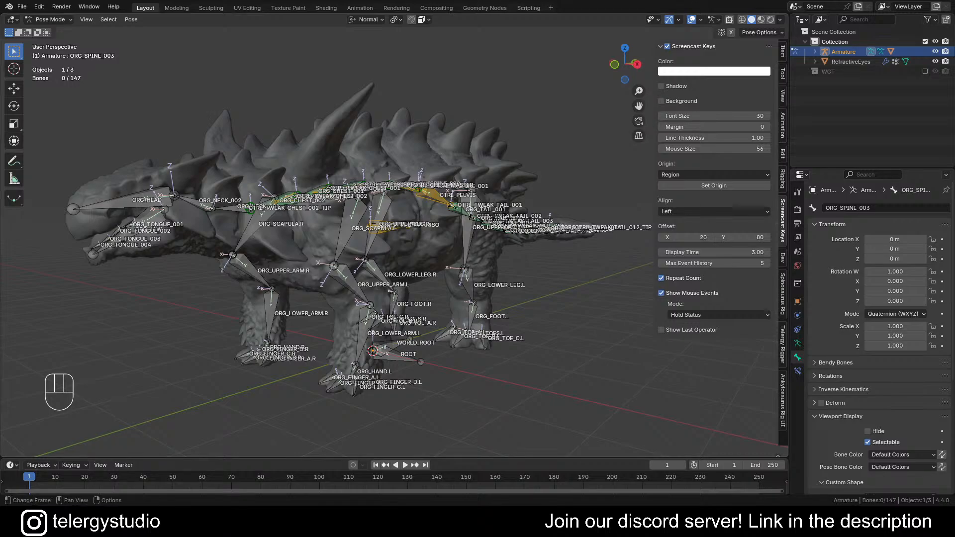
Select the tail bones ORG_TAIL_001 through ORG_TAIL_008 together on the armature
shift+middle_drag(490, 269, 348, 273)
shift+middle_drag(432, 261, 294, 265)
click(344, 237)
scroll(293, 265, up, 3)
shift+click(282, 249)
shift+click(342, 272)
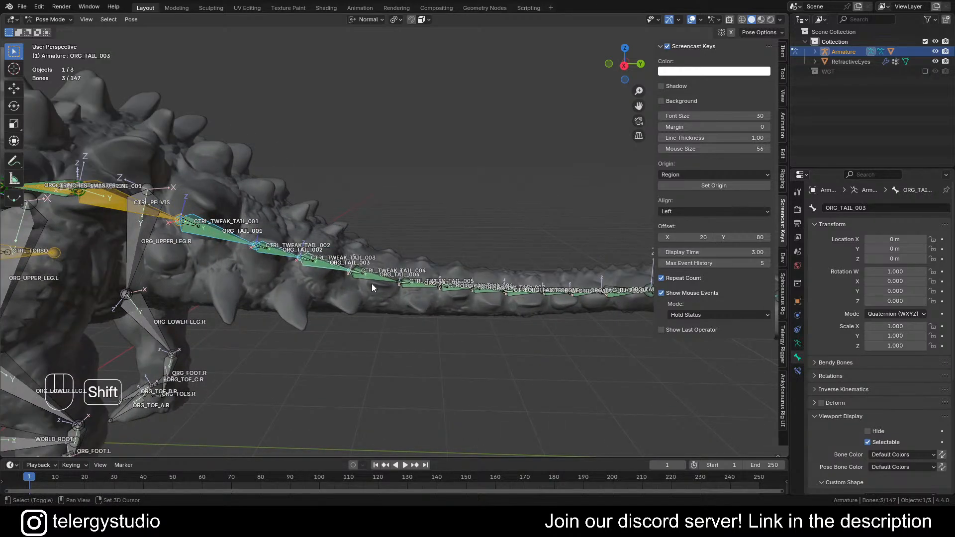
shift+click(378, 279)
shift+click(426, 284)
shift+click(463, 289)
shift+middle_drag(490, 301, 429, 295)
scroll(429, 294, up, 3)
shift+click(426, 286)
shift+click(539, 300)
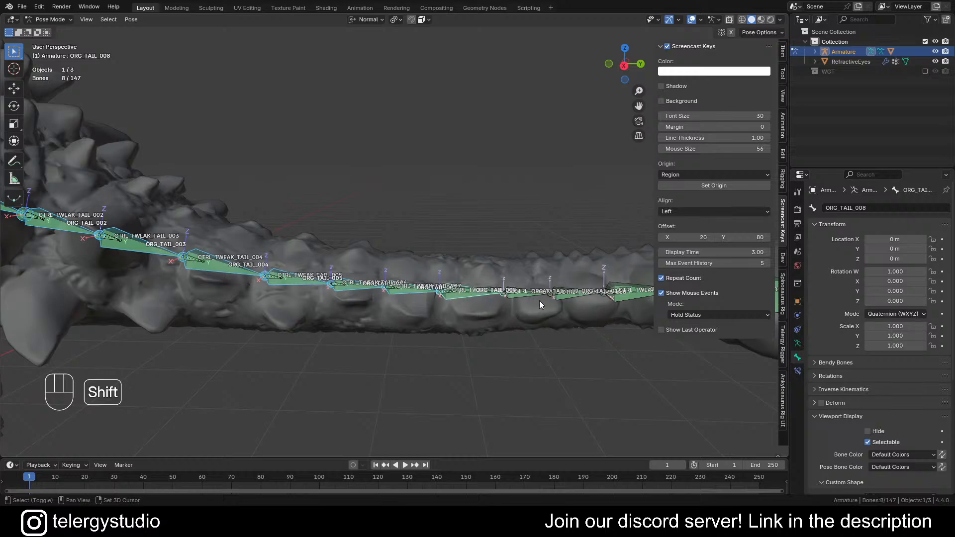
Add the remaining tail bones ORG_TAIL_009 through ORG_TAIL_012 to the selection
shift+middle_drag(543, 299, 420, 305)
scroll(420, 305, up, 3)
shift+click(464, 298)
shift+click(465, 297)
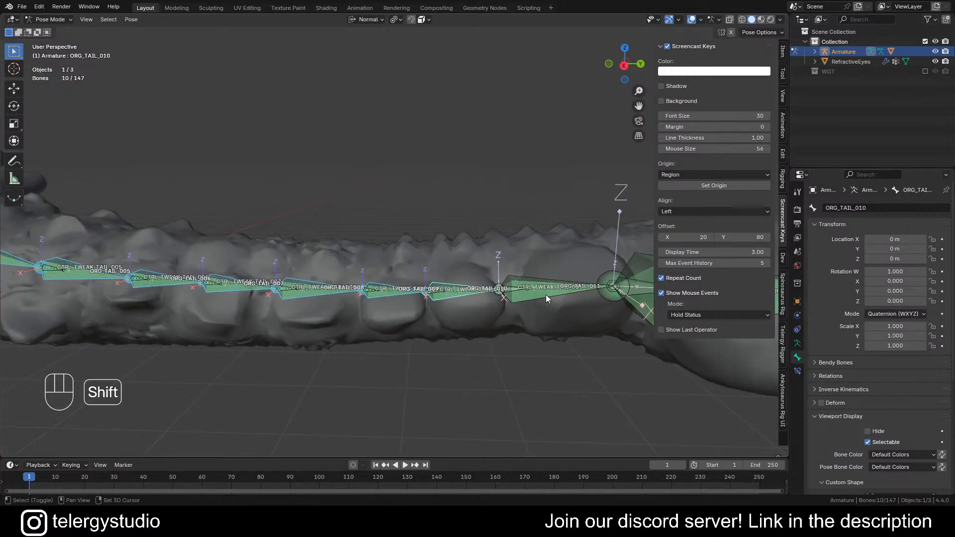
shift+click(551, 293)
scroll(554, 293, down, 3)
shift+middle_drag(515, 300, 369, 308)
shift+click(507, 296)
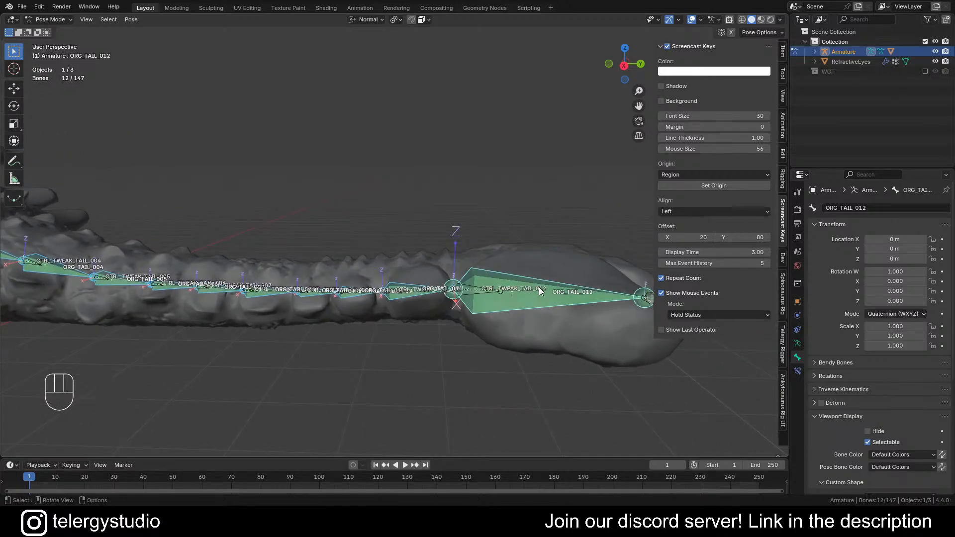
scroll(539, 287, down, 6)
scroll(222, 248, up, 3)
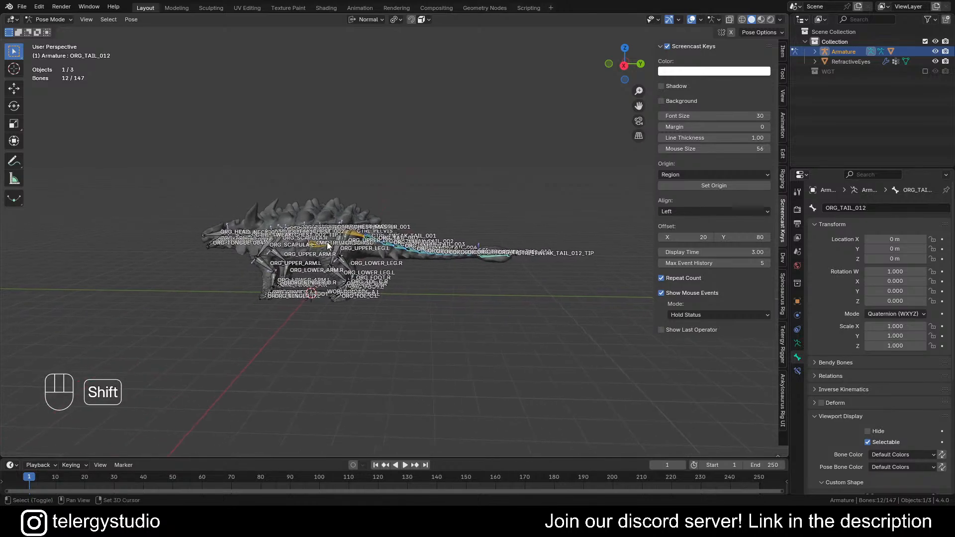
Generate FK controls for the selected tail bones with Telergy Rigger's FK From Tweak Chain
click(783, 346)
shift+middle_drag(331, 230, 359, 217)
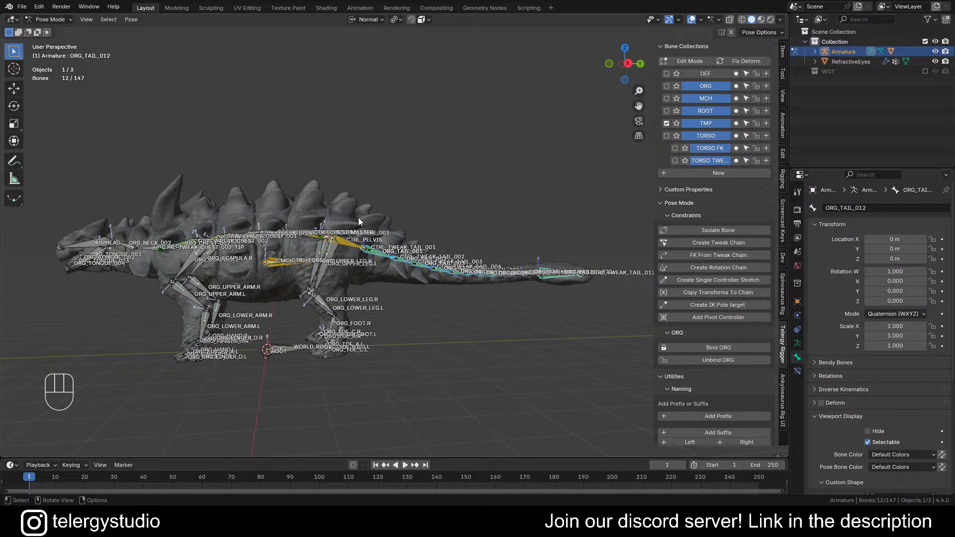
shift+middle_drag(342, 268, 522, 231)
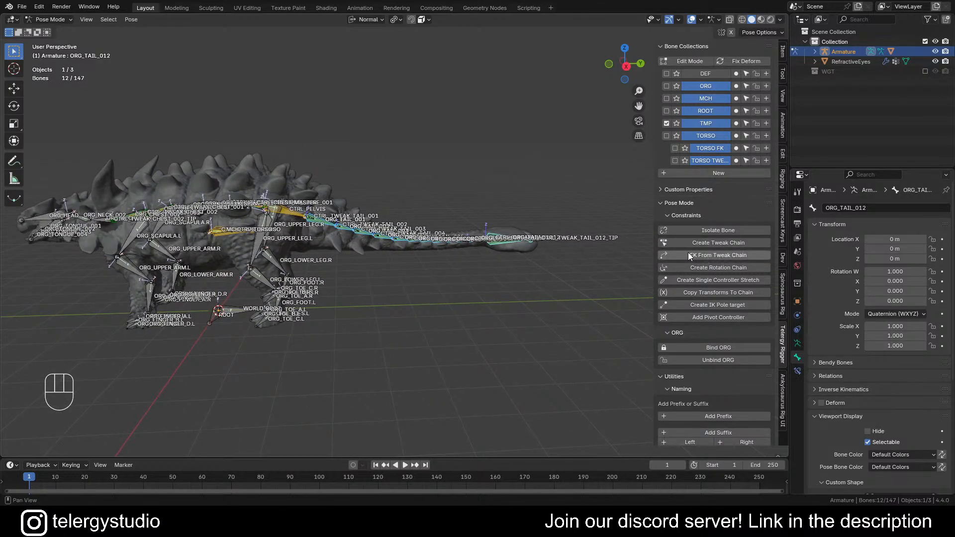
click(712, 255)
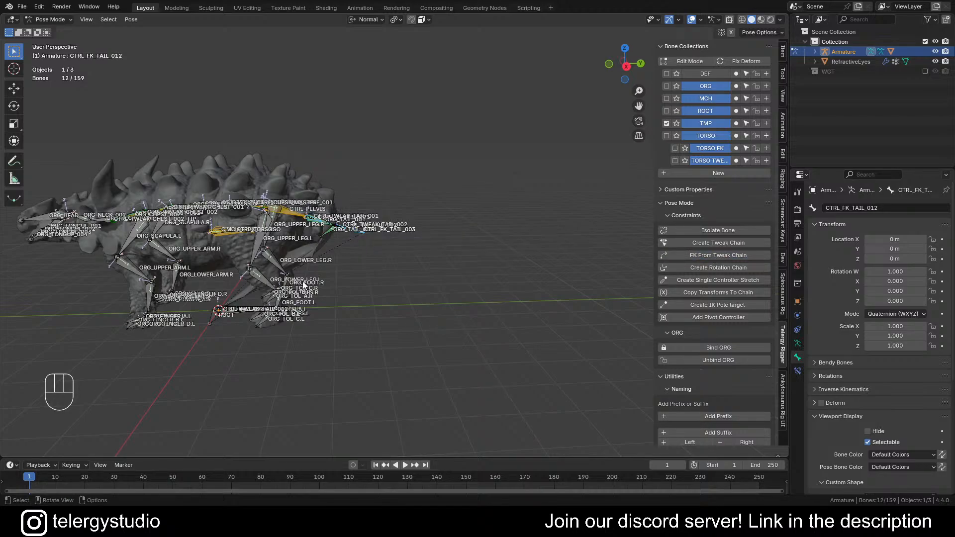
Refresh the armature by entering and leaving Edit Mode, and test the new FK tail controls with a cancelled rotation
shift+middle_drag(303, 284, 289, 270)
key(Tab)
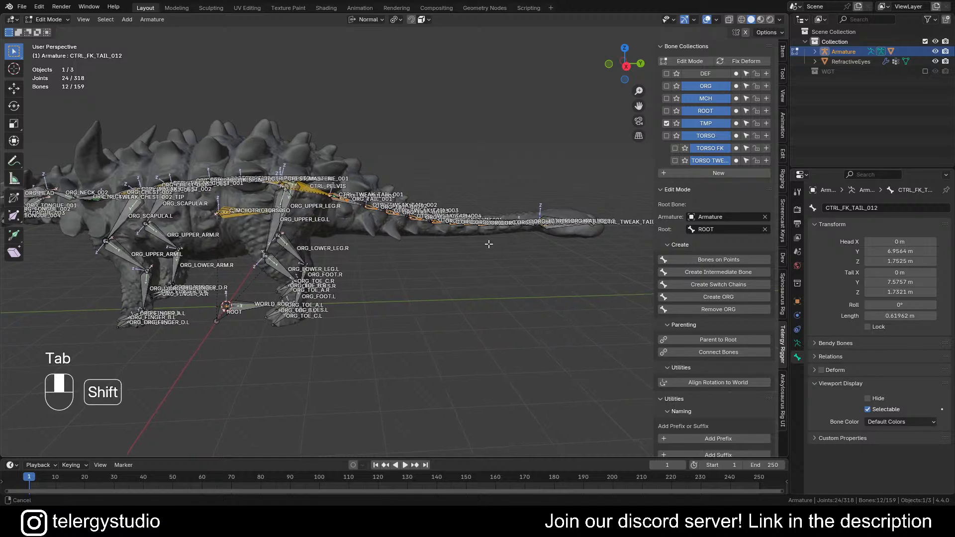
shift+middle_drag(488, 244, 462, 245)
key(Tab)
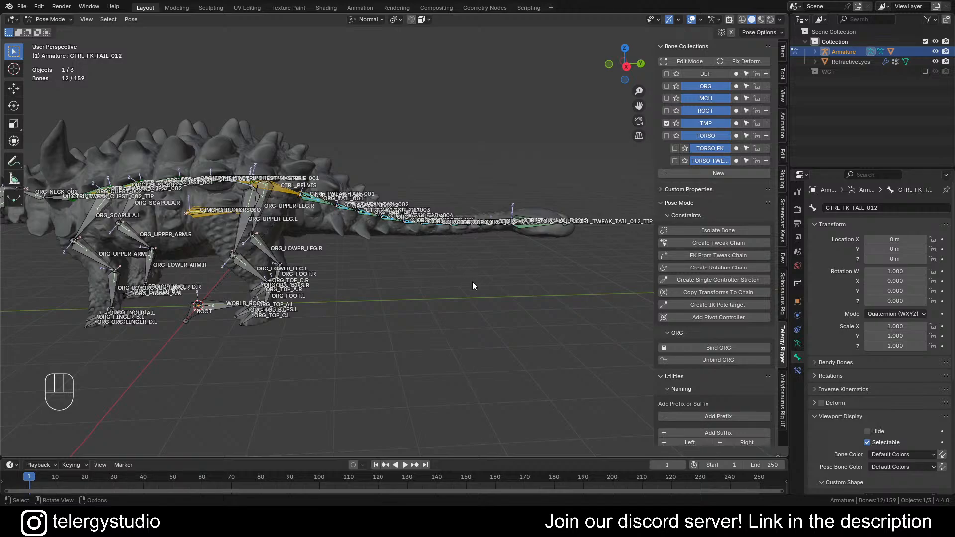
key(r)
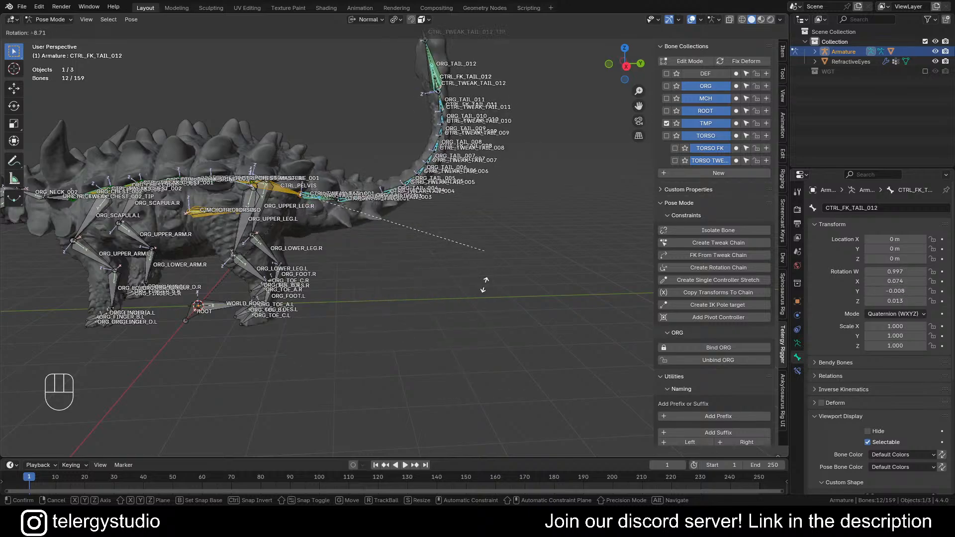
right_click(488, 240)
Try moving the CTRL_FK_TAIL bones 1 m up along global Z in Edit Mode from the right view, and undo the move
shift+middle_drag(406, 234, 393, 280)
click(634, 132)
key(Tab)
scroll(384, 262, up, 3)
key(g)
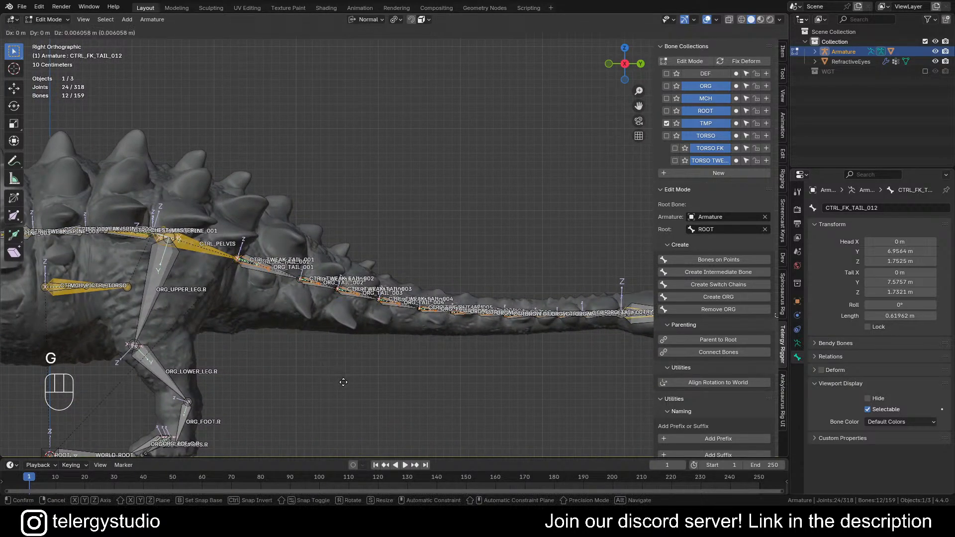
key(z)
key(z)
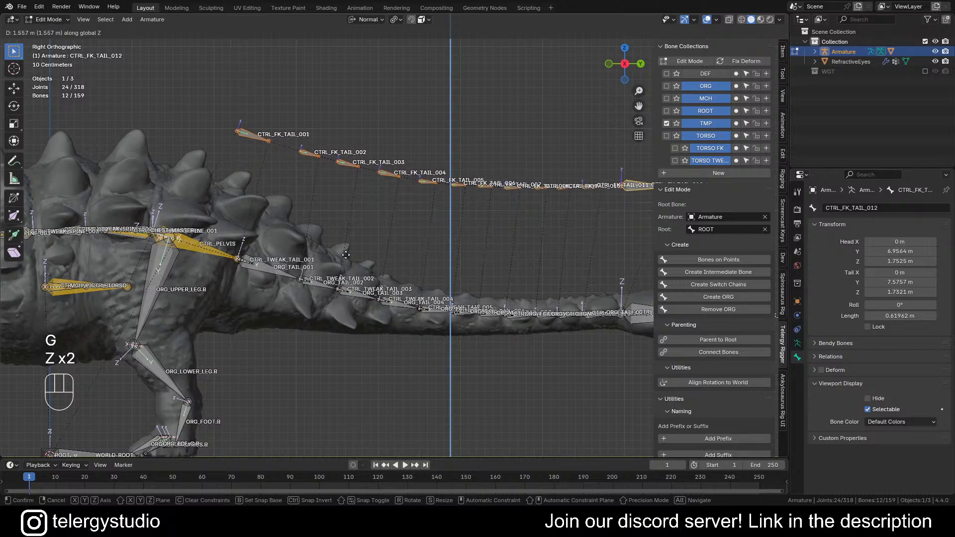
key(1)
click(346, 254)
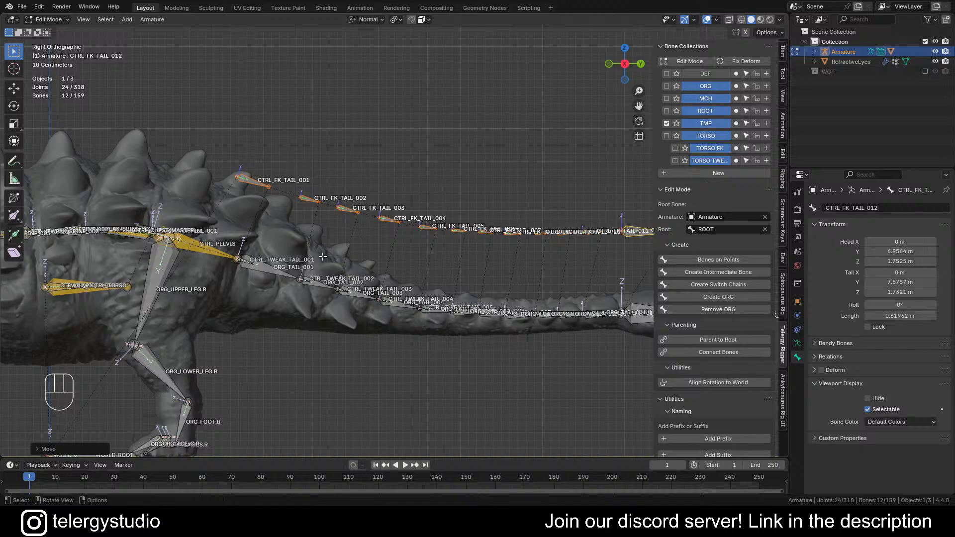
shift+middle_drag(359, 217, 351, 173)
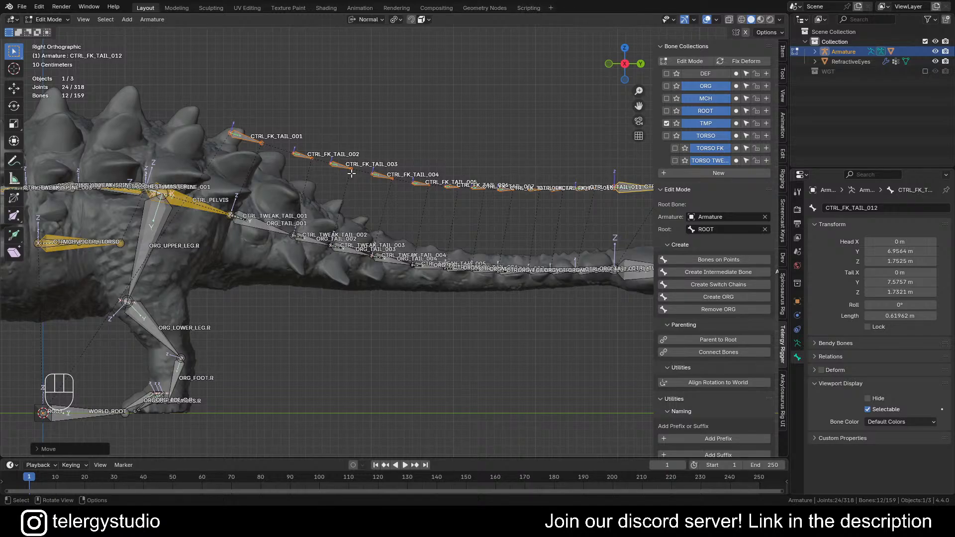
shift+middle_drag(351, 173, 334, 148)
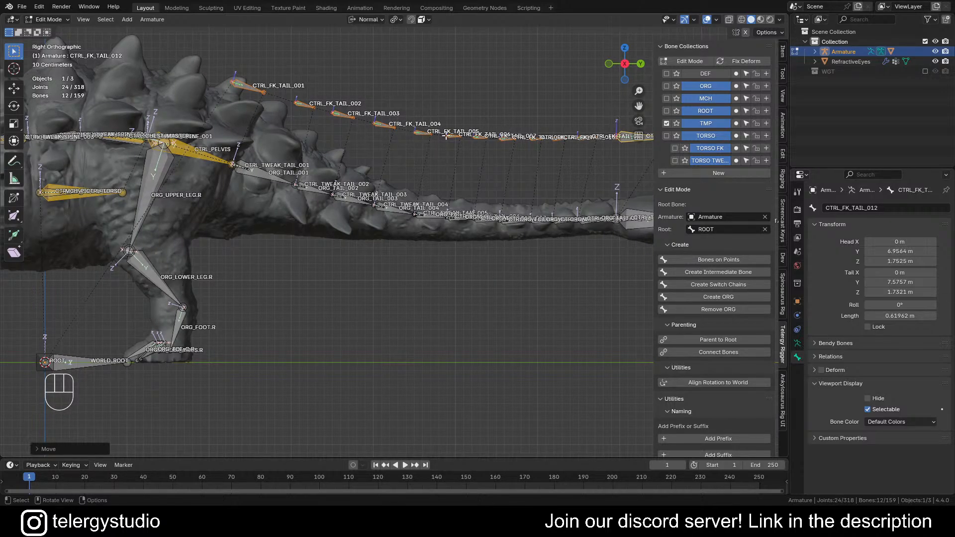
key(ctrl+z)
Return to Pose Mode and create a rotation chain from the selected CTRL_FK_TAIL bones
shift+middle_drag(346, 202, 364, 202)
shift+middle_drag(350, 164, 297, 186)
key(Tab)
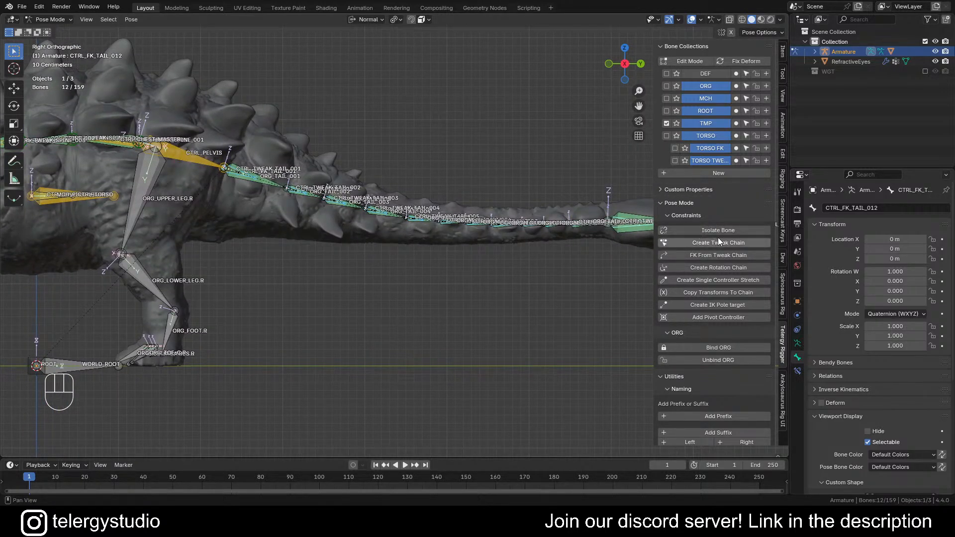
click(707, 267)
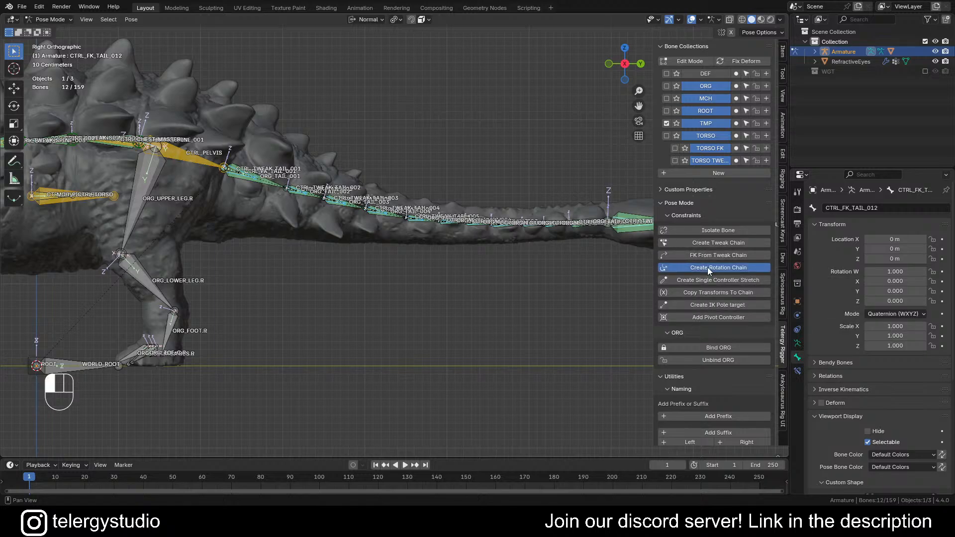
shift+middle_drag(276, 202, 243, 191)
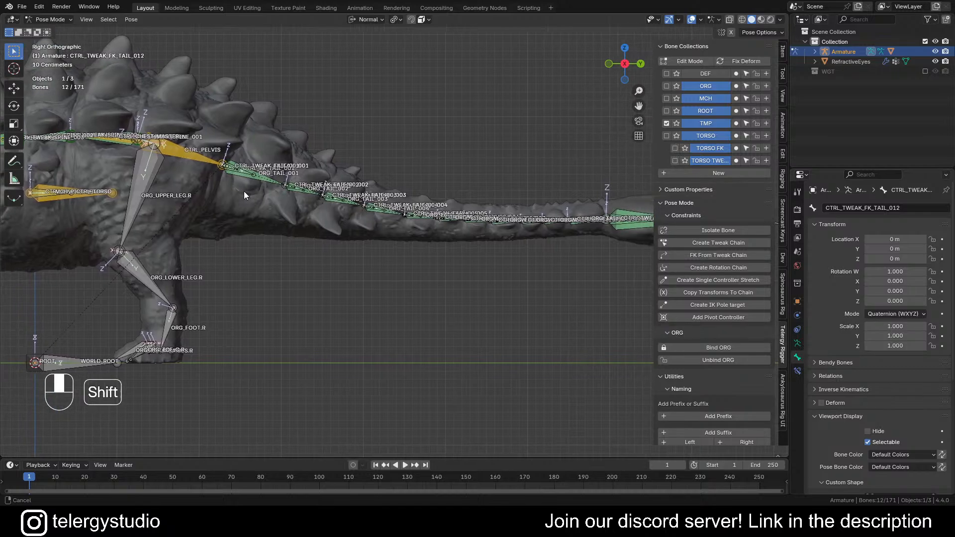
shift+middle_drag(438, 160, 413, 160)
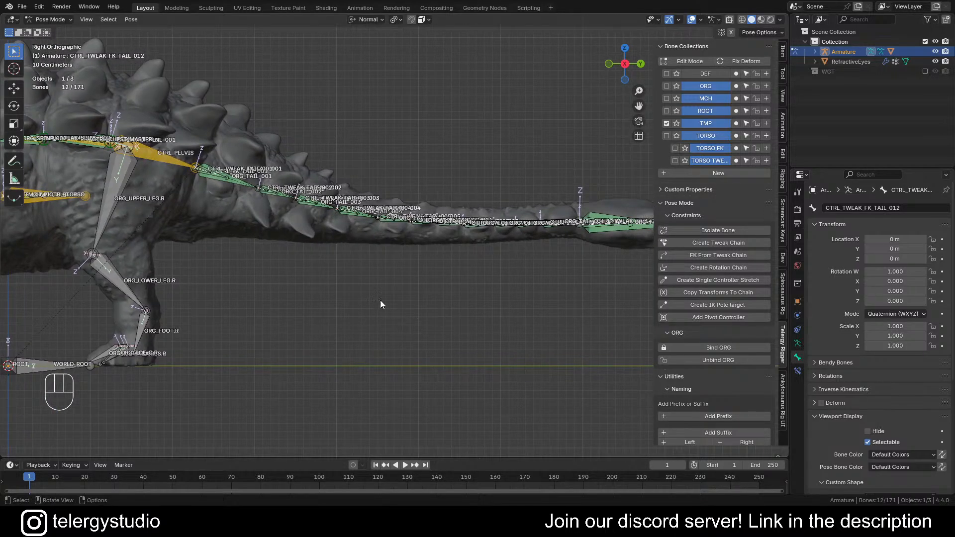
Test rotating the CTRL_TWEAK_FK_TAIL bones, and try raising them about 0.9 m along global Z in Edit Mode to inspect the chain
key(r)
right_click(404, 302)
key(Tab)
key(g)
key(z)
key(z)
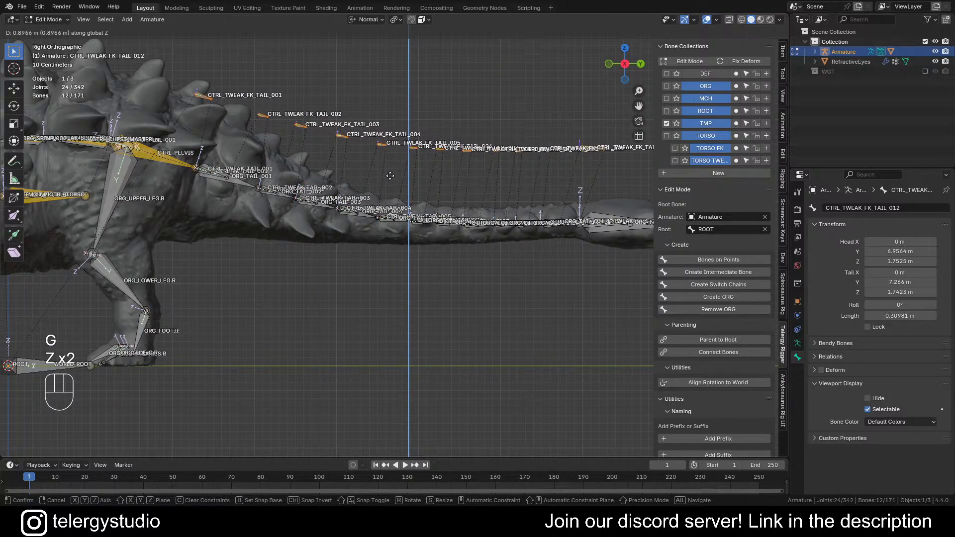
click(330, 160)
shift+middle_drag(330, 160, 391, 176)
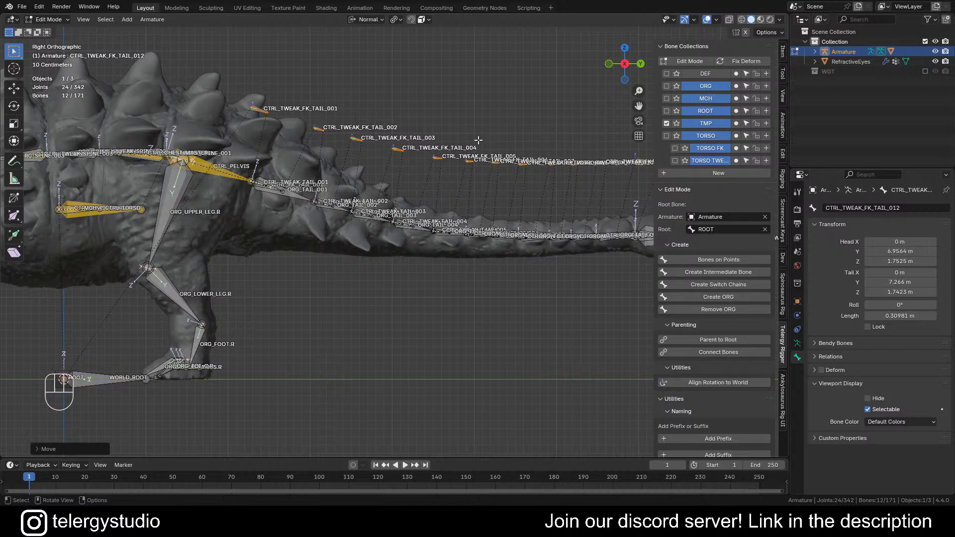
shift+middle_drag(340, 163, 398, 161)
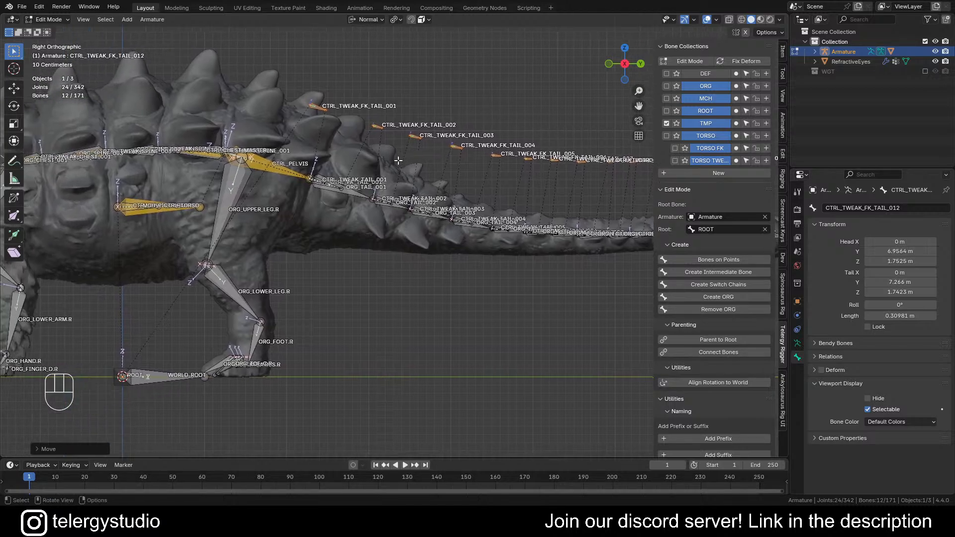
scroll(332, 188, up, 5)
scroll(356, 185, down, 5)
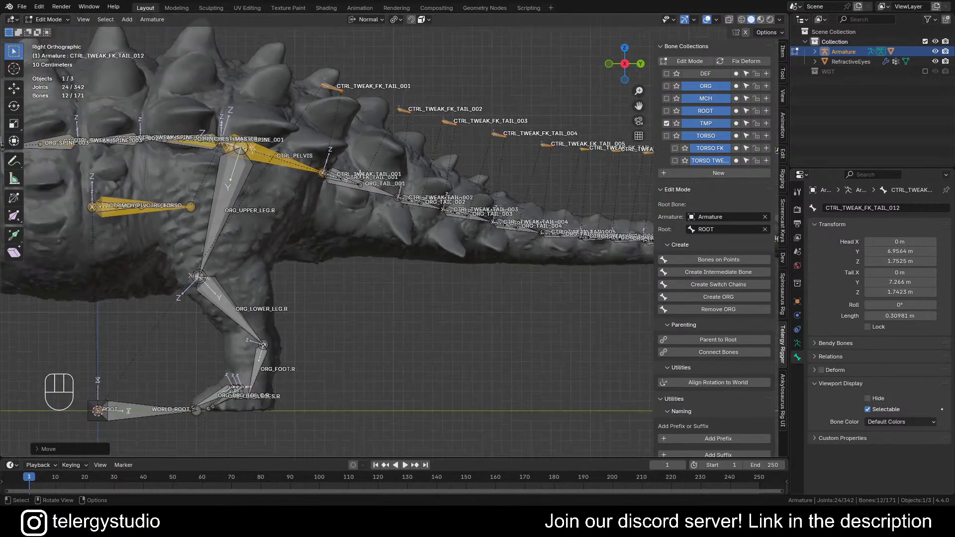
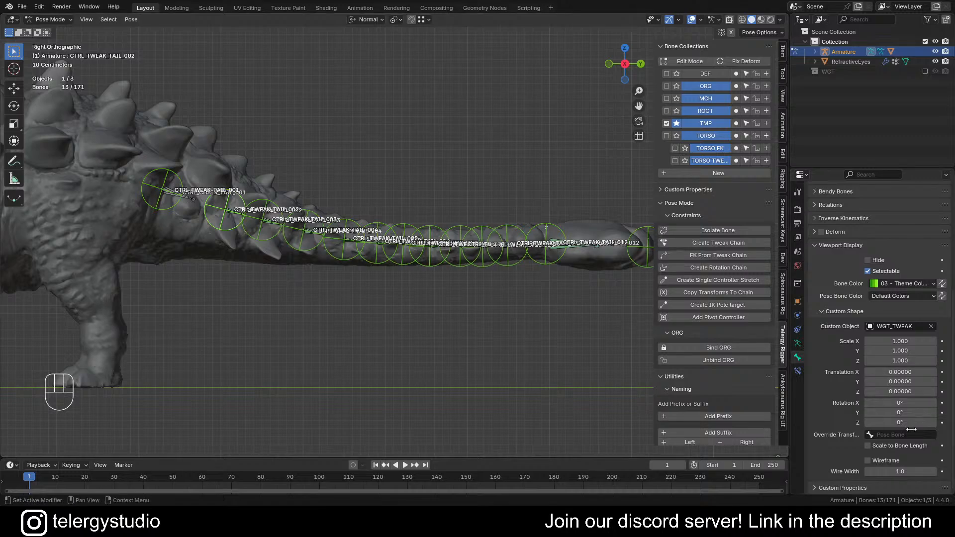
Set the custom shape's wire width to 2.0 and its X, Y and Z scale to 0.350 on all selected tail tweak controls
key(alt)
alt+click(897, 472)
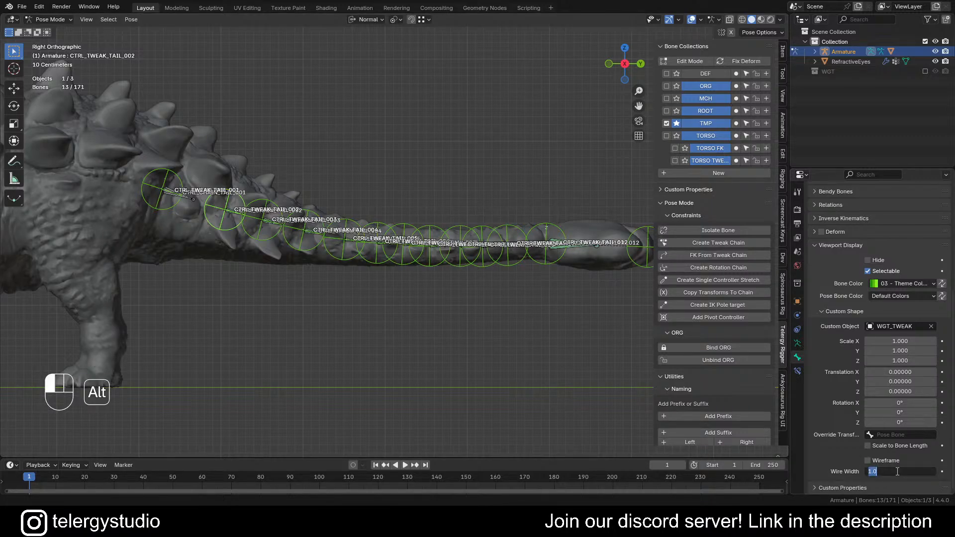
text(2)
key(Return)
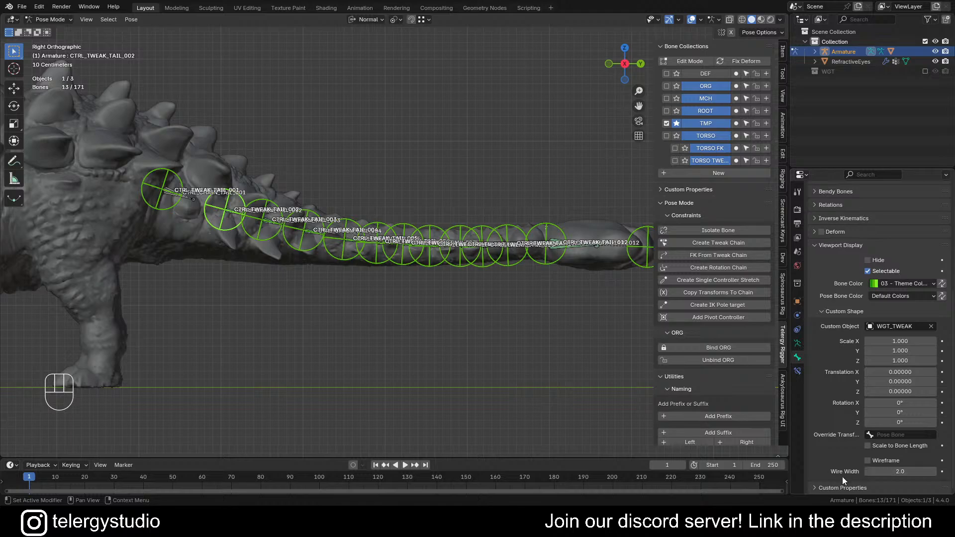
alt+drag(885, 340, 854, 341)
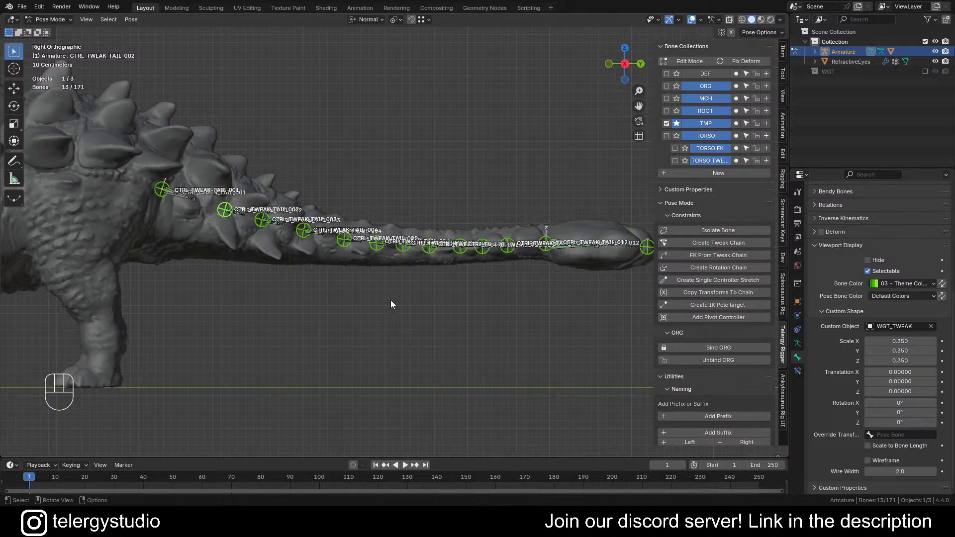
Select only the two overlapping bones at the first tail joint, including CTRL_CHAIN_TAIL_001, without the tweak control
scroll(357, 269, down, 1)
shift+middle_drag(351, 247, 319, 210)
scroll(298, 179, up, 8)
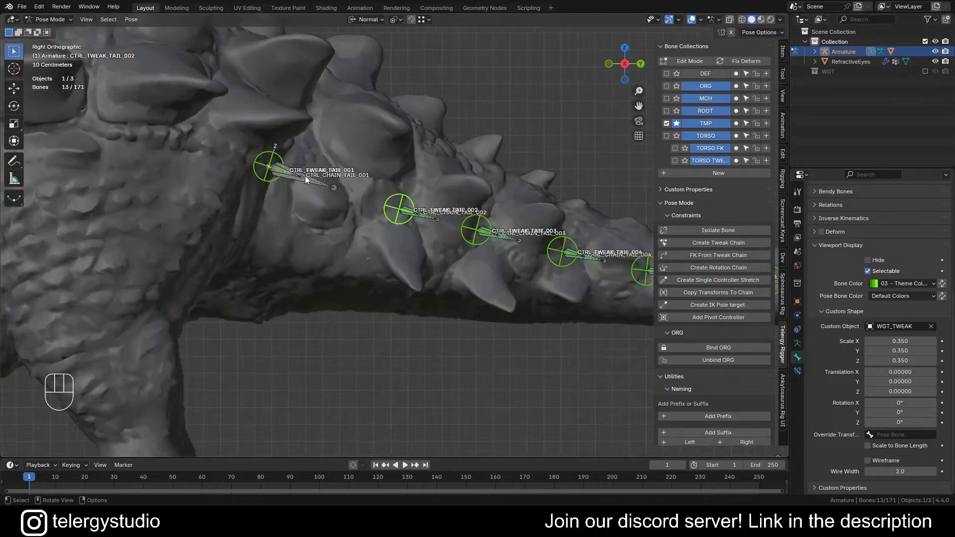
drag(286, 152, 328, 223)
scroll(436, 231, down, 2)
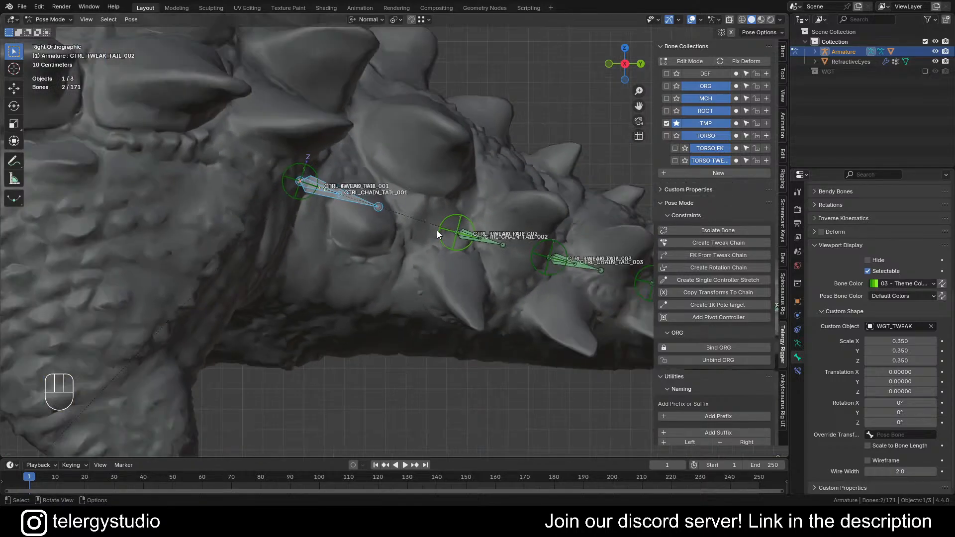
Add both overlapping bones at the second tail joint, including CTRL_CHAIN_TAIL_002, to the selection
shift+middle_drag(468, 259, 398, 239)
scroll(399, 237, up, 6)
click(351, 169)
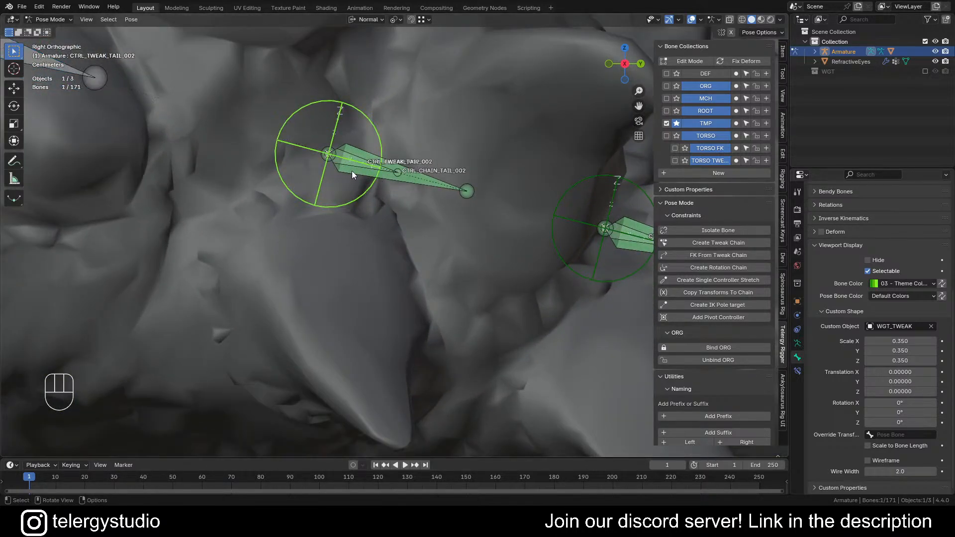
key(ctrl+z)
scroll(388, 172, down, 5)
scroll(389, 169, up, 5)
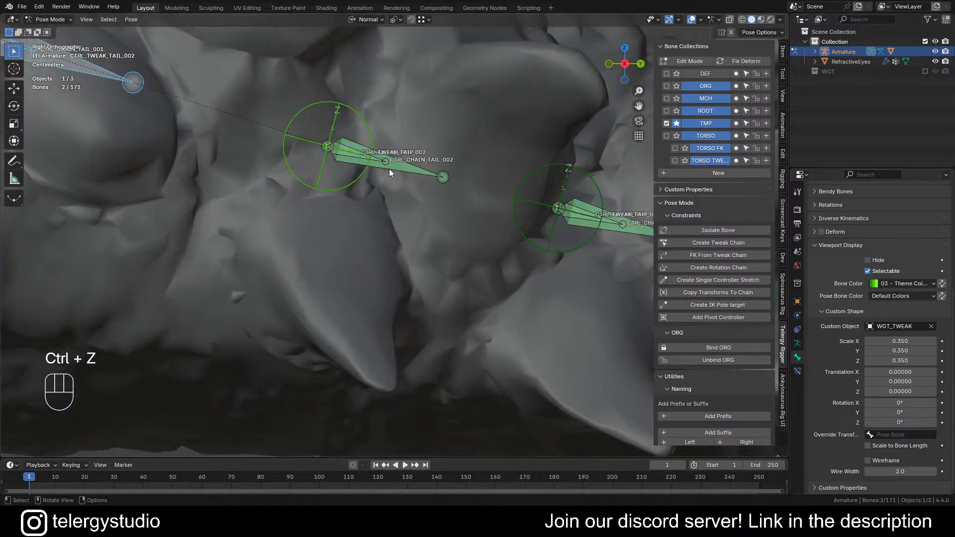
shift+click(387, 166)
scroll(404, 172, down, 4)
scroll(429, 182, down, 2)
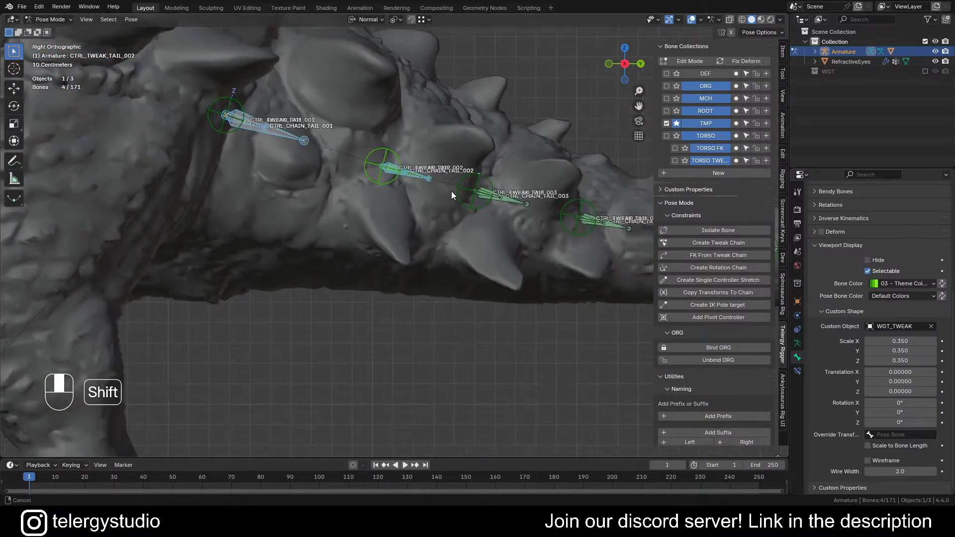
Add both overlapping bones at the third and fourth tail joints, including CTRL_CHAIN_TAIL_003 and CTRL_CHAIN_TAIL_004, to the selection
shift+middle_drag(451, 191, 308, 170)
scroll(354, 169, up, 3)
shift+drag(342, 166, 367, 198)
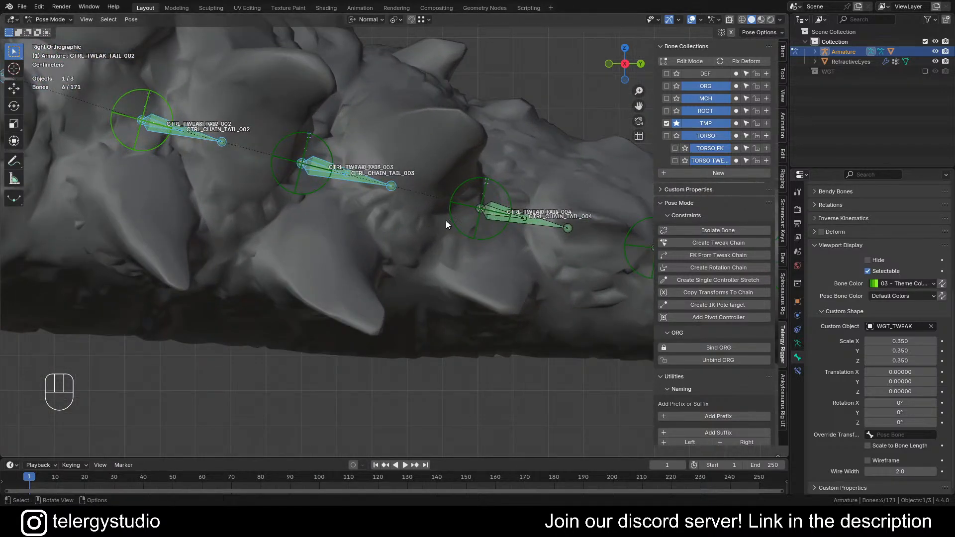
shift+drag(524, 207, 541, 243)
Add both overlapping bones at the fifth and sixth tail joints, including CTRL_CHAIN_TAIL_005 and CTRL_CHAIN_TAIL_006, to the selection
shift+middle_drag(541, 243, 182, 219)
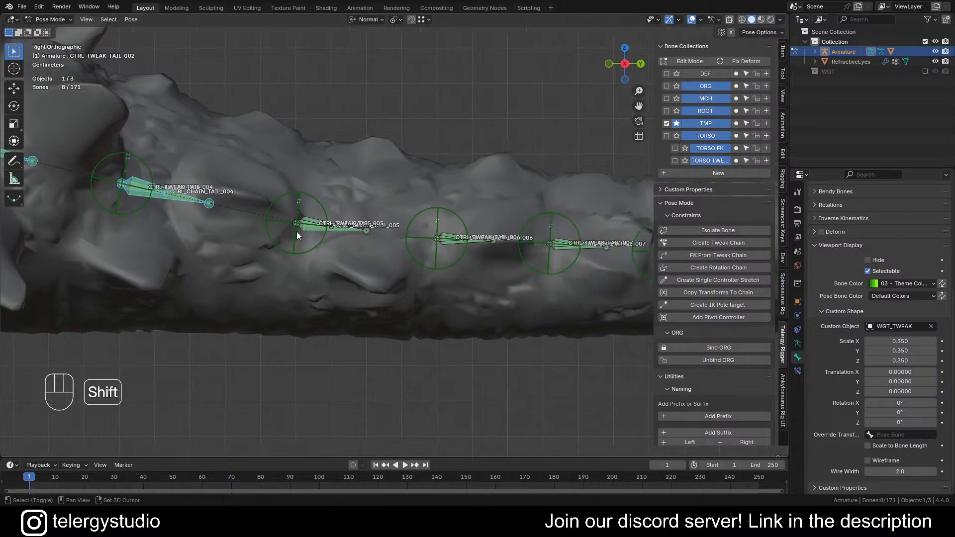
shift+drag(332, 218, 342, 243)
scroll(454, 246, up, 4)
shift+click(459, 247)
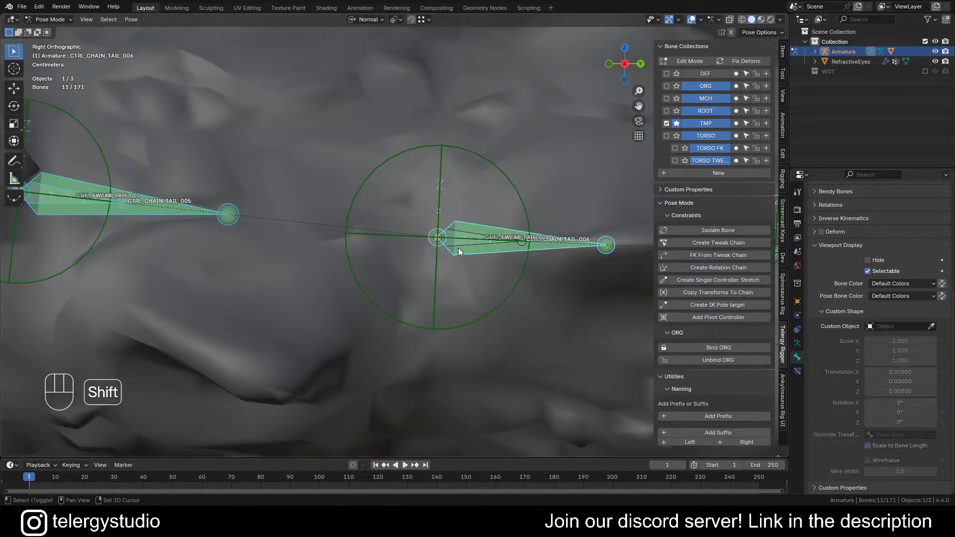
shift+click(490, 238)
Add both overlapping bones at the seventh and eighth tail joints to the selection, leaving out the tweak controls
scroll(553, 257, down, 4)
shift+middle_drag(553, 258, 305, 263)
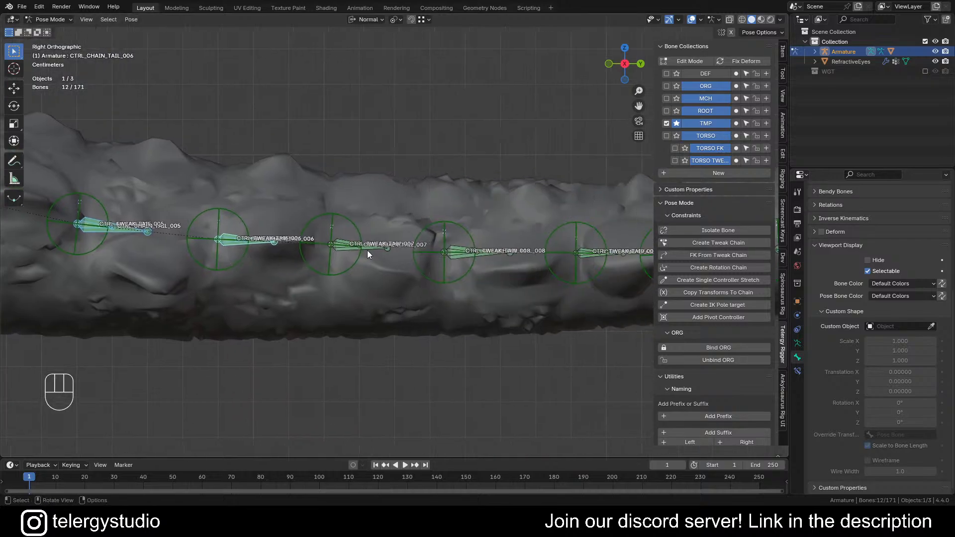
scroll(367, 250, up, 8)
shift+drag(278, 264, 271, 232)
scroll(483, 229, down, 7)
shift+middle_drag(463, 258, 323, 274)
scroll(462, 267, up, 5)
scroll(461, 267, up, 1)
shift+drag(358, 253, 352, 233)
Add both overlapping bones at the ninth and tenth tail joints, including CTRL_CHAIN_TAIL_009 and CTRL_CHAIN_TAIL_010, to the selection
scroll(447, 233, down, 6)
shift+middle_drag(567, 234, 354, 256)
scroll(354, 255, up, 7)
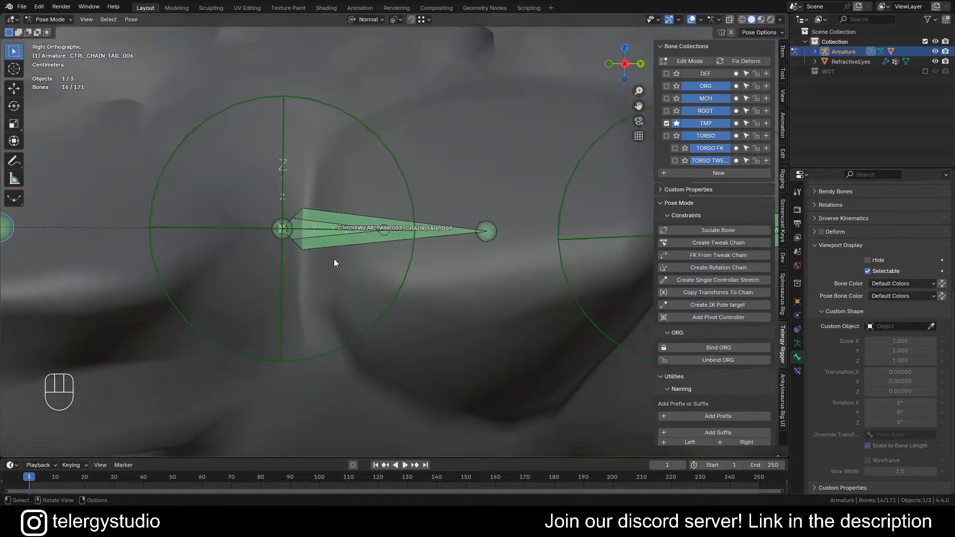
shift+drag(333, 258, 300, 235)
scroll(423, 246, down, 4)
scroll(502, 253, down, 2)
shift+middle_drag(545, 255, 337, 263)
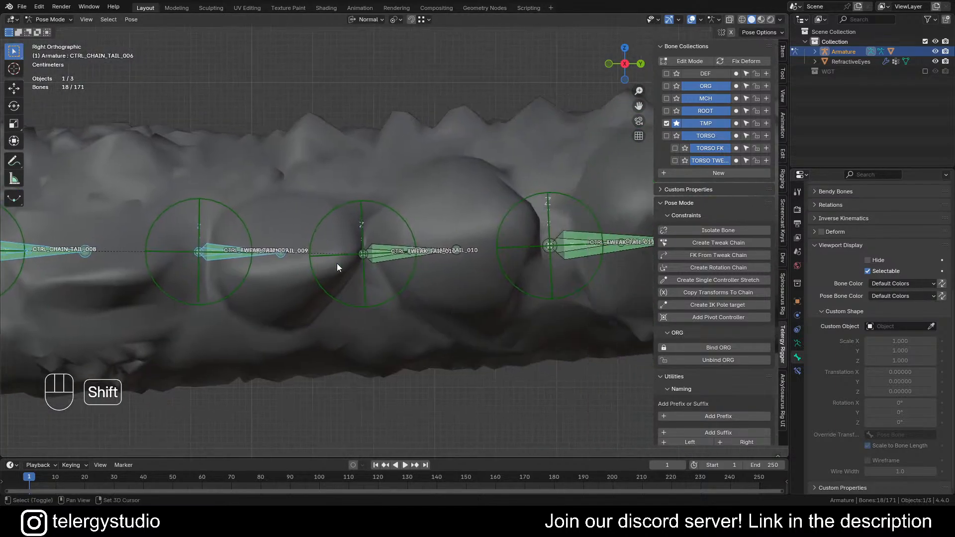
scroll(381, 266, up, 3)
shift+drag(397, 263, 373, 249)
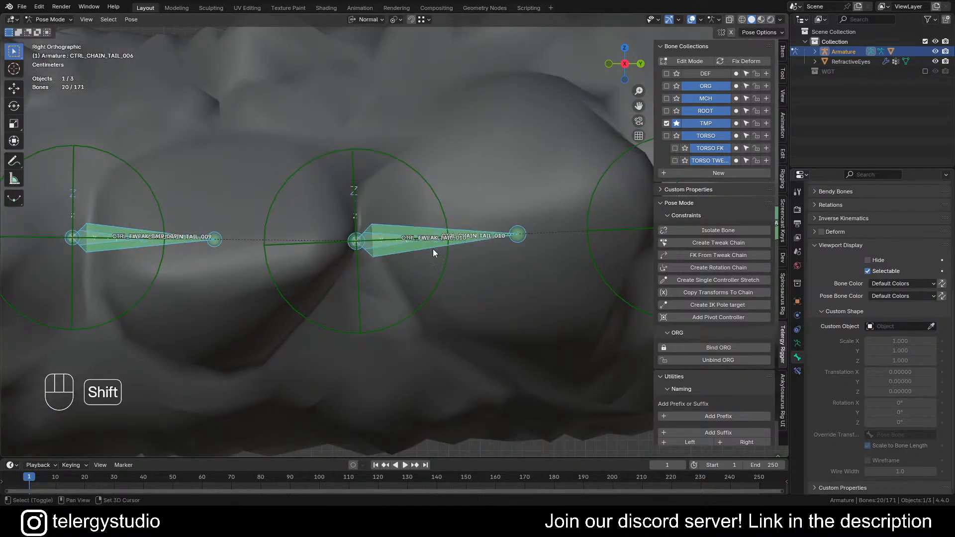
Add both overlapping bones at the last two tail joints, including CTRL_CHAIN_TAIL_012, to the selection
scroll(522, 252, down, 3)
shift+middle_drag(607, 253, 301, 290)
scroll(302, 291, up, 3)
shift+drag(322, 300, 301, 278)
scroll(425, 264, down, 3)
shift+middle_drag(424, 264, 251, 295)
scroll(271, 285, up, 3)
shift+drag(271, 285, 276, 293)
Set the bone color to 09 - Theme Color Set and copy it to all selected tail FK and chain controls
scroll(472, 263, down, 3)
shift+middle_drag(489, 267, 633, 212)
click(908, 283)
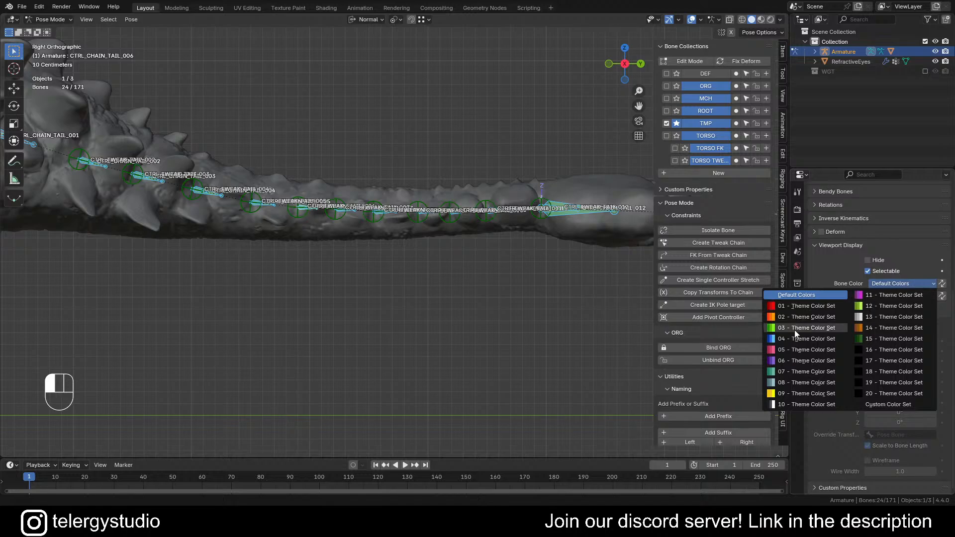
click(805, 393)
click(942, 284)
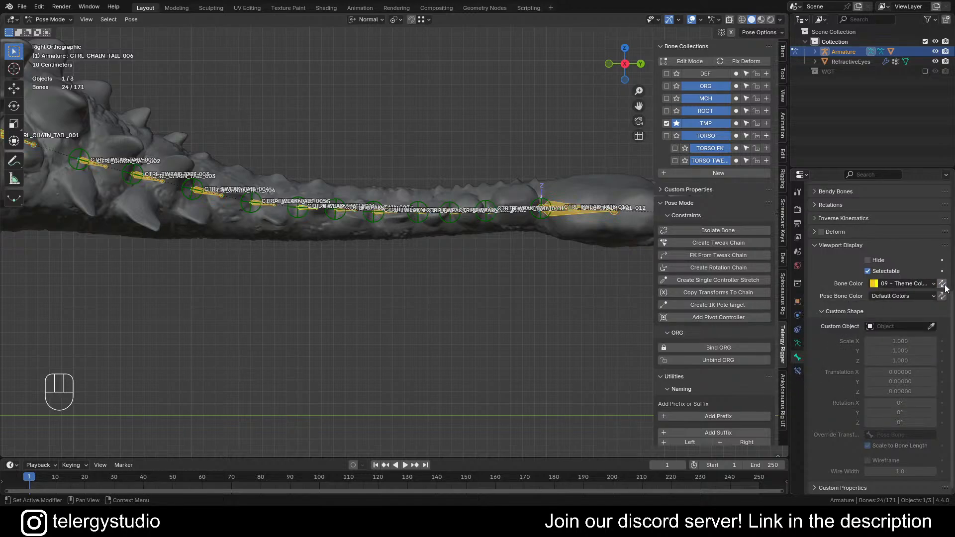
scroll(485, 213, down, 2)
shift+middle_drag(413, 214, 392, 205)
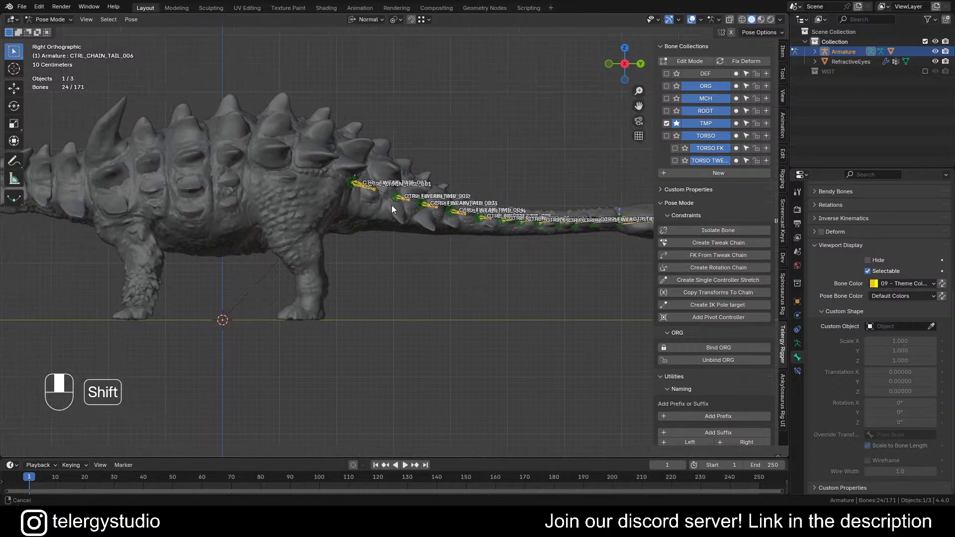
scroll(345, 165, up, 4)
shift+middle_drag(480, 238, 354, 177)
scroll(407, 172, down, 2)
shift+middle_drag(413, 179, 441, 195)
shift+middle_drag(433, 236, 369, 241)
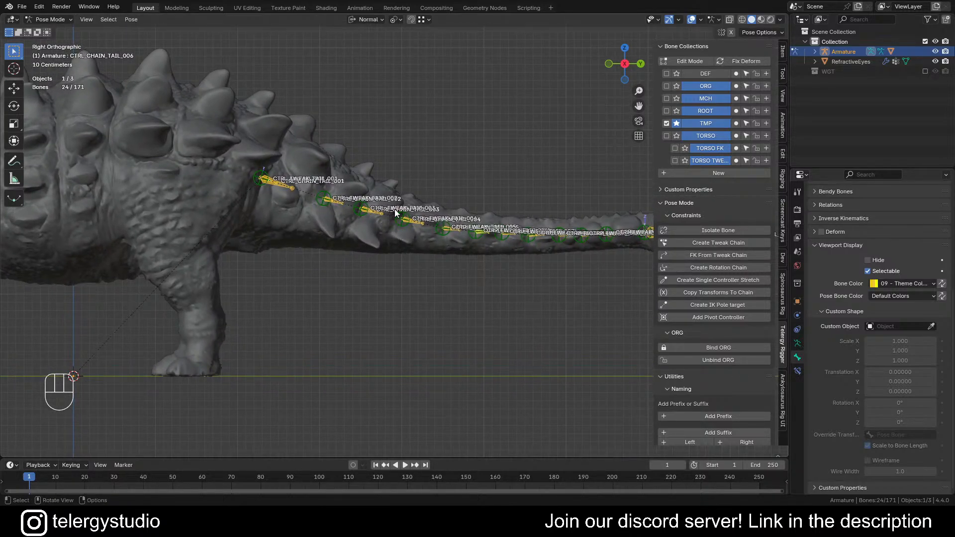
Create a new top-level bone collection named TAIL
click(681, 172)
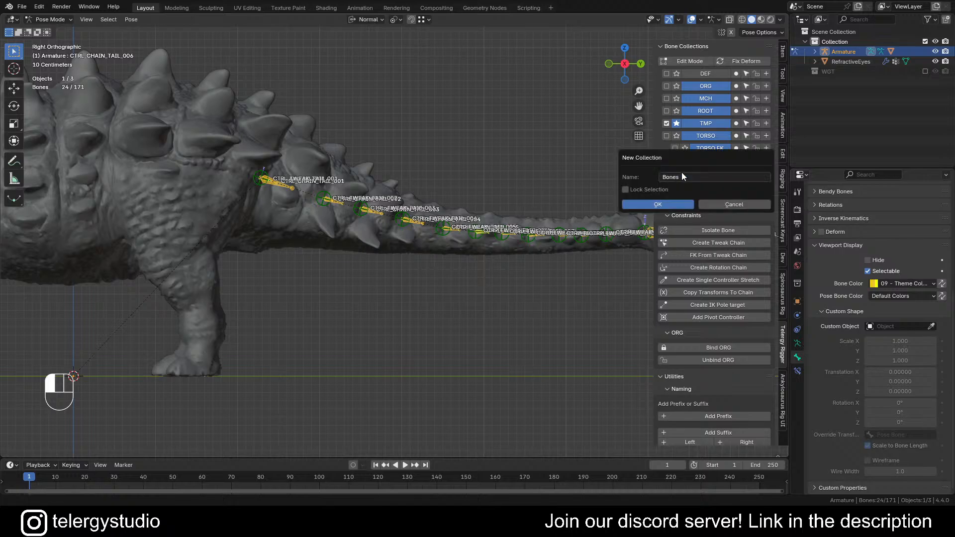
click(694, 177)
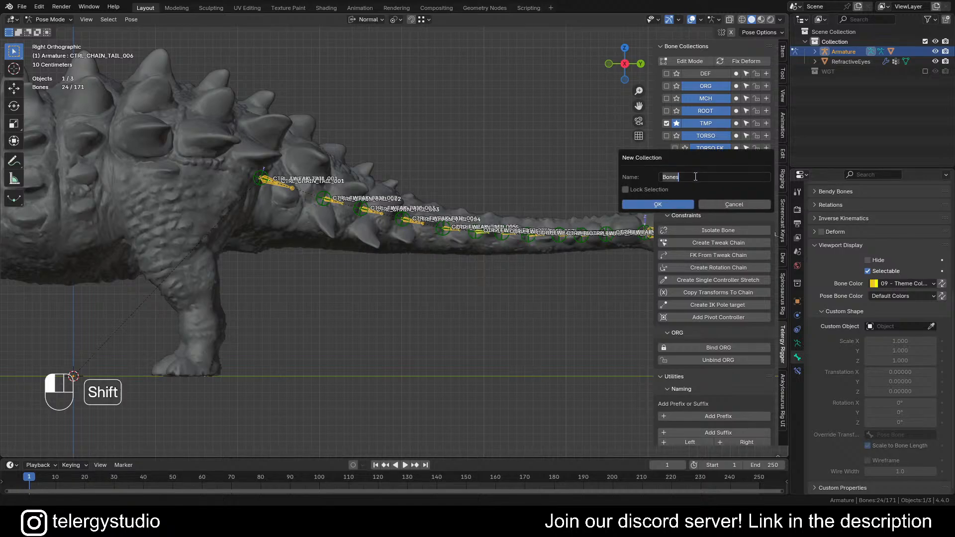
text(TAIL)
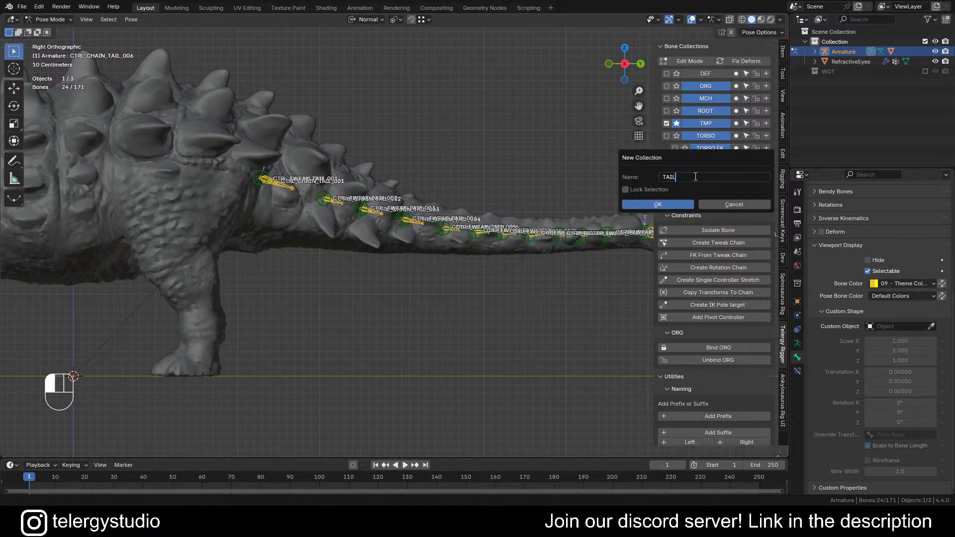
key(Return)
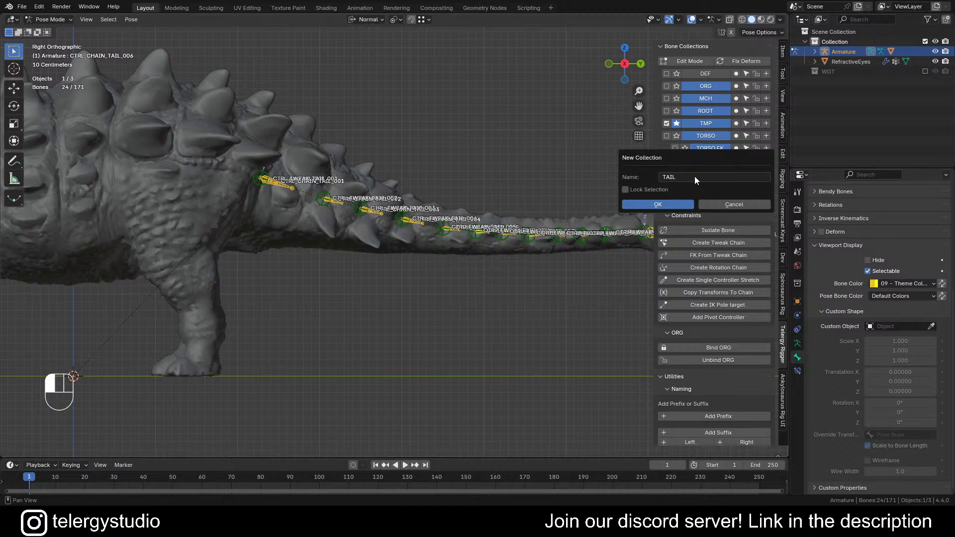
key(Return)
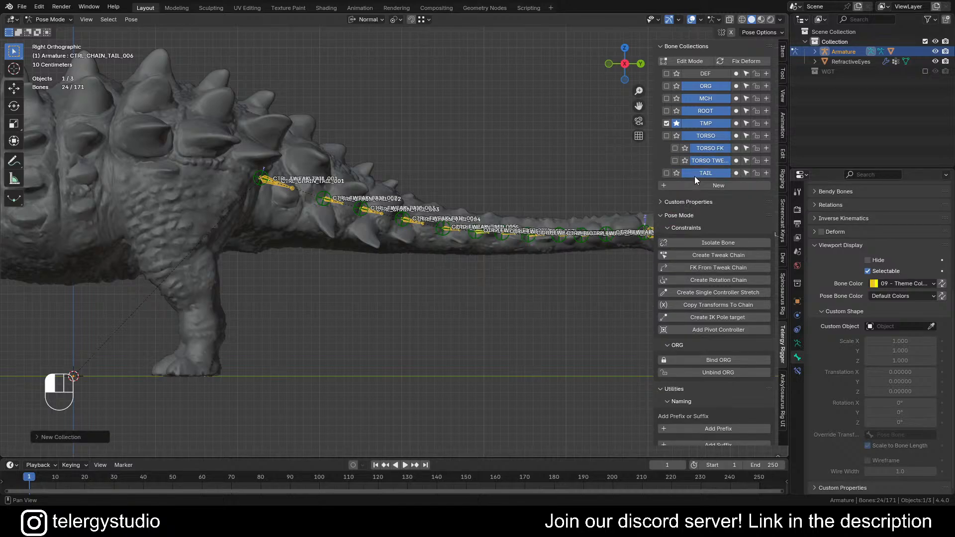
Create a child bone collection named TAIL_CTRL inside the TAIL collection
click(766, 173)
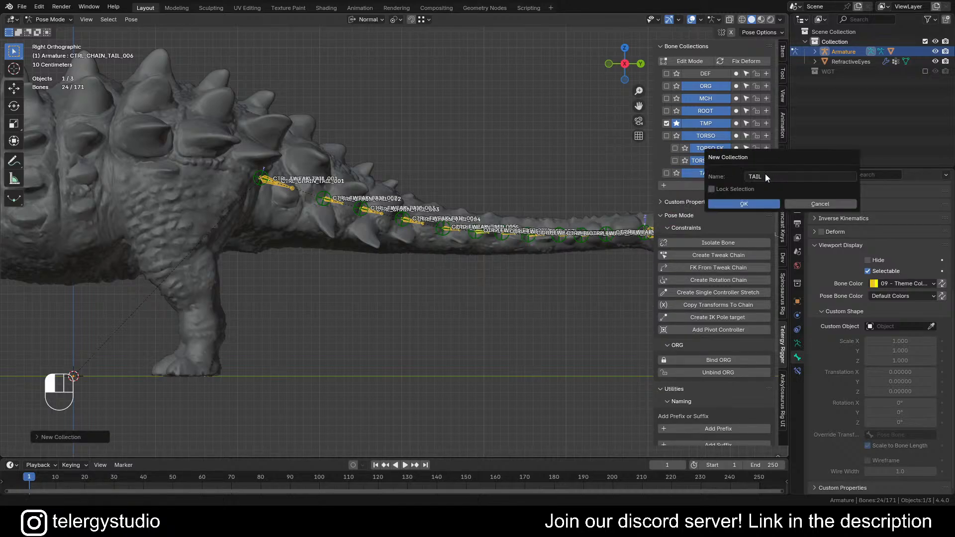
click(773, 176)
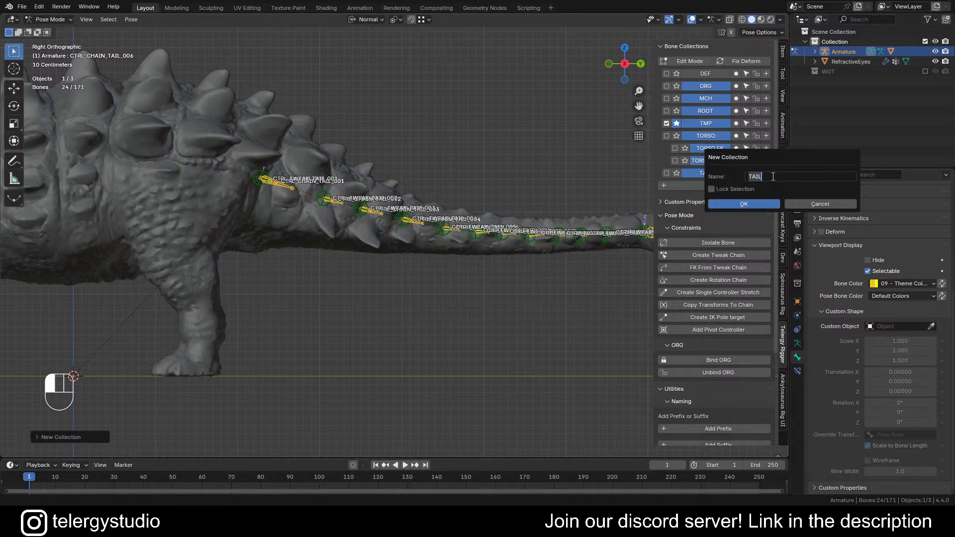
click(773, 177)
key(shift)
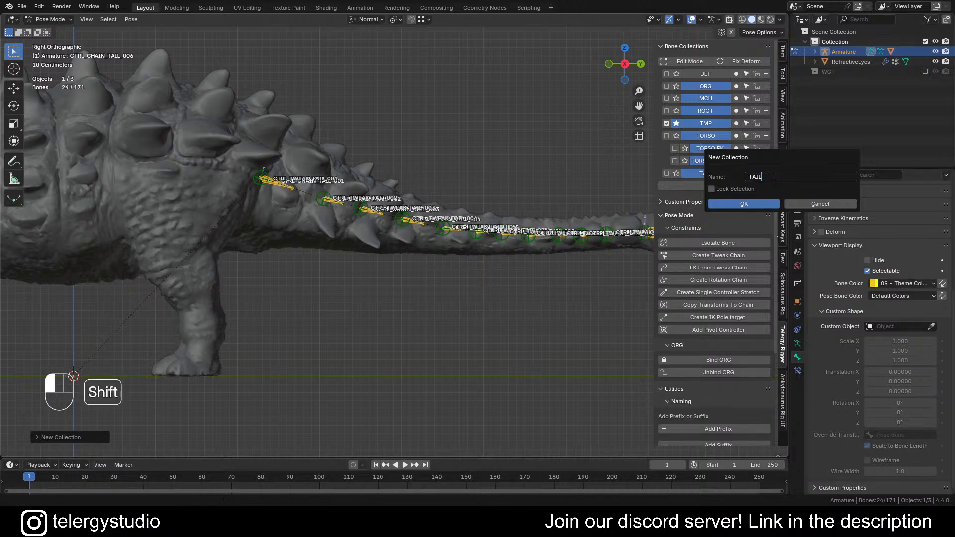
text(_)
text(CTRL)
key(Return)
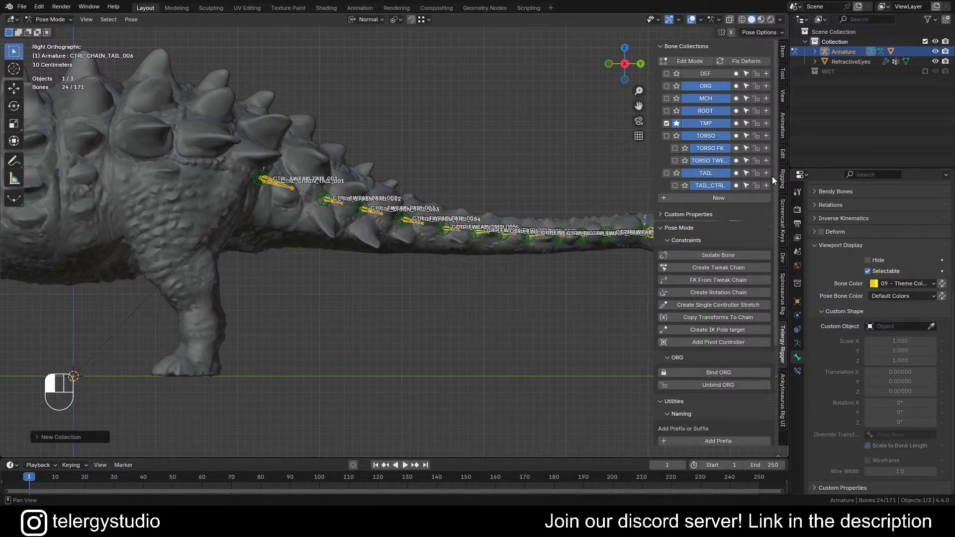
Create a second child bone collection named TAIL_TWEAK inside the TAIL collection
click(767, 174)
click(794, 177)
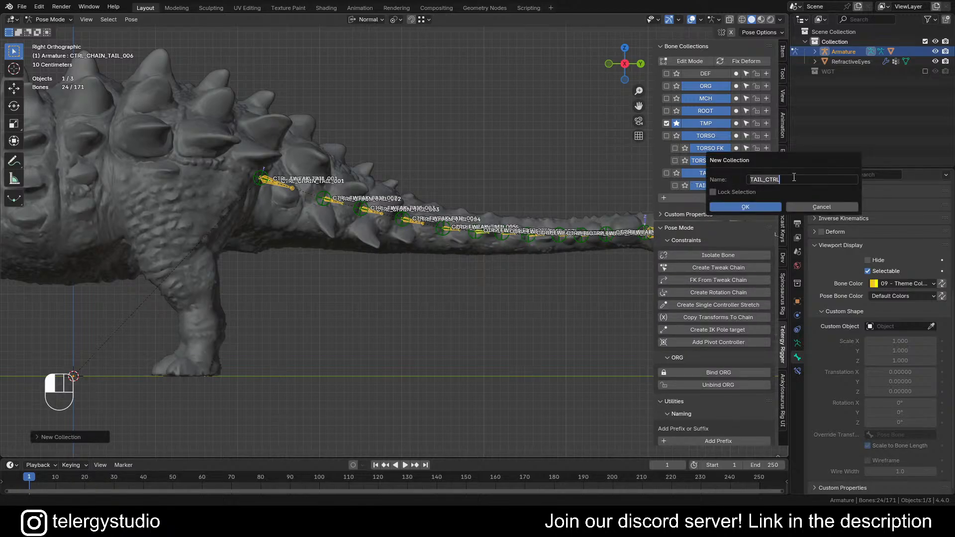
click(794, 178)
key(BackSpace)
key(BackSpace)
key(BackSpace)
key(BackSpace)
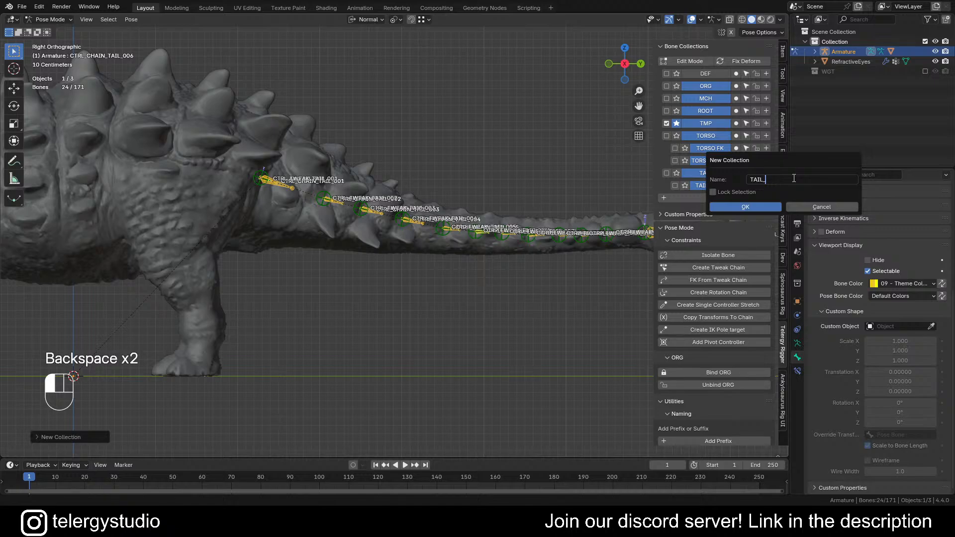
text(TEW)
key(shift+BackSpace)
key(shift+BackSpace)
text(WEAK)
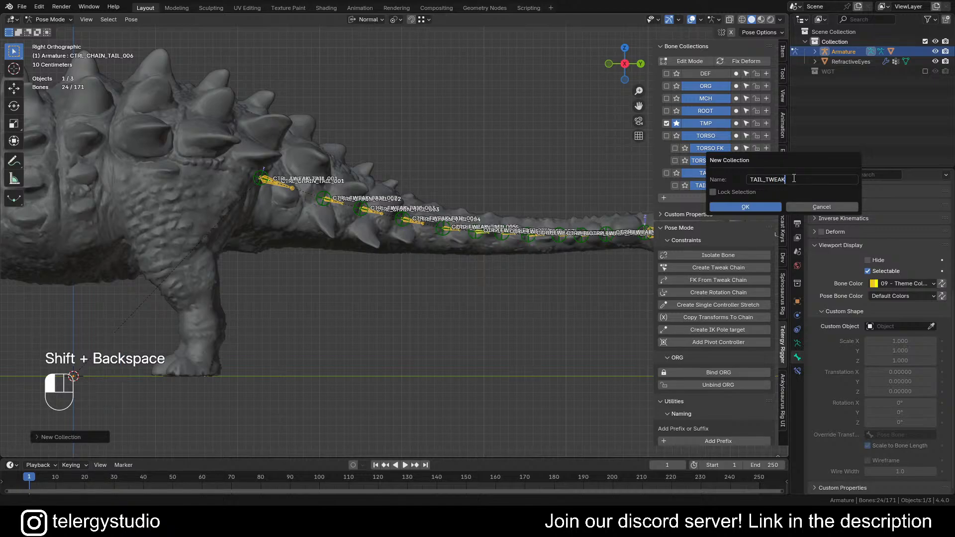
key(Return)
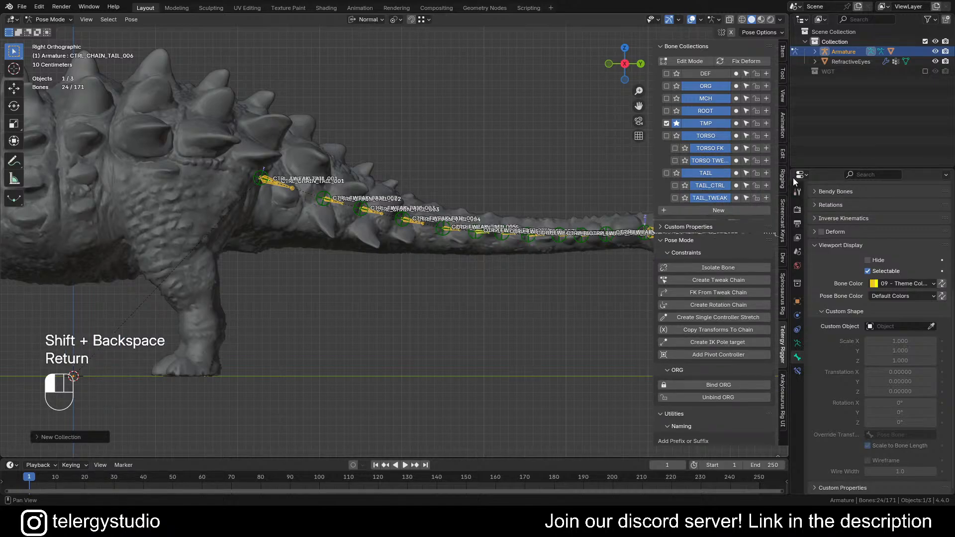
Select all visible bones with TWEAK in their name, move them to the TAIL_TWEAK collection, and clear the selection
key(ctrl+f)
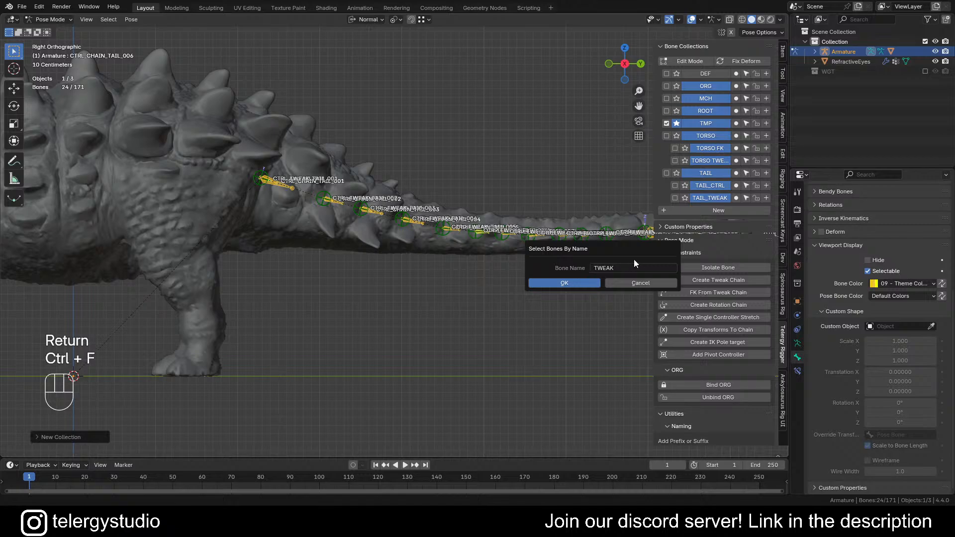
click(580, 283)
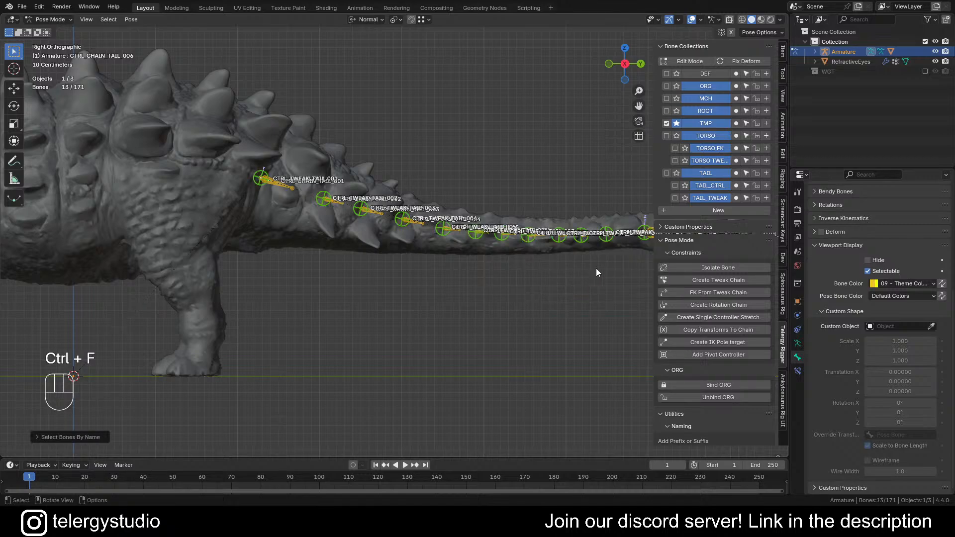
click(735, 198)
click(494, 306)
Select all remaining tail FK and chain controls and move them to the TAIL_CTRL collection
scroll(494, 307, down, 2)
shift+middle_drag(502, 285, 318, 274)
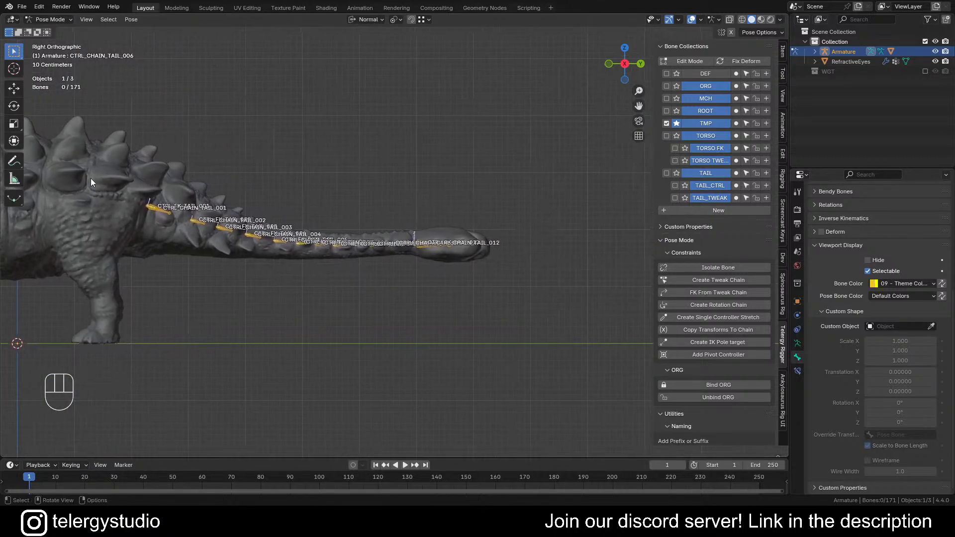
drag(124, 157, 523, 340)
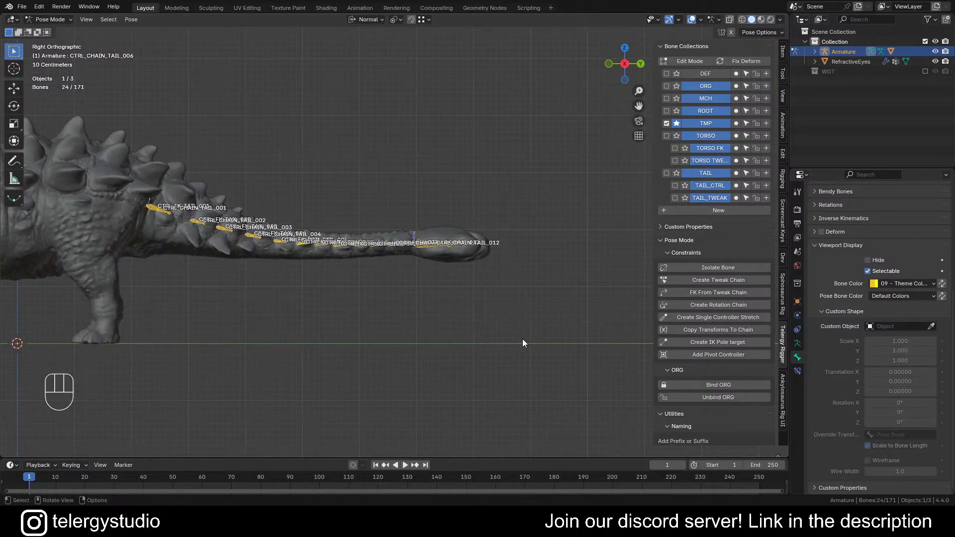
click(736, 185)
click(356, 312)
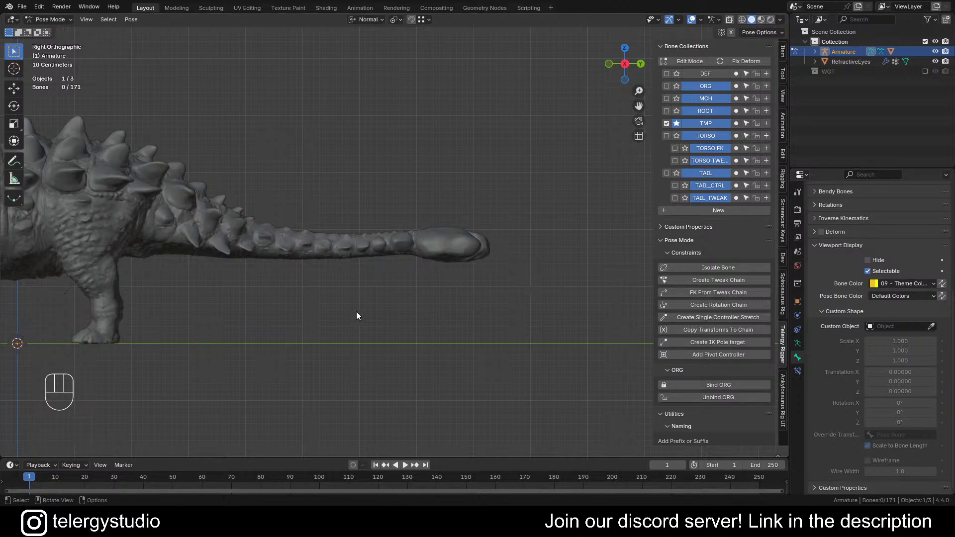
Turn off solo on the TMP bone collection and look over the bones of the whole rig
shift+middle_drag(297, 290, 436, 283)
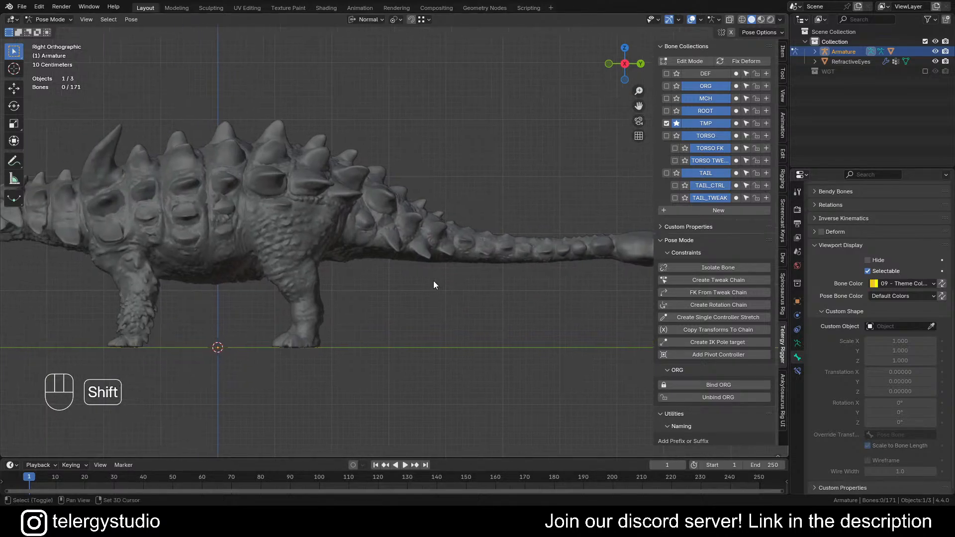
click(676, 123)
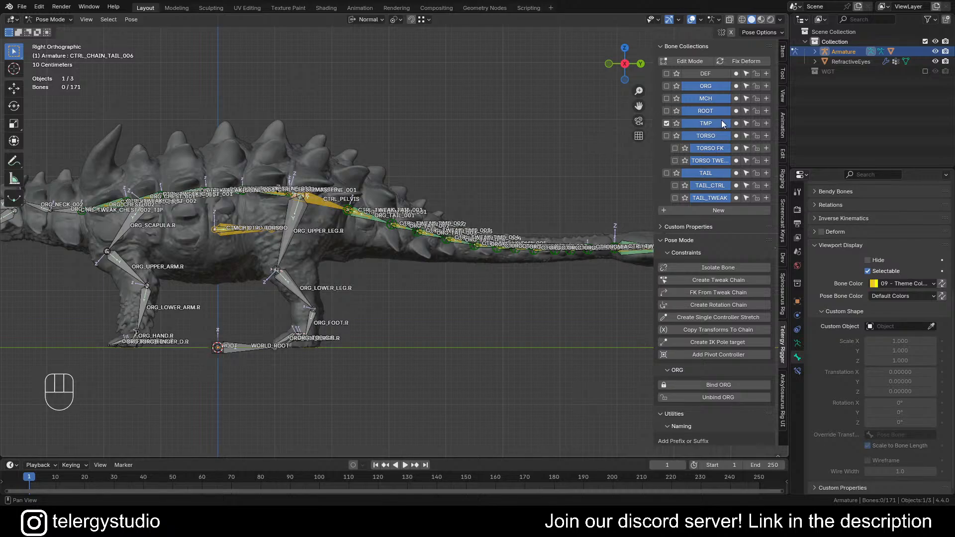
shift+middle_drag(479, 215, 503, 217)
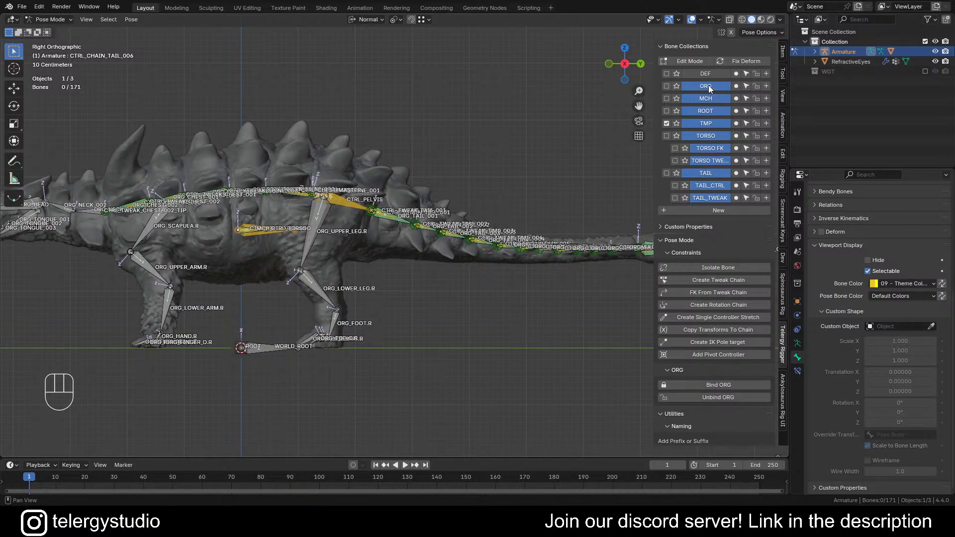
shift+middle_drag(333, 248, 378, 228)
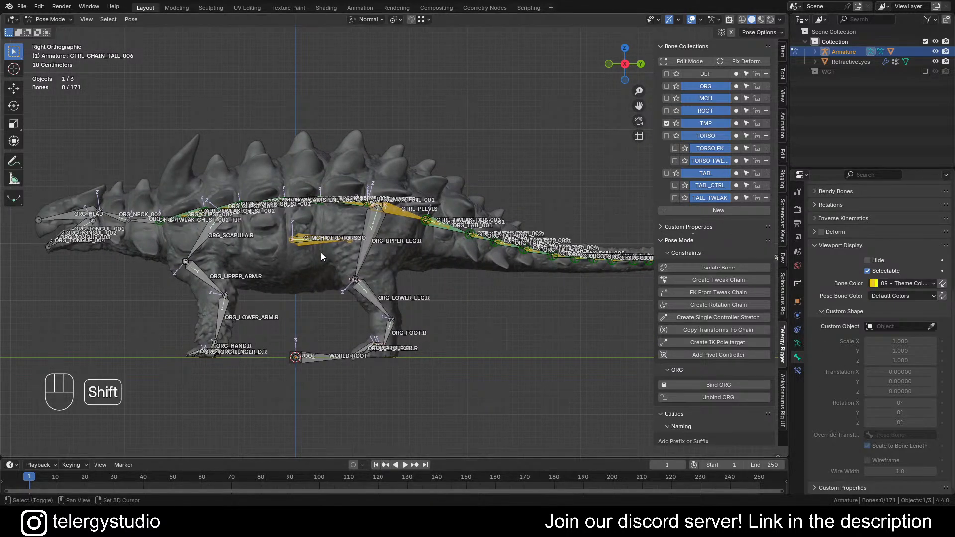
shift+middle_drag(321, 252, 393, 249)
scroll(272, 201, up, 4)
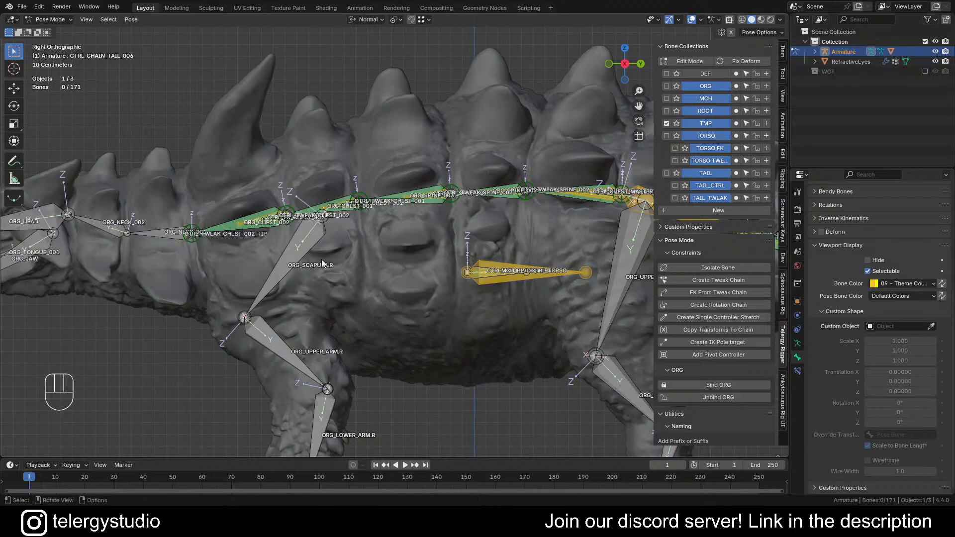
scroll(306, 206, down, 3)
shift+middle_drag(410, 188, 230, 160)
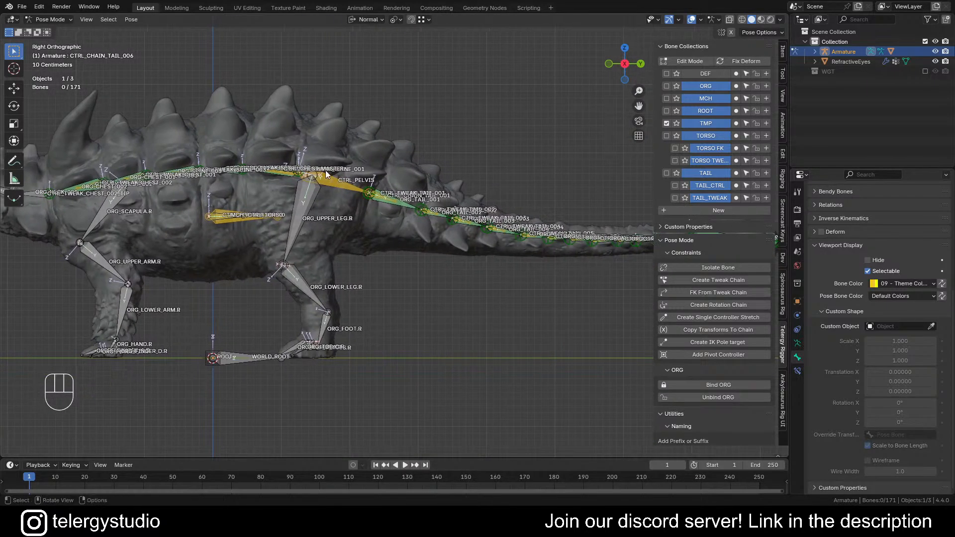
Select the CTRL_CHEST_MASTER bone from the overlapping spine bones in front of the pelvis
shift+middle_drag(453, 221, 490, 207)
scroll(191, 192, up, 2)
shift+middle_drag(128, 173, 397, 191)
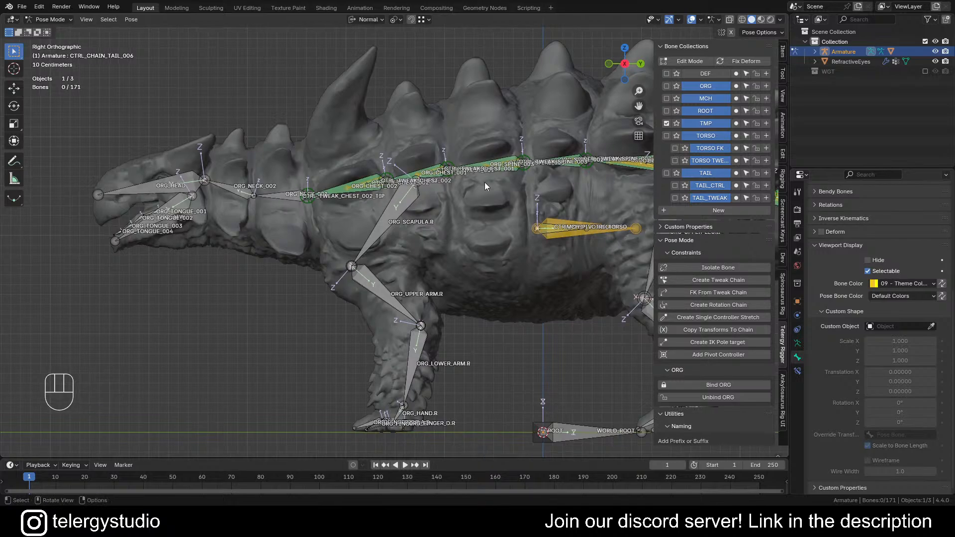
shift+middle_drag(522, 201, 409, 222)
shift+middle_drag(465, 206, 436, 208)
scroll(527, 187, up, 4)
scroll(485, 183, up, 3)
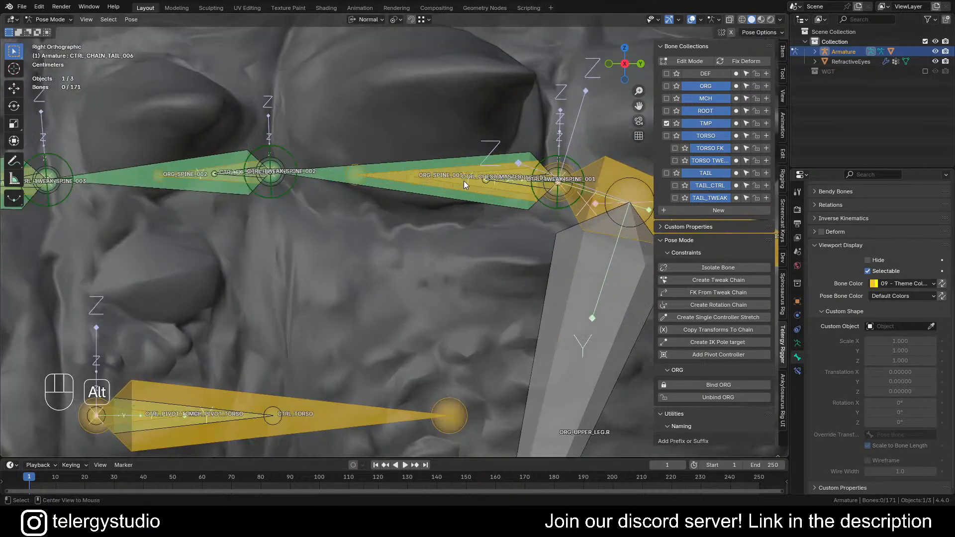
alt+click(448, 180)
click(427, 191)
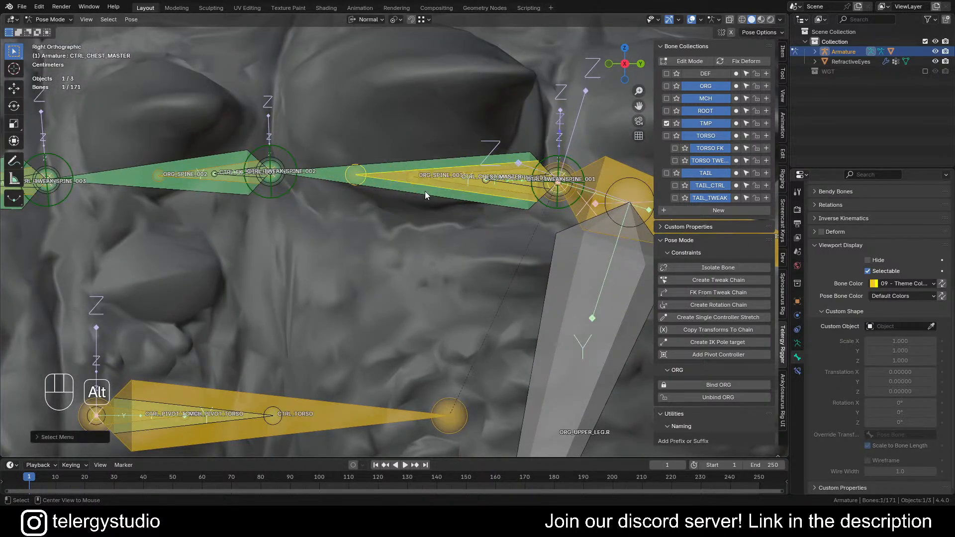
Bring up the Bone Widget tools for the chest master bone and look over the whole rig
scroll(433, 148, down, 4)
shift+middle_drag(448, 193, 418, 199)
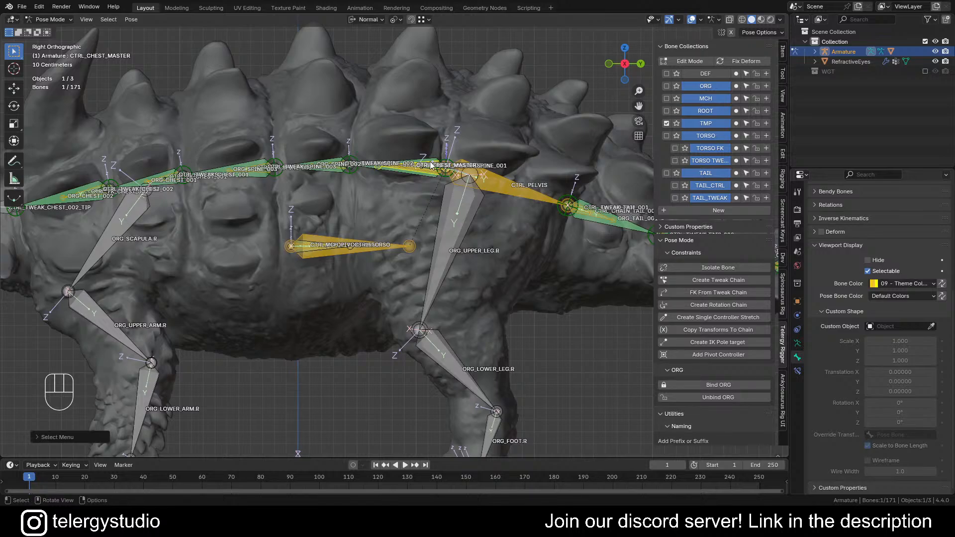
scroll(447, 164, down, 1)
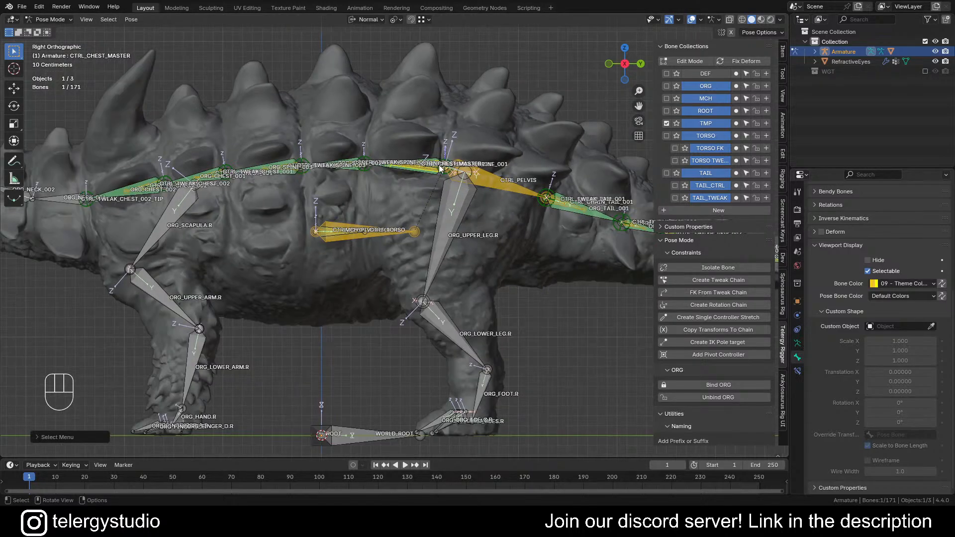
scroll(413, 176, down, 2)
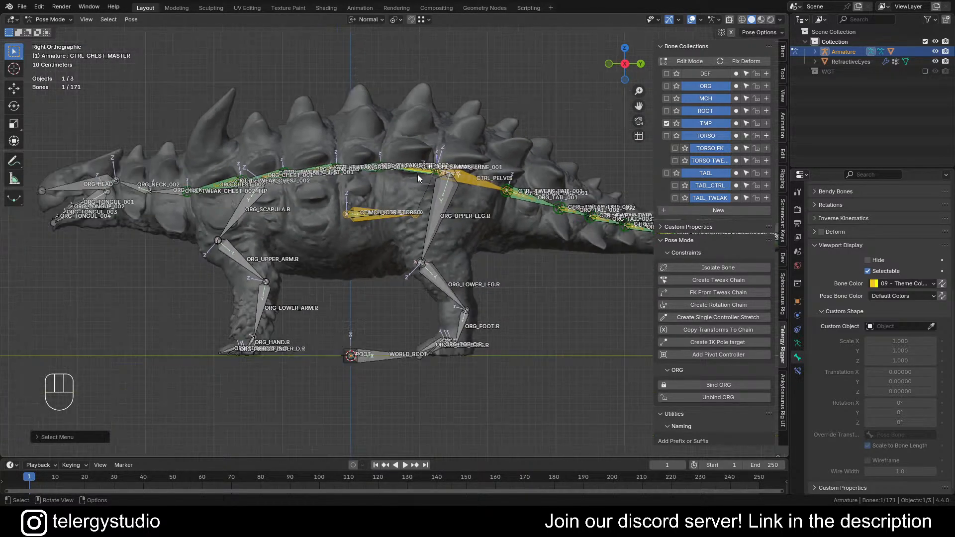
shift+middle_drag(310, 198, 389, 199)
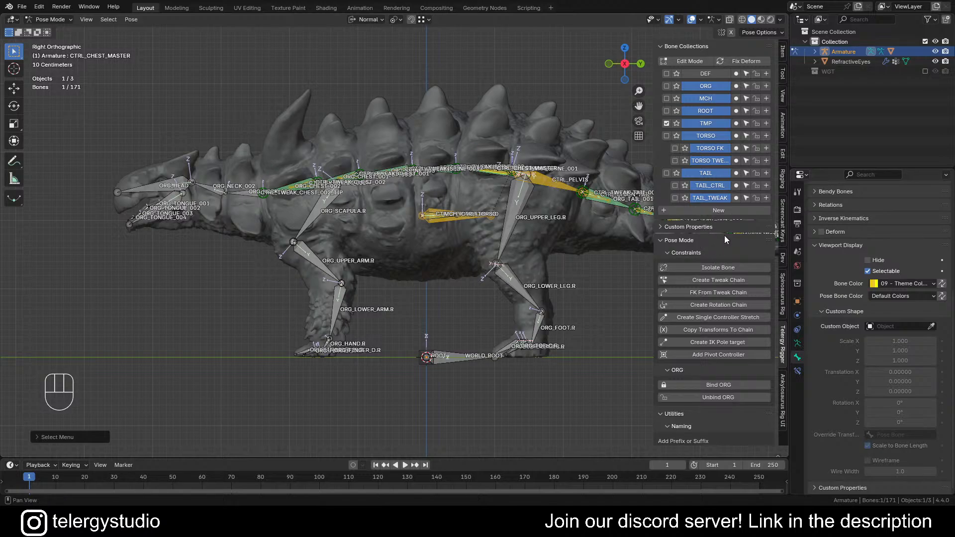
click(782, 178)
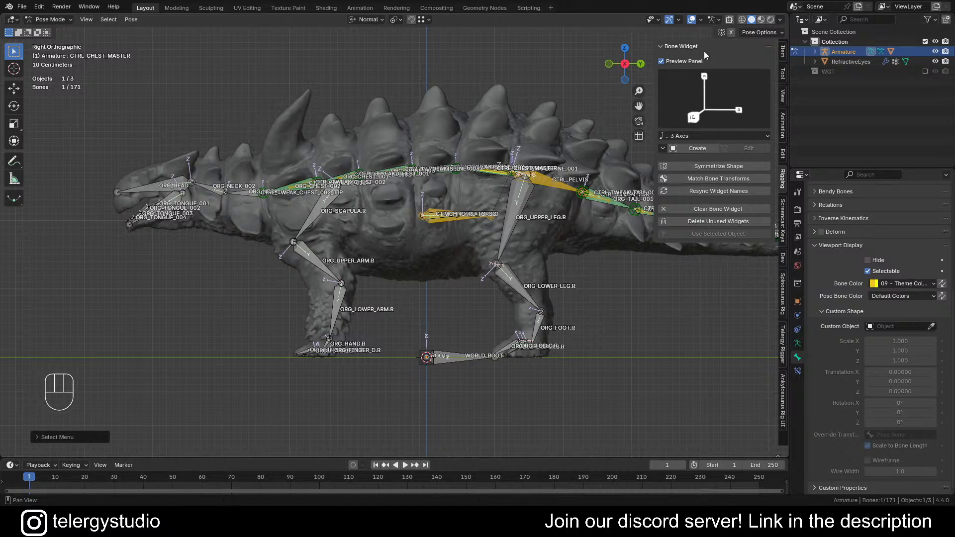
shift+middle_drag(443, 228, 431, 264)
shift+middle_drag(493, 187, 496, 177)
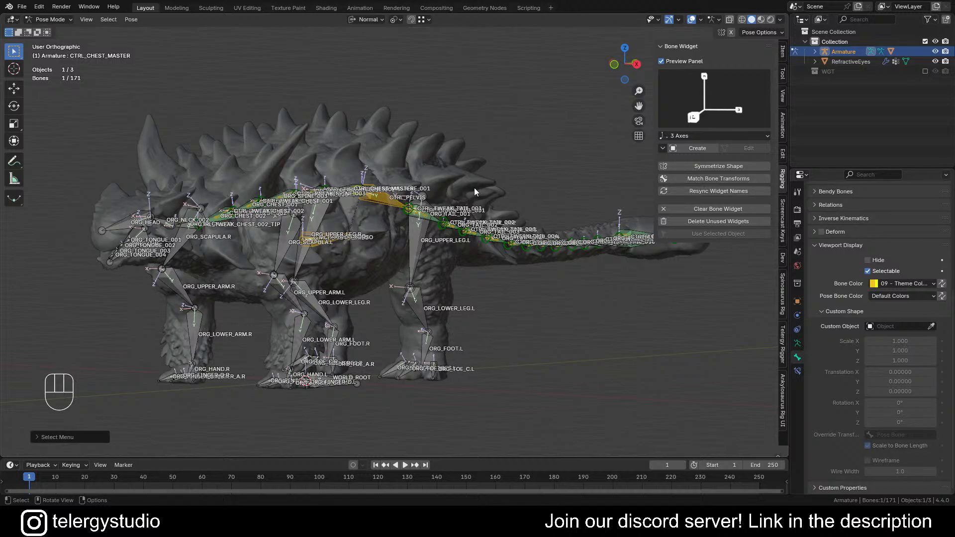
mouse_move(414, 260)
shift+middle_down()
mouse_move(432, 258)
mouse_move(412, 261)
shift+middle_up()
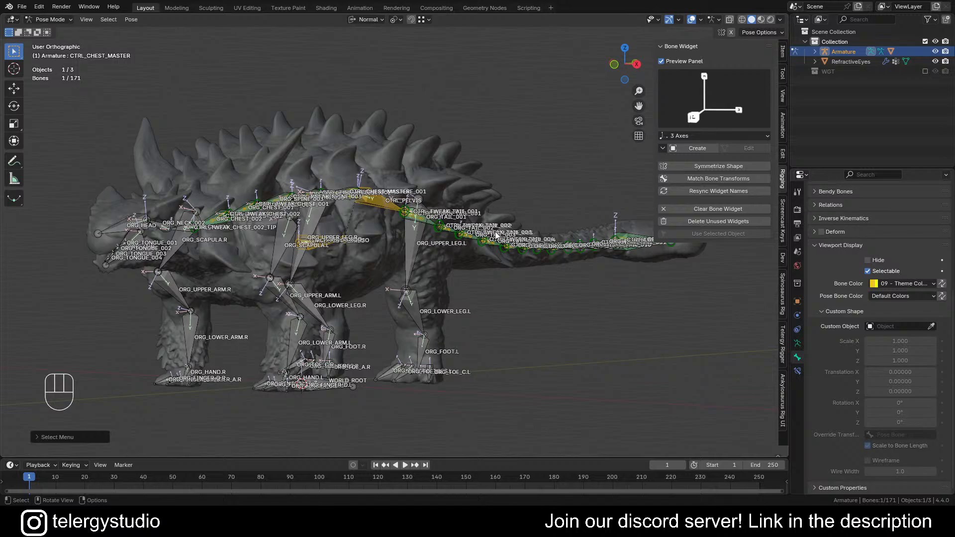
middle_drag(499, 237, 456, 240)
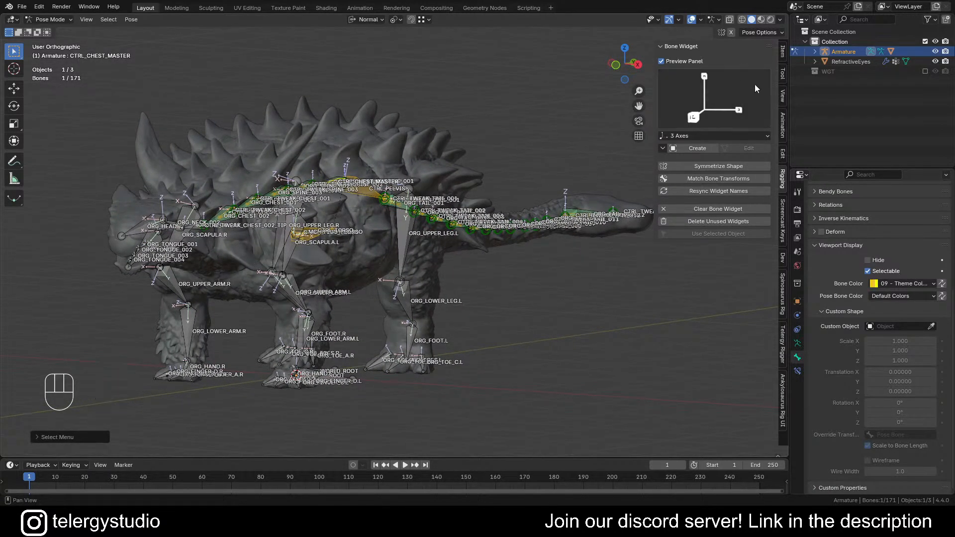
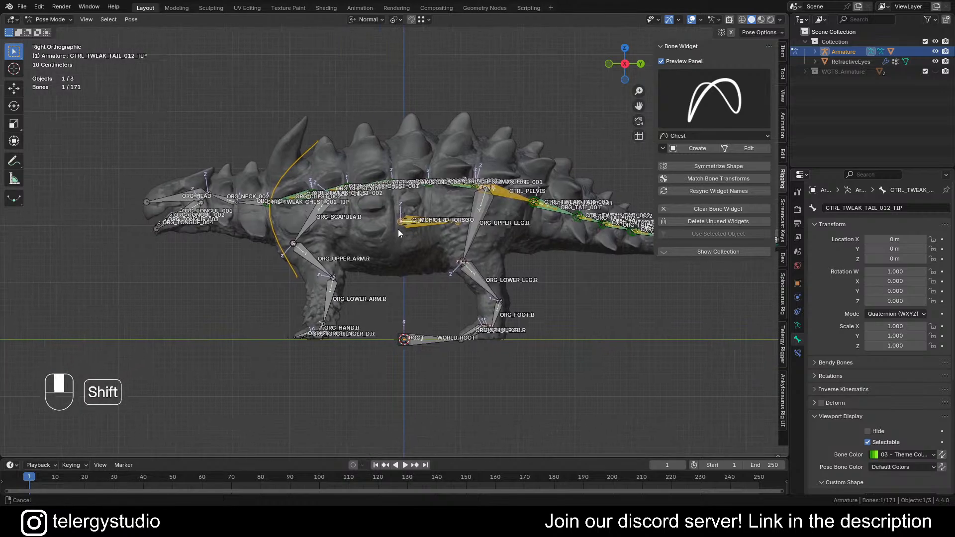
Select the chest master control by its curved widget, test a free trackball rotation, and cancel it
click(289, 218)
key(r)
key(r)
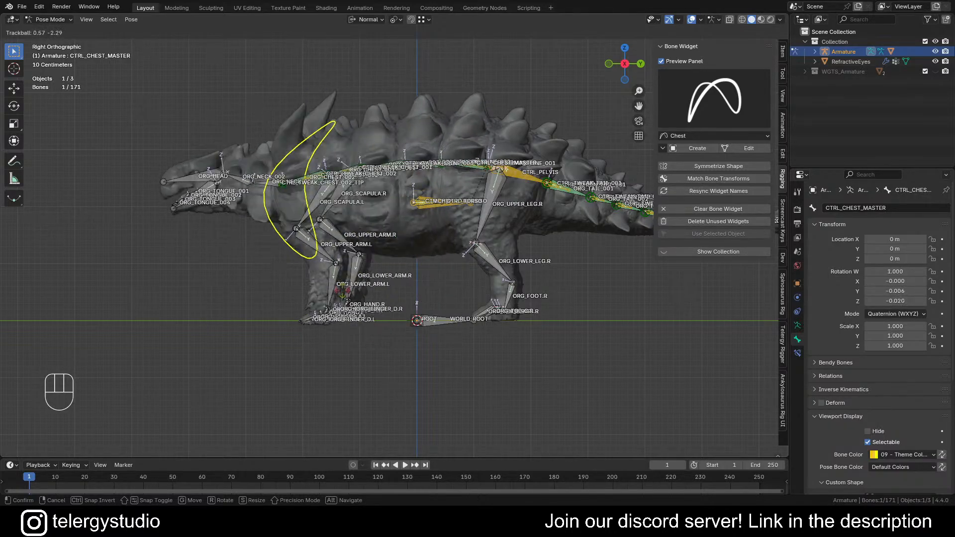
right_click(341, 295)
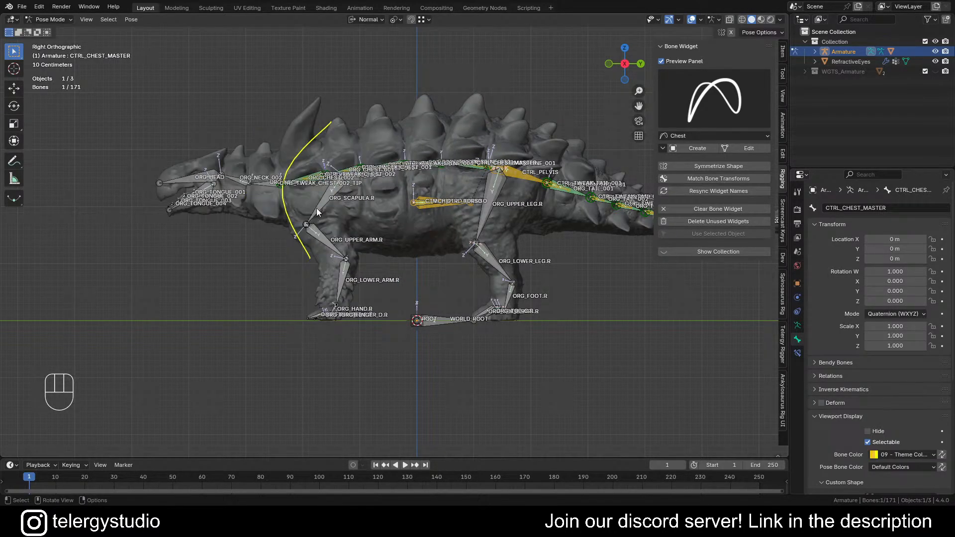
Select the ROOT bone under the body and set its bone color to 10 - Theme Color Set
shift+middle_drag(326, 208, 361, 217)
scroll(350, 188, up, 6)
scroll(350, 188, down, 2)
shift+middle_drag(457, 214, 266, 239)
scroll(379, 226, down, 2)
mouse_move(405, 268)
shift+middle_down()
mouse_move(387, 269)
mouse_move(419, 222)
mouse_move(408, 277)
mouse_move(395, 253)
shift+middle_up()
click(375, 260)
click(395, 253)
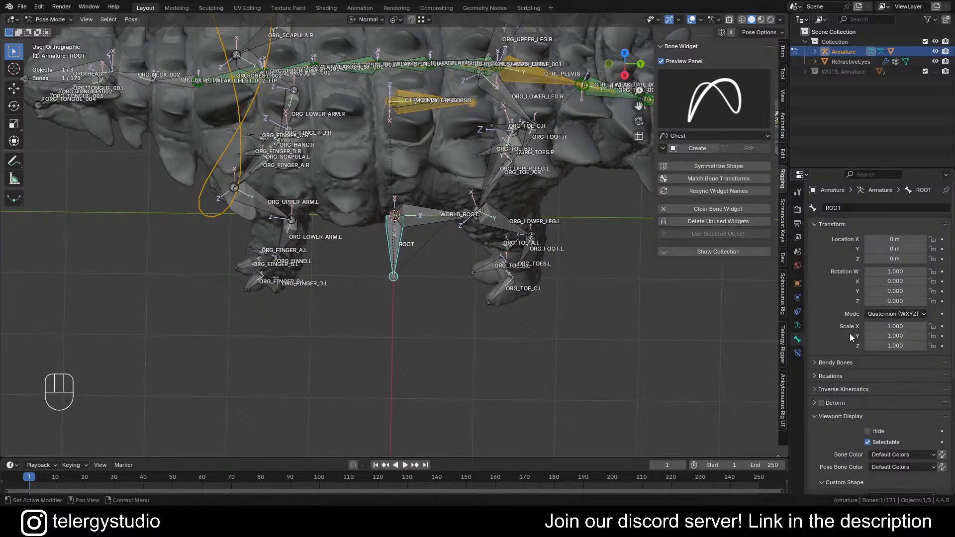
click(902, 457)
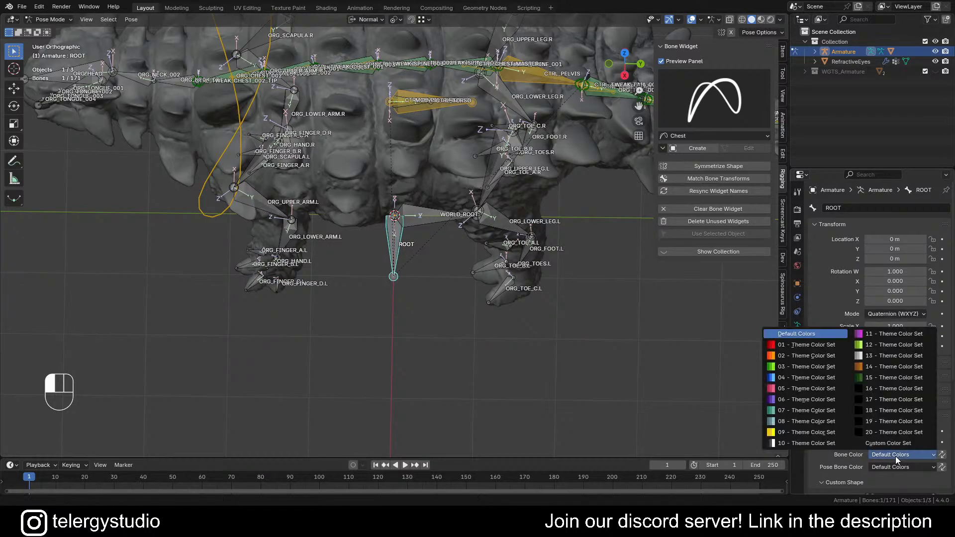
click(794, 440)
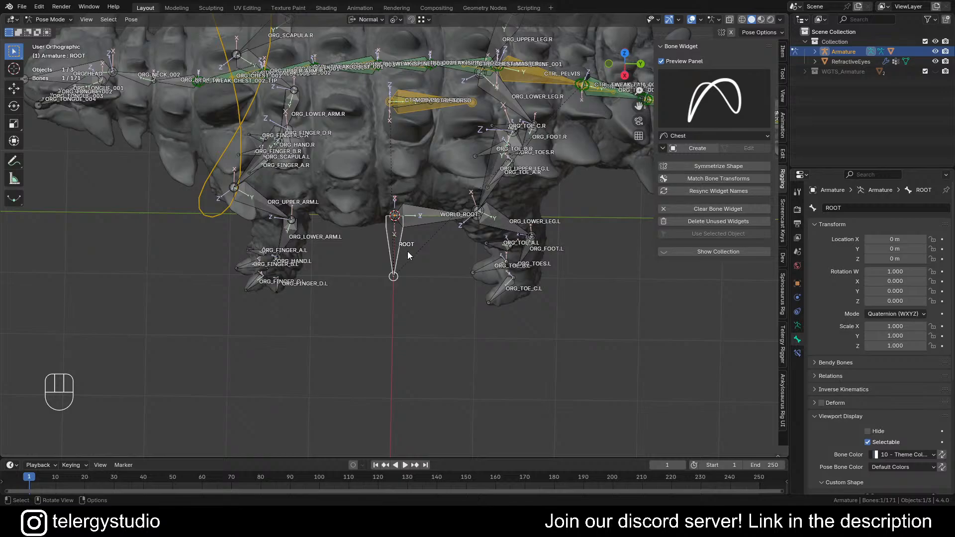
Create a Root 2 widget as the custom shape of the ROOT bone
shift+middle_drag(407, 252, 431, 251)
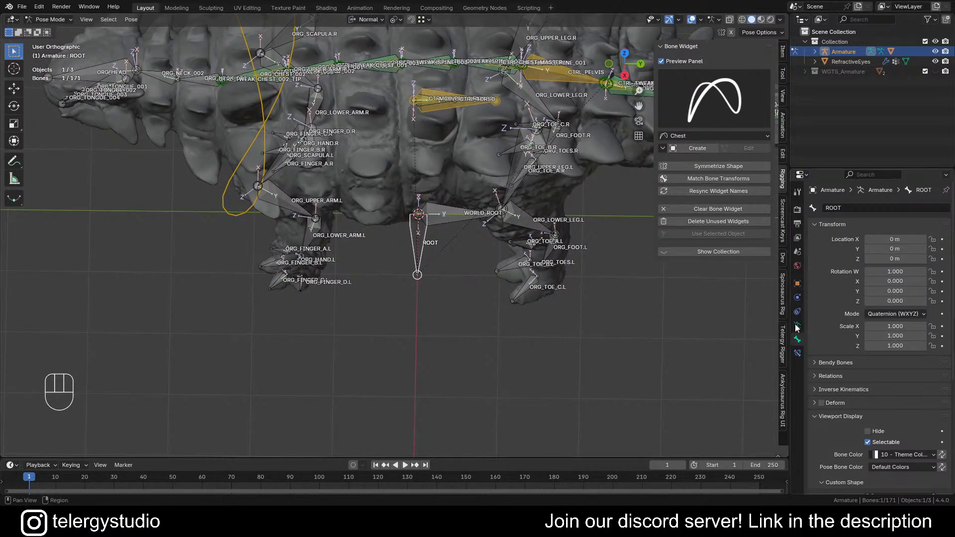
click(732, 118)
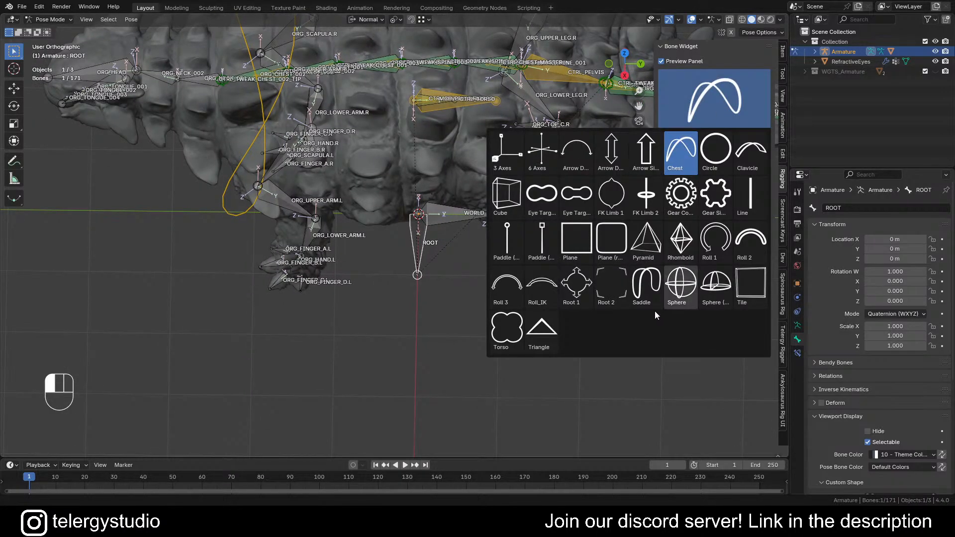
click(602, 279)
shift+middle_drag(534, 287, 520, 273)
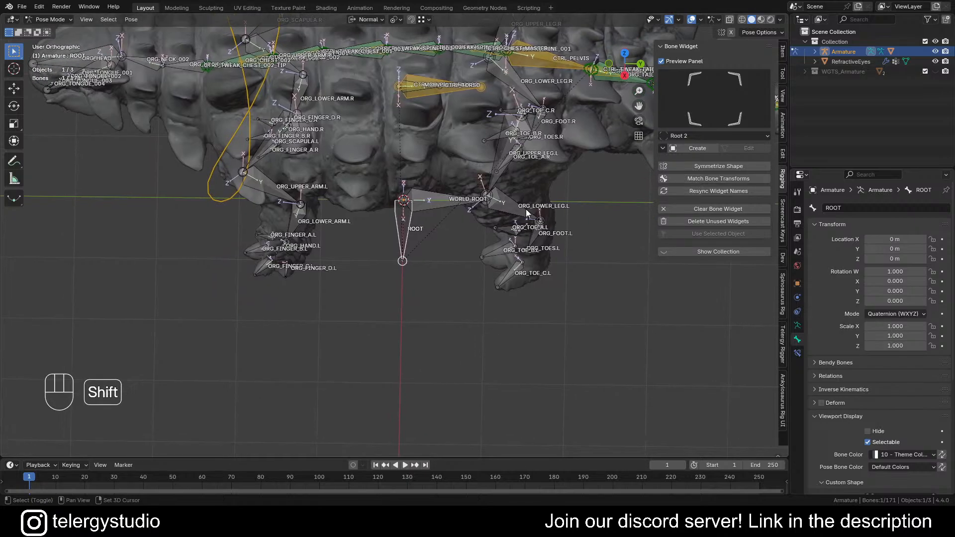
click(697, 148)
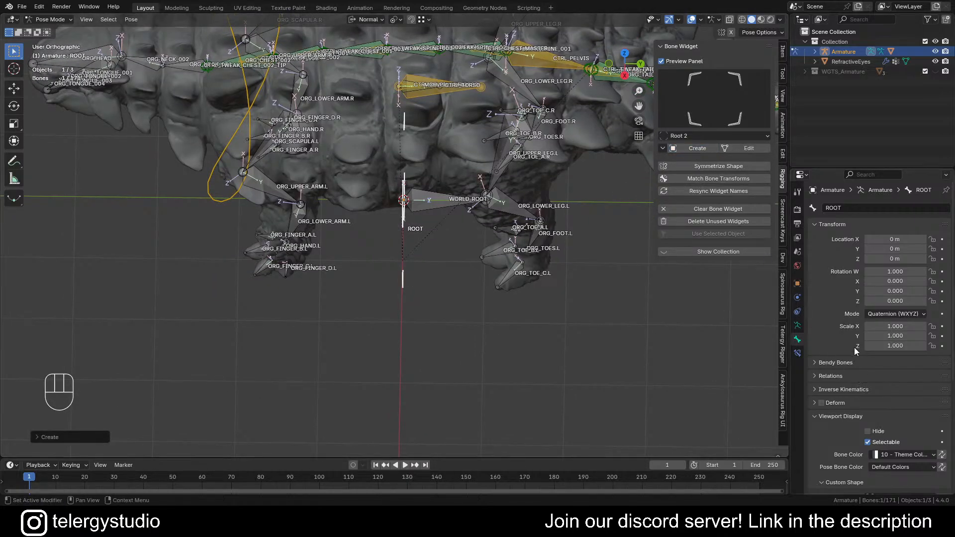
Set WORLD_ROOT as the override transform of the ROOT bone's custom shape
scroll(840, 324, down, 8)
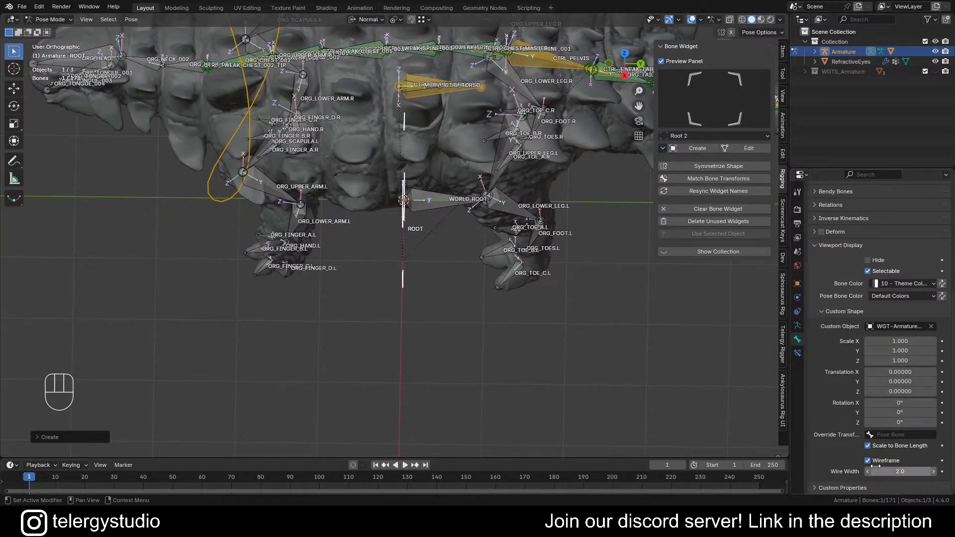
click(888, 434)
text(W)
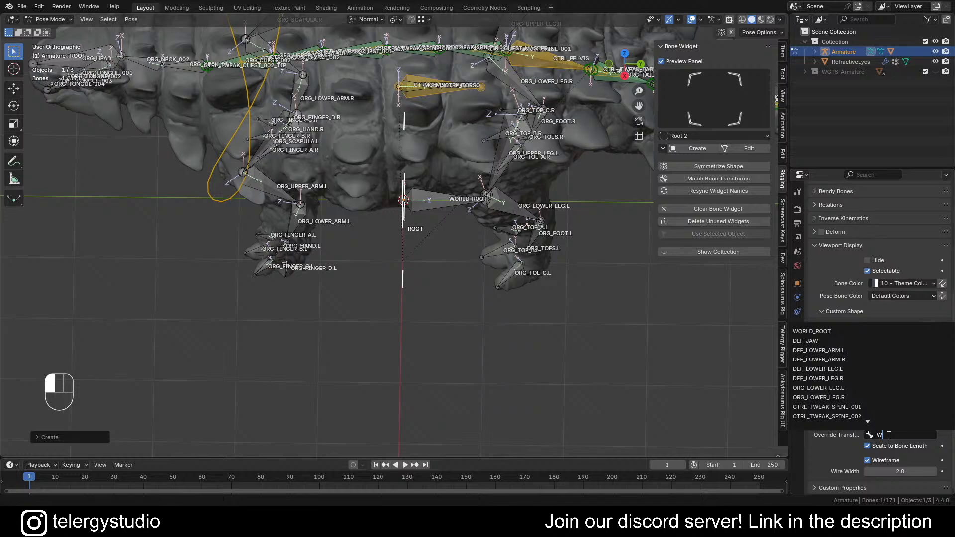
click(857, 331)
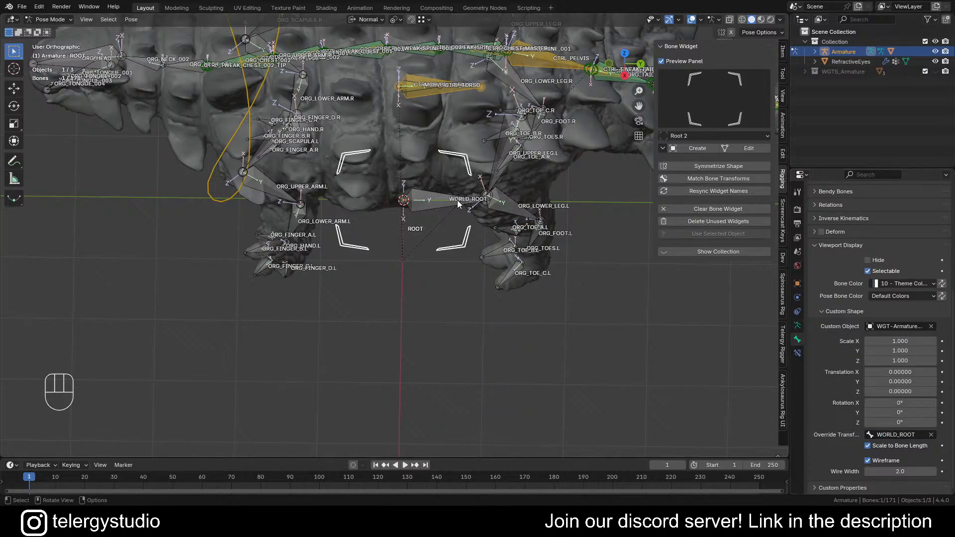
Edit the ROOT widget to match the bone transforms, scale it up to surround the dinosaur's body, and return to the bone
click(748, 149)
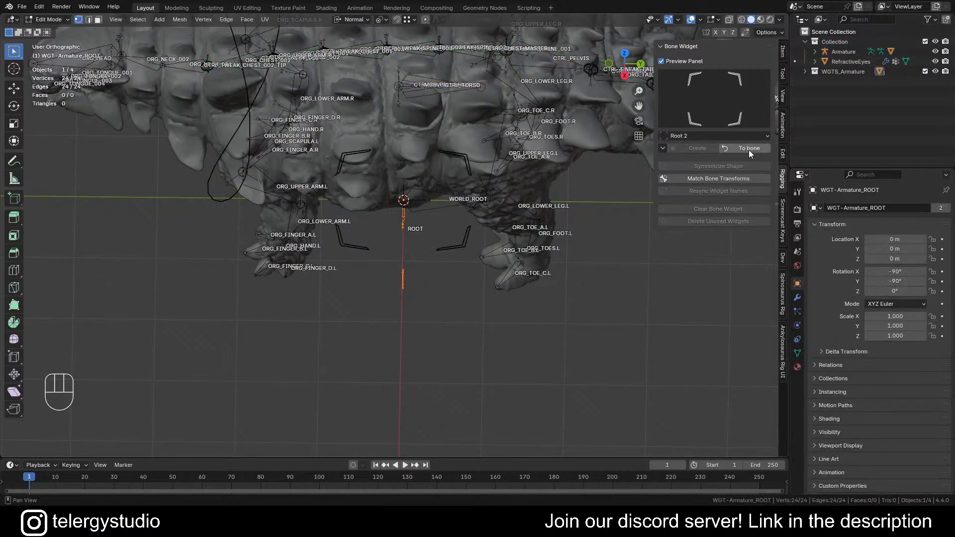
click(716, 179)
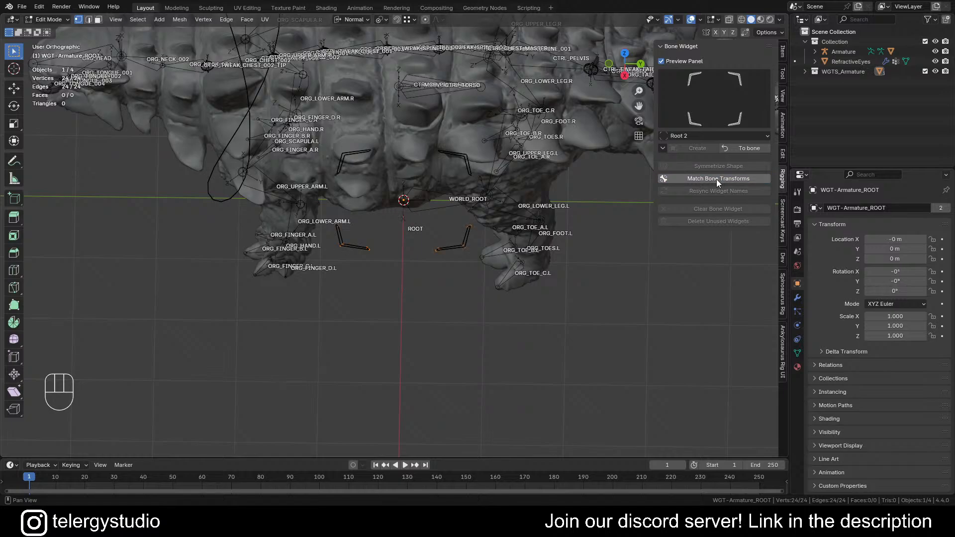
scroll(413, 204, down, 5)
middle_drag(419, 205, 447, 249)
key(s)
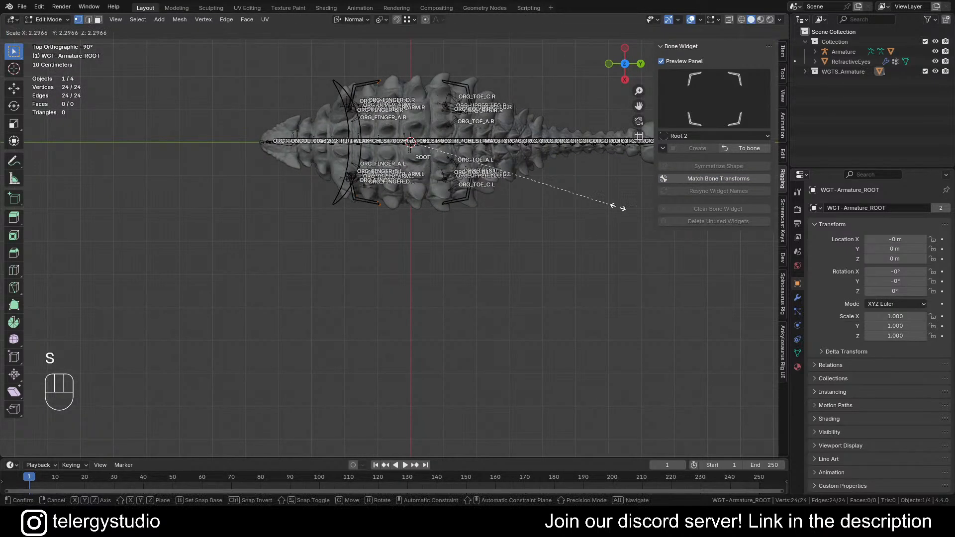
click(651, 206)
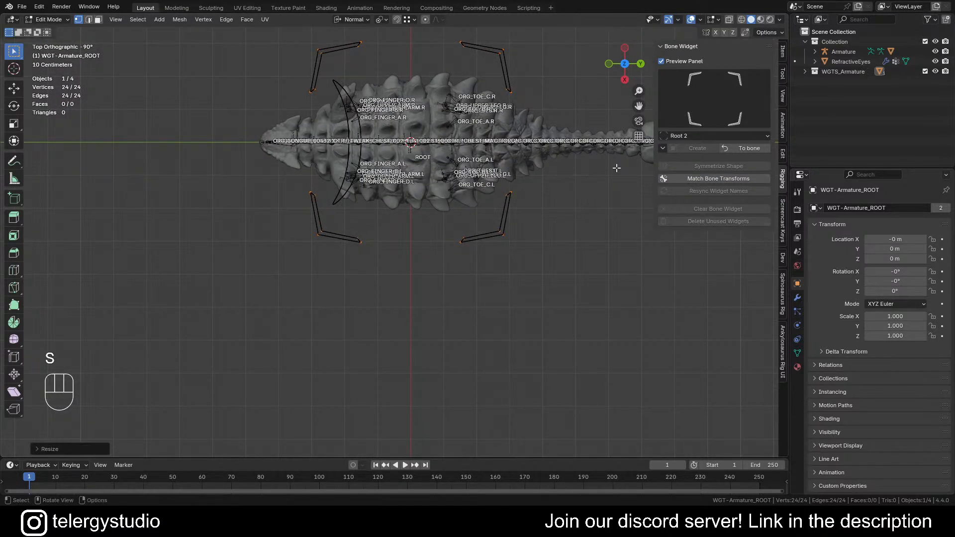
click(732, 147)
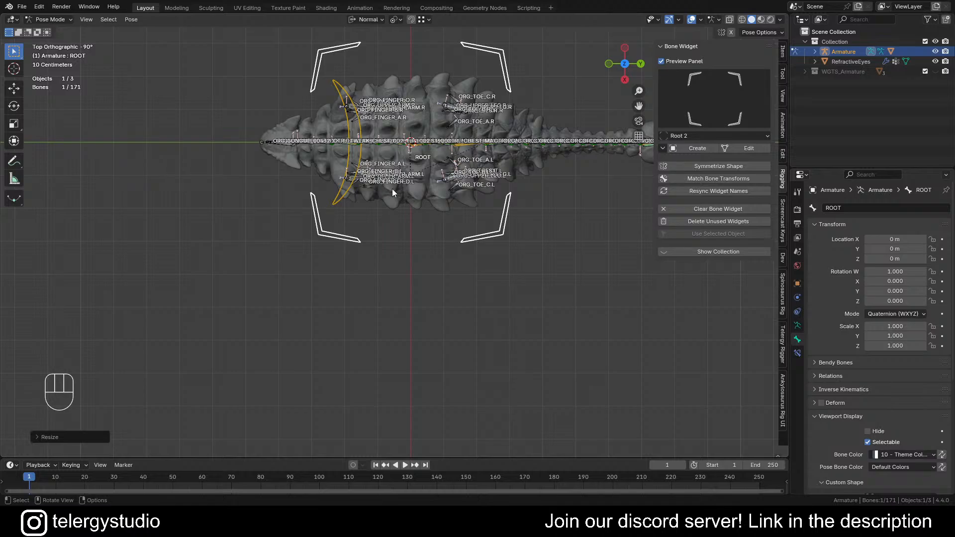
Select the CTRL_TORSO bone in the middle of the body and create a Root 2 widget for it
shift+middle_drag(410, 191, 392, 143)
shift+middle_drag(397, 288, 432, 195)
scroll(431, 196, down, 2)
shift+middle_drag(412, 229, 372, 262)
middle_drag(372, 262, 379, 215)
scroll(404, 204, up, 3)
click(406, 201)
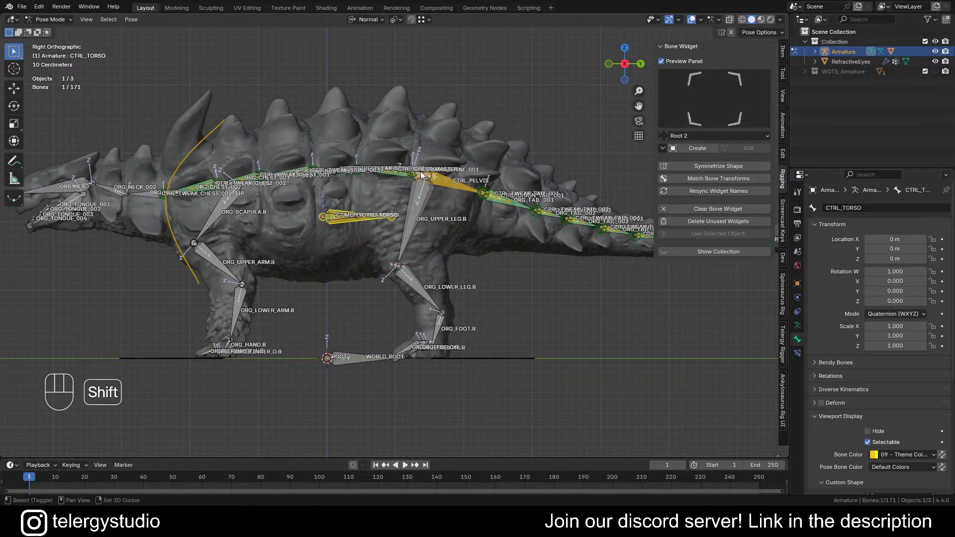
shift+middle_drag(587, 221, 601, 202)
click(694, 147)
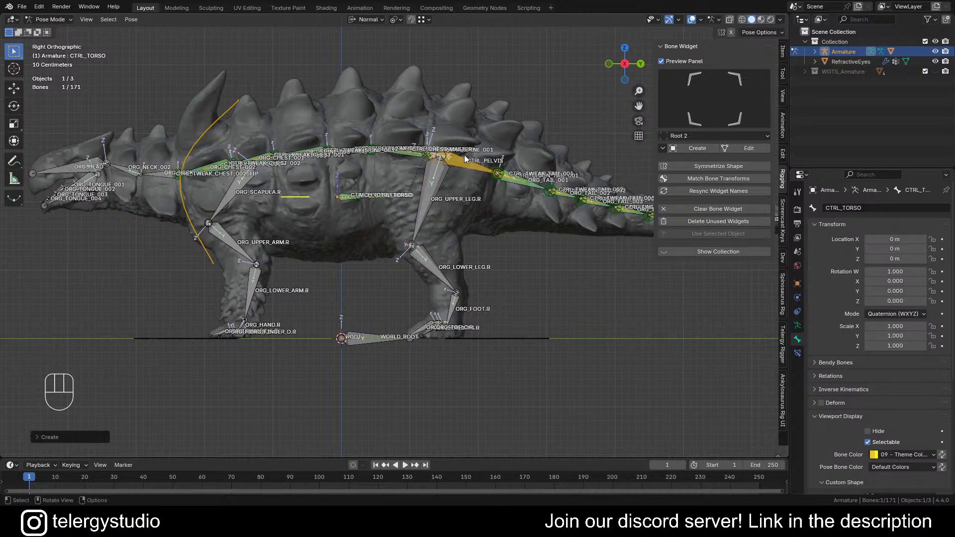
Edit the CTRL_TORSO widget and scale its whole shape up to roughly the body's width, inside the ROOT widget
click(749, 148)
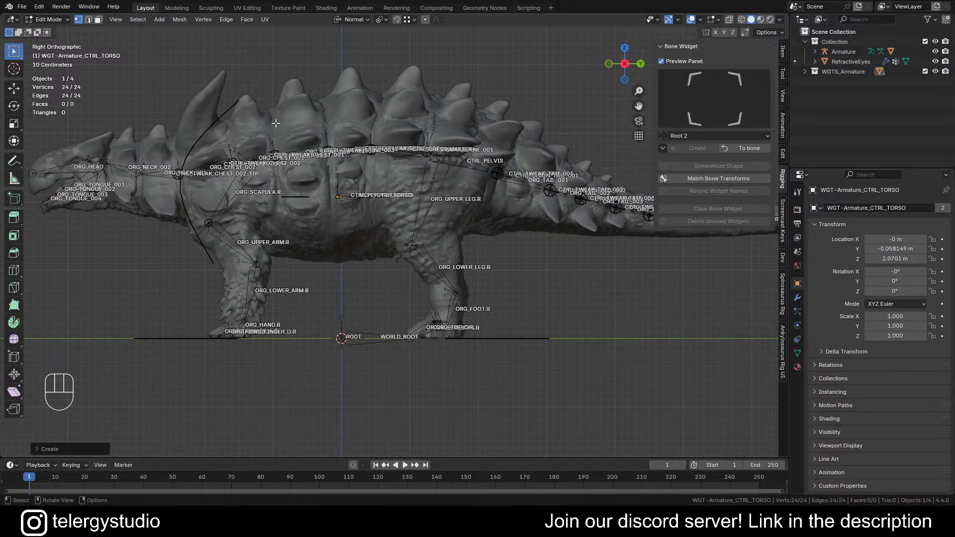
middle_drag(349, 224, 326, 156)
scroll(326, 155, down, 4)
shift+middle_drag(362, 93, 379, 173)
key(a)
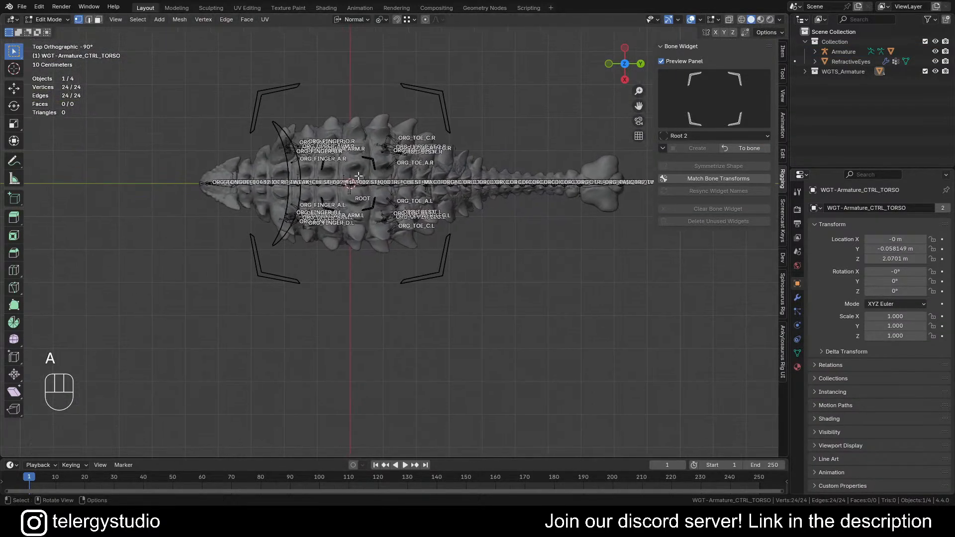
scroll(359, 176, up, 3)
key(s)
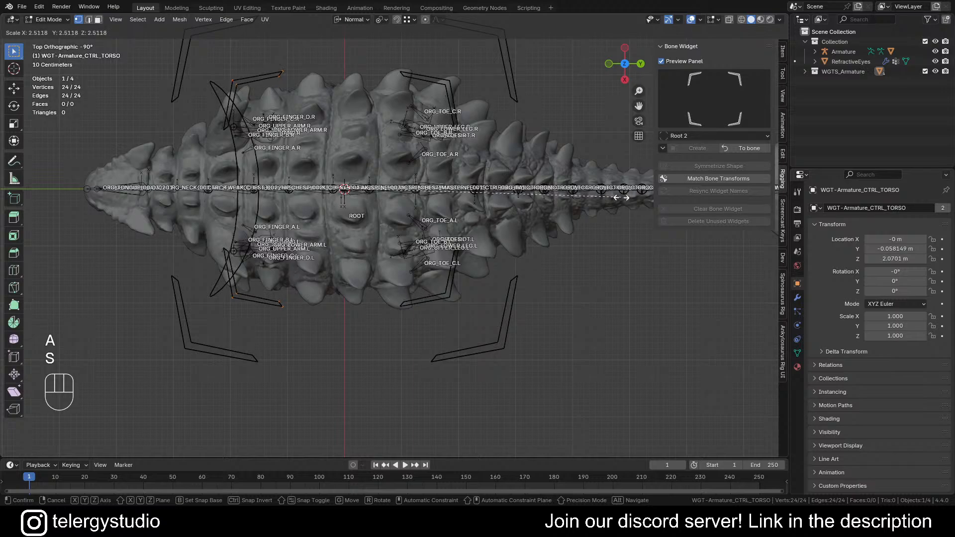
click(559, 197)
Stretch the CTRL_TORSO widget along the global Y axis by a factor of about 1.4
key(s)
key(y)
key(x)
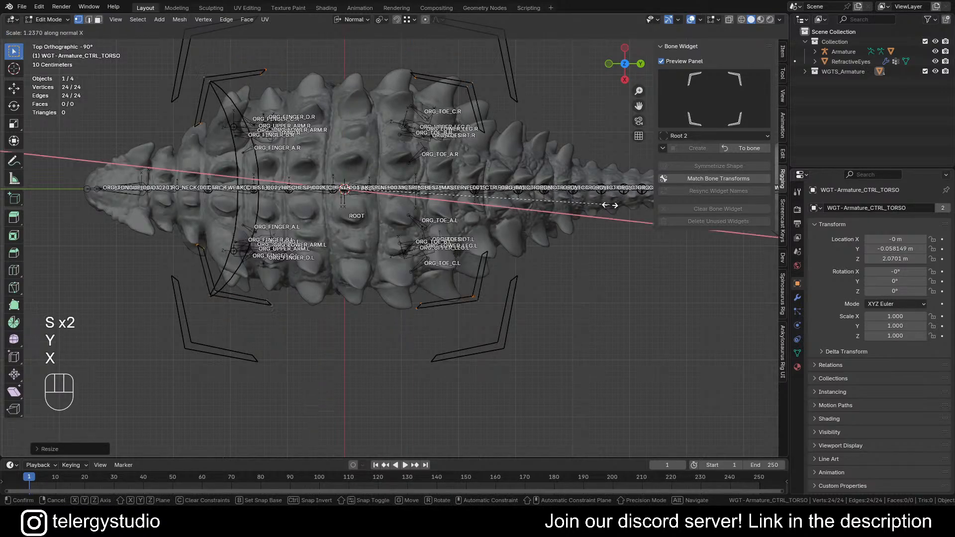
key(x)
key(y)
key(y)
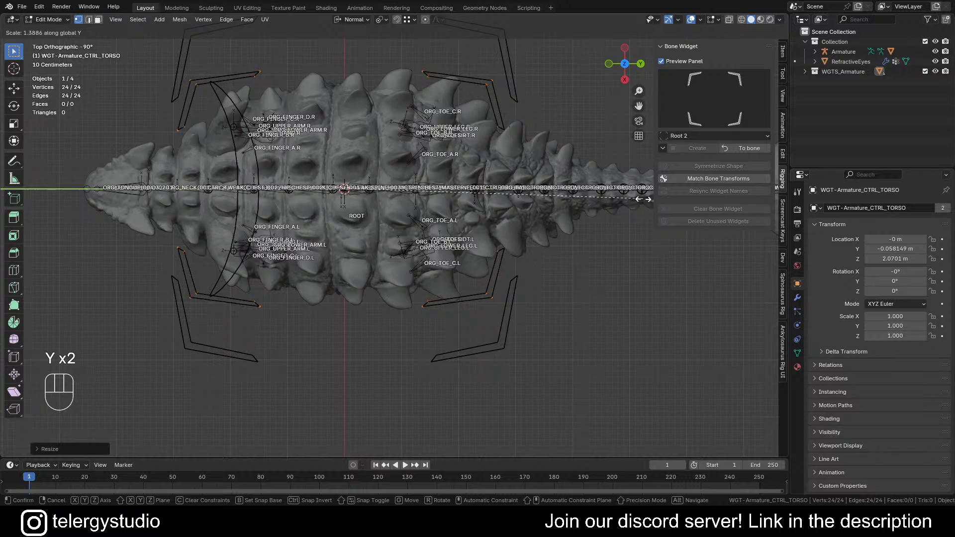
click(639, 197)
Move the CTRL_TORSO widget about 0.1 m along global Y to centre it inside the ROOT widget, and return to the bone
key(g)
key(y)
key(y)
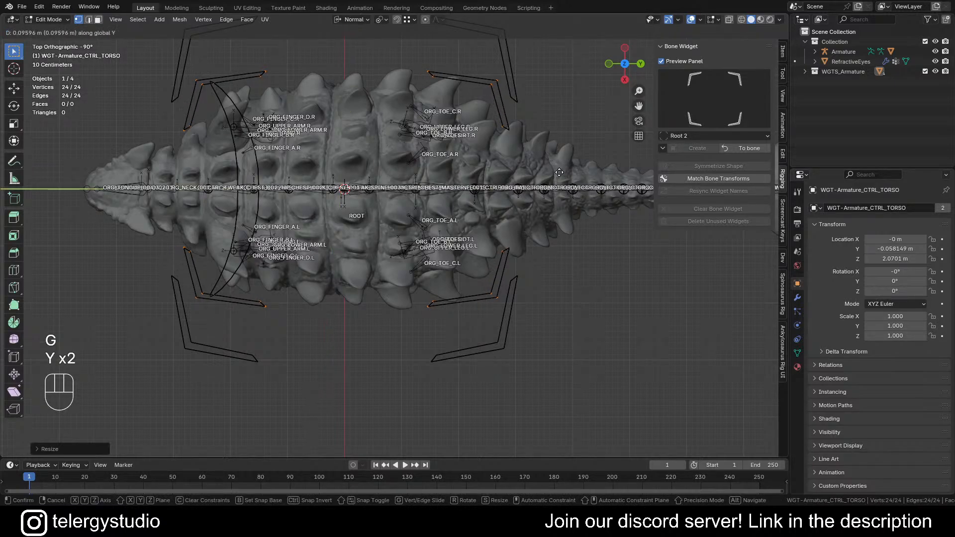
click(562, 173)
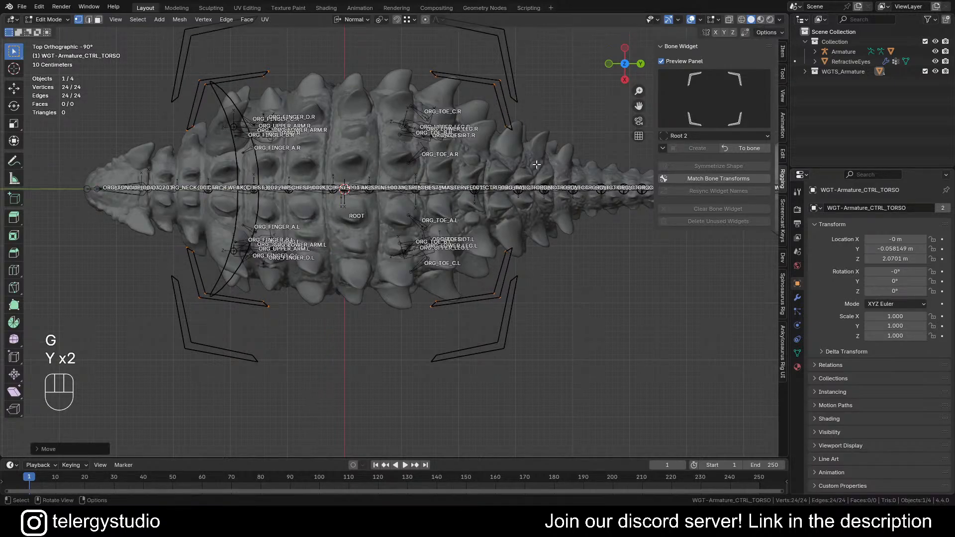
click(744, 147)
Select the CTRL_PIVOT_TORSO bone in the middle of the body from the side view and create a 6 Axes widget for it
scroll(355, 253, down, 2)
middle_drag(355, 252, 357, 153)
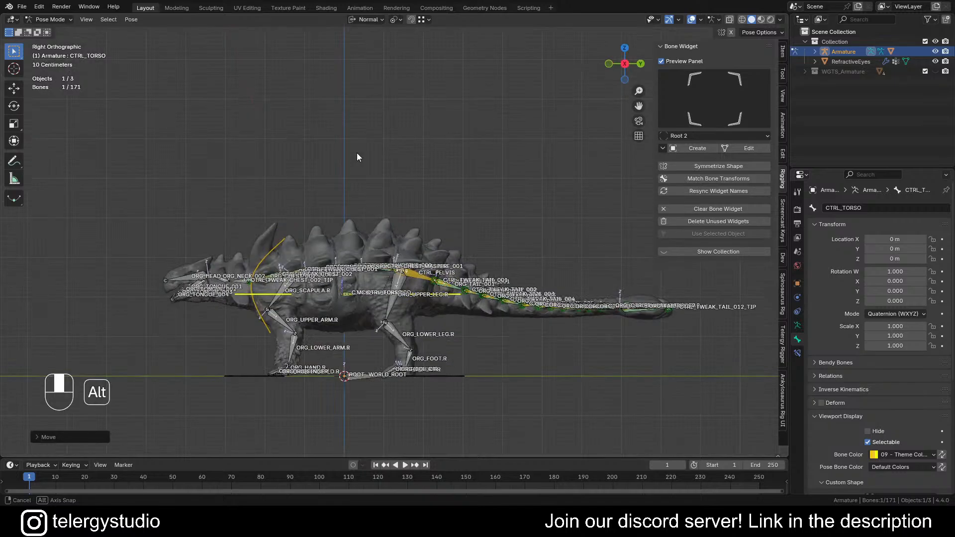
shift+middle_drag(369, 282, 366, 180)
scroll(363, 172, up, 8)
alt+click(355, 170)
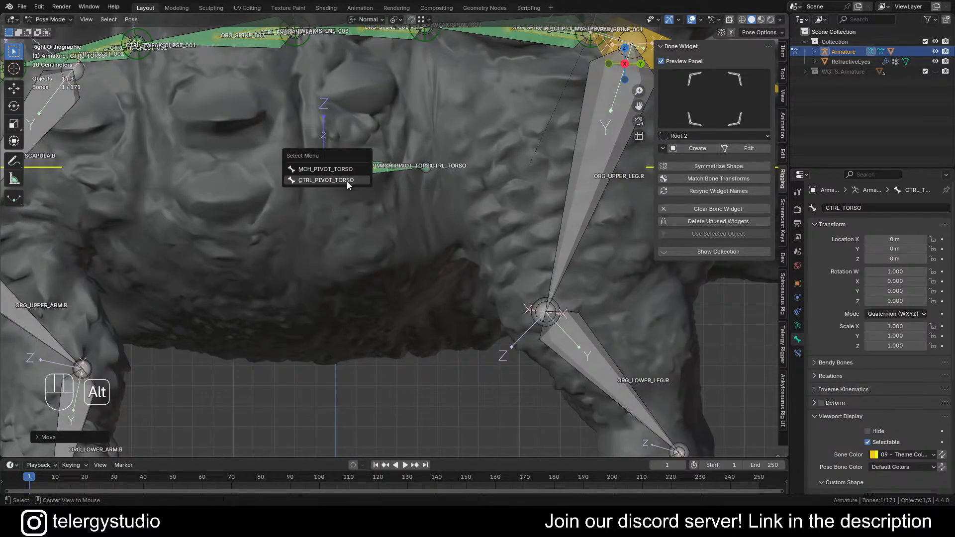
click(347, 181)
scroll(380, 178, down, 7)
click(732, 101)
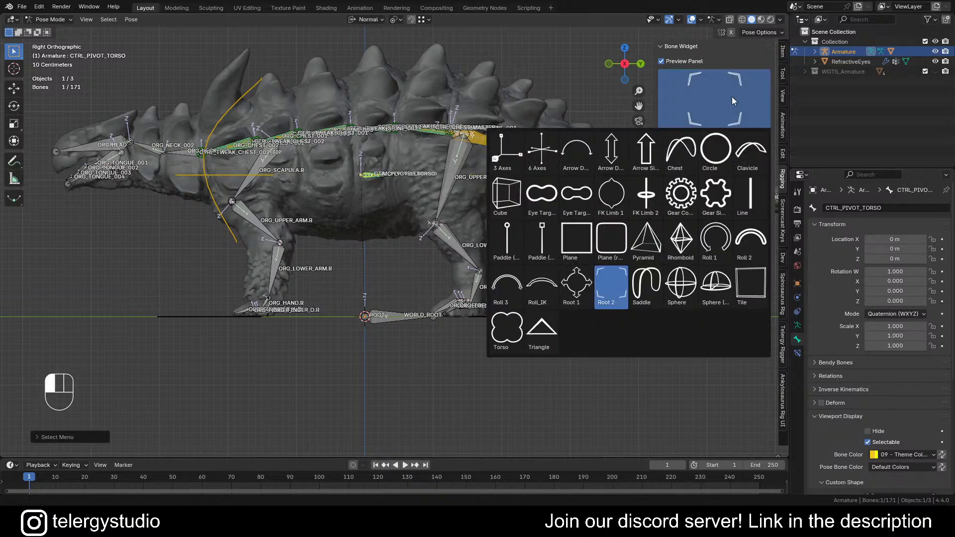
click(543, 149)
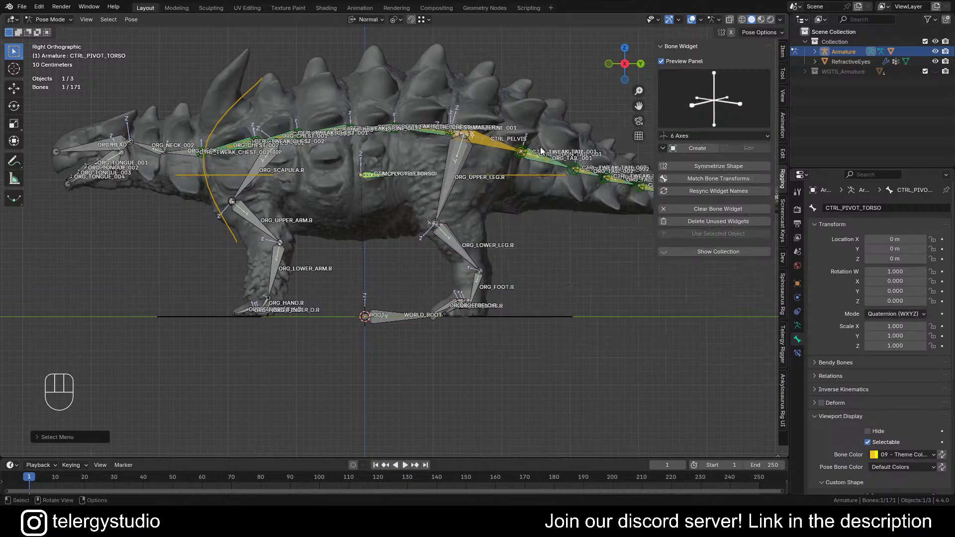
click(697, 148)
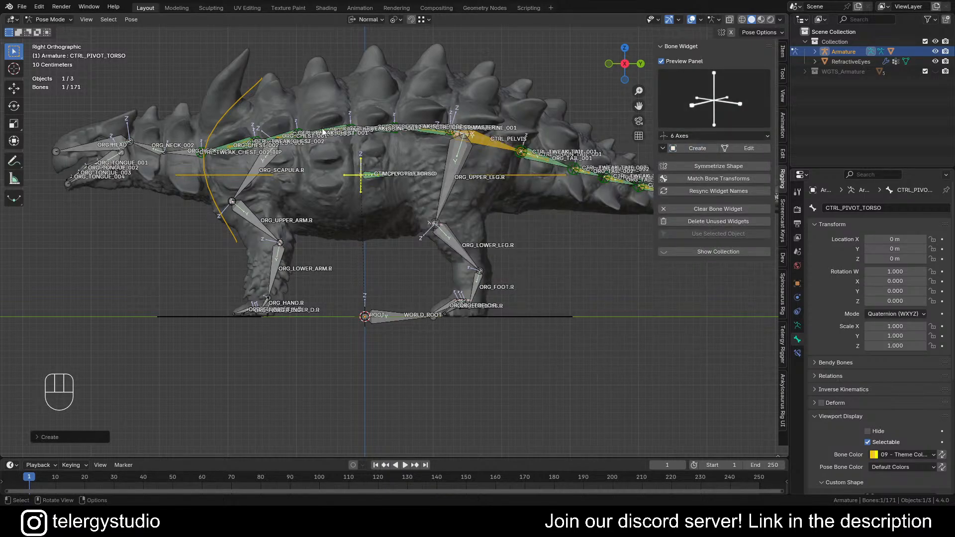
Hide the MCH bone collection
shift+middle_drag(380, 178, 329, 139)
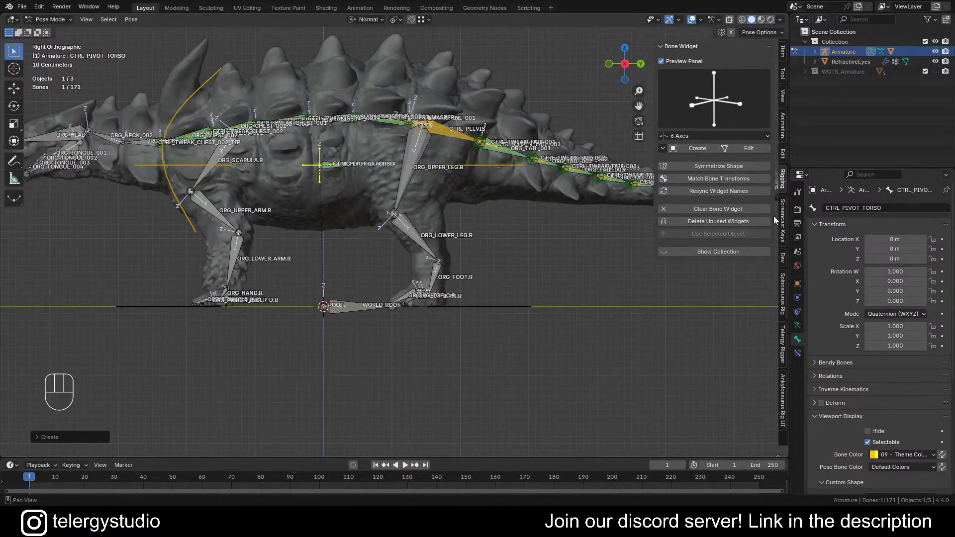
click(784, 339)
click(700, 101)
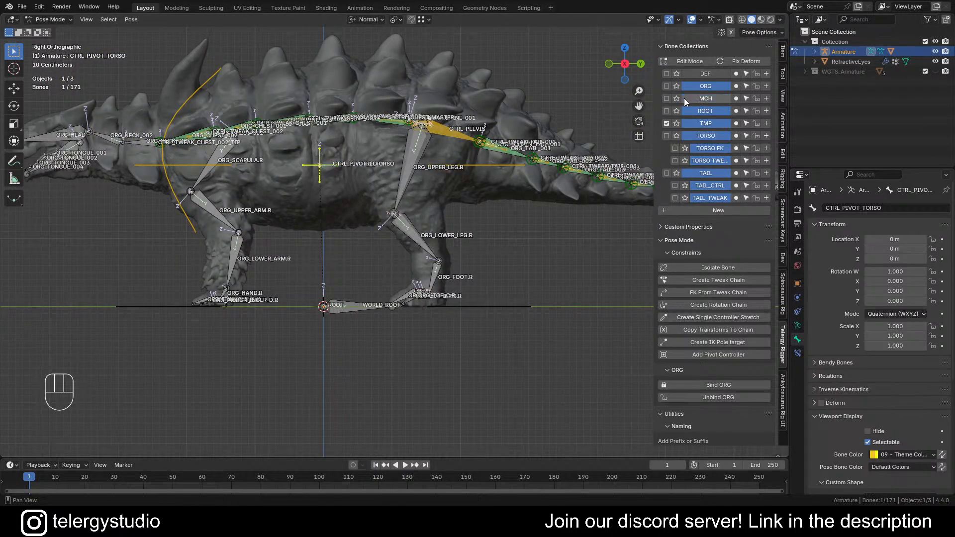
Select the CTRL_PELVIS bone and try rotating it to check whether the tail follows, cancelling the rotation
scroll(356, 114, down, 3)
shift+middle_drag(360, 118, 444, 142)
scroll(408, 158, up, 2)
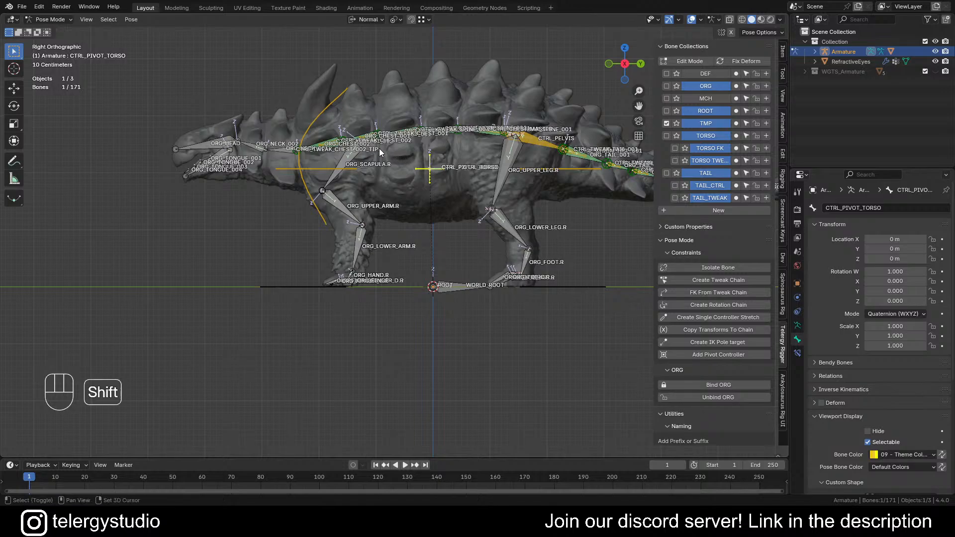
shift+middle_drag(379, 149, 444, 174)
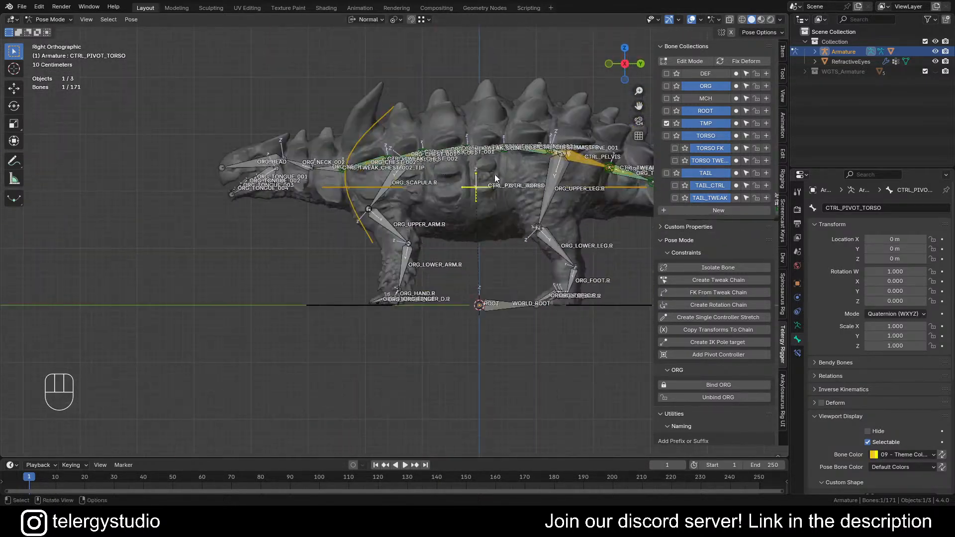
shift+middle_drag(505, 176, 275, 157)
scroll(406, 160, up, 6)
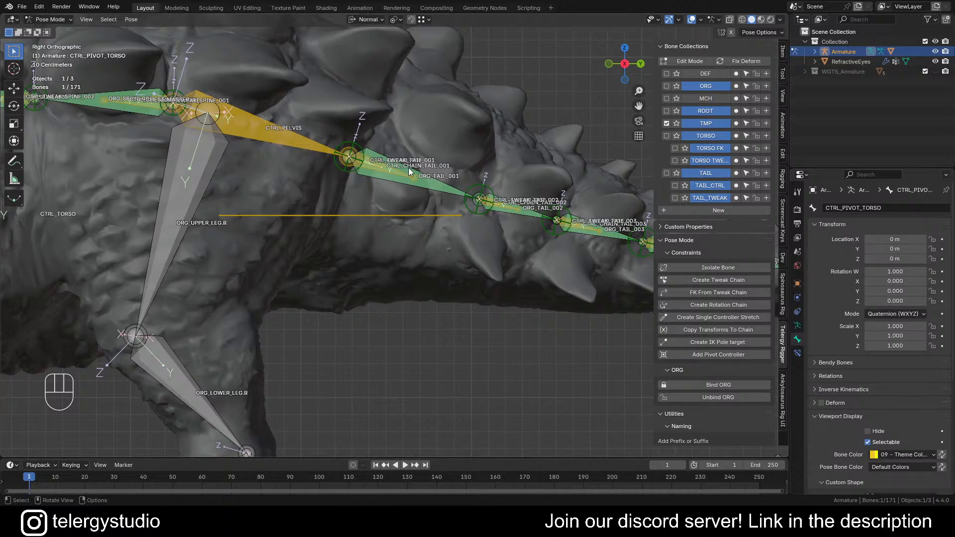
scroll(392, 166, up, 4)
click(205, 117)
scroll(229, 134, down, 4)
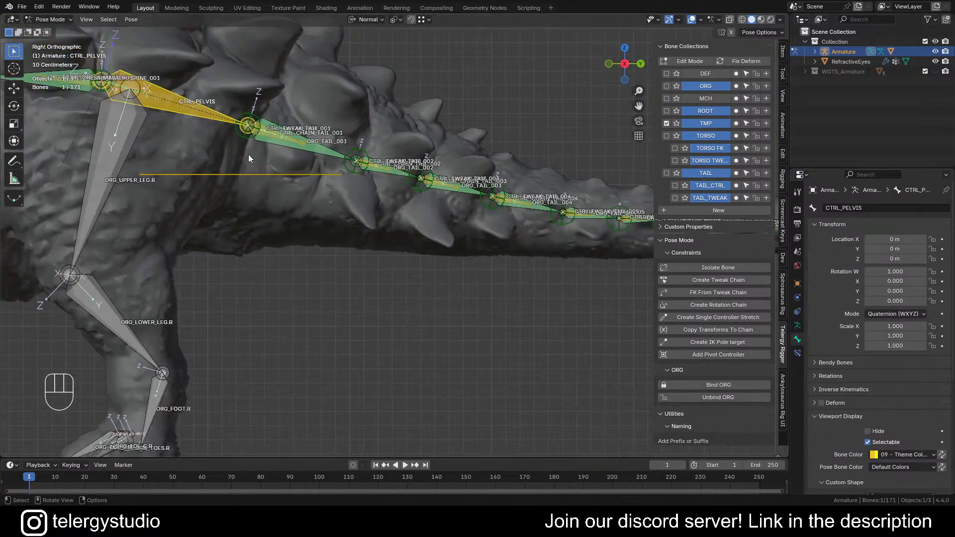
key(r)
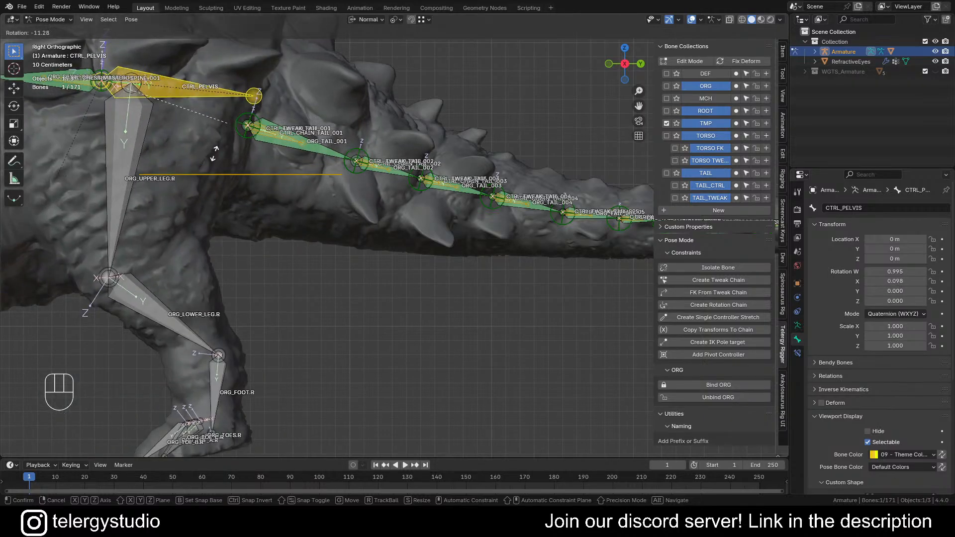
right_click(206, 133)
Select the CTRL_FK_TAIL_001 bone at the tail's base, enter Edit Mode and check its parent relation
scroll(229, 133, up, 4)
alt+click(276, 127)
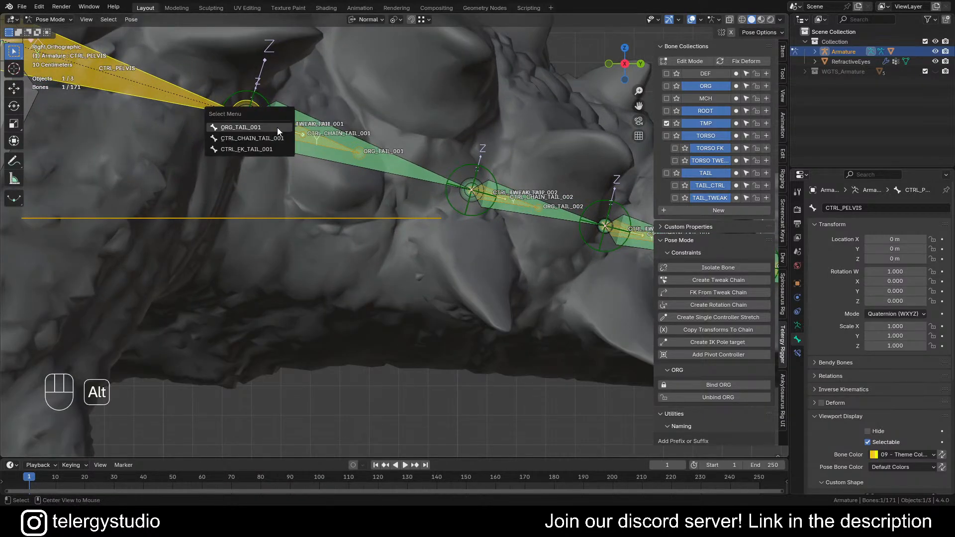
click(255, 149)
scroll(282, 127, down, 1)
scroll(282, 127, down, 6)
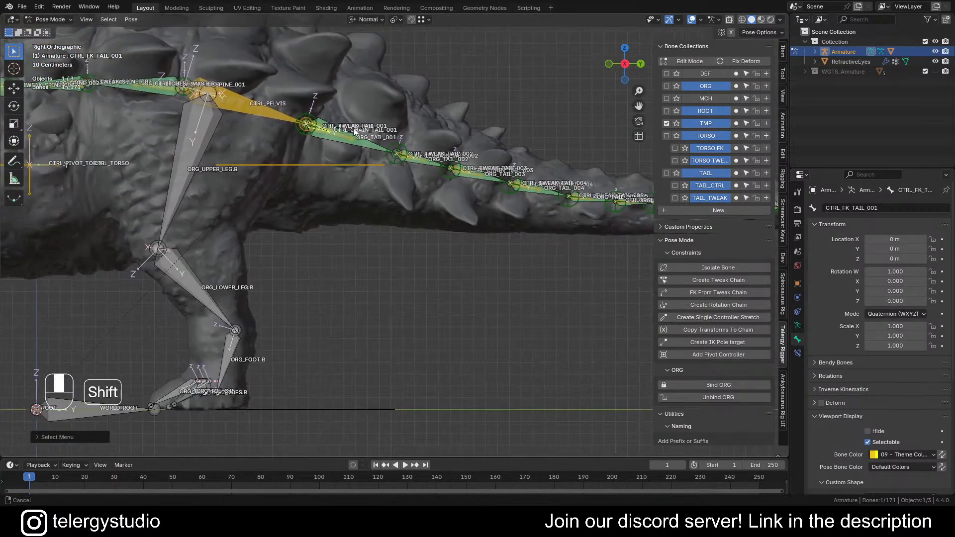
key(Tab)
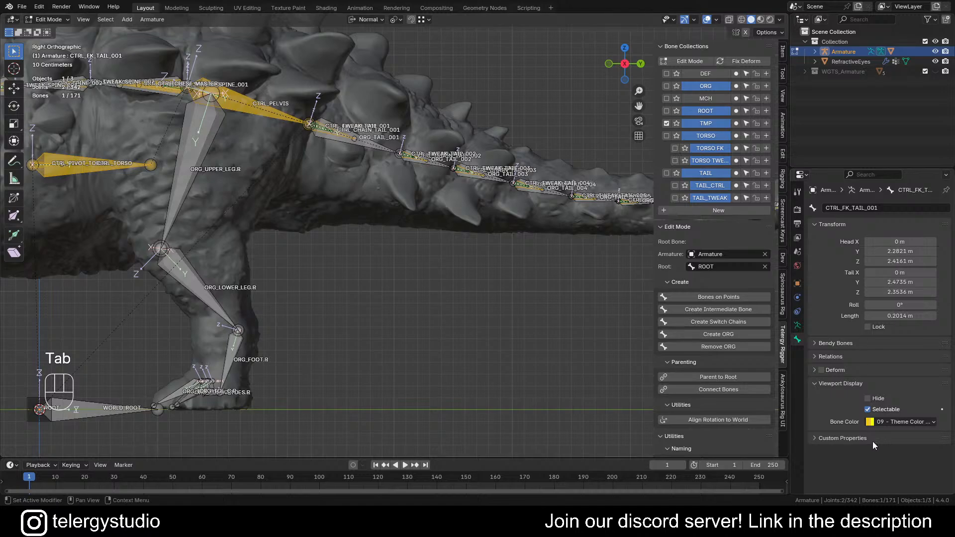
click(816, 357)
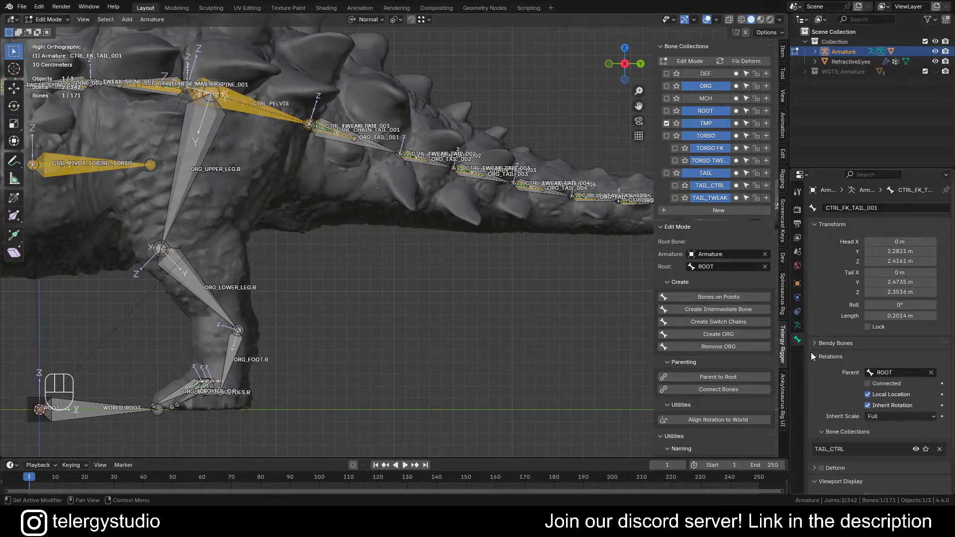
click(812, 357)
Parent the CTRL_FK_TAIL_001 bone to CTRL_PELVIS
shift+middle_drag(292, 120, 410, 165)
scroll(423, 158, up, 4)
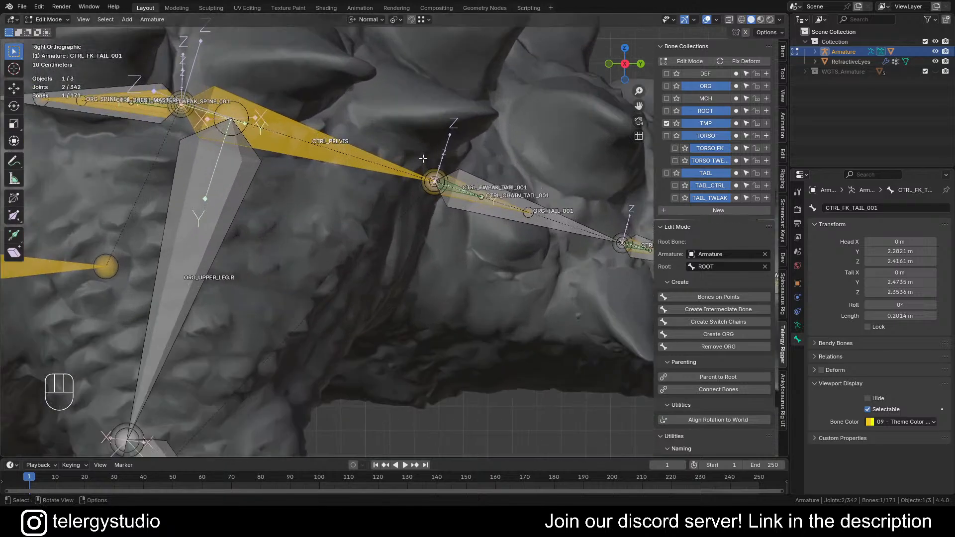
shift+click(380, 158)
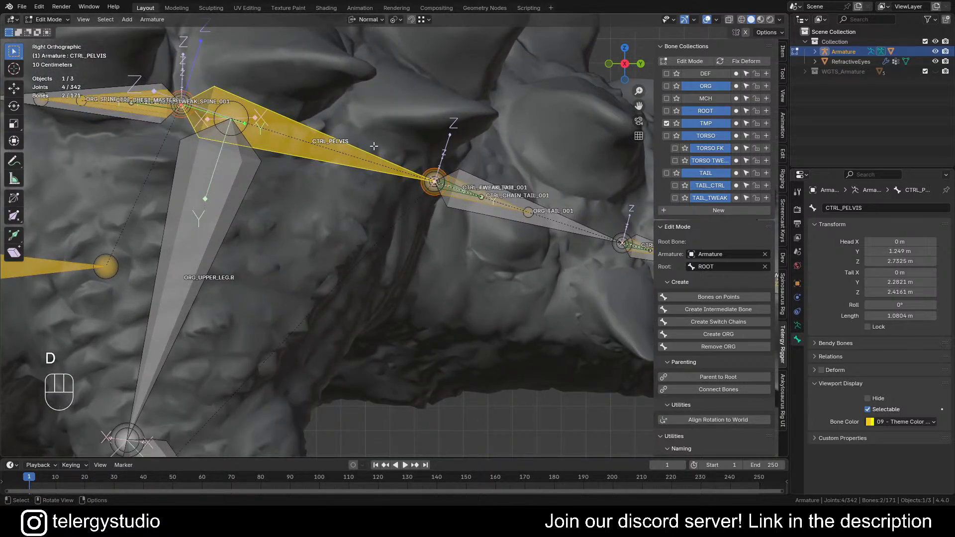
key(d)
click(377, 100)
click(378, 91)
Return to Pose Mode and test how the tail follows a rotation of CTRL_PELVIS, cancelling the rotation
scroll(370, 81, down, 4)
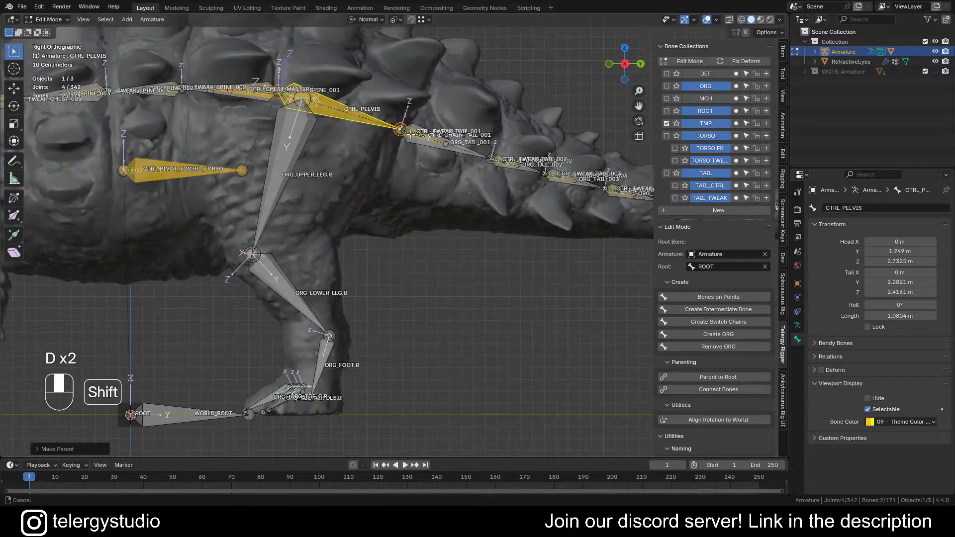
shift+middle_drag(410, 134, 401, 171)
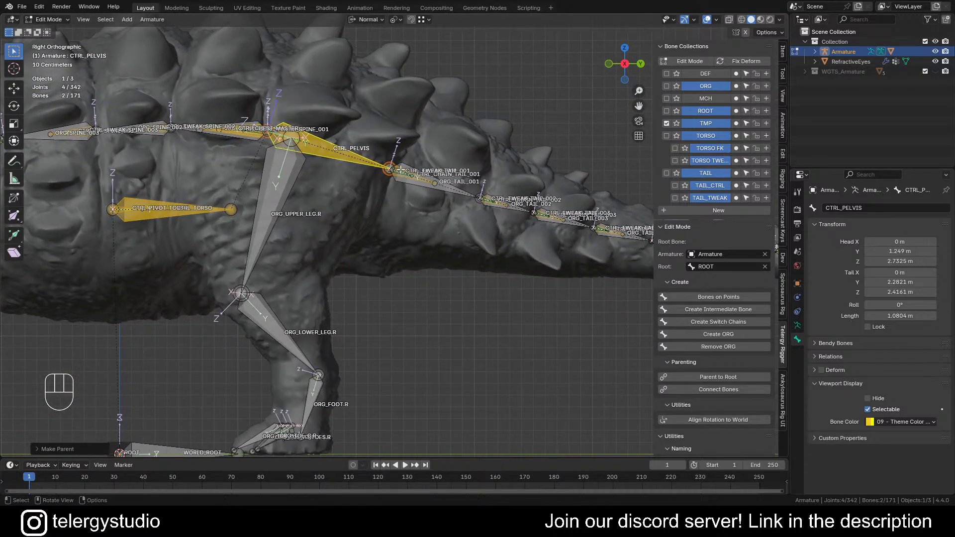
key(Tab)
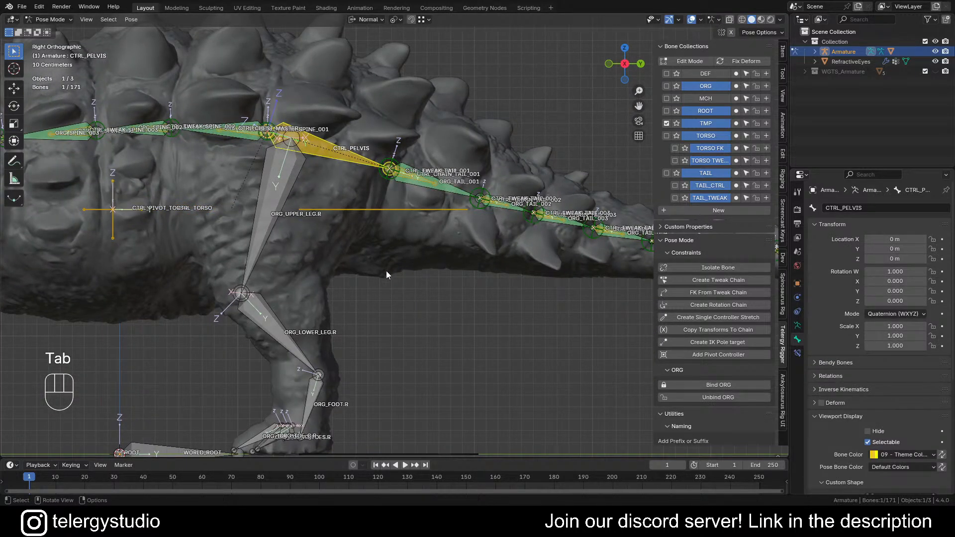
key(r)
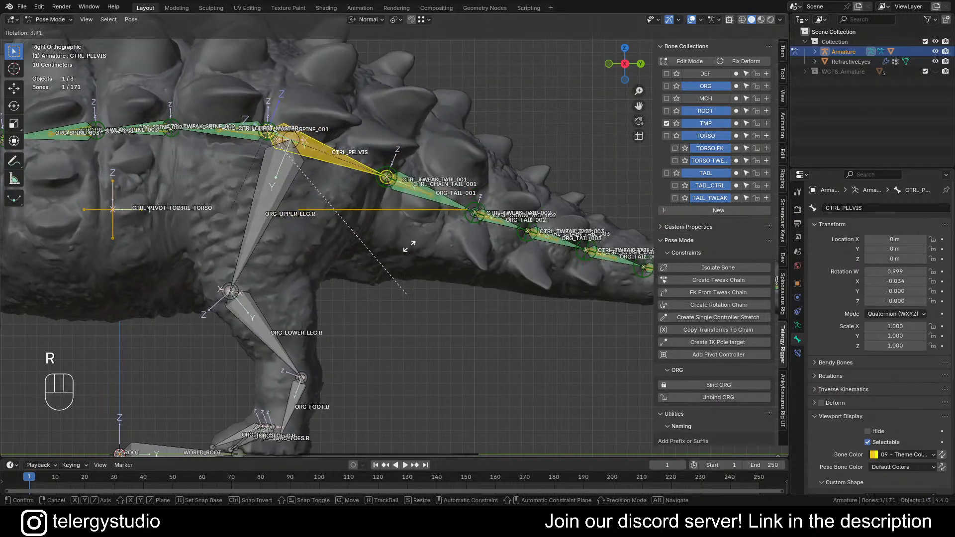
right_click(407, 186)
Select the CTRL_FK_TAIL_001 bone and isolate it from its parent's transforms with Isolate Bone
scroll(416, 175, up, 4)
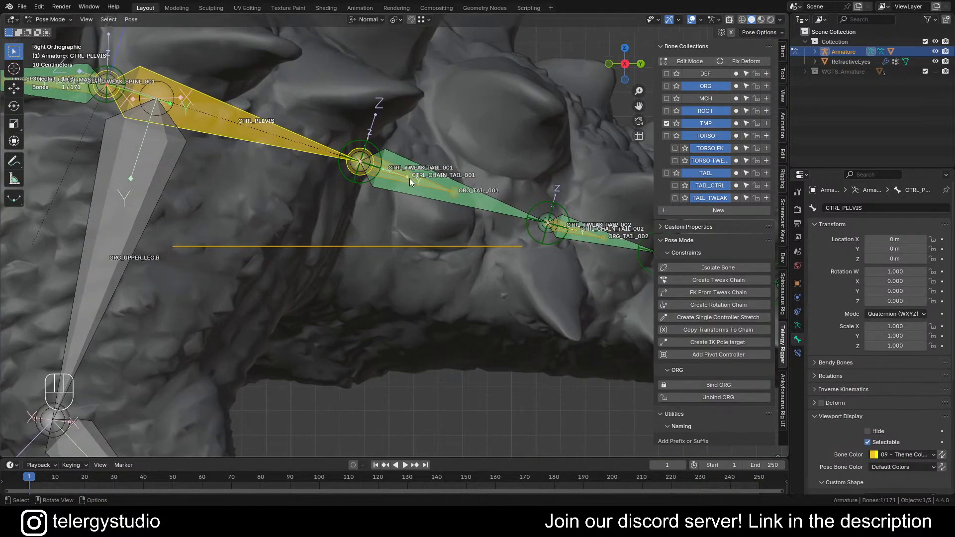
shift+middle_drag(410, 178, 349, 186)
scroll(368, 188, down, 1)
scroll(359, 177, down, 5)
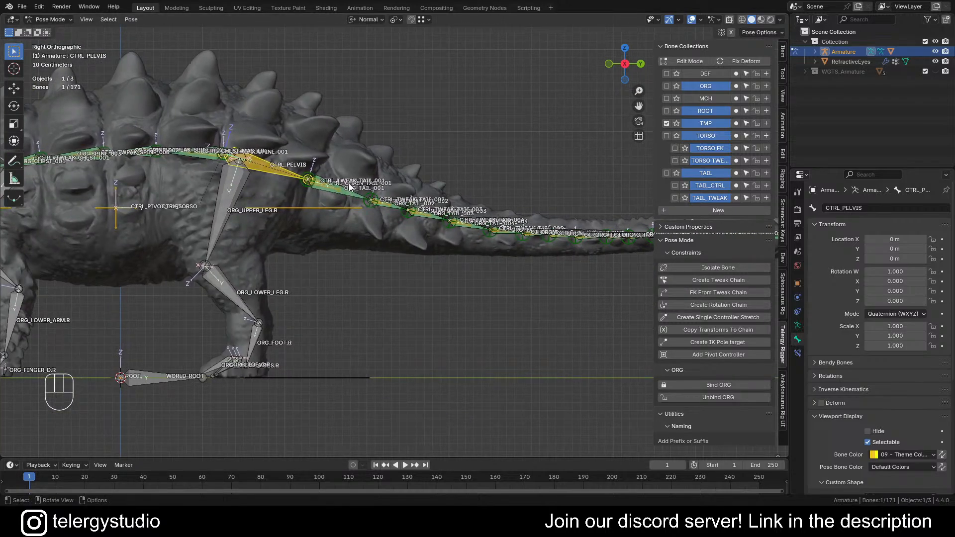
scroll(320, 183, up, 5)
alt+click(310, 184)
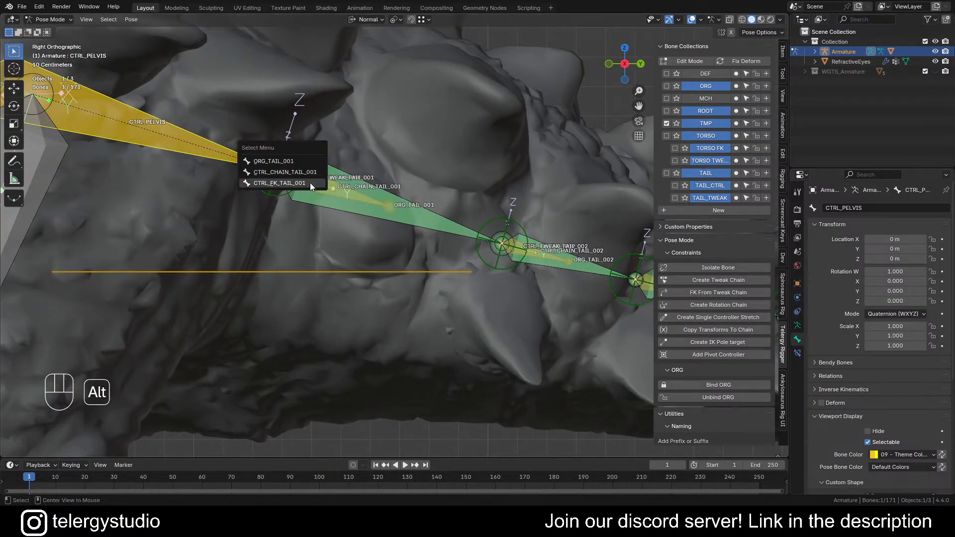
click(291, 183)
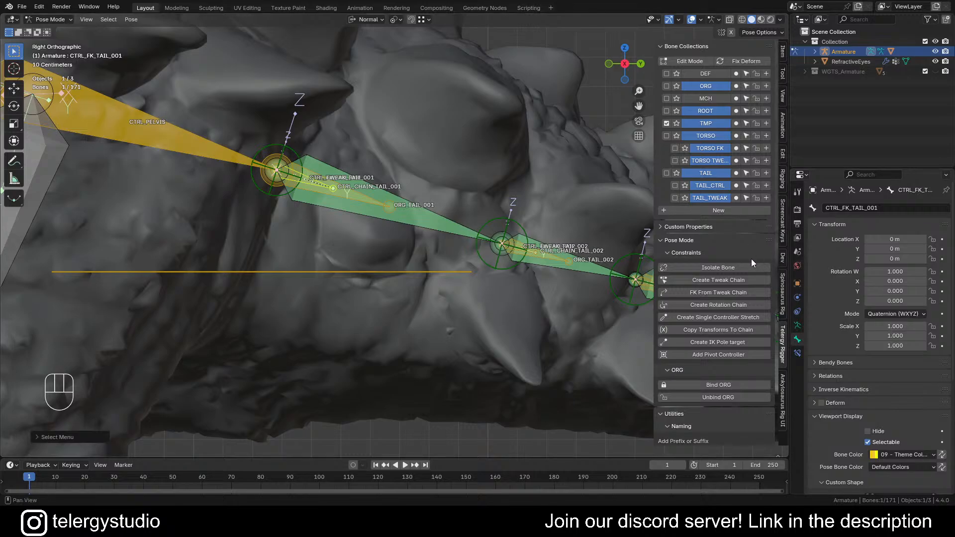
scroll(751, 259, down, 1)
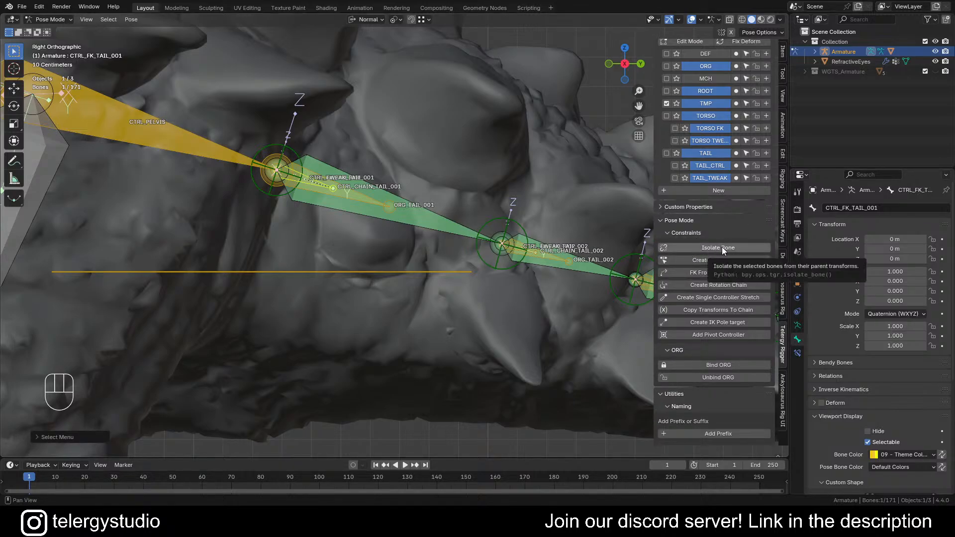
click(716, 248)
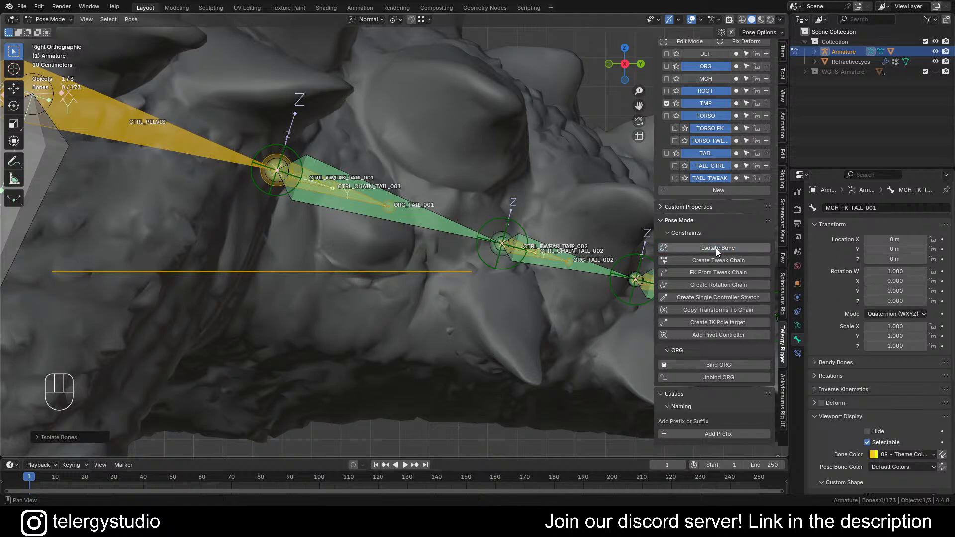
Select CTRL_PELVIS and test-rotate it to check the isolated tail's behaviour, cancelling the rotation
click(191, 134)
scroll(191, 134, down, 4)
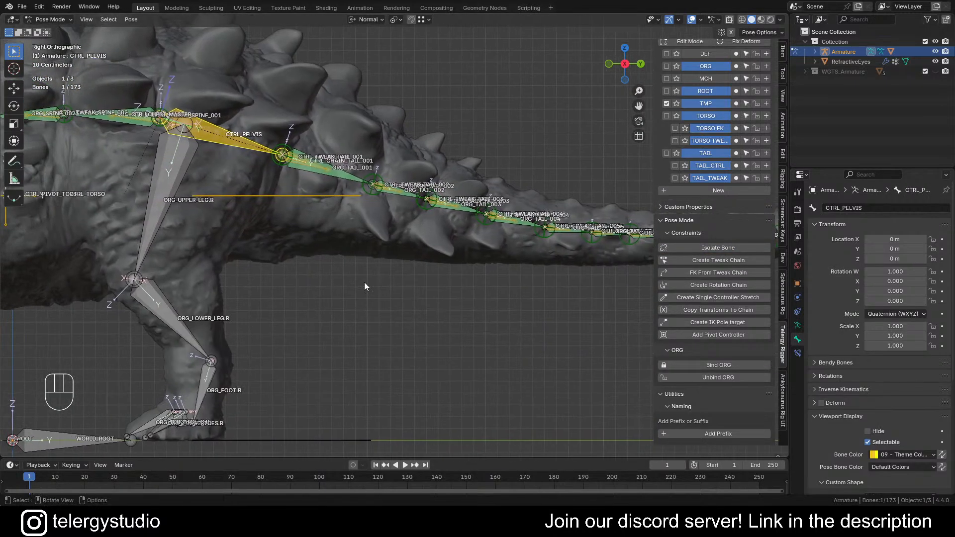
key(r)
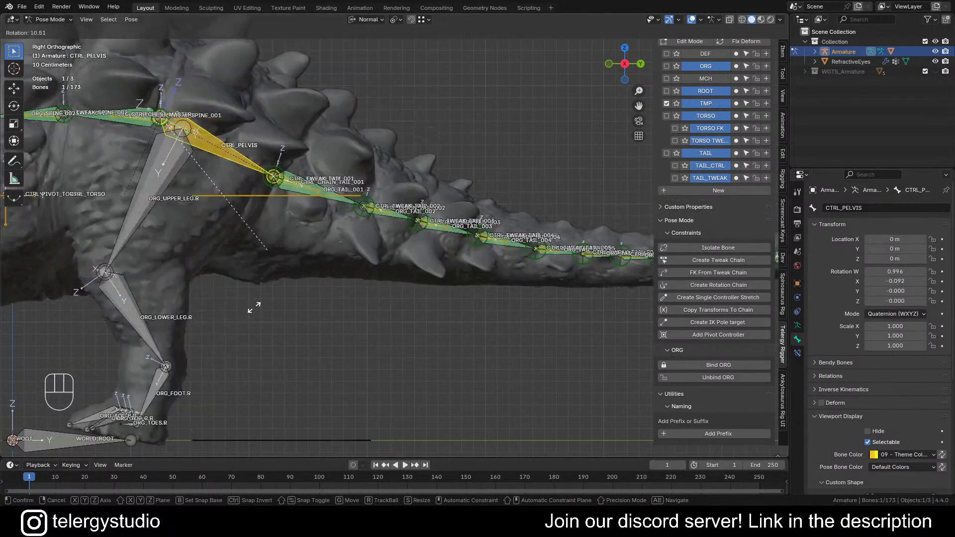
right_click(272, 195)
shift+middle_drag(326, 162, 349, 176)
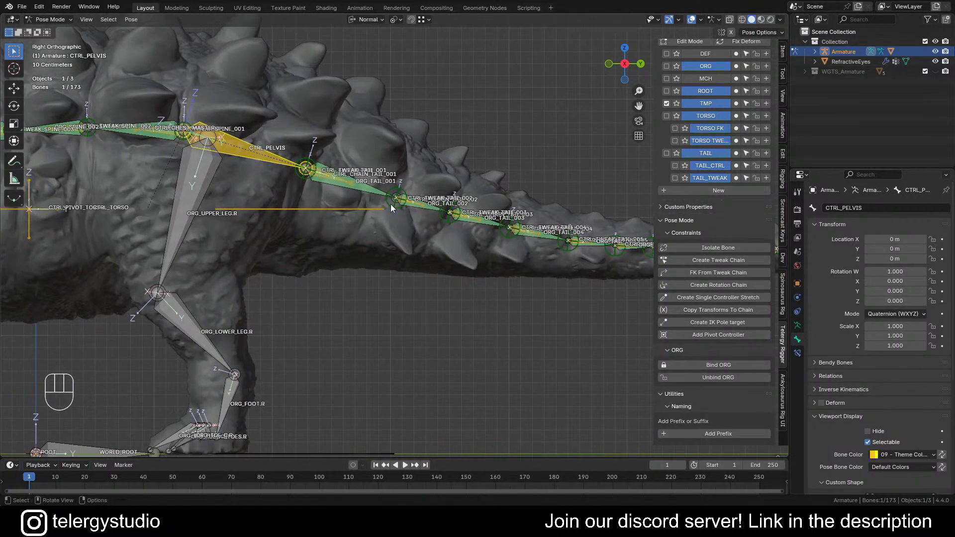
Show the MCH bone collection, select the MCH_INT_FK_TAIL_001 bone and display its bone constraints
scroll(362, 183, up, 2)
click(699, 79)
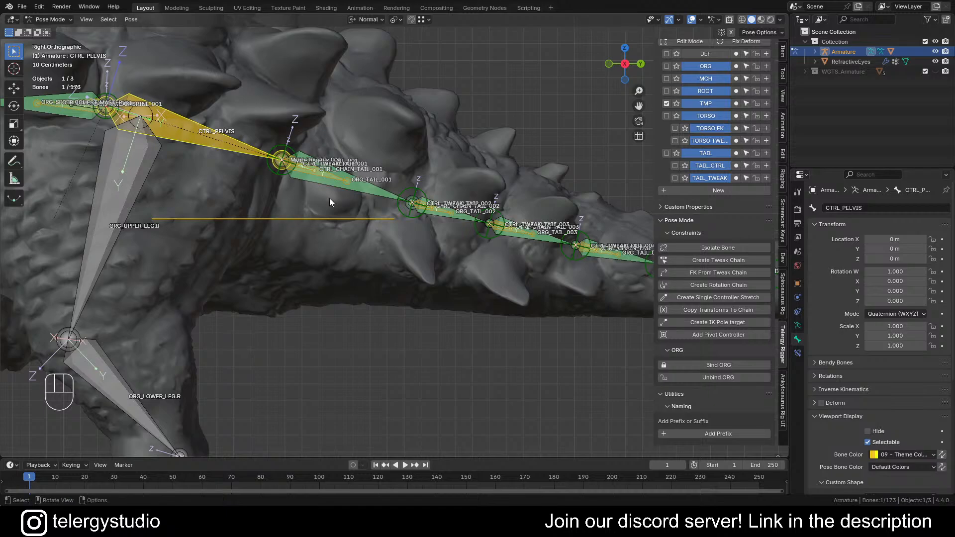
scroll(329, 198, up, 4)
alt+click(317, 141)
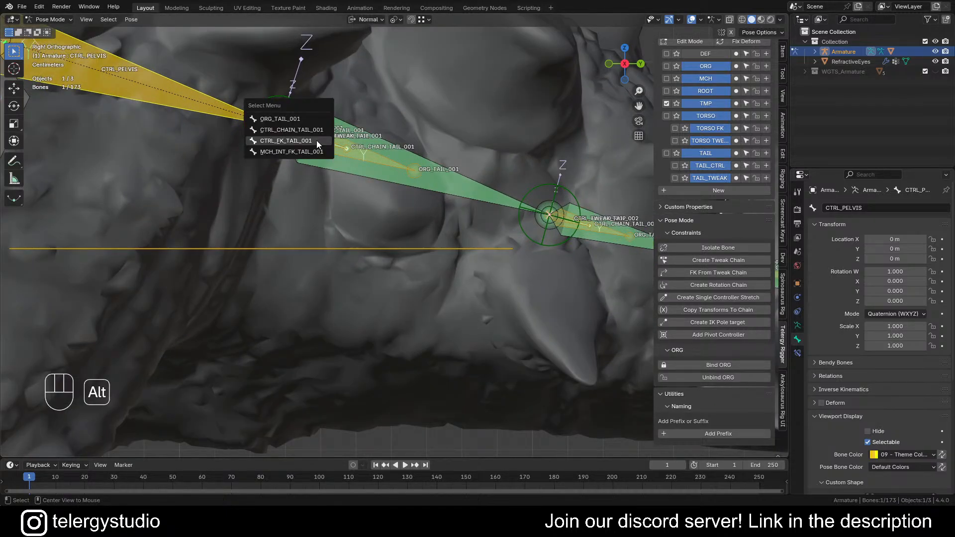
click(296, 150)
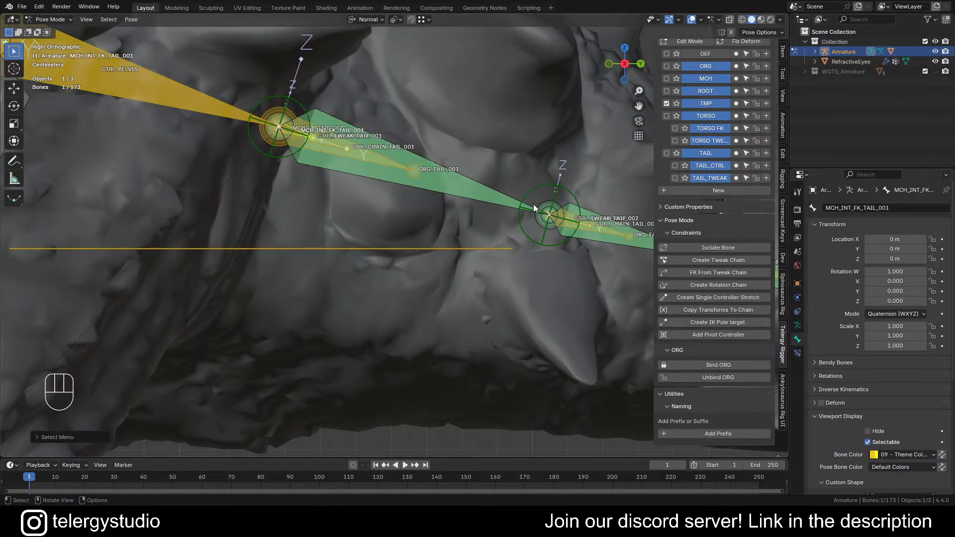
click(797, 354)
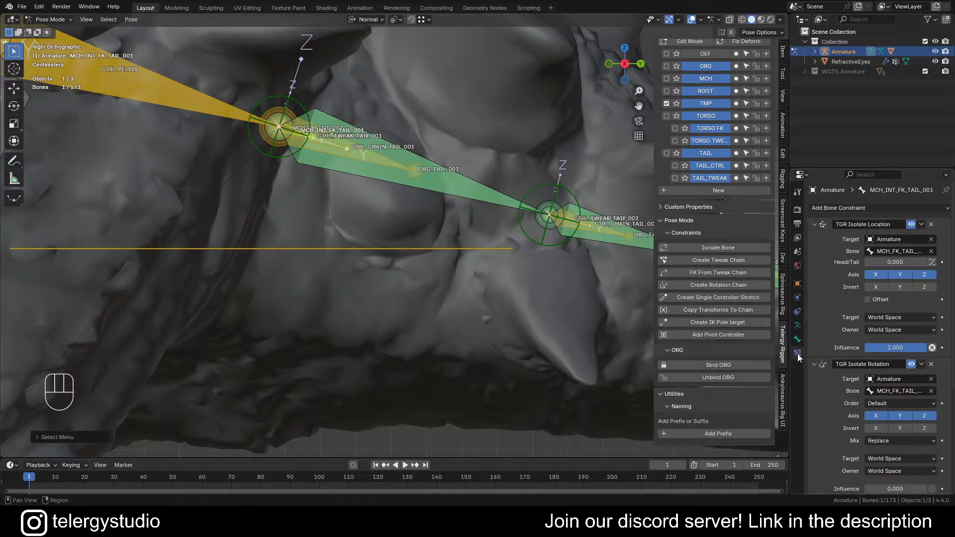
Examine the isolate controls in the Ankylosaurus rig UI and the AnkyRigUI.py script behind them, returning to the Layout workspace
click(783, 406)
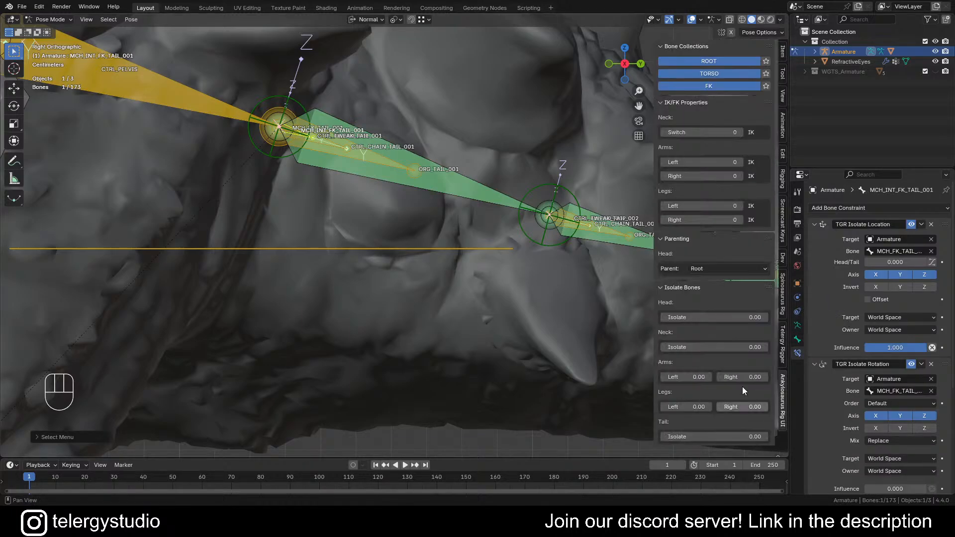
click(524, 9)
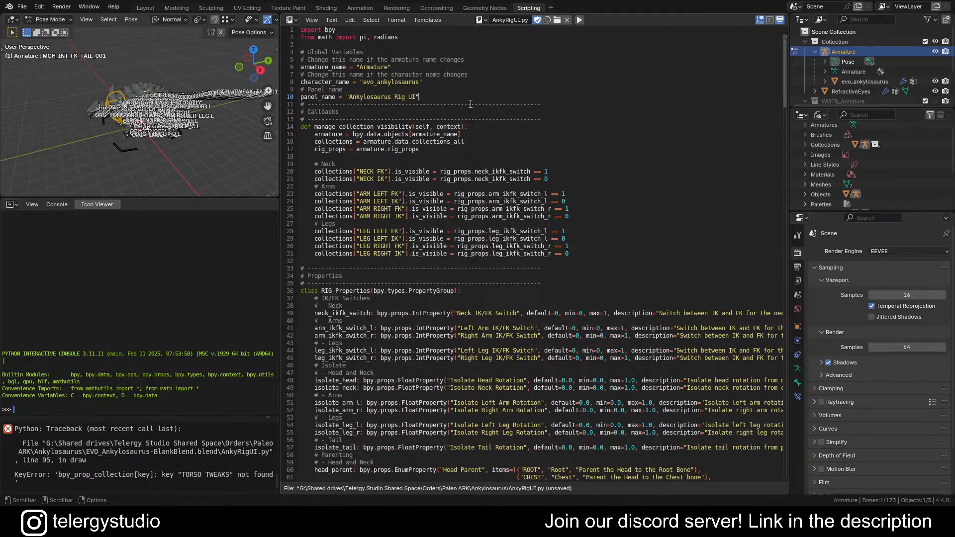
scroll(555, 129, down, 7)
scroll(555, 130, up, 7)
scroll(564, 158, down, 5)
scroll(562, 179, up, 5)
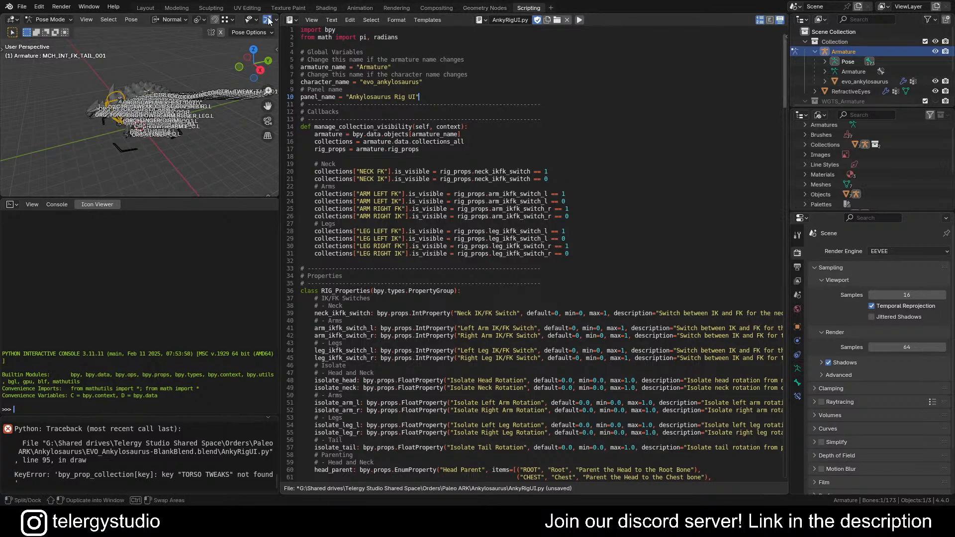
click(146, 8)
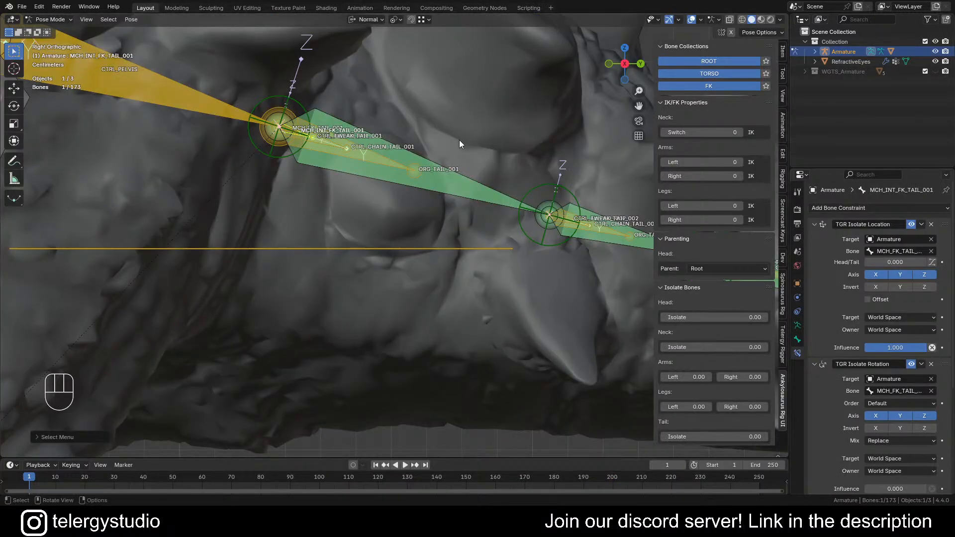
Drive the TGR Isolate Rotation influence with a driver copied from the rig UI's tail Isolate property, and collapse the constraints
scroll(722, 241, down, 1)
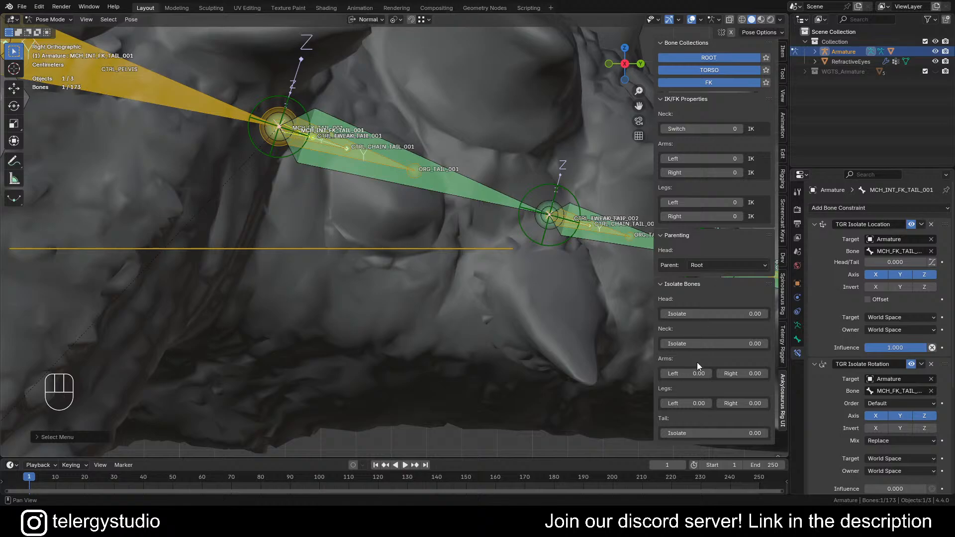
right_click(701, 433)
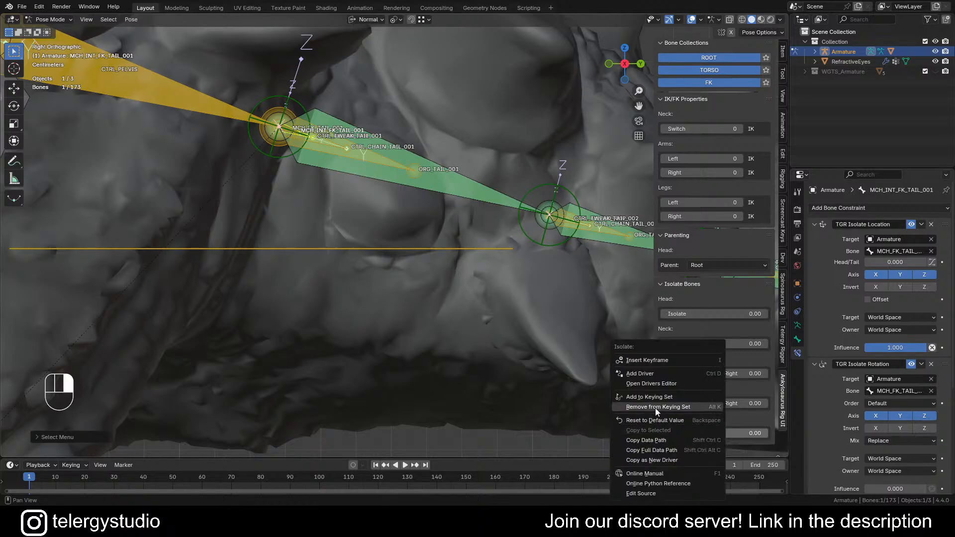
click(666, 460)
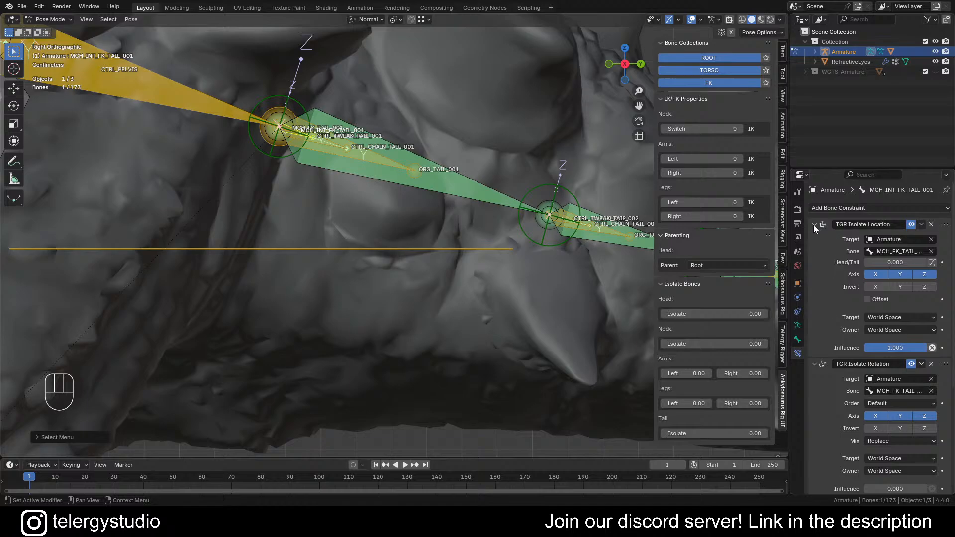
key(a)
right_click(887, 364)
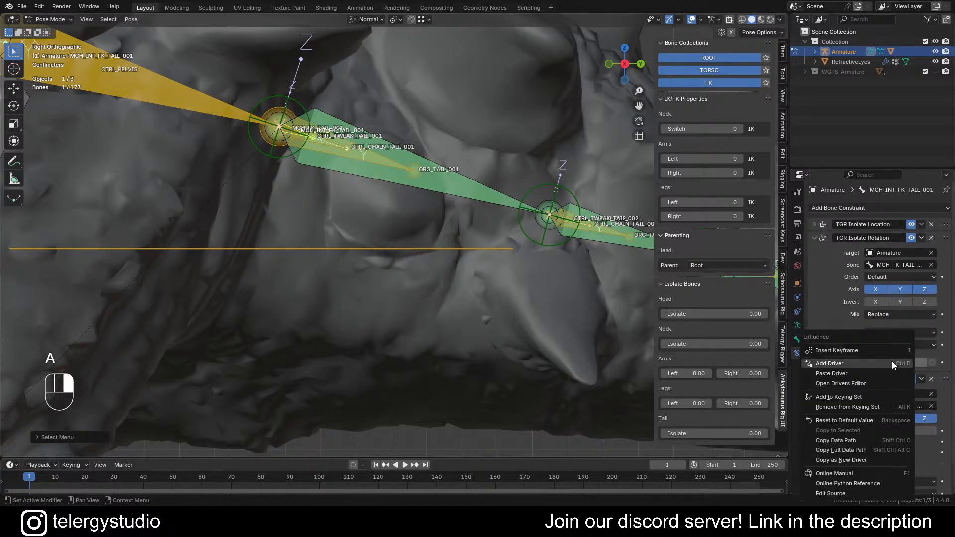
click(857, 373)
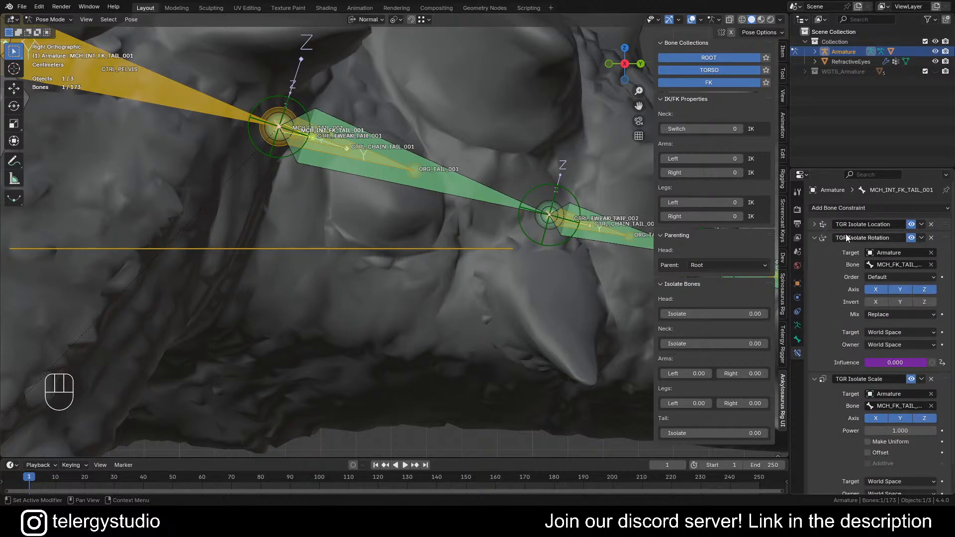
click(811, 239)
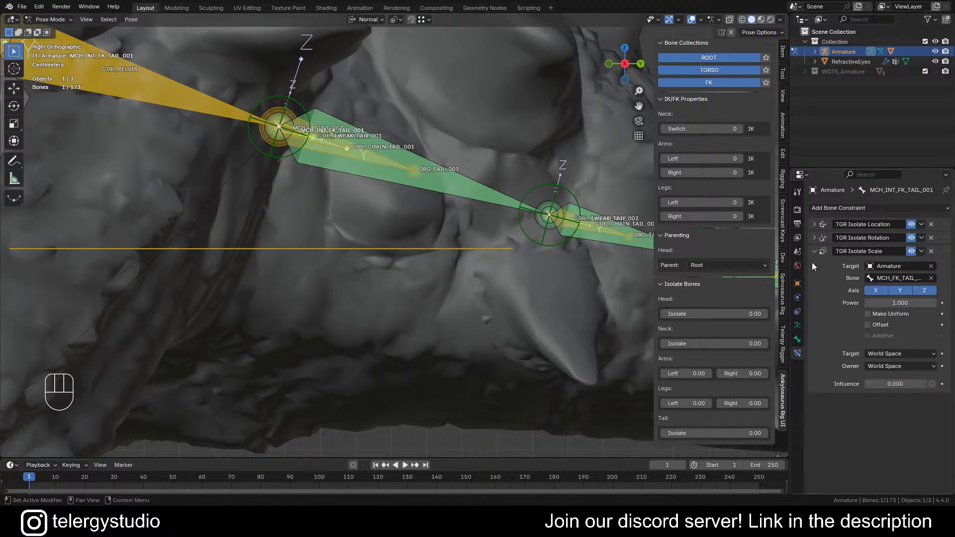
click(814, 251)
Select CTRL_PELVIS and test-rotate it with the tail isolation off, cancelling the rotation
scroll(314, 138, down, 5)
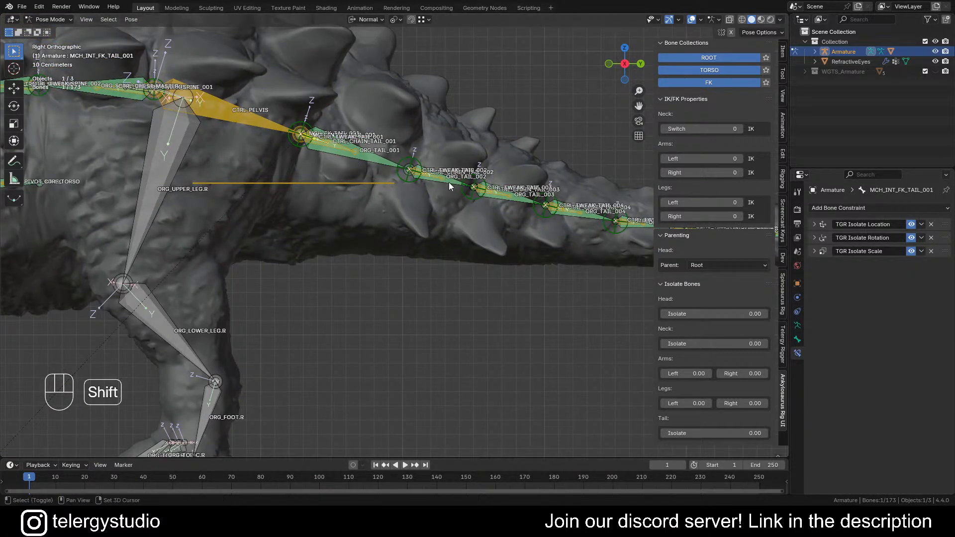
mouse_move(441, 183)
shift+middle_down()
mouse_move(455, 192)
mouse_move(444, 194)
shift+middle_up()
click(263, 135)
key(r)
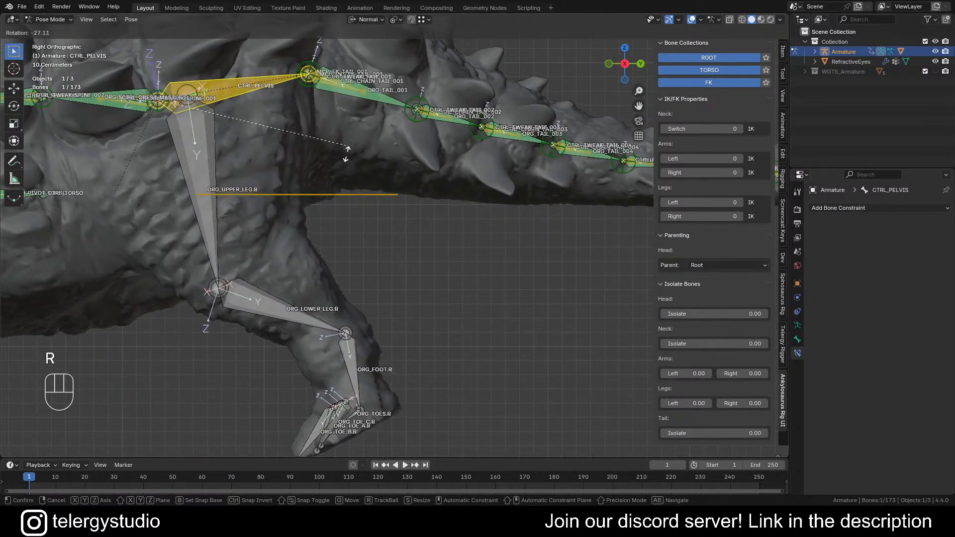
right_click(356, 192)
Set the tail Isolate value to 1.00, test-rotate CTRL_PELVIS without keeping the rotation, and return Isolate to 0.00
drag(672, 435, 770, 435)
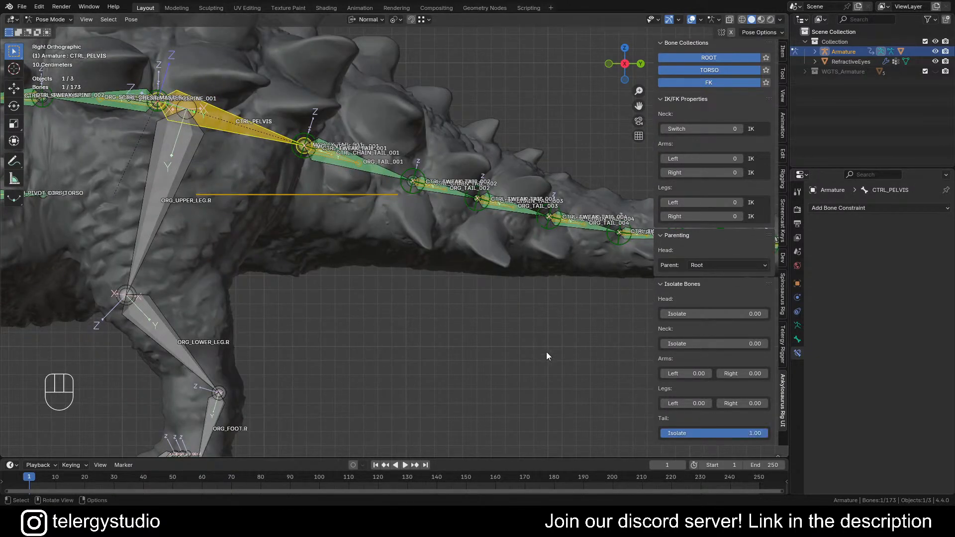
key(r)
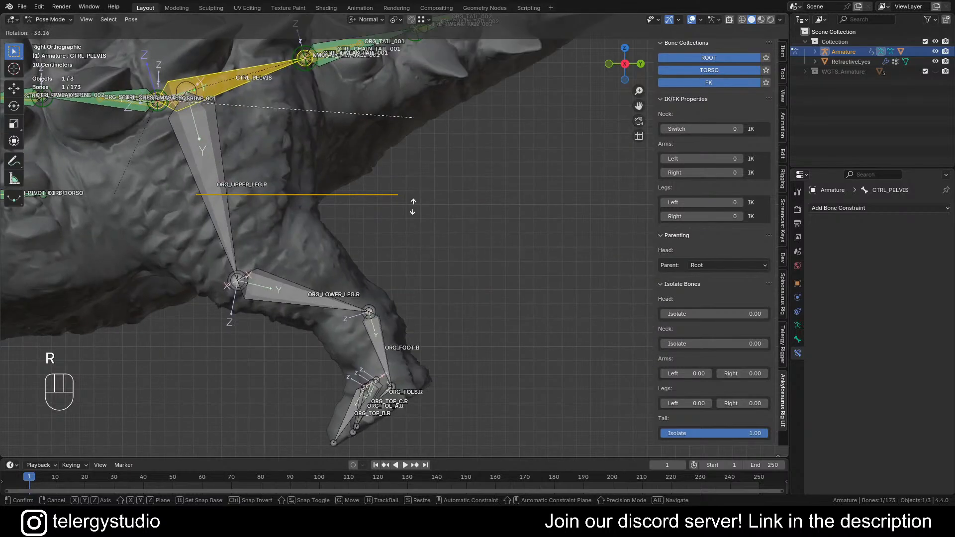
click(431, 348)
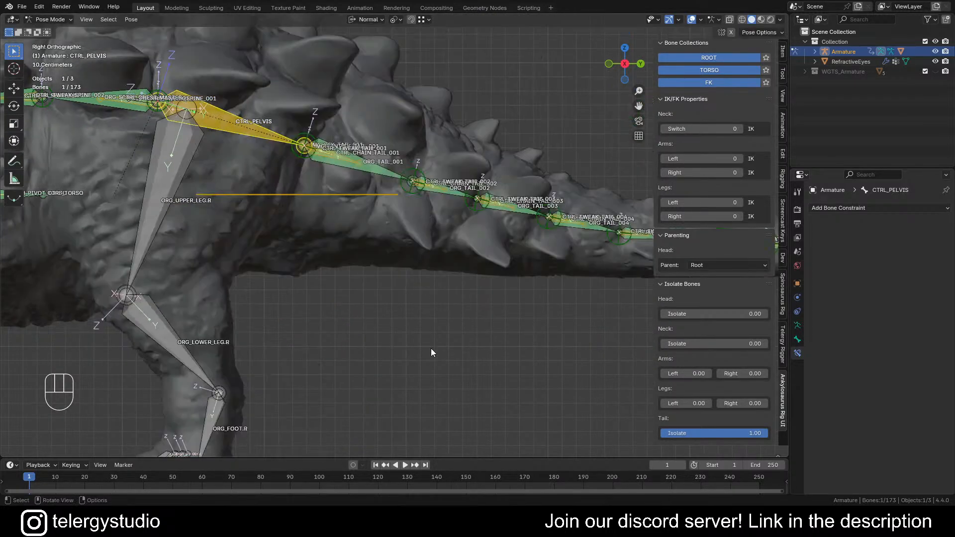
drag(717, 431, 660, 433)
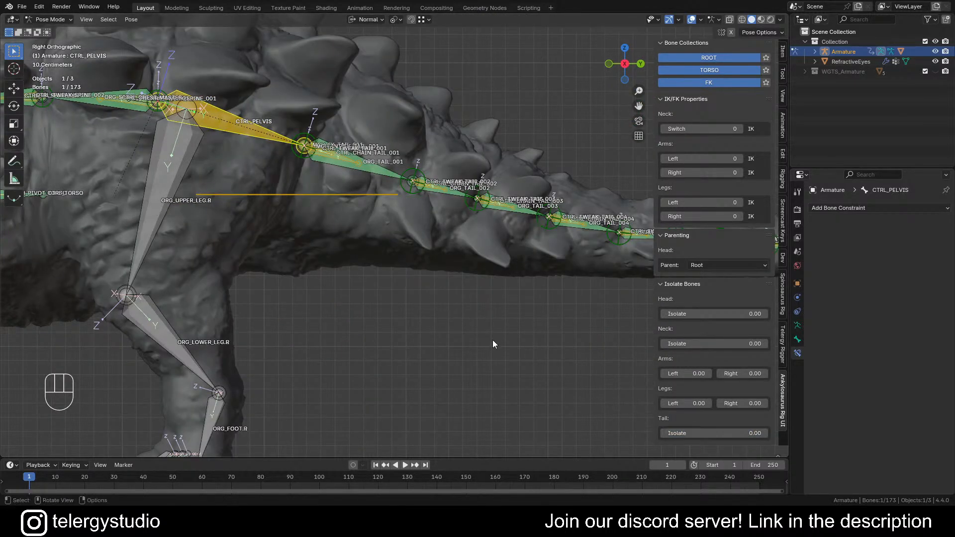
Select the left and right ORG_UPPER_LEG bones together with the left and right ORG_SCAPULA bones
scroll(323, 199, down, 2)
shift+middle_drag(354, 212, 481, 238)
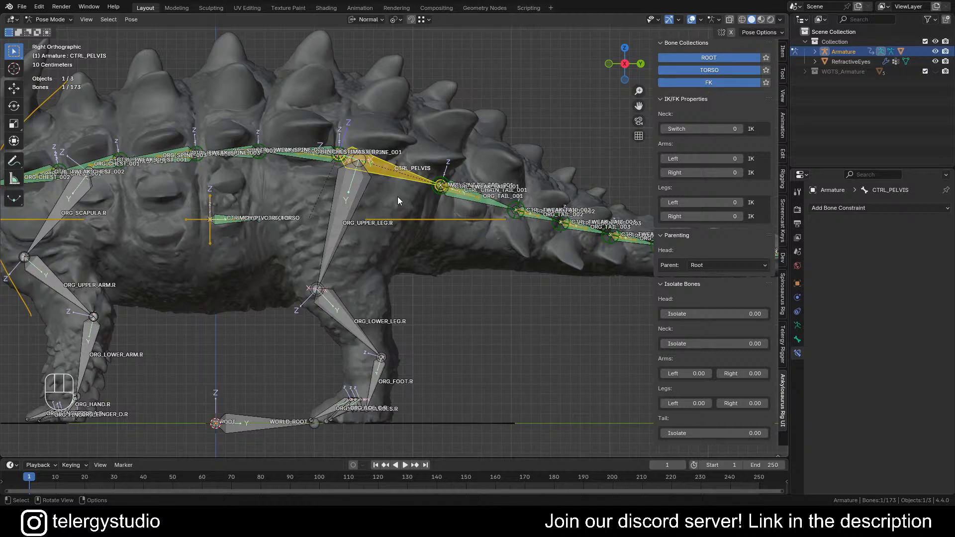
shift+middle_drag(398, 198, 573, 183)
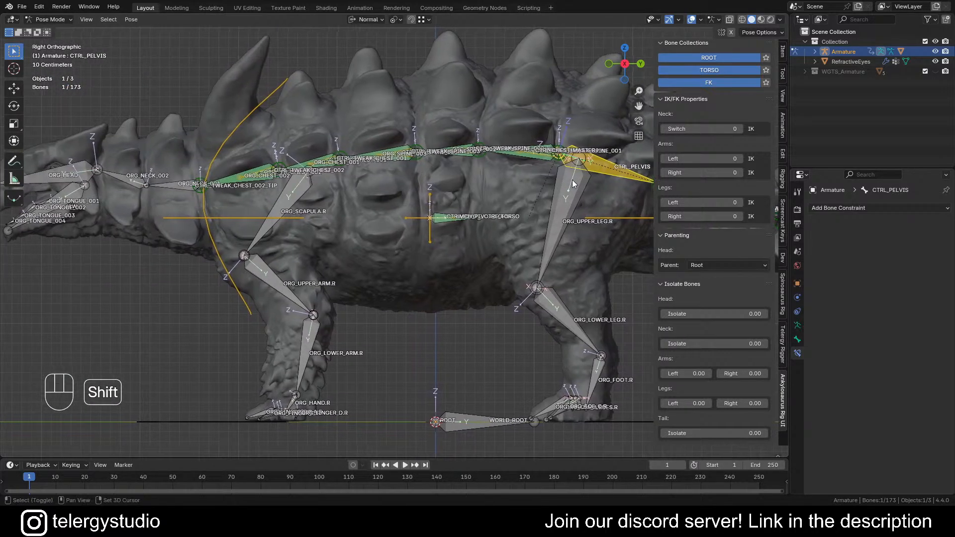
shift+middle_drag(511, 177, 455, 144)
click(457, 181)
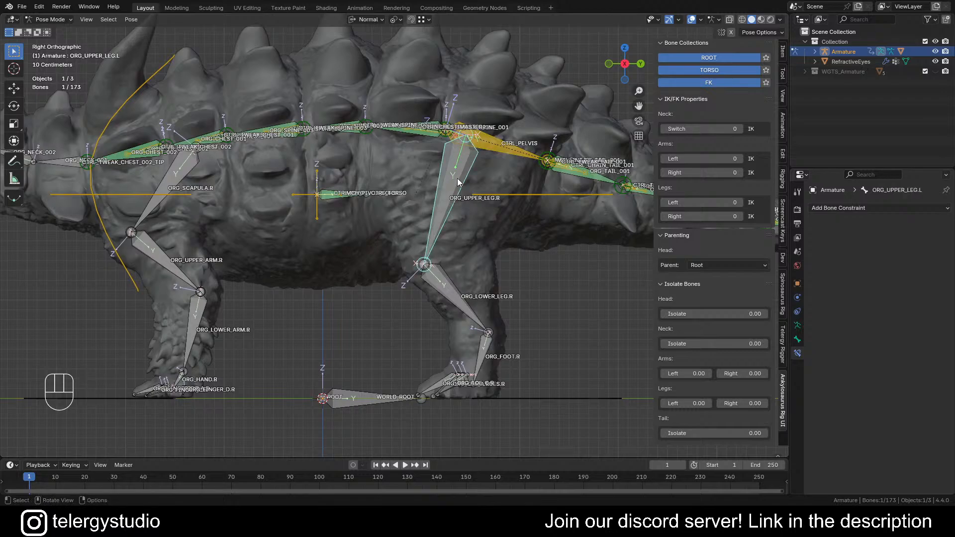
middle_drag(458, 181, 481, 183)
shift+click(503, 154)
shift+middle_drag(228, 175, 330, 173)
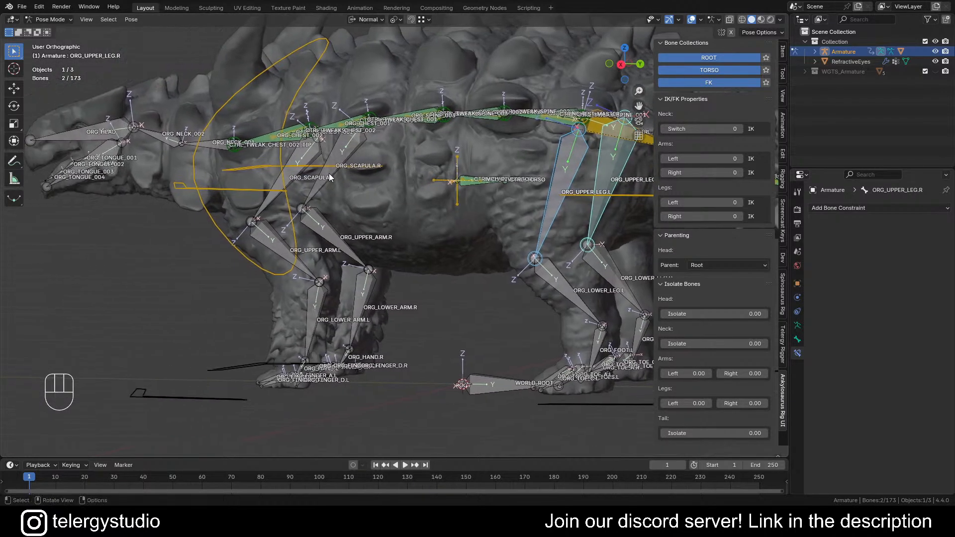
scroll(293, 175, up, 3)
shift+click(288, 179)
shift+click(339, 194)
Add the ORG_NECK_001 and ORG_HEAD bones to the selection
scroll(338, 194, down, 6)
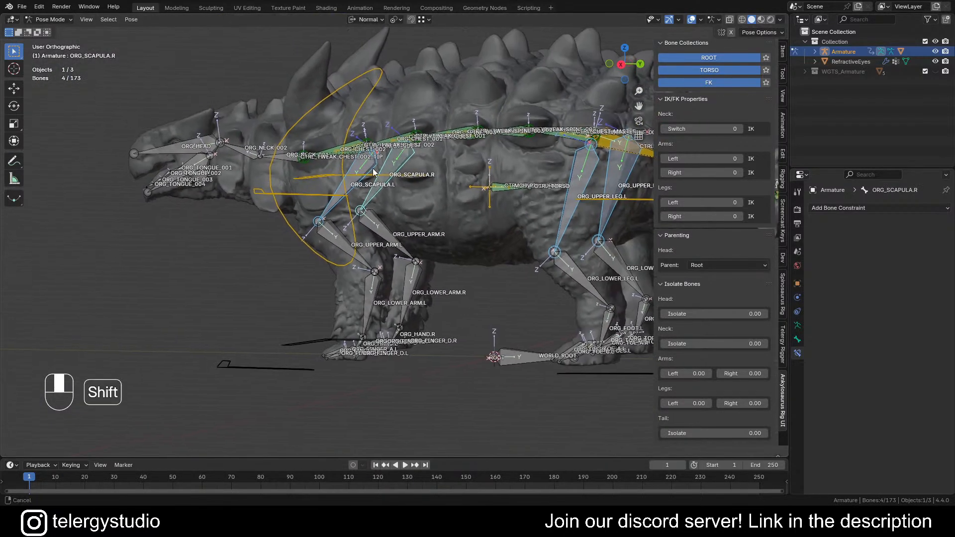
scroll(338, 171, up, 7)
shift+click(278, 162)
scroll(299, 135, down, 4)
middle_drag(305, 128, 334, 149)
shift+middle_drag(266, 144, 308, 144)
scroll(194, 142, down, 2)
scroll(265, 140, up, 4)
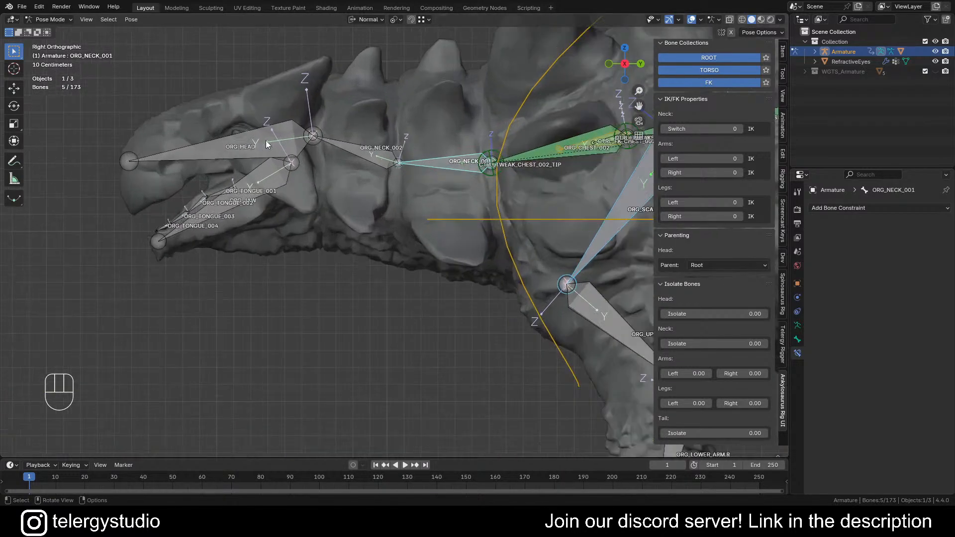
shift+click(266, 140)
scroll(389, 145, down, 2)
shift+middle_drag(389, 145, 234, 163)
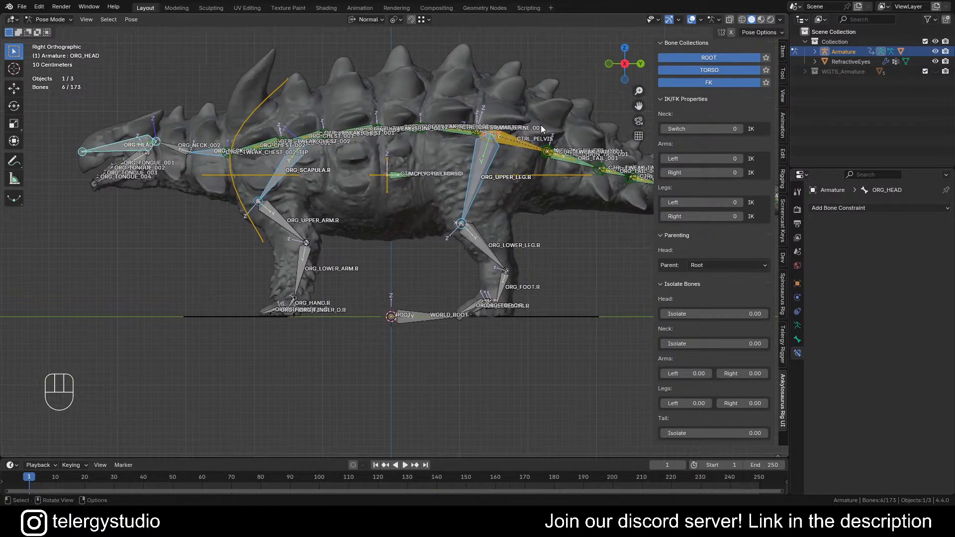
Try to isolate the selected leg, scapula, neck and head bones with Isolate Bone, and undo it
click(783, 177)
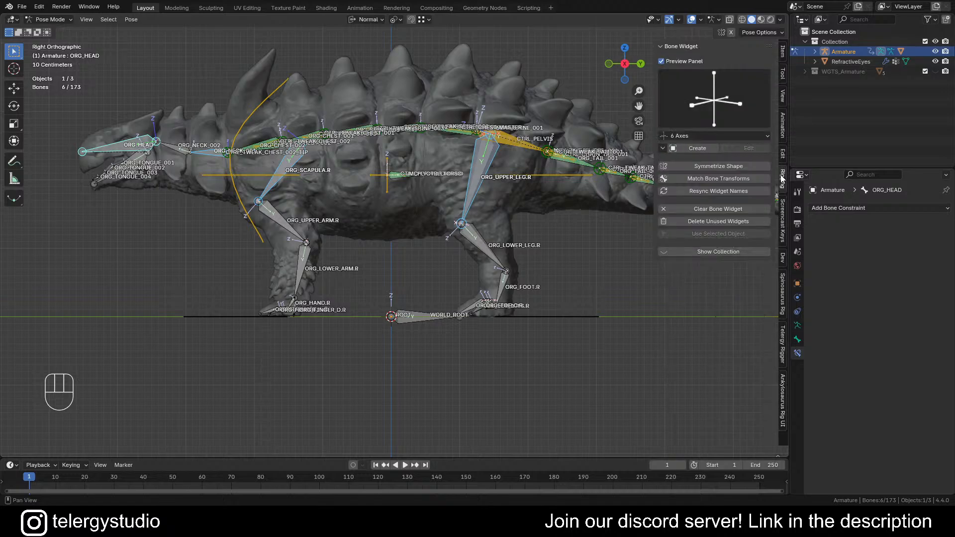
click(783, 344)
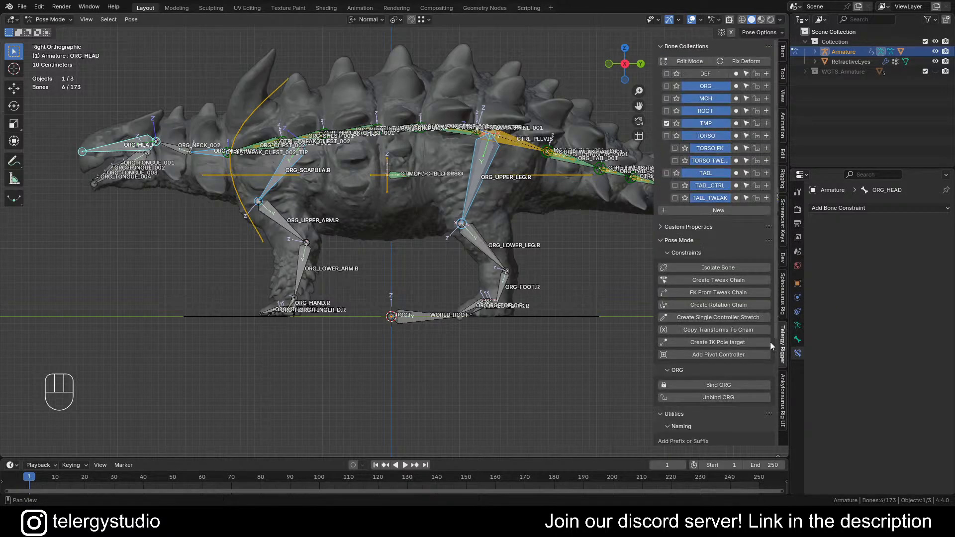
click(697, 268)
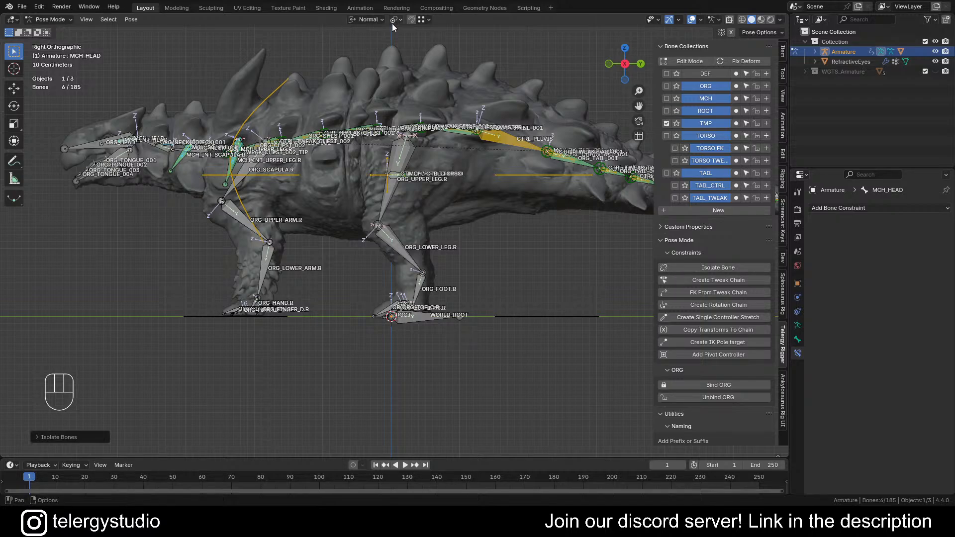
key(ctrl+z)
Set the transform pivot point to Individual Origins and isolate the selected leg, scapula, neck and head bones with Isolate Bone
shift+middle_drag(499, 134, 472, 112)
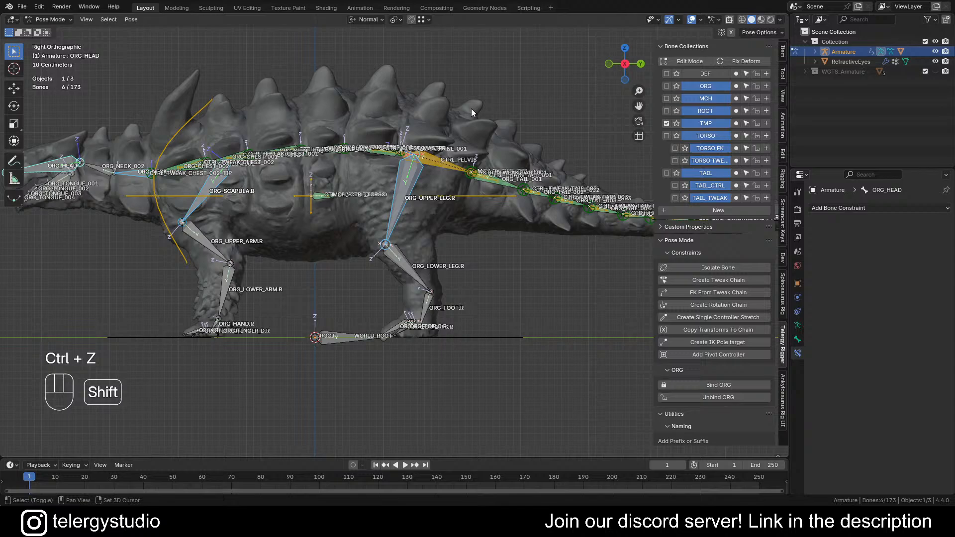
click(398, 19)
mouse_move(451, 207)
shift+middle_down()
mouse_move(459, 217)
mouse_move(441, 214)
shift+middle_up()
click(397, 20)
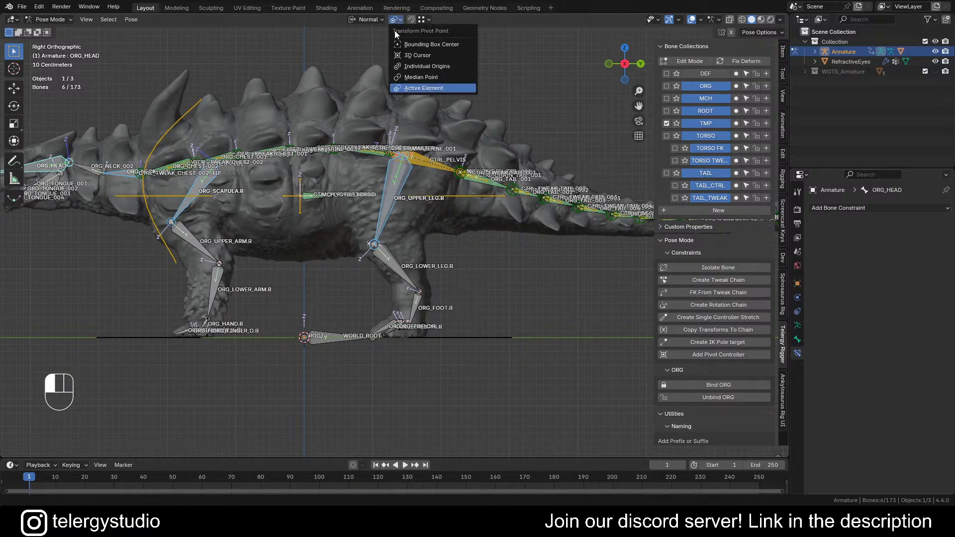
click(429, 66)
shift+middle_drag(337, 157, 414, 159)
click(718, 267)
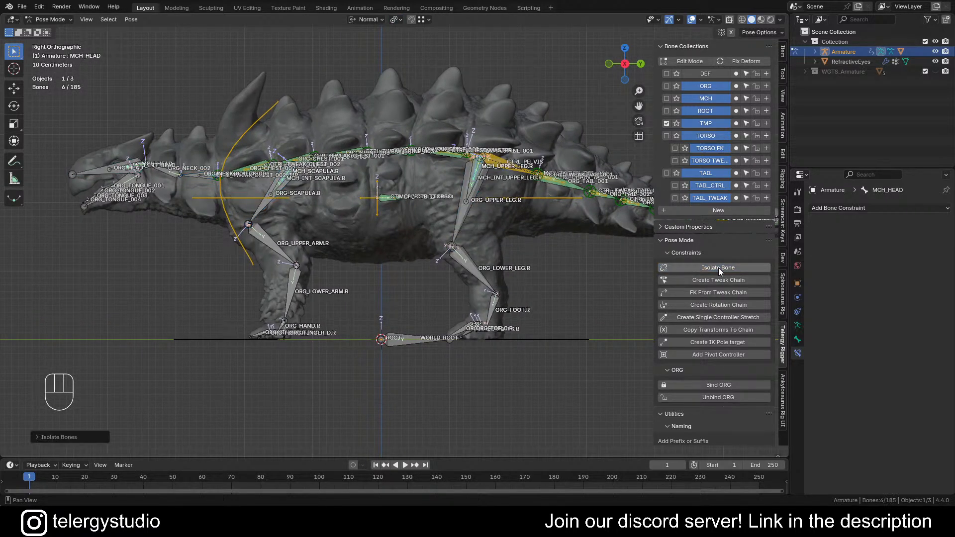
shift+middle_drag(407, 227, 458, 216)
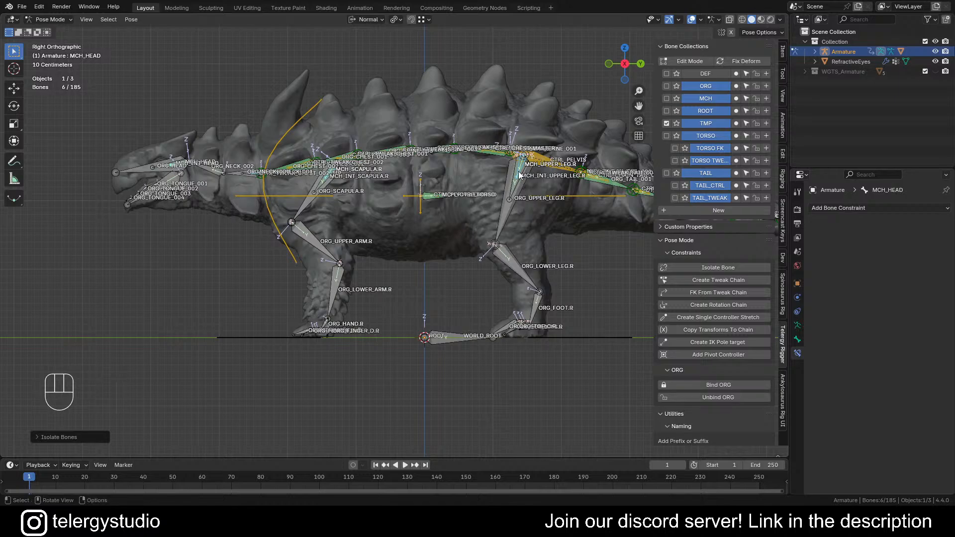
shift+middle_drag(522, 175, 484, 188)
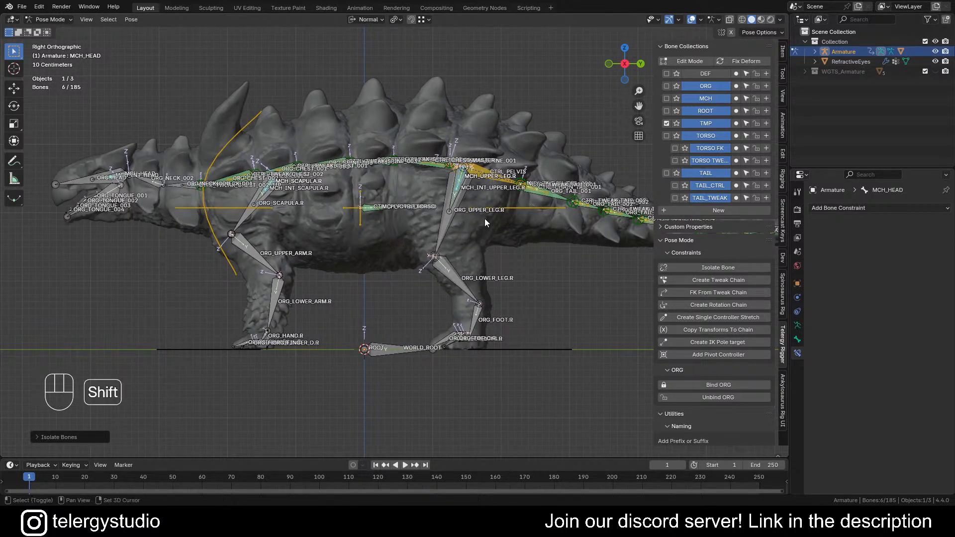
Copy the left Arms Isolate property in the custom rig UI as a new driver
shift+middle_drag(484, 219, 435, 202)
scroll(498, 233, up, 3)
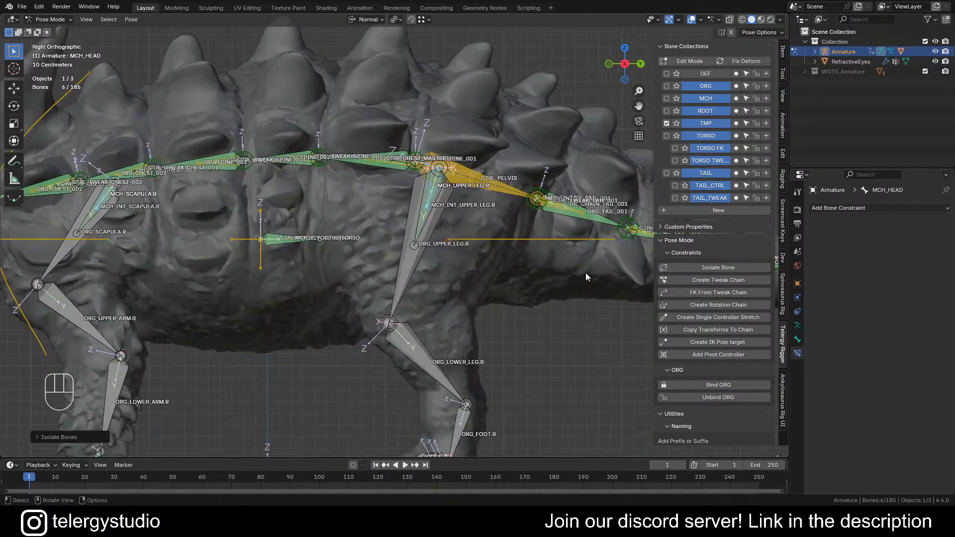
click(784, 386)
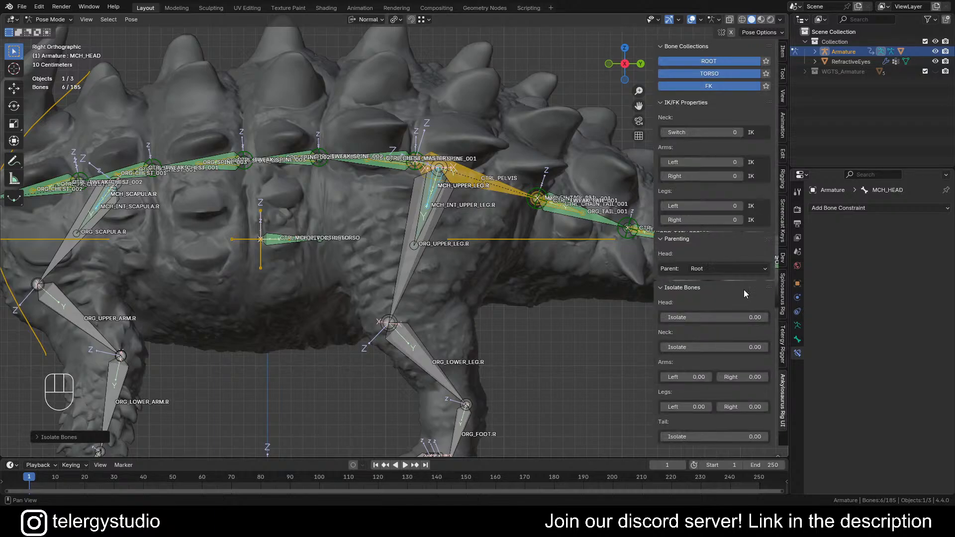
right_click(681, 375)
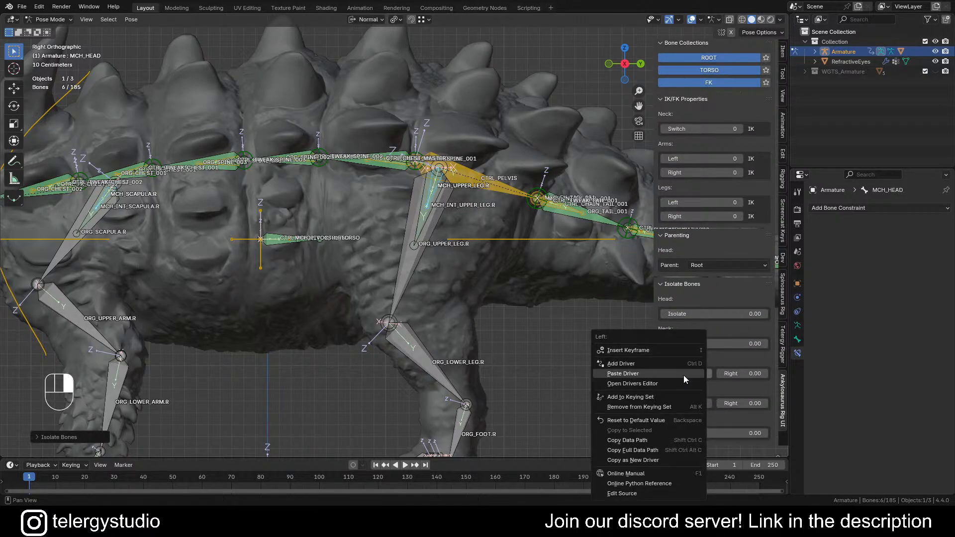
click(645, 461)
Check the isolate constraints on MCH_INT_SCAPULA.R and select the MCH_INT_SCAPULA.L bone
shift+middle_drag(152, 207, 348, 195)
scroll(311, 191, up, 4)
scroll(304, 193, up, 1)
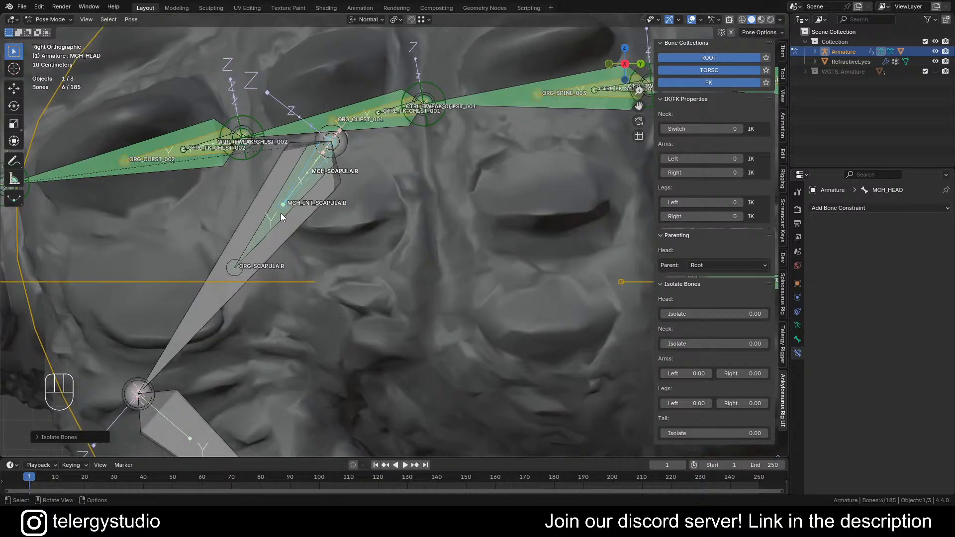
click(273, 219)
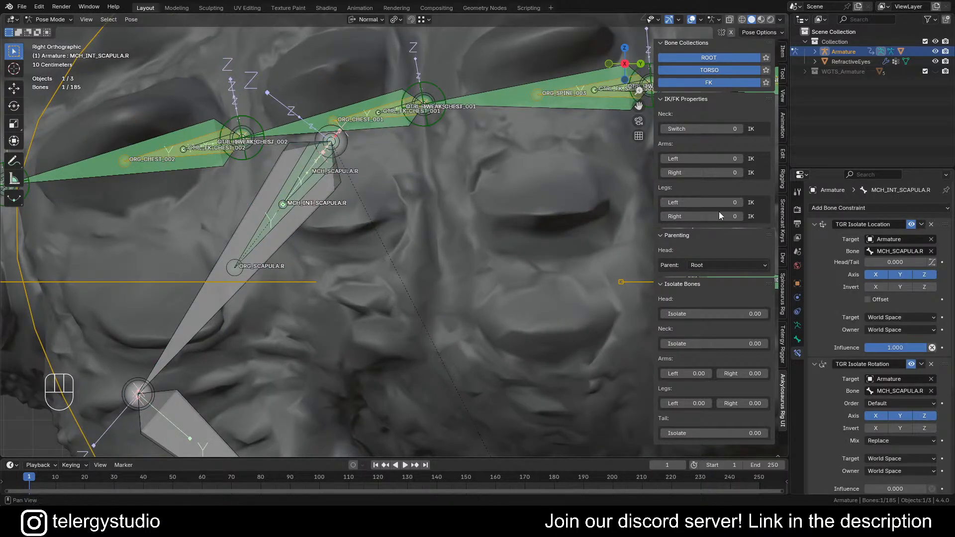
click(814, 224)
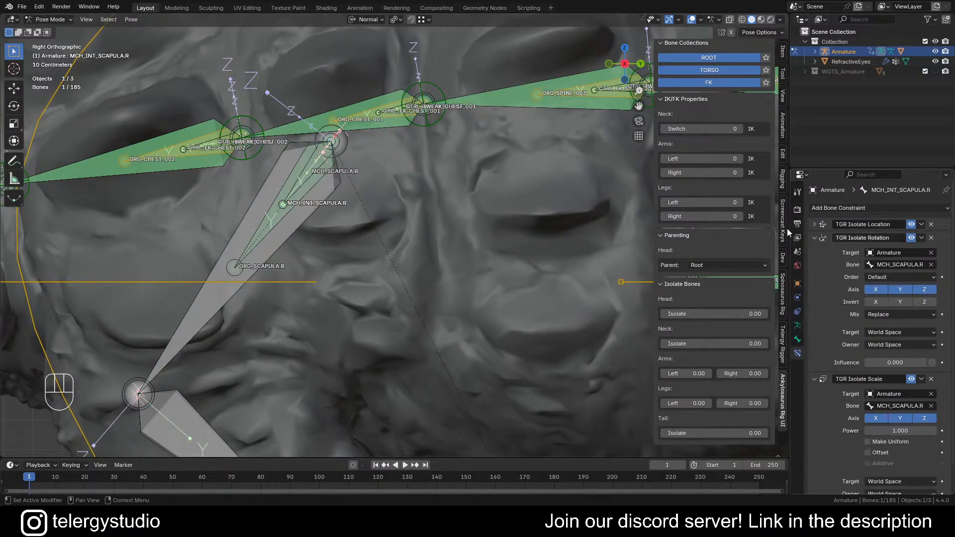
alt+click(268, 221)
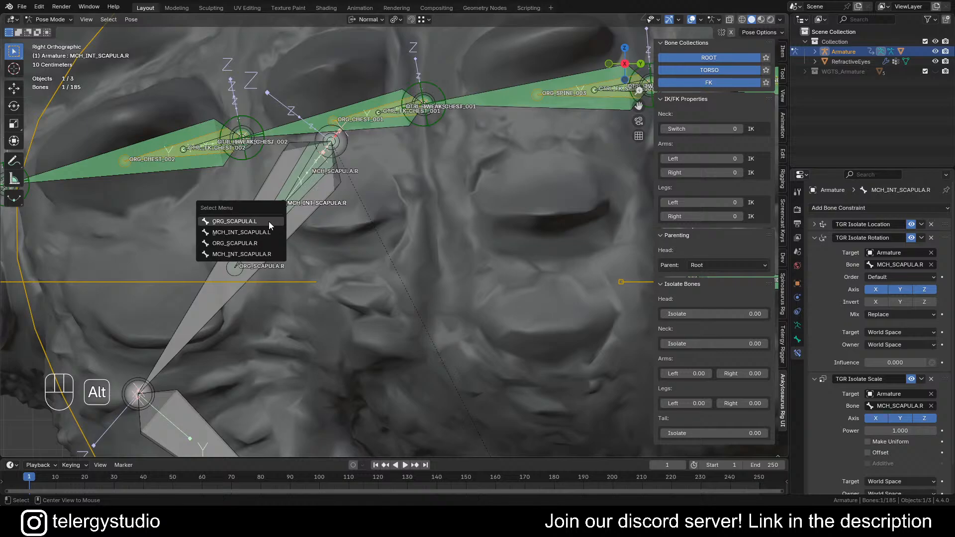
click(258, 232)
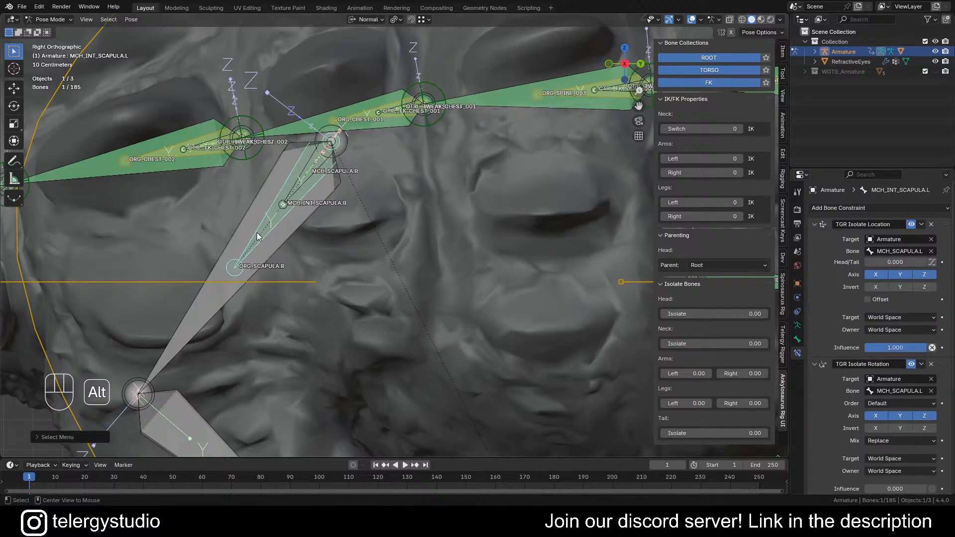
scroll(283, 208, down, 6)
shift+middle_drag(323, 193, 311, 190)
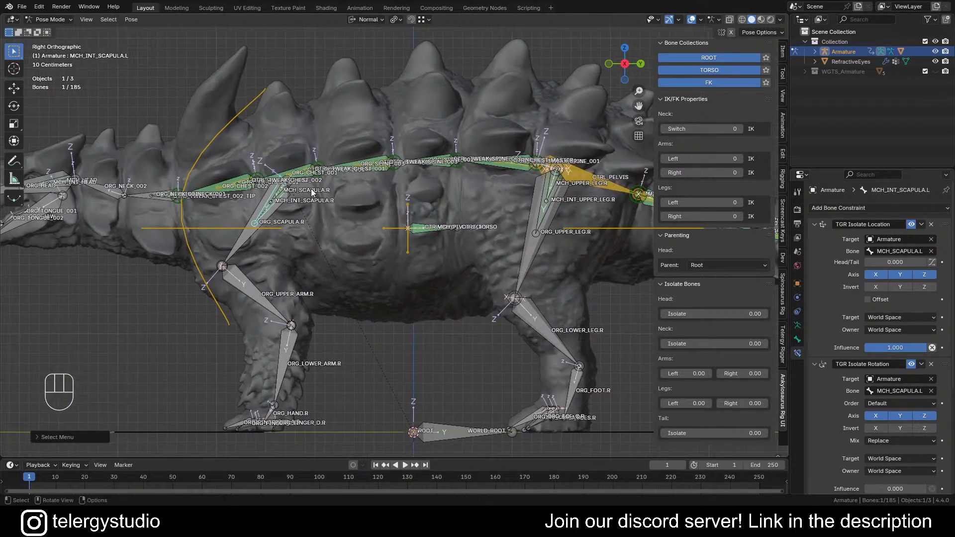
Undo the bone isolation and the selection of the leg, scapula, neck and head bones
key(ctrl+z)
key(ctrl+z)
key(ctrl+z)
key(ctrl+z)
key(ctrl+z)
key(ctrl+z)
key(ctrl+z)
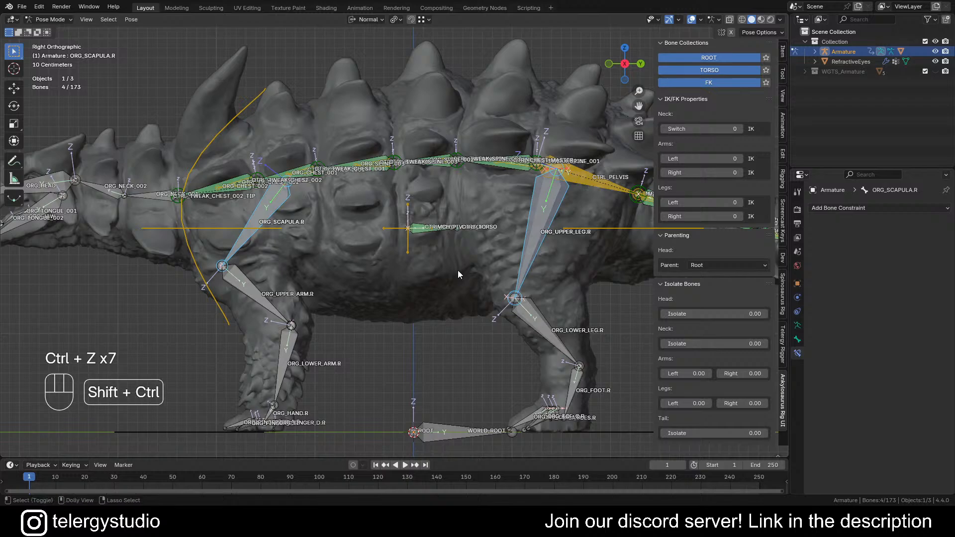
key(ctrl+z)
key(ctrl+z)
key(ctrl+z)
key(ctrl+z)
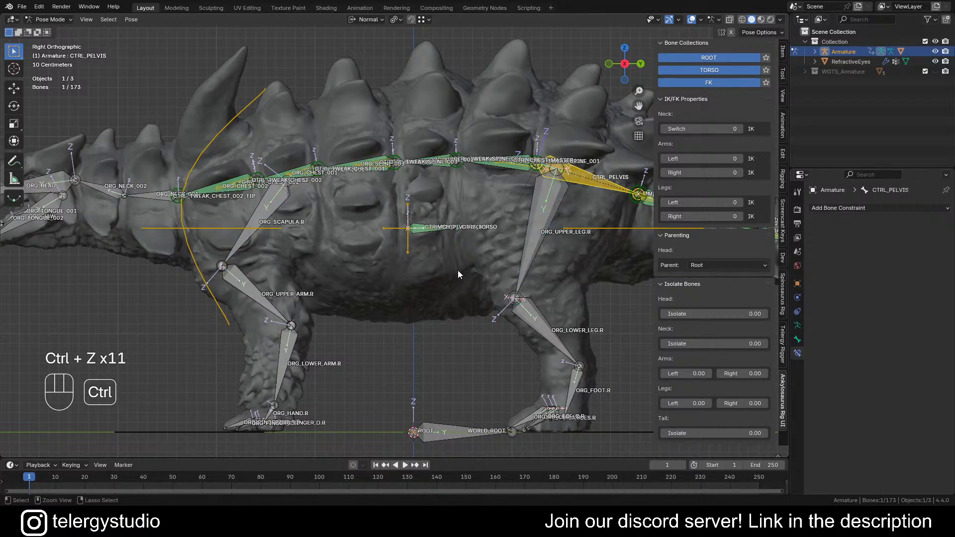
Select the left and right ORG_UPPER_ARM bones together with the ORG_NECK_001 and ORG_HEAD bones
scroll(432, 207, down, 3)
scroll(431, 208, up, 4)
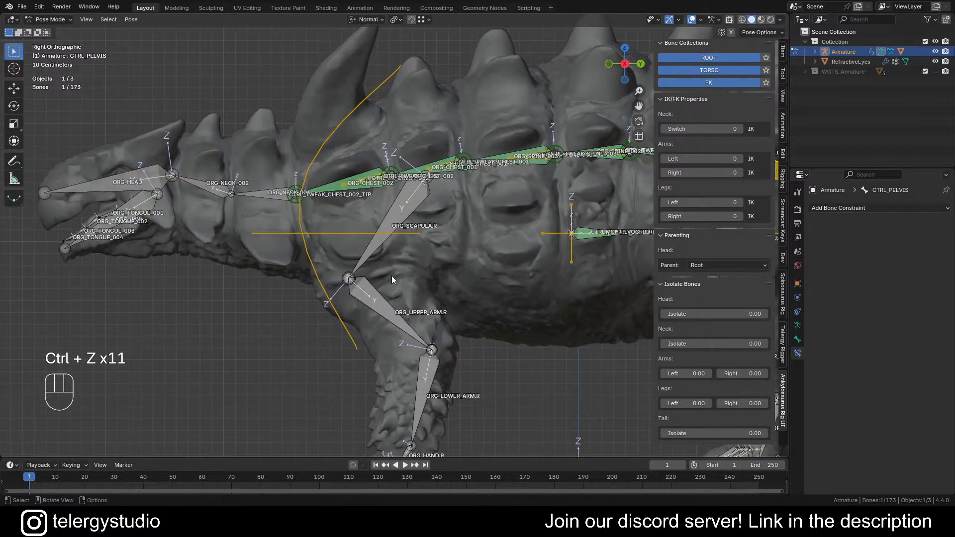
shift+middle_drag(392, 280, 432, 167)
shift+middle_drag(429, 227, 369, 229)
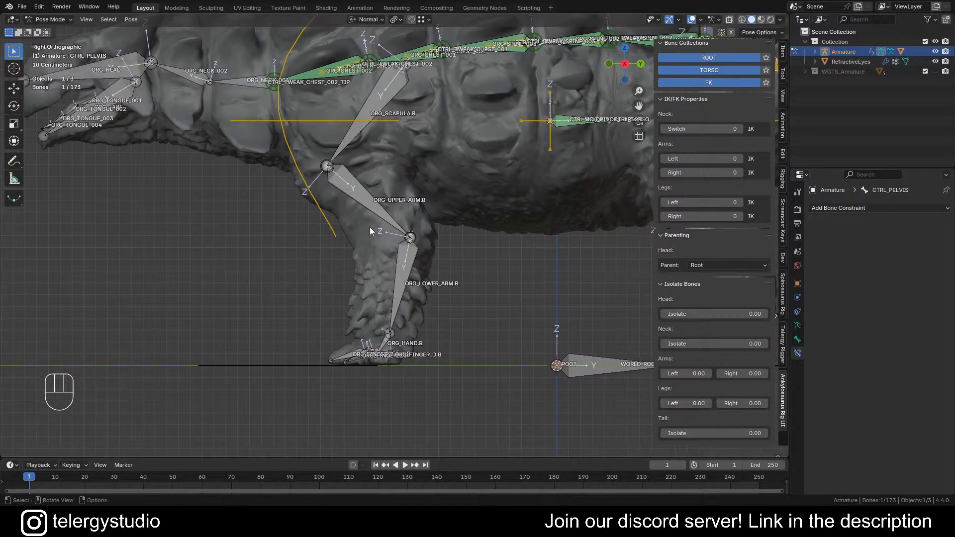
click(350, 195)
mouse_move(378, 175)
middle_down()
mouse_move(392, 181)
mouse_move(378, 166)
middle_up()
shift+click(379, 166)
scroll(373, 139, down, 3)
scroll(345, 145, up, 4)
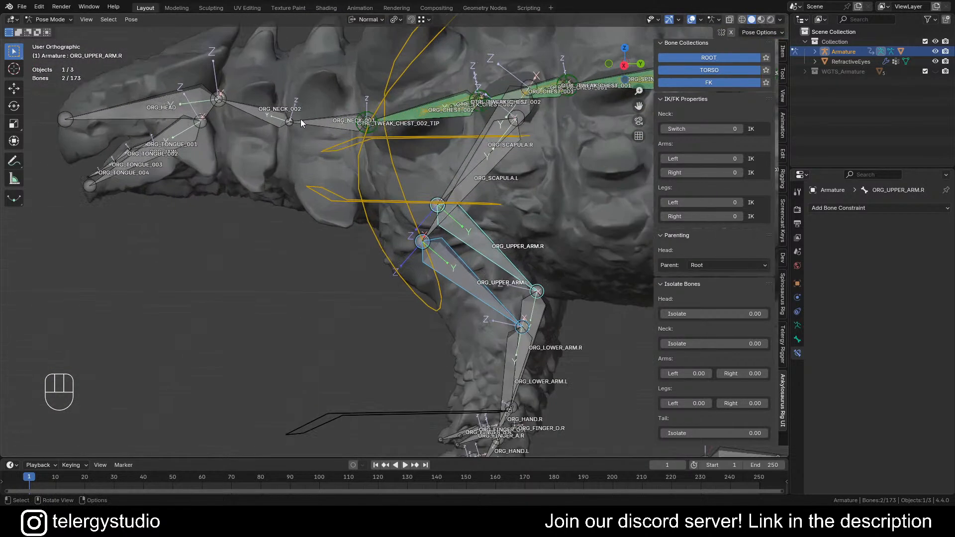
shift+click(327, 130)
shift+click(154, 103)
Add the left and right ORG_UPPER_LEG bones to the selection
scroll(382, 116, down, 5)
shift+middle_drag(552, 177, 357, 220)
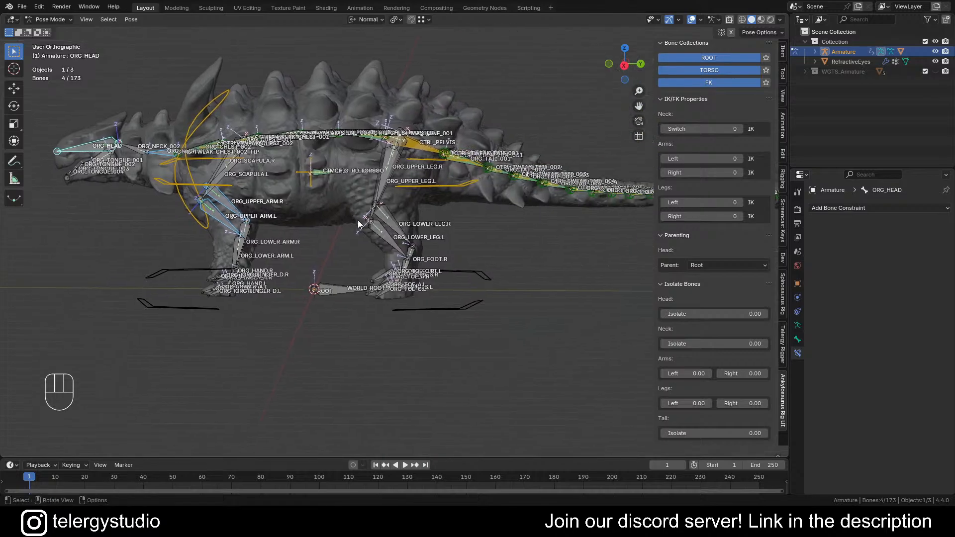
scroll(358, 220, up, 3)
shift+click(406, 138)
middle_drag(428, 97, 429, 111)
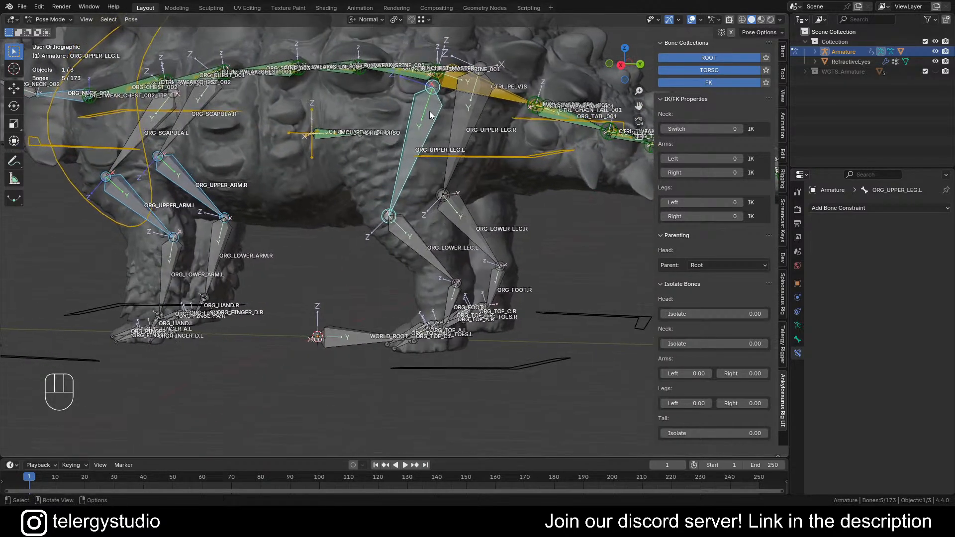
shift+click(453, 120)
Isolate the selected upper arm, upper leg, neck and head bones with Isolate Bone
scroll(368, 109, down, 2)
middle_drag(247, 120, 373, 158)
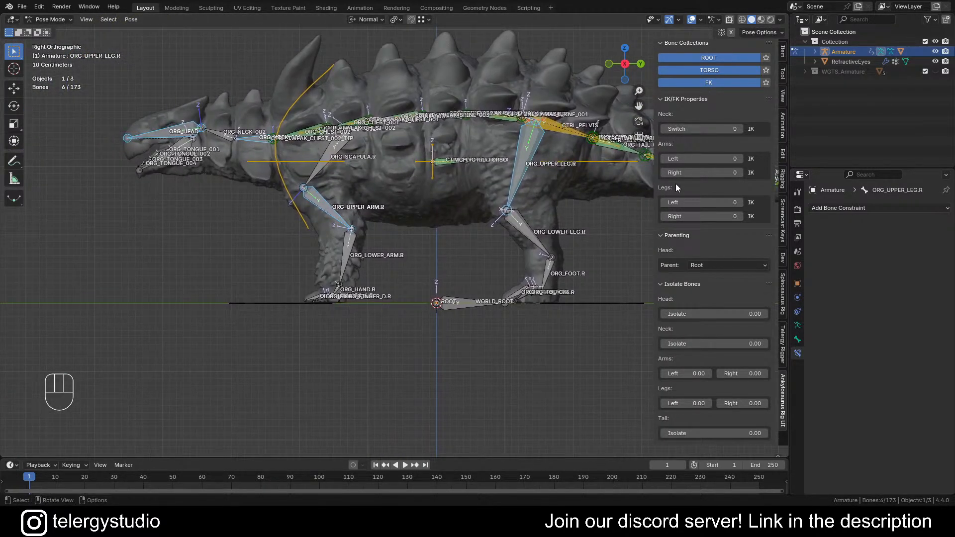
click(782, 348)
click(700, 267)
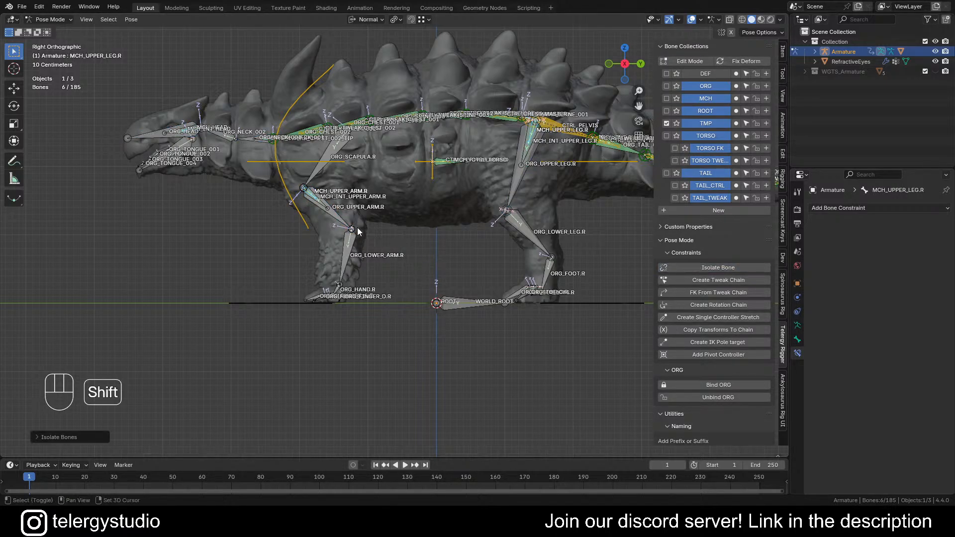
Select MCH_INT_UPPER_LEG.L and collapse its TGR Isolate Location and TGR Isolate Scale constraints
shift+middle_drag(358, 230, 311, 231)
scroll(433, 169, up, 5)
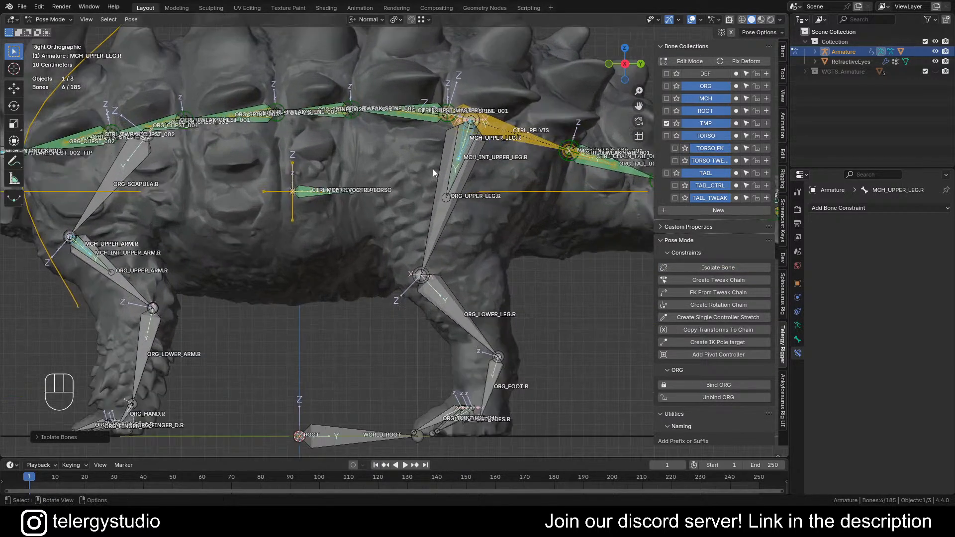
middle_drag(470, 166, 497, 154)
alt+click(497, 153)
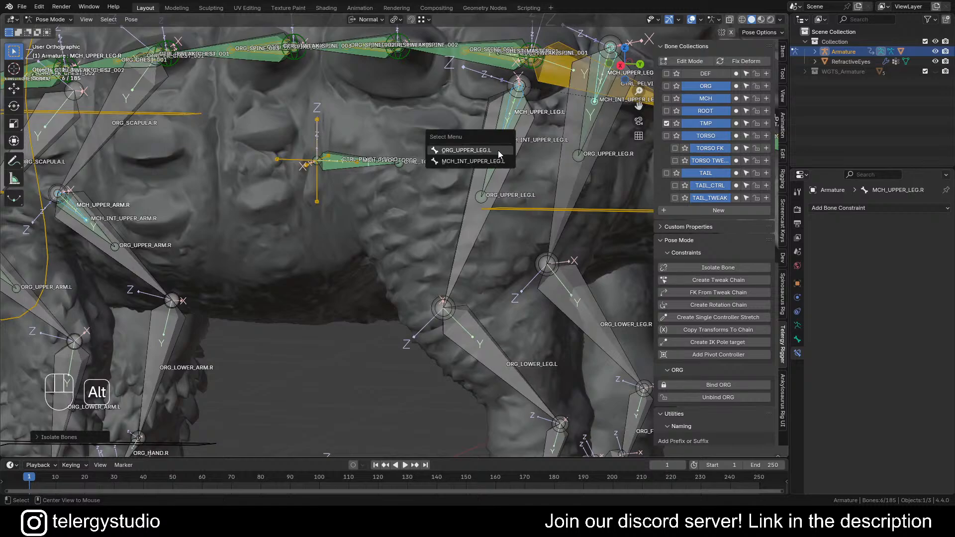
click(476, 162)
scroll(475, 159, down, 4)
shift+middle_drag(447, 223, 413, 212)
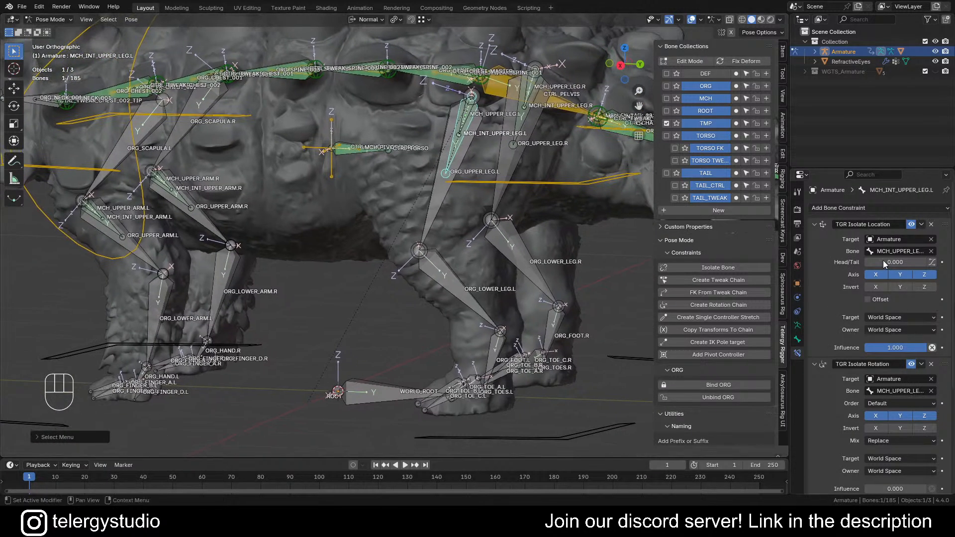
click(814, 225)
click(814, 379)
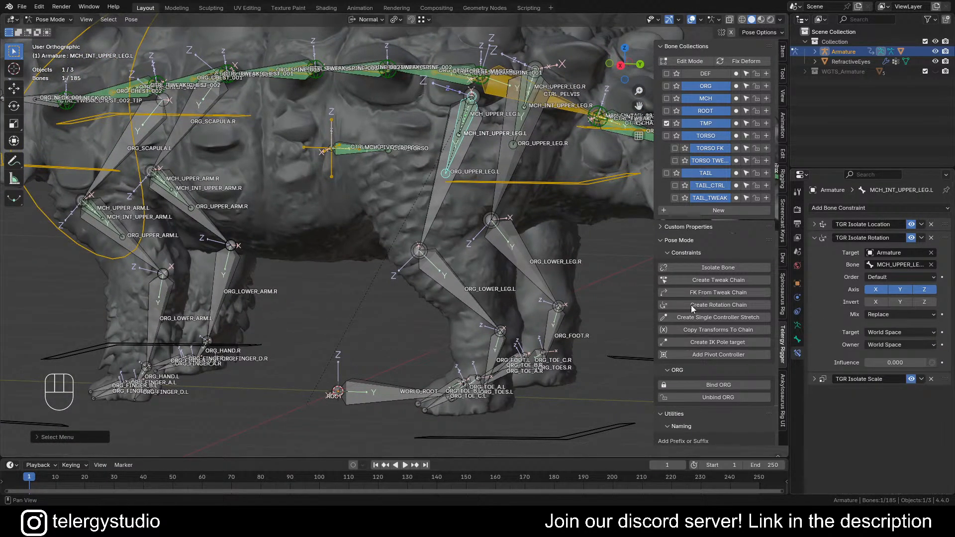
Drive the TGR Isolate Rotation influence of MCH_INT_UPPER_LEG.L with the left Legs Isolate property from the rig UI
scroll(752, 417, down, 5)
click(783, 390)
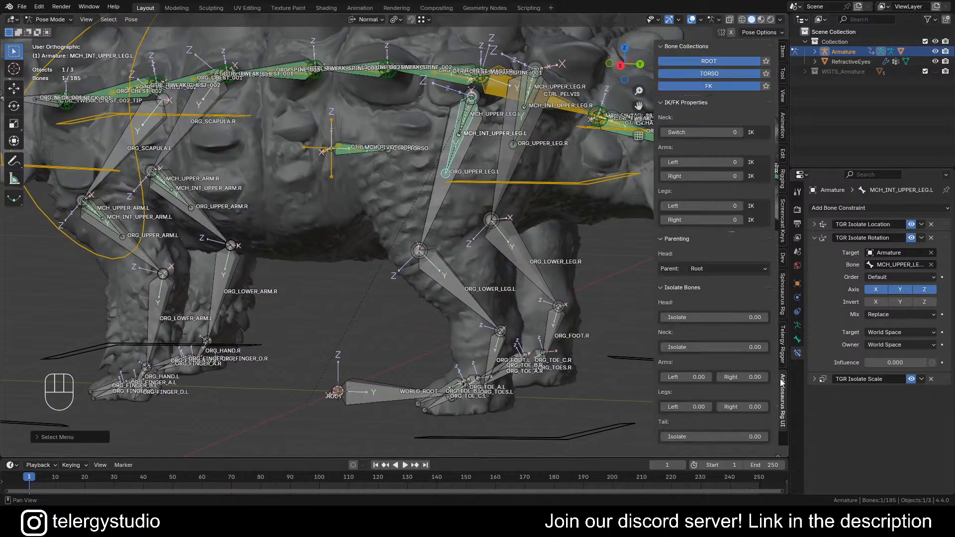
right_click(681, 404)
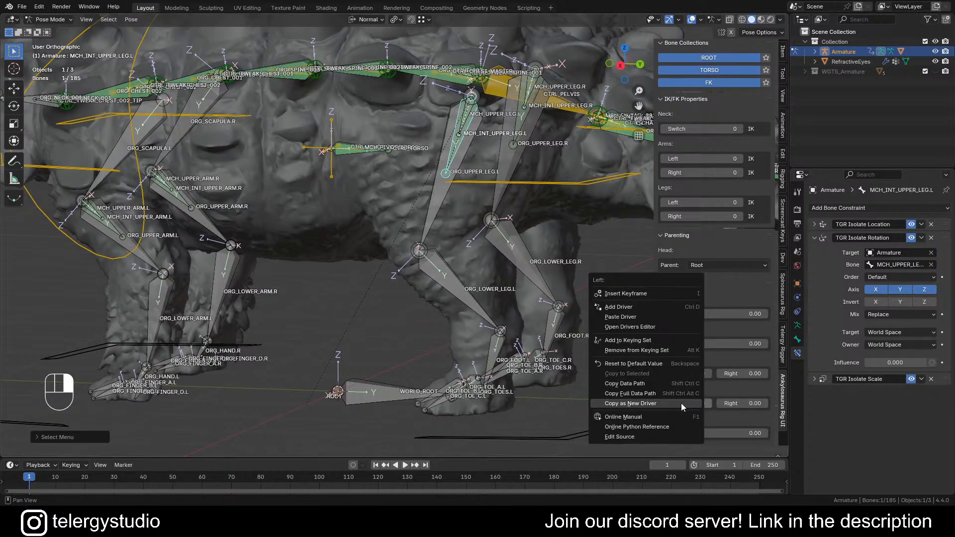
right_click(896, 363)
click(844, 367)
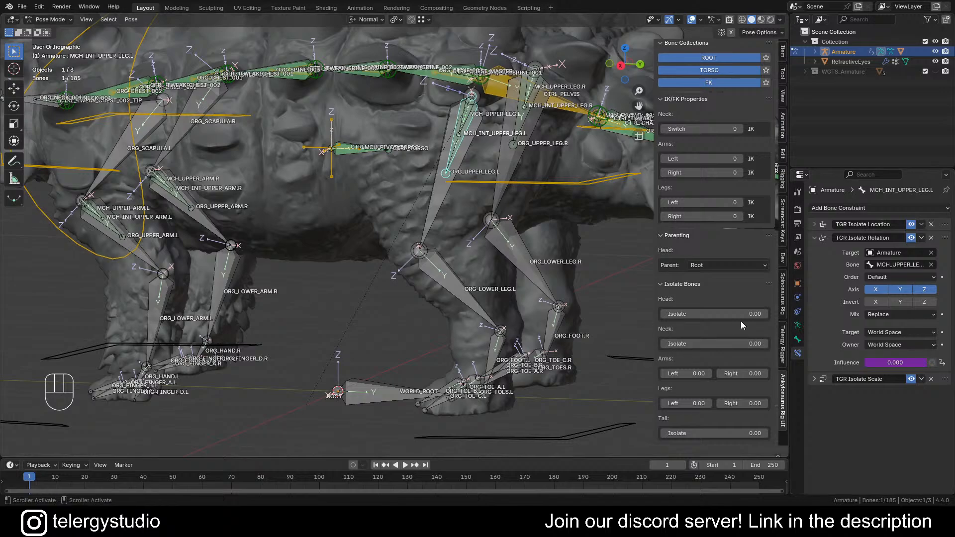
Drive the TGR Isolate Rotation influence of MCH_INT_UPPER_LEG.R with the right Legs Isolate property and collapse its constraints
right_click(741, 402)
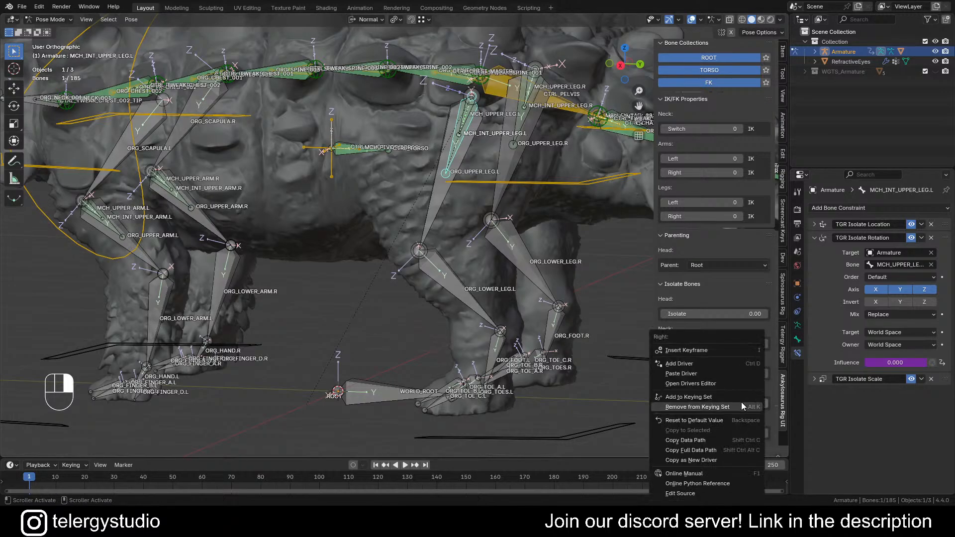
click(691, 460)
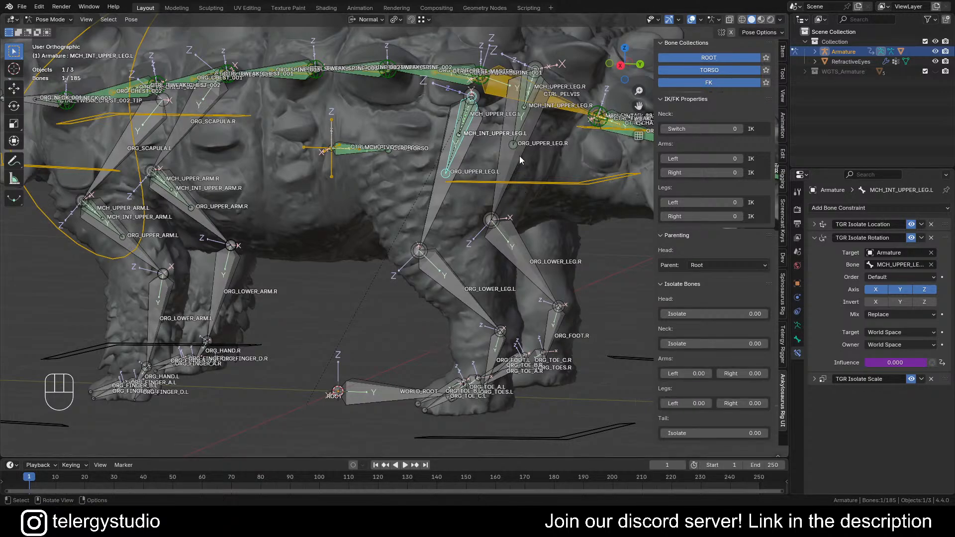
alt+click(518, 130)
click(518, 130)
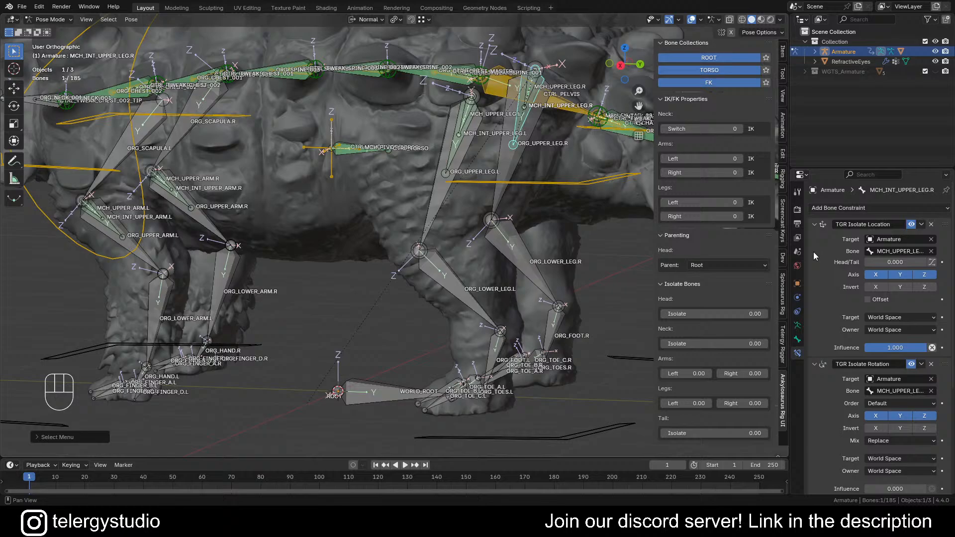
click(811, 225)
right_click(890, 363)
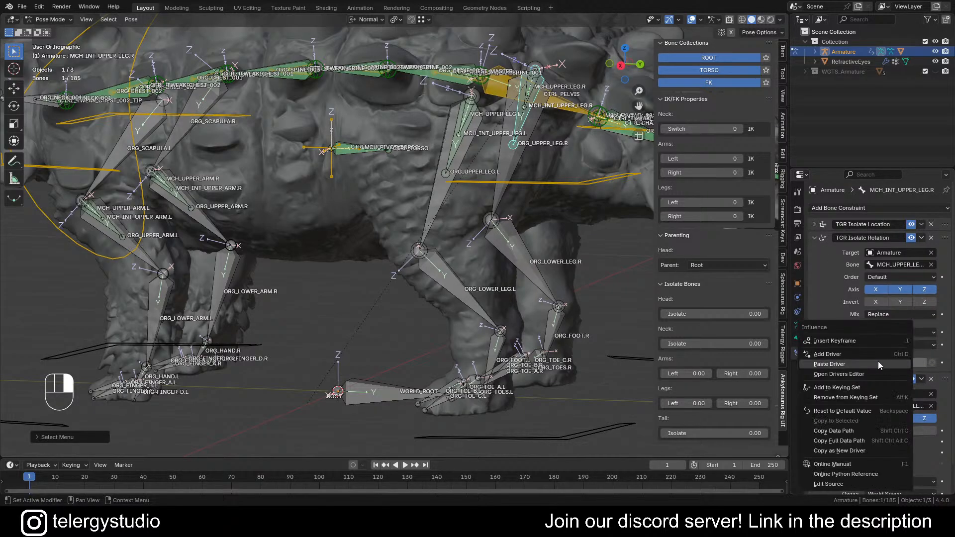
click(878, 363)
click(814, 238)
click(814, 252)
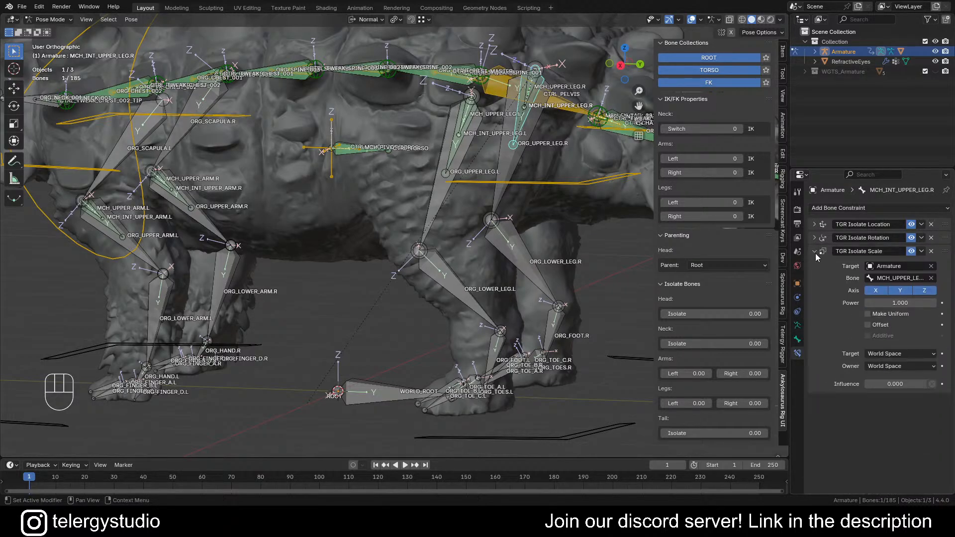
click(815, 253)
Drive the TGR Isolate Rotation influence of MCH_INT_UPPER_ARM.L with the left Arms Isolate property and collapse its constraints
scroll(388, 229, down, 2)
shift+middle_drag(199, 221, 342, 253)
scroll(342, 253, up, 4)
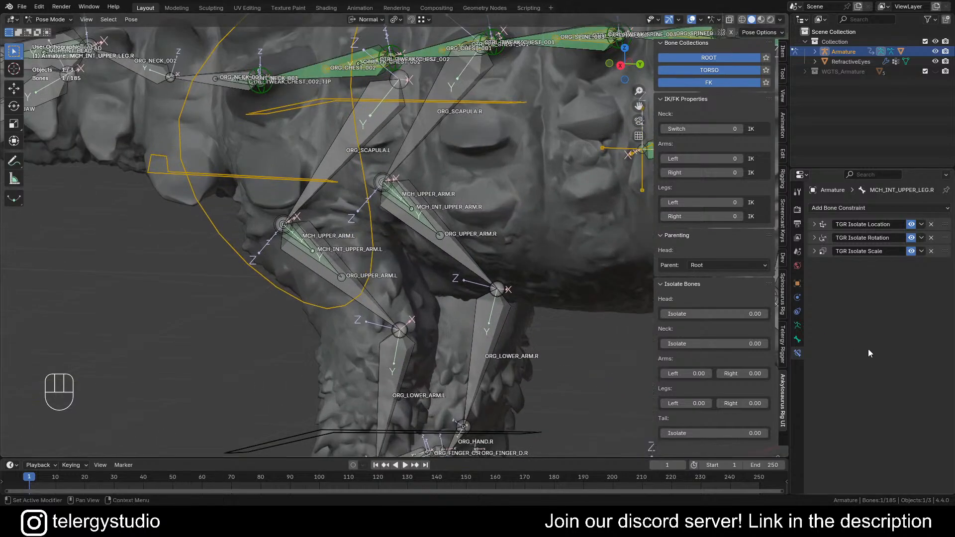
right_click(679, 369)
click(675, 369)
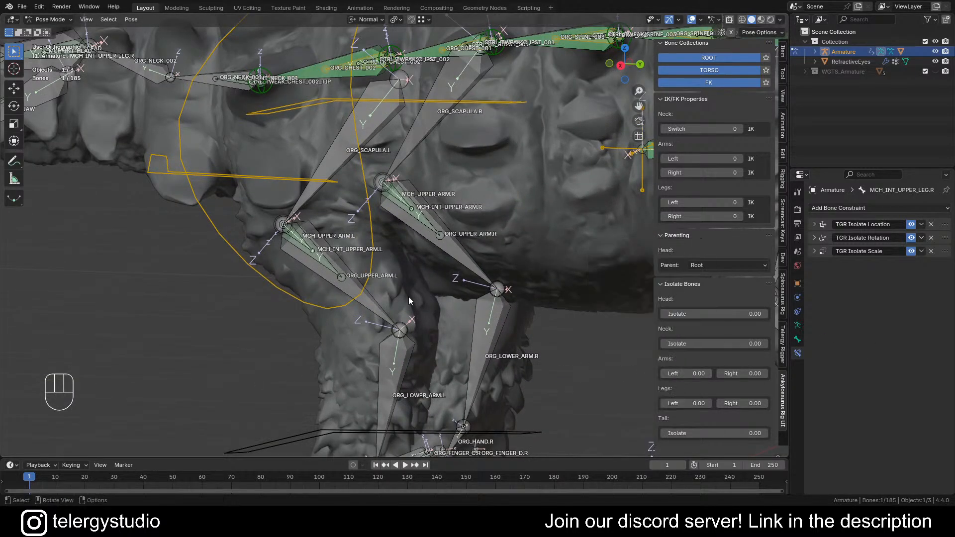
alt+click(300, 249)
click(300, 260)
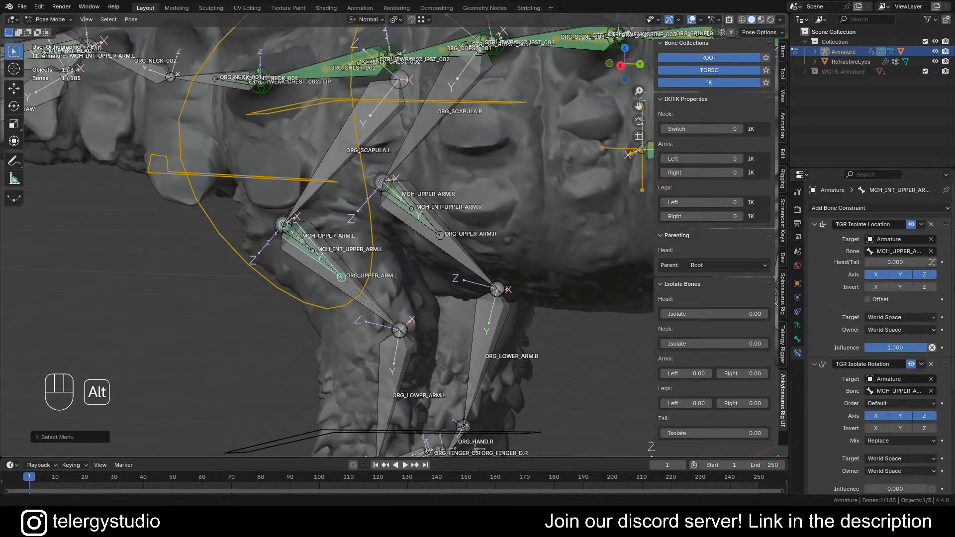
key(a)
right_click(886, 362)
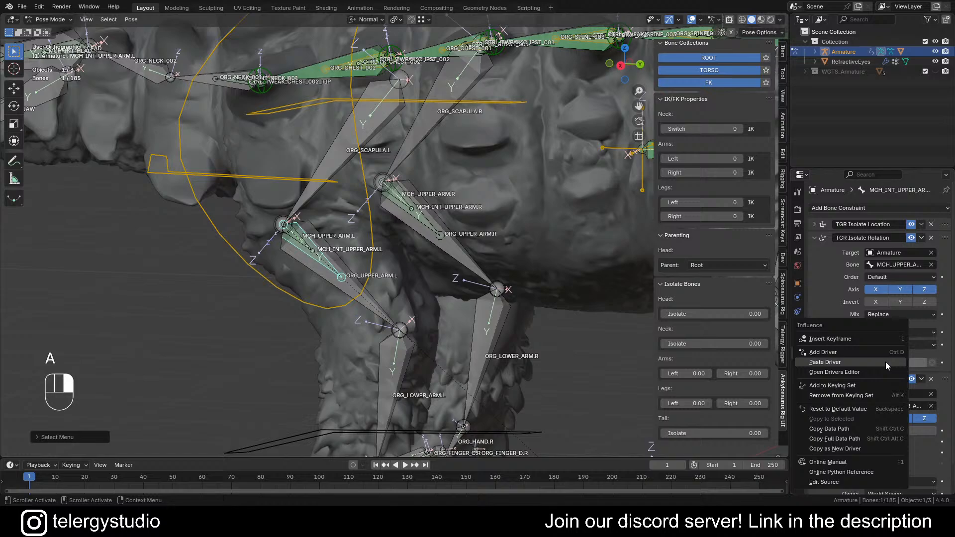
click(839, 362)
key(a)
key(a)
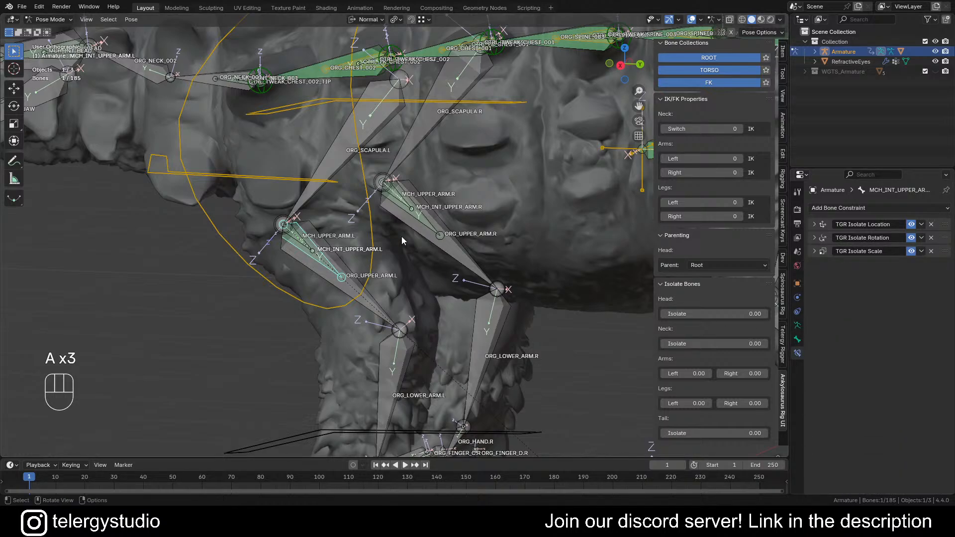
Drive the TGR Isolate Rotation influence of MCH_INT_UPPER_ARM.R with the right Arms Isolate property and collapse its constraints
alt+click(422, 217)
click(405, 235)
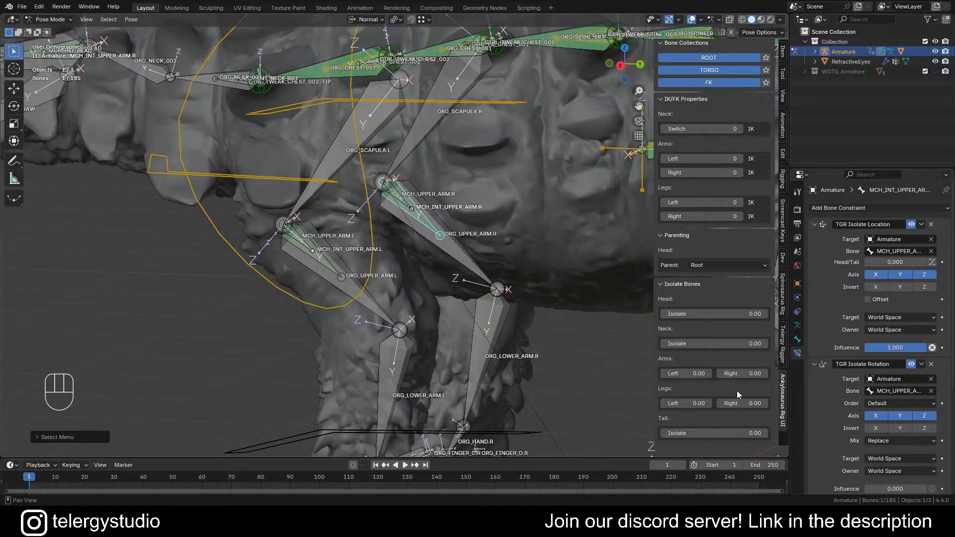
right_click(744, 374)
key(Escape)
key(a)
right_click(890, 360)
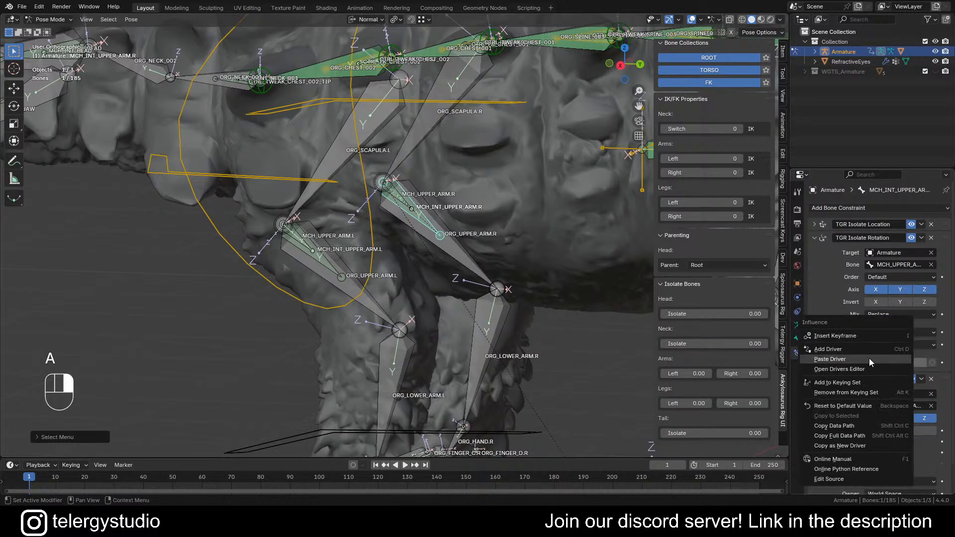
click(869, 360)
key(a)
key(a)
Drive the TGR Isolate Rotation influence of MCH_INT_NECK_001 with the Neck Isolate property and collapse its constraints
scroll(319, 154, down, 3)
middle_drag(320, 155, 528, 193)
scroll(390, 164, up, 1)
scroll(389, 165, up, 5)
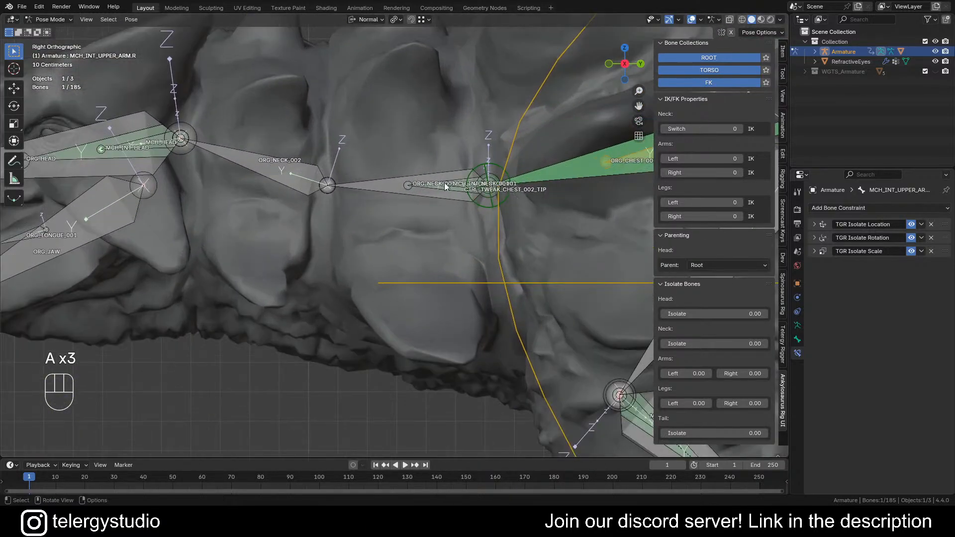
alt+click(427, 183)
click(395, 190)
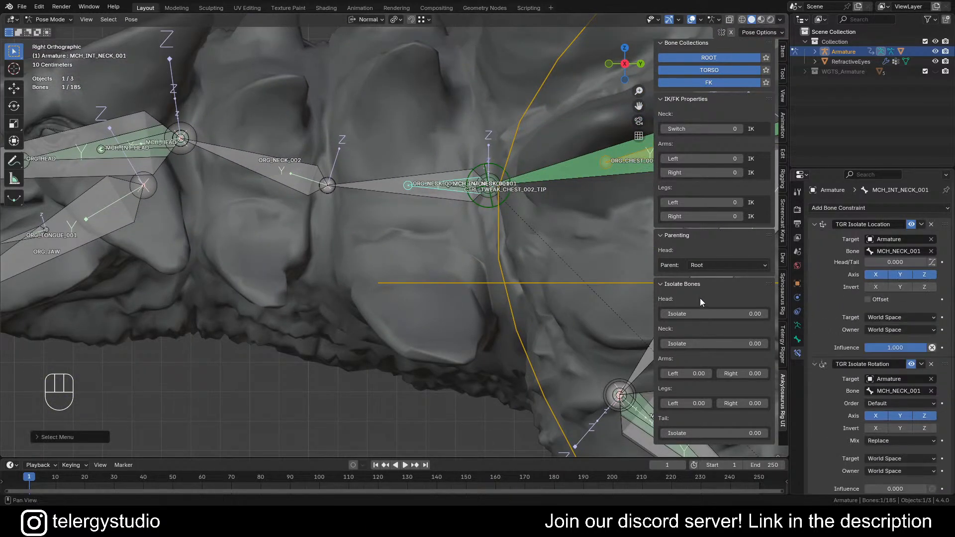
right_click(694, 344)
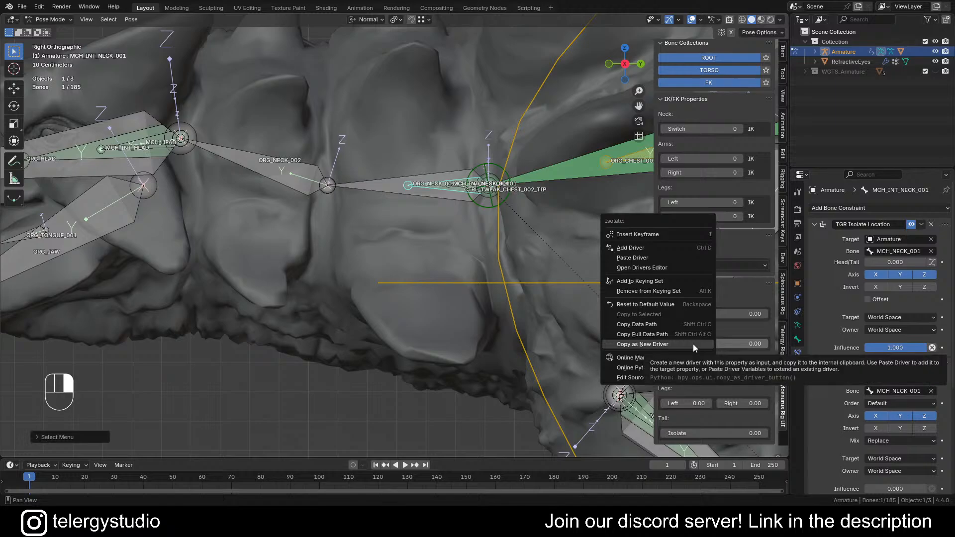
click(693, 345)
key(a)
right_click(884, 360)
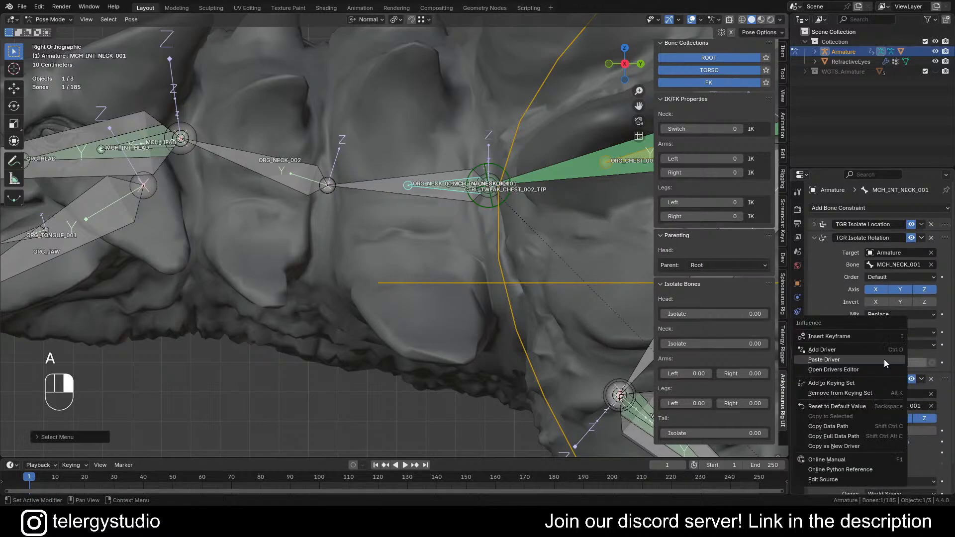
click(875, 362)
key(a)
key(a)
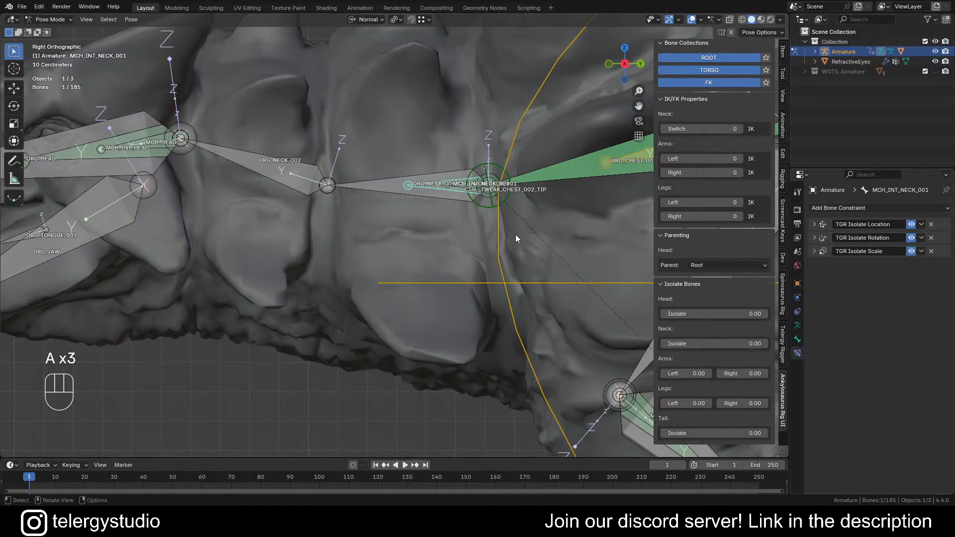
Drive the TGR Isolate Rotation influence of MCH_INT_HEAD with the Head Isolate property and collapse its constraints
shift+middle_drag(411, 212, 518, 175)
alt+click(224, 133)
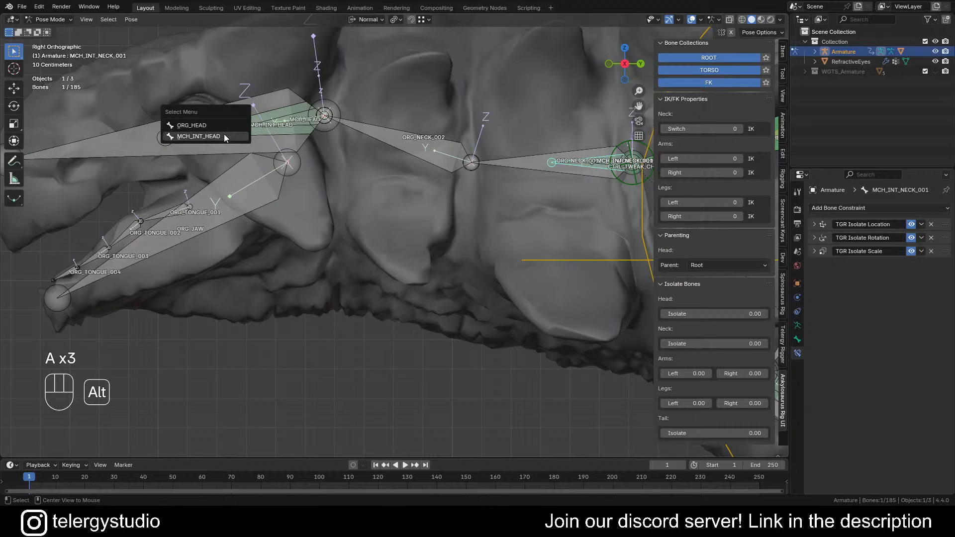
click(219, 133)
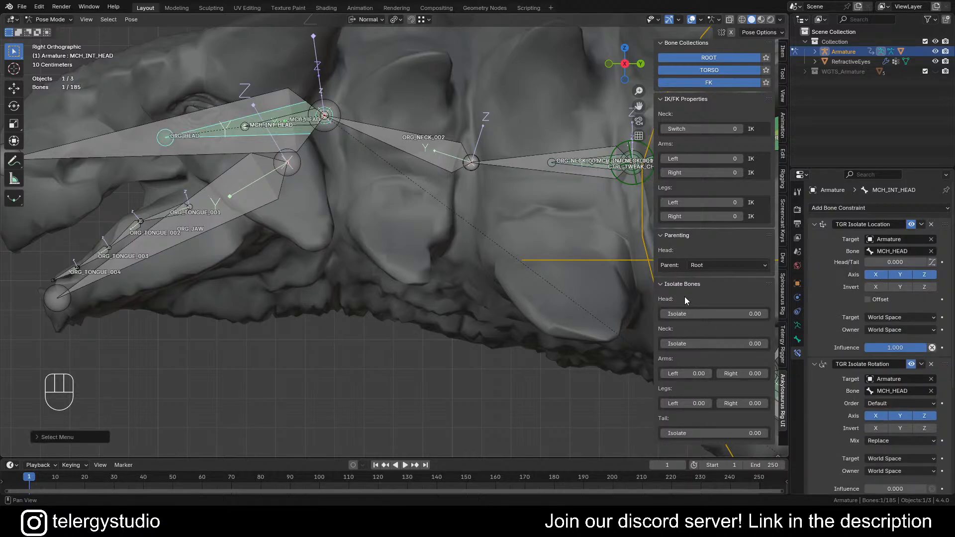
right_click(701, 314)
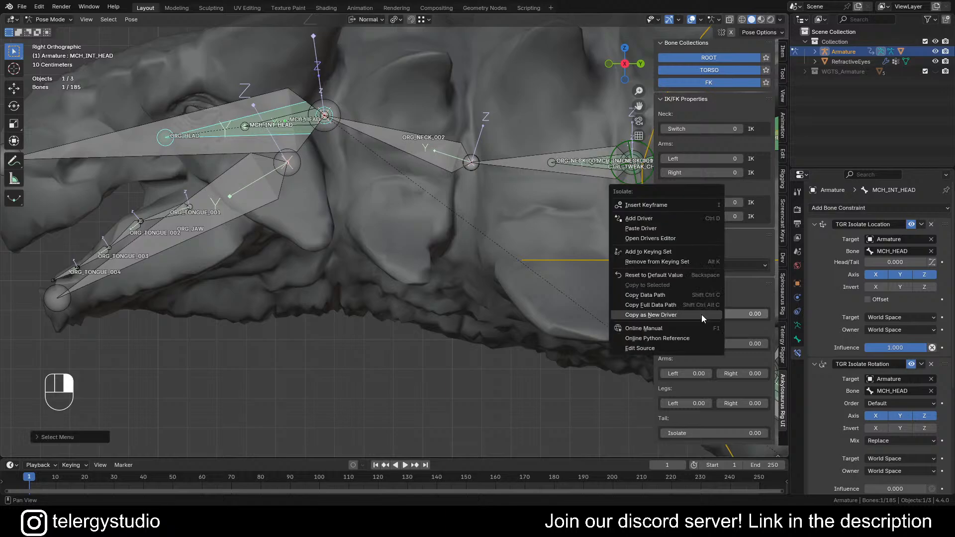
click(701, 315)
key(a)
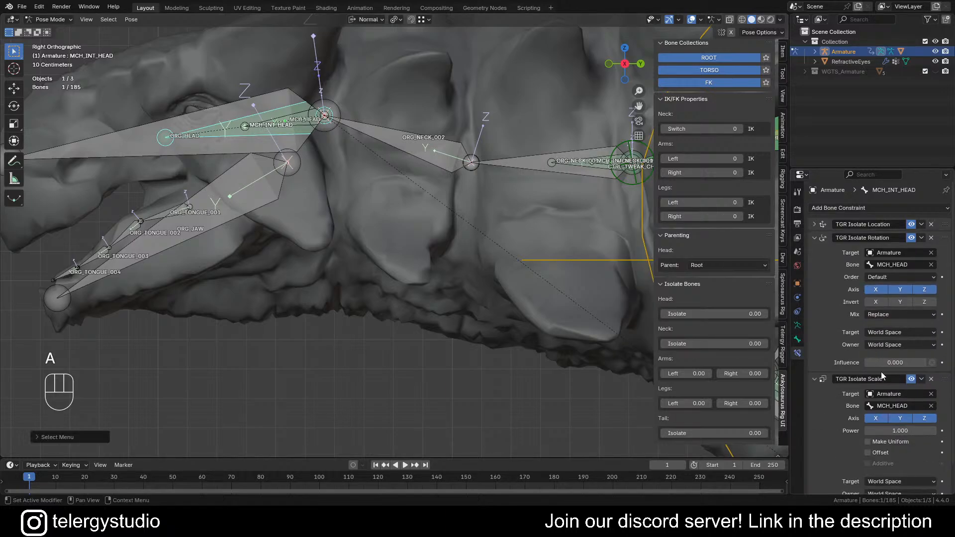
right_click(890, 362)
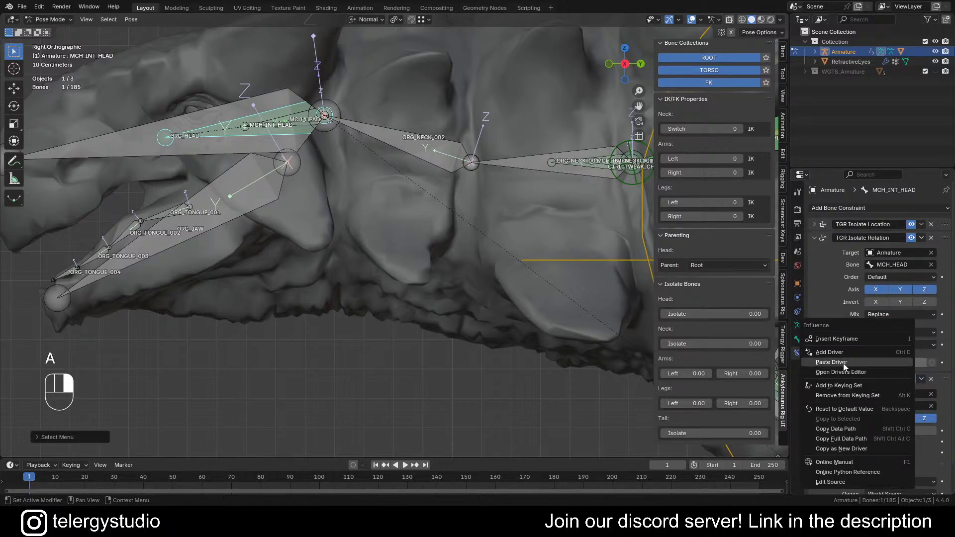
key(a)
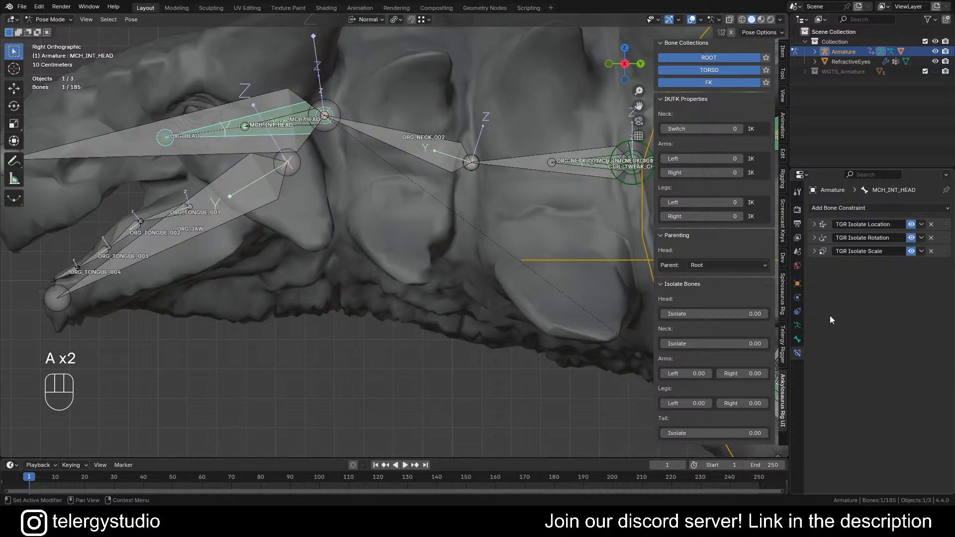
Test-rotate CTRL_CHEST_MASTER to check how the neck, head and arms follow, and cancel the rotation
scroll(422, 206, down, 6)
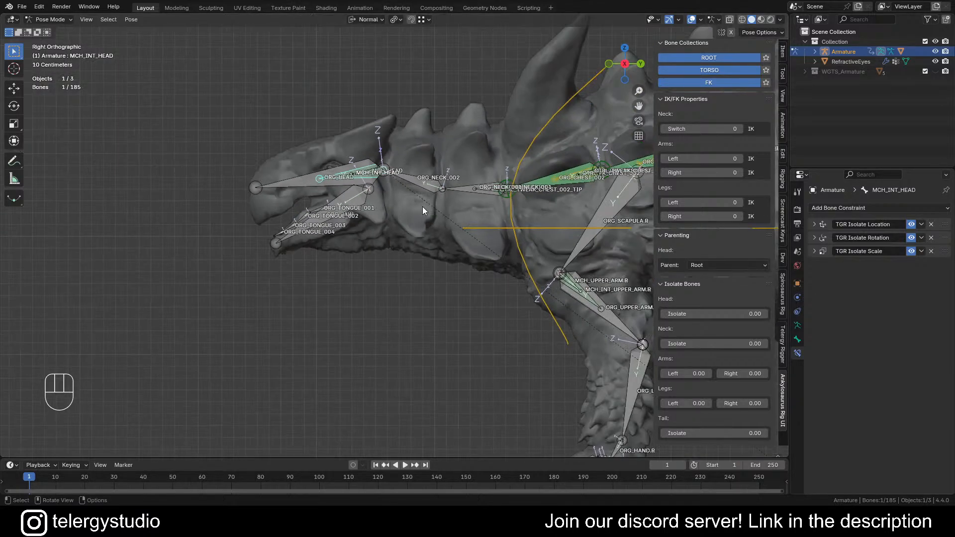
shift+middle_drag(422, 206, 225, 216)
scroll(310, 160, up, 6)
click(265, 151)
scroll(266, 151, down, 6)
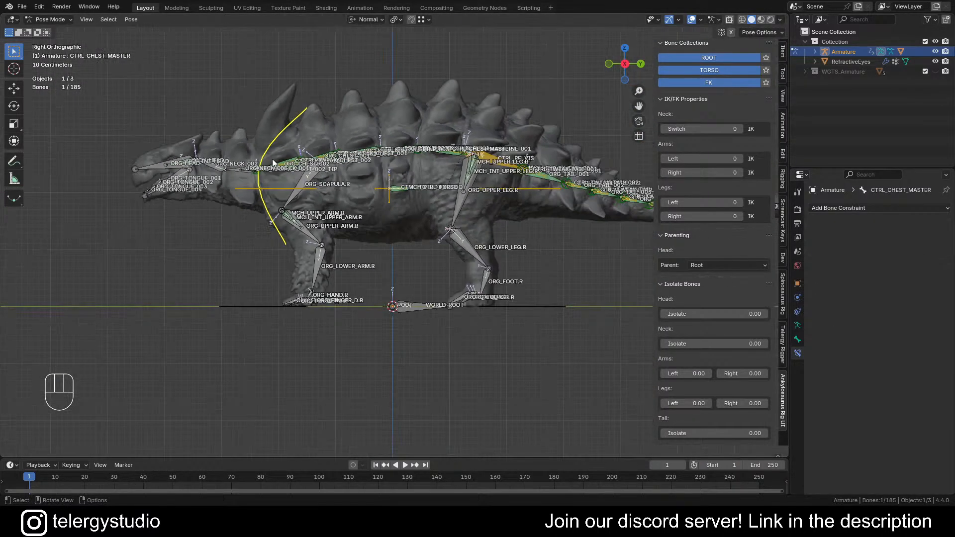
shift+middle_drag(273, 159, 313, 159)
key(r)
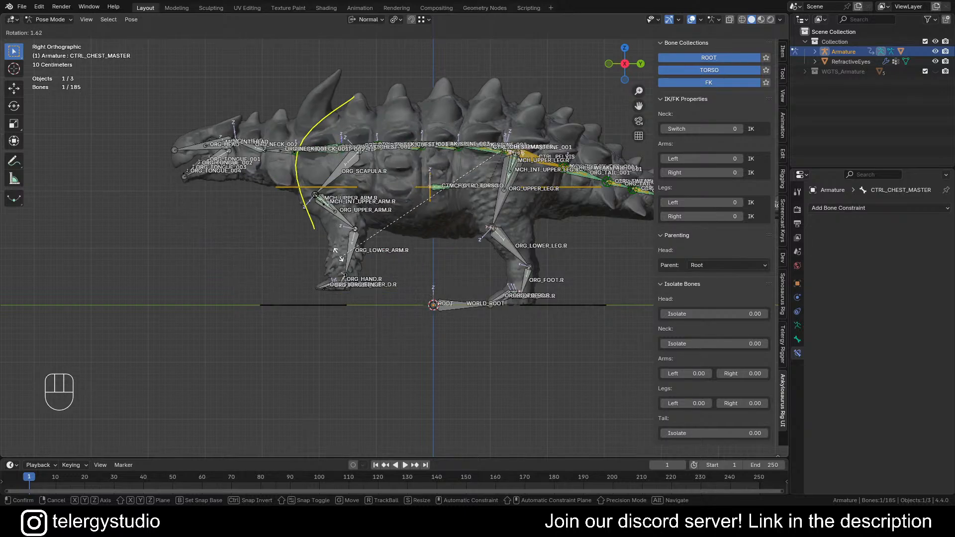
right_click(336, 248)
Enable editing of the bone collections in Telergy Rigger and rename TORSO FK to TORSO_FK
scroll(373, 234, down, 1)
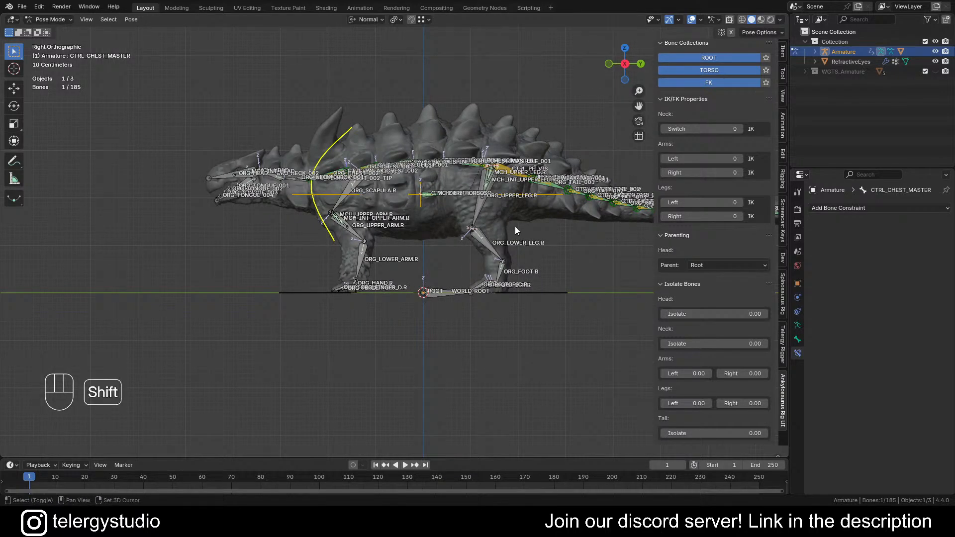
scroll(512, 227, up, 3)
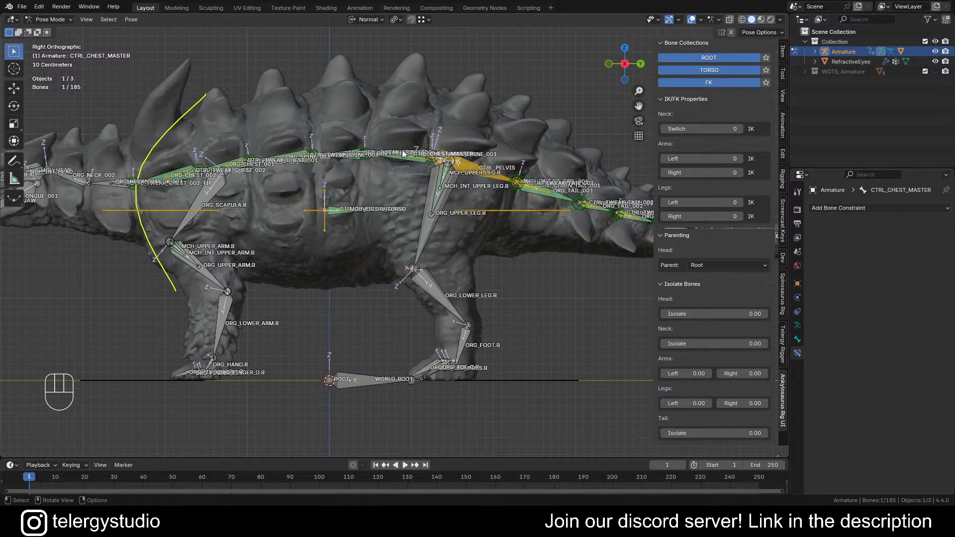
shift+middle_drag(536, 162, 583, 146)
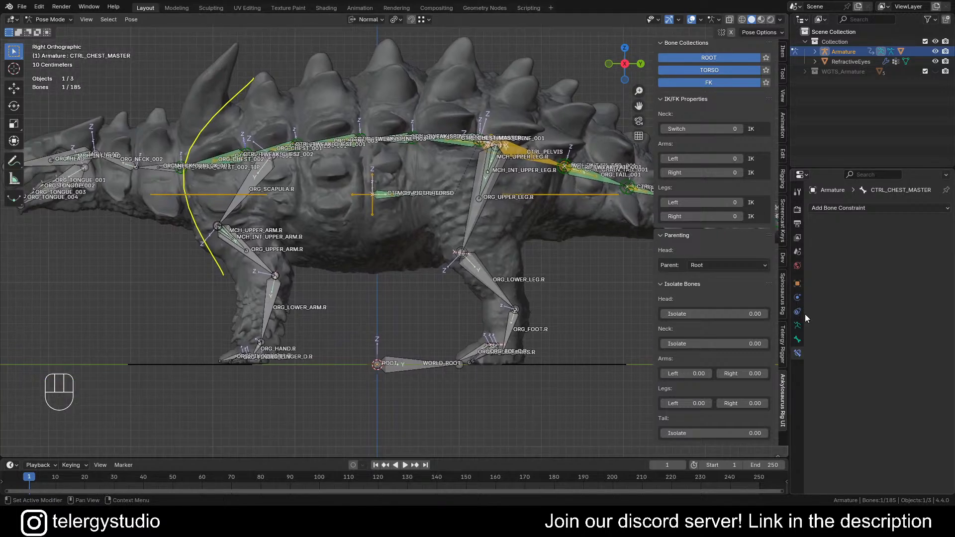
click(783, 344)
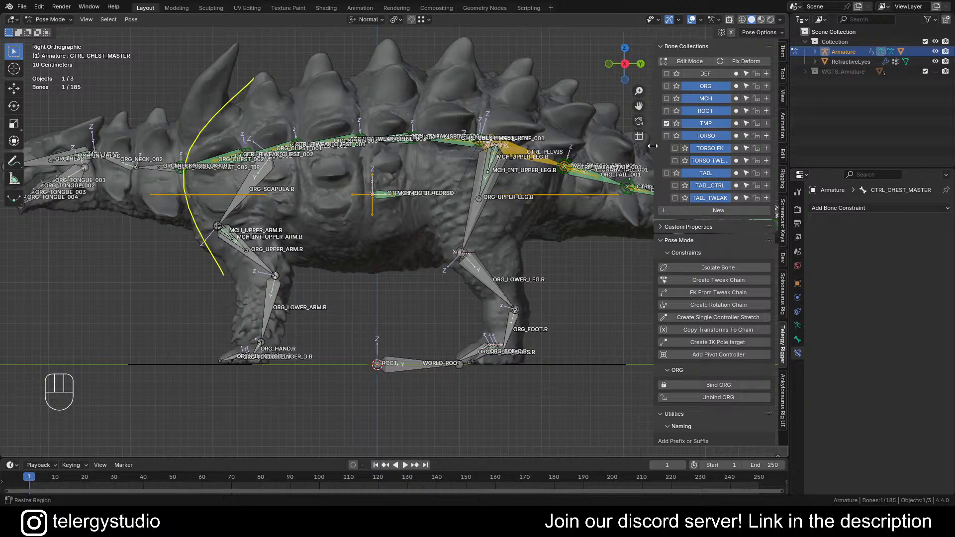
drag(654, 163, 618, 163)
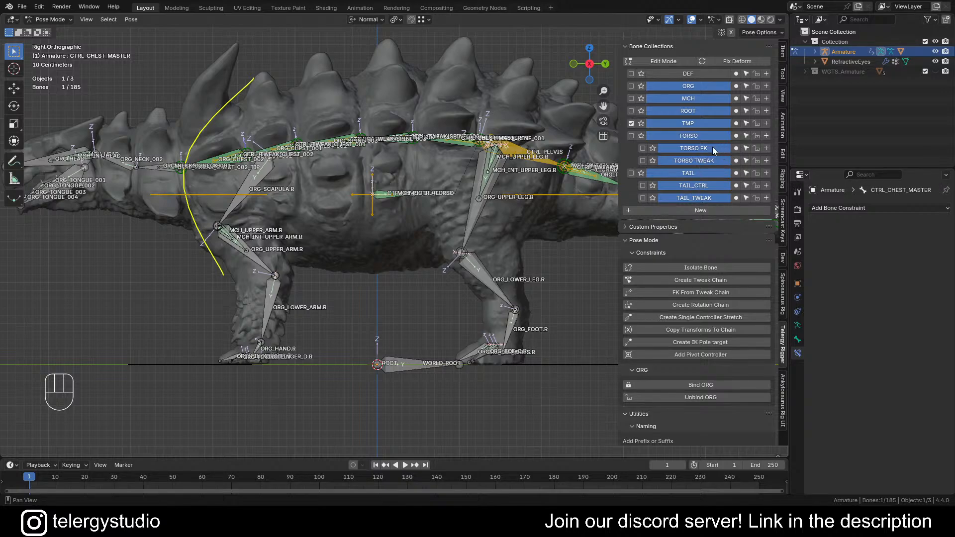
click(659, 61)
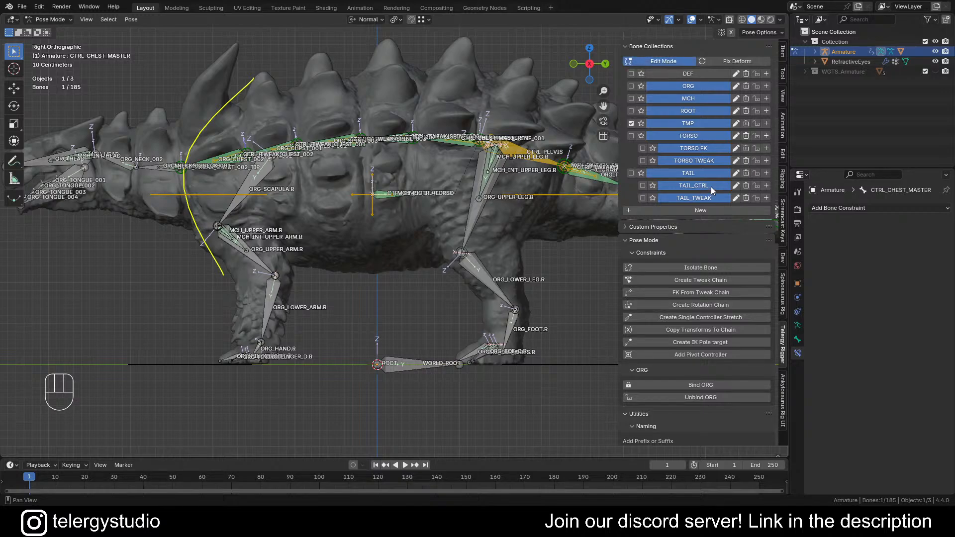
click(735, 149)
click(736, 155)
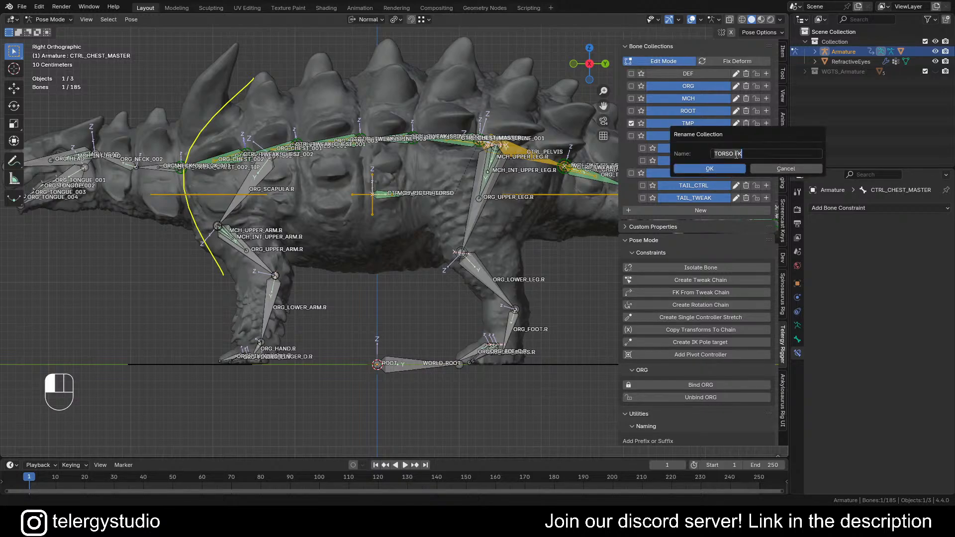
click(737, 155)
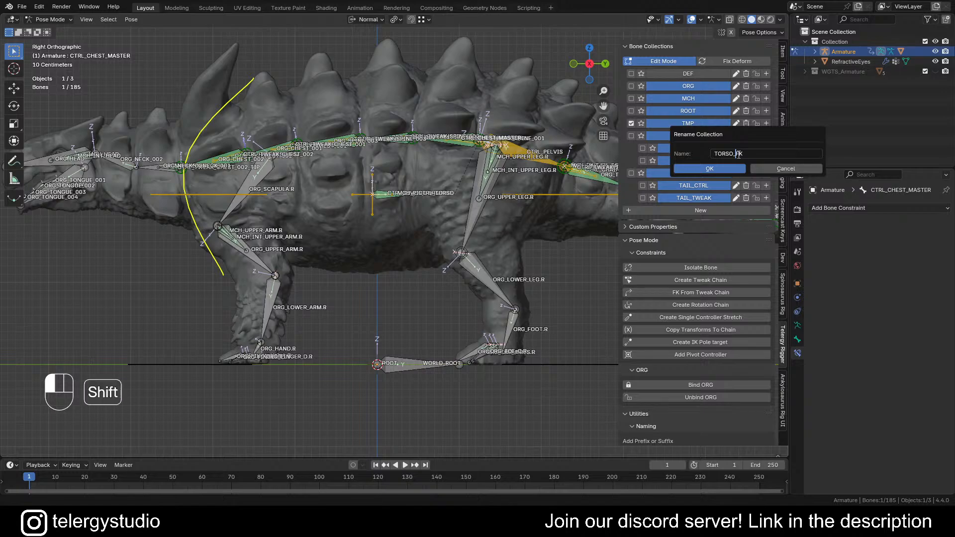
text(_)
key(Return)
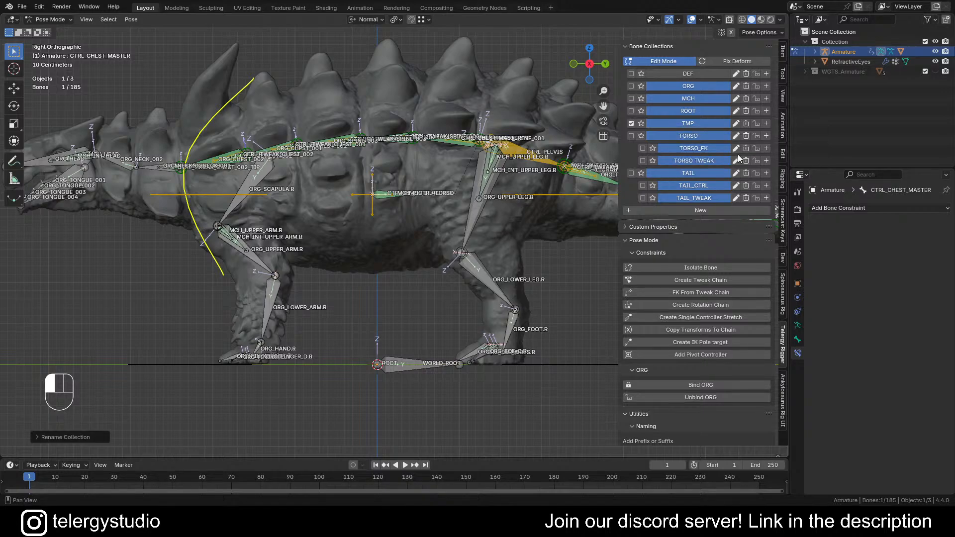
Rename the TORSO TWEAK bone collection to TORSO_TWEAKS and leave the collections' edit mode
click(736, 162)
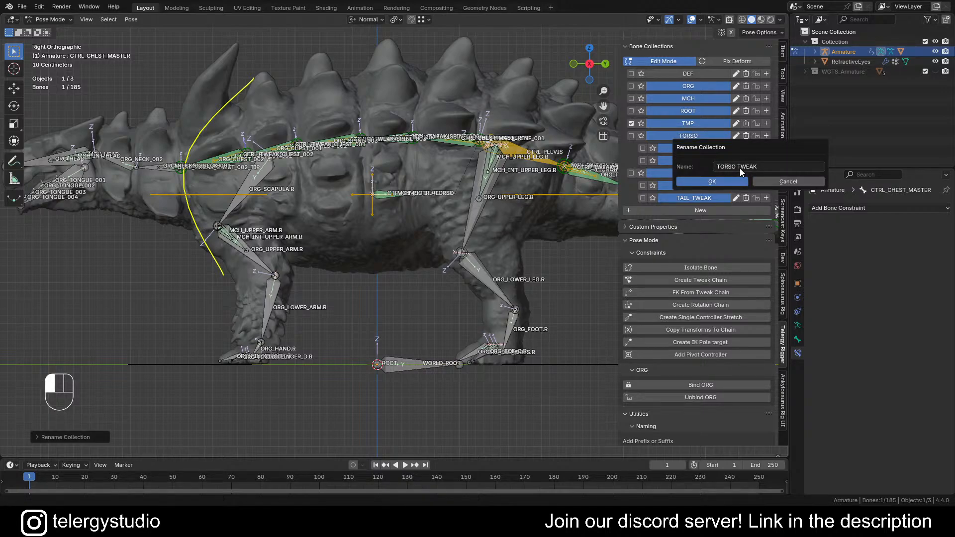
click(738, 166)
key(BackSpace)
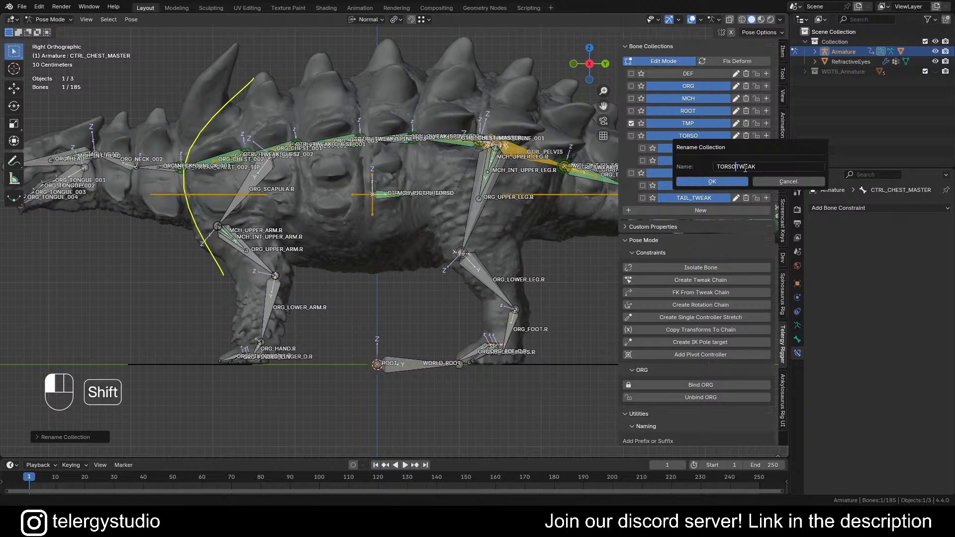
text(_)
key(End)
text(S)
key(Return)
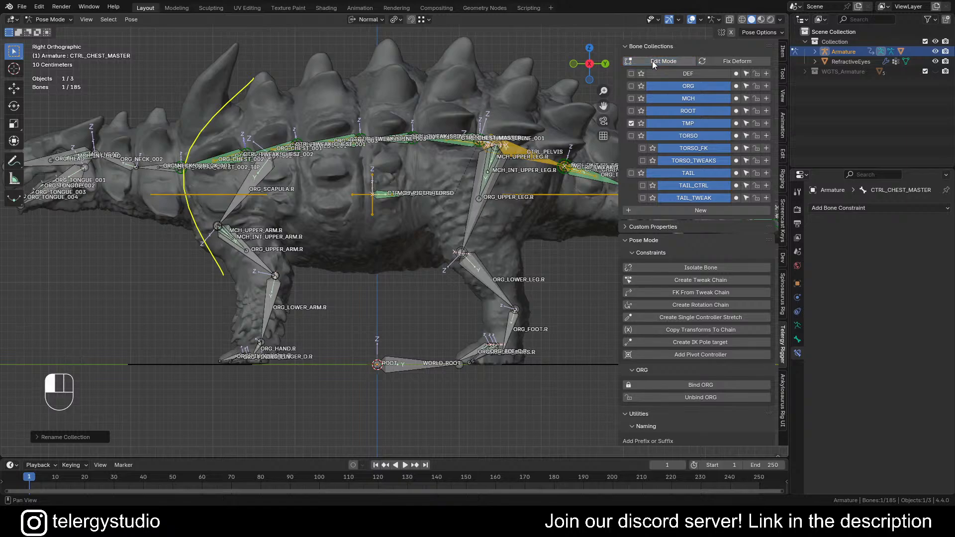
mouse_move(619, 178)
mouse_down()
mouse_move(646, 177)
mouse_move(636, 179)
mouse_up()
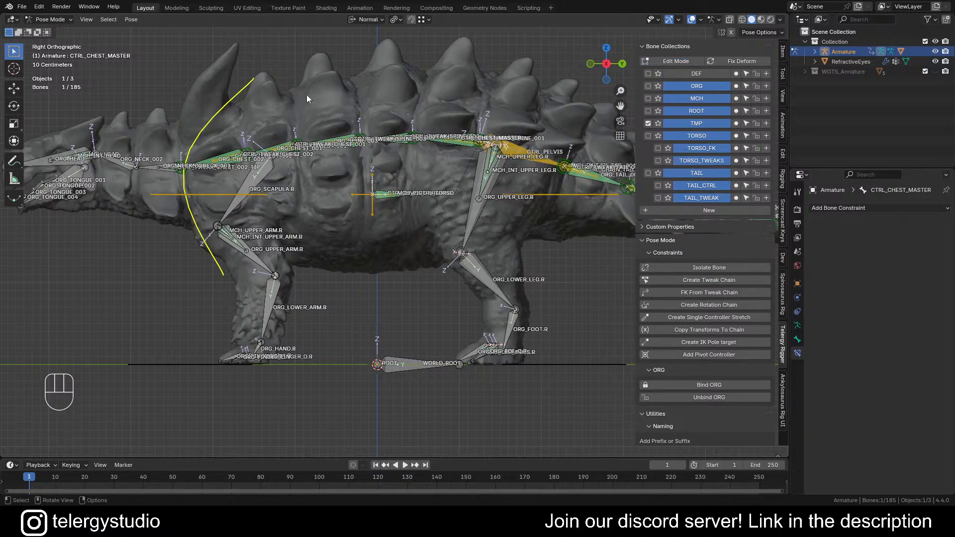
Open AnkyRigUI.py in the Scripting workspace and place the cursor in the NECK FK collection name
shift+middle_drag(306, 94, 214, 76)
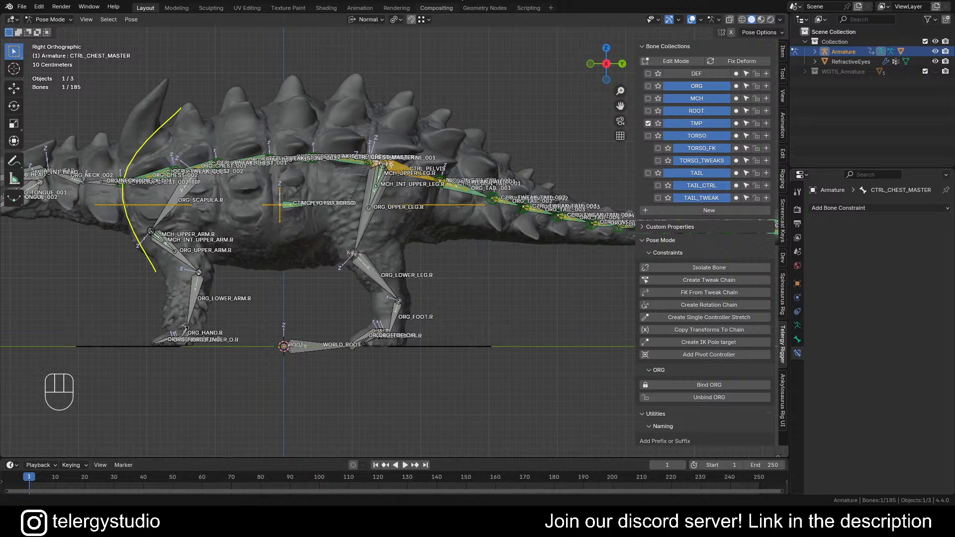
click(528, 7)
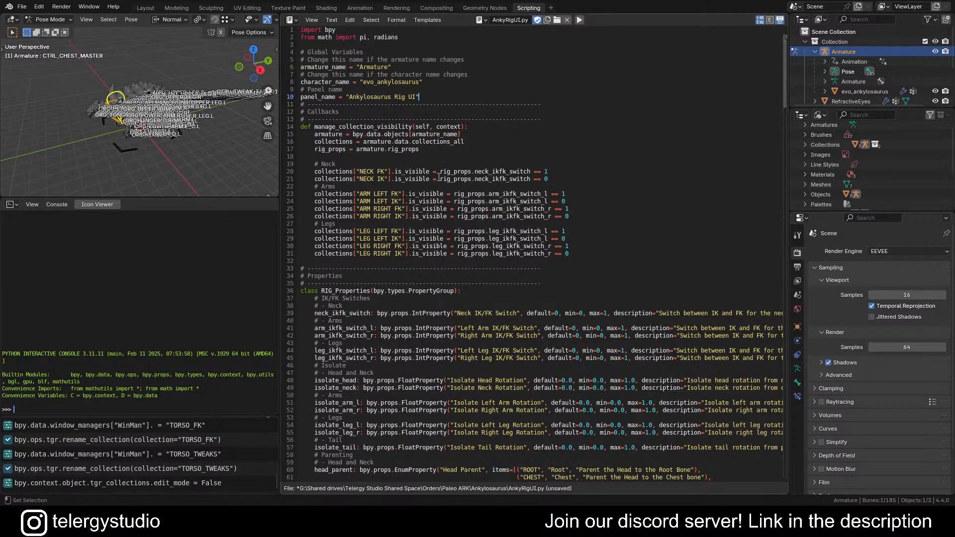
click(374, 171)
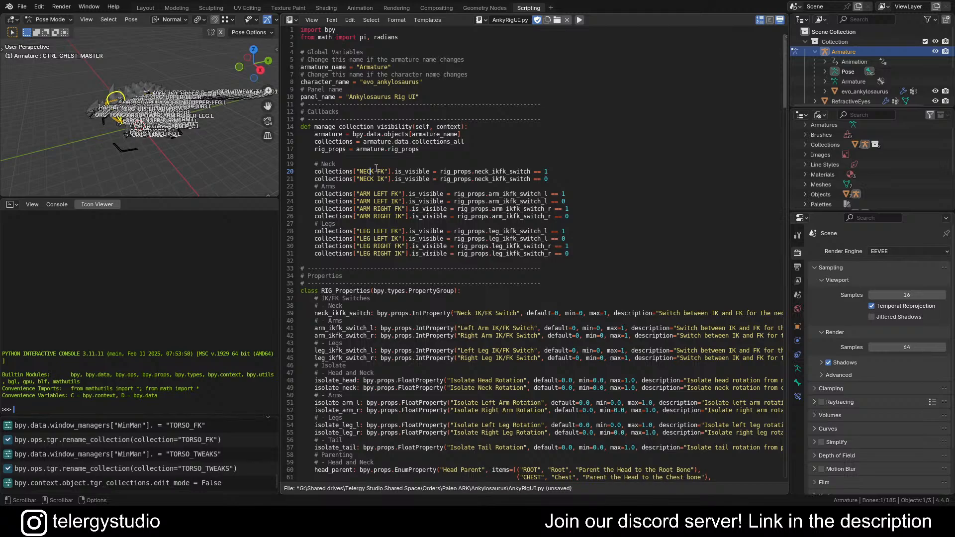
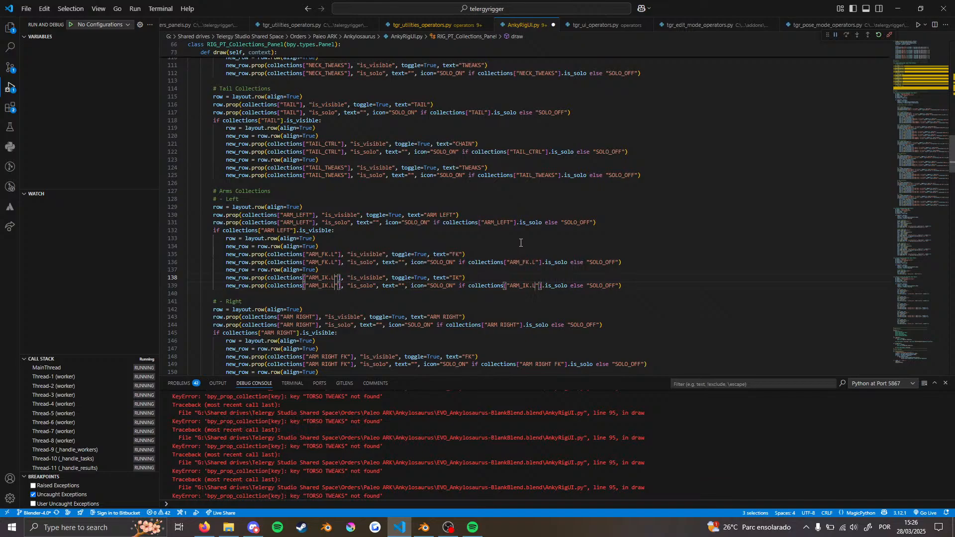
Replace the space with an underscore in ARM RIGHT throughout the right arm's two header rows, making it ARM_RIGHT
key(Escape)
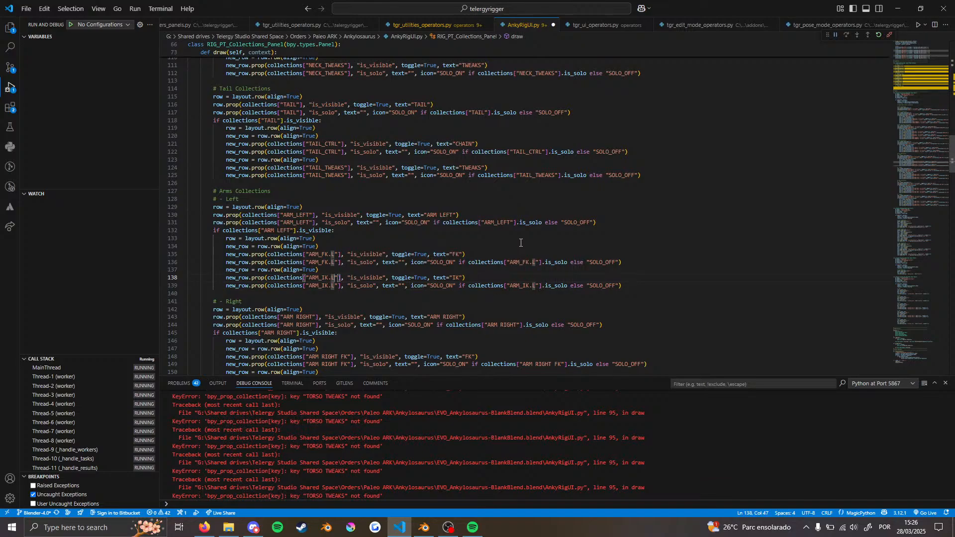
scroll(343, 239, down, 4)
click(285, 217)
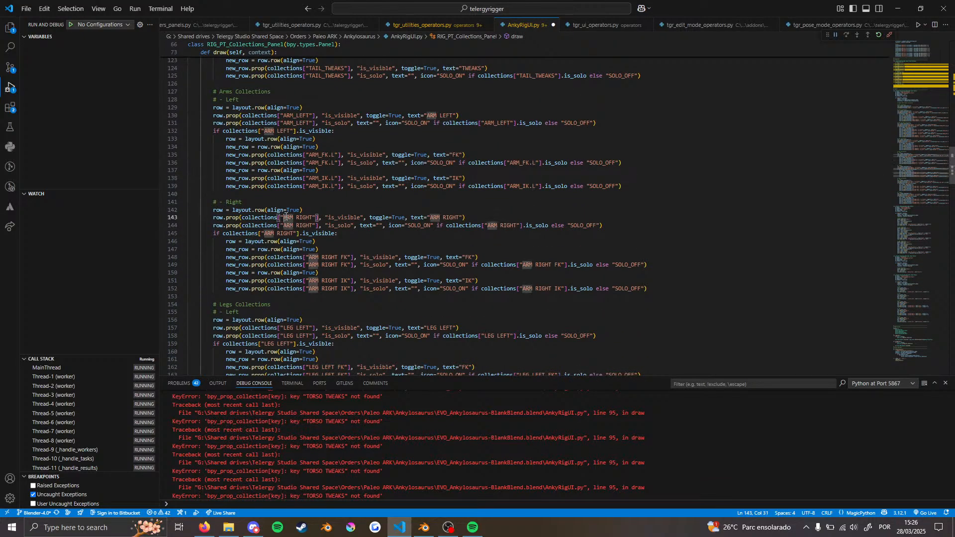
key(shift+Right)
key(shift+Right)
key(shift+Right)
key(shift+Right)
key(shift+Right)
key(shift+Right)
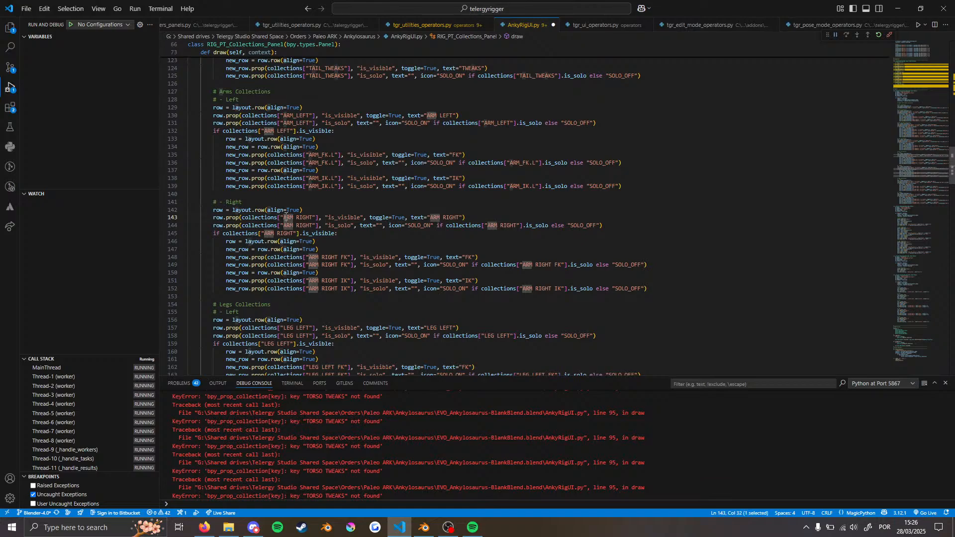
key(shift+Right)
key(shift+Right)
key(shift+Right)
key(ctrl+d)
key(ctrl+d)
key(ctrl+d)
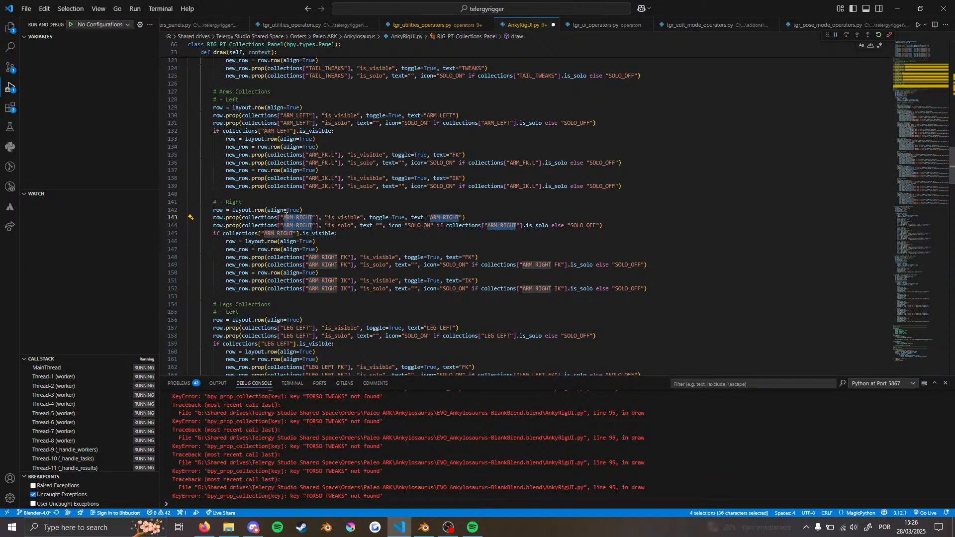
key(Left)
key(Left)
key(Right)
key(Right)
key(Right)
key(Right)
key(Delete)
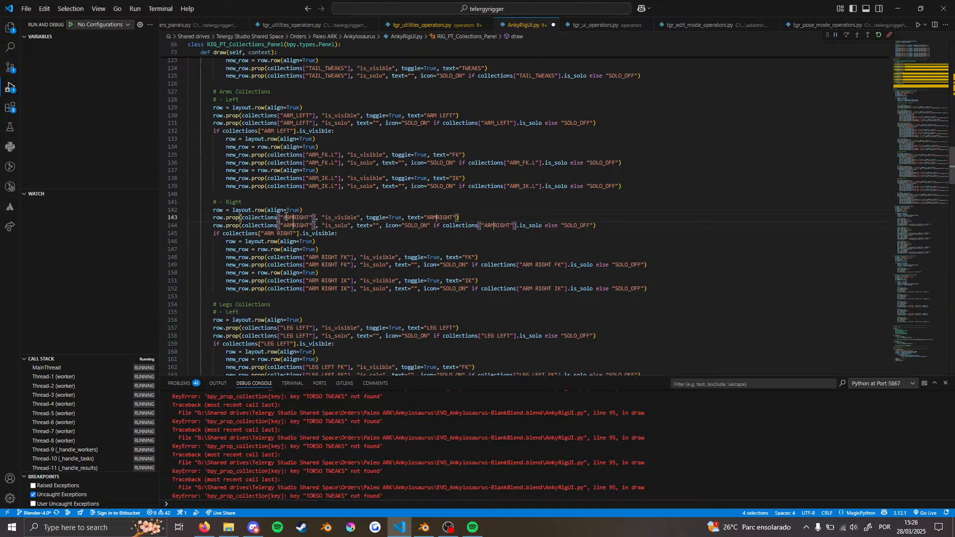
text(_)
key(Escape)
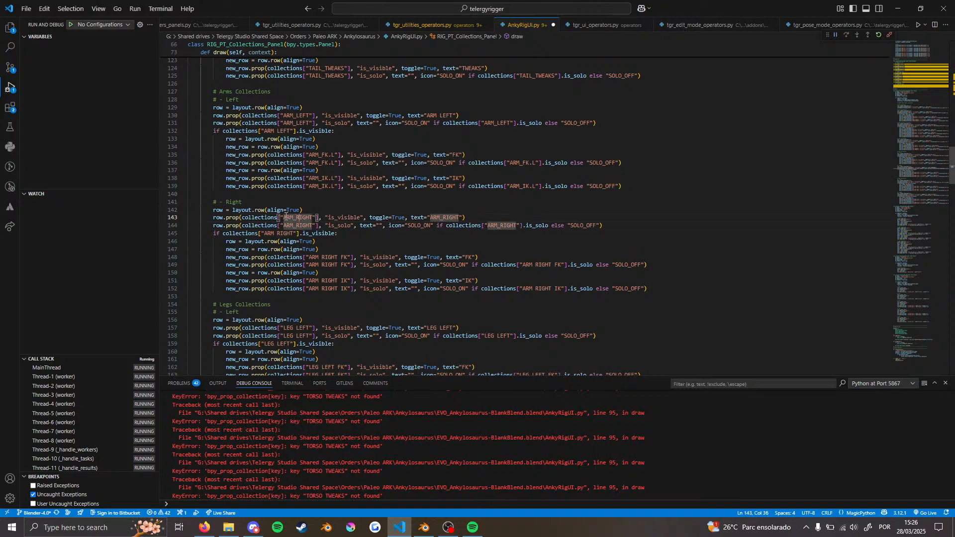
Restore the right arm button's display text to ARM RIGHT
key(Right)
key(Right)
key(BackSpace)
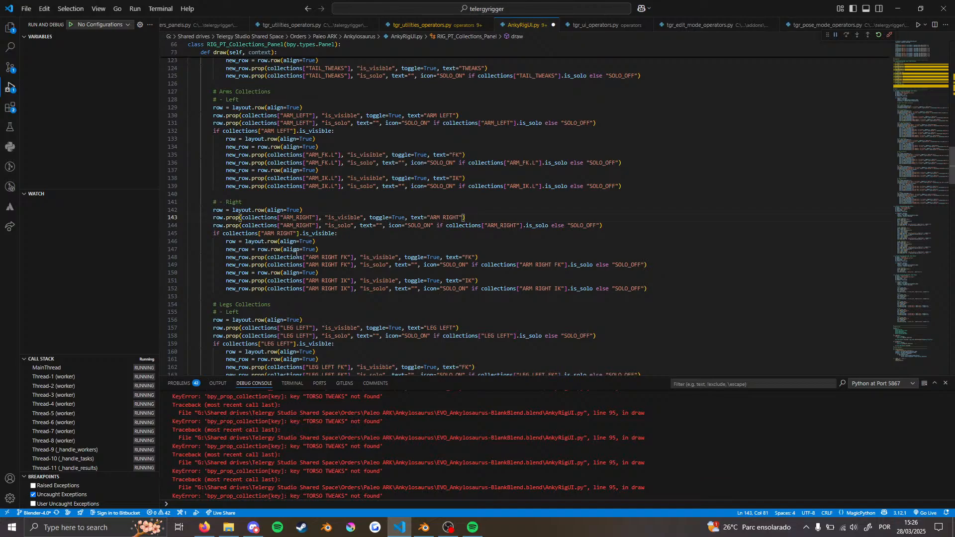
Rename the collection in the right arm's is_visible condition to ARM_RIGHT
scroll(297, 254, down, 1)
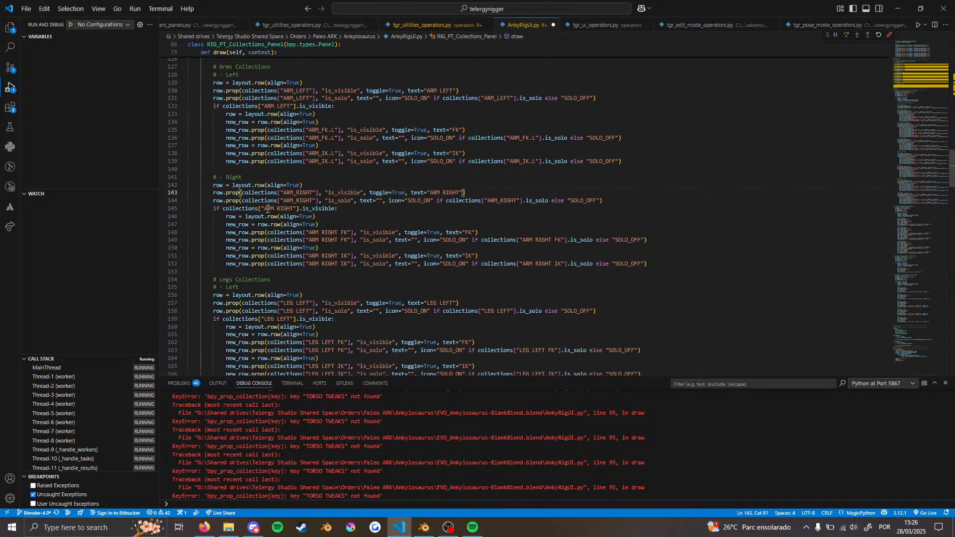
drag(267, 210, 294, 209)
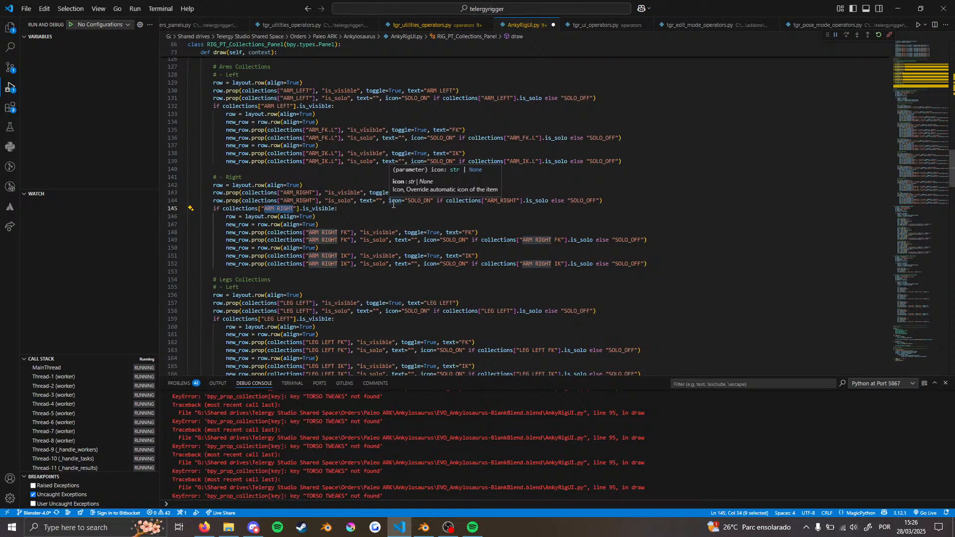
key(Left)
key(Right)
key(Delete)
text(_)
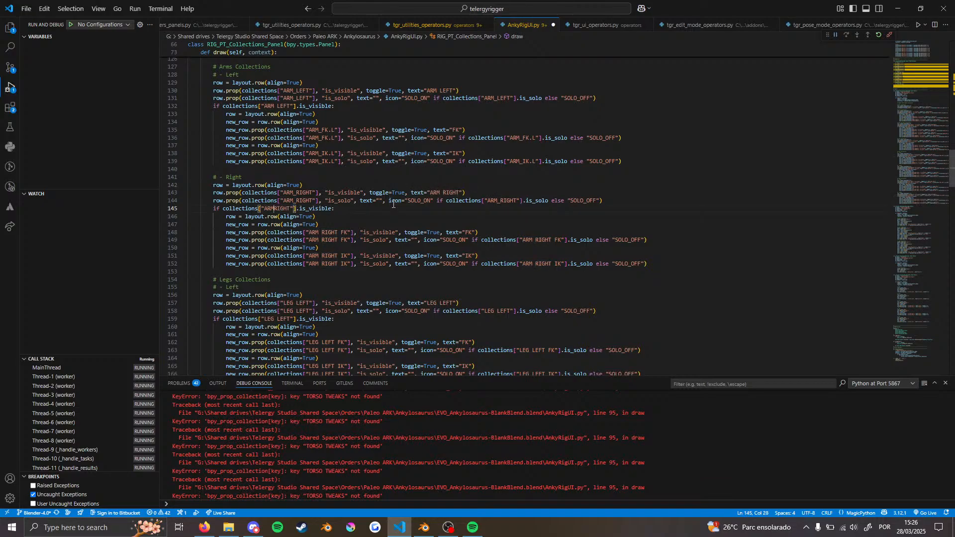
key(Left)
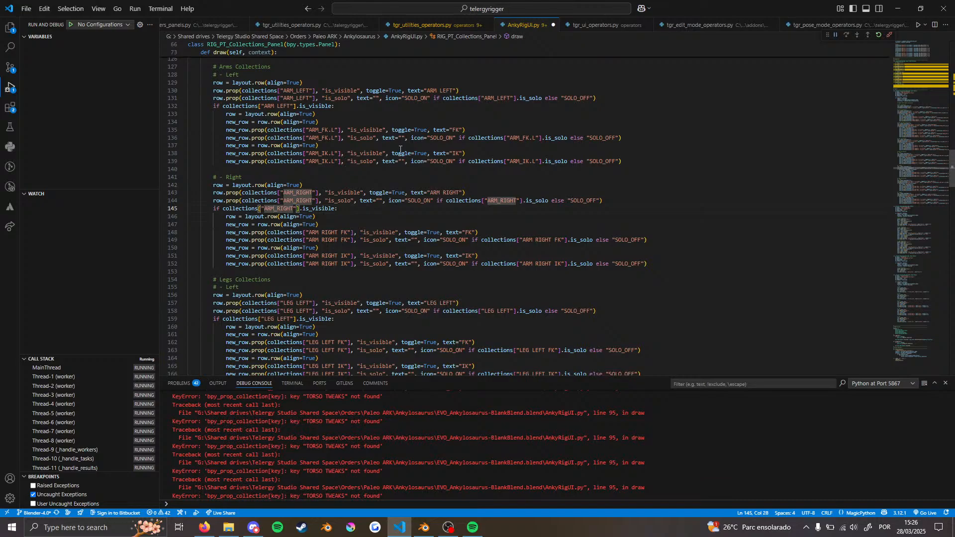
scroll(400, 149, up, 3)
scroll(303, 174, up, 1)
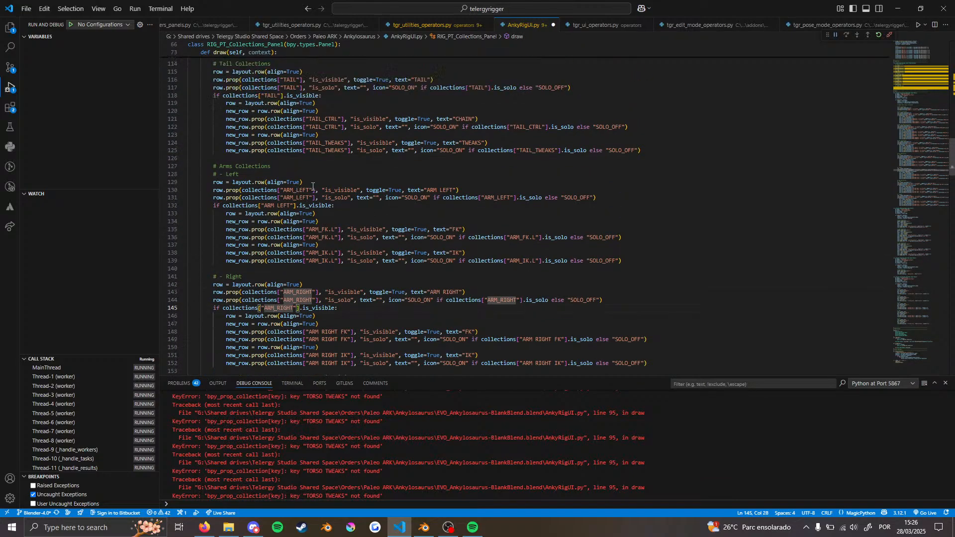
click(315, 191)
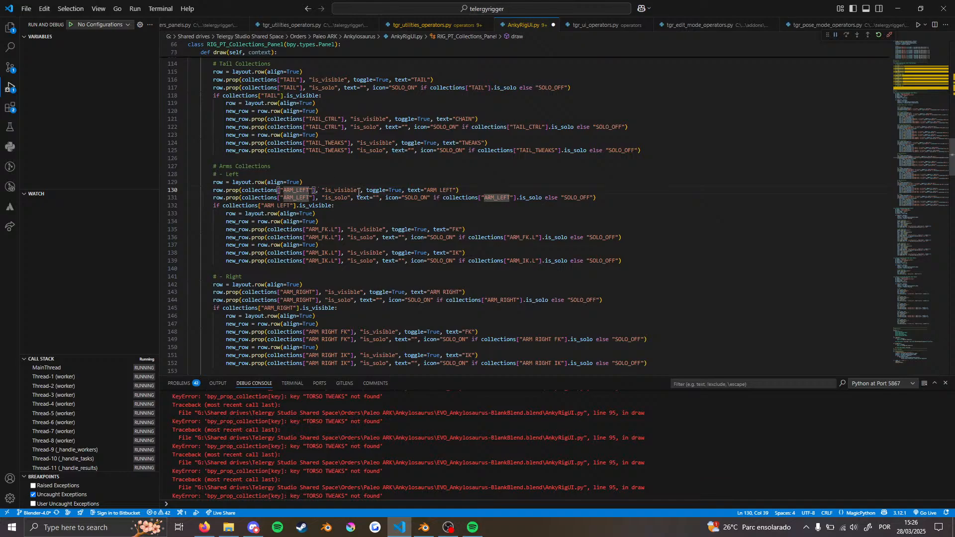
key(BackSpace)
key(BackSpace)
key(BackSpace)
key(BackSpace)
key(BackSpace)
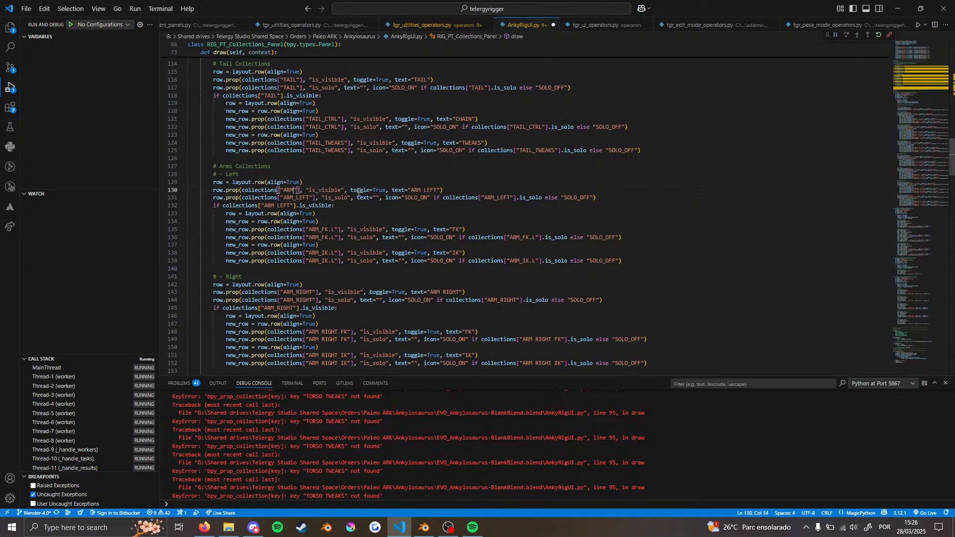
text(.L)
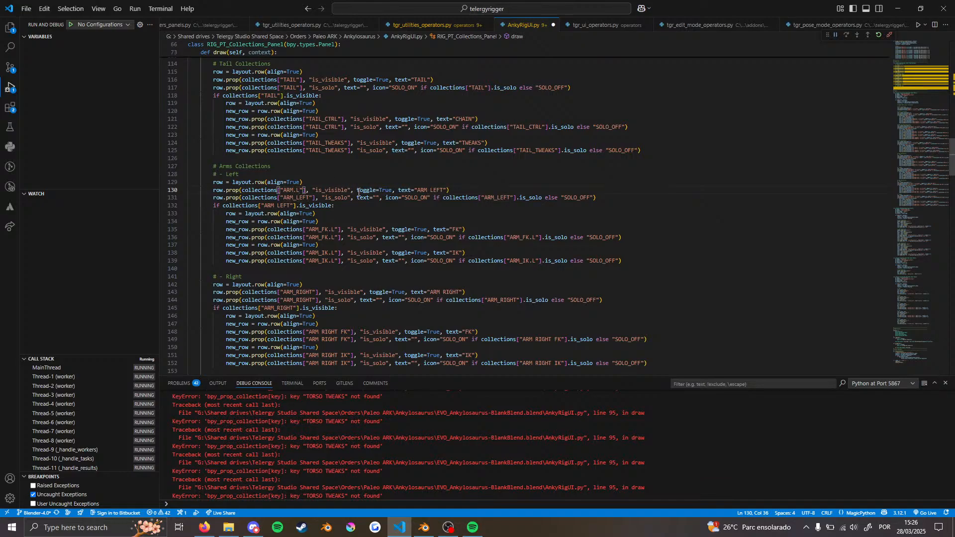
key(BackSpace)
key(BackSpace)
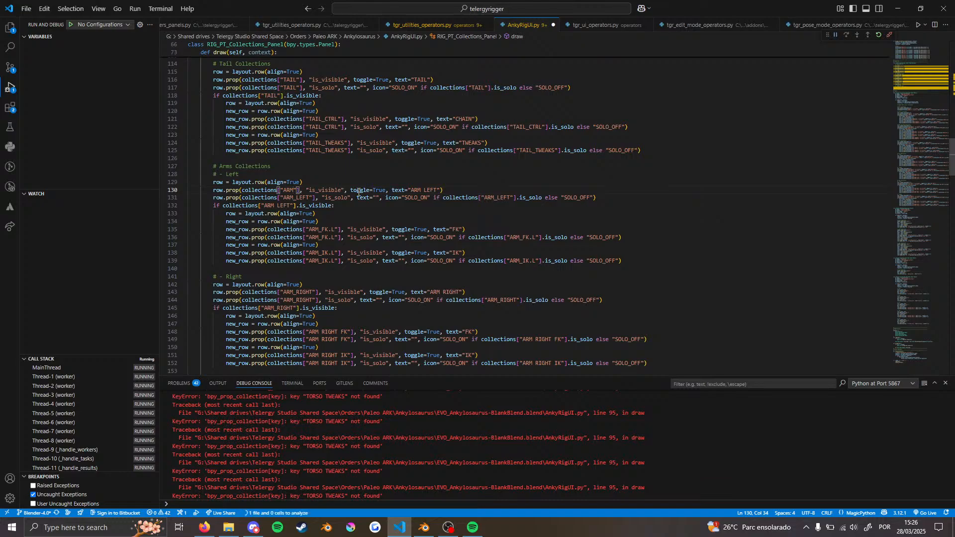
text(_LEFT)
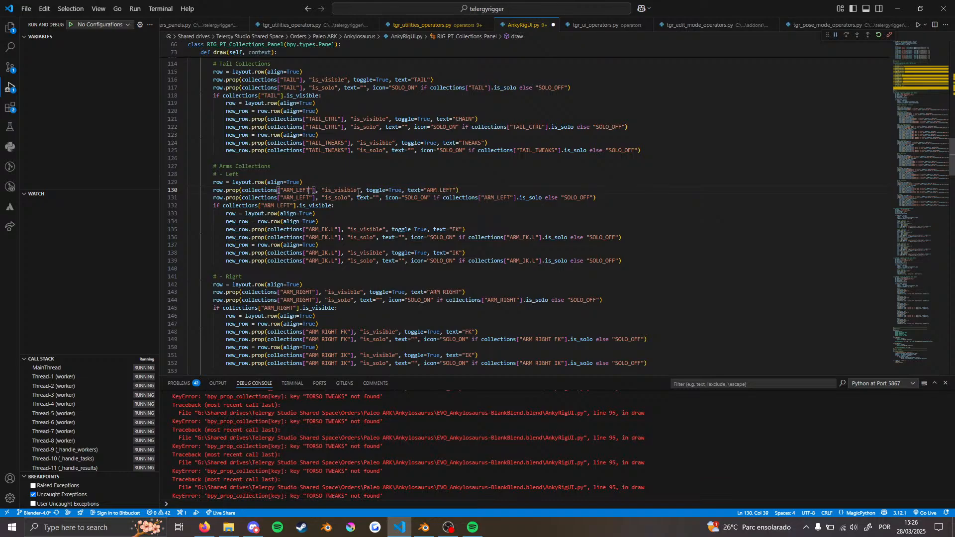
Replace all three ARM_LEFT collection references in the left arm's header rows with ARM.L
key(shift+Left)
key(shift+Left)
key(shift+Left)
key(shift+Left)
key(shift+Left)
key(shift+Left)
key(shift+Left)
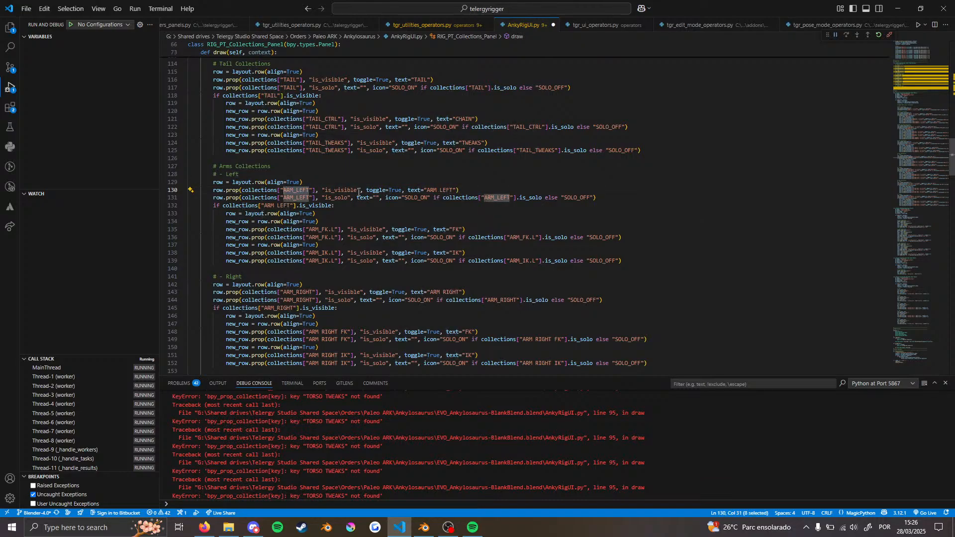
key(ctrl+d)
key(ctrl+d)
text(ARM.L)
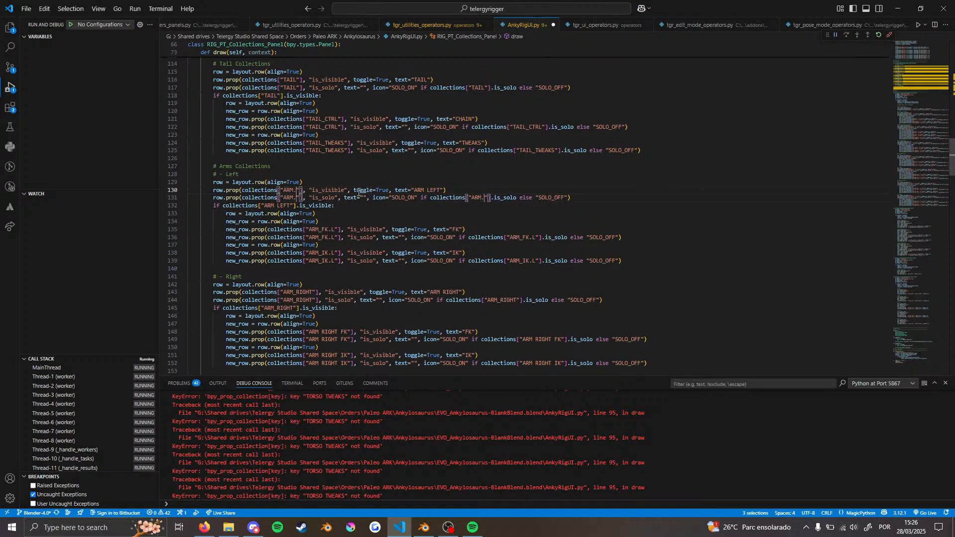
key(Escape)
Replace all ARM_RIGHT collection references in the right arm's header rows and is_visible condition with ARM.R
key(Down)
key(Down)
key(Down)
key(Down)
key(Down)
key(Down)
key(Down)
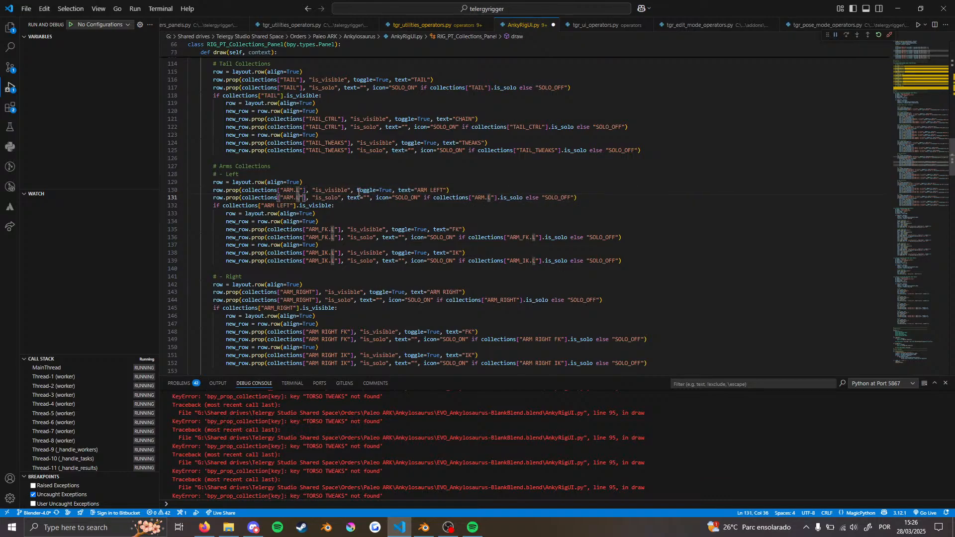
key(Down)
key(Down)
key(Down)
key(Down)
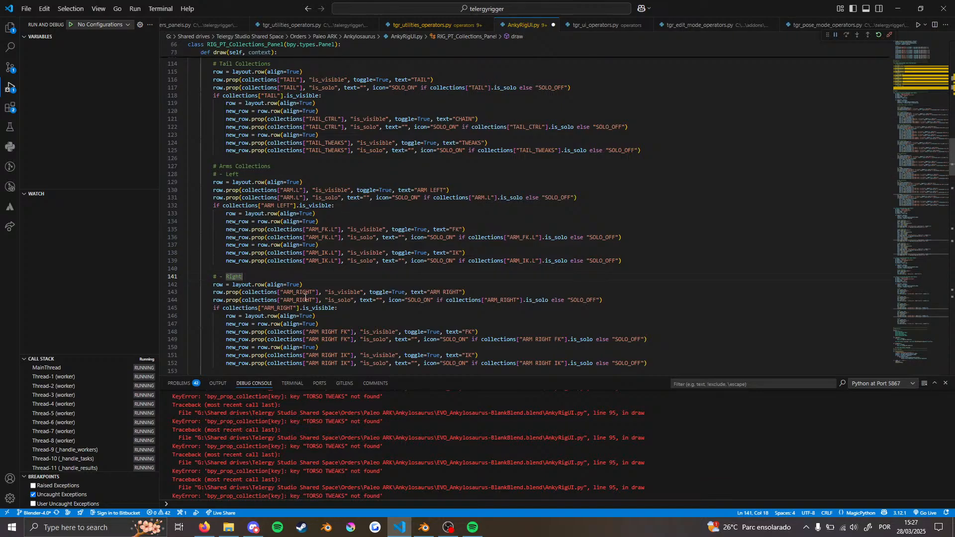
drag(312, 292, 297, 293)
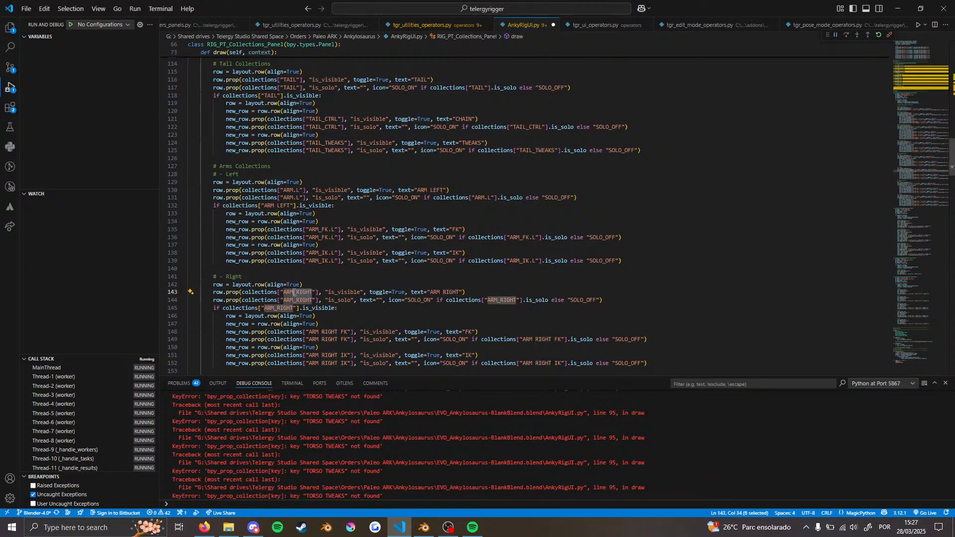
key(shift+Left)
key(shift+Left)
key(shift+Left)
key(ctrl+shift+l)
text(ARM.R)
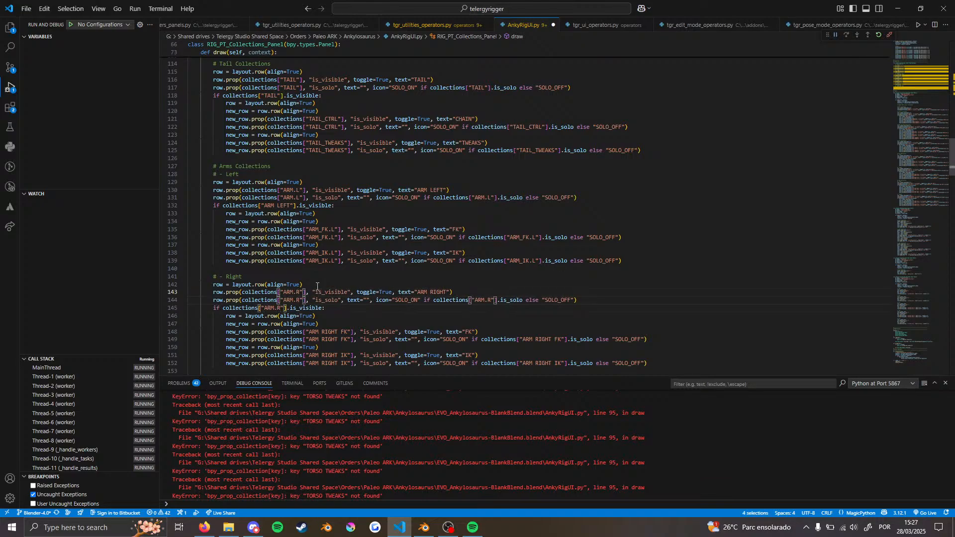
scroll(317, 287, down, 1)
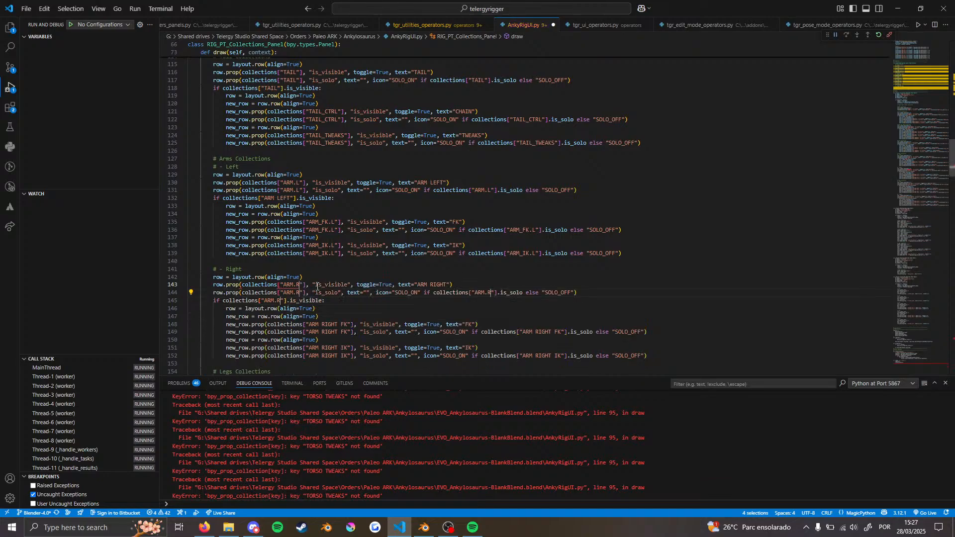
key(Escape)
Change the collection name in the left arm's is_visible condition to ARM.L
key(Up)
key(Up)
key(Up)
key(Up)
key(Up)
key(Up)
key(Up)
key(Up)
key(Up)
key(Up)
key(Up)
key(Up)
key(Up)
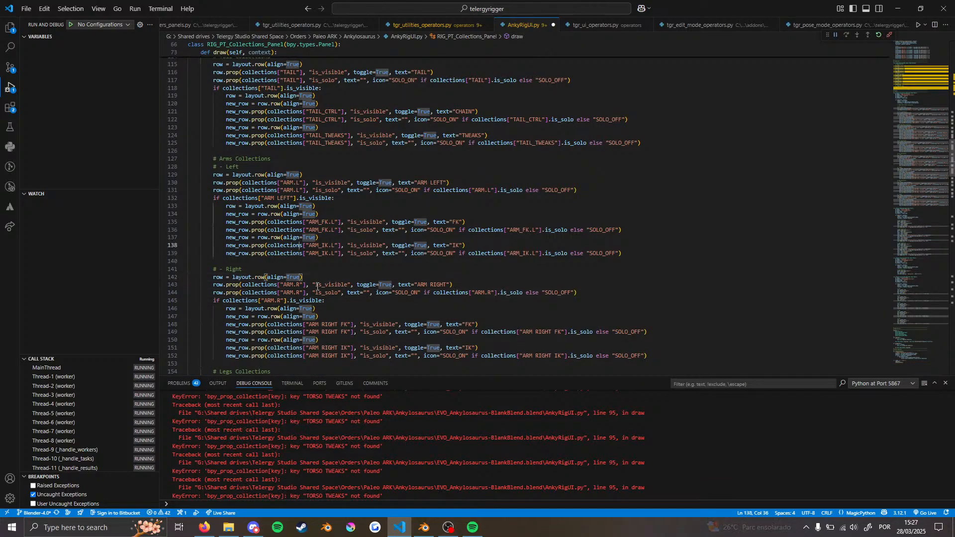
key(Down)
key(Left)
key(Down)
key(Left)
key(Left)
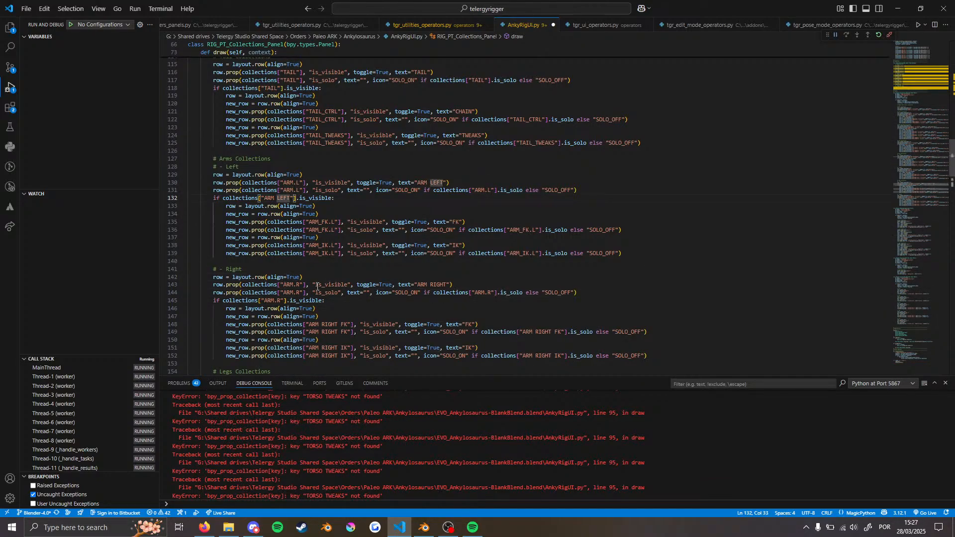
key(BackSpace)
key(BackSpace)
key(BackSpace)
key(BackSpace)
key(BackSpace)
text(.L)
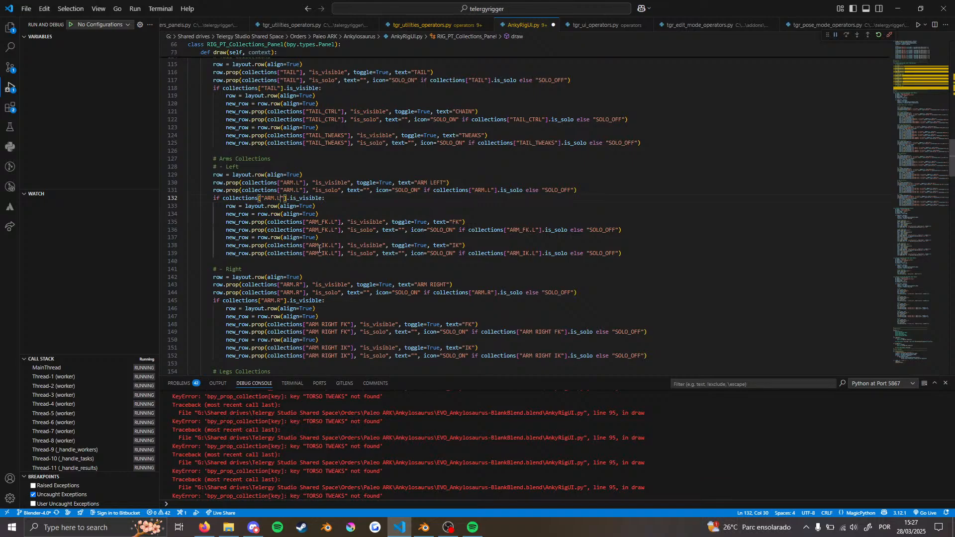
Replace the RIGHT FK suffix in the arm and leg collection references, making them ARM_FK.R and LEG_FK.R
scroll(313, 193, down, 3)
scroll(302, 148, down, 3)
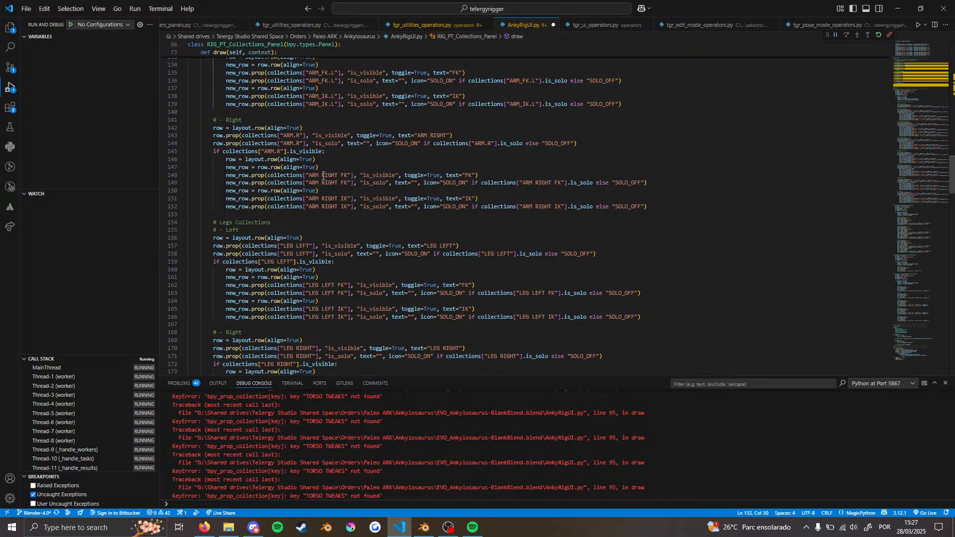
drag(320, 175, 349, 175)
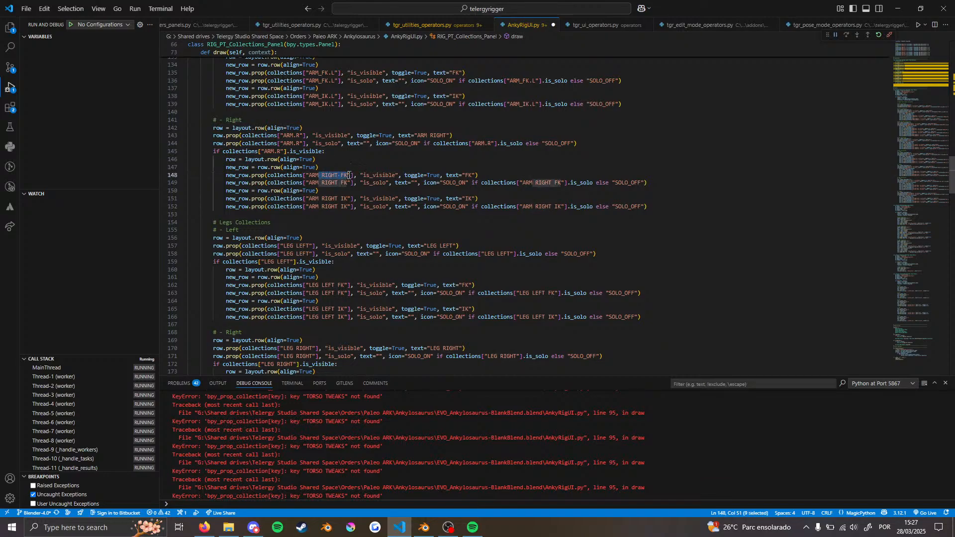
key(ctrl+d)
key(ctrl+d)
key(ctrl+d)
key(ctrl+d)
key(ctrl+d)
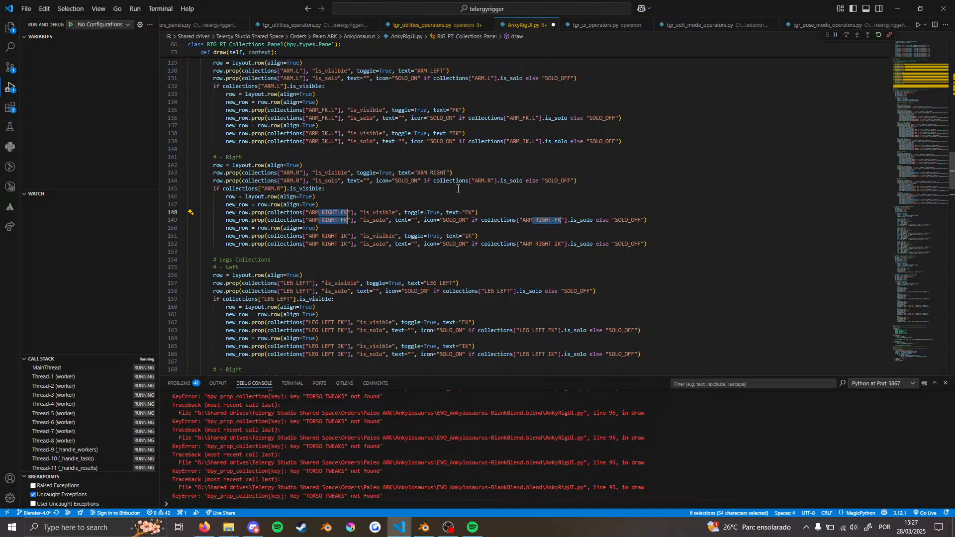
scroll(458, 189, down, 4)
key(BackSpace)
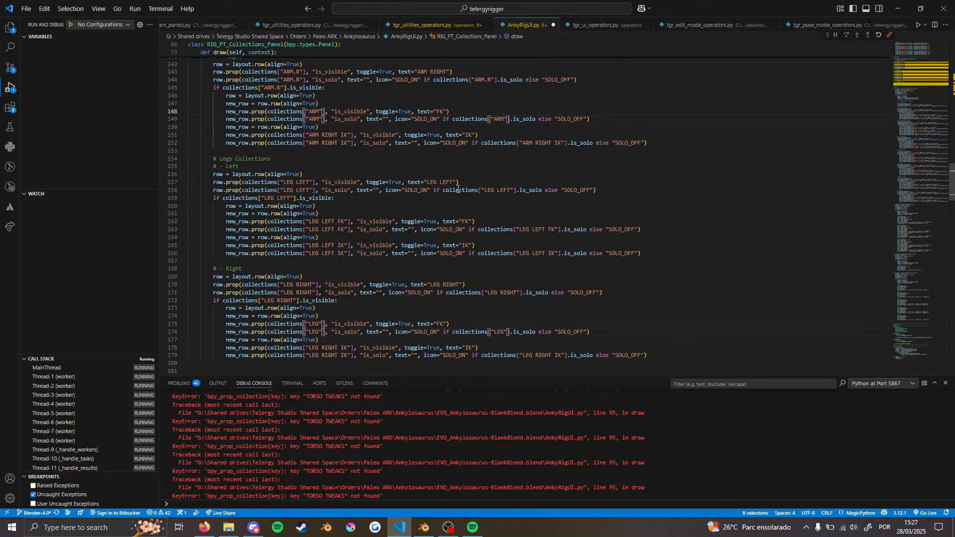
text(_FK.R)
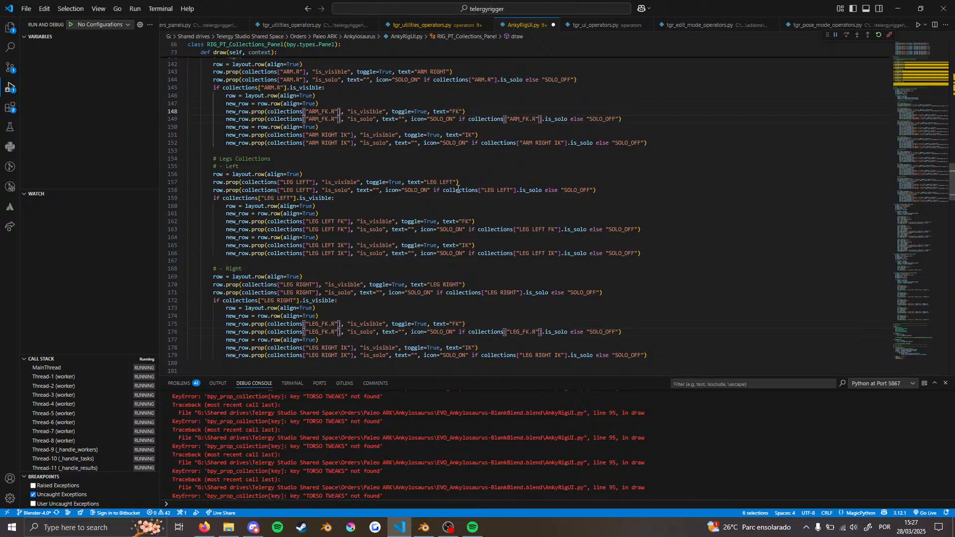
key(Escape)
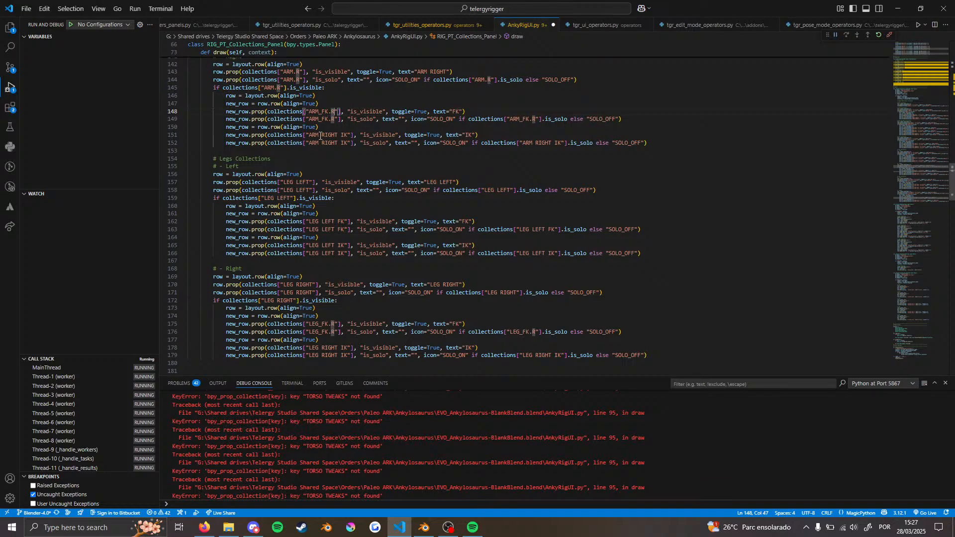
Replace the RIGHT IK suffix in the right arm and leg collection references, making them ARM_IK.R and LEG_IK.R
drag(321, 135, 348, 137)
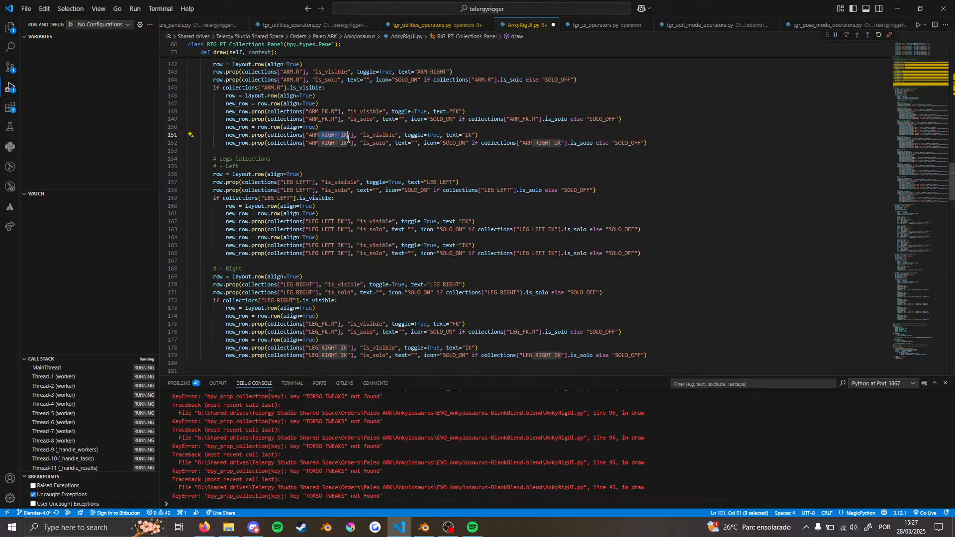
key(ctrl+d)
key(ctrl+d)
key(ctrl+d)
key(ctrl+d)
key(ctrl+d)
scroll(559, 182, up, 3)
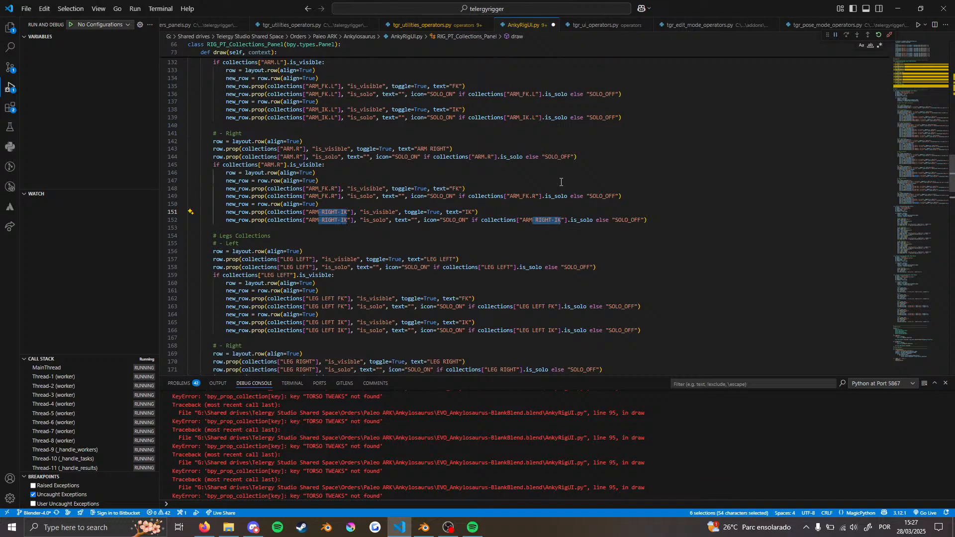
key(BackSpace)
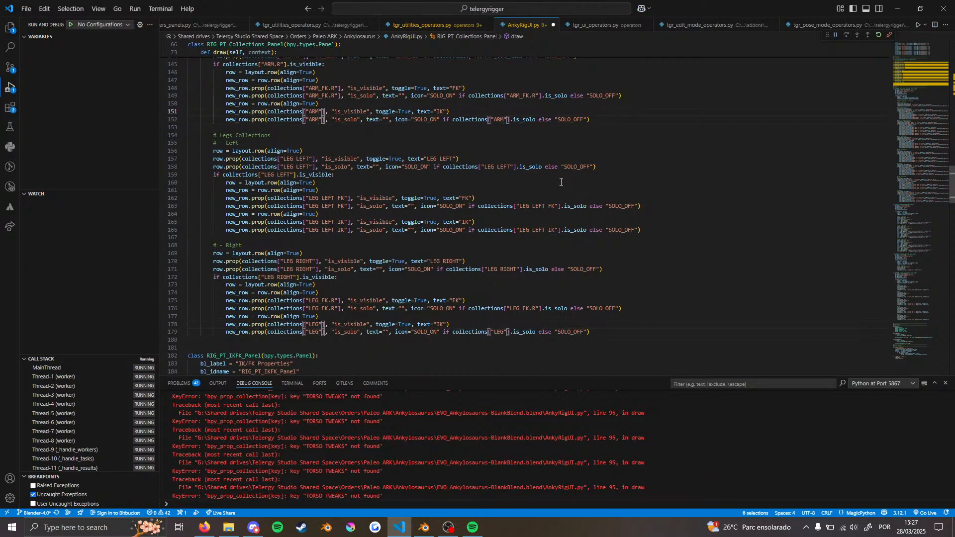
text(_IK)
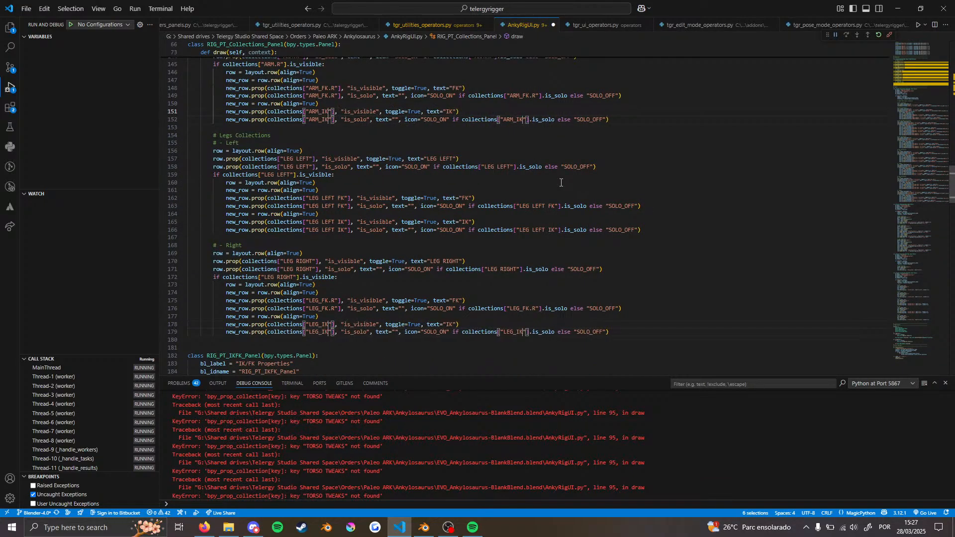
text(.R)
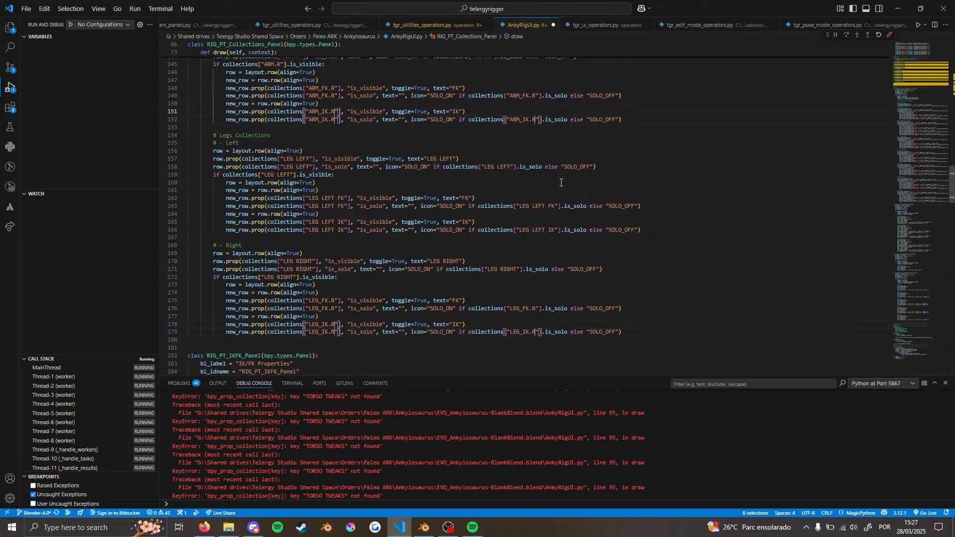
key(Escape)
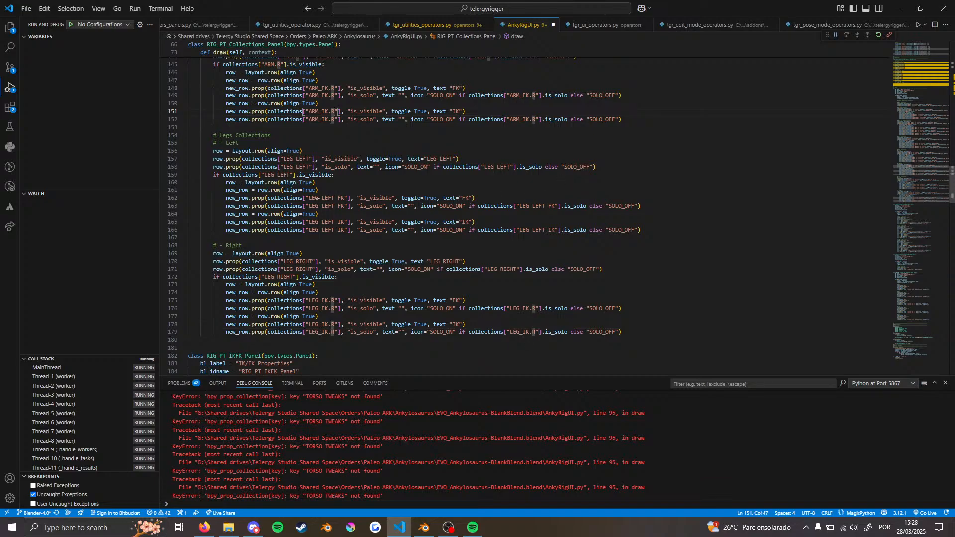
drag(319, 197, 339, 198)
key(ctrl+d)
key(ctrl+d)
key(ctrl+d)
key(ctrl+d)
key(ctrl+d)
key(ctrl+d)
key(ctrl+d)
key(ctrl+d)
key(ctrl+d)
key(ctrl+d)
key(ctrl+d)
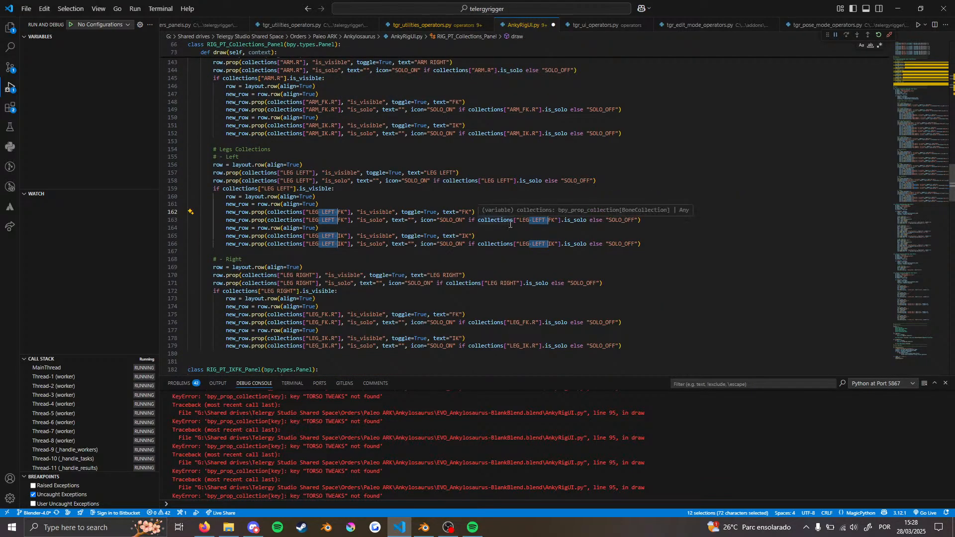
scroll(498, 221, up, 15)
scroll(508, 224, up, 10)
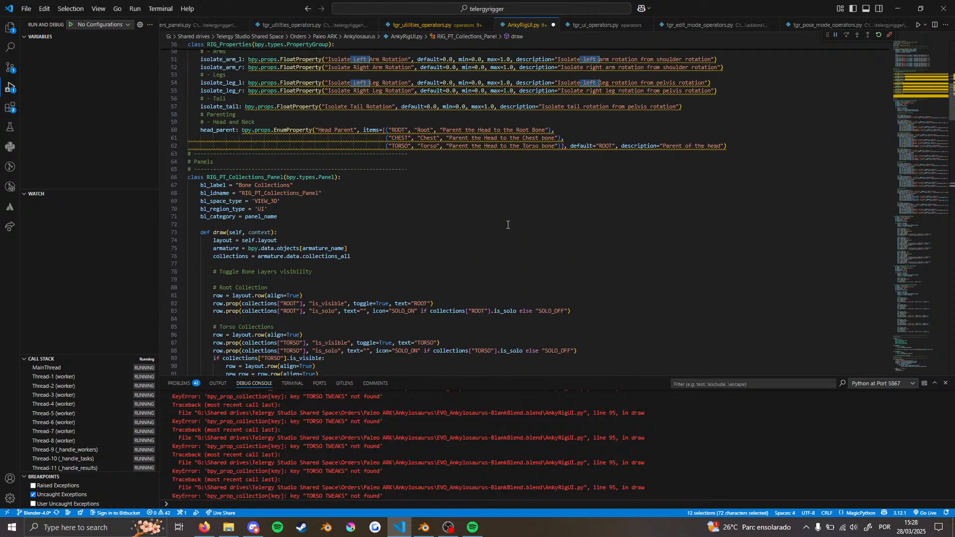
scroll(507, 225, down, 3)
scroll(507, 224, down, 20)
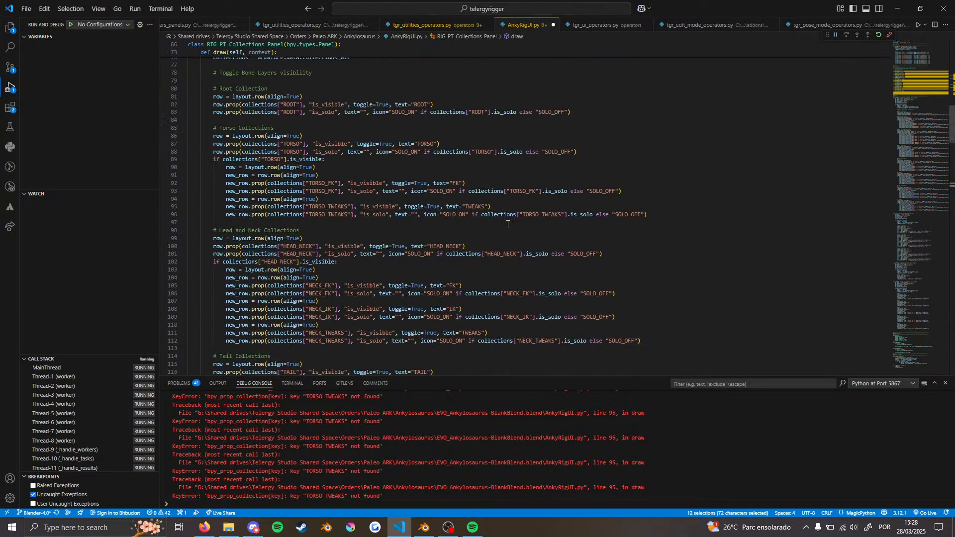
key(Escape)
scroll(504, 226, up, 6)
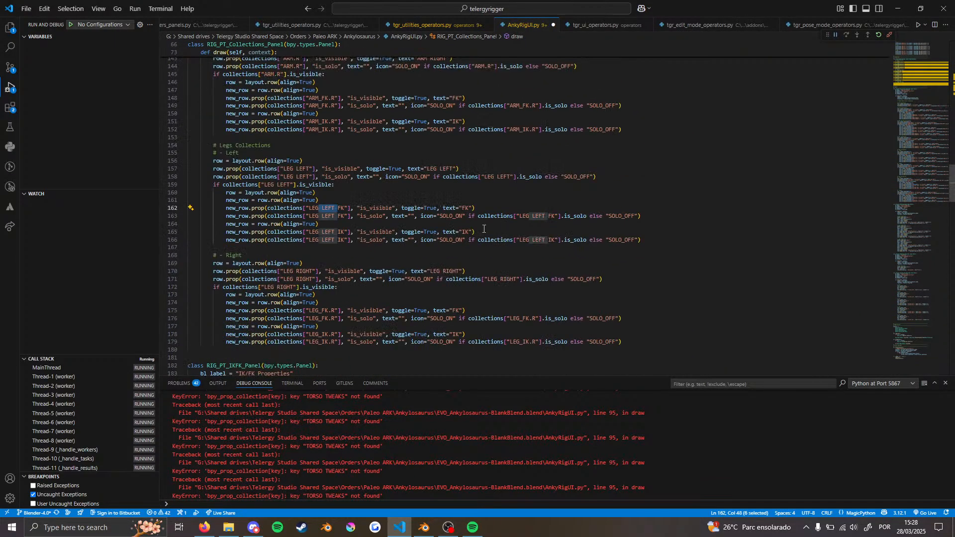
Replace the LEFT FK suffix in the left leg's three FK collection references, making them LEG_FK.L
scroll(331, 293, down, 5)
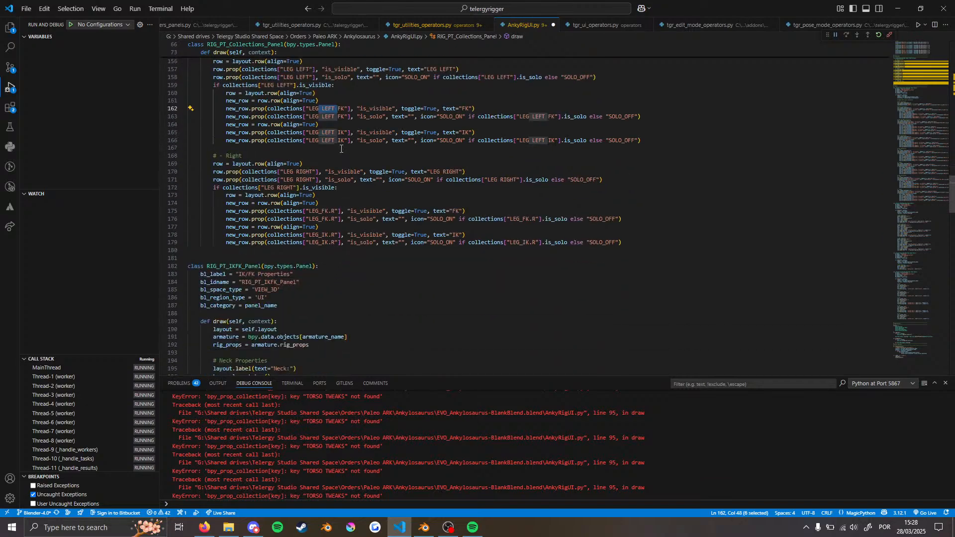
click(319, 109)
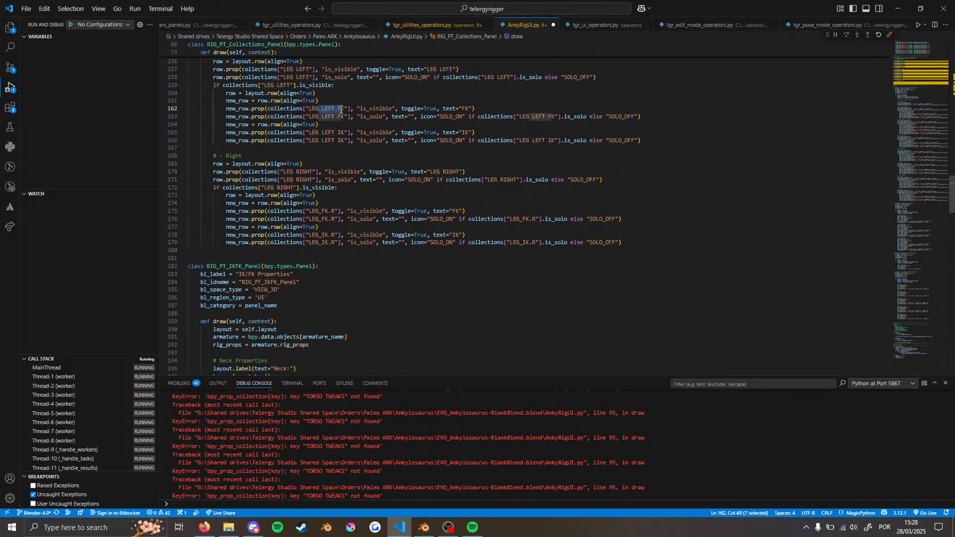
drag(320, 109, 344, 108)
key(ctrl+d)
key(ctrl+d)
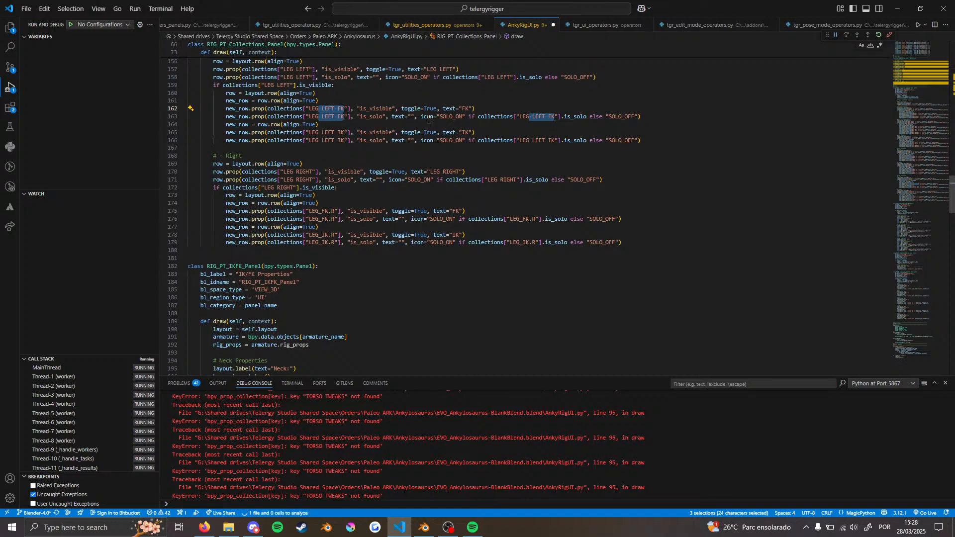
key(BackSpace)
text(_FK.L)
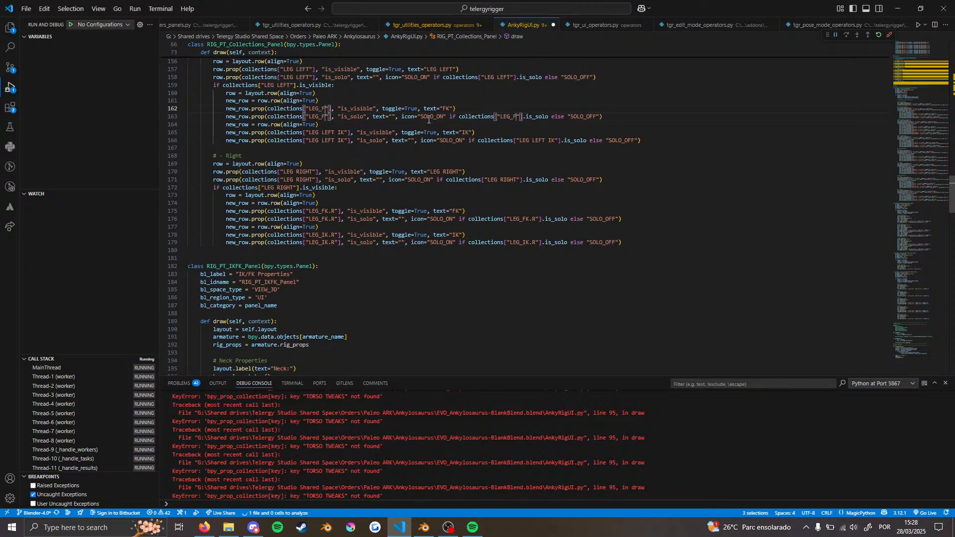
key(Escape)
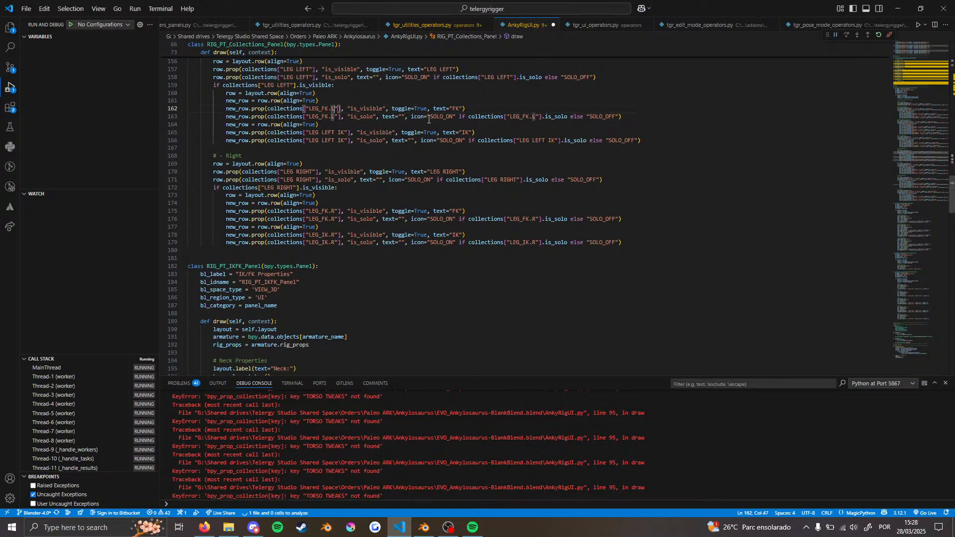
Replace the LEFT IK suffix in the left leg's three IK collection references with _IK
click(319, 133)
shift+click(346, 132)
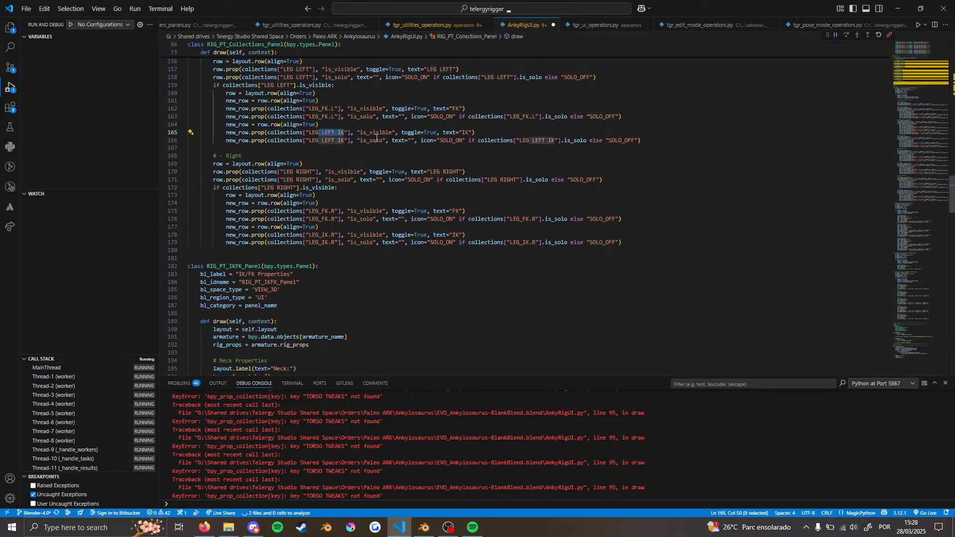
key(ctrl+d)
key(ctrl+d)
text(_IK)
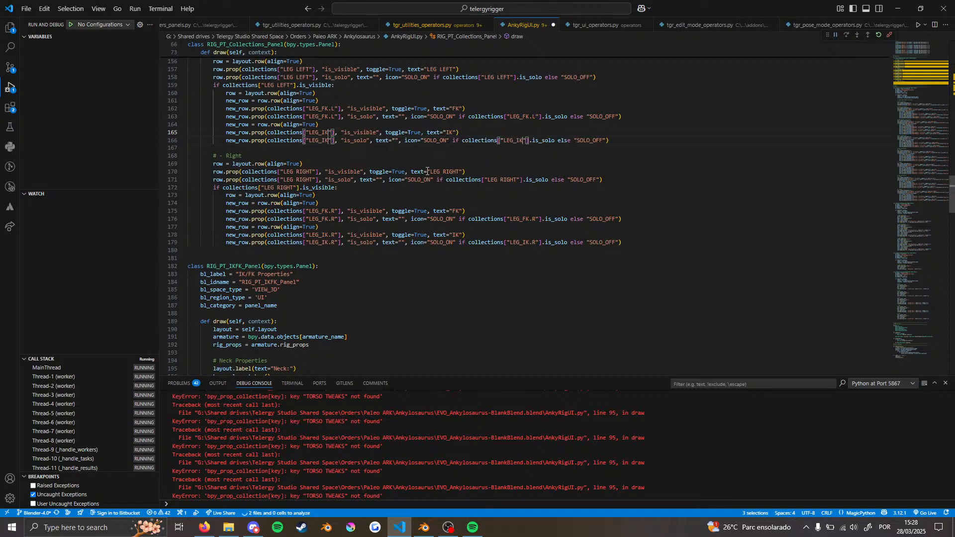
Append ".L" to the left leg IK collection keys so they read LEG_IK.L, and save AnkyRigUI.py
text(.L)
key(Escape)
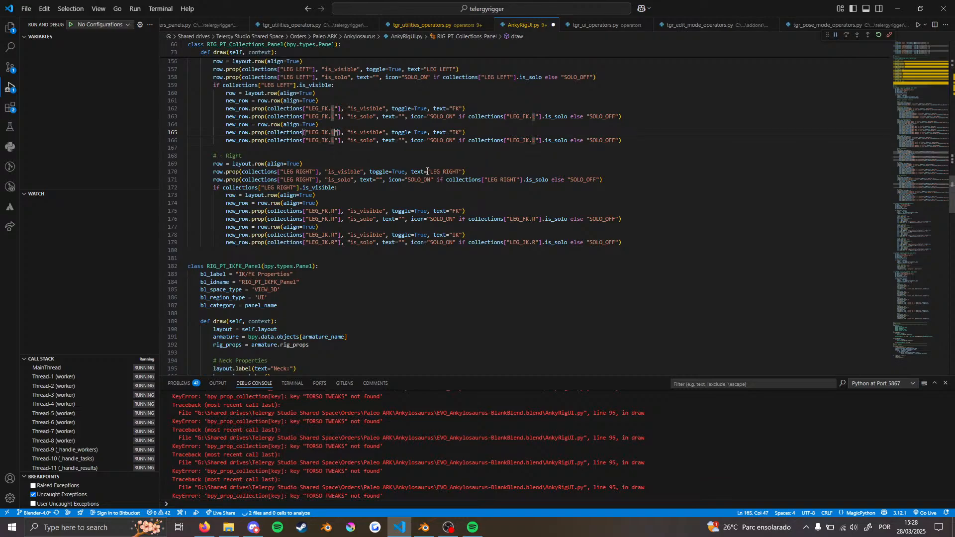
scroll(425, 189, up, 2)
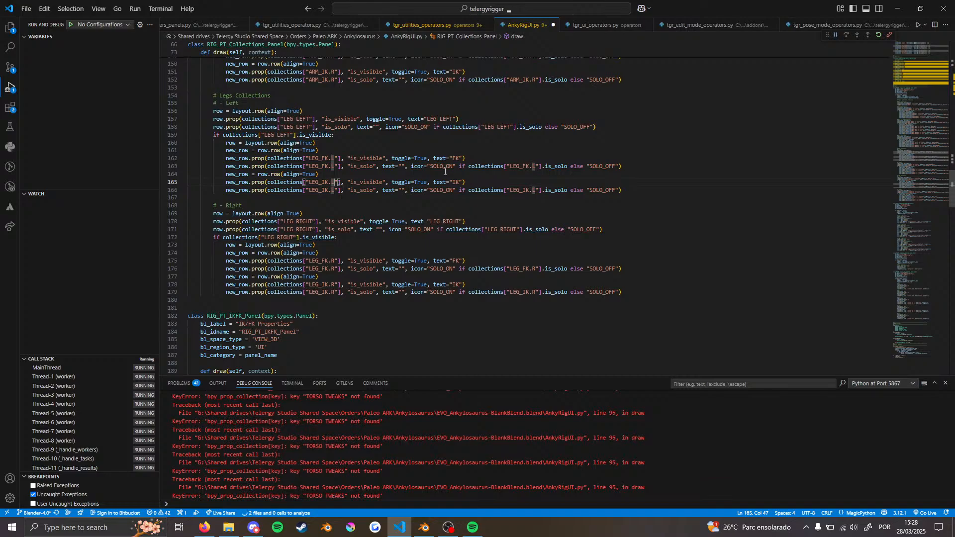
Switch to Blender, reload the externally modified AnkyRigUI.py from disk and run the script
key(alt+Tab)
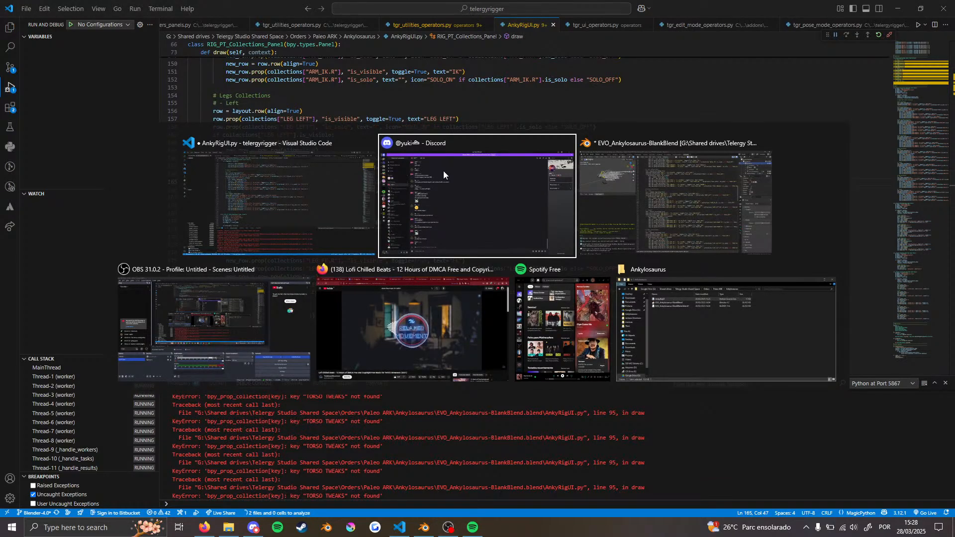
key(alt+Tab)
key(Escape)
key(alt+Tab)
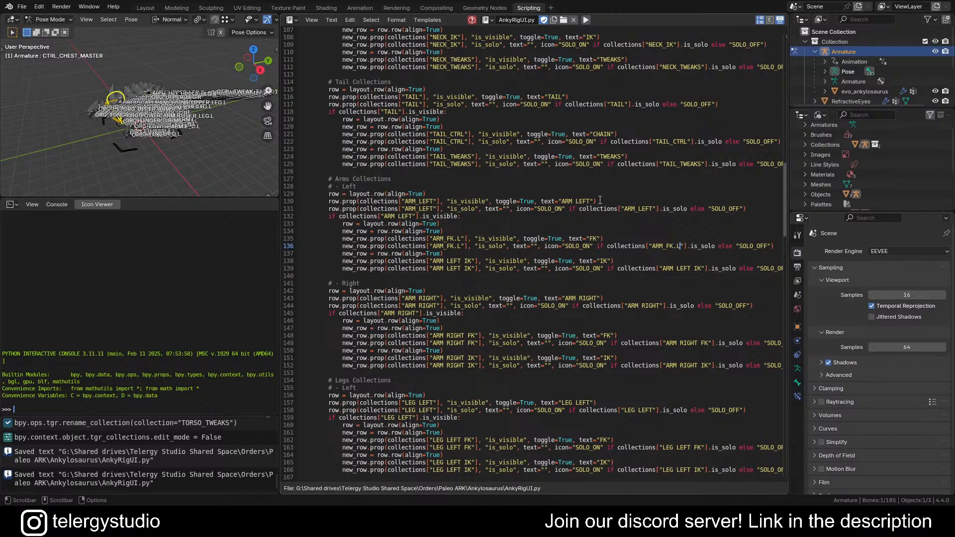
click(448, 173)
click(472, 20)
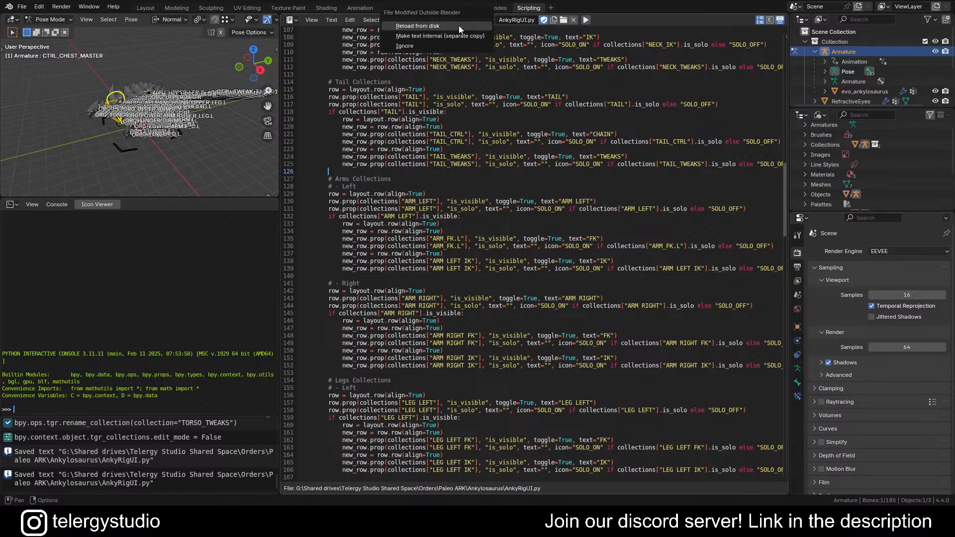
click(454, 25)
click(579, 20)
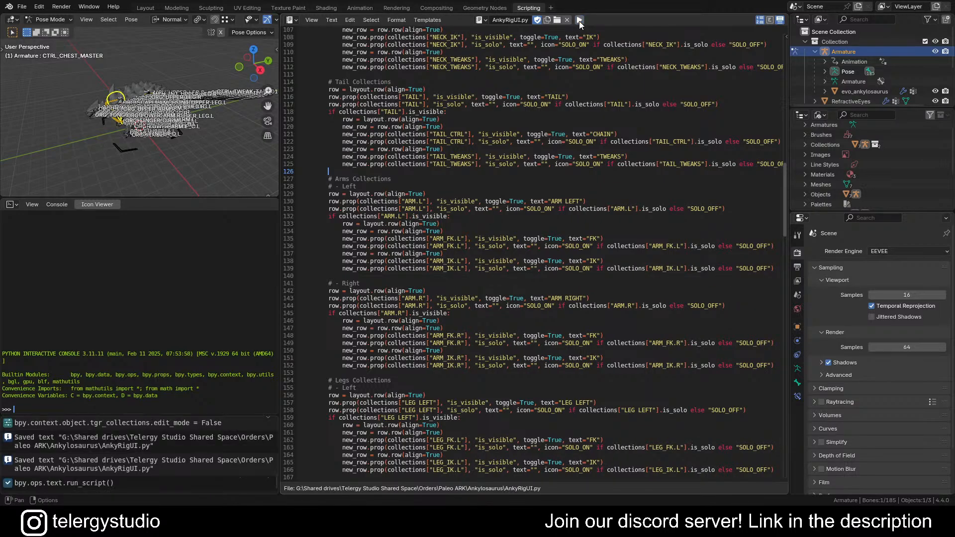
Show the Ankylosaurus Rig UI in the Layout workspace and examine the armature from the head to the tail tip
click(145, 8)
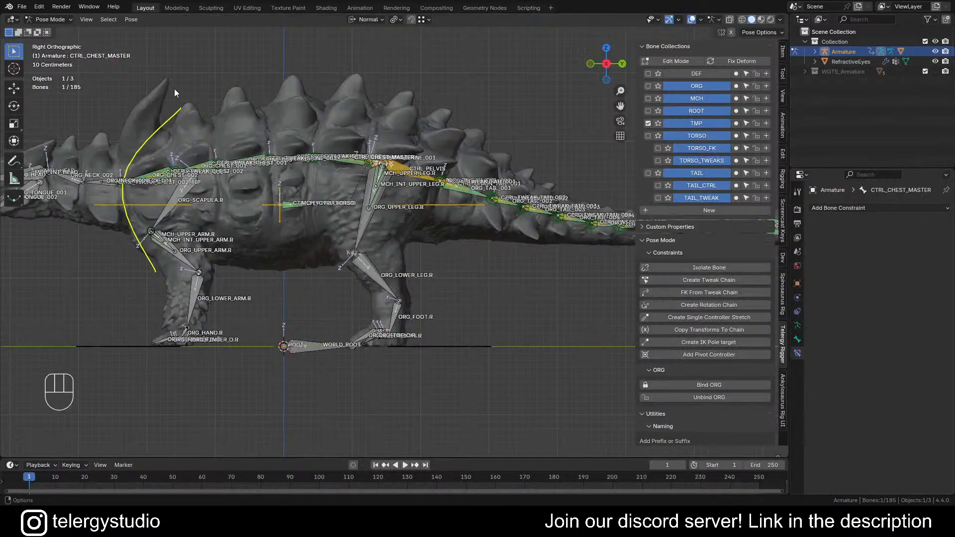
click(783, 393)
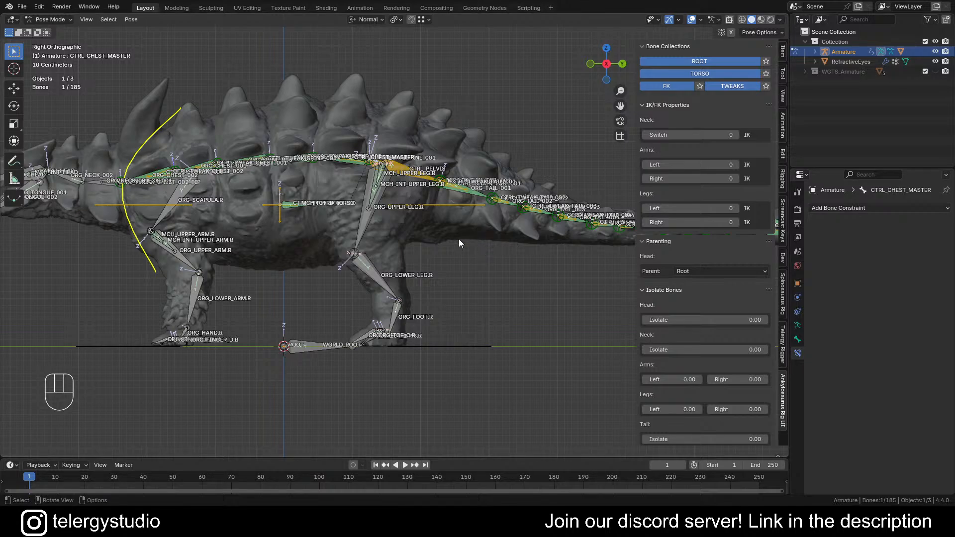
shift+middle_drag(398, 215, 428, 221)
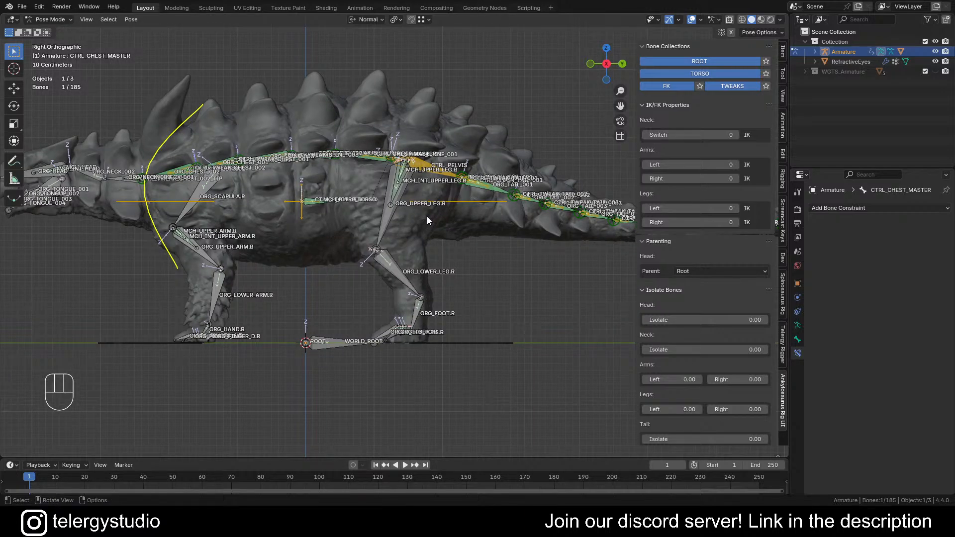
scroll(429, 212, down, 1)
shift+middle_drag(419, 251, 494, 287)
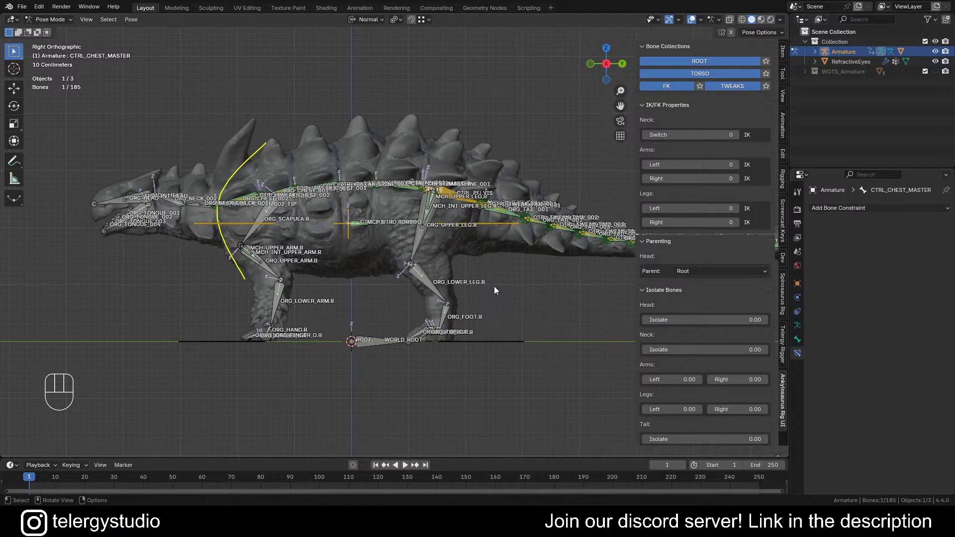
shift+middle_drag(378, 210, 306, 234)
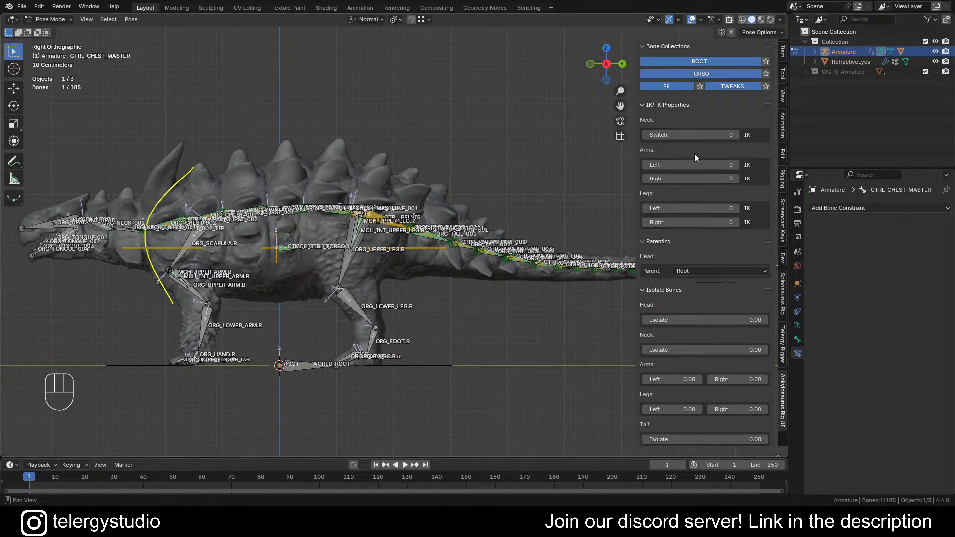
shift+middle_drag(423, 228, 460, 207)
scroll(393, 191, up, 2)
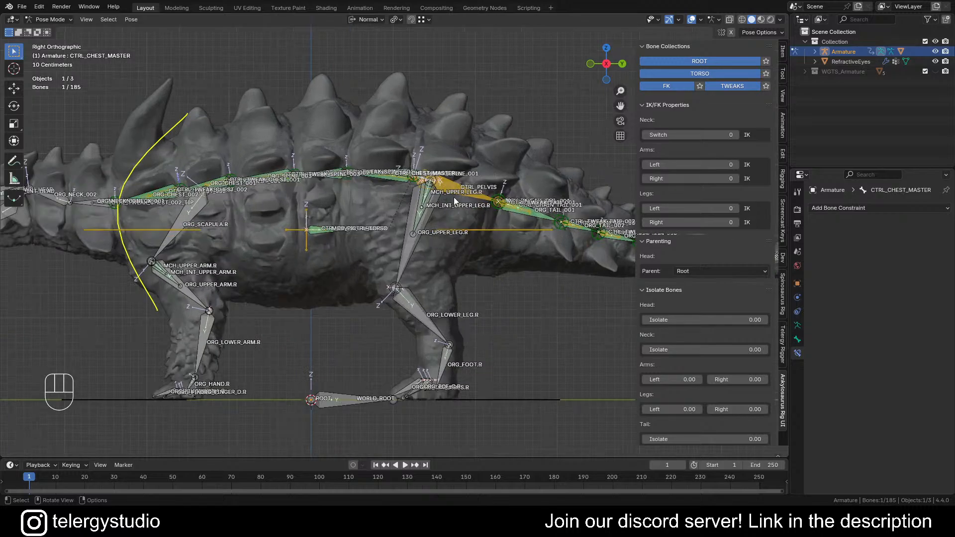
shift+middle_drag(393, 189, 205, 215)
scroll(490, 160, down, 1)
scroll(481, 229, up, 1)
scroll(482, 231, down, 1)
scroll(261, 221, down, 1)
shift+middle_drag(358, 241, 309, 252)
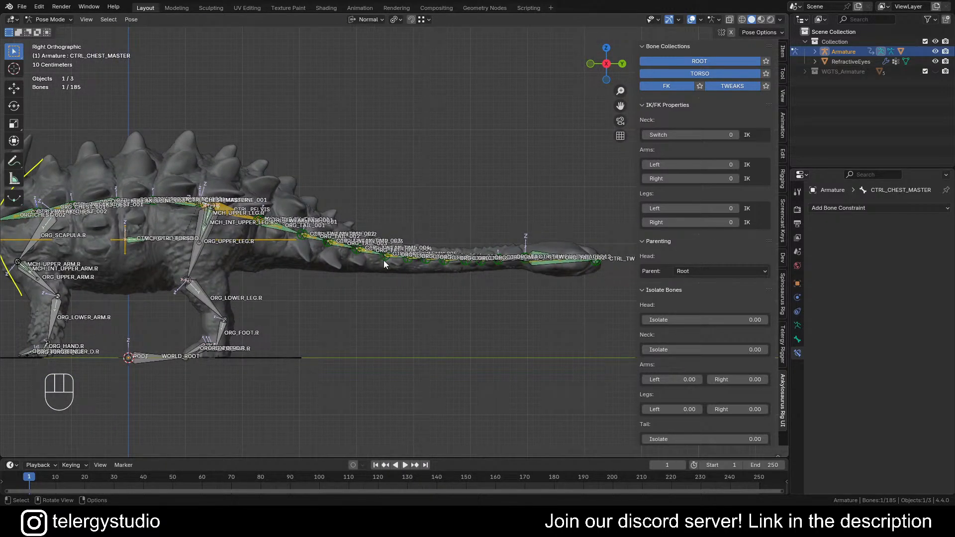
shift+middle_drag(210, 239, 473, 238)
scroll(273, 205, up, 2)
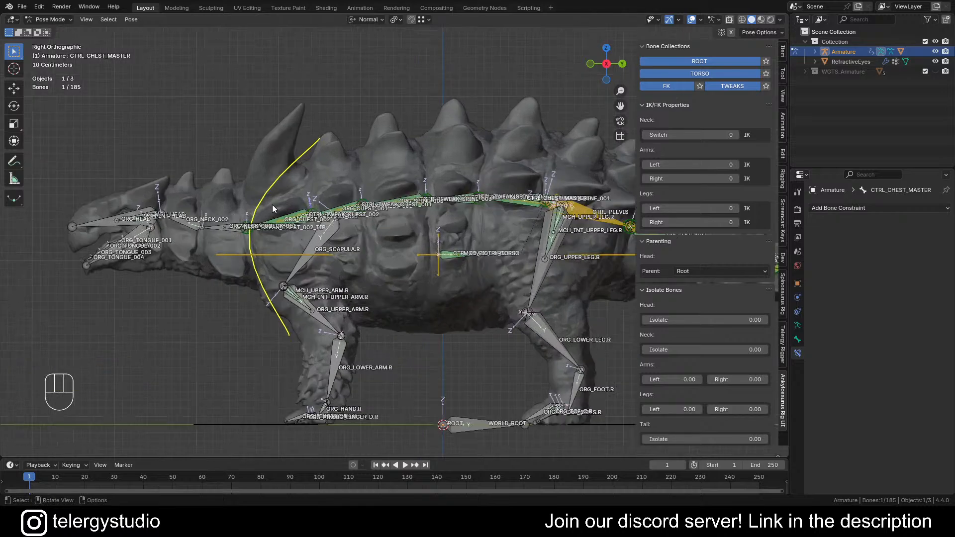
Select the bones ORG_NECK_001, ORG_NECK_002 and ORG_HEAD together
scroll(272, 206, up, 3)
shift+middle_drag(273, 236, 446, 222)
scroll(382, 227, up, 5)
scroll(368, 227, down, 1)
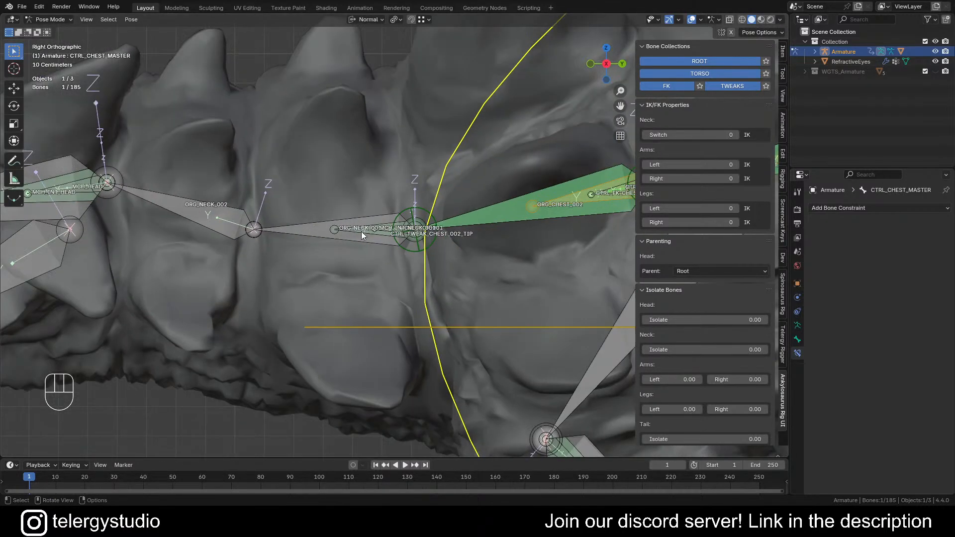
shift+middle_drag(361, 234, 456, 222)
click(432, 213)
scroll(420, 198, down, 1)
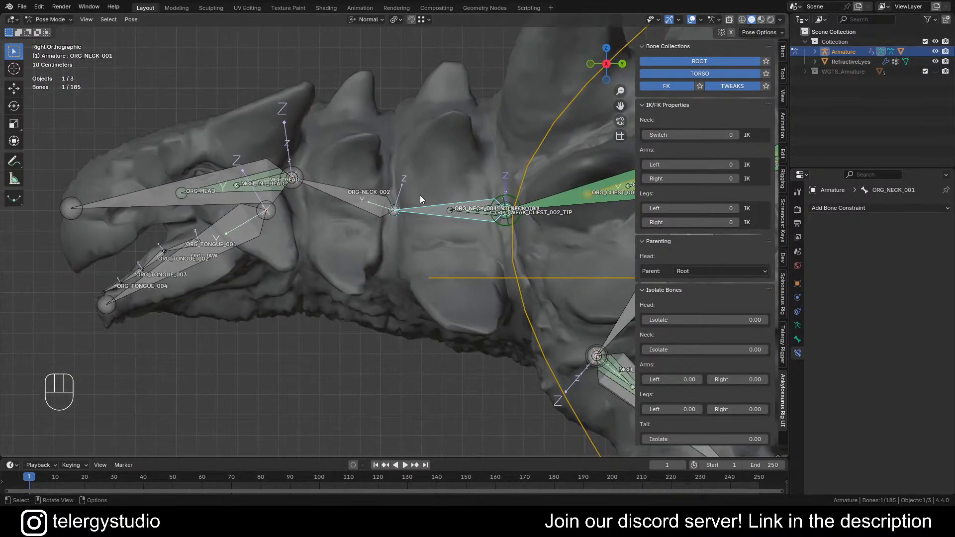
shift+middle_drag(420, 195, 468, 206)
scroll(446, 215, up, 2)
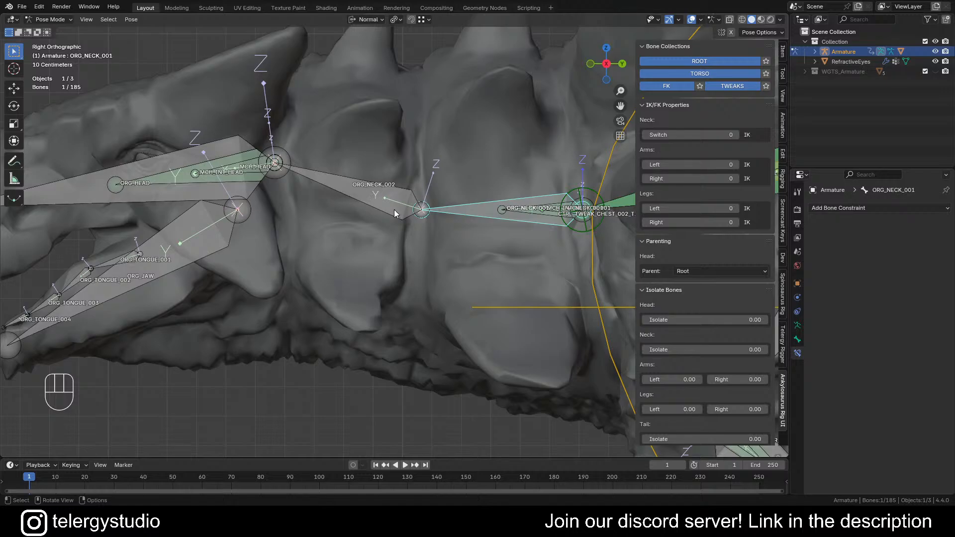
shift+click(333, 203)
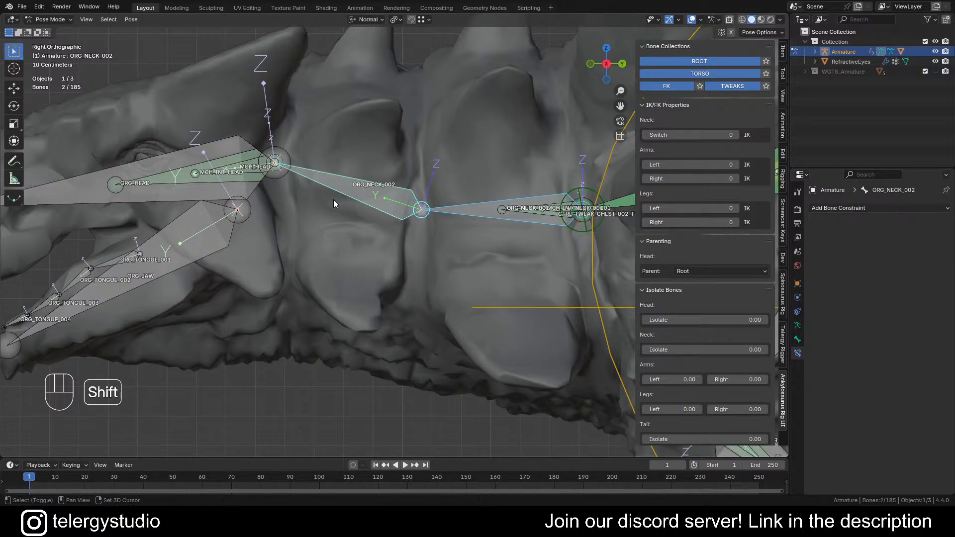
shift+click(67, 189)
scroll(67, 189, down, 4)
shift+middle_drag(207, 172, 340, 175)
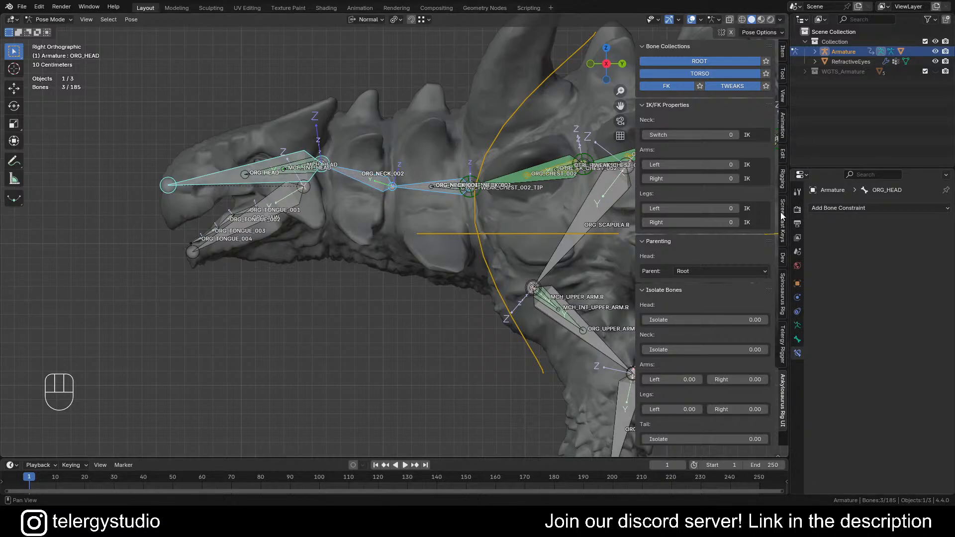
Show the Telergy Rigger tools and add MCH_INT_NECK_001 and MCH_INT_HEAD to the bone selection
click(783, 342)
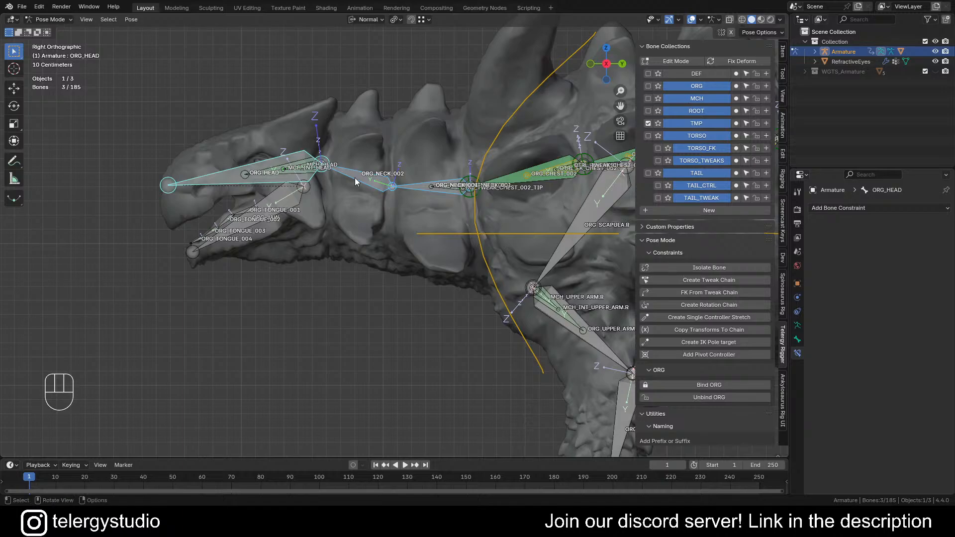
scroll(447, 191, up, 4)
scroll(482, 177, up, 4)
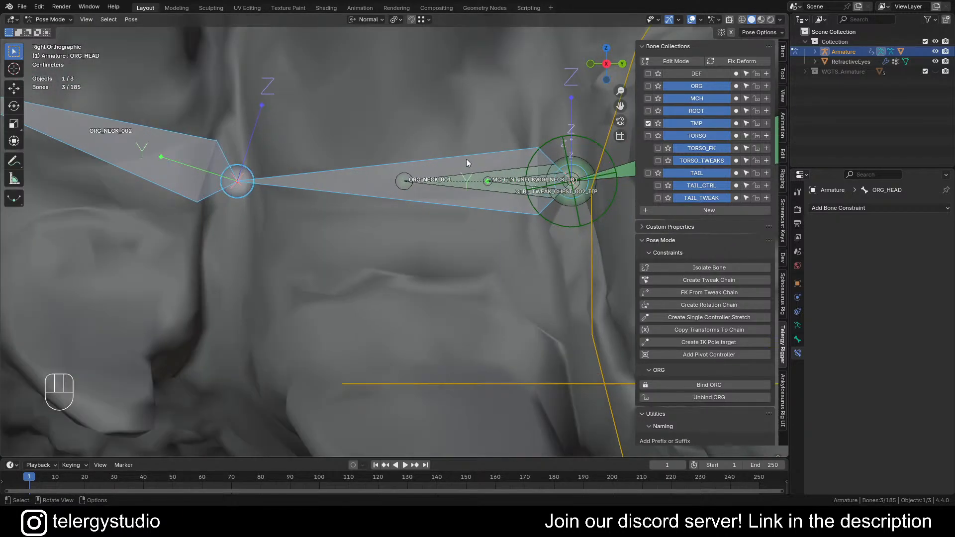
shift+drag(456, 144, 460, 228)
scroll(414, 194, down, 5)
shift+middle_drag(285, 142, 439, 154)
scroll(375, 155, up, 4)
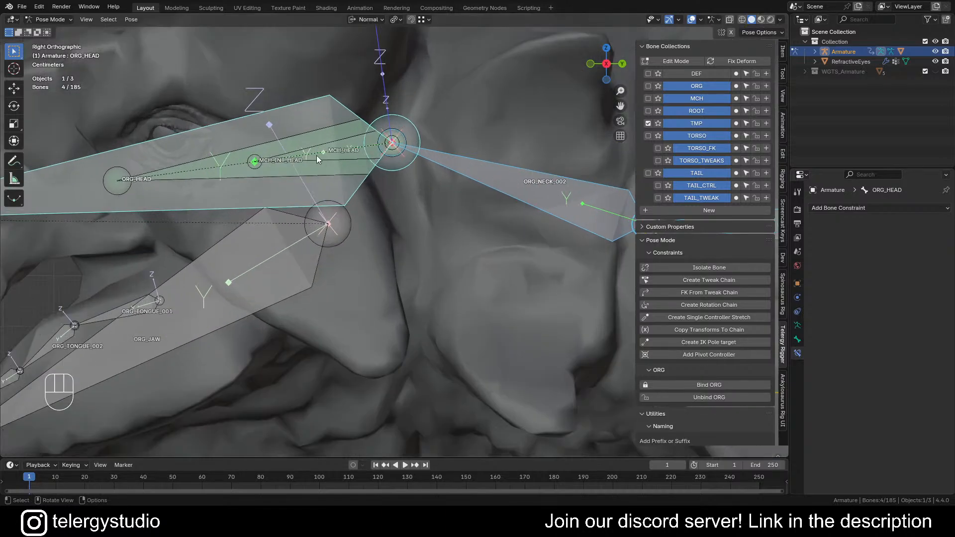
shift+click(212, 188)
shift+click(199, 181)
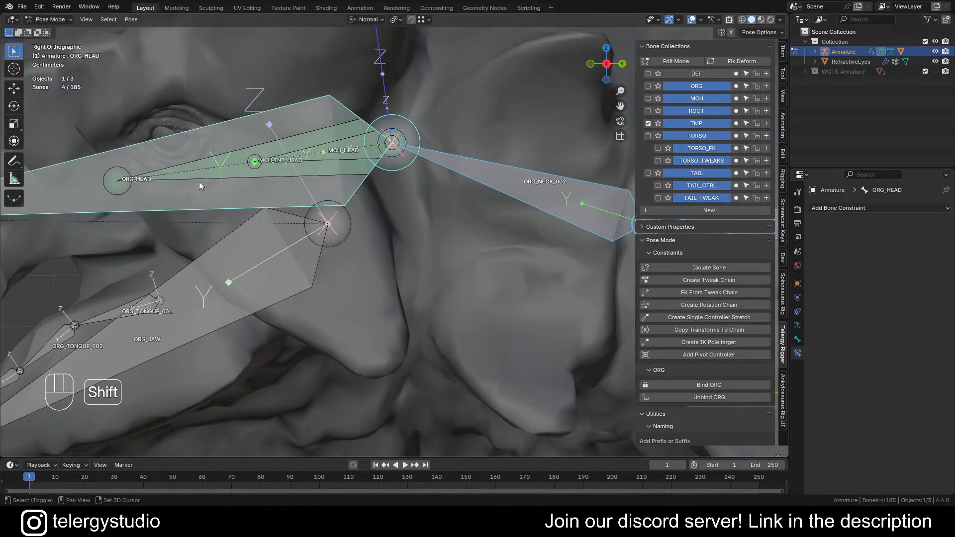
shift+click(163, 158)
scroll(185, 166, down, 5)
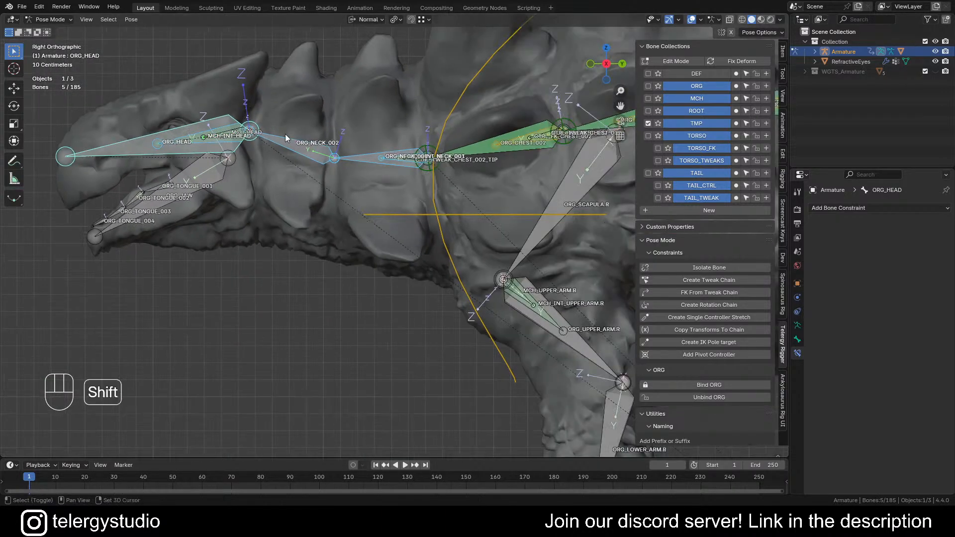
shift+middle_drag(285, 133, 344, 168)
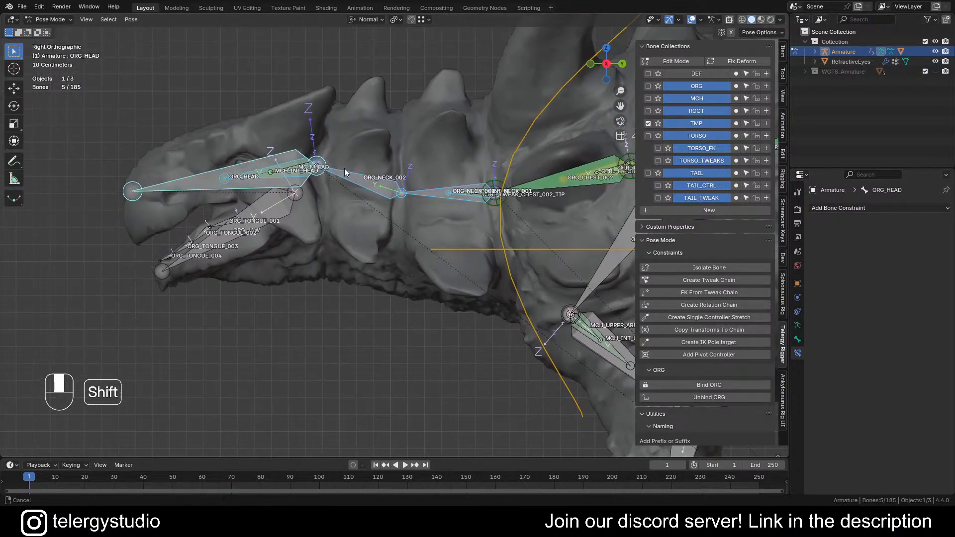
Assign the selected neck and head bones to the TMP bone collection and save the Blender file
click(658, 124)
click(658, 124)
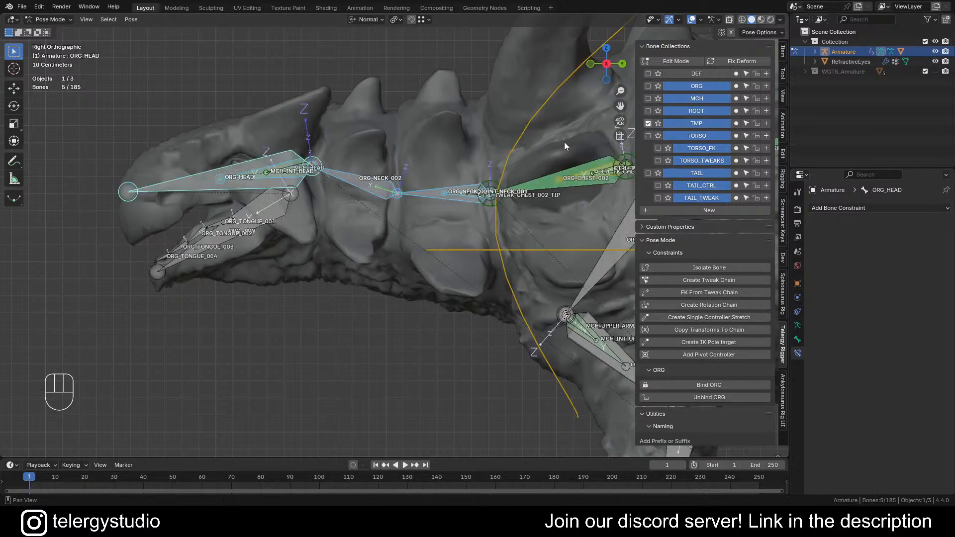
click(738, 125)
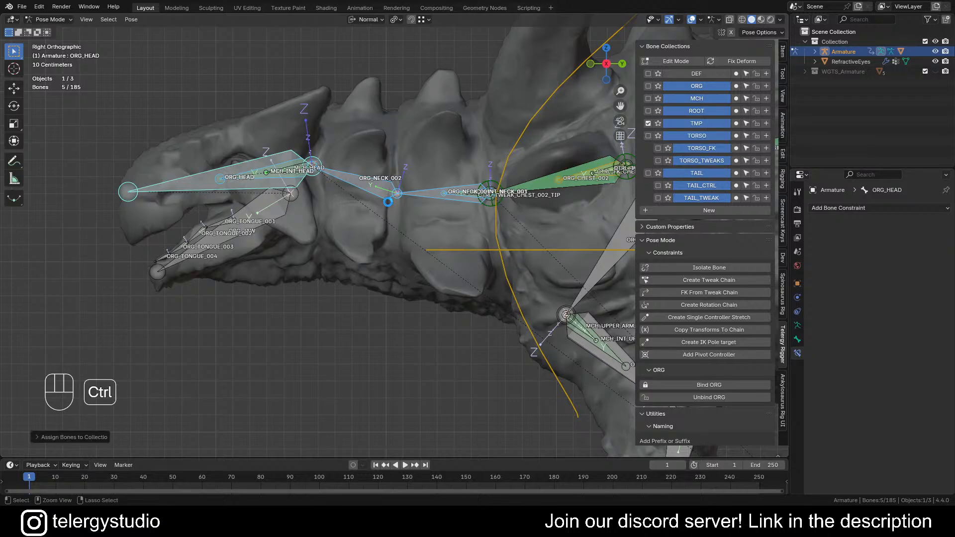
key(ctrl+s)
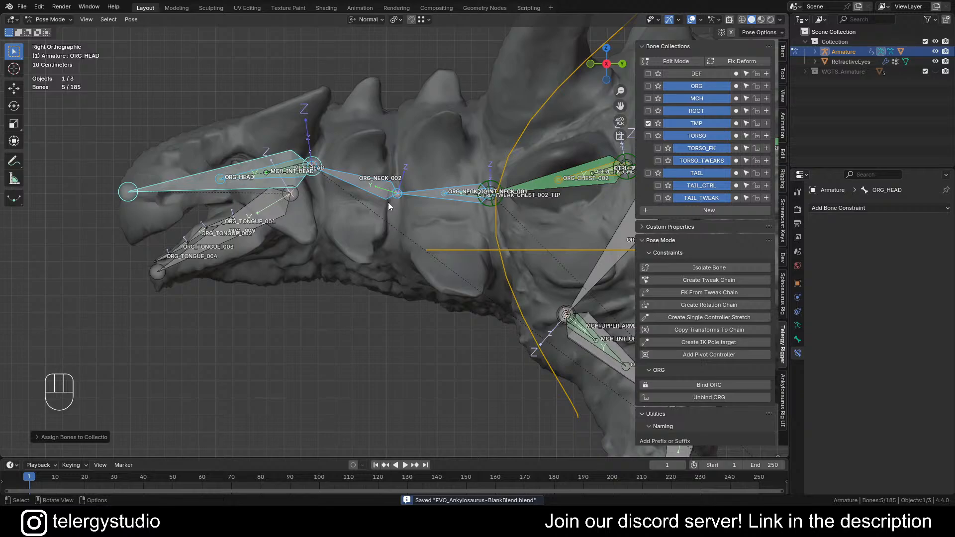
Solo the TMP bone collection so only its bones are shown, and clear the bone selection
shift+middle_drag(493, 179, 471, 178)
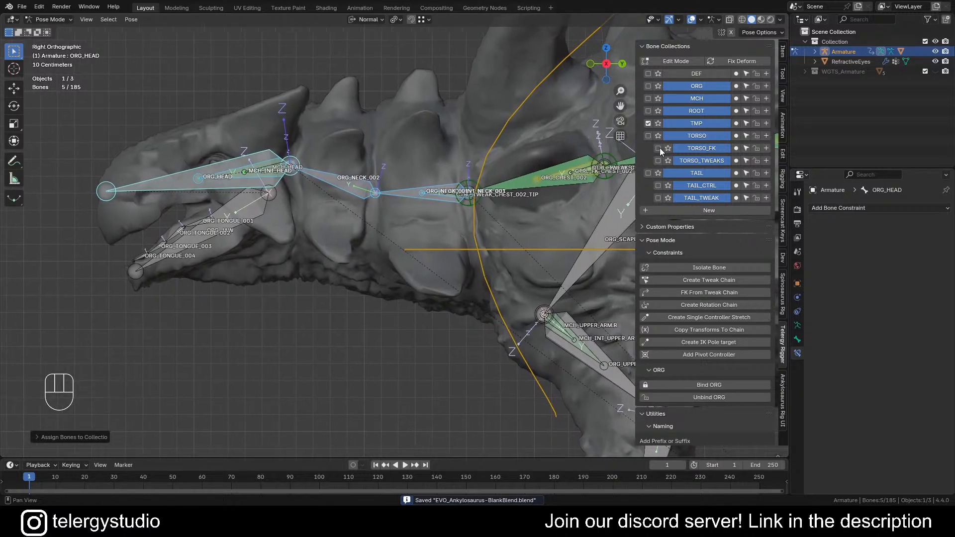
click(659, 123)
scroll(325, 162, down, 2)
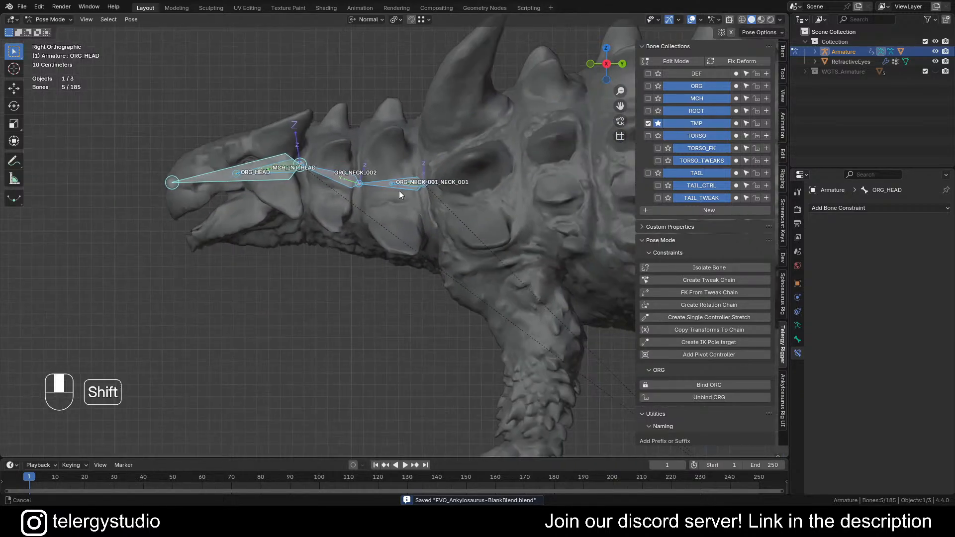
shift+middle_drag(399, 190, 372, 177)
click(292, 301)
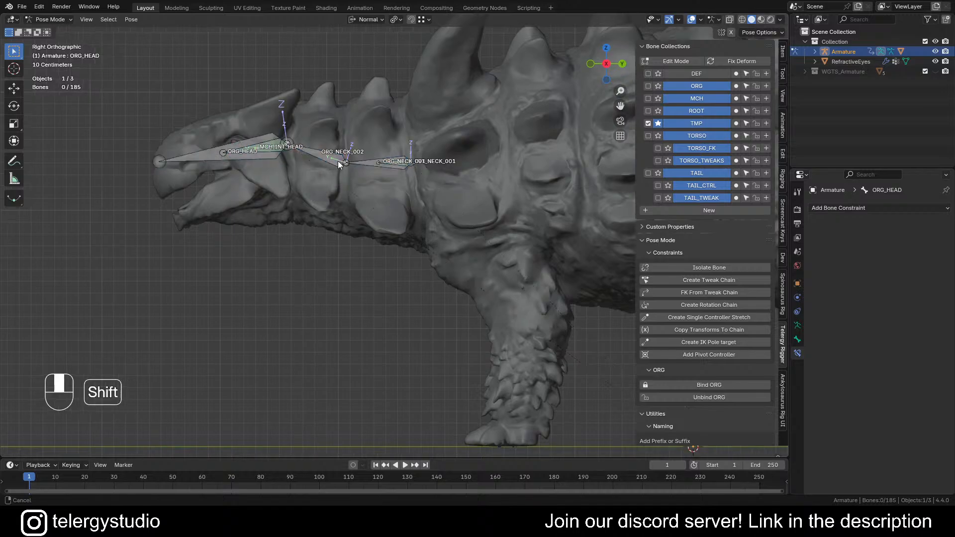
Check MCH_INT_NECK_001, then select ORG_NECK_001 and ORG_NECK_002 together around their shared joint
scroll(338, 160, up, 4)
shift+middle_drag(412, 212, 448, 201)
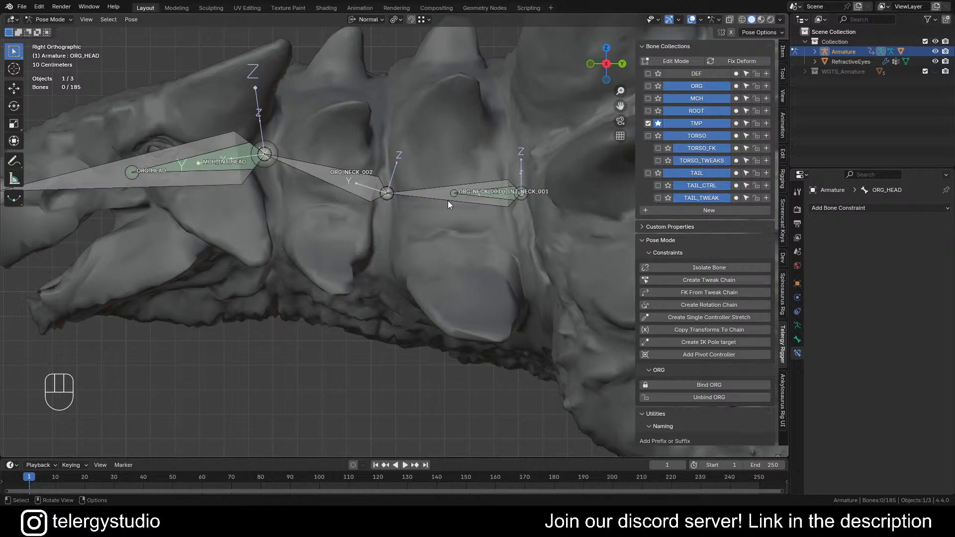
click(479, 195)
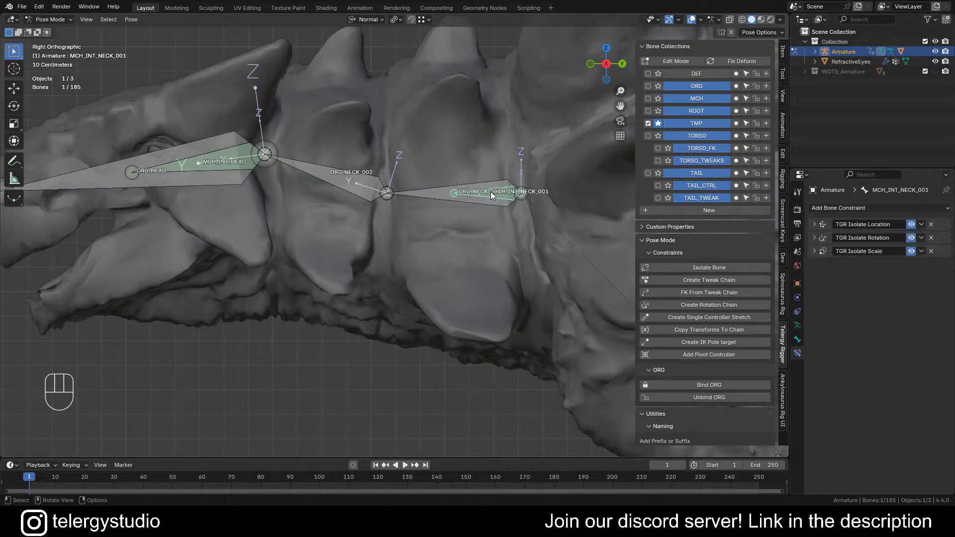
click(426, 194)
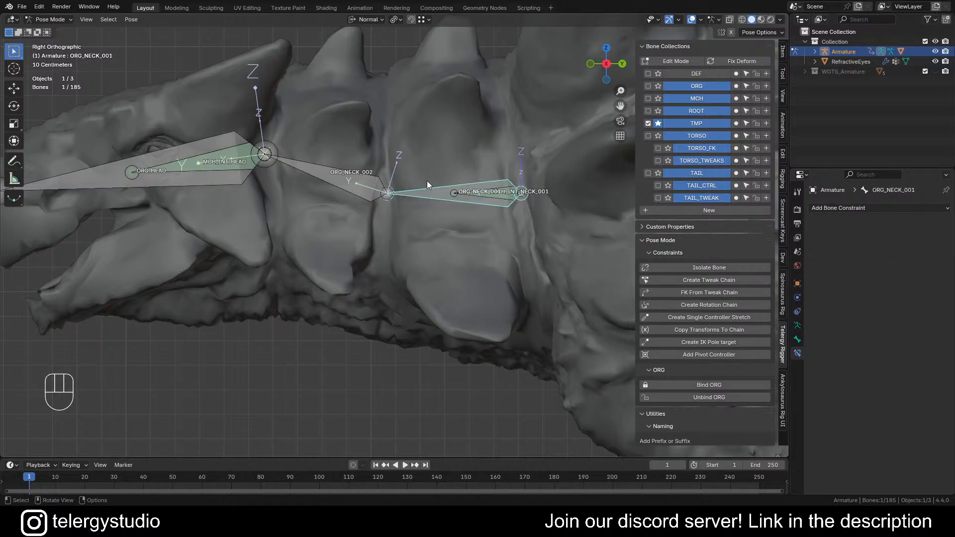
drag(410, 162, 418, 205)
drag(381, 150, 415, 203)
drag(405, 162, 426, 215)
drag(371, 144, 394, 231)
drag(365, 125, 393, 192)
drag(361, 151, 415, 234)
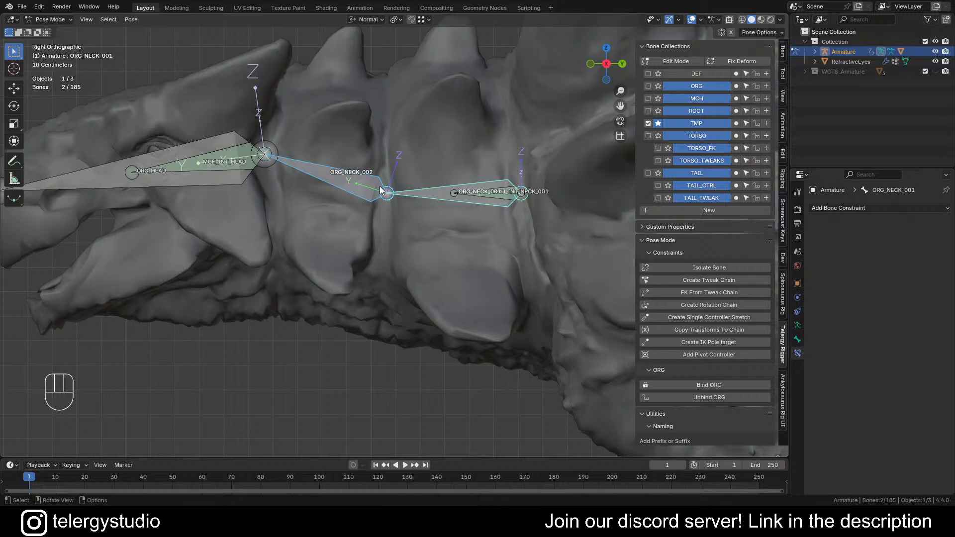
Add ORG_HEAD to the selection of ORG_NECK_001 and ORG_NECK_002
scroll(380, 188, down, 2)
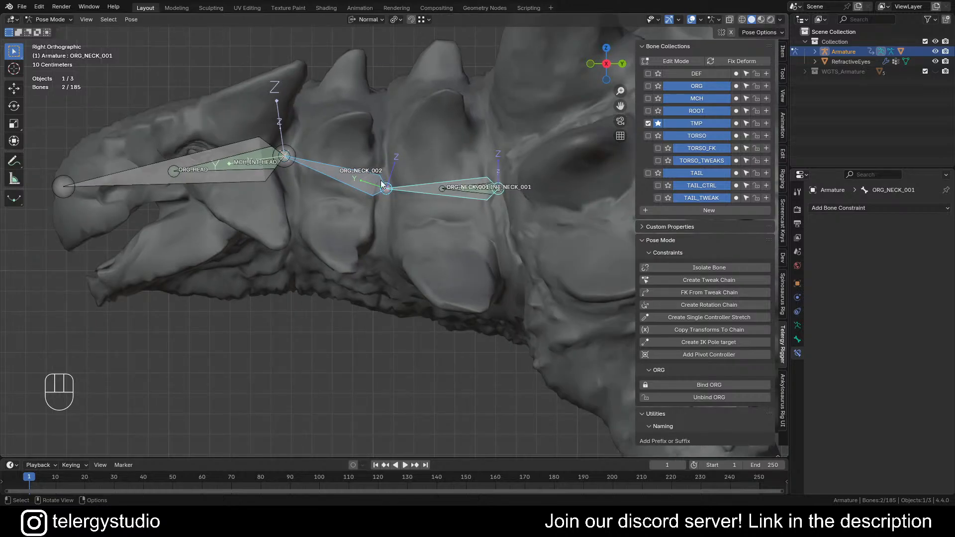
shift+middle_drag(261, 150, 309, 151)
shift+middle_drag(400, 148, 391, 190)
drag(377, 192, 439, 259)
shift+click(149, 222)
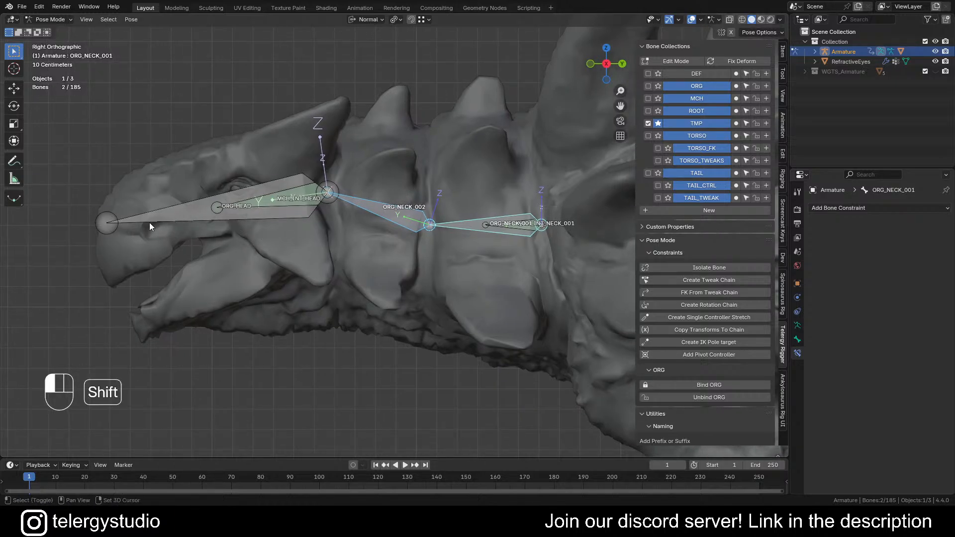
scroll(235, 213, down, 2)
shift+middle_drag(403, 224, 385, 218)
Switch the armature to Edit Mode and create switch chains from the selected neck and head ORG bones
key(Tab)
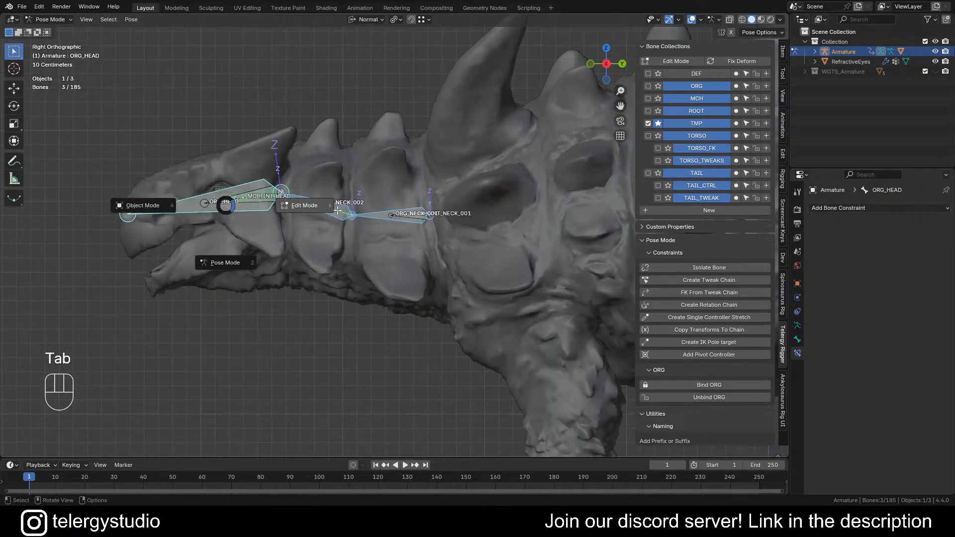
click(303, 205)
scroll(318, 187, down, 2)
shift+middle_drag(323, 180, 304, 179)
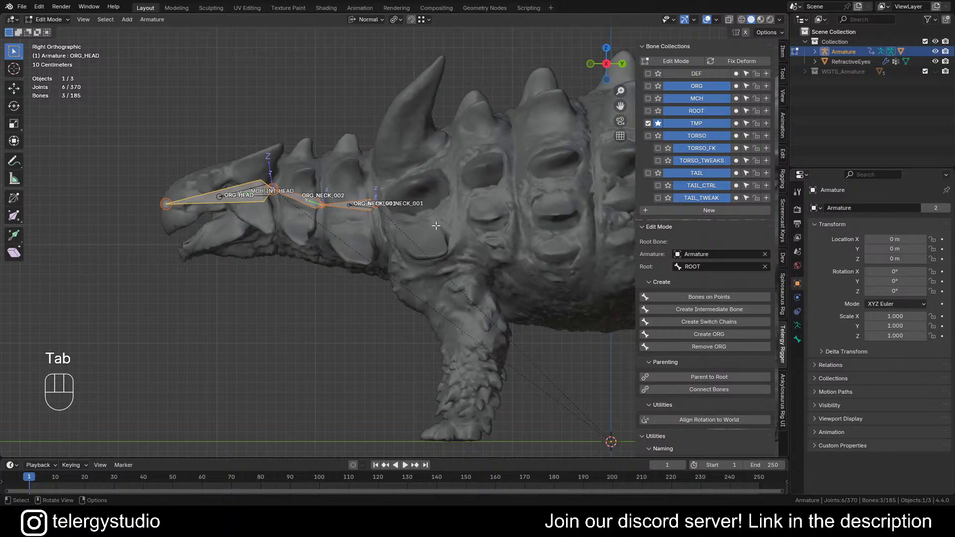
click(697, 321)
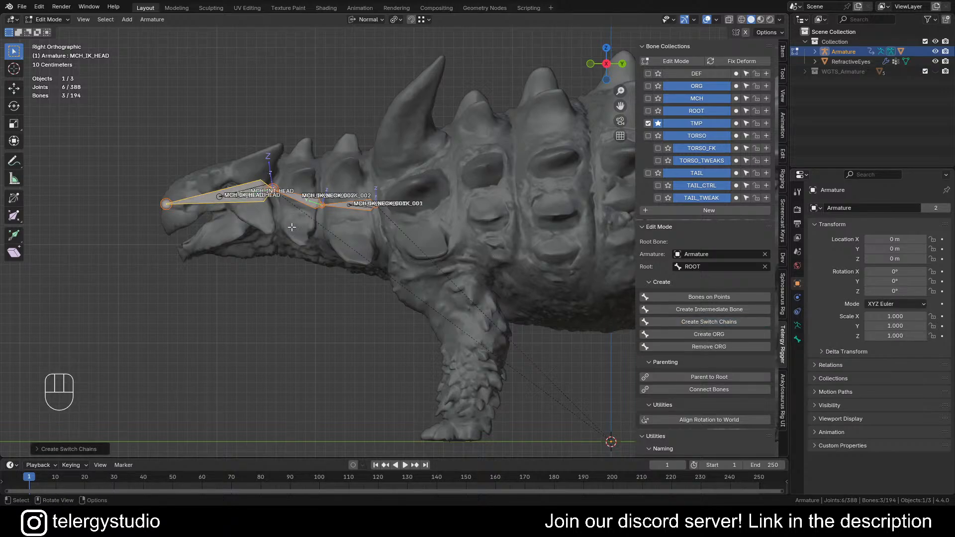
Set the switch chains' separation to 0 on X, 0 on Y and 1 on Z
shift+middle_drag(292, 303, 331, 273)
click(39, 449)
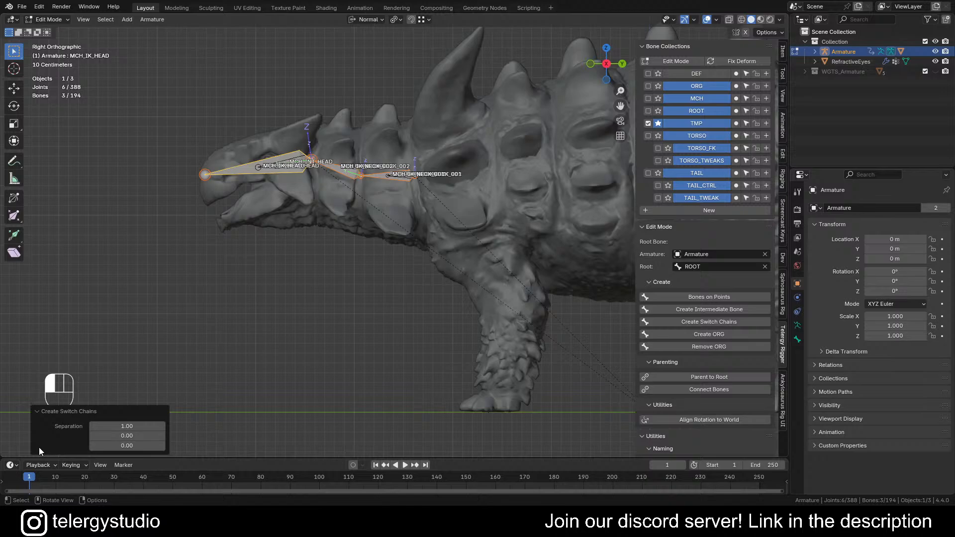
click(127, 426)
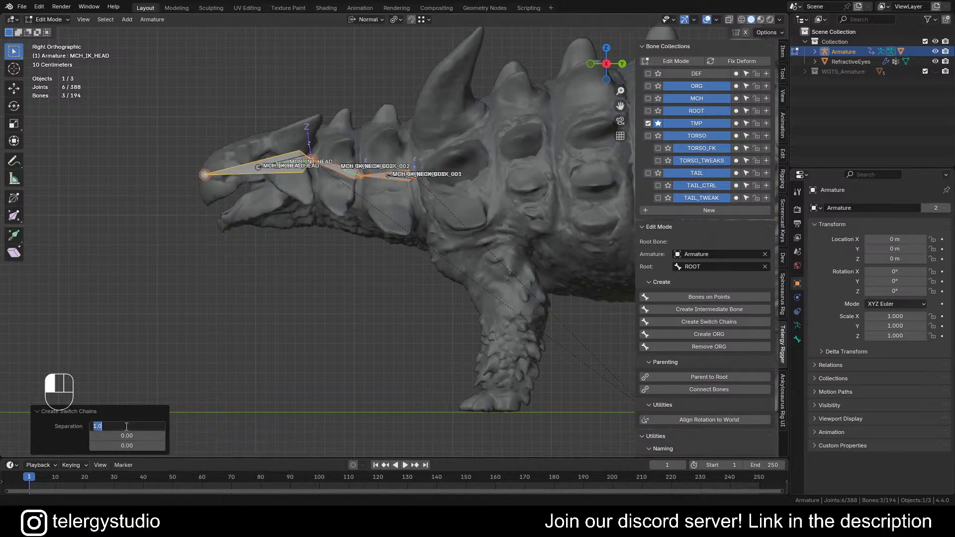
text(0)
key(Tab)
key(Tab)
text(1)
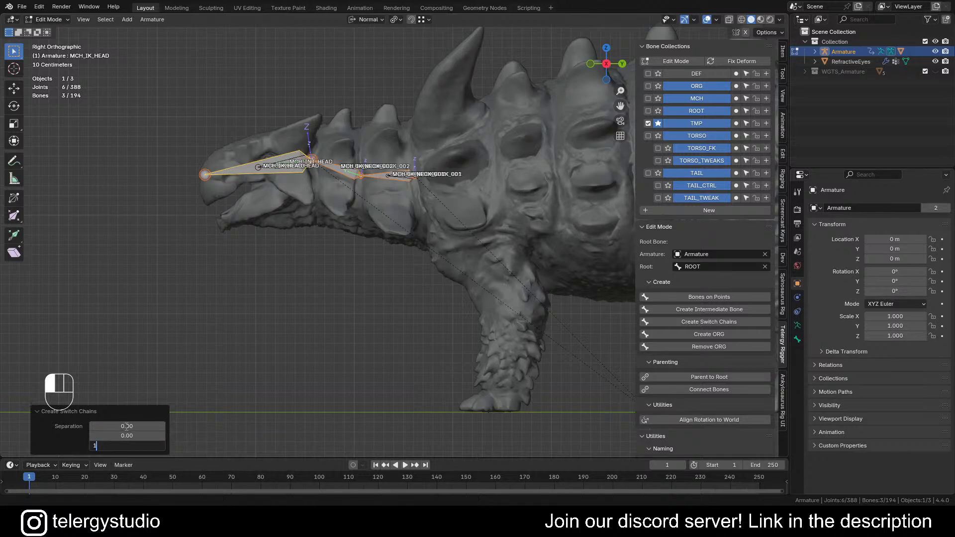
key(Return)
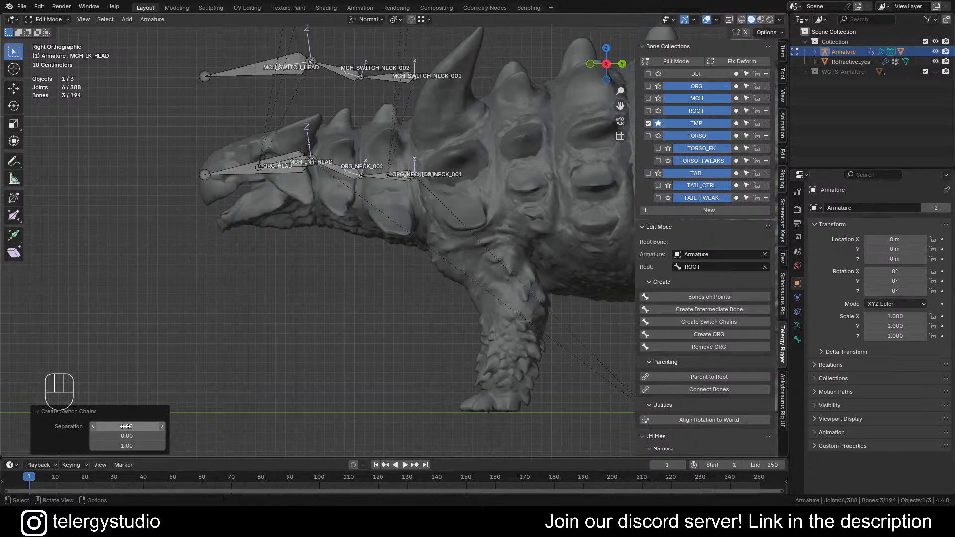
Examine the ORG, MCH_SWITCH, CTRL_FK and MCH_IK chains stacked above the head and neck
scroll(256, 138, down, 4)
shift+middle_drag(354, 137, 362, 212)
scroll(330, 140, up, 2)
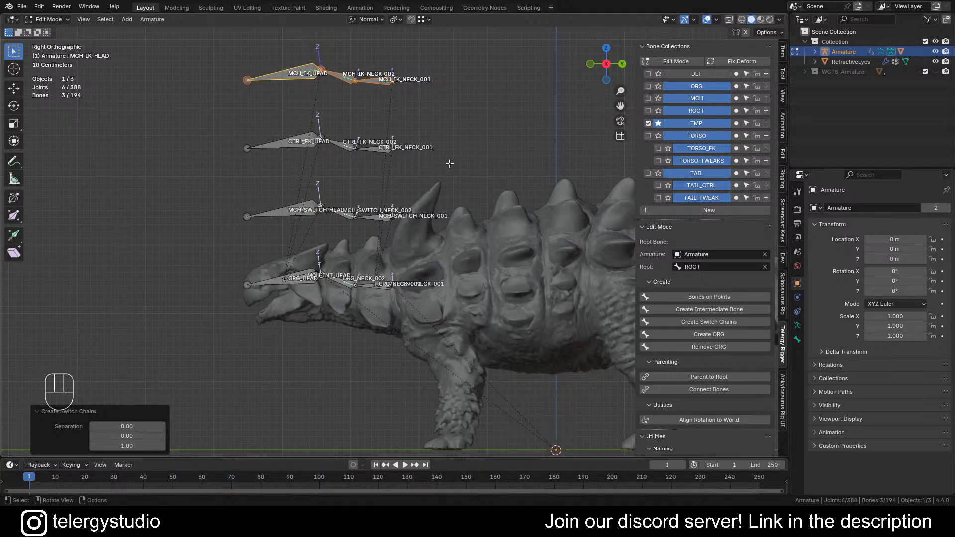
scroll(373, 294, up, 2)
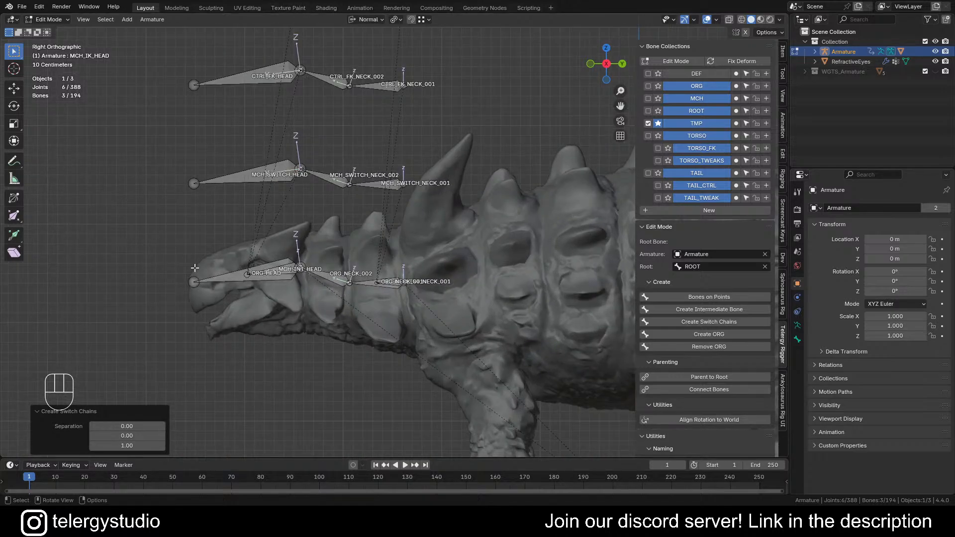
scroll(394, 212, down, 1)
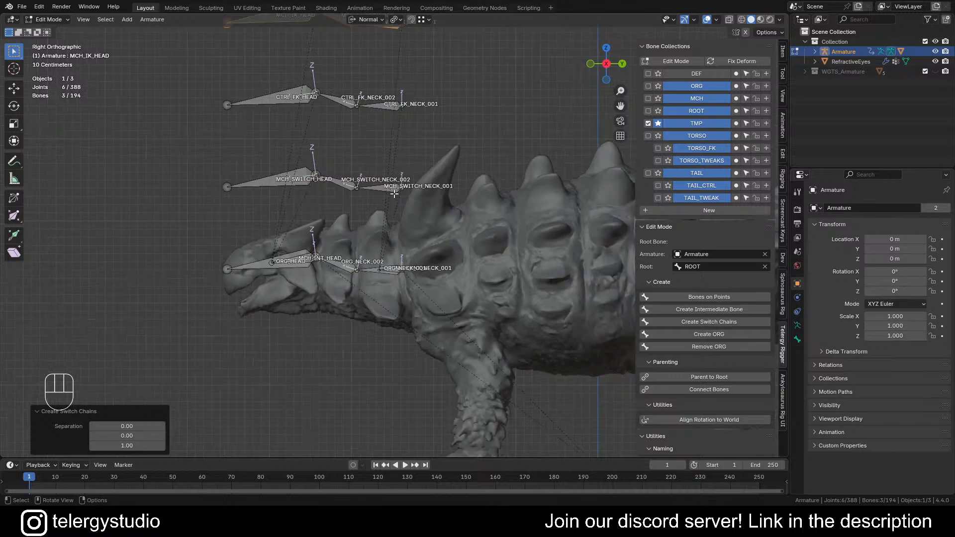
shift+middle_drag(394, 212, 374, 212)
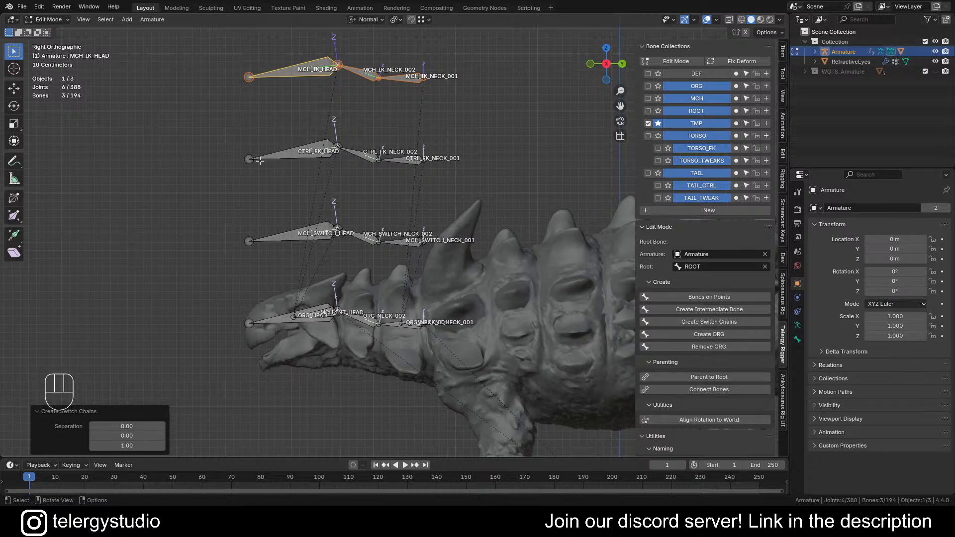
shift+middle_drag(302, 103, 337, 107)
Duplicate MCH_IK_HEAD in place and scale the copy down to about 0.412
click(339, 76)
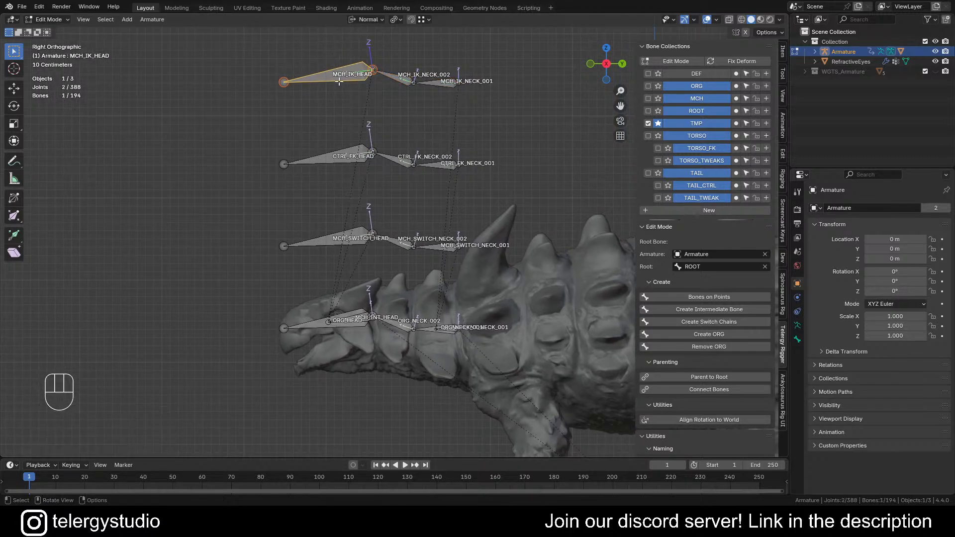
shift+middle_drag(363, 75, 393, 157)
scroll(393, 158, up, 6)
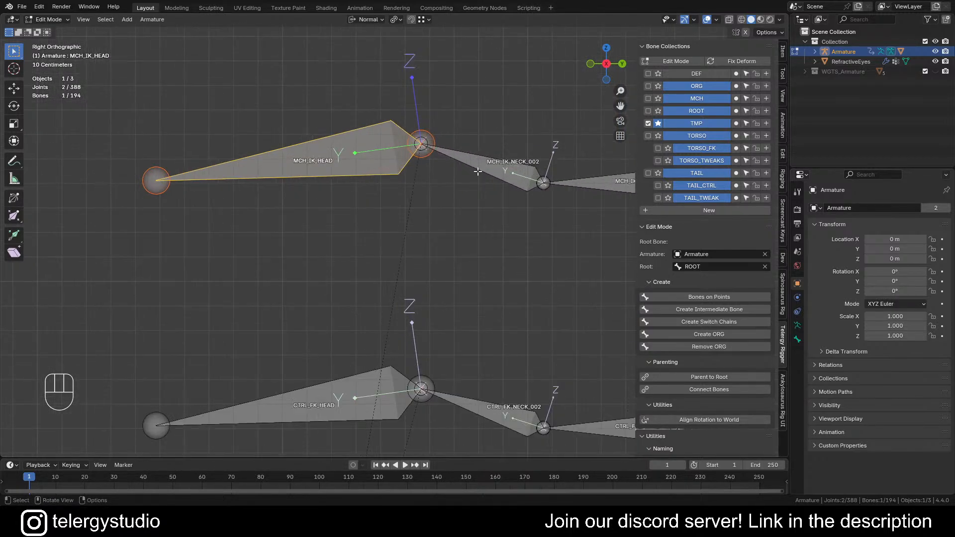
ctrl+scroll(437, 224, right, 2)
key(shift+d)
right_click(506, 234)
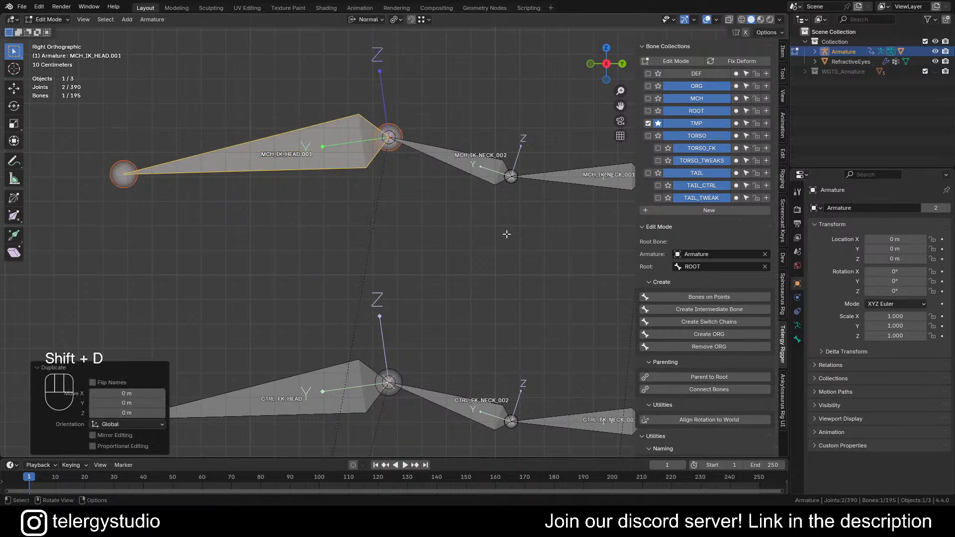
key(s)
click(394, 235)
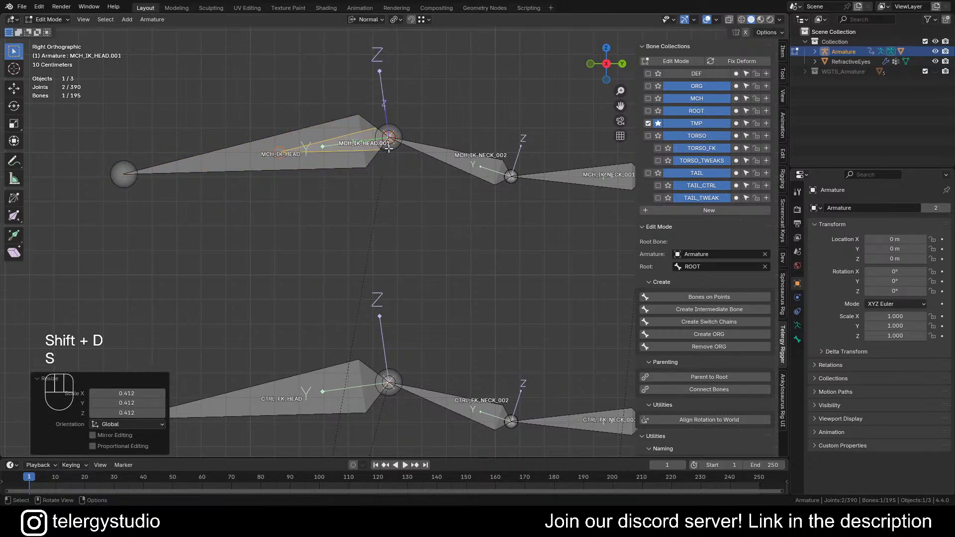
Copy the rotation and scale of MCH_IK_NECK_002 to the small duplicate head bone MCH_IK_HEAD.001
shift+middle_drag(419, 172, 415, 201)
shift+click(425, 176)
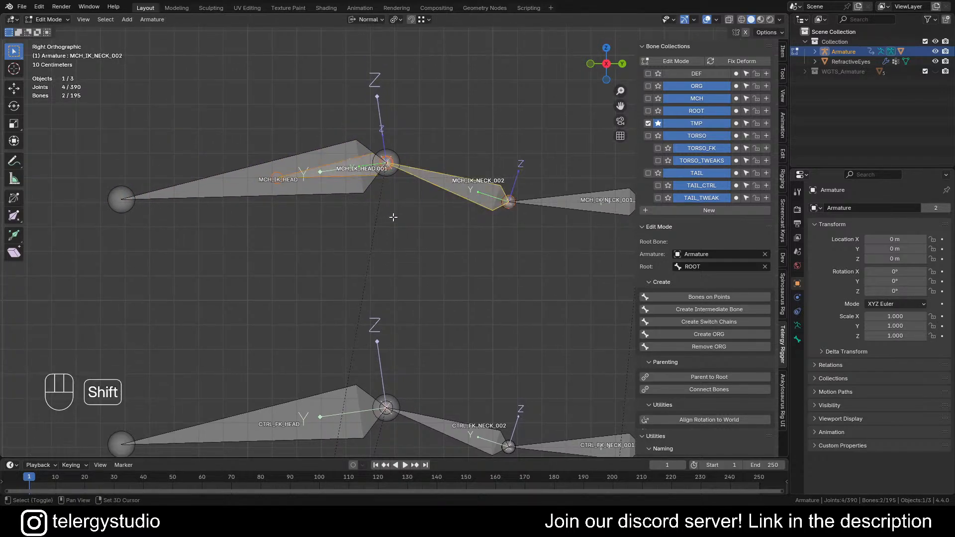
scroll(440, 178, down, 3)
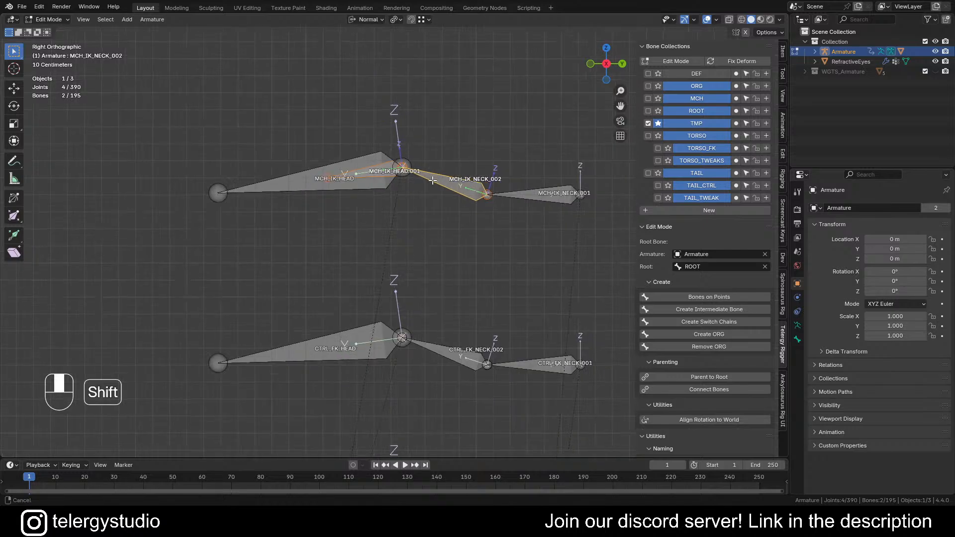
key(q)
key(d)
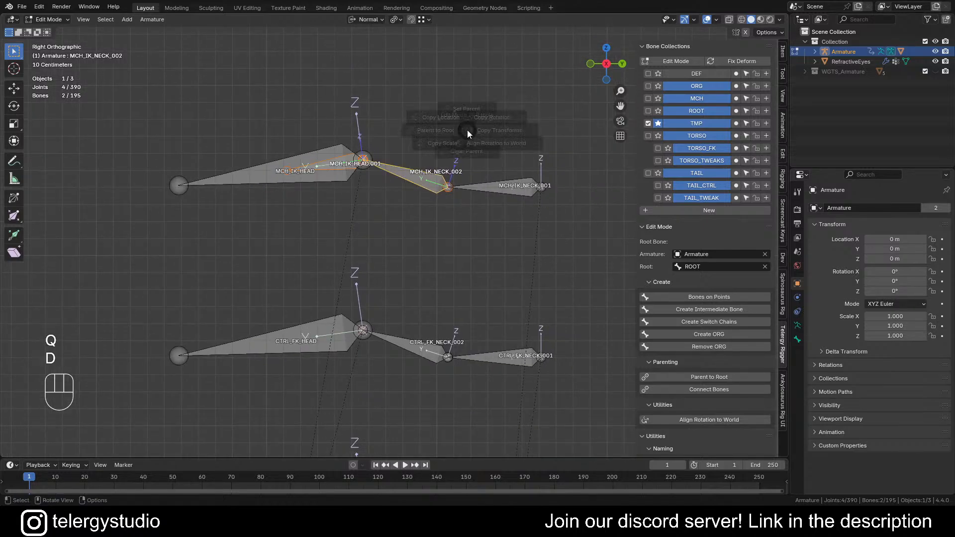
click(522, 102)
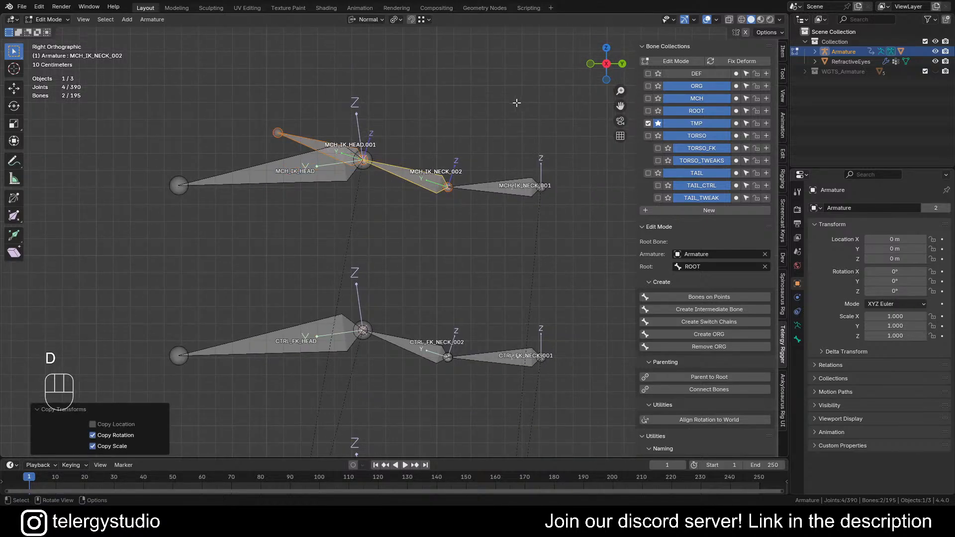
Rename the duplicate bone MCH_IK_HEAD.001 as MCH_HEAD_PARENT
click(278, 164)
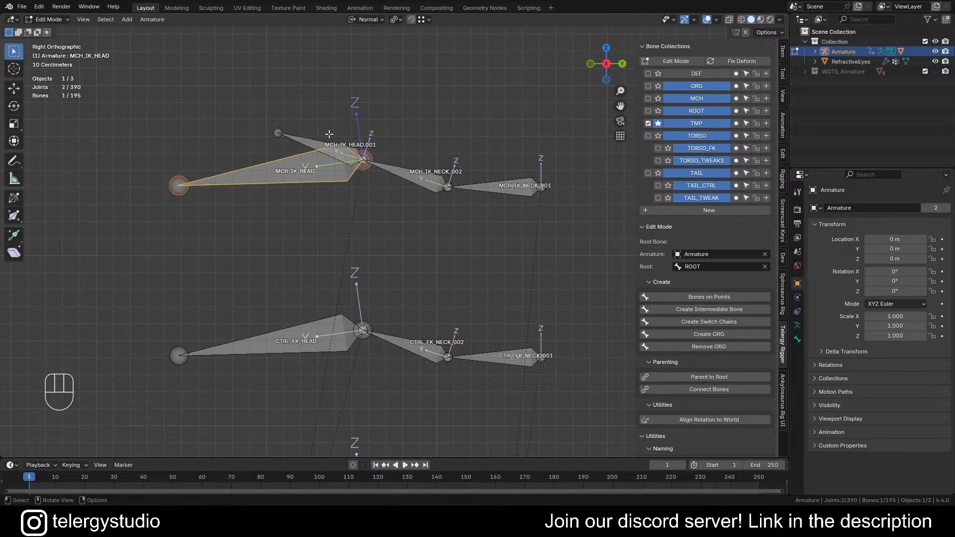
shift+middle_drag(364, 177, 361, 163)
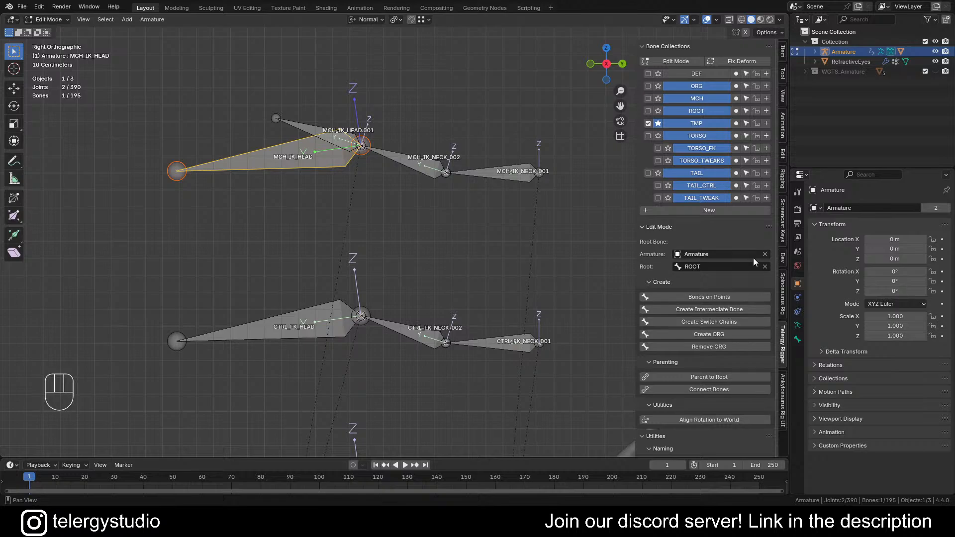
shift+middle_drag(345, 182, 383, 183)
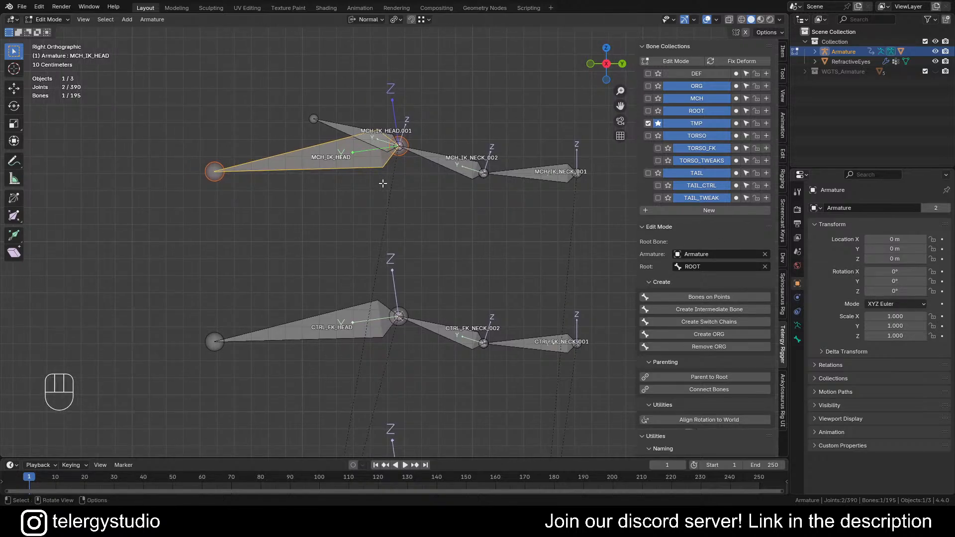
shift+middle_drag(357, 130, 370, 196)
scroll(351, 143, up, 2)
click(322, 140)
key(F2)
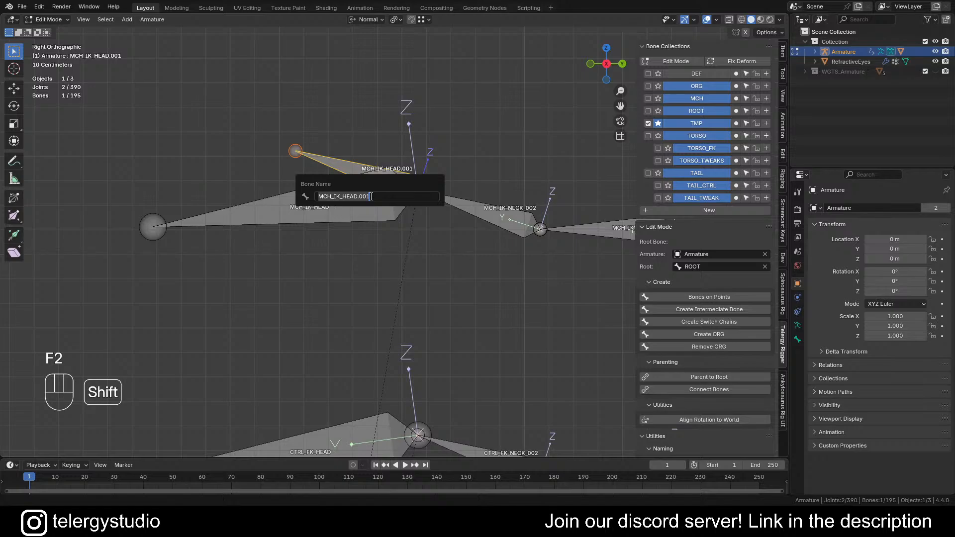
text(M)
text(RENT)
key(Return)
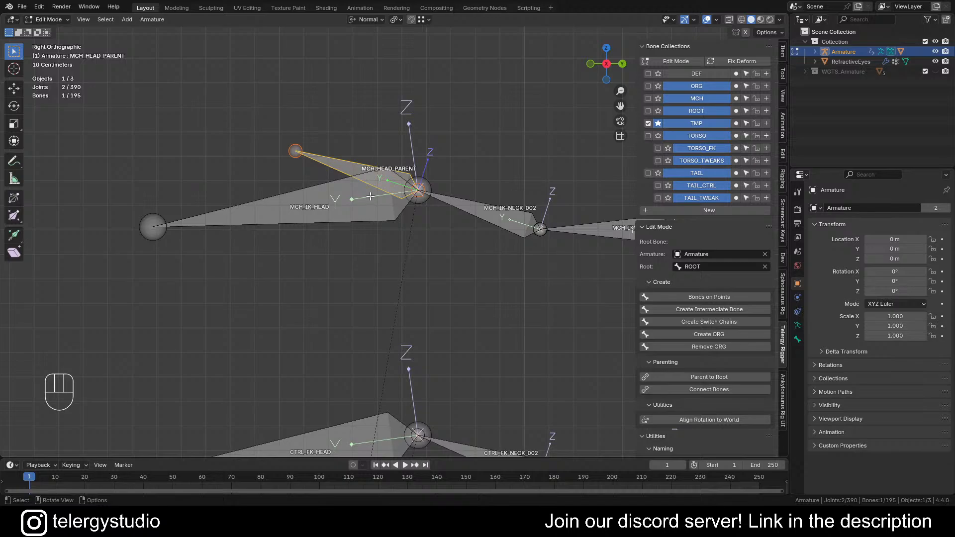
Parent MCH_IK_HEAD to MCH_HEAD_PARENT with Keep Offset
click(315, 212)
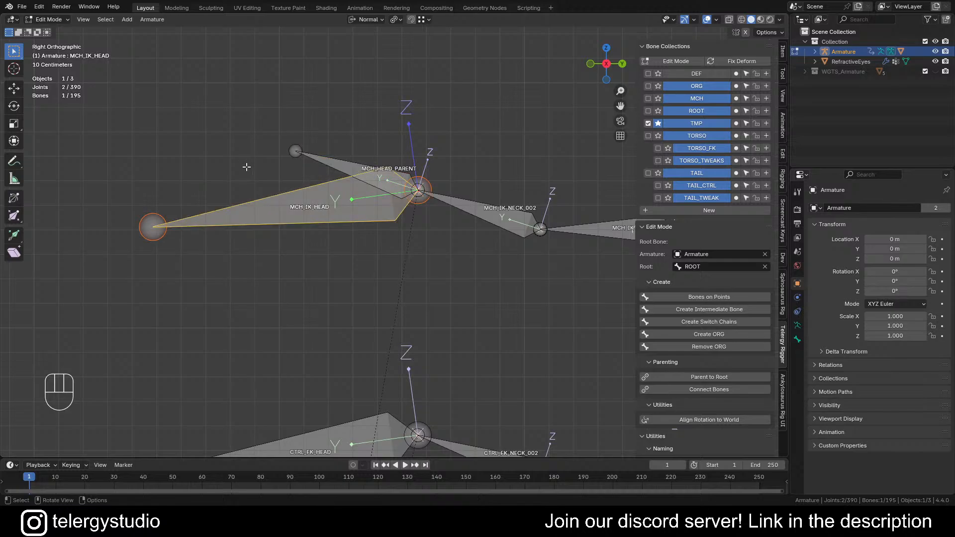
shift+click(328, 164)
shift+middle_drag(393, 263, 377, 266)
key(d)
click(383, 196)
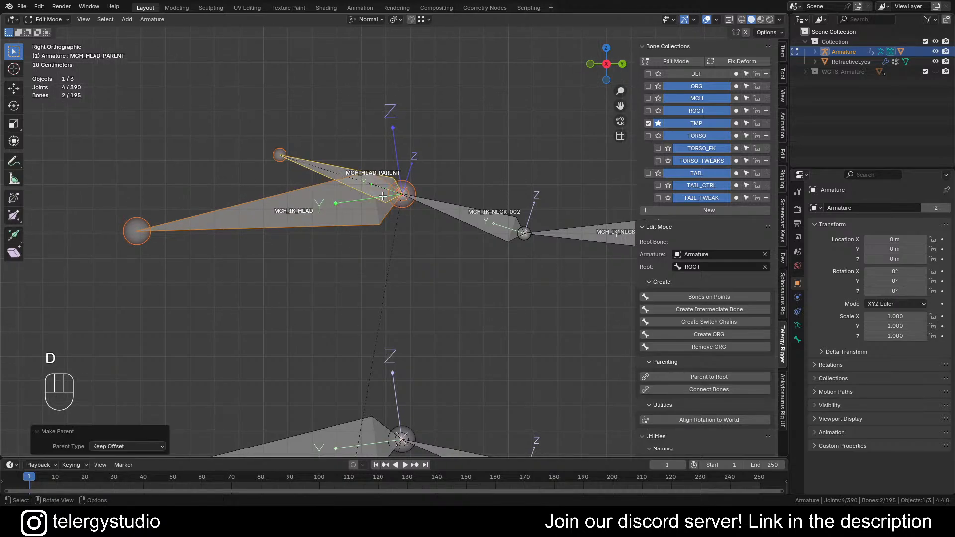
scroll(327, 172, down, 1)
shift+middle_drag(370, 203, 387, 199)
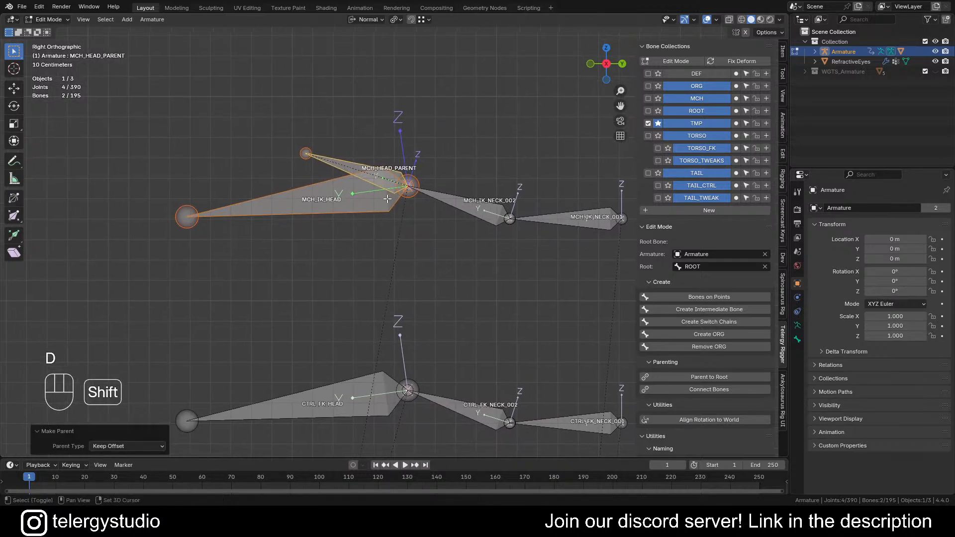
Clear the parent of MCH_HEAD_PARENT and deselect the bone
click(339, 168)
shift+middle_drag(386, 159, 374, 158)
scroll(335, 164, up, 2)
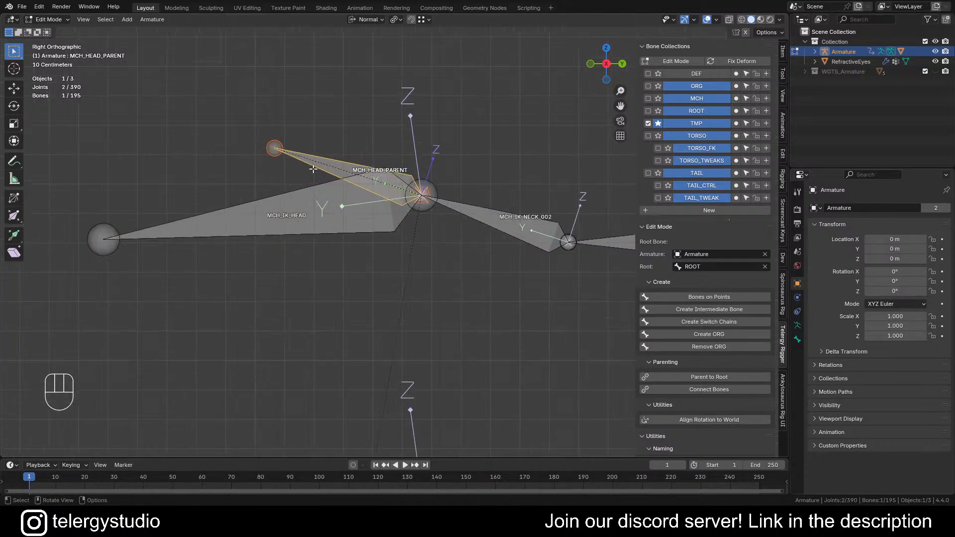
key(d)
click(312, 219)
click(311, 215)
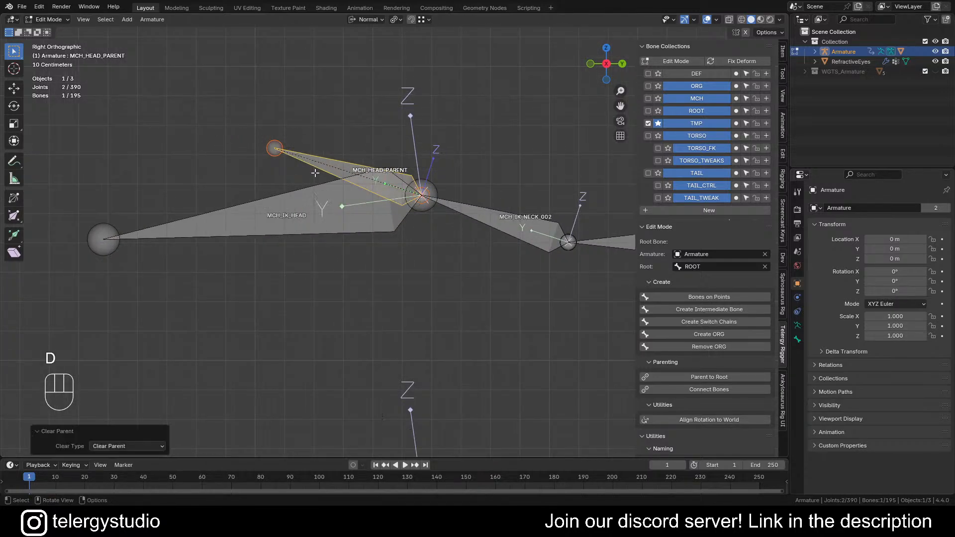
click(321, 113)
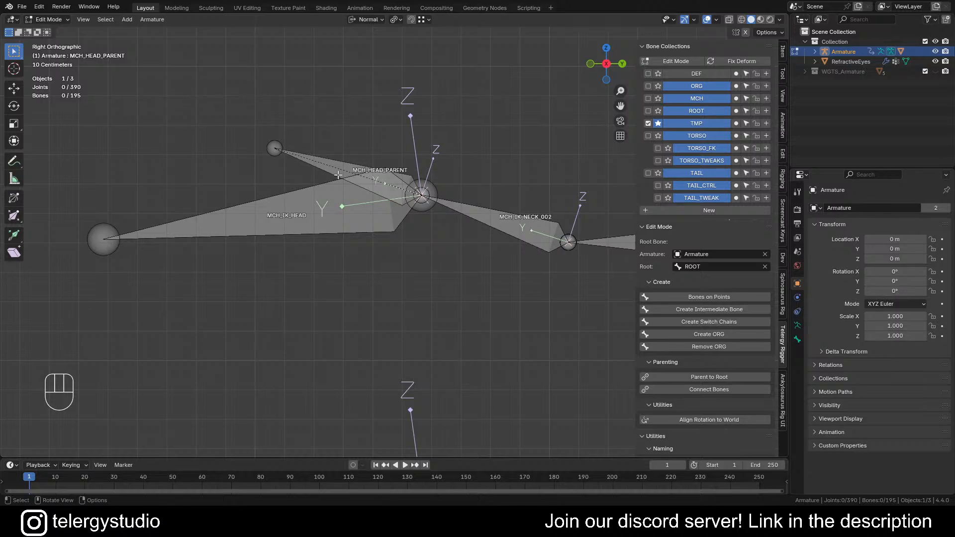
scroll(338, 148, down, 3)
shift+middle_drag(393, 175, 405, 209)
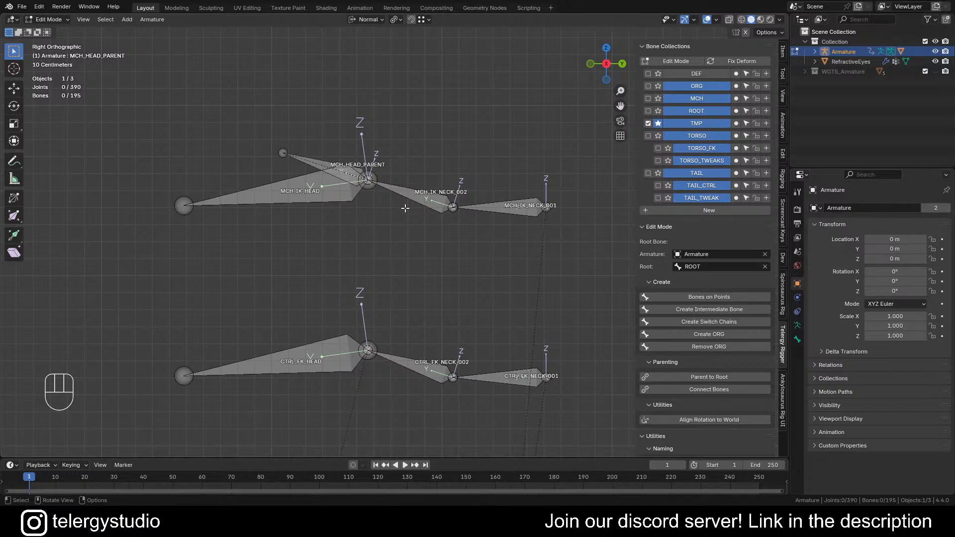
shift+middle_drag(399, 221, 426, 217)
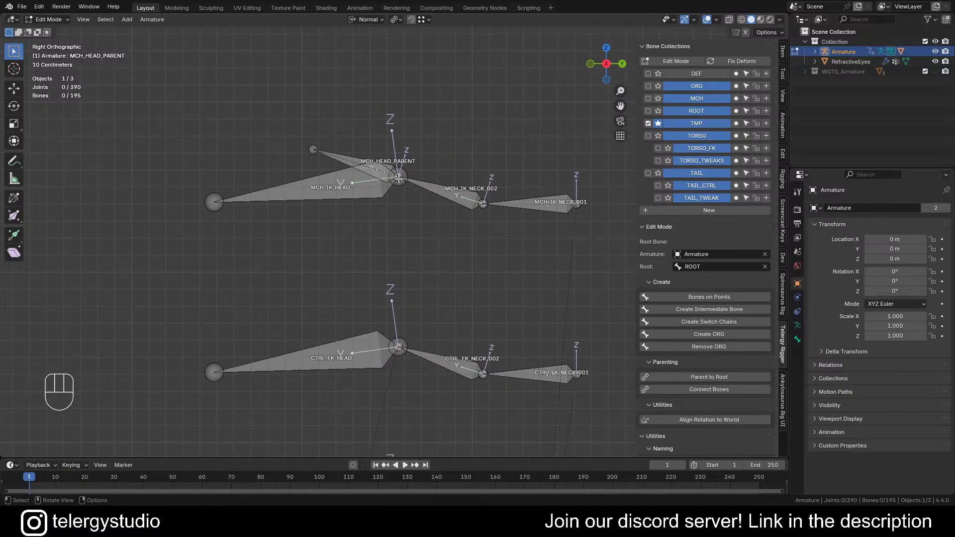
scroll(336, 147, up, 2)
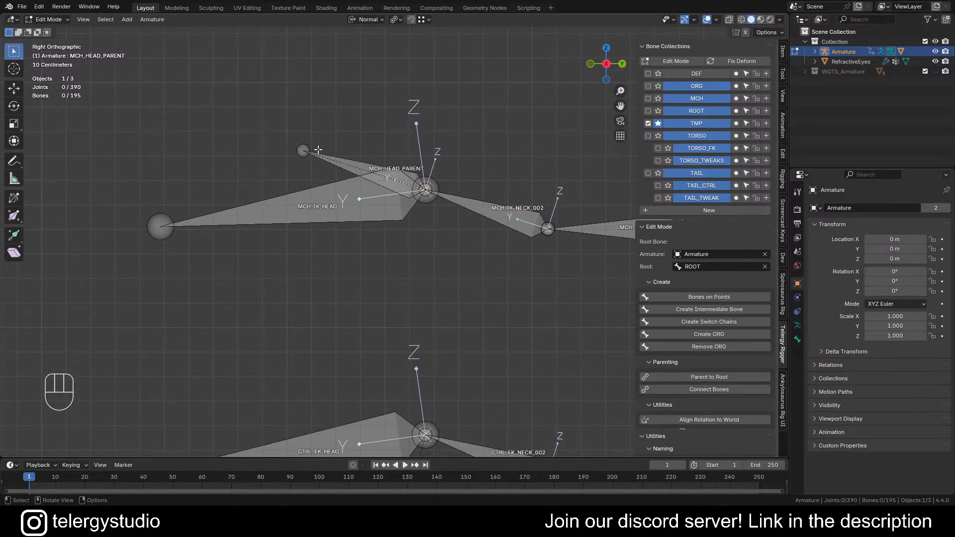
Create a tweak chain in Pose Mode from CTRL_FK_HEAD, CTRL_FK_NECK_002 and CTRL_FK_NECK_001
mouse_move(420, 206)
shift+middle_down()
mouse_move(406, 211)
mouse_move(426, 222)
shift+middle_up()
click(405, 211)
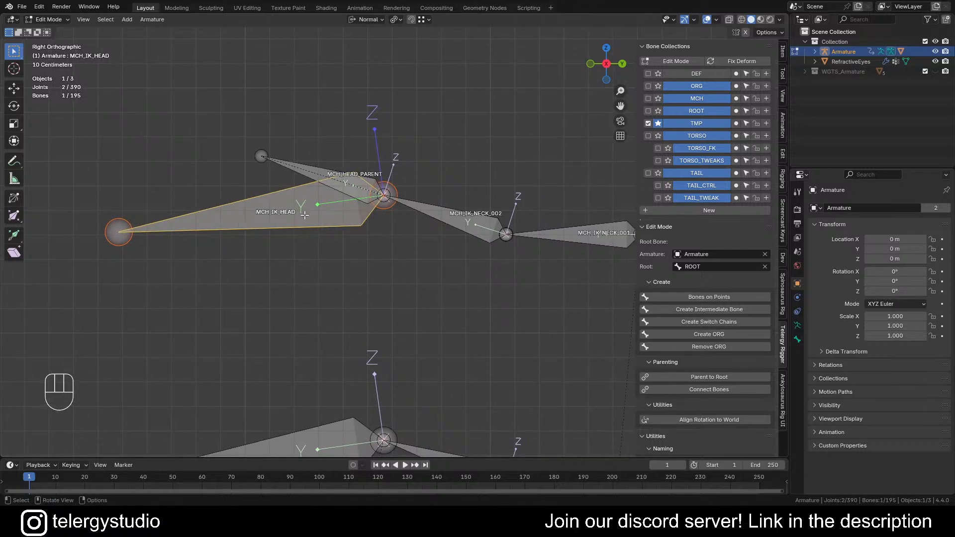
scroll(460, 228, down, 2)
shift+middle_drag(428, 260, 387, 108)
scroll(377, 156, down, 2)
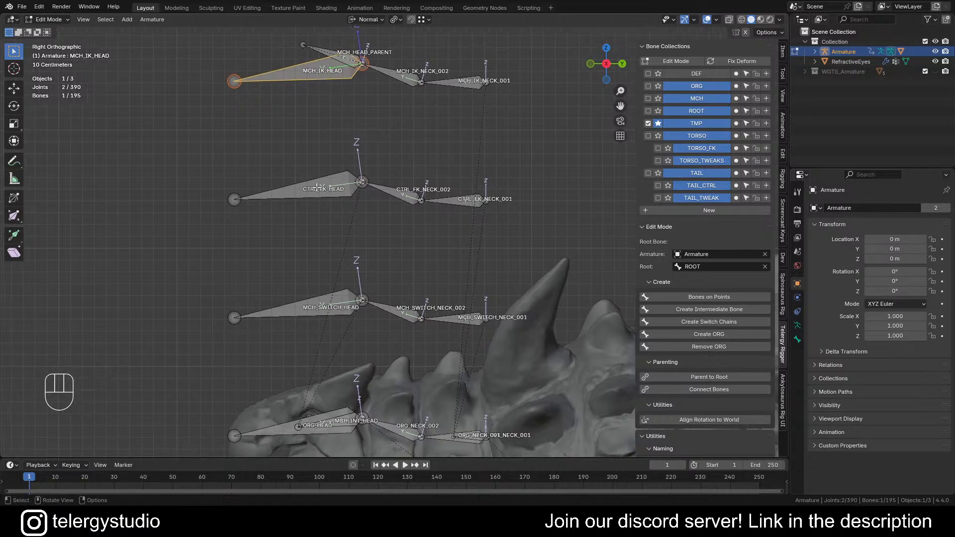
click(317, 188)
scroll(361, 192, up, 2)
shift+click(408, 194)
shift+click(499, 202)
scroll(472, 189, down, 2)
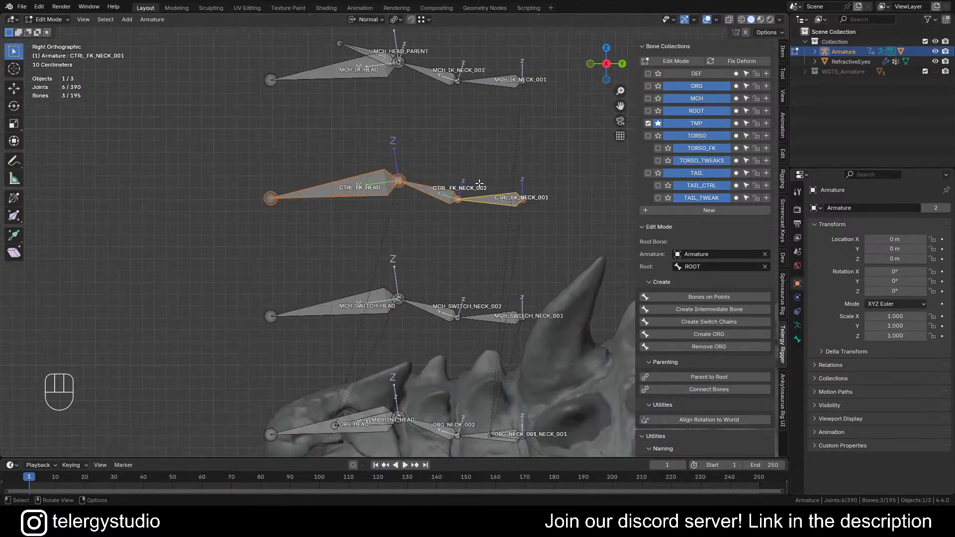
shift+middle_drag(479, 183, 430, 186)
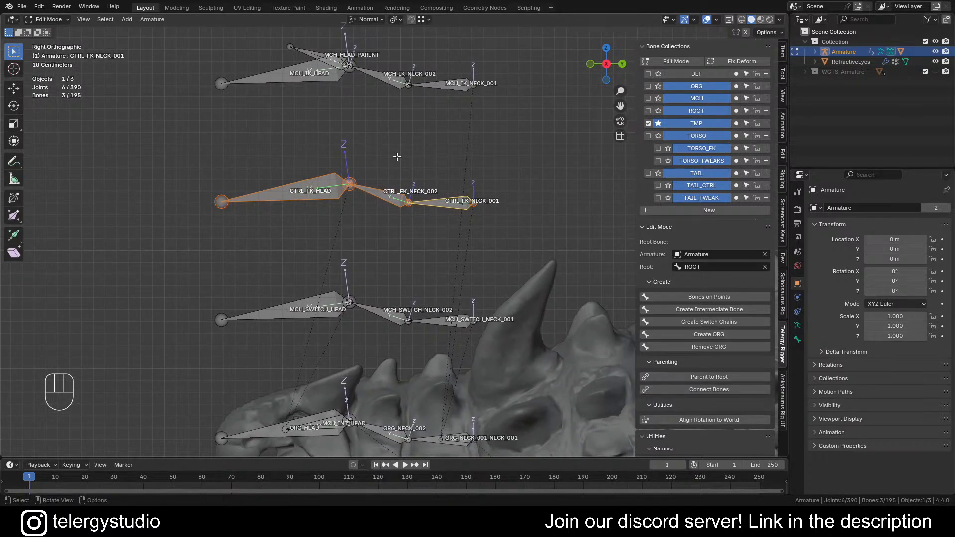
shift+middle_drag(377, 152, 372, 144)
key(Tab)
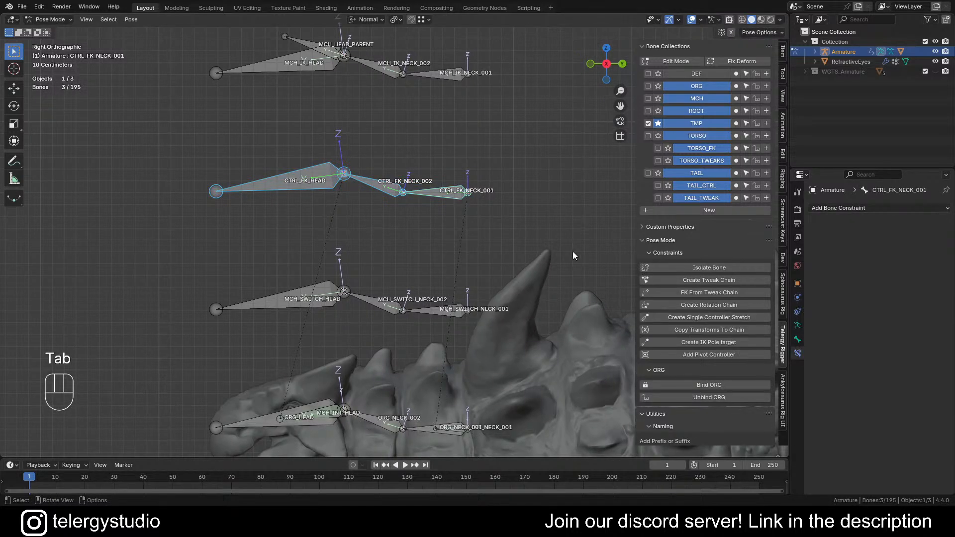
click(698, 279)
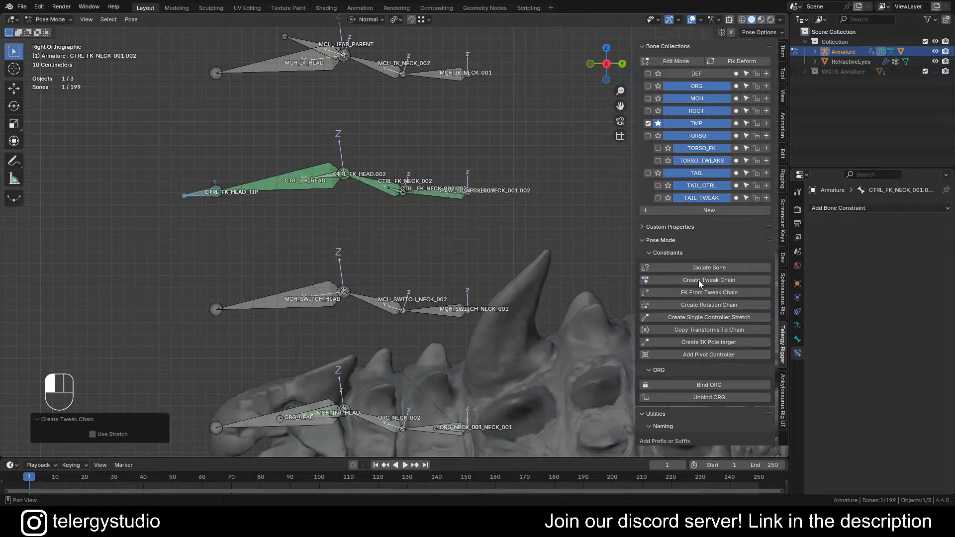
Try to build an FK chain from the tweak chain on CTRL_FK_HEAD, CTRL_FK_NECK_002 and CTRL_FK_NECK_001
click(272, 180)
scroll(391, 189, up, 2)
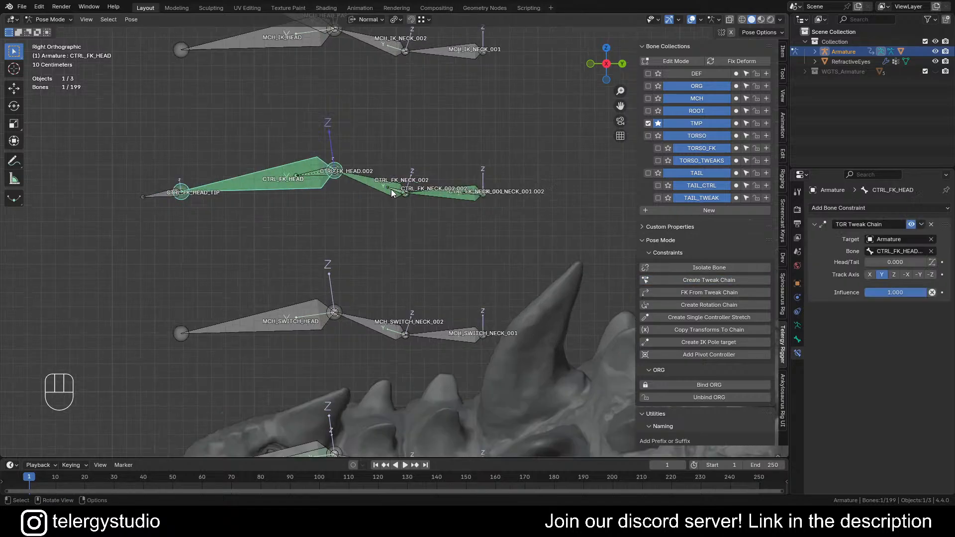
shift+click(365, 181)
shift+click(449, 192)
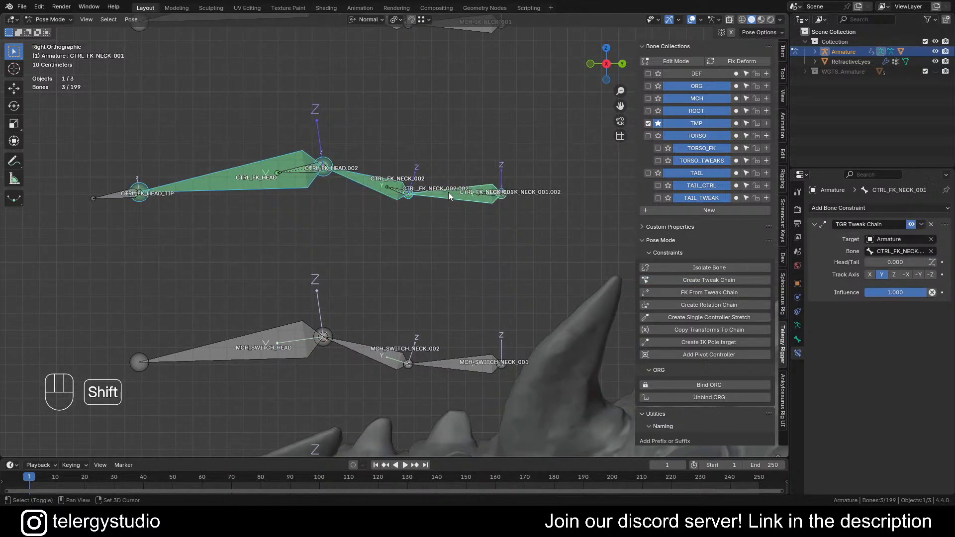
click(702, 293)
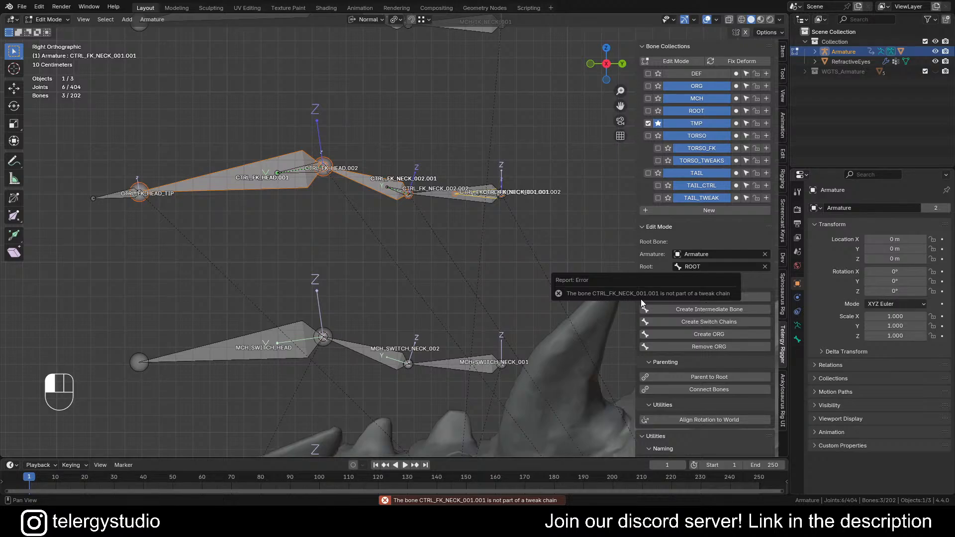
Undo the FK From Tweak Chain attempt together with the bone selections made for it
key(ctrl+z)
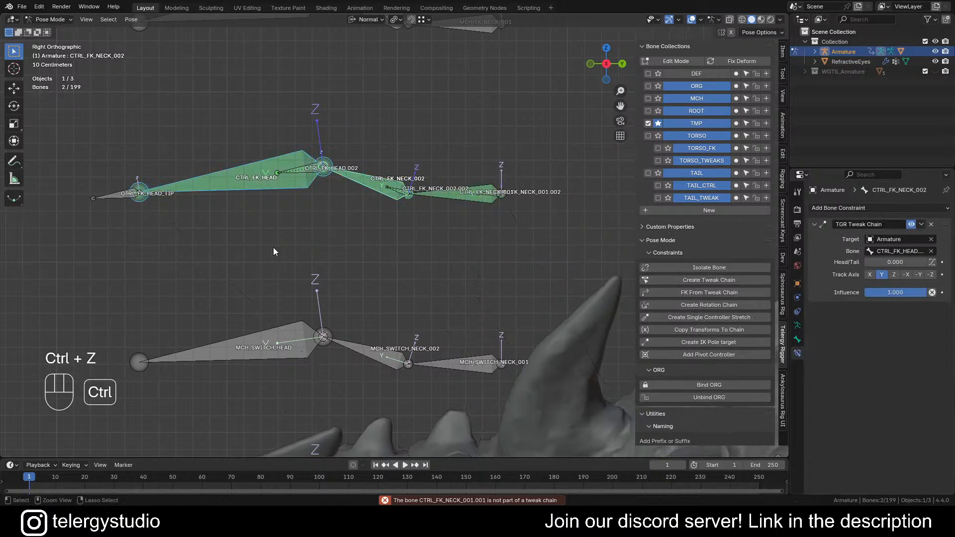
key(ctrl+z)
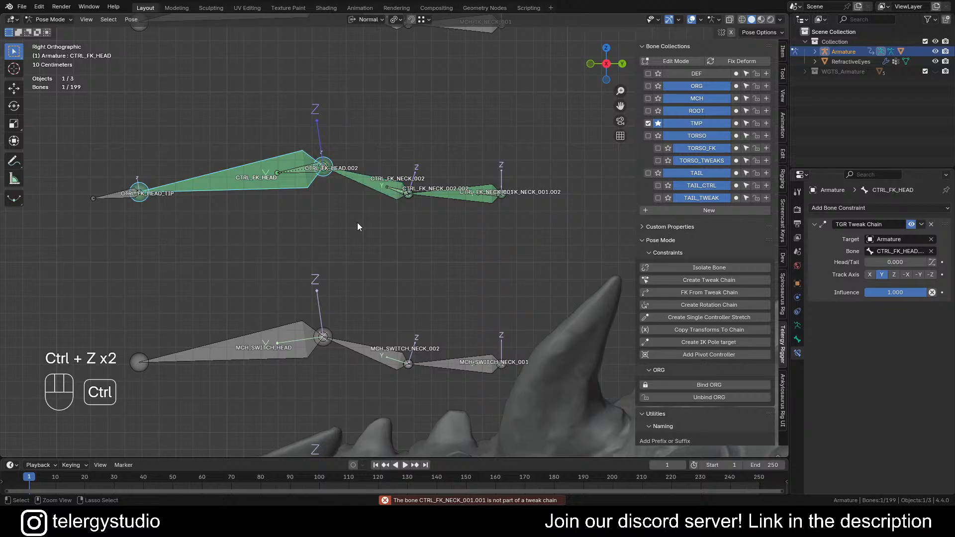
key(ctrl+z)
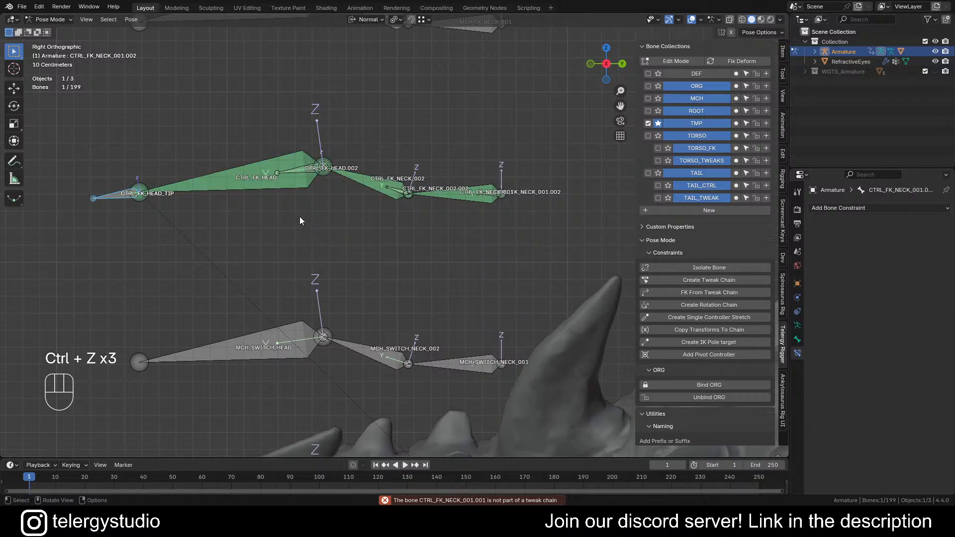
Inspect the CTRL_FK head and neck bones and the overlapping tweak bone at the base of the neck
click(220, 180)
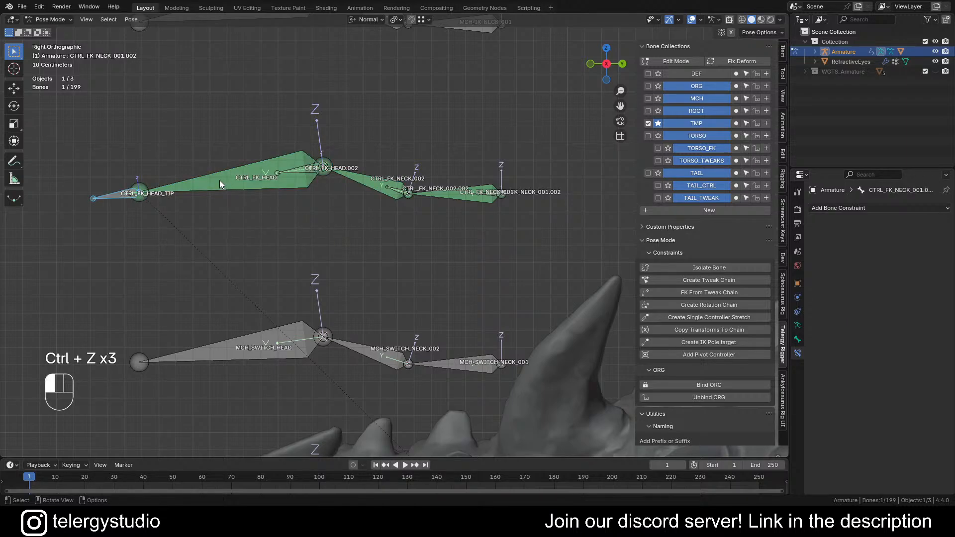
click(357, 182)
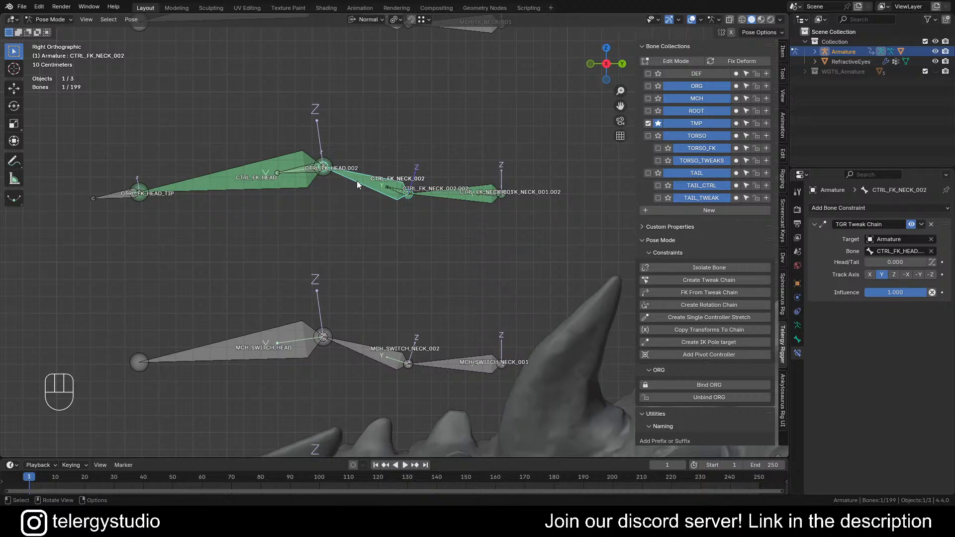
click(451, 194)
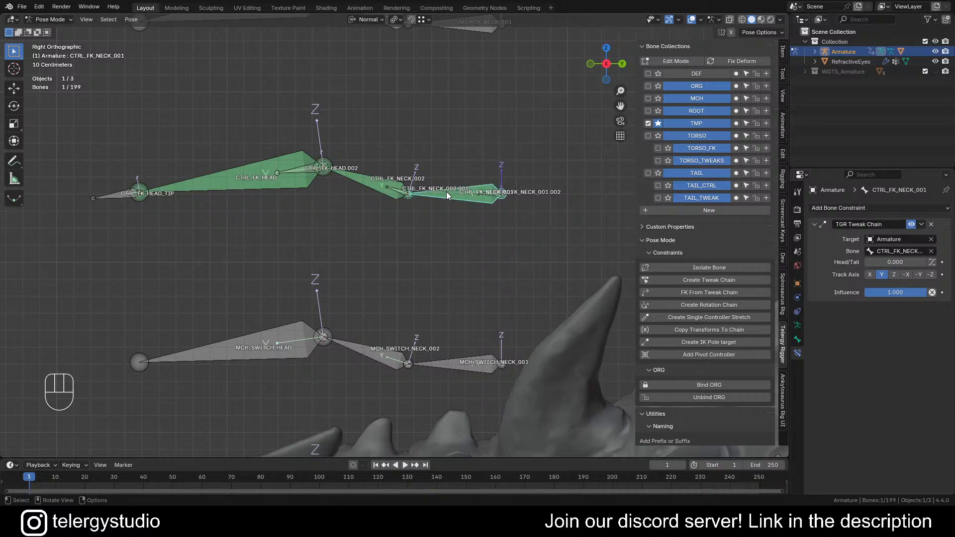
scroll(514, 210, up, 2)
click(479, 187)
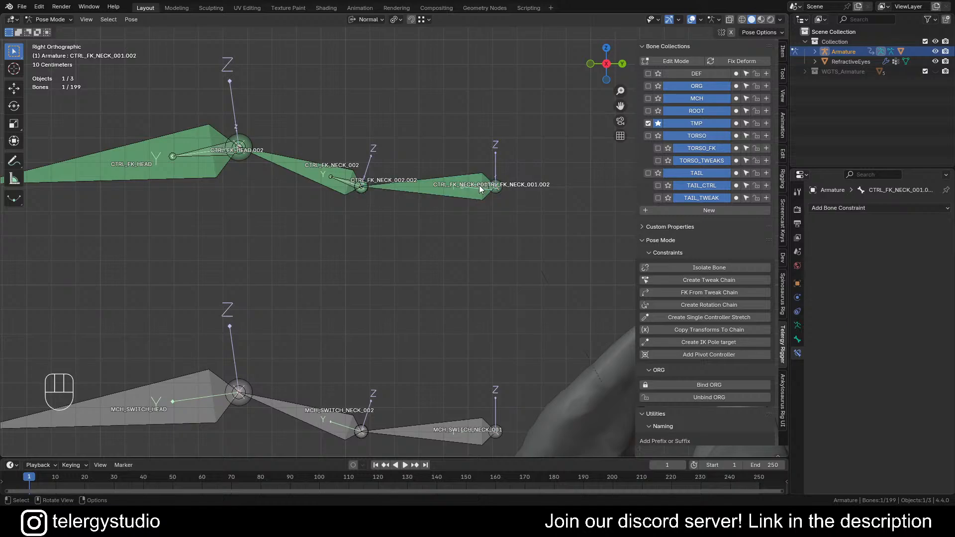
click(480, 188)
click(480, 188)
scroll(479, 185, down, 1)
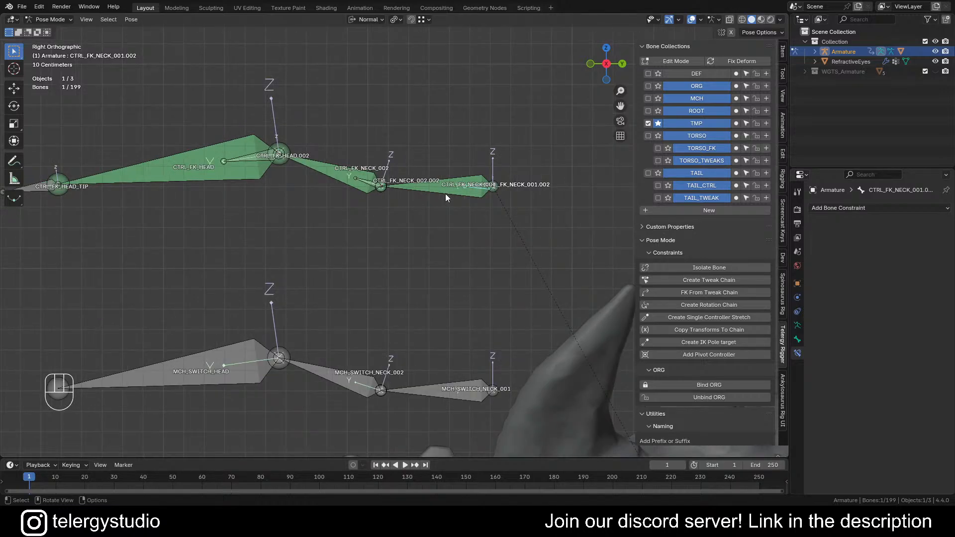
Undo the tweak chain creation on the CTRL_FK bones, staying in Pose Mode, and deselect all bones
key(ctrl+z)
key(ctrl+z)
key(ctrl+z)
key(ctrl+z)
key(ctrl+z)
key(ctrl+z)
key(ctrl+z)
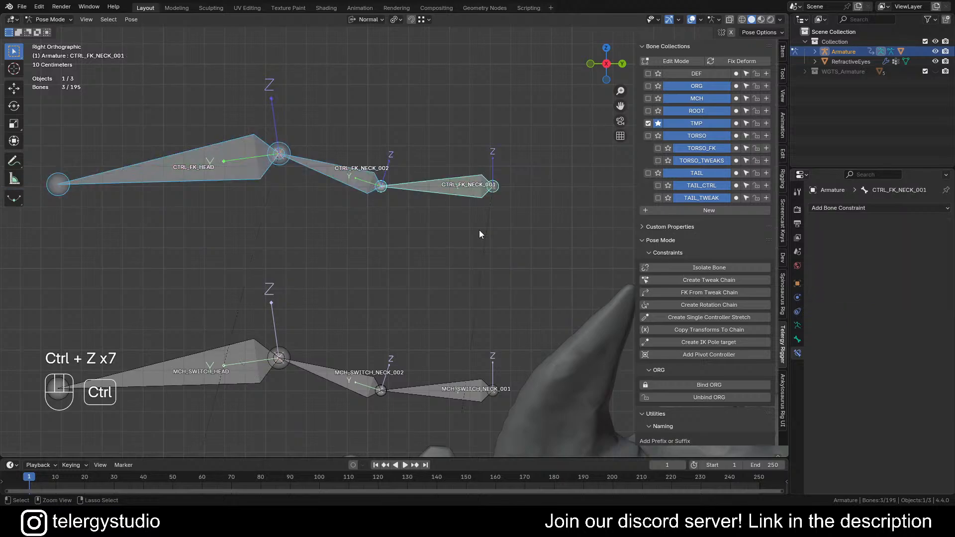
key(ctrl+z)
key(ctrl+shift+z)
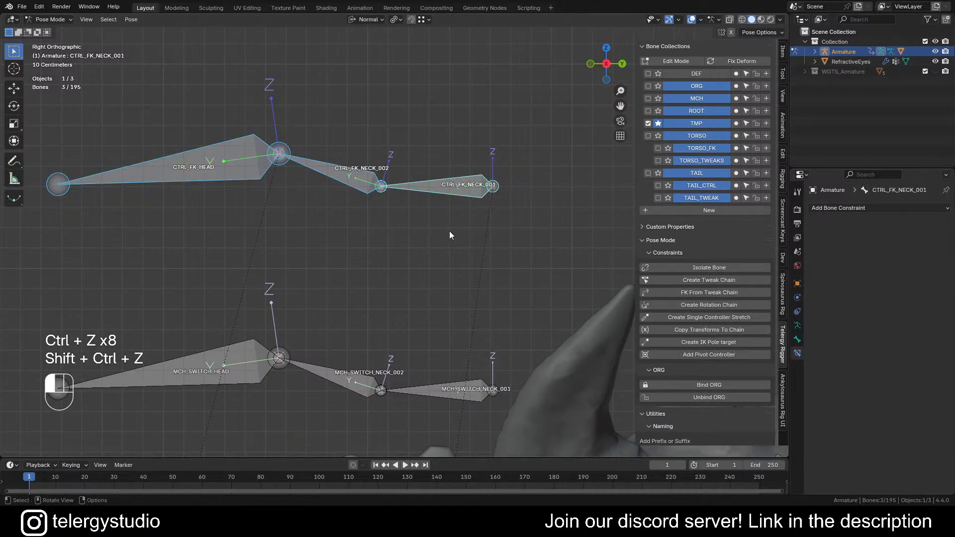
click(449, 231)
Add an Inverse Kinematics constraint to MCH_IK_NECK_002 with MCH_HEAD_PARENT as target and a chain length of 2
scroll(418, 196, down, 3)
shift+middle_drag(399, 175, 416, 203)
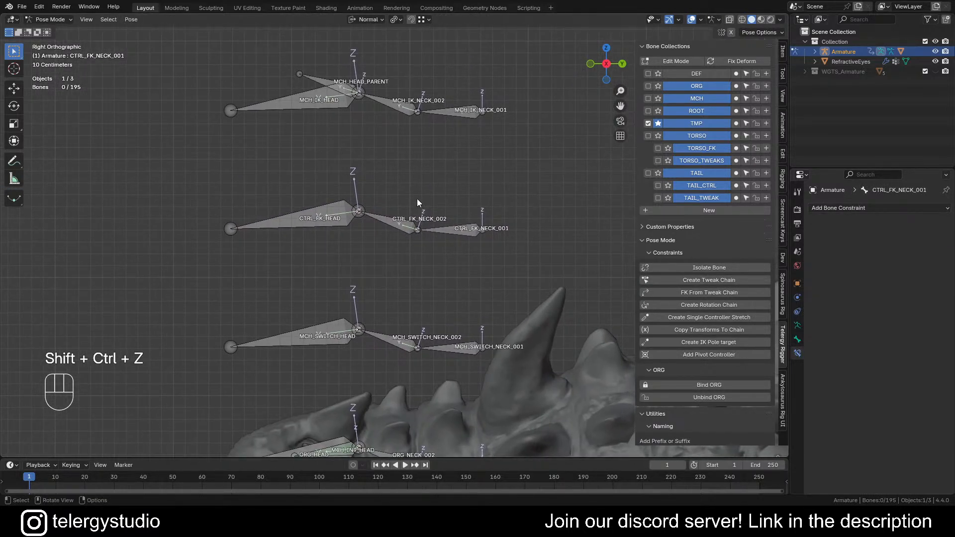
scroll(358, 140, up, 1)
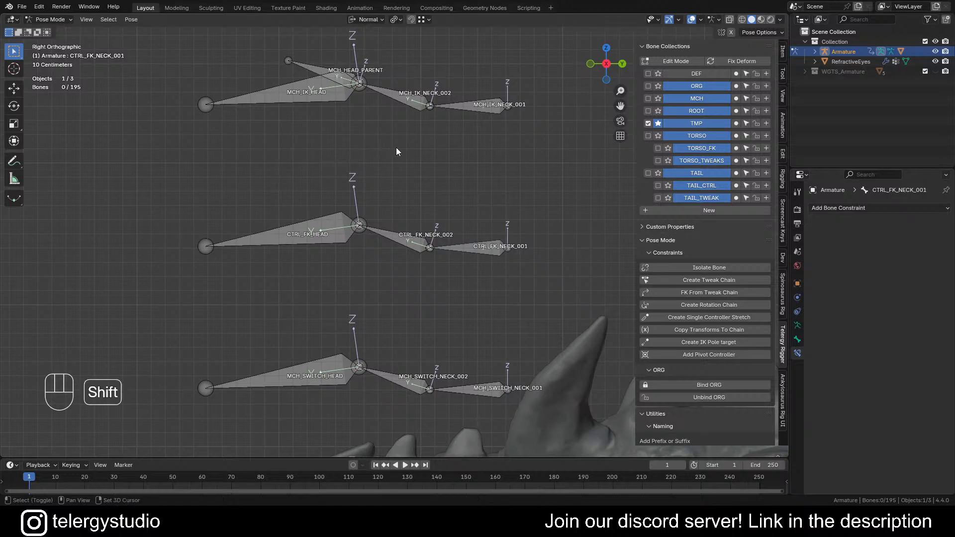
shift+middle_drag(396, 147, 363, 207)
scroll(368, 224, down, 2)
key(Tab)
scroll(343, 121, up, 3)
scroll(329, 128, down, 3)
scroll(333, 142, up, 4)
click(321, 139)
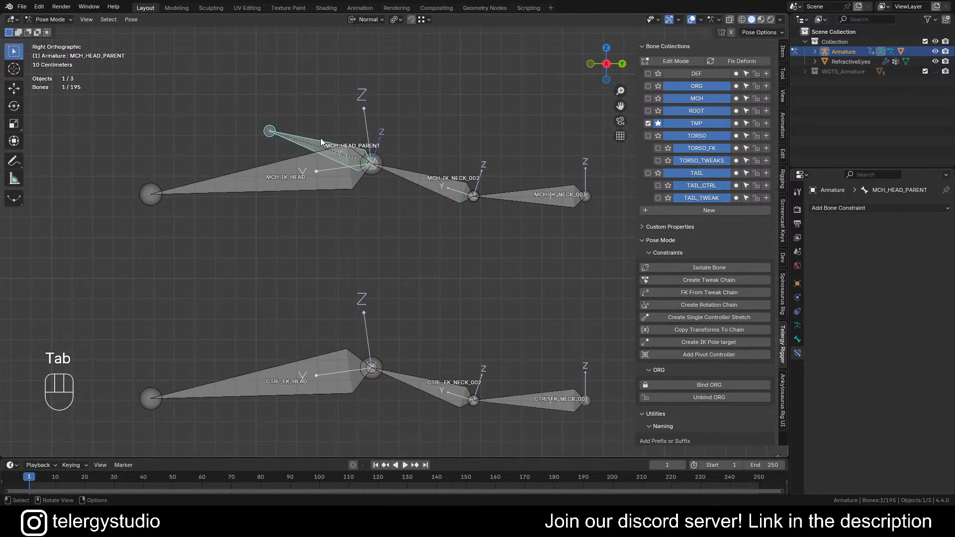
shift+click(416, 171)
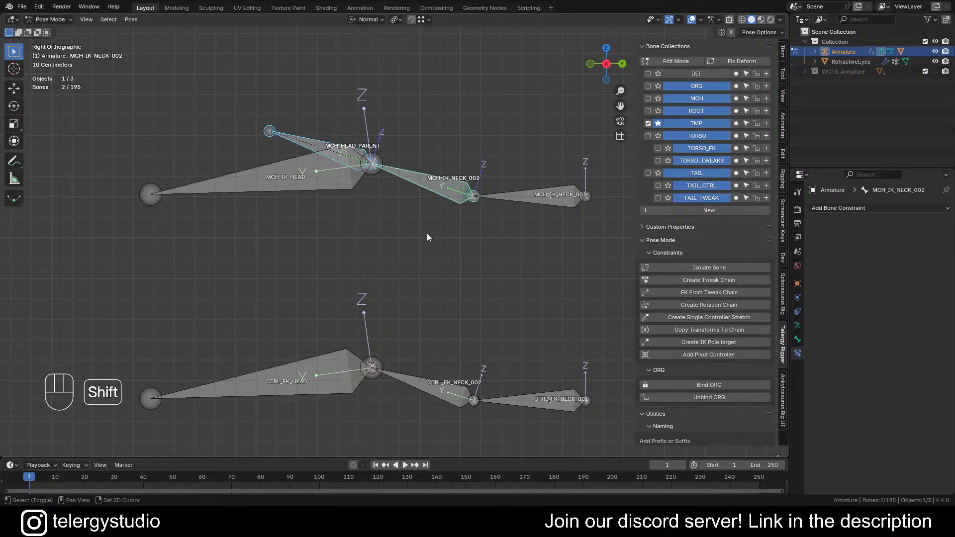
shift+middle_drag(427, 233, 412, 235)
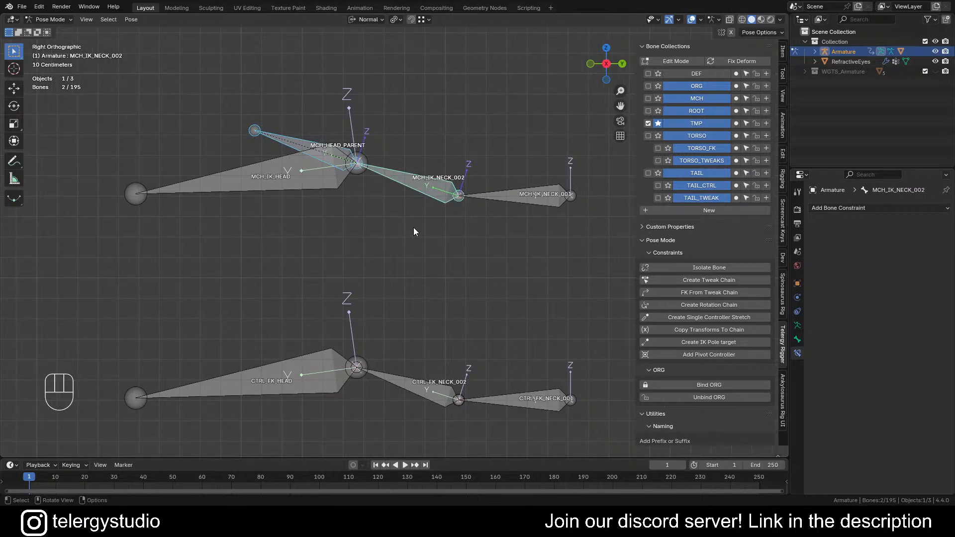
key(d)
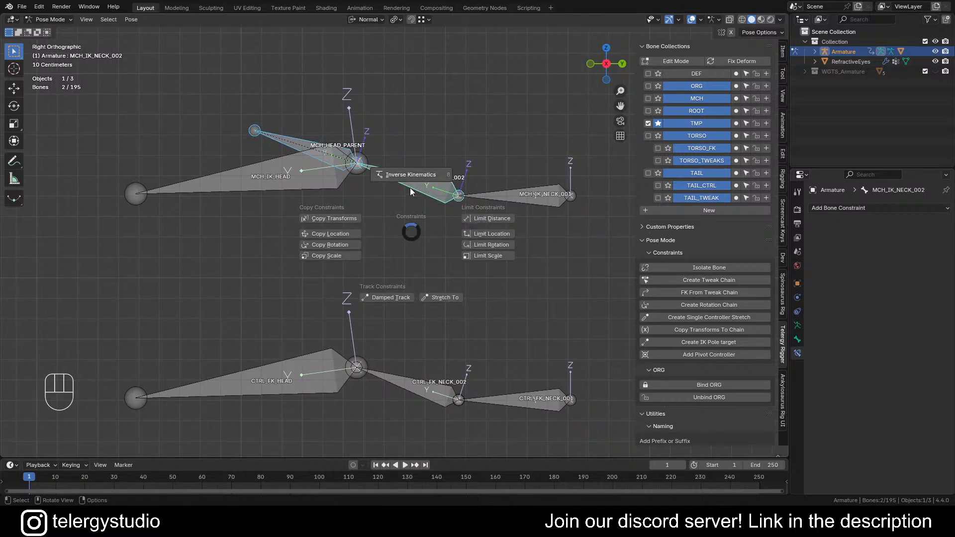
click(410, 180)
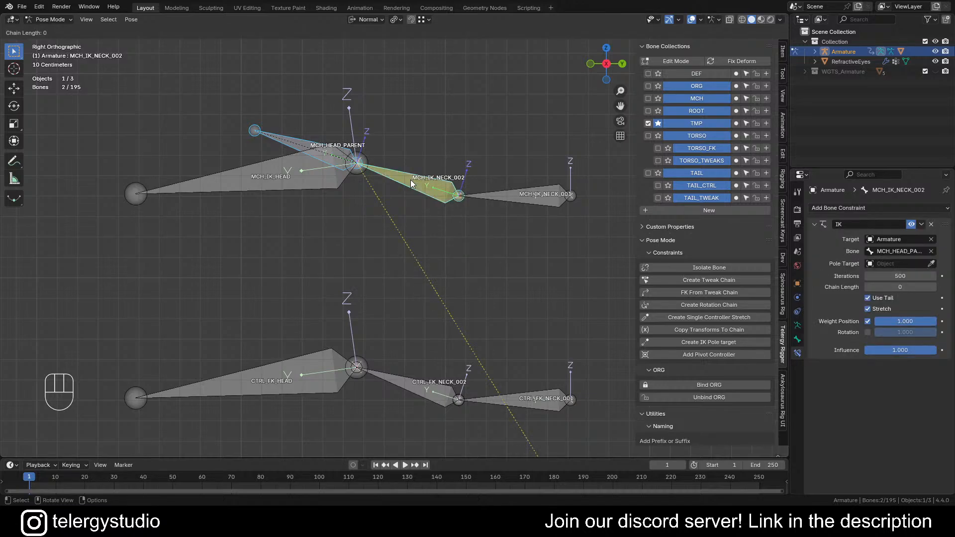
scroll(411, 180, up, 1)
click(410, 180)
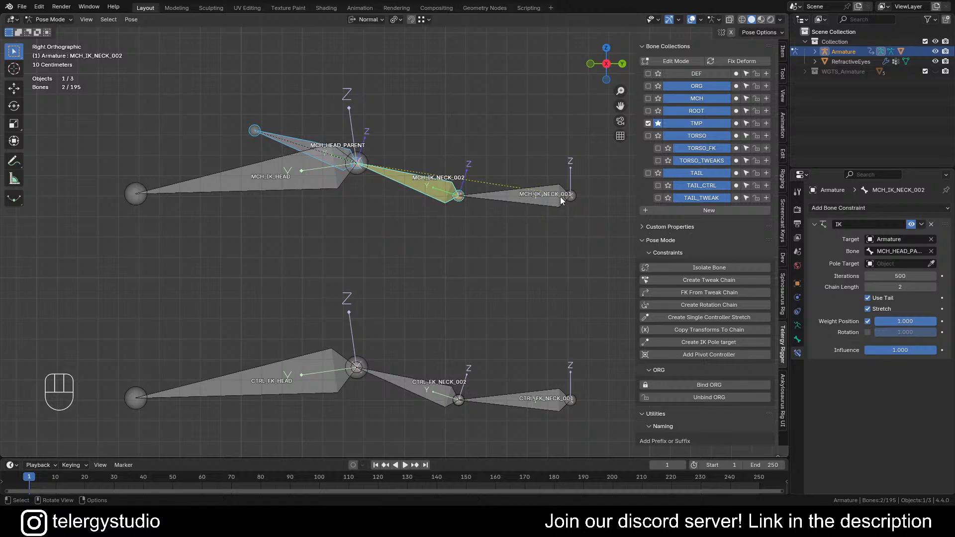
Test the neck IK by moving MCH_IK_HEAD and cancel the move
click(233, 188)
key(g)
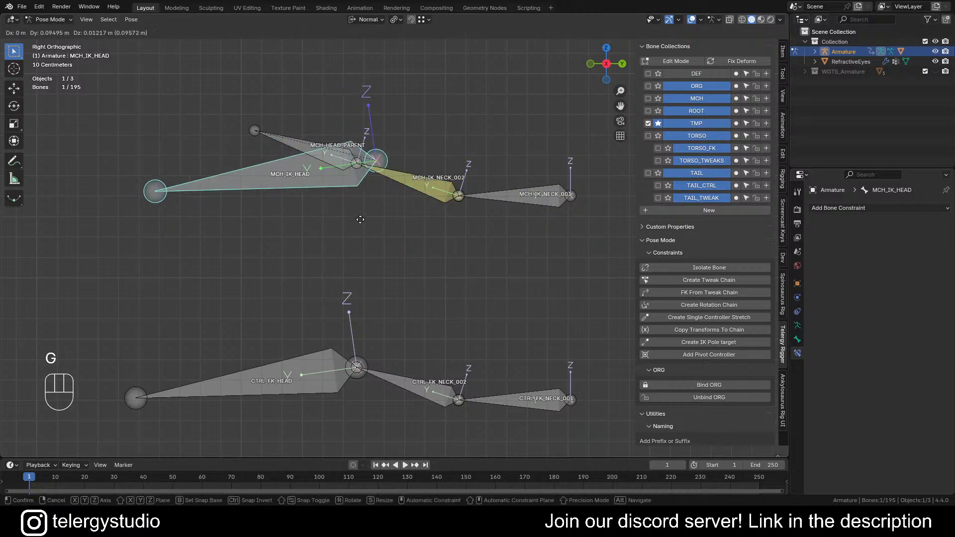
right_click(333, 216)
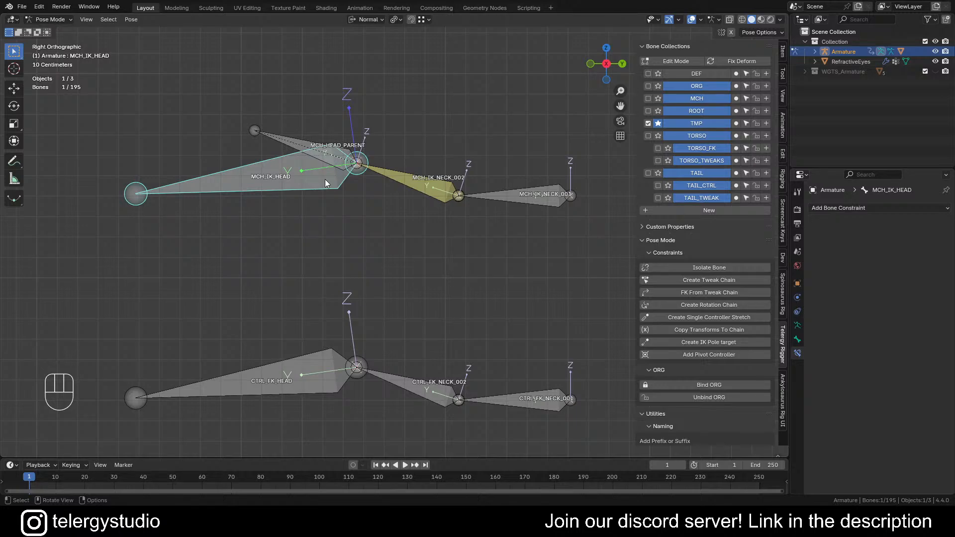
Rename the bone MCH_HEAD_PARENT as MCH_HEAD_TGT in Edit Mode
scroll(327, 185, down, 1)
shift+middle_drag(326, 186, 348, 183)
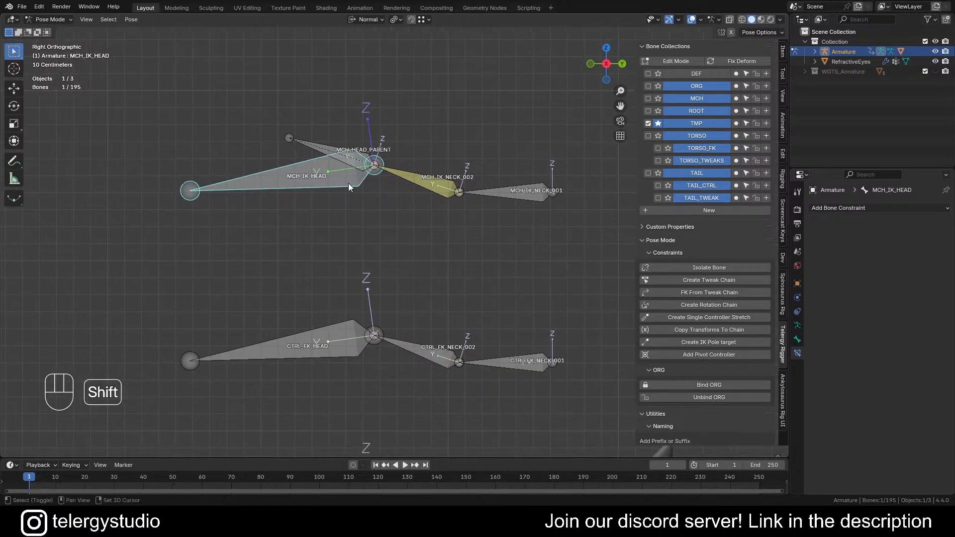
click(307, 148)
key(Tab)
scroll(322, 166, up, 3)
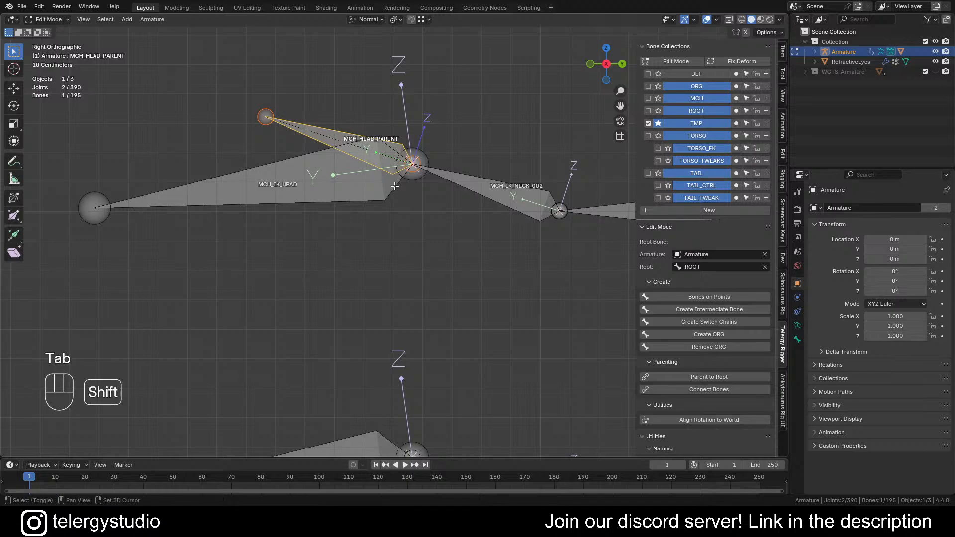
shift+middle_drag(395, 186, 406, 214)
key(F2)
click(407, 217)
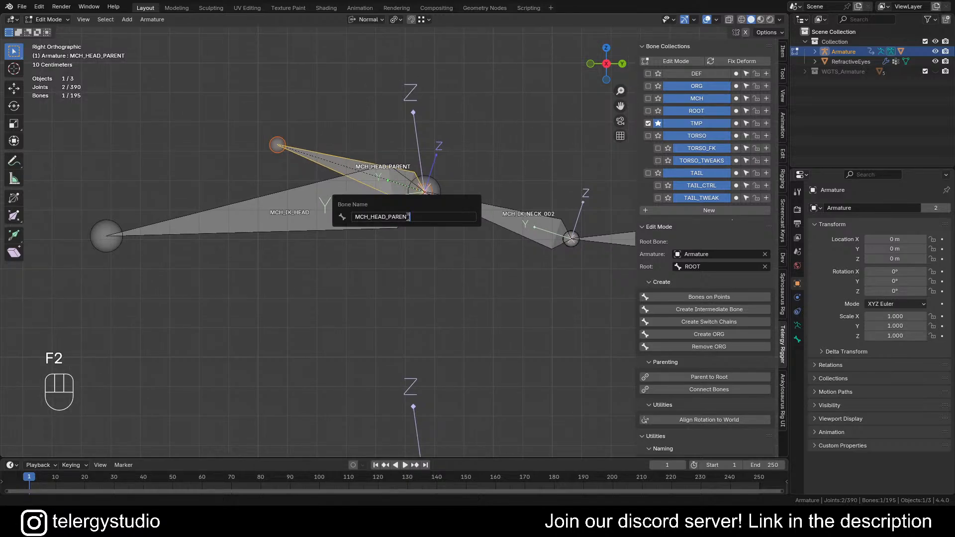
key(BackSpace)
key(BackSpace)
key(BackSpace)
key(BackSpace)
key(BackSpace)
key(BackSpace)
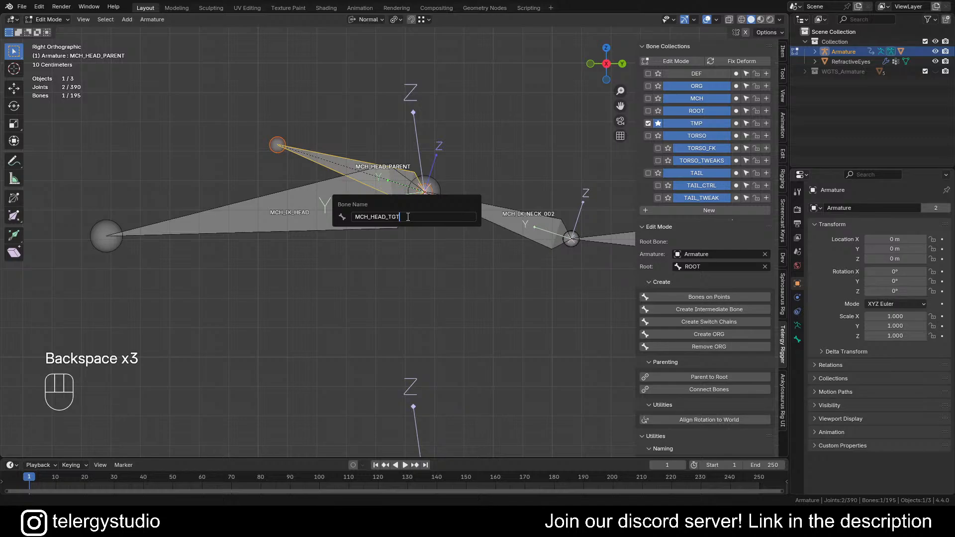
text(T)
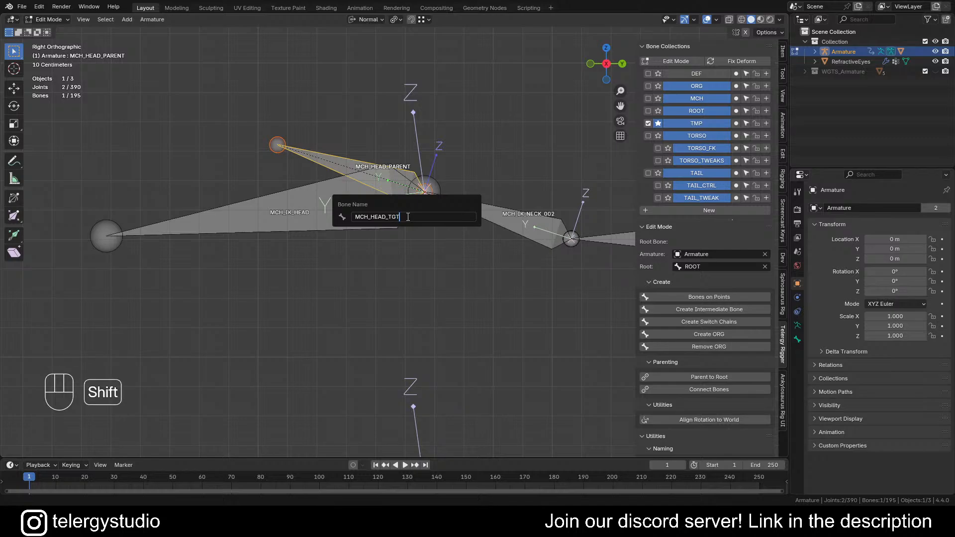
key(Return)
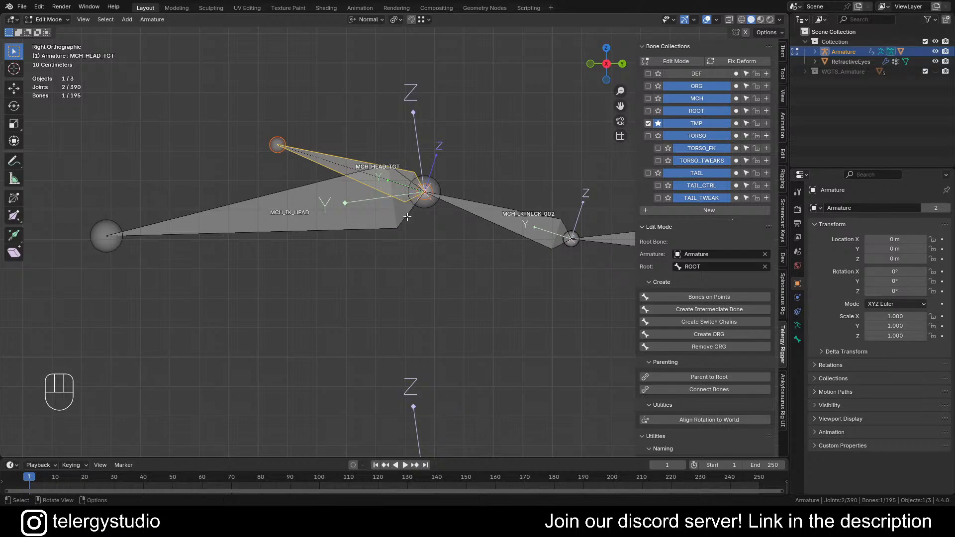
Duplicate the MCH_IK_HEAD bone in place and scale the copy to about 0.451
click(309, 217)
scroll(308, 218, down, 3)
key(shift+d)
right_click(512, 286)
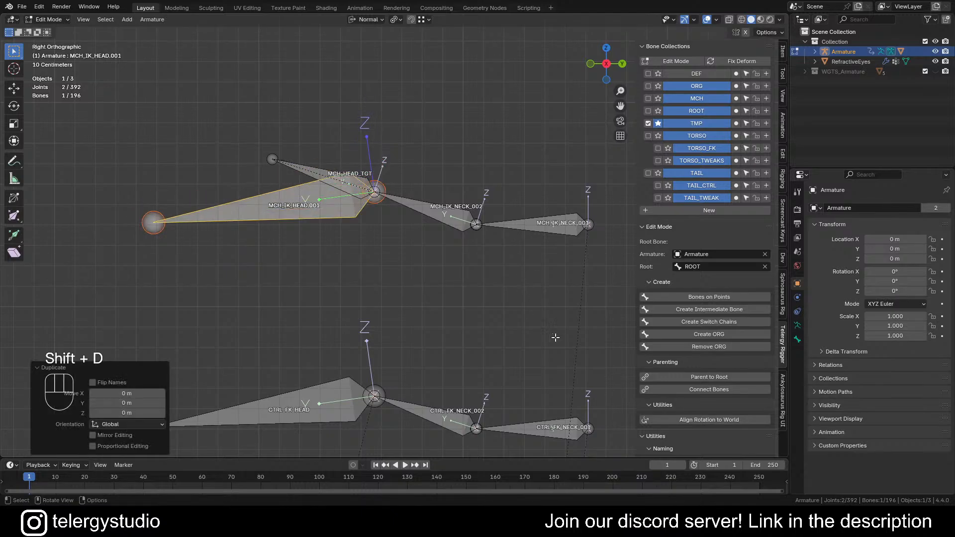
key(s)
click(431, 287)
Rename the duplicated head bone as MCH_HEAD_PARENT
key(F2)
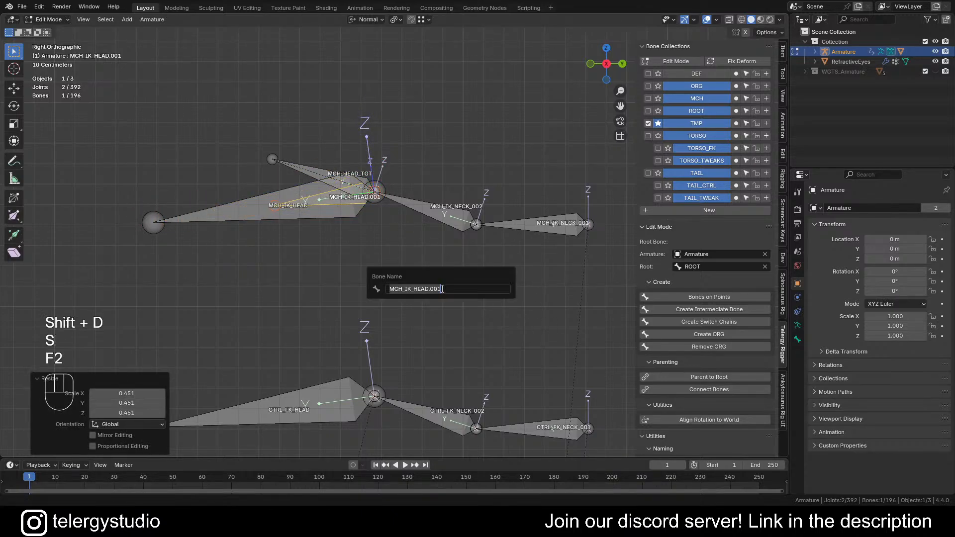
text(MCH)
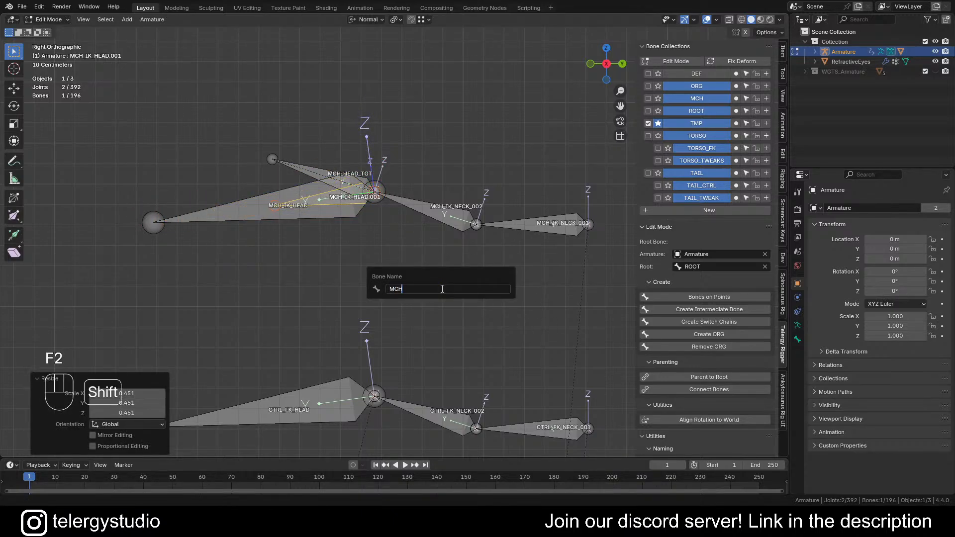
text(_HEAD_PARENT)
key(Return)
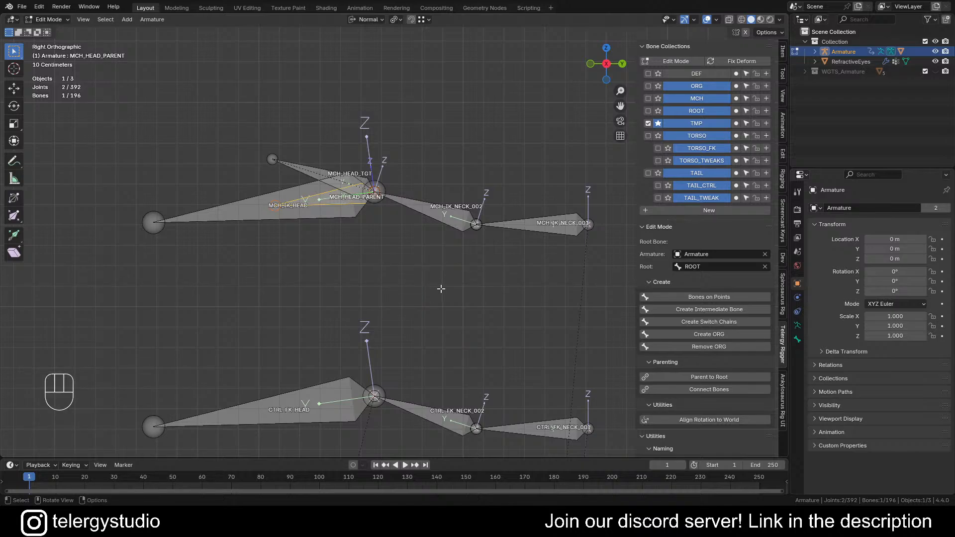
Parent MCH_IK_HEAD to MCH_HEAD_PARENT with Keep Offset
click(237, 209)
scroll(308, 243, up, 3)
alt+shift+click(330, 172)
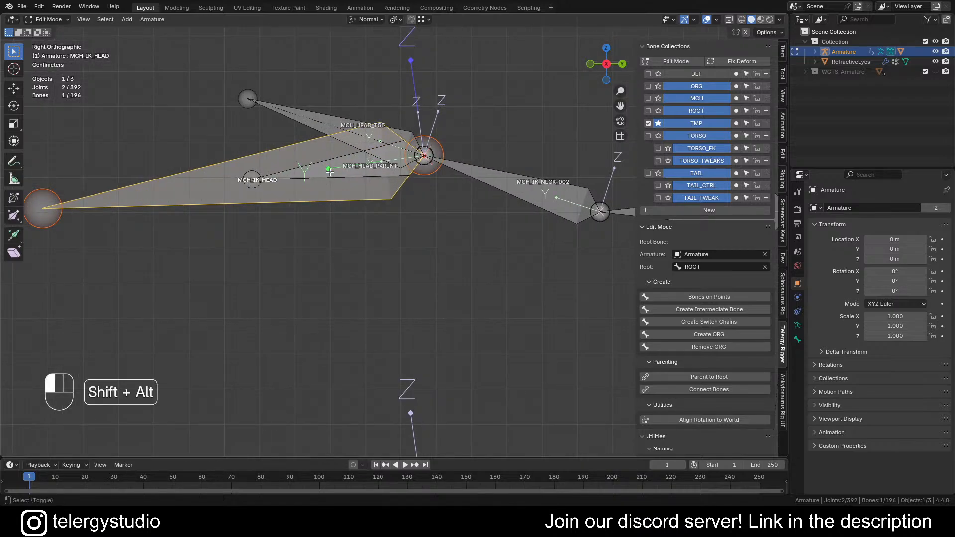
click(318, 180)
key(d)
click(347, 211)
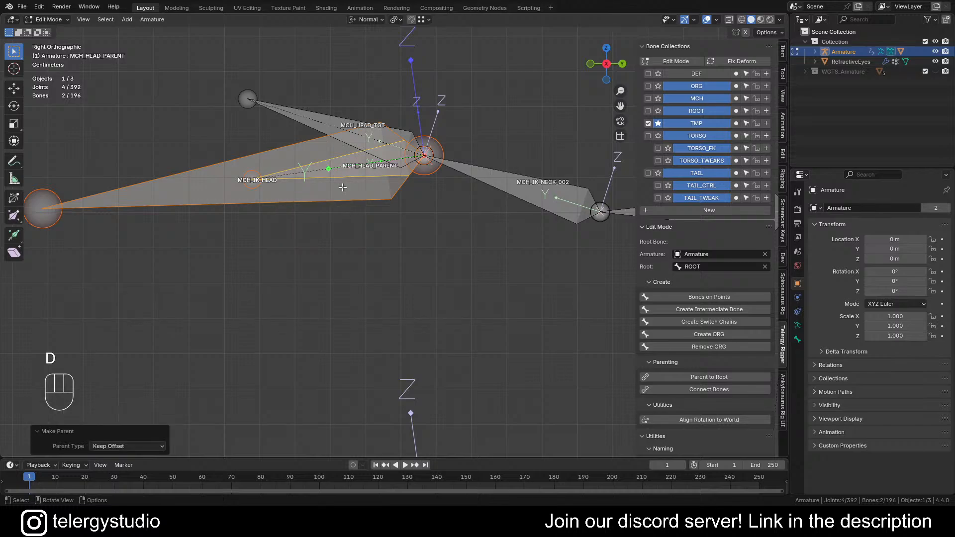
Parent MCH_HEAD_TGT to MCH_IK_HEAD with Keep Offset and save the file
click(328, 124)
shift+click(214, 192)
key(d)
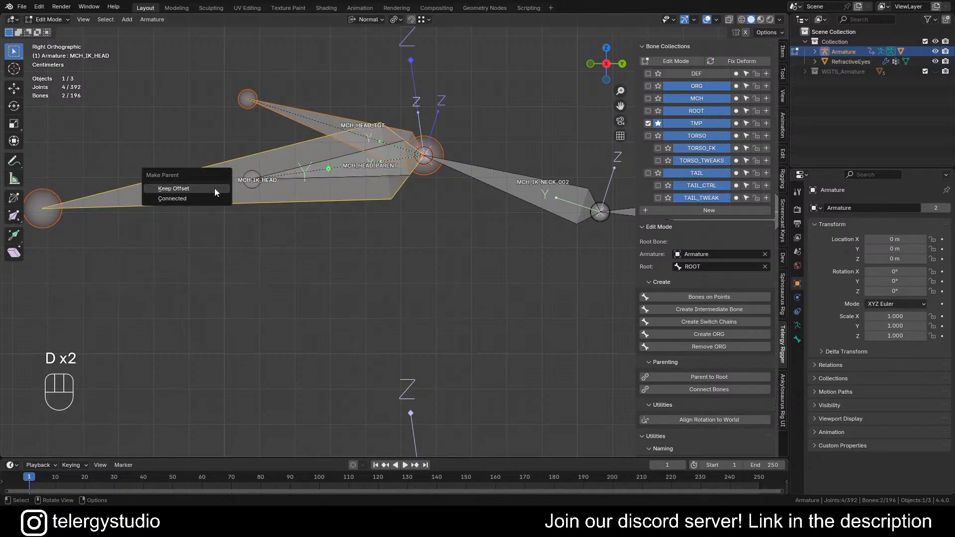
click(215, 192)
scroll(370, 206, down, 3)
shift+middle_drag(358, 206, 370, 207)
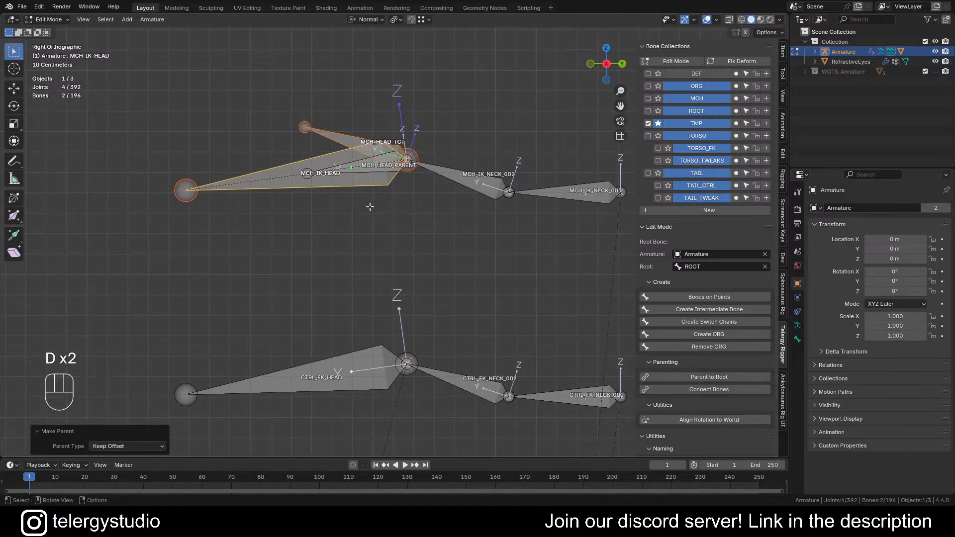
key(ctrl)
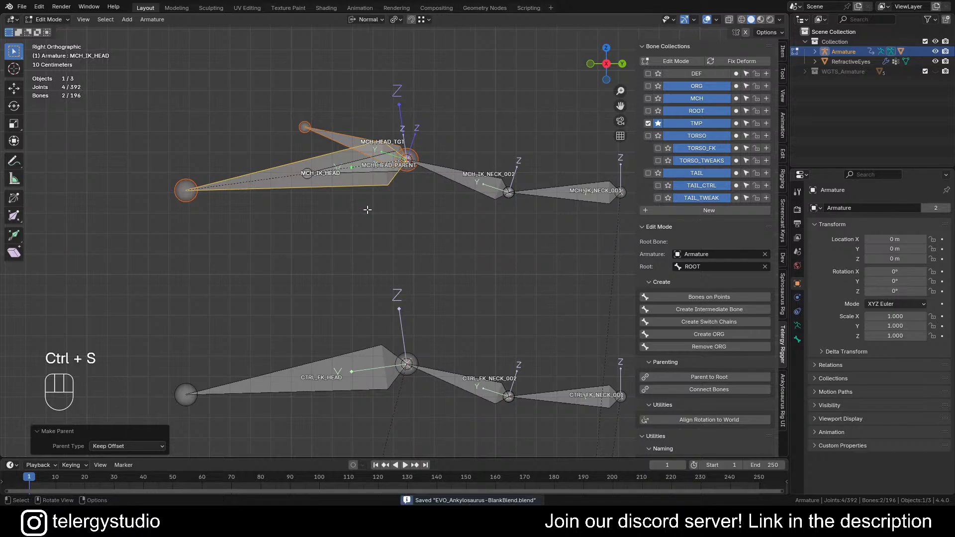
key(ctrl+s)
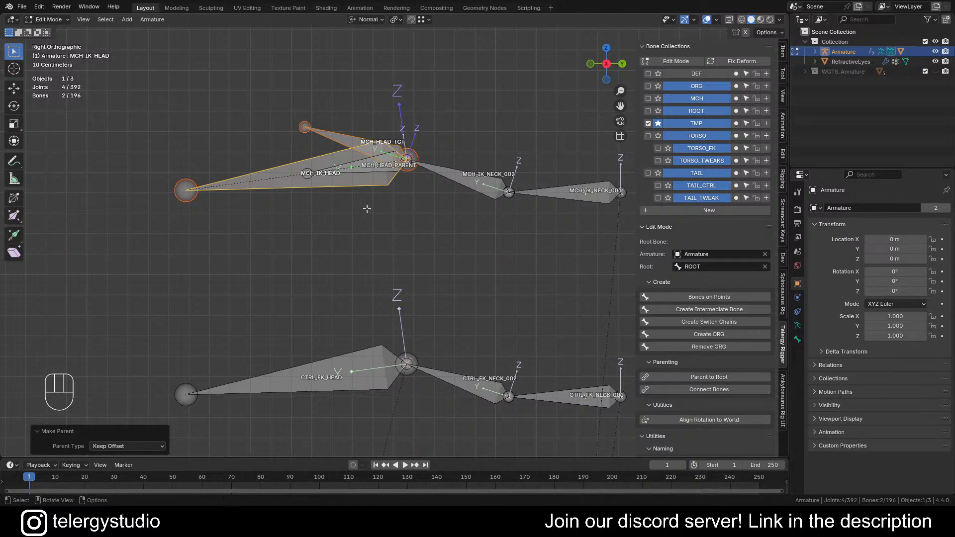
Test the neck IK in Pose Mode by moving MCH_IK_HEAD and cancel the move
shift+middle_drag(345, 199, 376, 197)
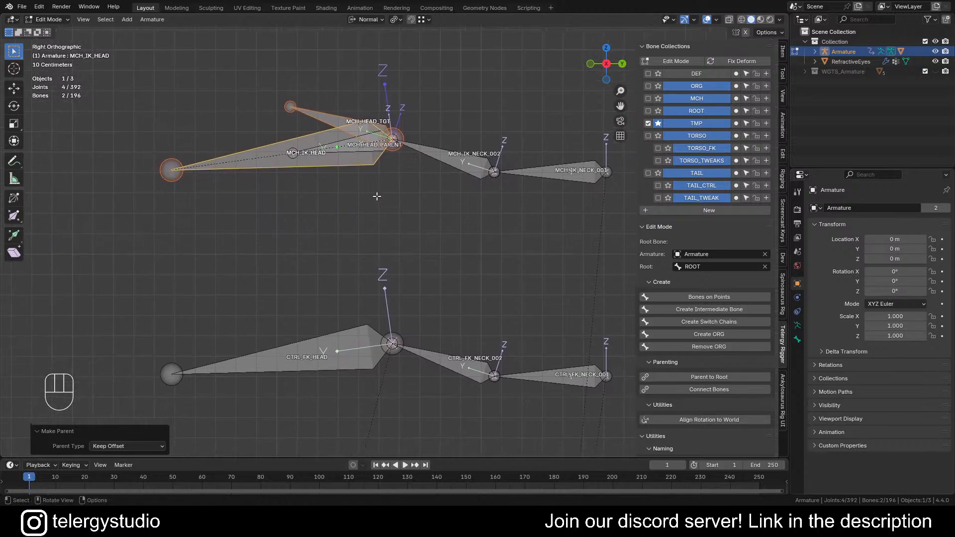
key(Tab)
click(233, 155)
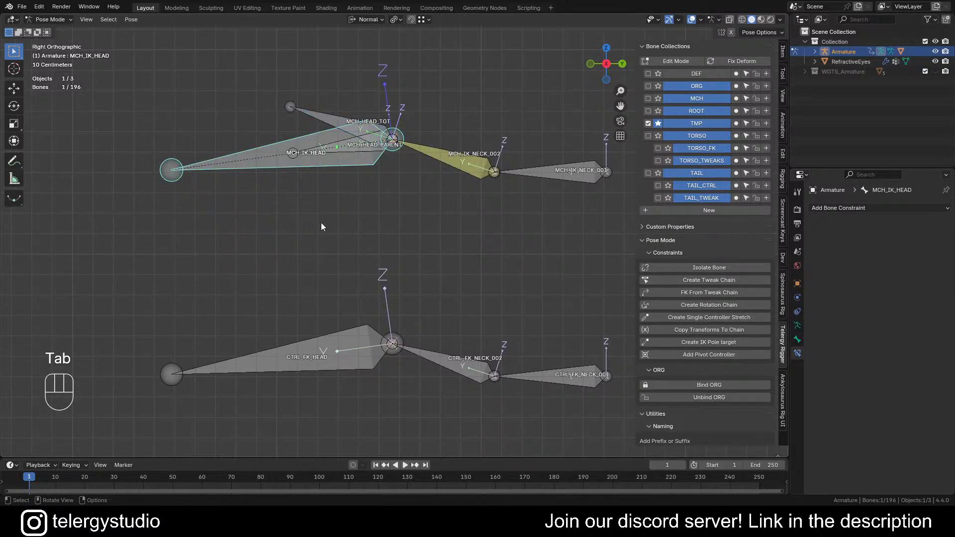
key(g)
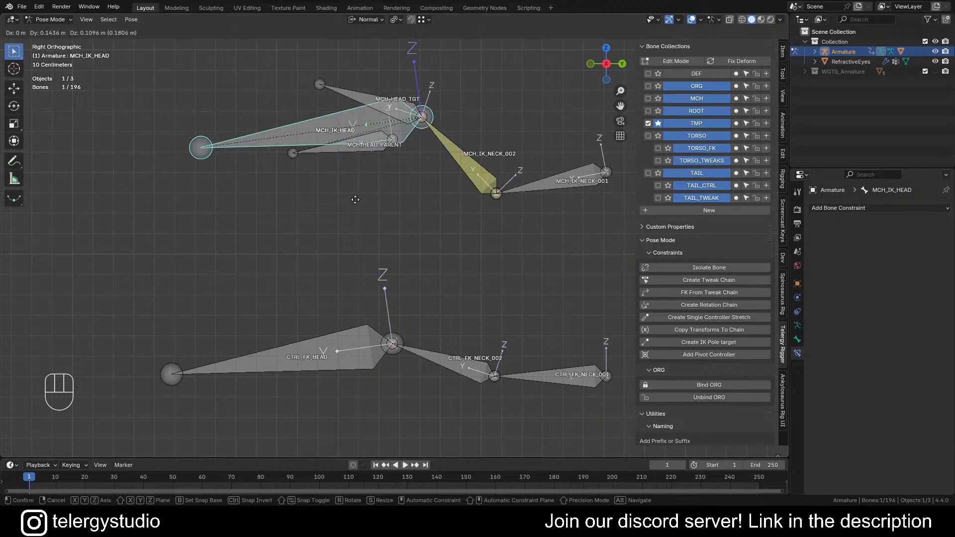
right_click(356, 200)
Enable Rotation weighting on the IK constraint of MCH_IK_NECK_002
scroll(403, 163, up, 2)
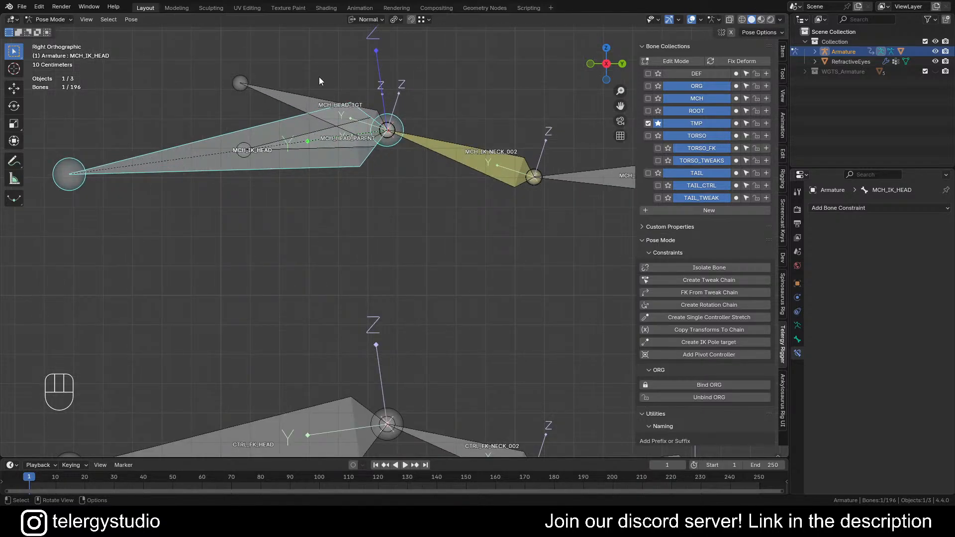
click(447, 145)
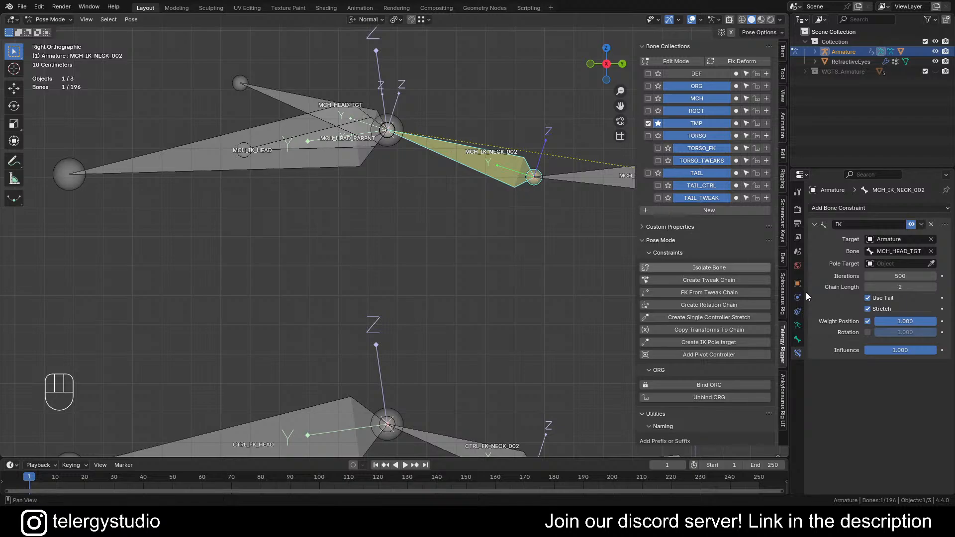
click(867, 332)
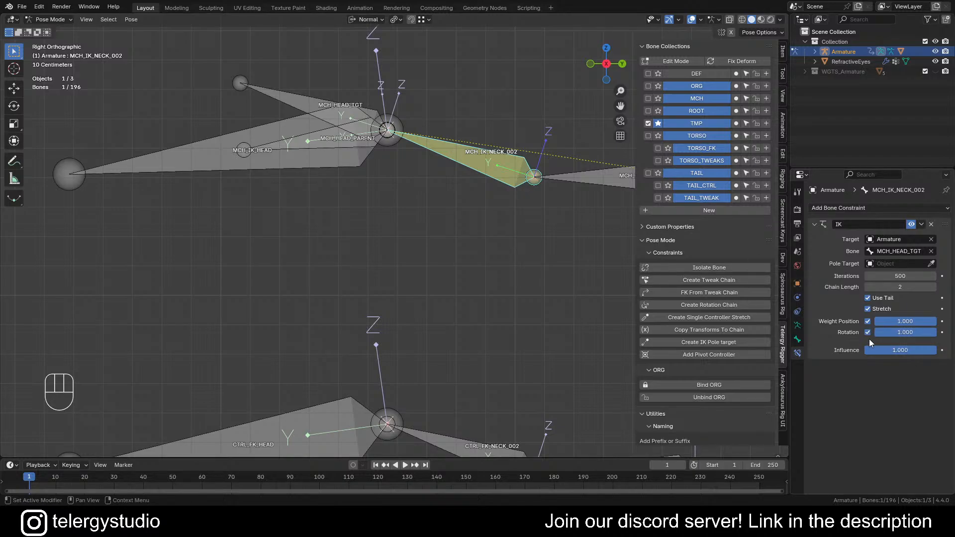
Test the neck IK by rotating MCH_IK_HEAD freely and cancel the rotation
click(167, 162)
scroll(185, 214, down, 4)
key(r)
key(r)
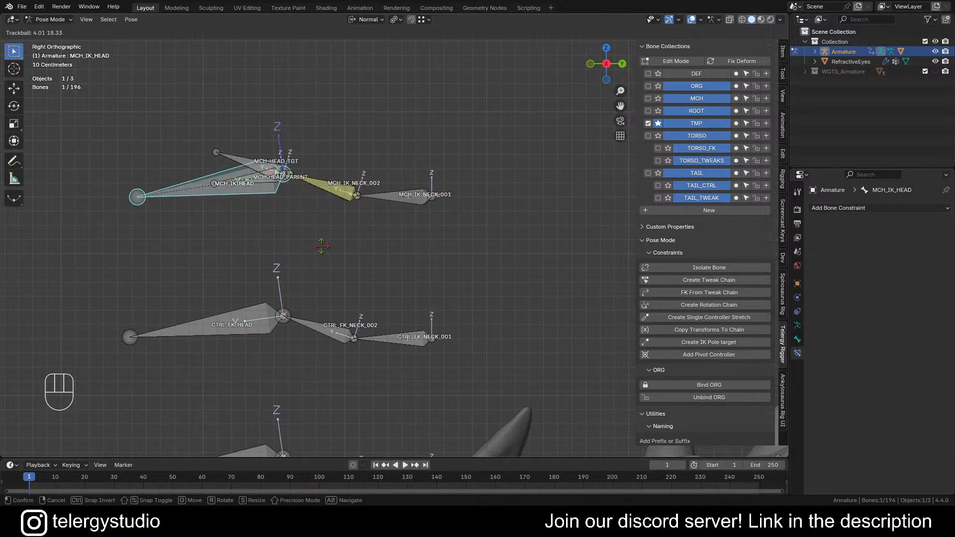
right_click(309, 253)
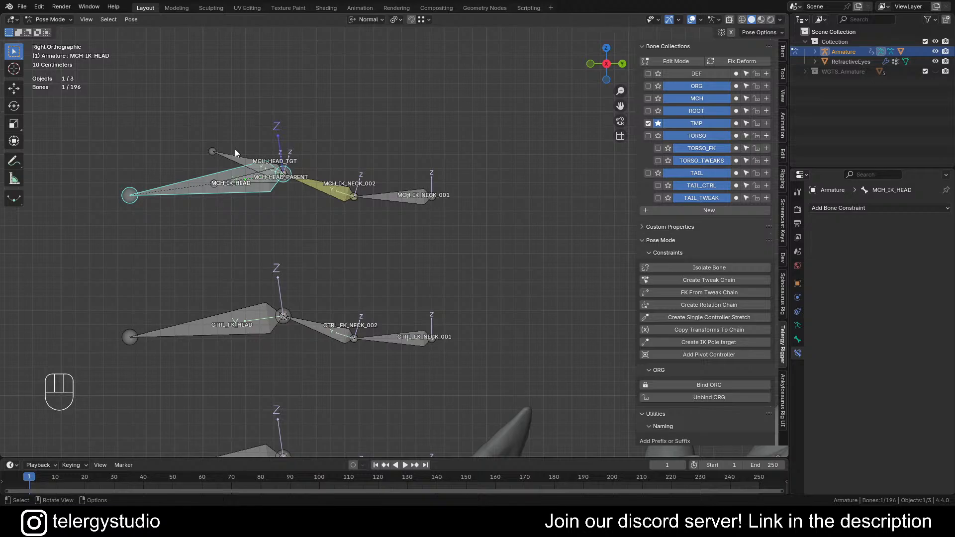
Examine the FK, switch and ORG neck chains around the head mesh, picking out ORG_NECK_001
shift+middle_drag(279, 209, 342, 188)
scroll(345, 184, down, 3)
shift+middle_drag(373, 229, 433, 162)
shift+middle_drag(421, 249, 413, 198)
scroll(409, 275, up, 2)
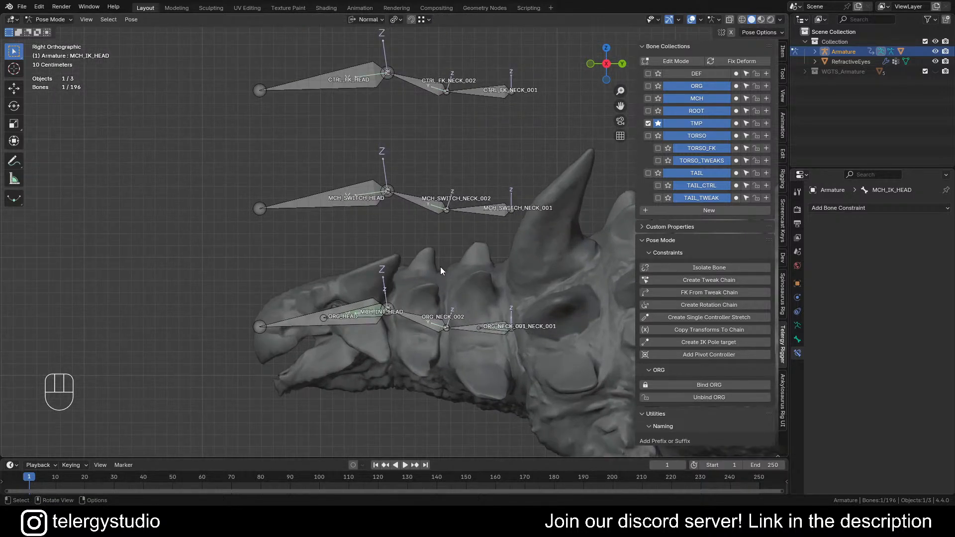
shift+middle_drag(454, 265, 453, 255)
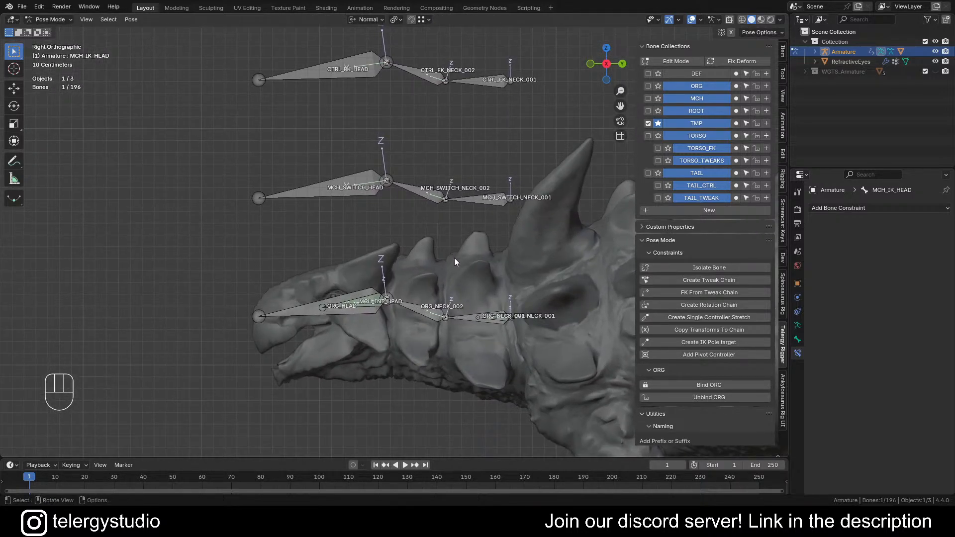
click(460, 319)
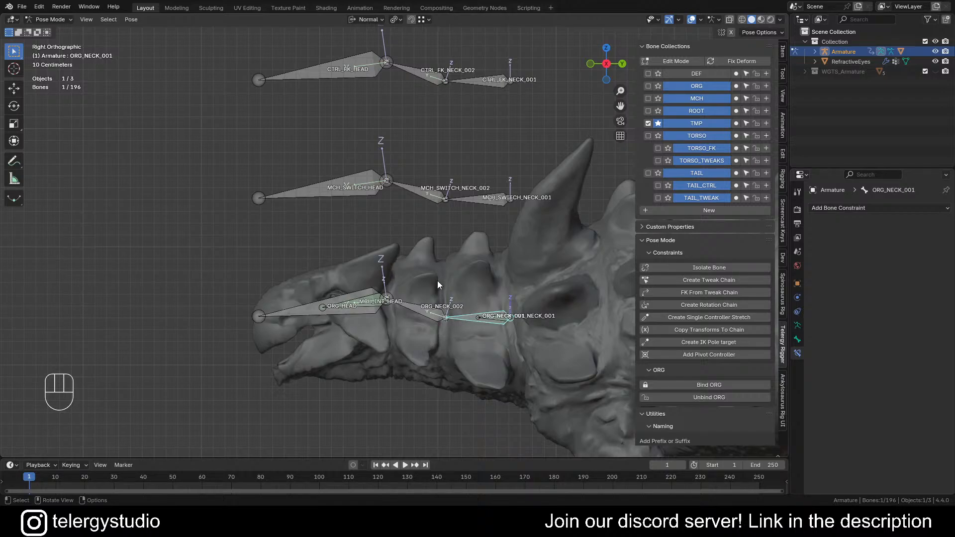
scroll(427, 261, down, 1)
shift+middle_drag(434, 218, 419, 236)
scroll(413, 233, up, 1)
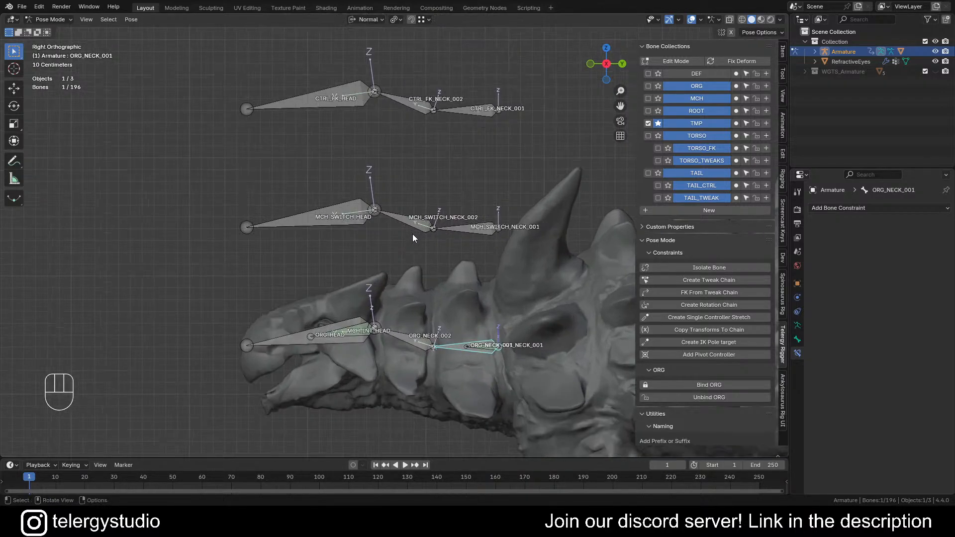
scroll(413, 234, down, 1)
shift+middle_drag(413, 203, 367, 227)
Create a tweak chain in Pose Mode from ORG_HEAD, ORG_NECK_002 and ORG_NECK_001
key(Tab)
scroll(355, 290, up, 2)
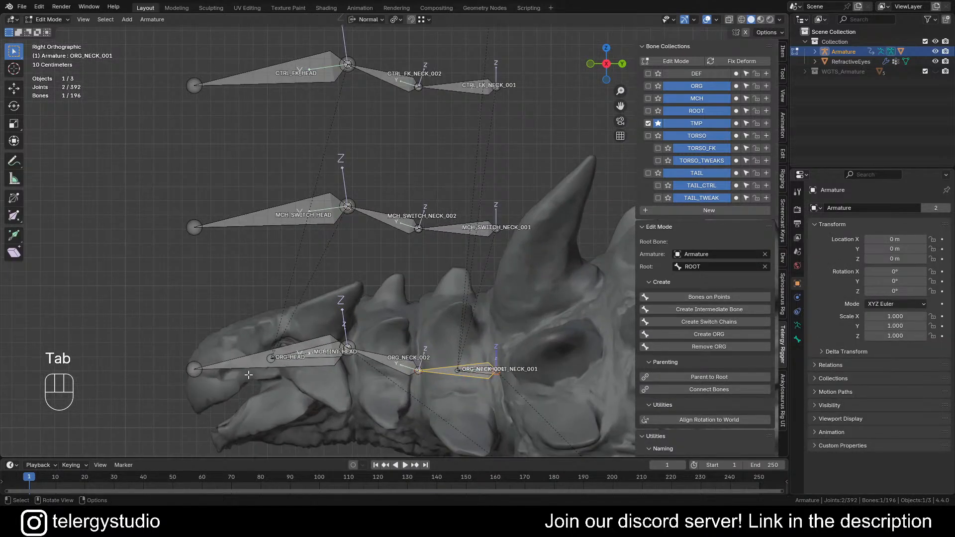
click(288, 373)
key(Tab)
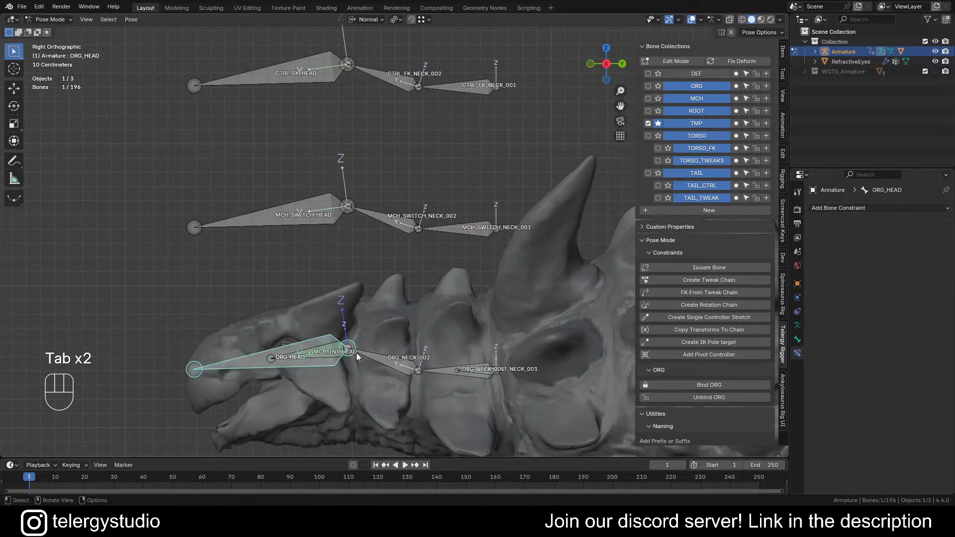
shift+click(423, 371)
shift+click(439, 365)
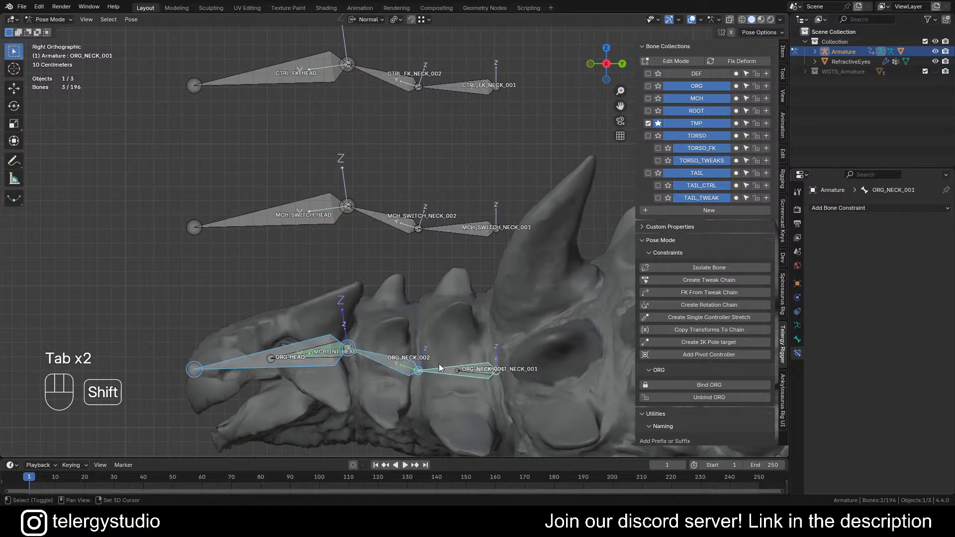
scroll(428, 348, down, 2)
mouse_move(417, 328)
shift+middle_down()
mouse_move(408, 293)
mouse_move(401, 324)
shift+middle_up()
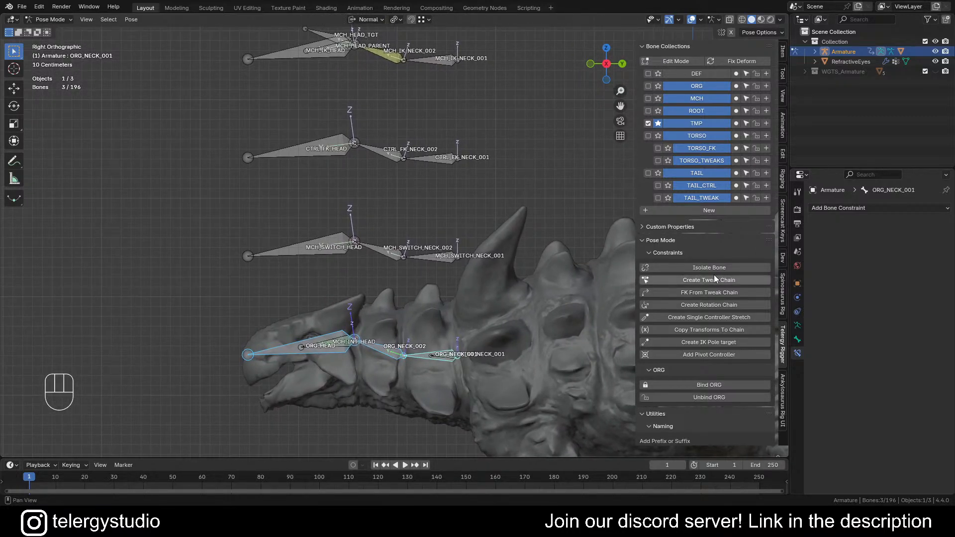
click(697, 280)
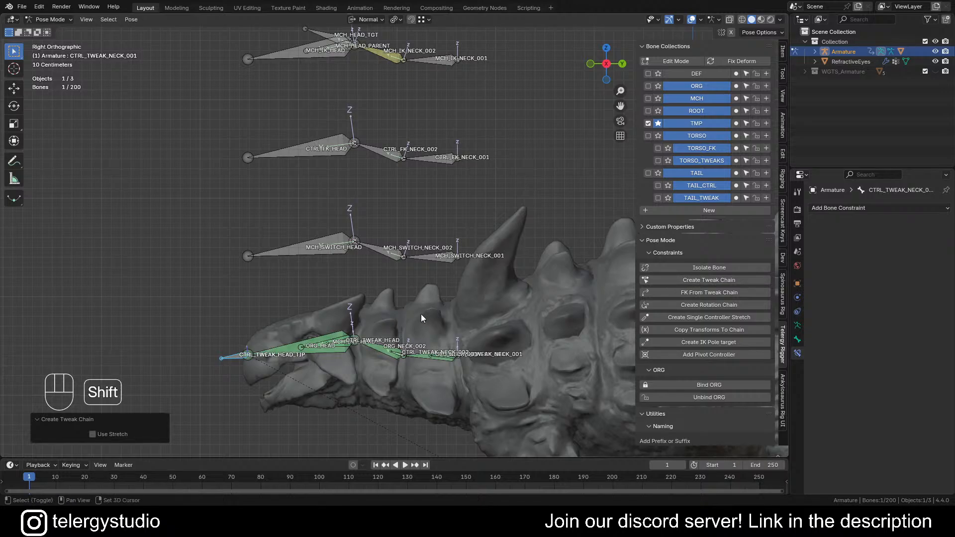
Test the CTRL_TWEAK_HEAD_TIP and CTRL_TWEAK_HEAD bones by moving each one and cancelling the moves
shift+middle_drag(426, 320, 452, 247)
scroll(269, 330, up, 3)
key(g)
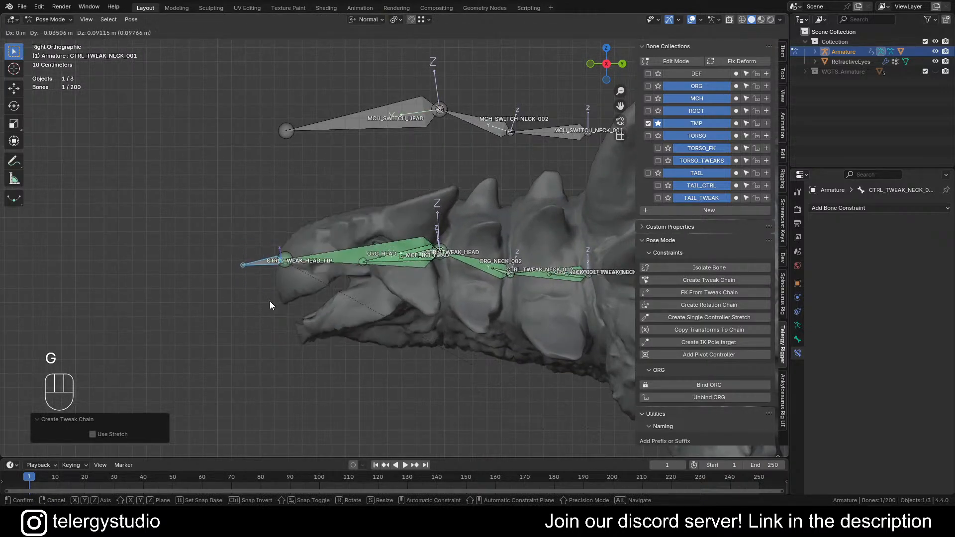
right_click(271, 303)
scroll(424, 258, up, 3)
alt+click(428, 248)
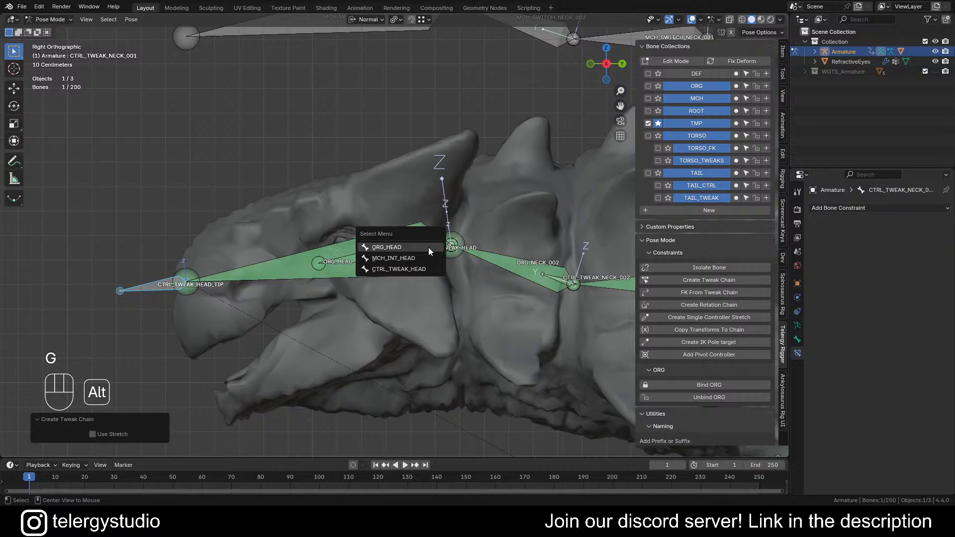
click(408, 268)
key(g)
right_click(494, 271)
shift+middle_drag(494, 270, 536, 295)
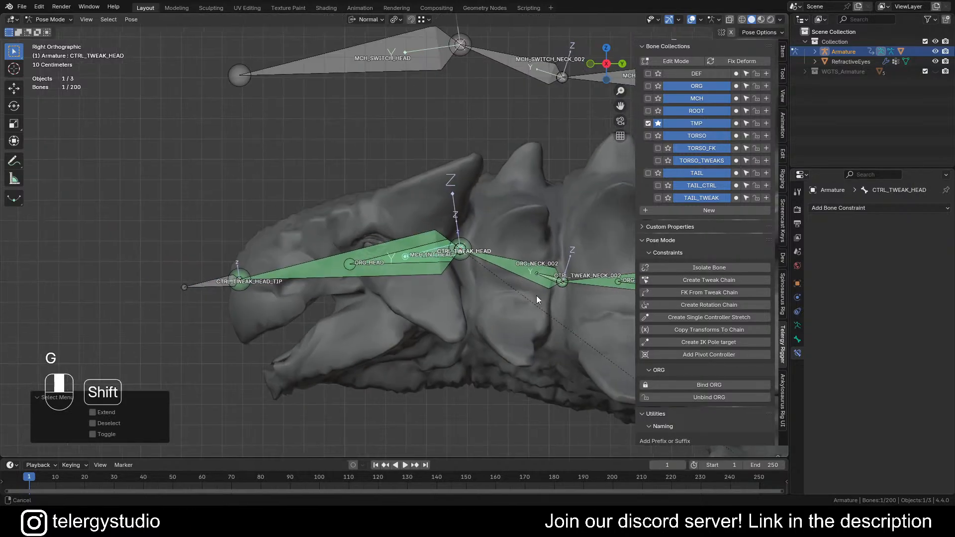
Test the CTRL_TWEAK_NECK_002 and CTRL_TWEAK_NECK_001 bones by moving each one and cancelling the moves
scroll(513, 277, down, 1)
alt+click(509, 275)
click(500, 286)
key(g)
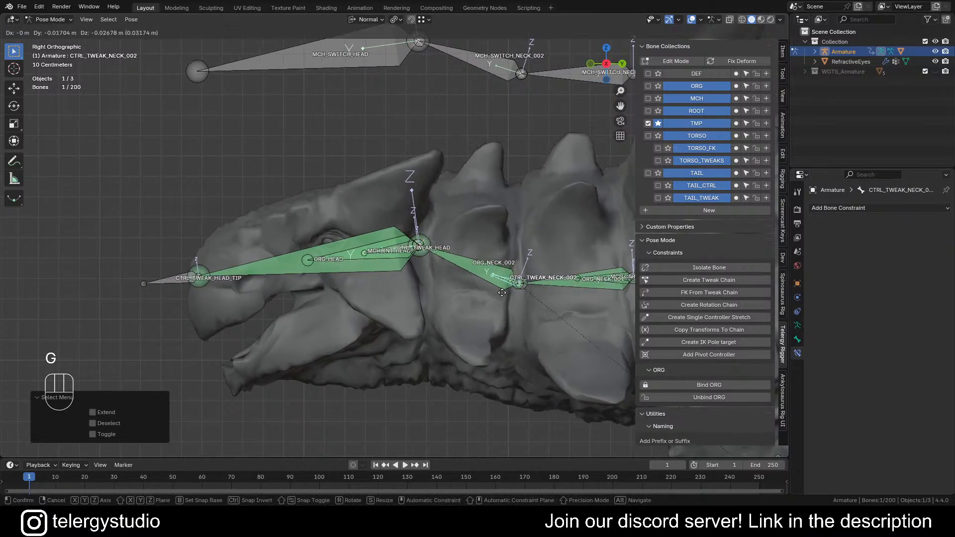
right_click(521, 284)
scroll(520, 285, down, 2)
shift+middle_drag(566, 294, 486, 303)
scroll(490, 298, up, 4)
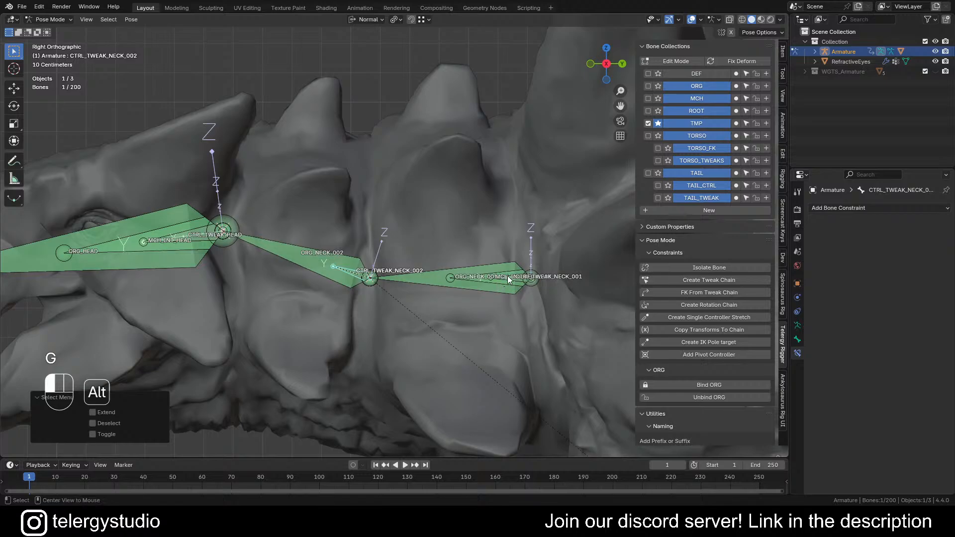
alt+click(506, 276)
click(488, 293)
key(g)
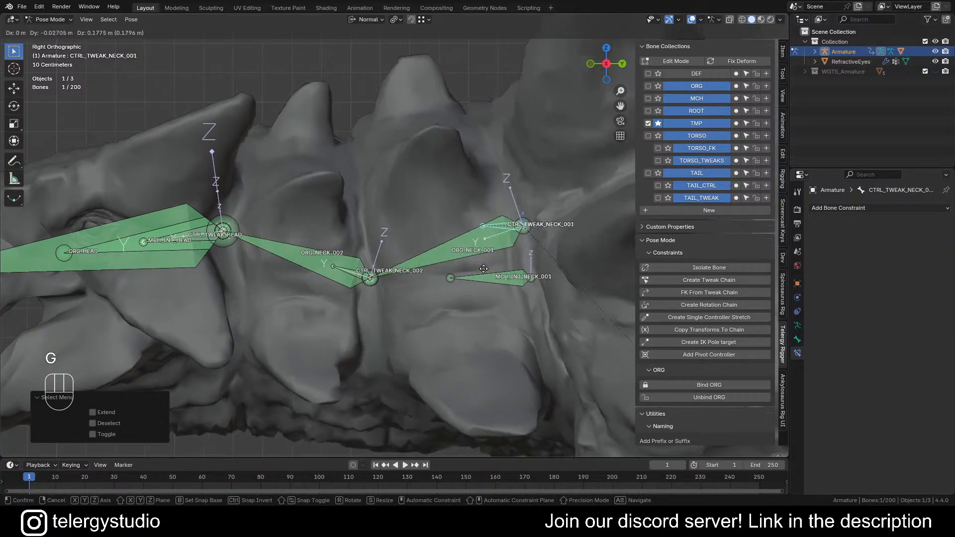
right_click(484, 278)
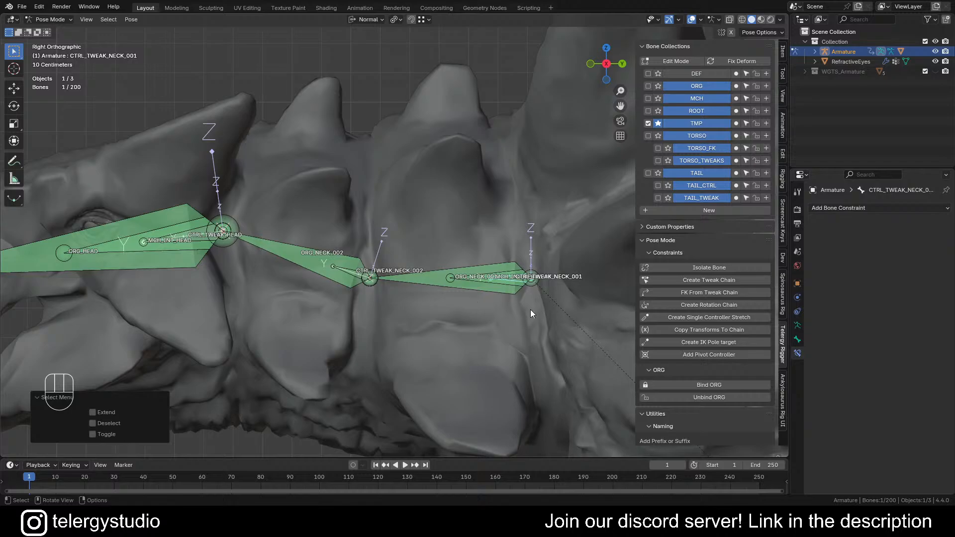
Delete the CTRL_TWEAK_NECK_001 bone from the armature in Edit Mode
key(Tab)
key(x)
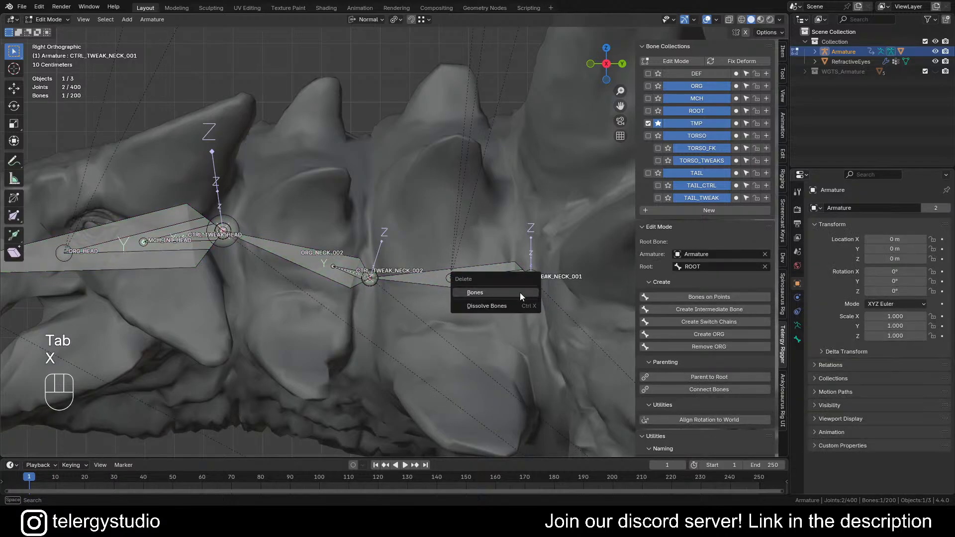
click(483, 294)
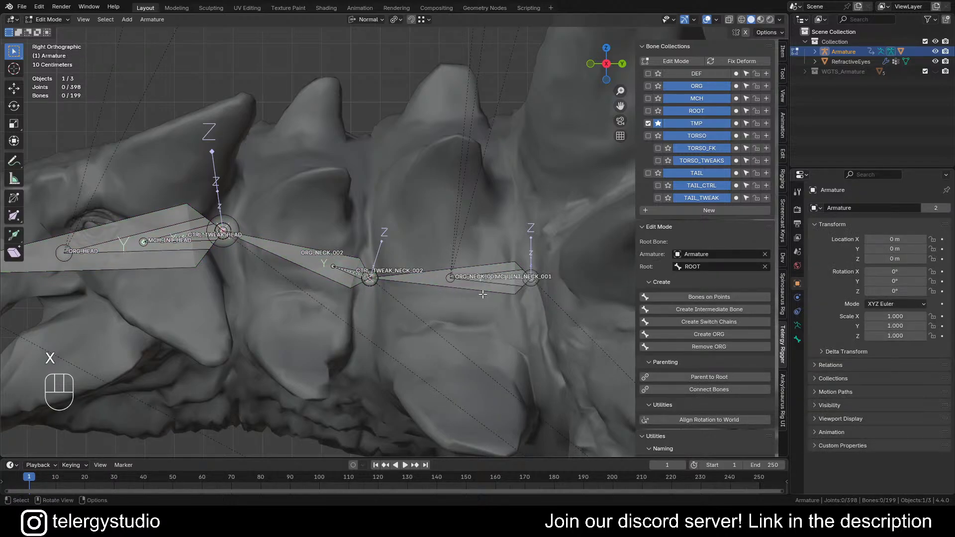
Parent ORG_NECK_001 to MCH_INT_NECK_001 with Keep Offset
click(424, 280)
scroll(499, 285, up, 2)
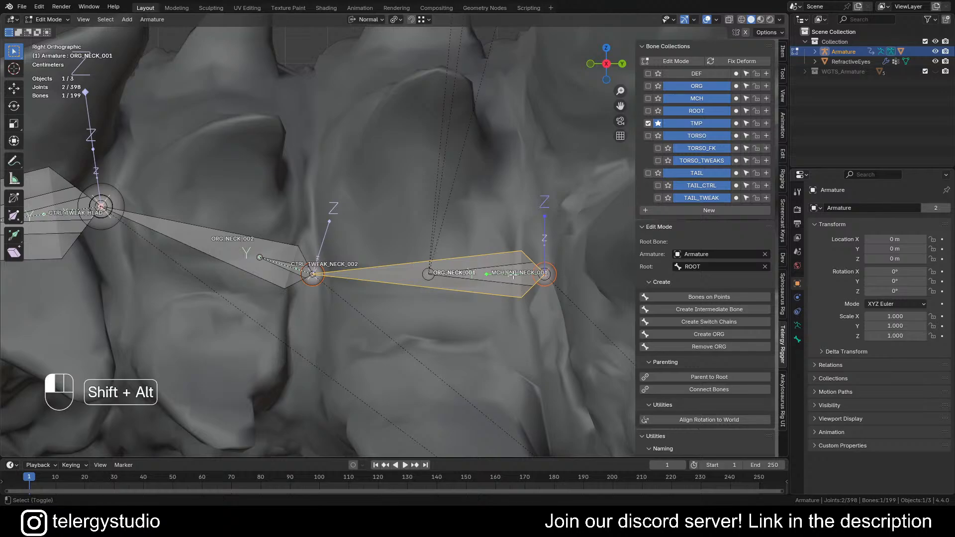
alt+shift+click(513, 277)
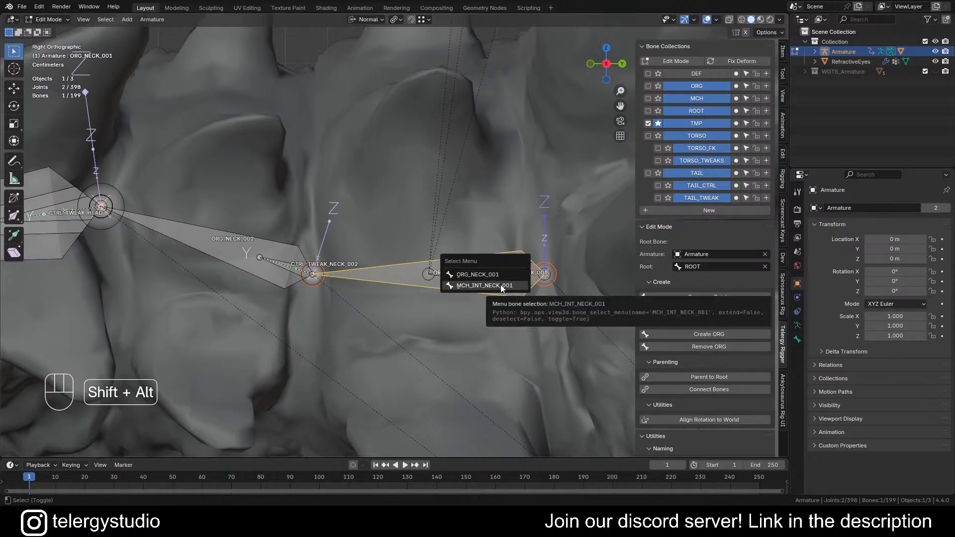
click(499, 285)
key(d)
click(520, 306)
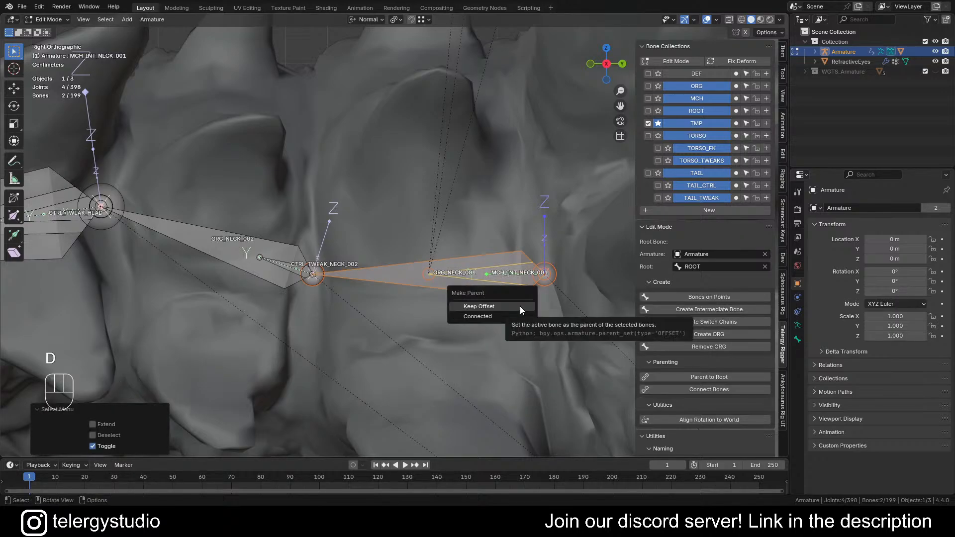
click(520, 306)
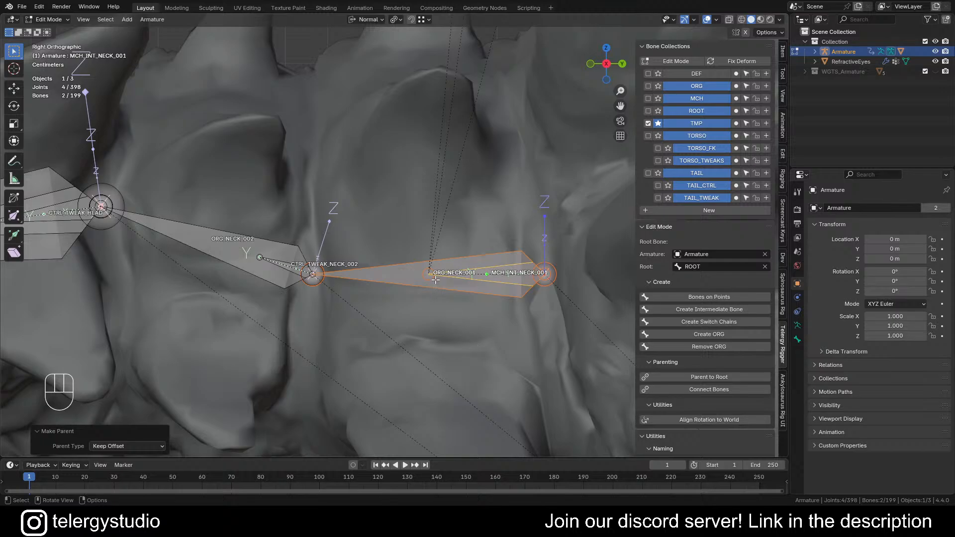
Parent CTRL_TWEAK_NECK_002 to MCH_SWITCH_NECK_001 with Keep Offset
scroll(436, 280, down, 4)
shift+middle_drag(344, 269, 469, 237)
scroll(485, 243, up, 1)
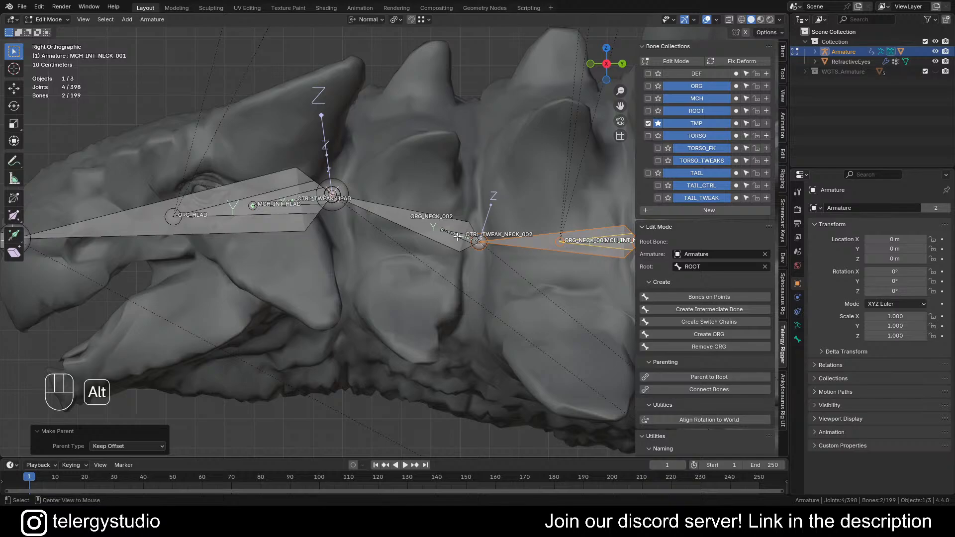
alt+click(458, 235)
click(444, 245)
scroll(448, 207, down, 1)
scroll(448, 207, down, 3)
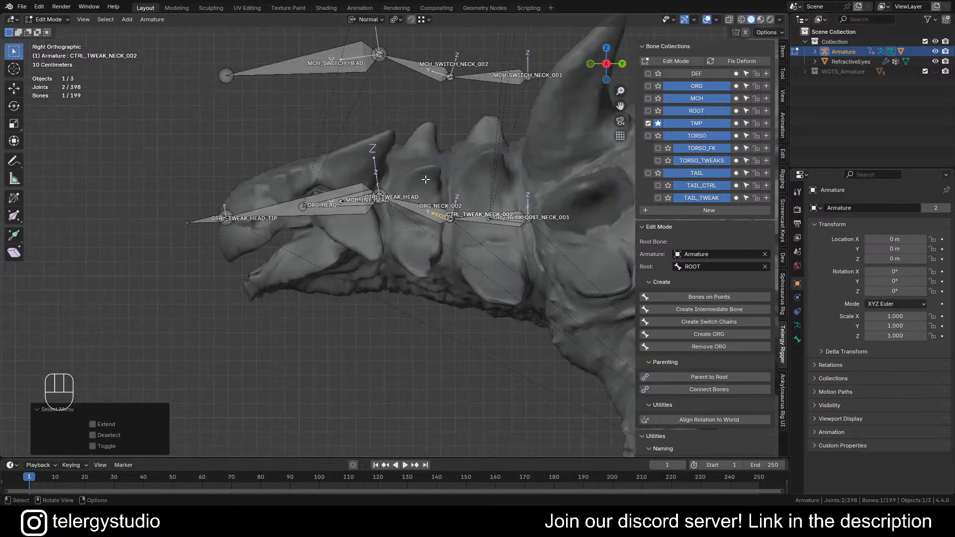
shift+middle_drag(413, 174, 415, 219)
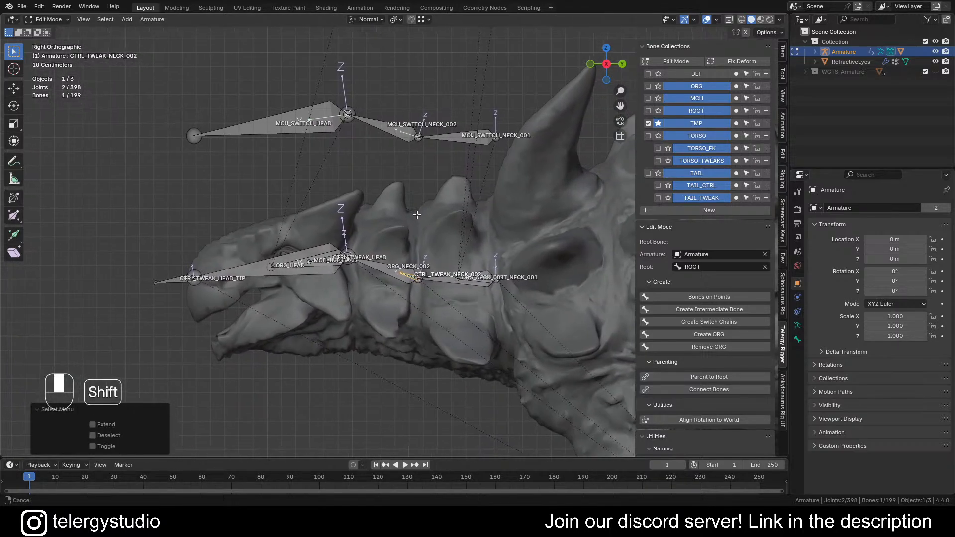
shift+click(441, 138)
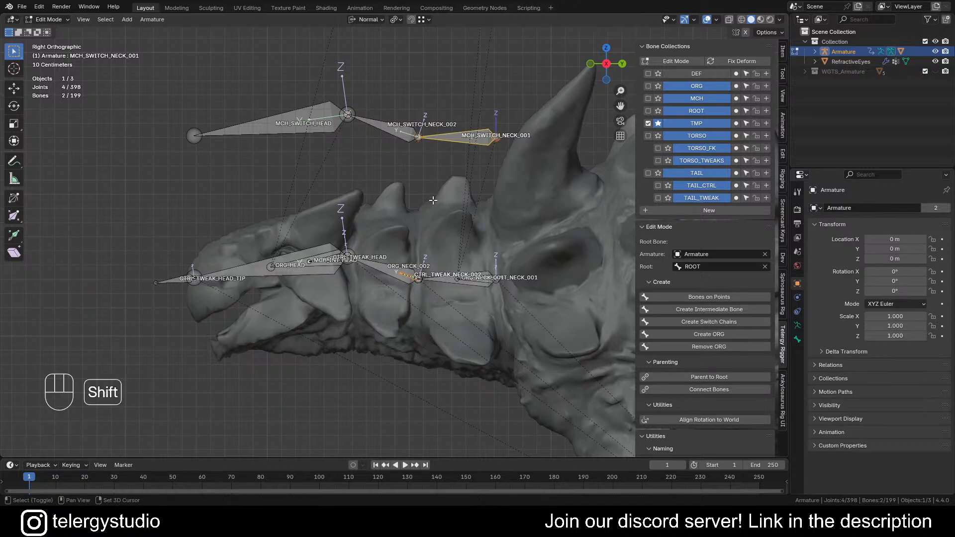
key(d)
click(441, 151)
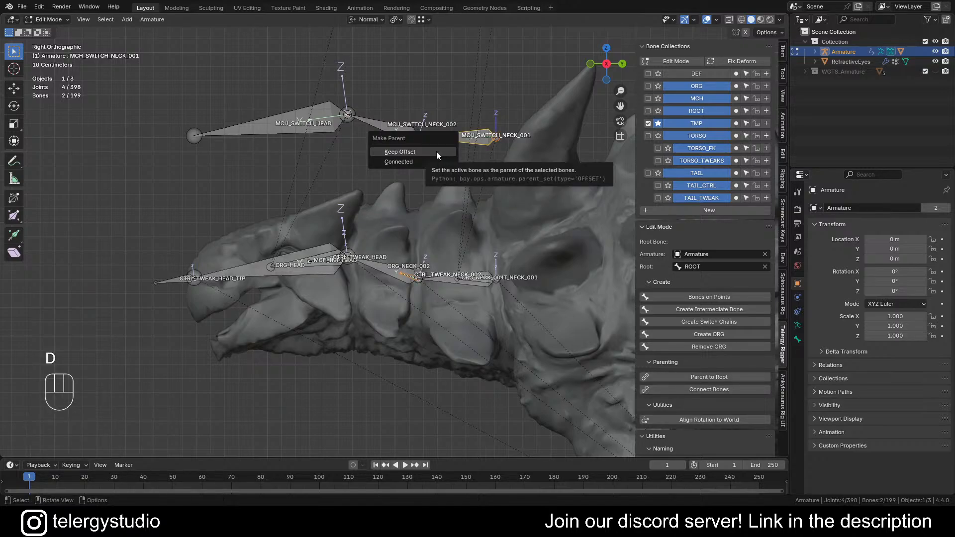
click(435, 152)
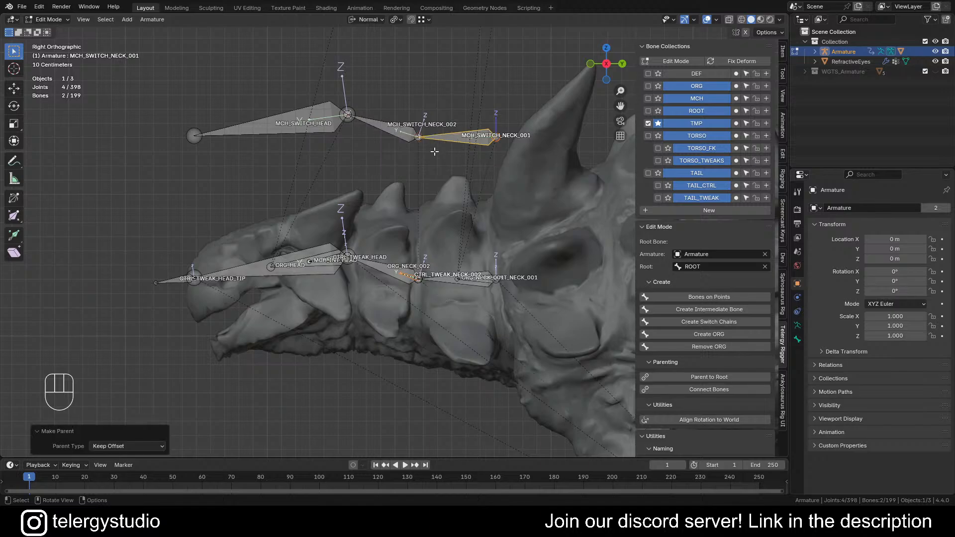
Parent CTRL_TWEAK_HEAD to MCH_SWITCH_NECK_002 with Keep Offset
scroll(388, 270, up, 1)
shift+middle_drag(392, 230, 422, 224)
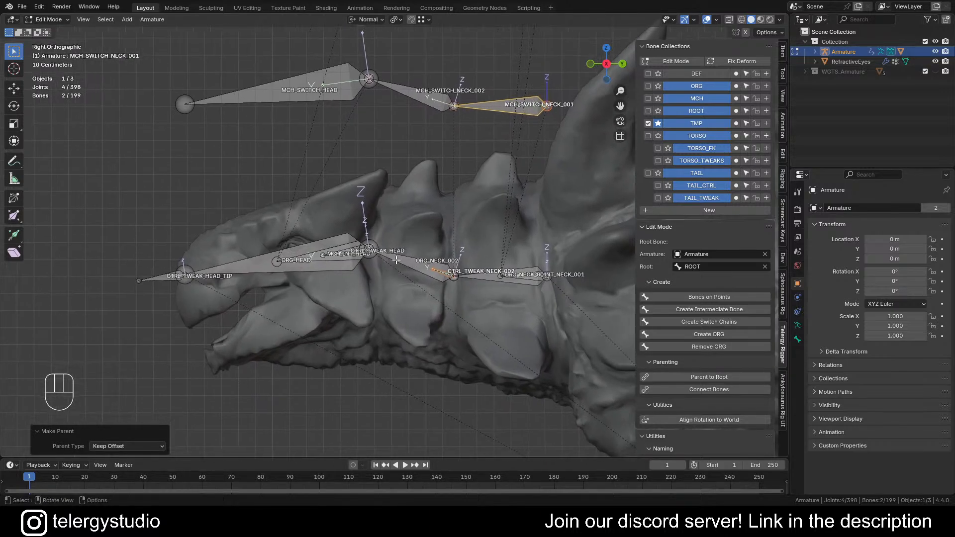
scroll(391, 266, up, 3)
alt+click(324, 241)
click(314, 257)
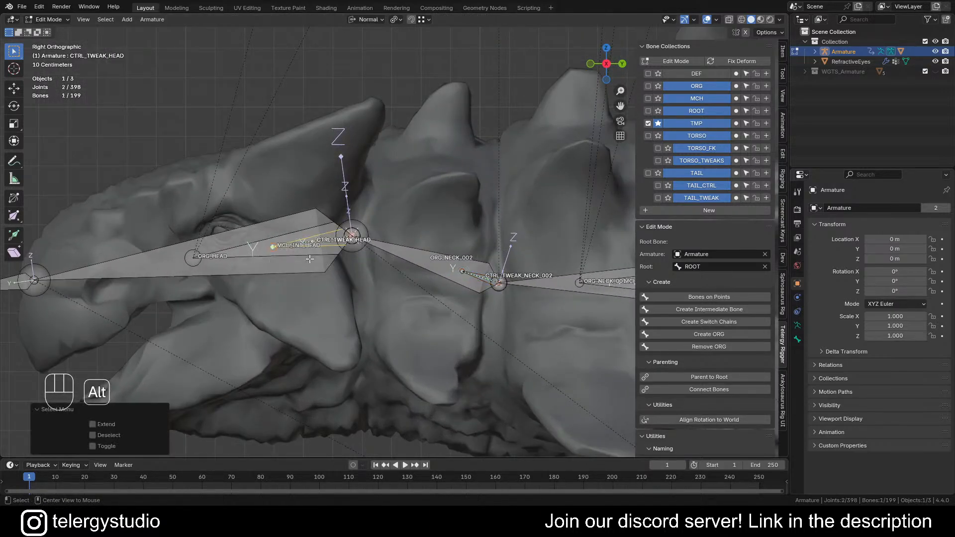
scroll(360, 196, down, 2)
scroll(360, 196, down, 3)
shift+middle_drag(360, 196, 383, 158)
shift+click(383, 159)
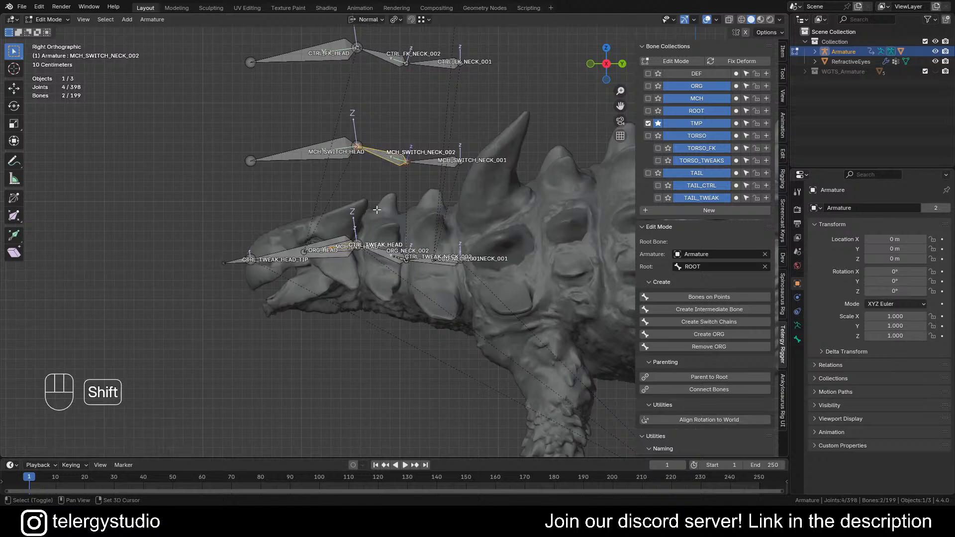
key(ctrl+p)
click(383, 160)
Parent CTRL_TWEAK_HEAD_TIP to MCH_SWITCH_HEAD with Keep Offset
scroll(295, 247, up, 4)
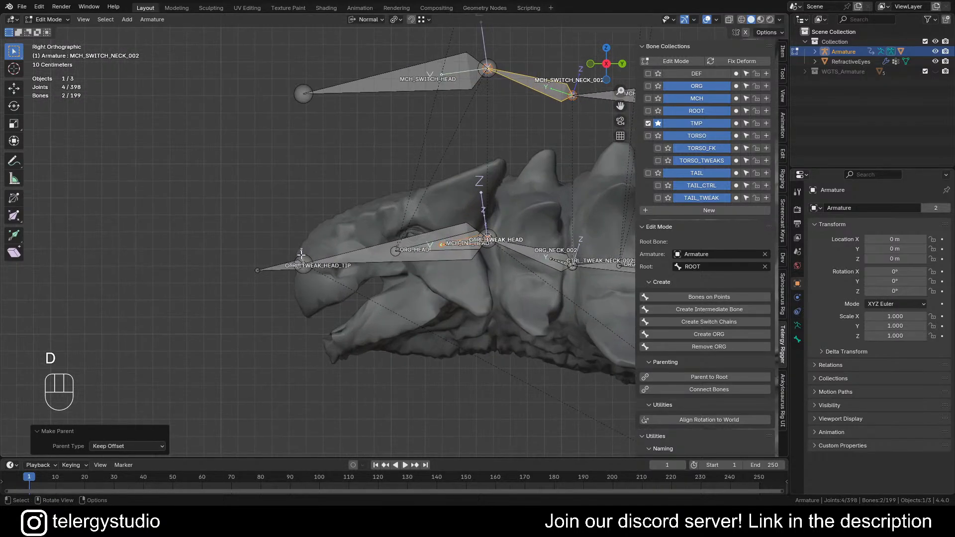
click(295, 248)
shift+click(373, 88)
key(ctrl+p)
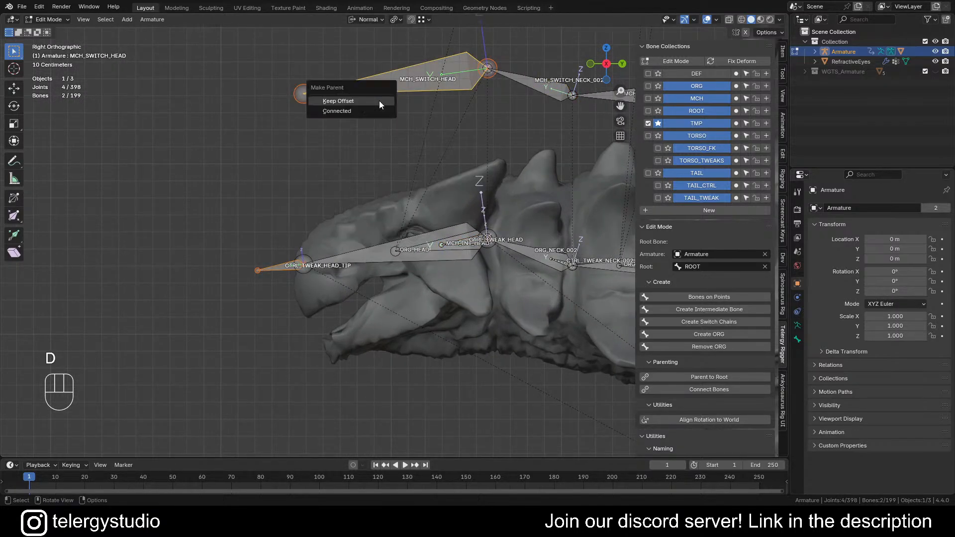
click(379, 100)
Test the MCH_SWITCH_HEAD and MCH_SWITCH_NECK_002 bones in Pose Mode by rotating each one and cancelling the rotations
scroll(379, 100, down, 2)
shift+middle_drag(378, 101, 375, 140)
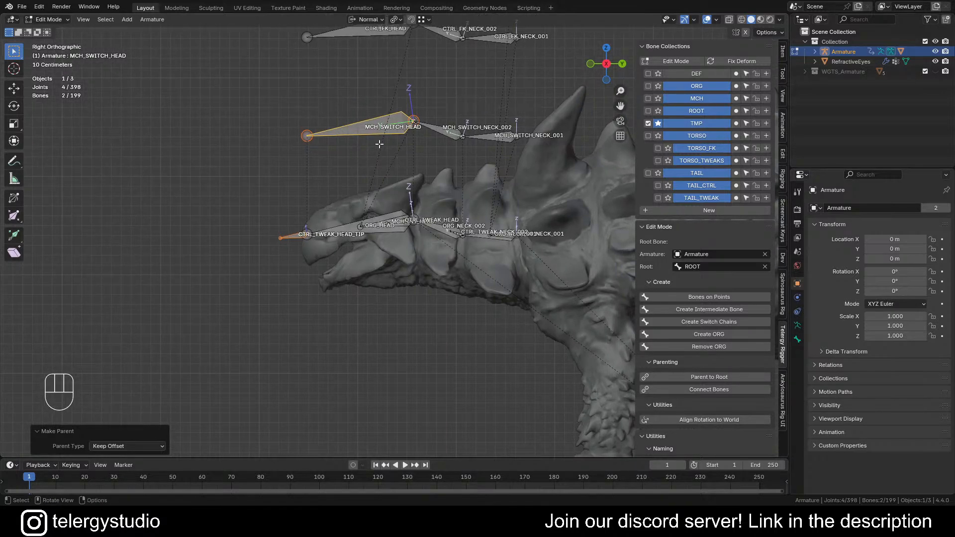
shift+middle_drag(379, 144, 319, 163)
key(Tab)
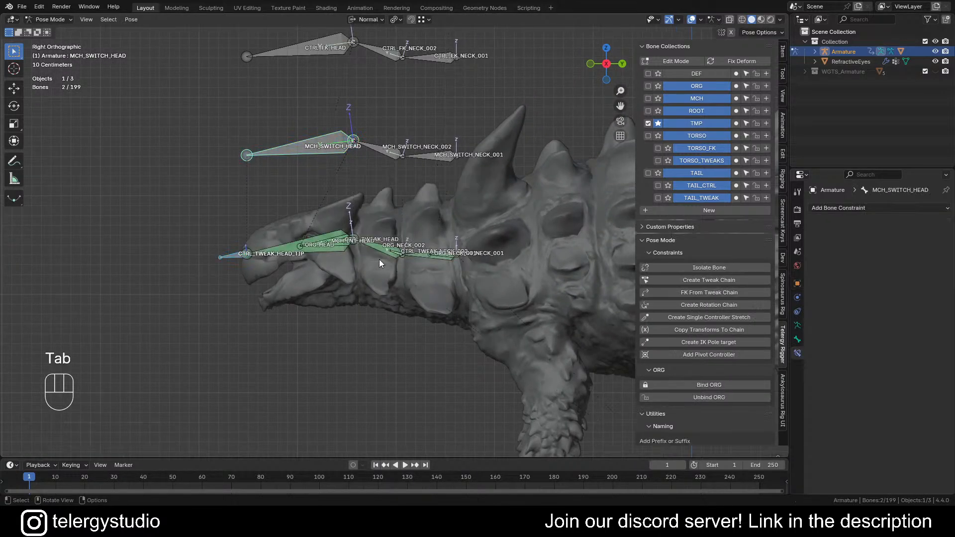
scroll(359, 176, up, 2)
click(306, 147)
key(r)
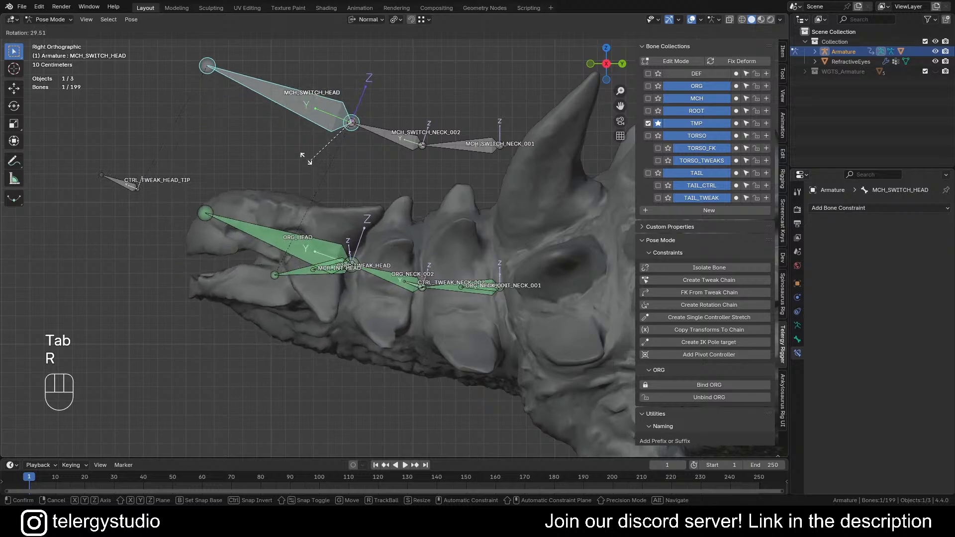
right_click(321, 160)
click(380, 130)
key(r)
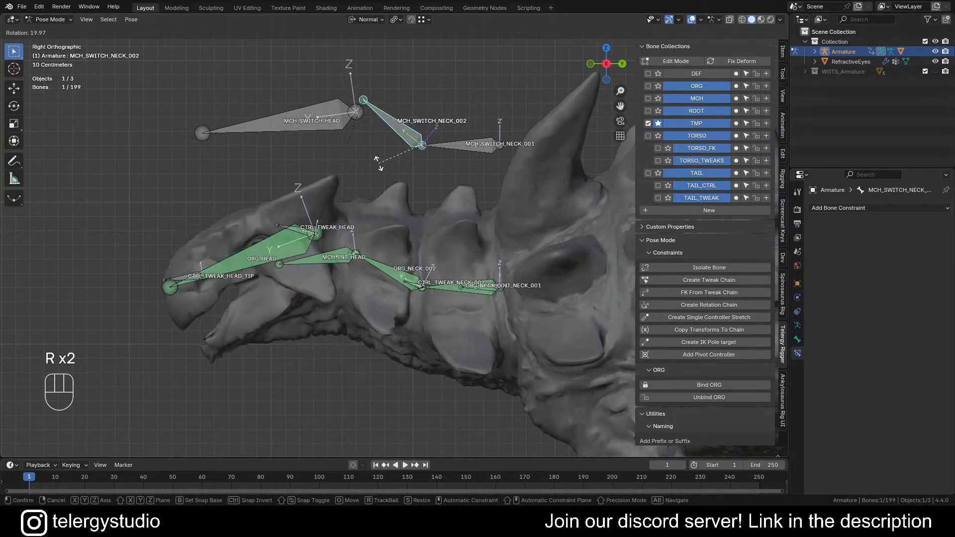
click(435, 147)
Test the MCH_SWITCH_NECK_001 bone by rotating and moving it, cancelling both transforms
click(436, 147)
key(r)
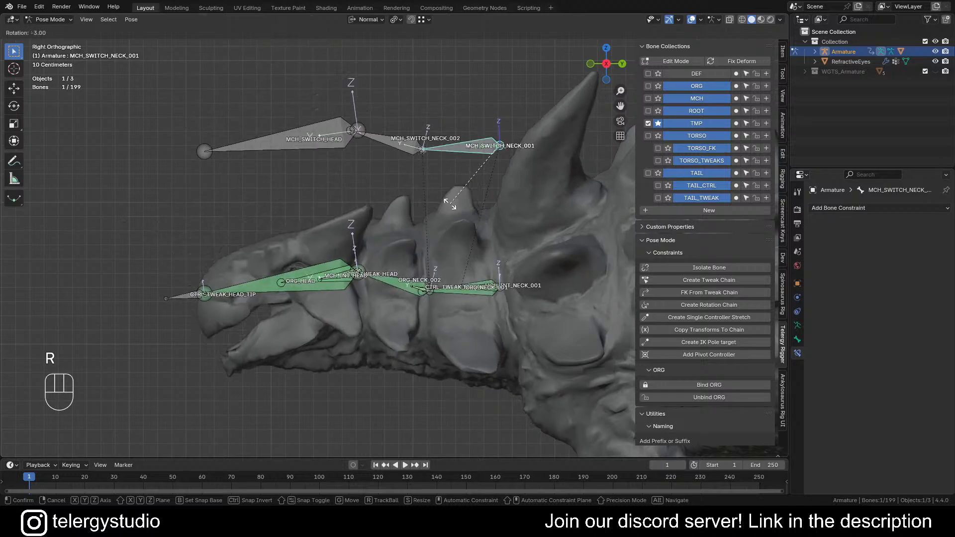
right_click(434, 173)
click(481, 149)
key(g)
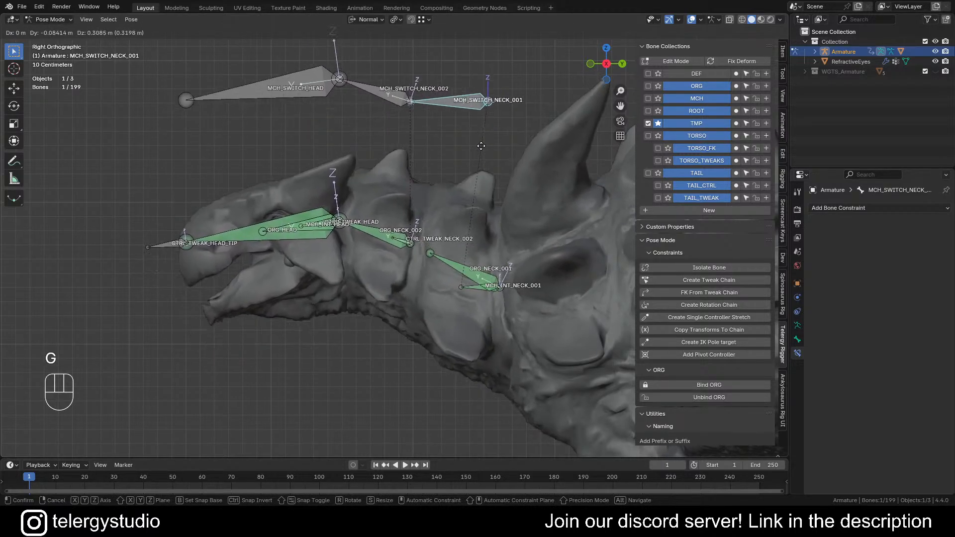
click(494, 309)
Examine the base of the neck chain in Edit Mode, picking out MCH_INT_NECK_001 where it overlaps ORG_NECK_001
scroll(494, 303, up, 4)
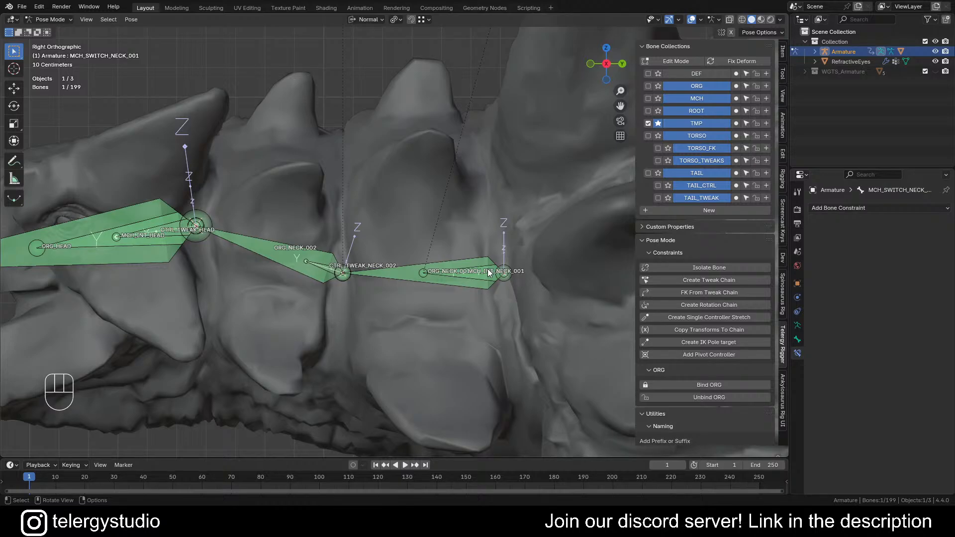
scroll(483, 259, down, 5)
shift+middle_drag(460, 228, 404, 183)
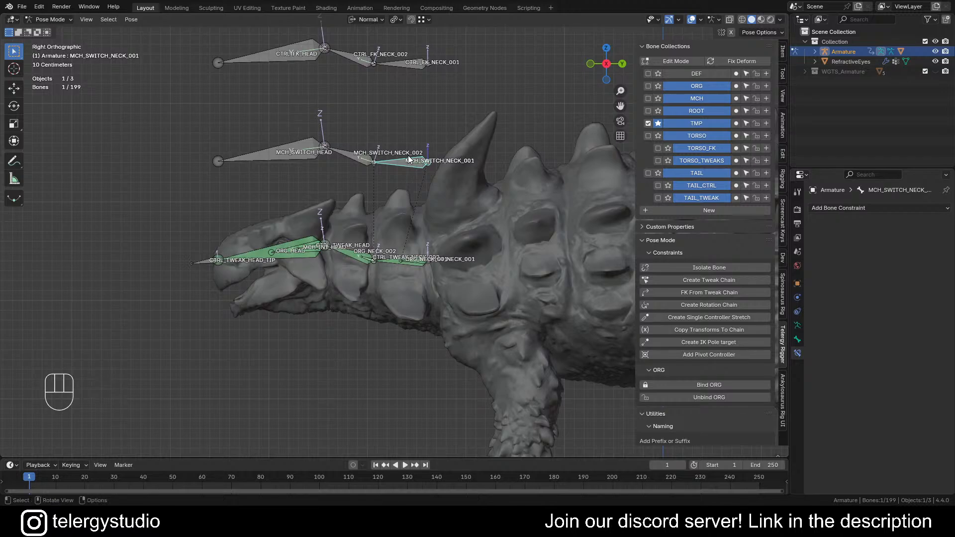
key(Tab)
scroll(422, 277, up, 6)
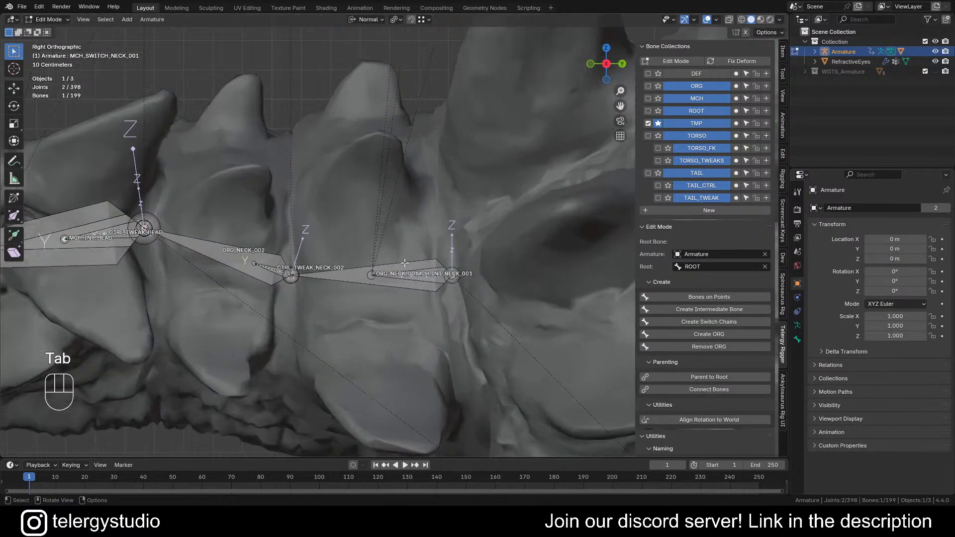
alt+click(423, 277)
click(402, 287)
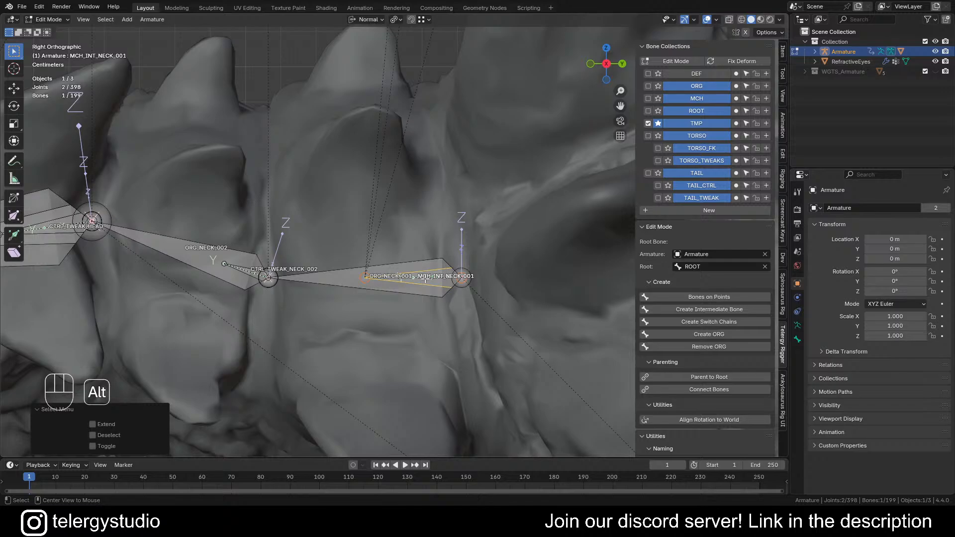
alt+click(424, 278)
scroll(391, 250, down, 1)
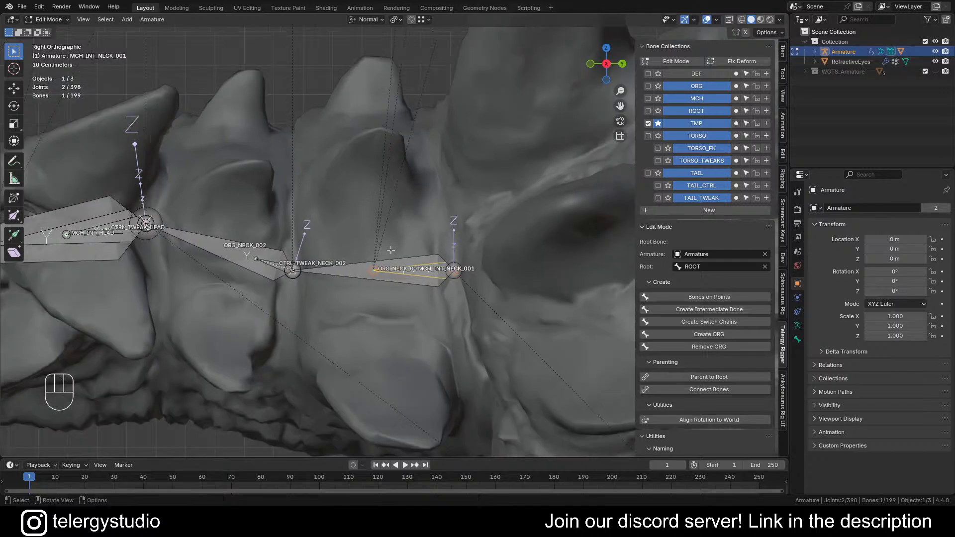
Try to parent ORG_NECK_001 to MCH_SWITCH_NECK_001 with Keep Offset, and undo it
key(Tab)
click(350, 271)
scroll(406, 244, down, 2)
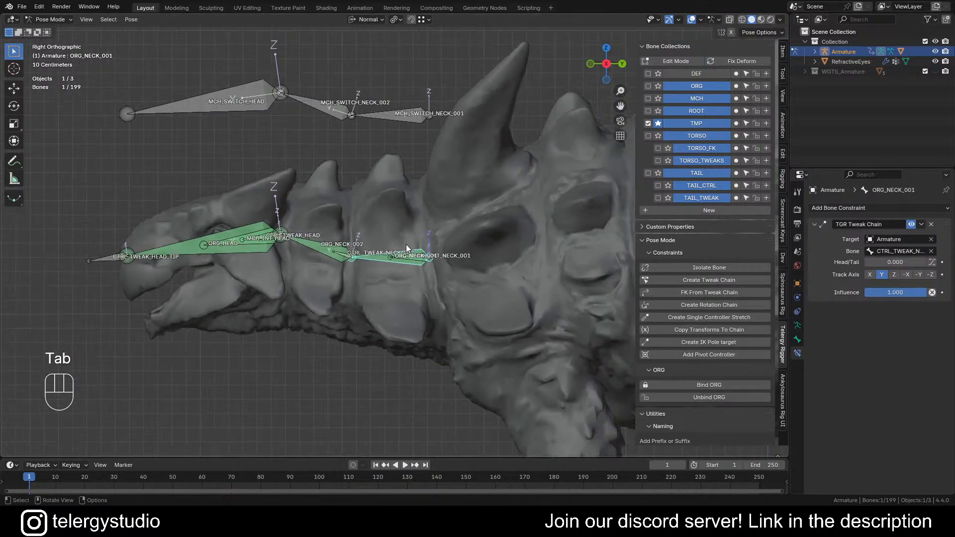
key(Tab)
shift+click(407, 114)
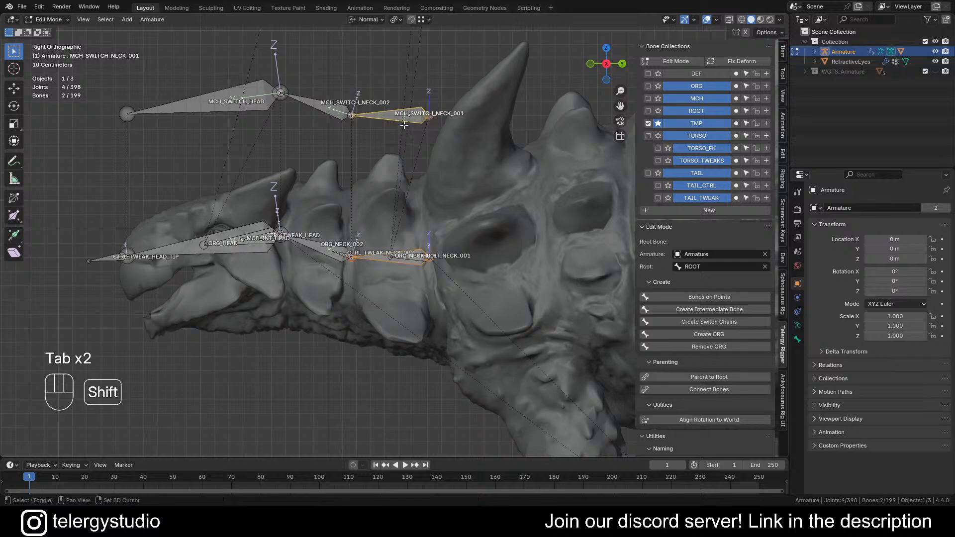
key(d)
click(411, 124)
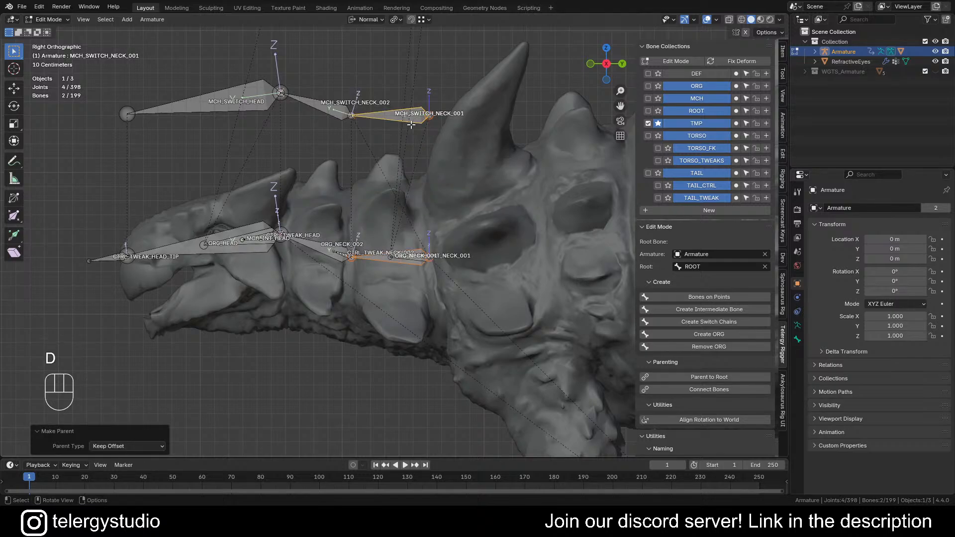
key(ctrl+z)
Examine the ORG, switch and FK neck chains in Pose Mode, picking out MCH_SWITCH_NECK_001
scroll(400, 259, up, 3)
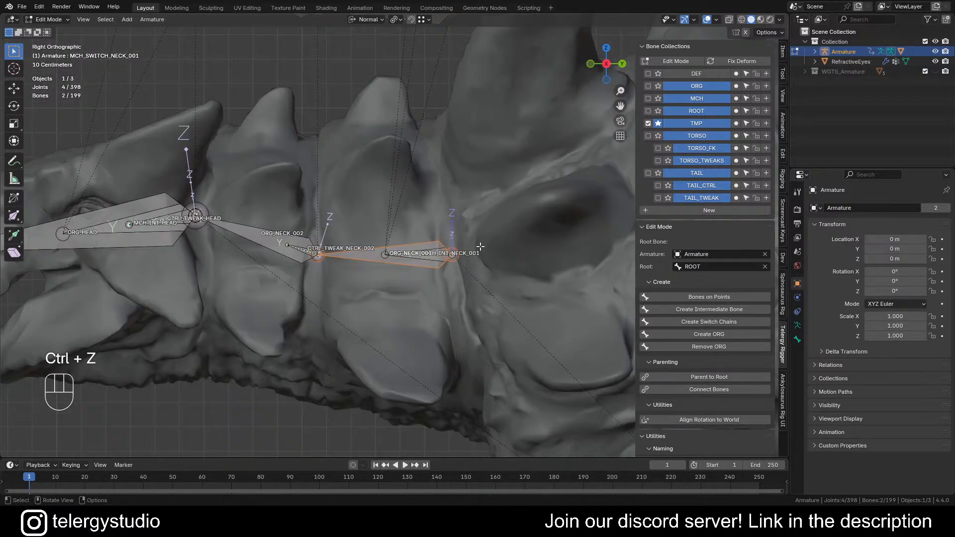
scroll(443, 252, down, 4)
shift+middle_drag(441, 214, 440, 235)
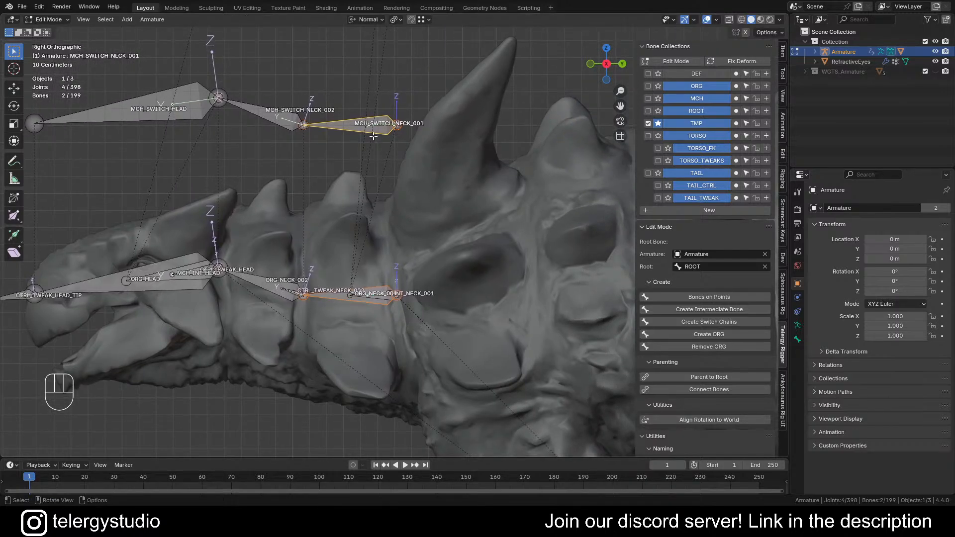
scroll(369, 140, down, 1)
shift+middle_drag(350, 153, 437, 209)
key(Tab)
scroll(365, 266, up, 2)
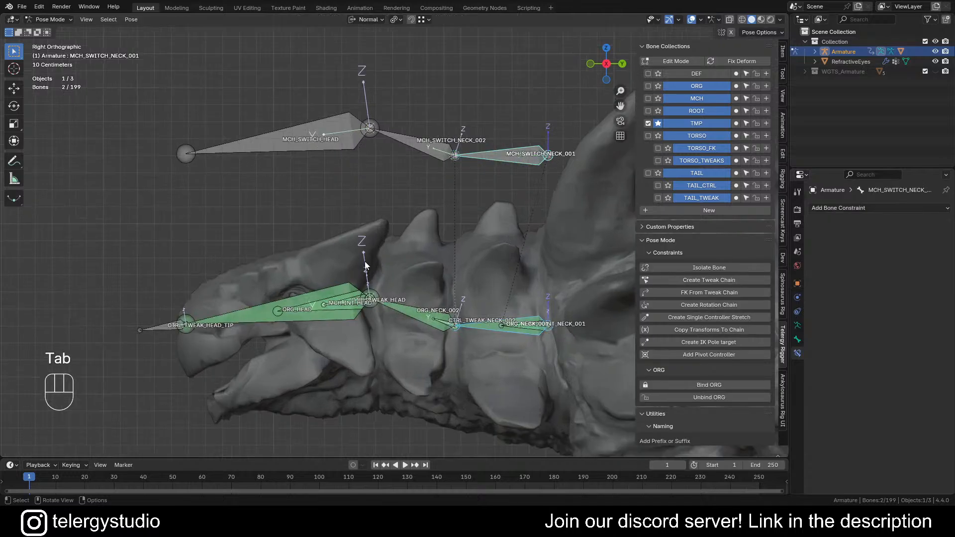
scroll(438, 279, down, 3)
shift+middle_drag(437, 221, 438, 240)
scroll(438, 240, up, 3)
click(436, 239)
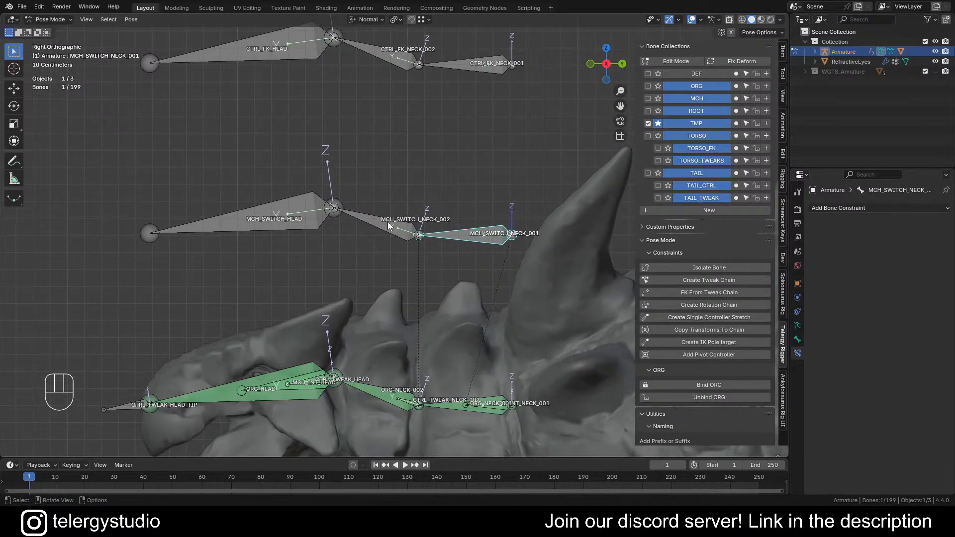
Create a rotation chain from the three FK control bones CTRL_FK_NECK_001, CTRL_FK_NECK_002 and CTRL_FK_HEAD
scroll(398, 202, down, 3)
shift+middle_drag(423, 120, 425, 196)
scroll(426, 197, up, 3)
click(445, 208)
shift+click(375, 196)
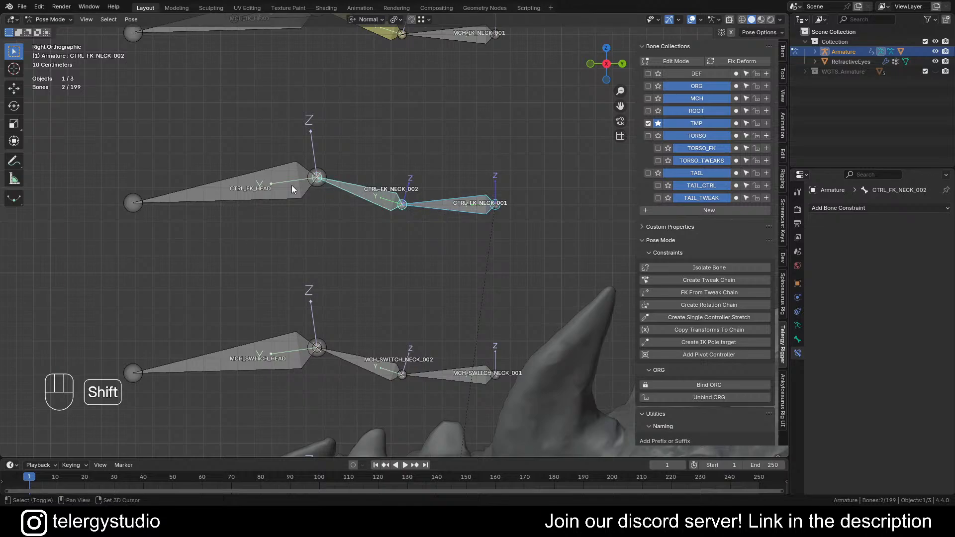
shift+click(292, 189)
scroll(286, 178, down, 2)
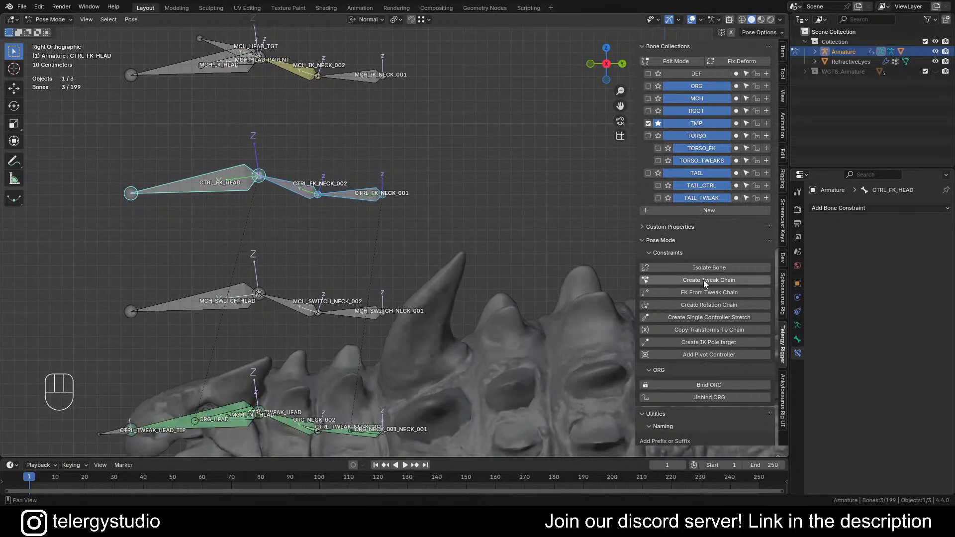
click(735, 305)
scroll(310, 196, up, 2)
scroll(310, 196, down, 2)
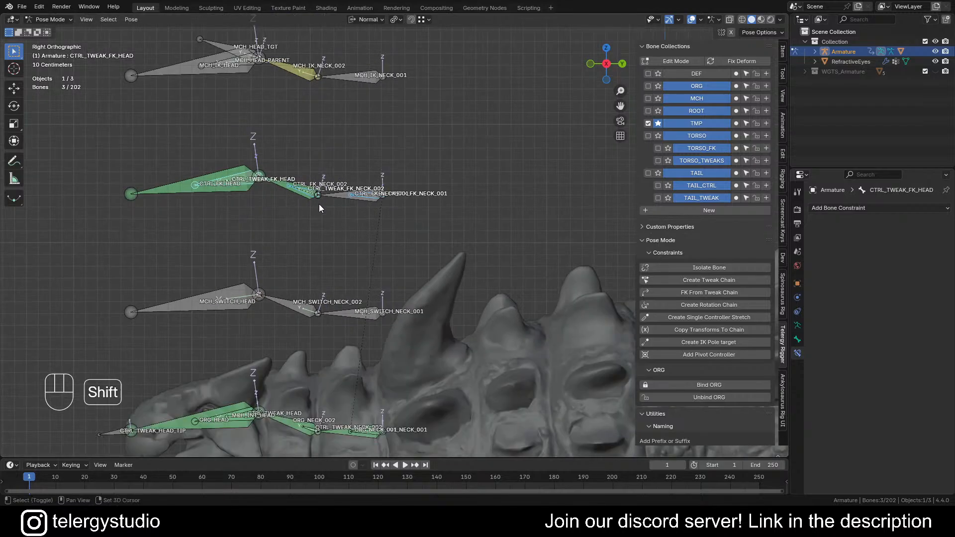
shift+middle_drag(318, 203, 371, 141)
scroll(389, 134, up, 1)
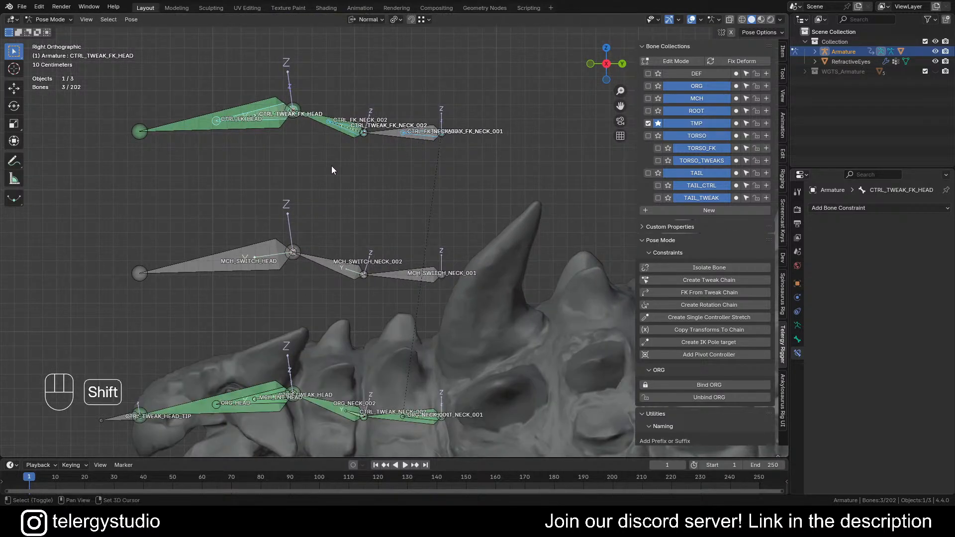
Examine the IK, FK, switch and ORG neck chains by selecting each group of bones, and clear the selection
shift+middle_drag(330, 166, 392, 242)
scroll(426, 103, down, 3)
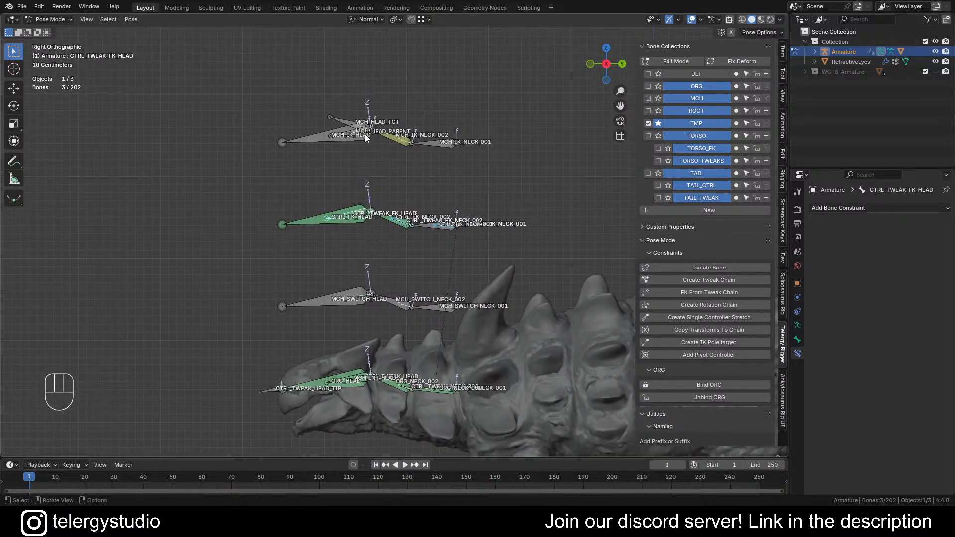
shift+middle_drag(395, 163, 388, 121)
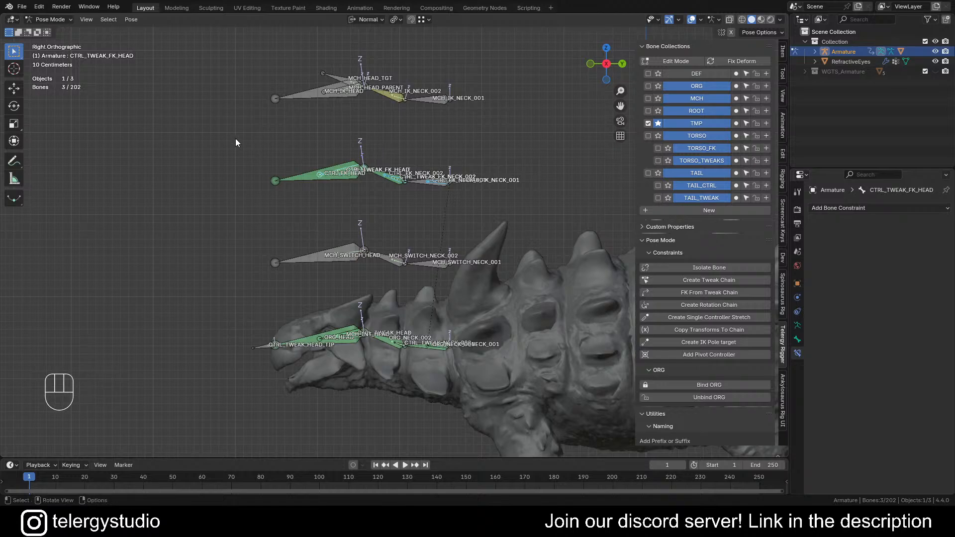
drag(229, 134, 472, 211)
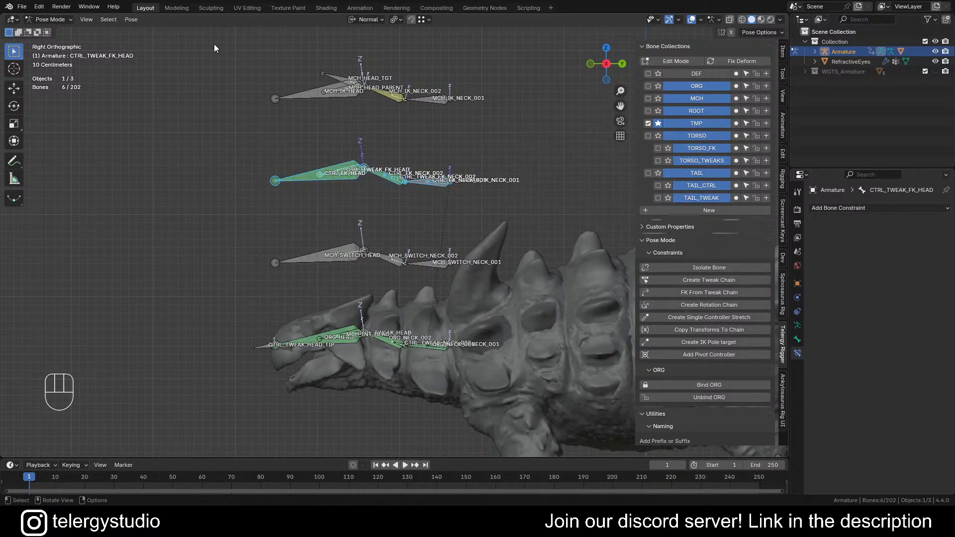
drag(214, 48, 495, 149)
drag(183, 216, 550, 289)
scroll(512, 278, down, 1)
shift+middle_drag(425, 260, 457, 236)
scroll(383, 230, up, 2)
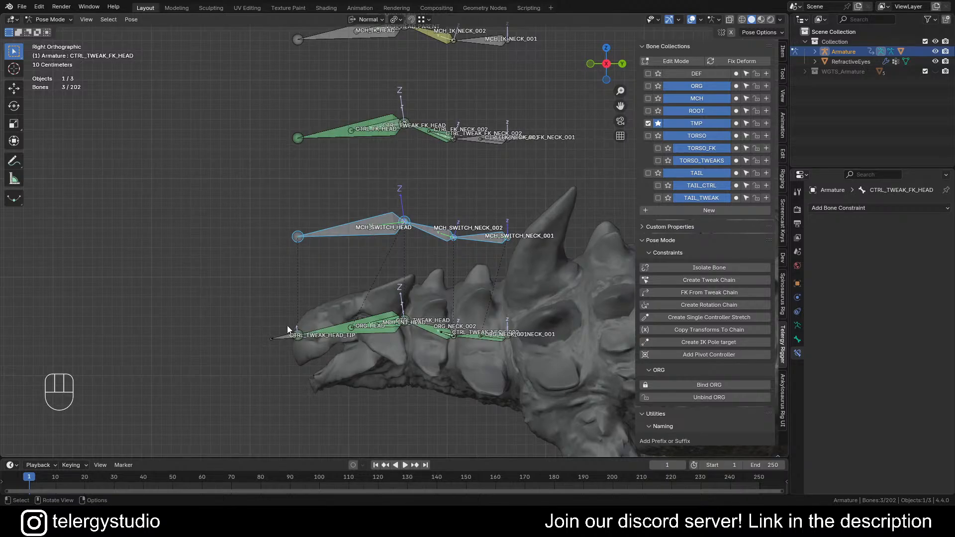
drag(211, 273, 556, 369)
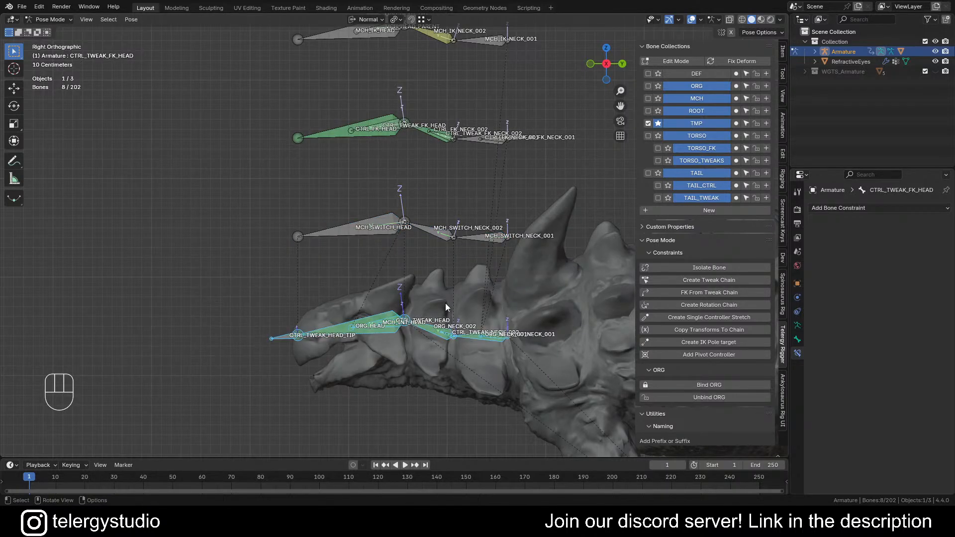
click(306, 272)
scroll(307, 273, down, 1)
shift+middle_drag(399, 285, 320, 300)
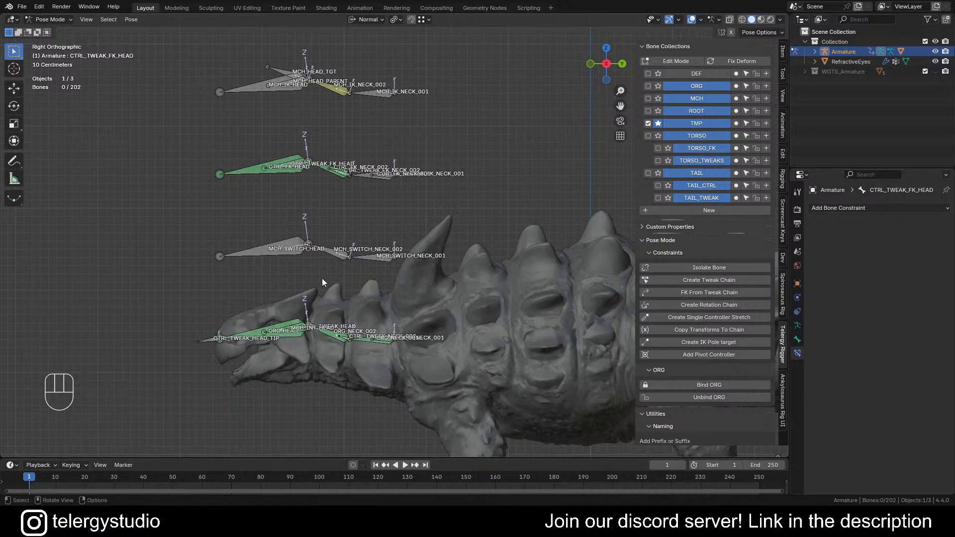
scroll(381, 244, down, 1)
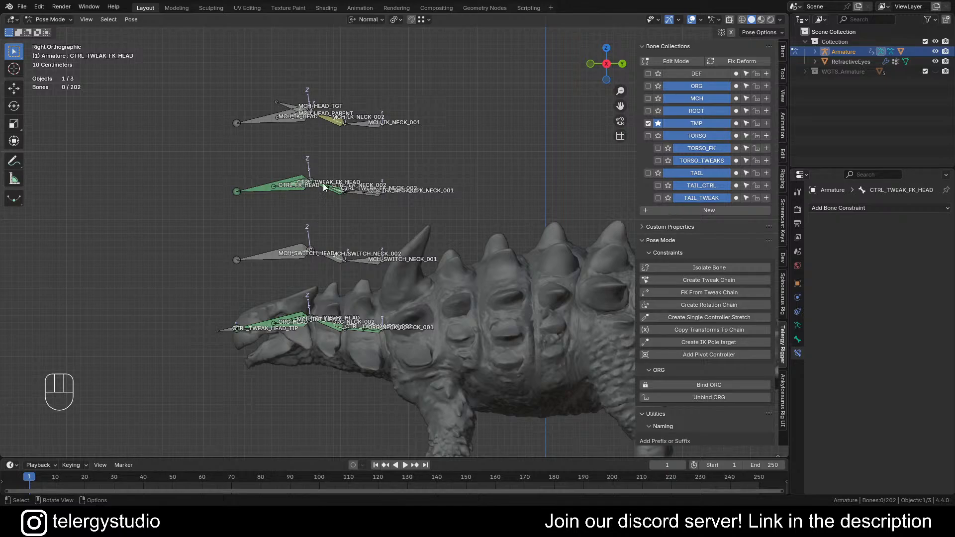
shift+middle_drag(323, 199, 365, 250)
shift+middle_drag(336, 214, 348, 243)
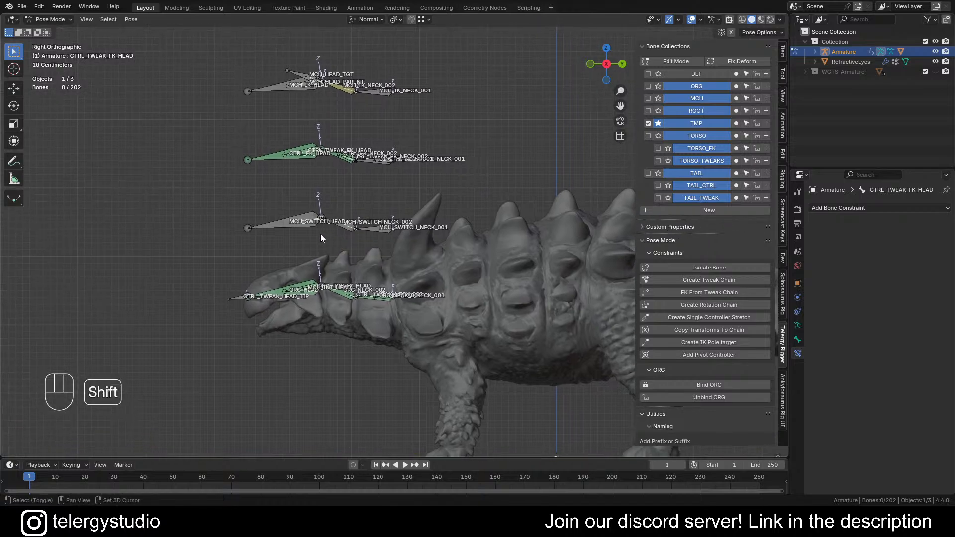
In Edit Mode, move the raised switch, FK and IK chains together by -1 m along global Z
key(Tab)
drag(191, 42, 444, 255)
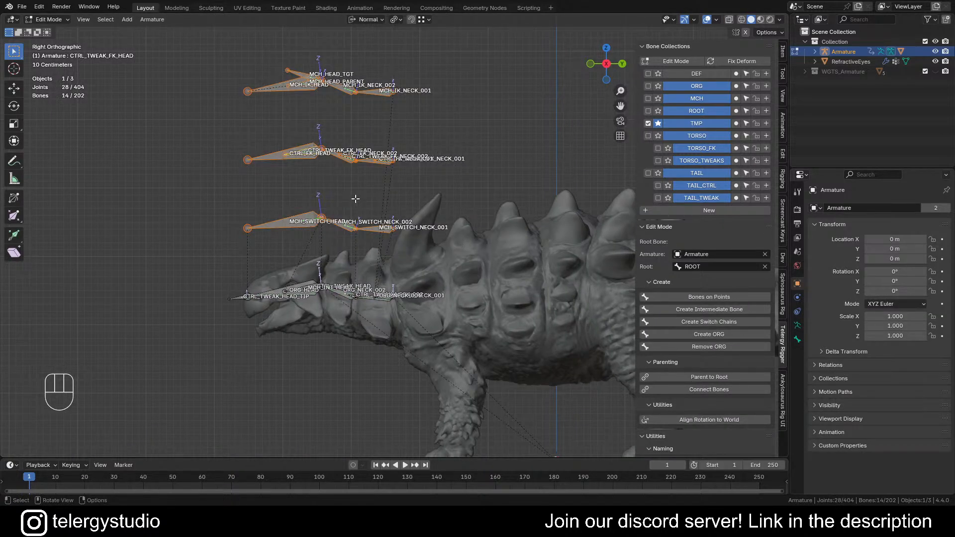
shift+middle_drag(421, 157, 413, 183)
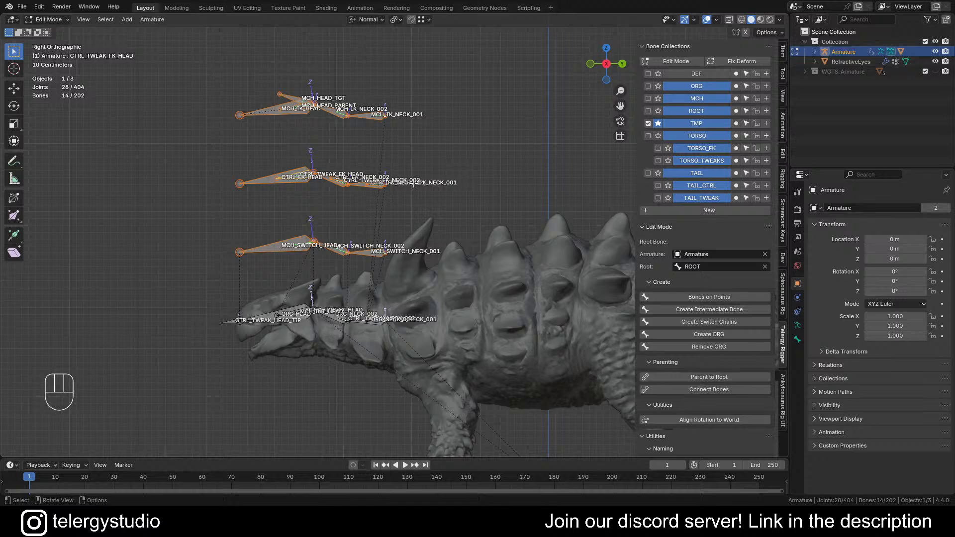
key(g)
key(z)
key(z)
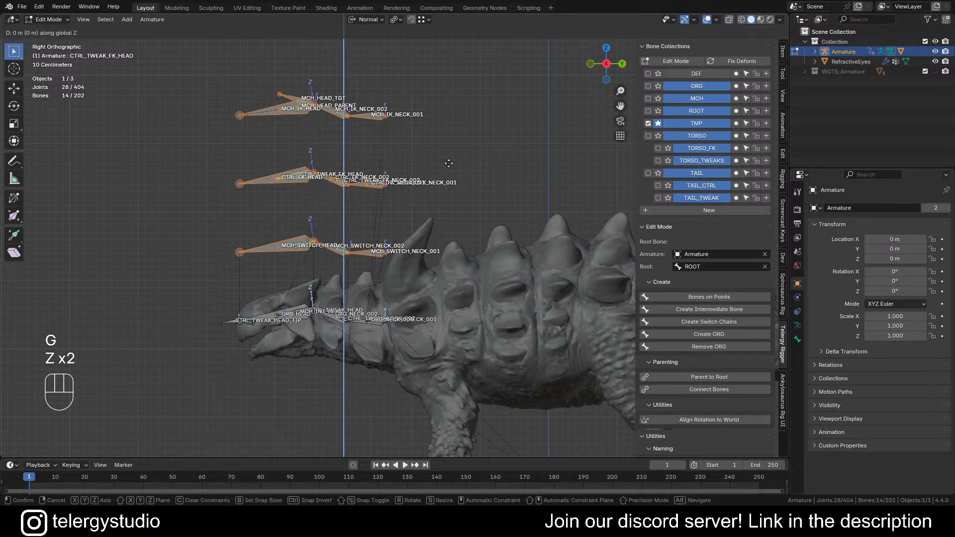
text(-1)
key(Return)
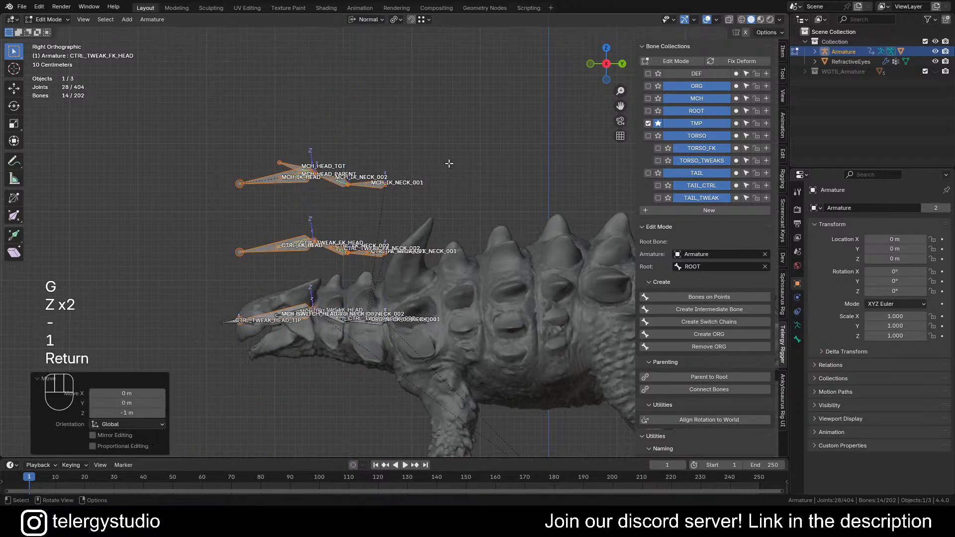
Repeat the -1 m move for the FK and IK chains, and once more for the IK chain alone, and return to Pose Mode
ctrl+drag(201, 288, 481, 387)
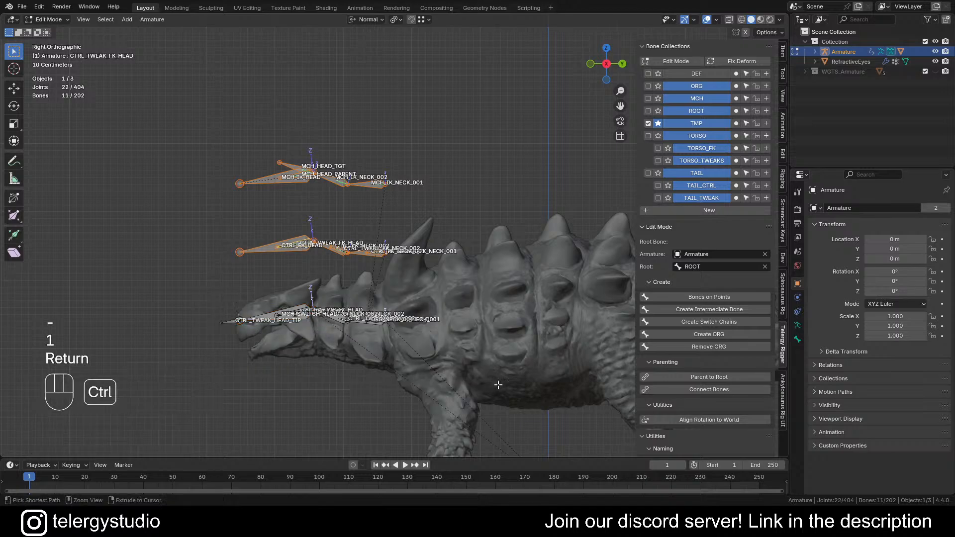
key(shift+r)
ctrl+drag(180, 279, 547, 377)
key(shift+r)
shift+middle_drag(356, 264, 345, 157)
shift+middle_drag(357, 245, 376, 142)
scroll(399, 179, up, 3)
key(Tab)
scroll(308, 219, up, 3)
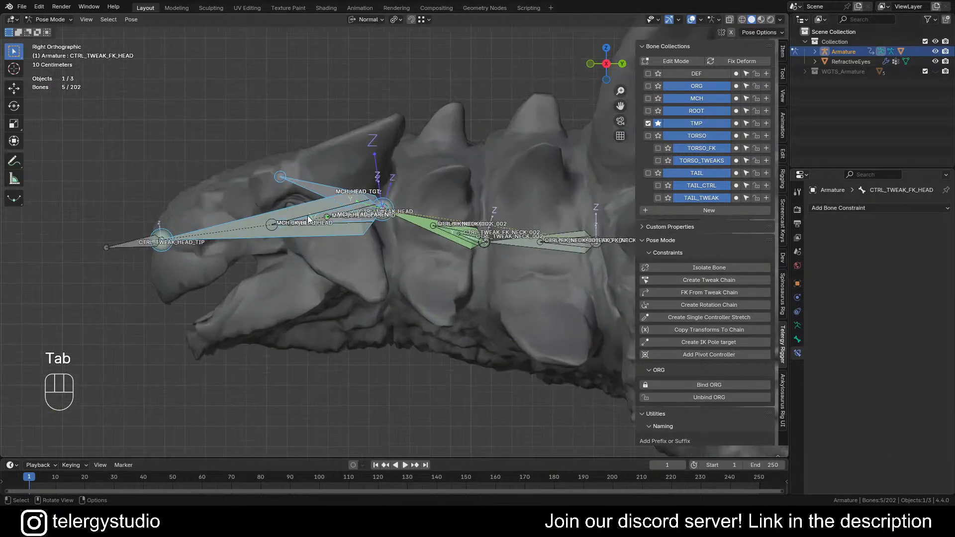
Select all bones whose name contains MCH_SWITCH and make MCH_SWITCH_HEAD the active bone
scroll(272, 187, down, 2)
shift+middle_drag(320, 173, 304, 189)
key(ctrl+f)
click(348, 268)
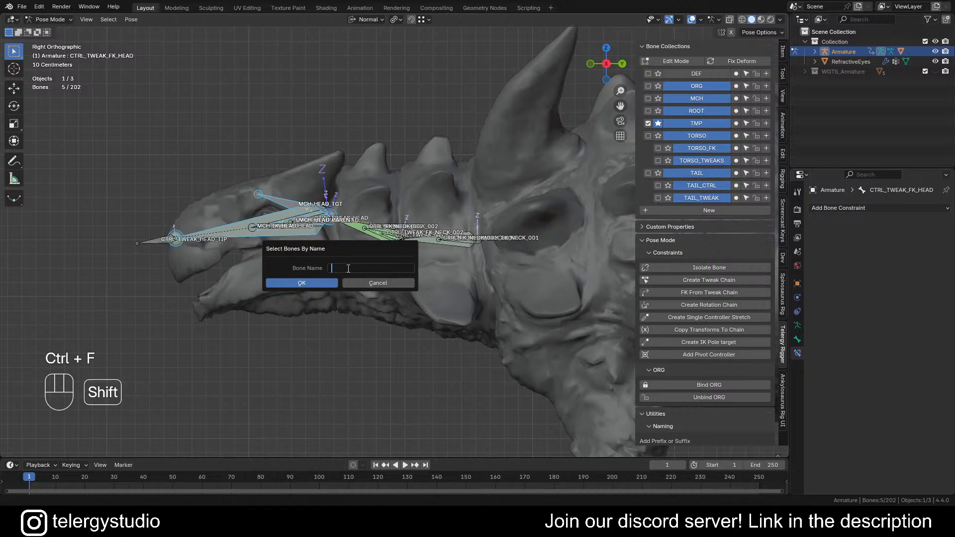
text(MCH_SWITCH)
key(Return)
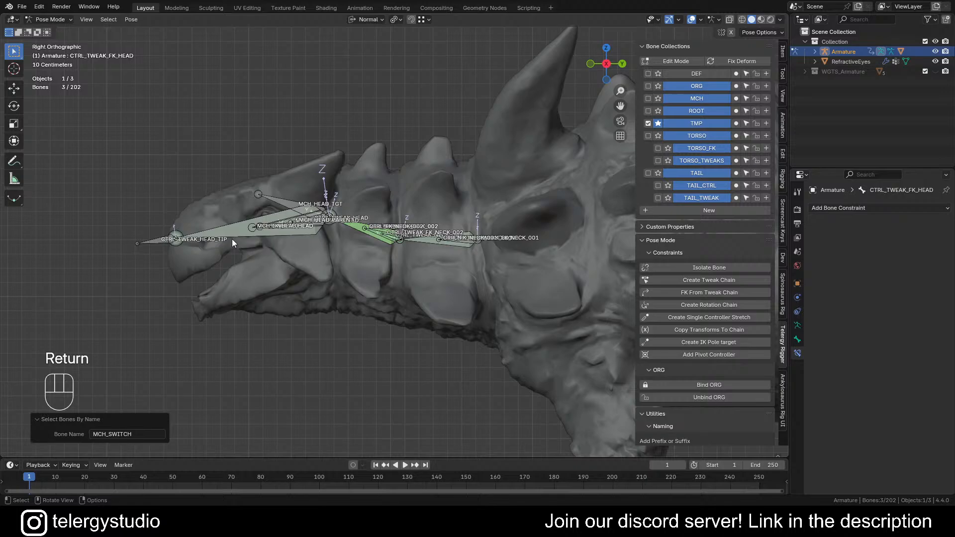
alt+shift+click(229, 235)
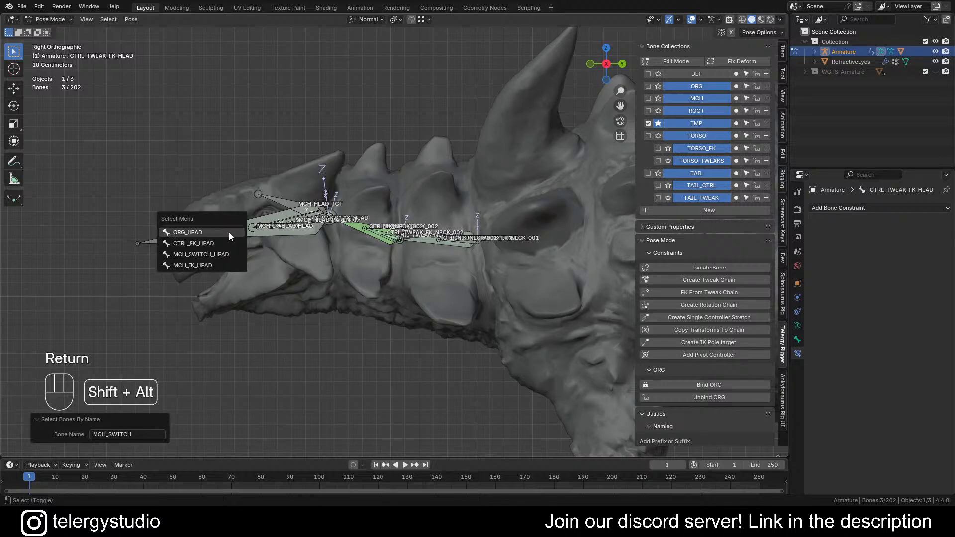
click(215, 253)
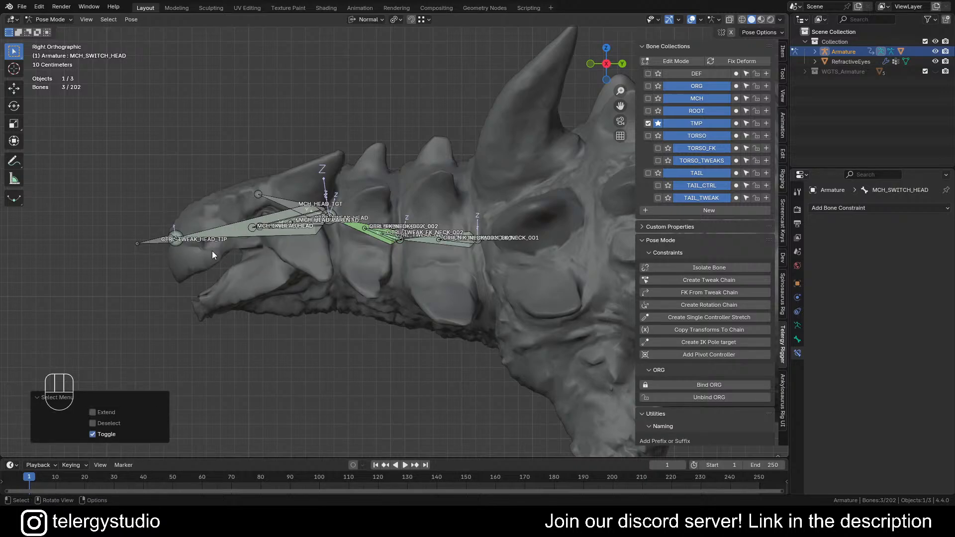
click(36, 394)
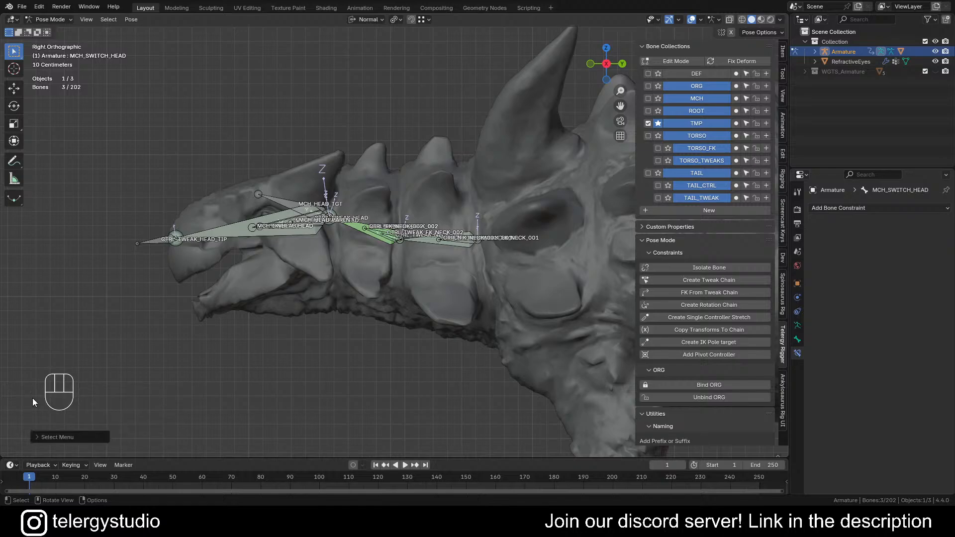
Copy transforms from the MCH_IK chain to the MCH_SWITCH chain with a constraint named IK SWITCH
shift+middle_drag(499, 279, 375, 240)
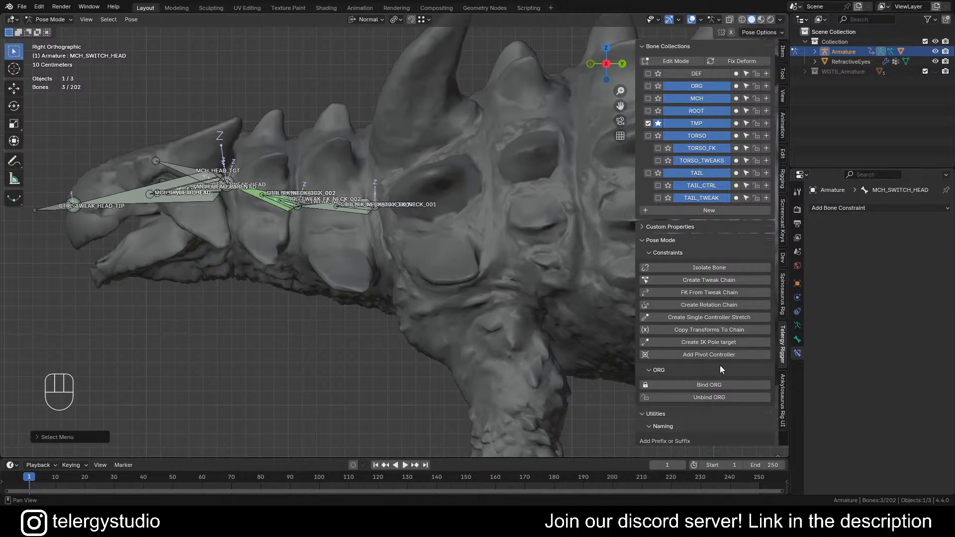
click(723, 331)
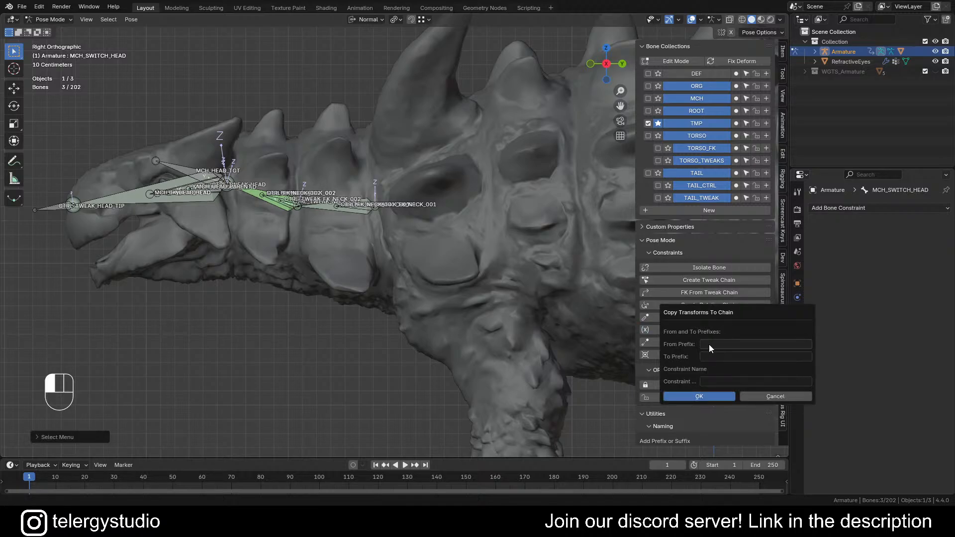
click(716, 343)
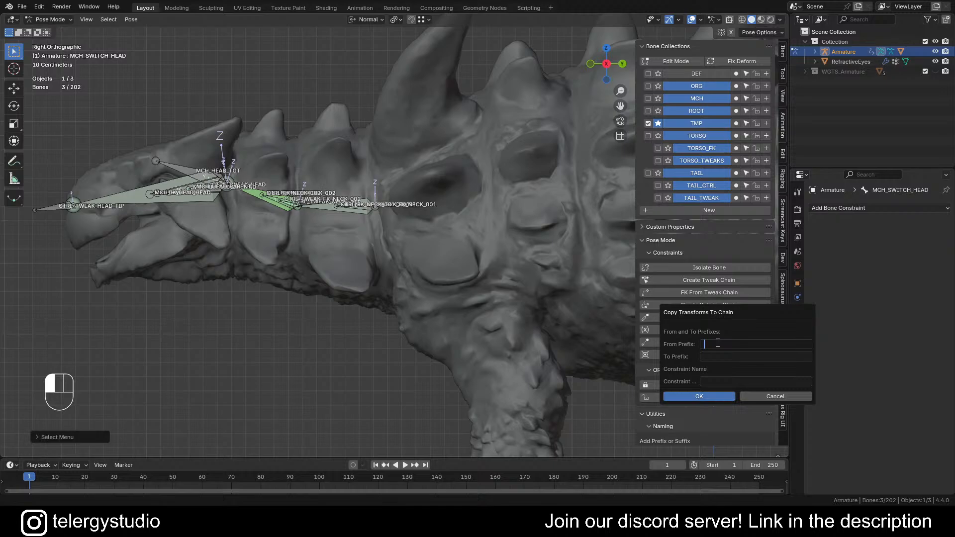
key(shift)
text(MCH_IK)
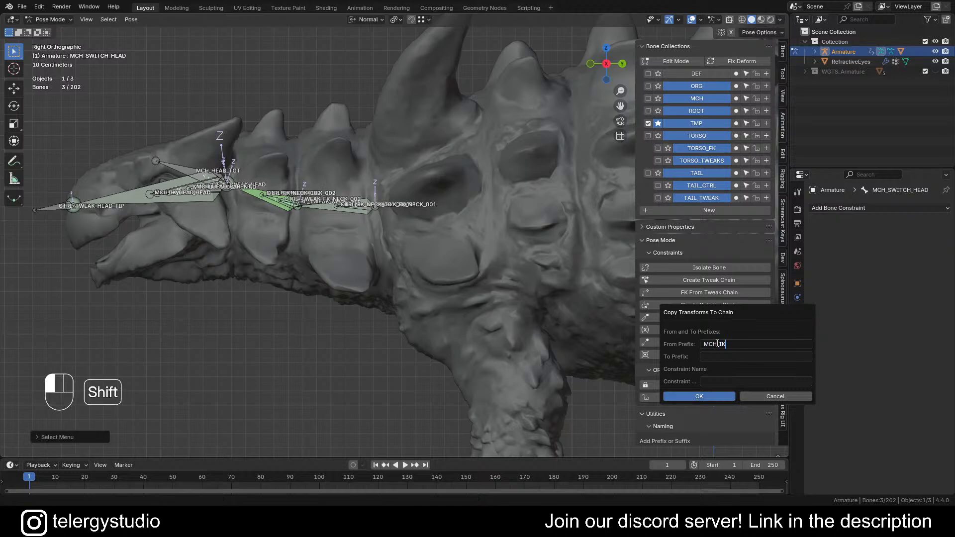
key(Tab)
text(MCH_SWITCH)
key(Tab)
text(IK SWITCH)
key(Return)
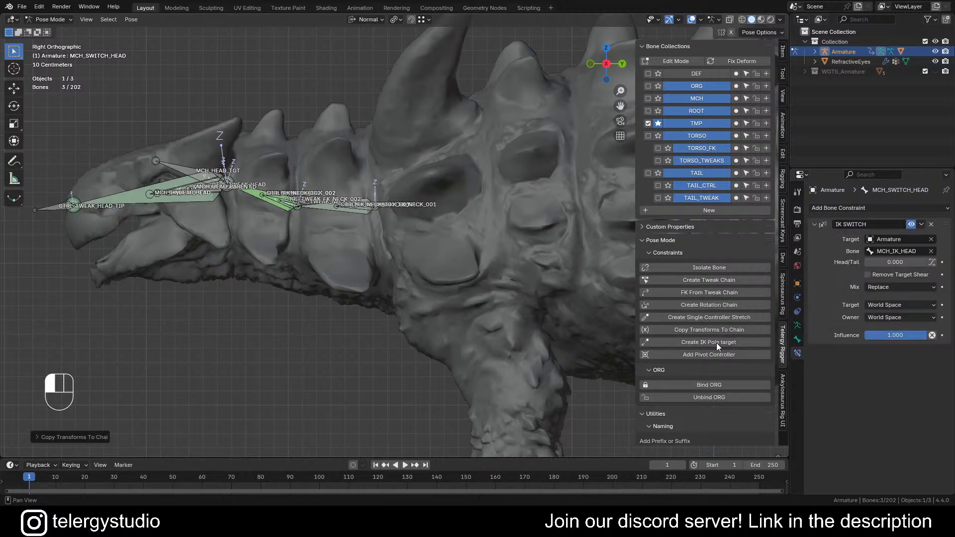
Copy transforms from the CTRL_FK chain to the MCH_SWITCH chain with a constraint named FK SWITCH
click(702, 331)
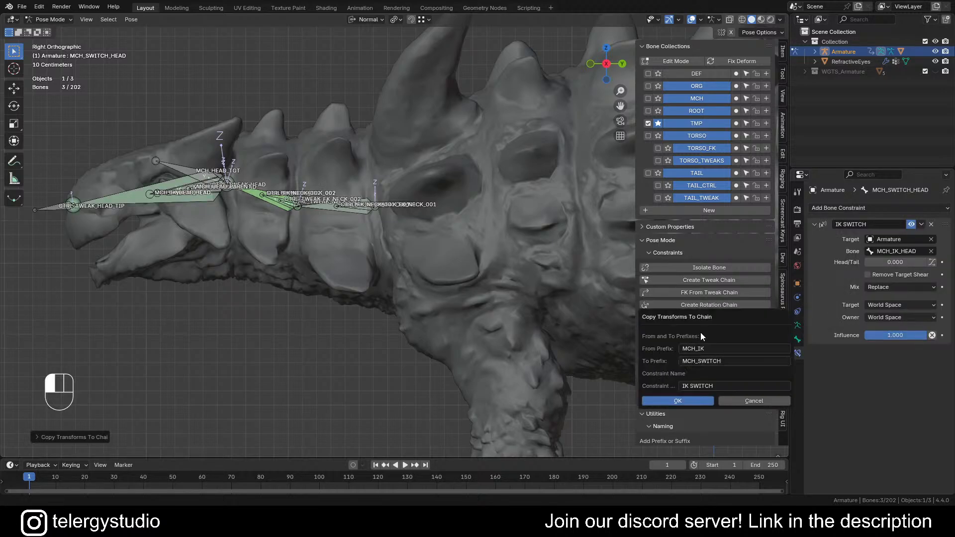
click(714, 348)
text(CT)
key(shift)
text(RL_FK)
key(Tab)
key(Tab)
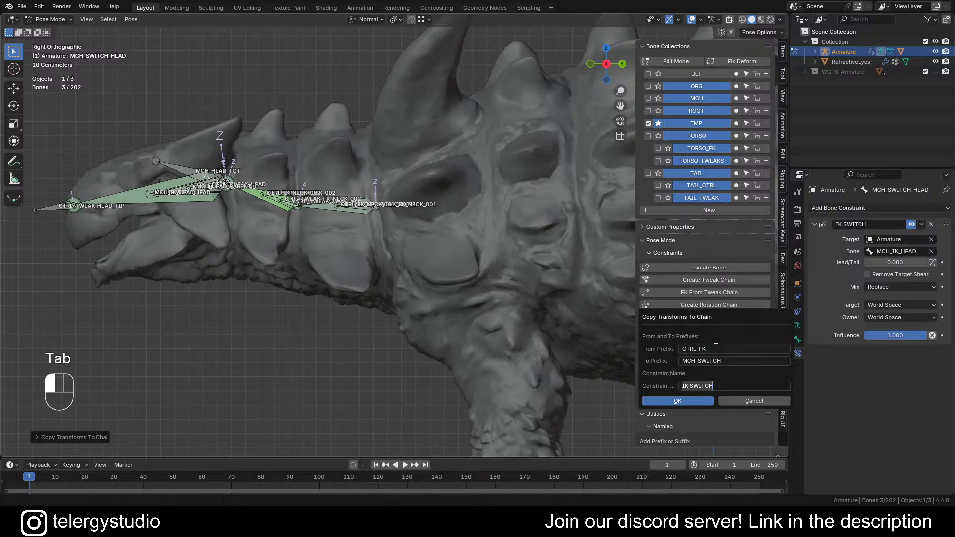
key(Left)
key(Delete)
text(F)
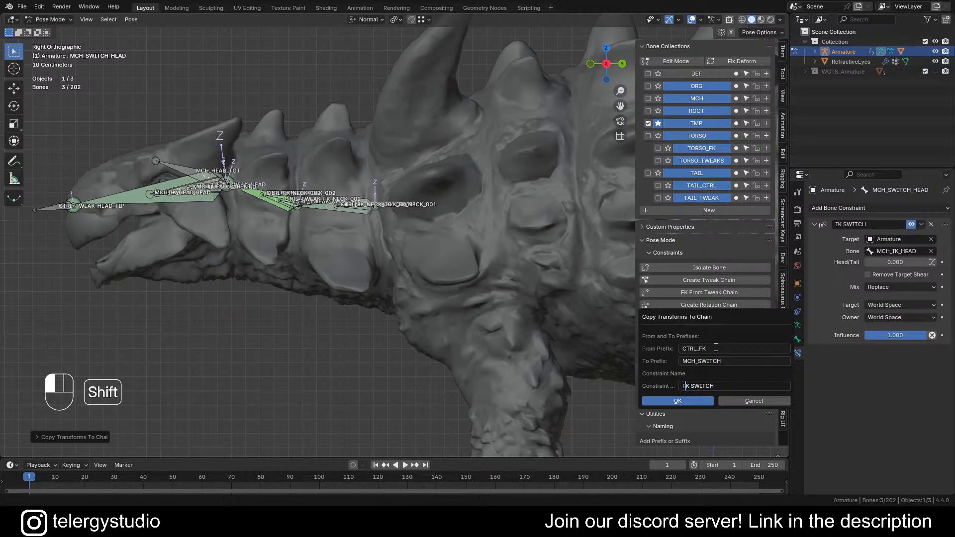
key(Return)
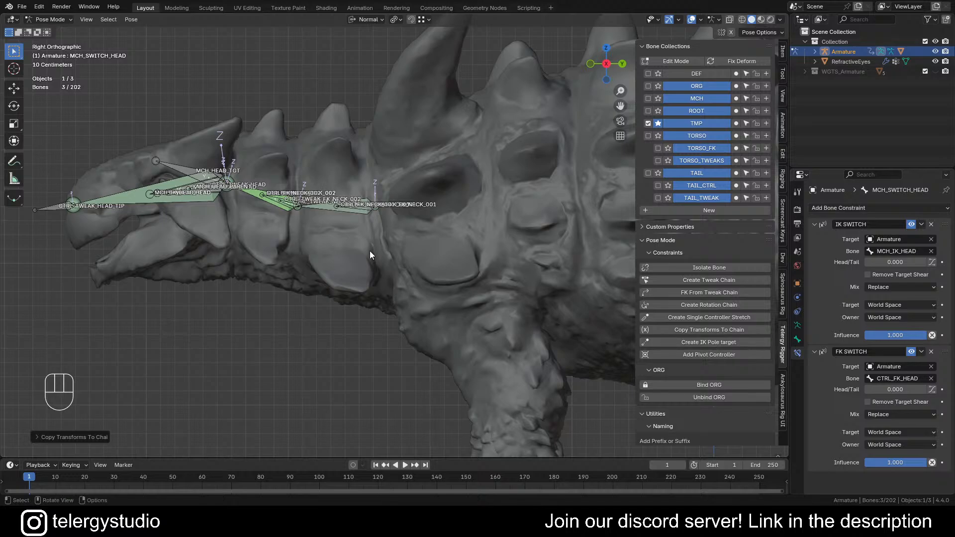
Drive the FK SWITCH constraint influence on MCH_SWITCH_HEAD from the neck Switch property and copy that driver to the other selected bones
shift+middle_drag(367, 223, 369, 203)
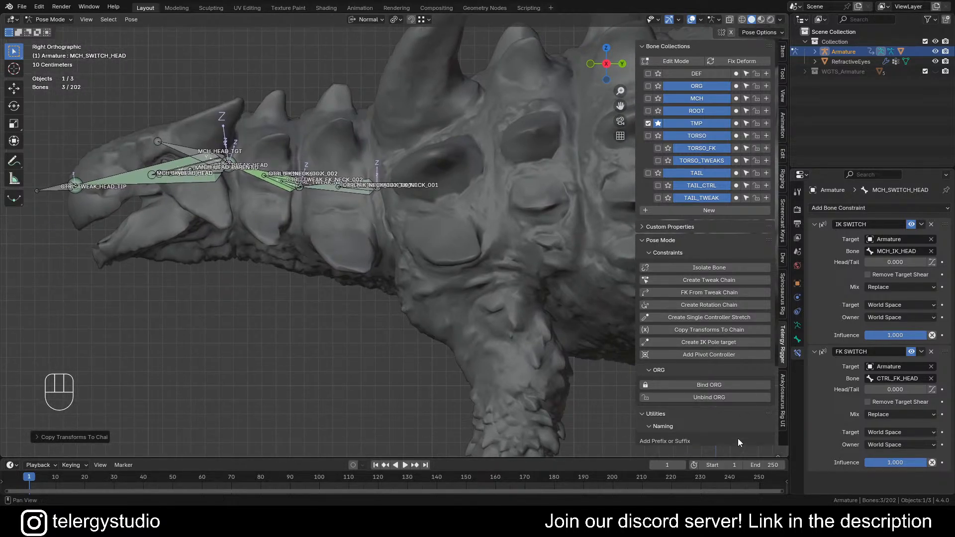
click(783, 415)
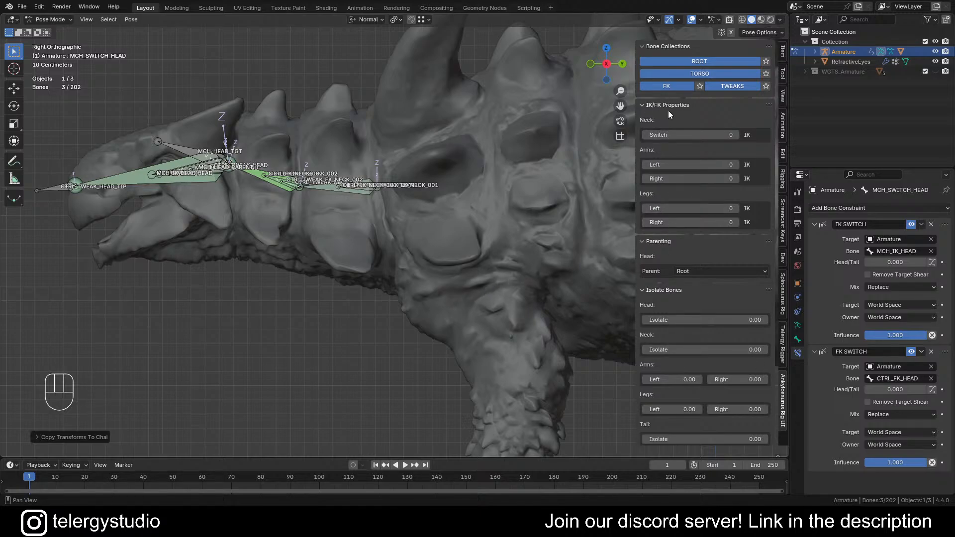
right_click(679, 133)
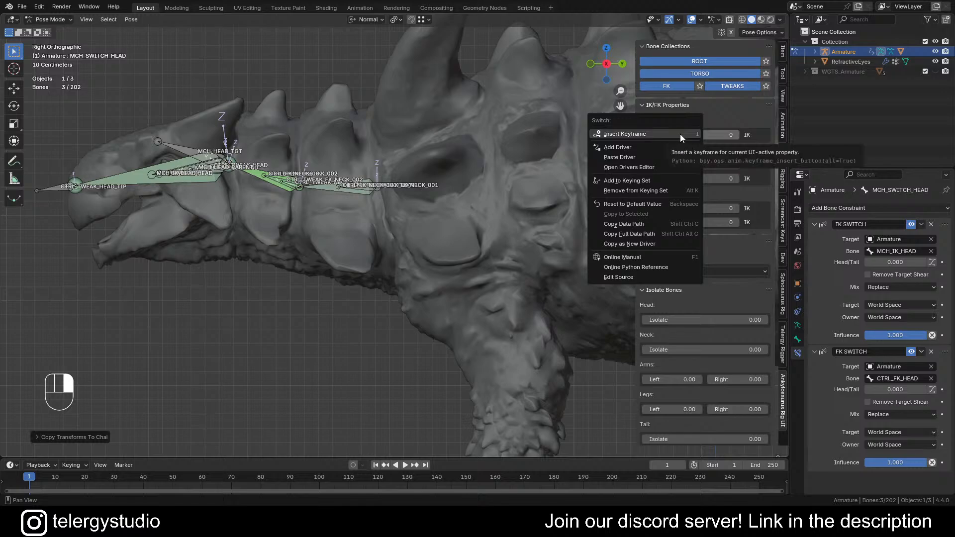
click(649, 241)
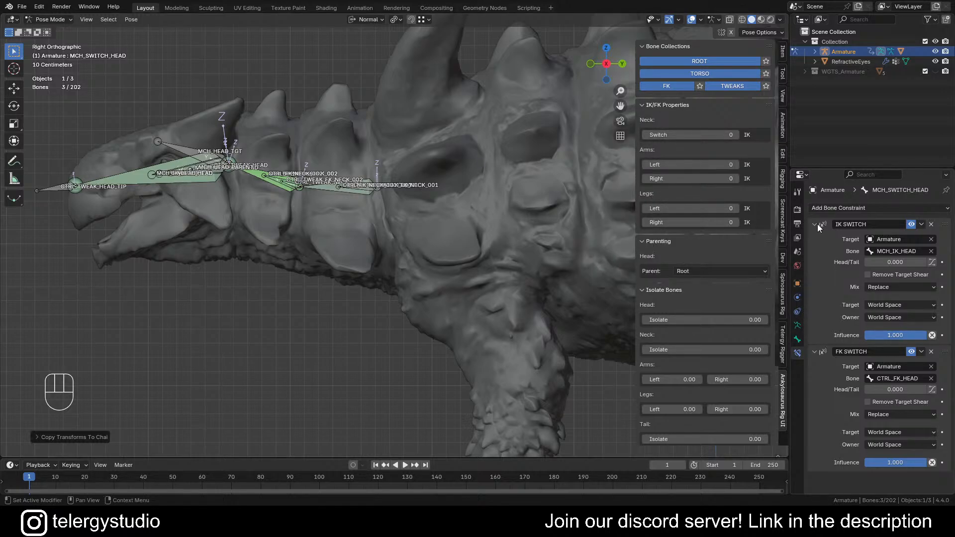
key(a)
right_click(890, 350)
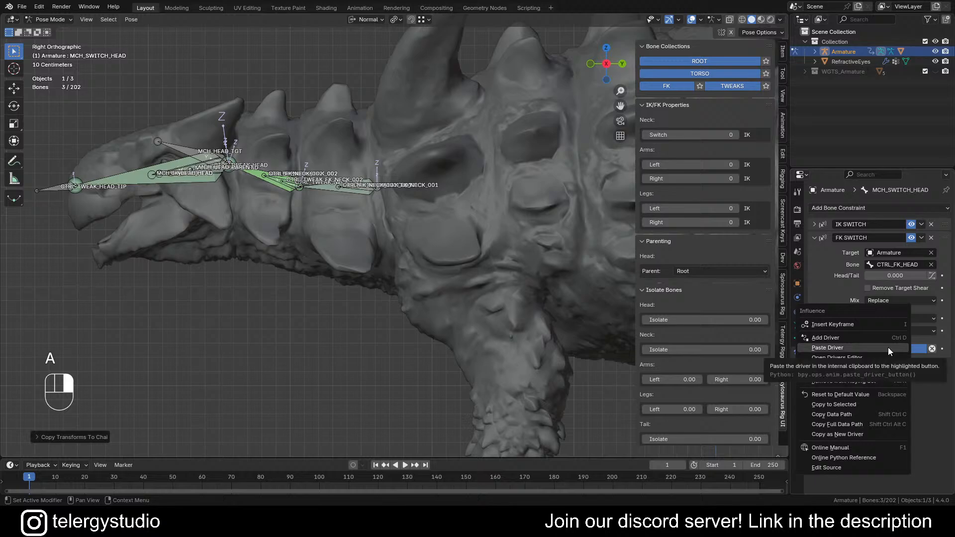
click(853, 350)
right_click(888, 349)
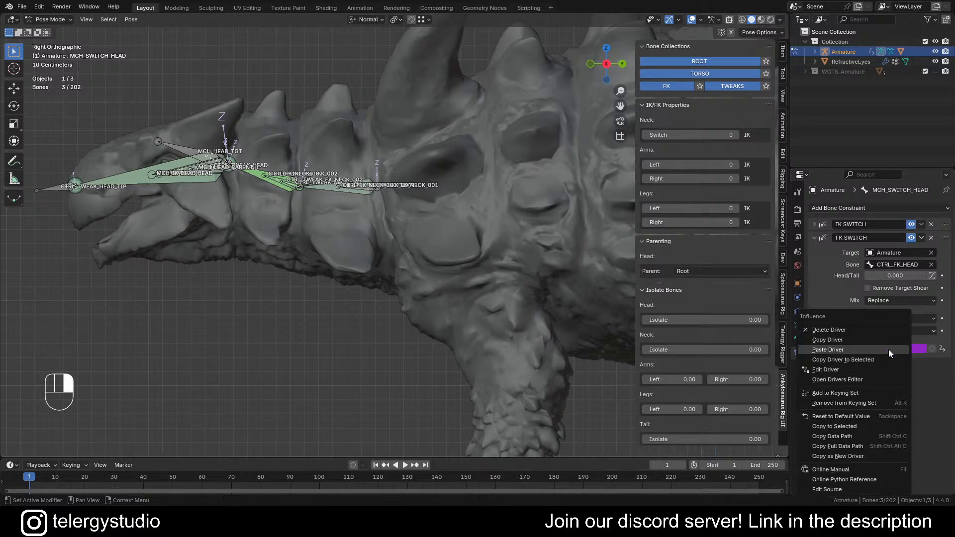
click(855, 360)
key(a)
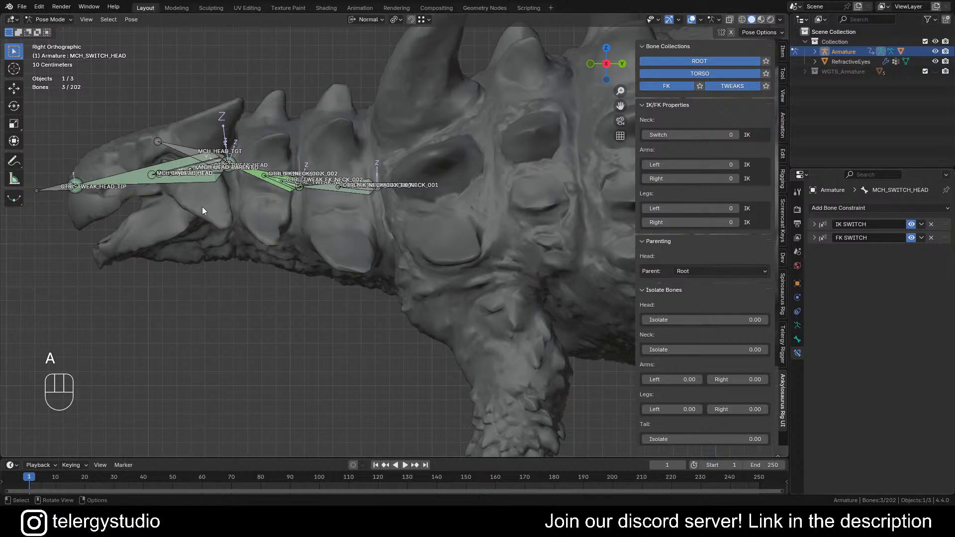
Test moving and freely rotating the MCH_IK_HEAD bone with the neck switch on IK, then cancel the transforms
shift+middle_drag(202, 207, 317, 202)
scroll(288, 207, down, 1)
alt+click(305, 209)
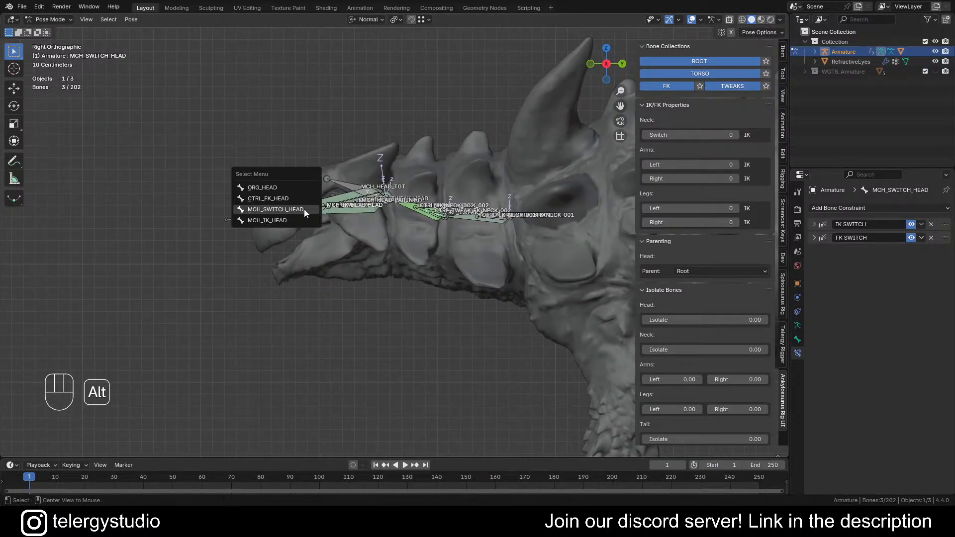
click(282, 221)
scroll(326, 216, down, 1)
shift+middle_drag(326, 217, 344, 248)
key(g)
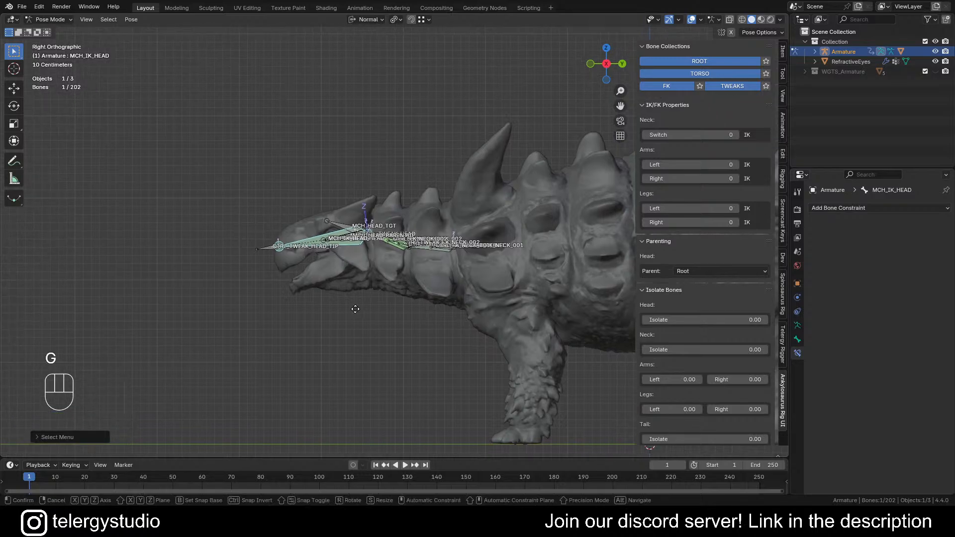
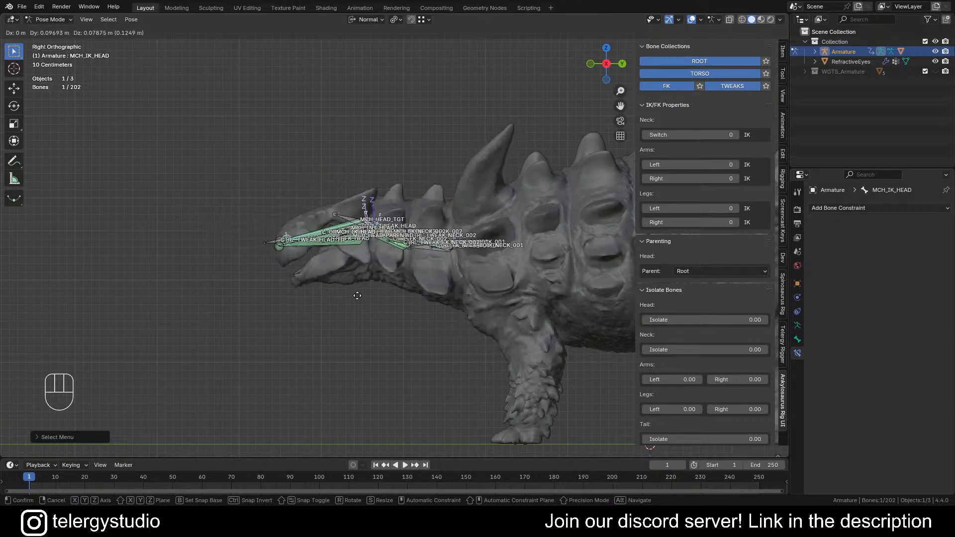
key(r)
key(r)
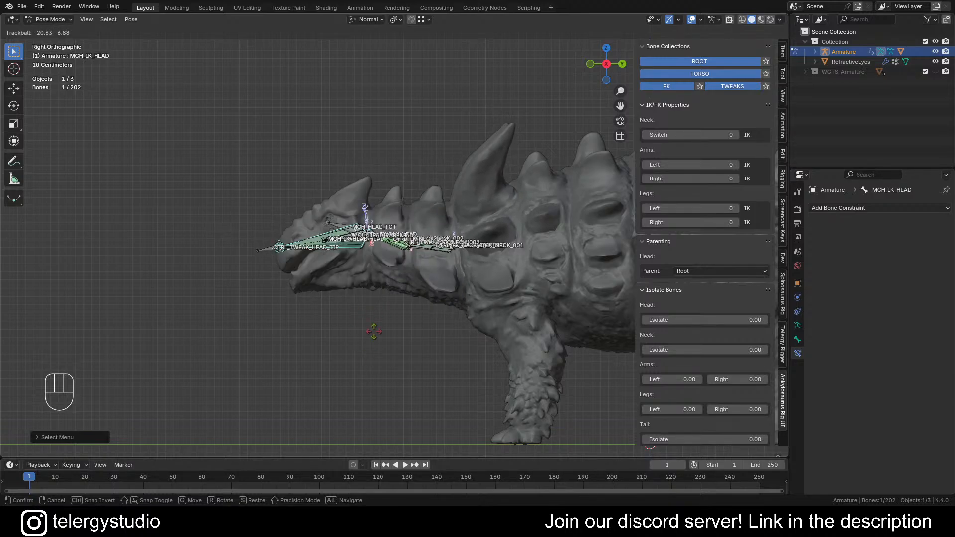
right_click(385, 288)
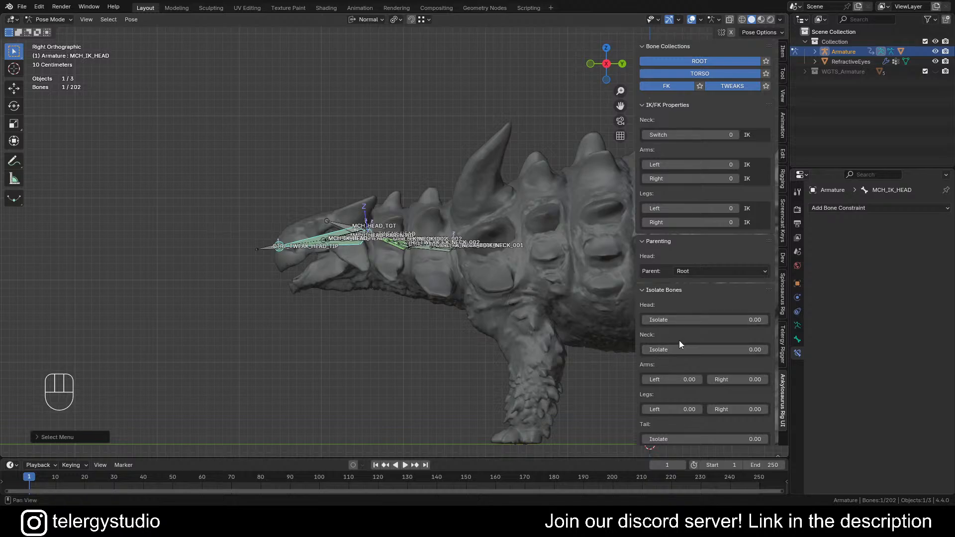
Set the neck Switch property to 1 (FK) and test moving the MCH_IK_HEAD bone without keeping the move
click(661, 131)
drag(662, 131, 740, 132)
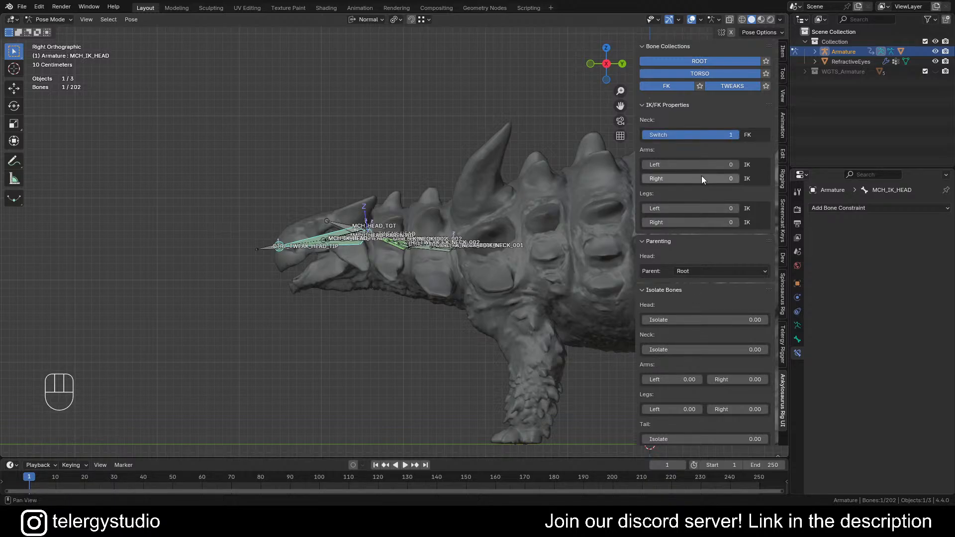
shift+middle_drag(285, 270, 309, 310)
key(g)
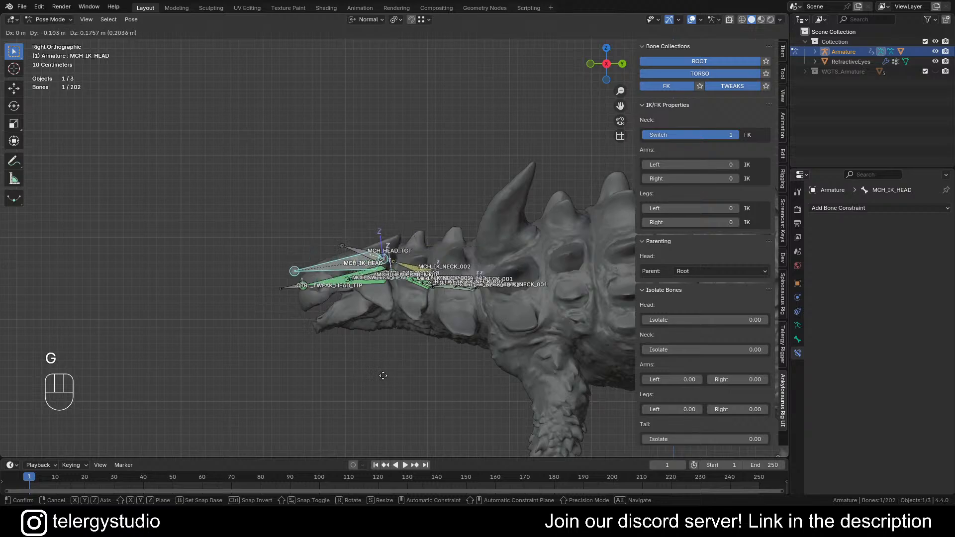
right_click(384, 330)
Select CTRL_FK_NECK_001, test its rotation without keeping it, and save the file
scroll(394, 276, up, 3)
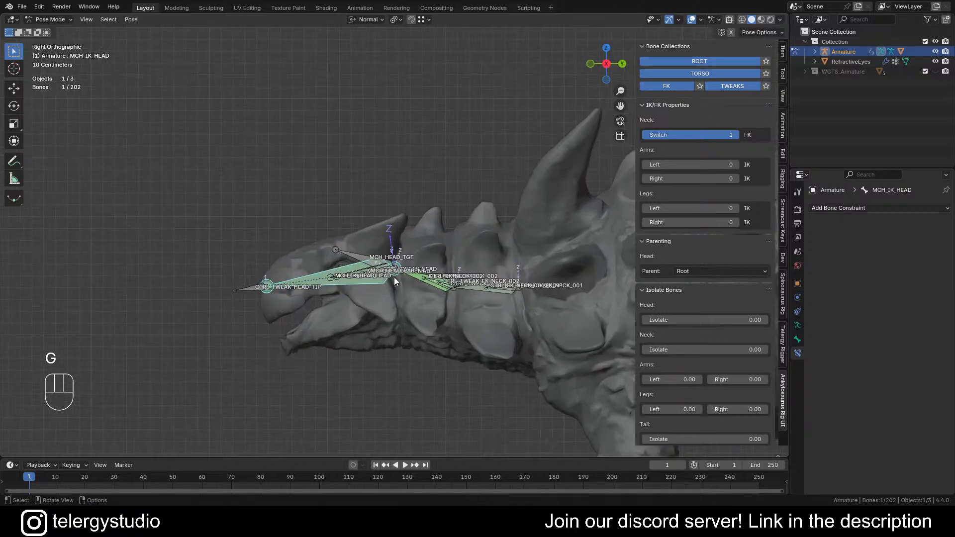
alt+click(487, 289)
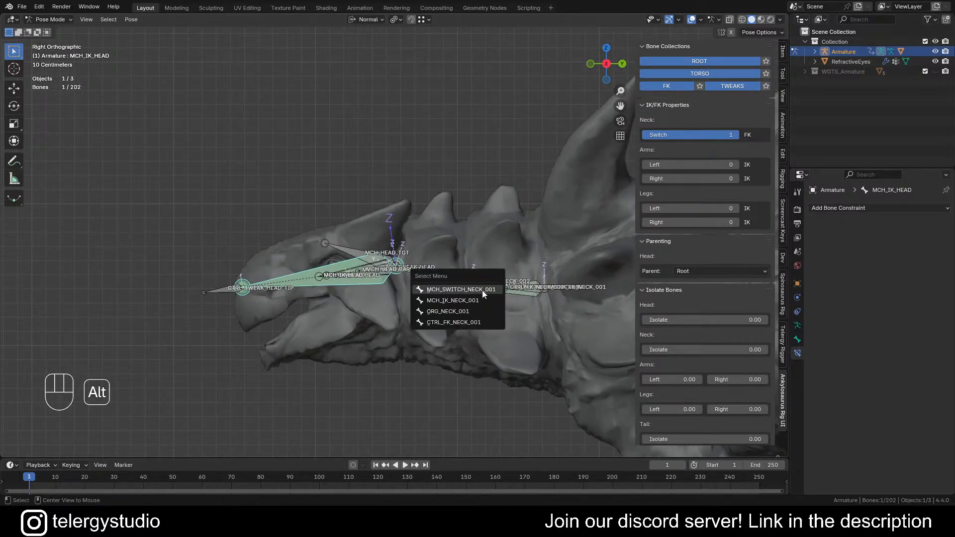
click(446, 324)
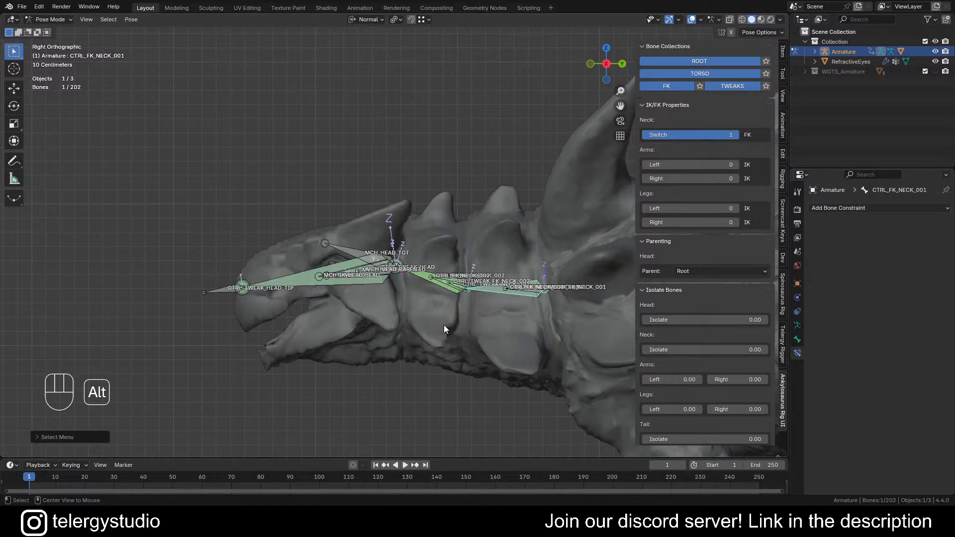
scroll(444, 323, down, 2)
shift+middle_drag(442, 320, 443, 325)
key(r)
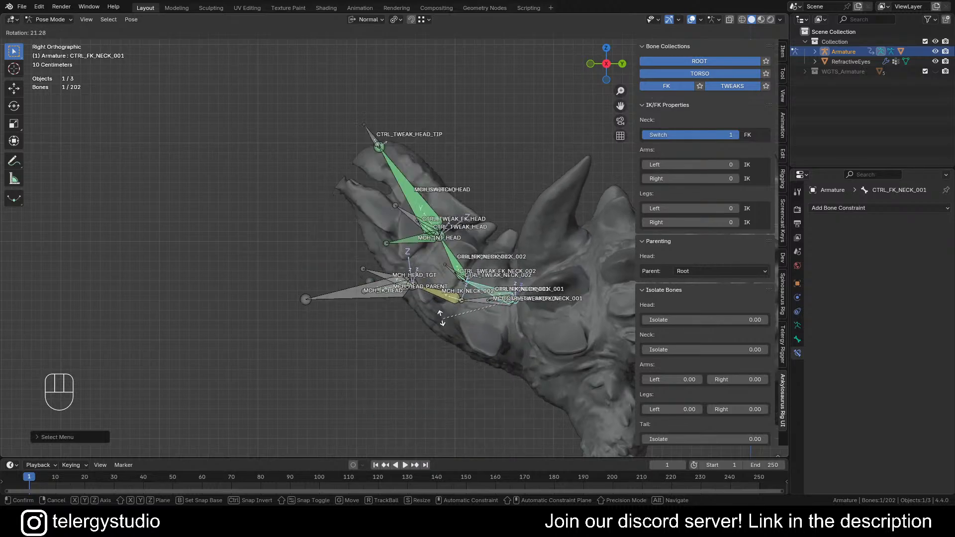
click(454, 316)
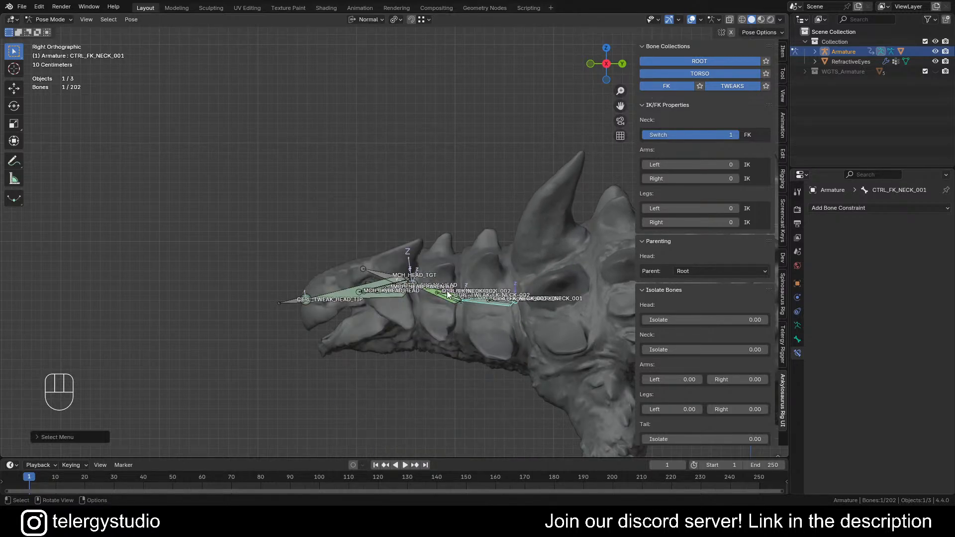
key(ctrl)
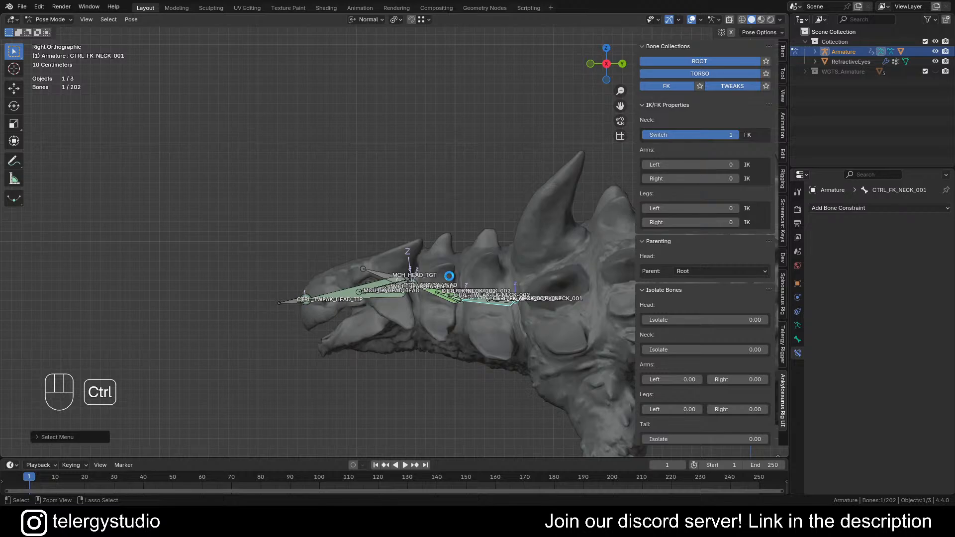
key(ctrl+s)
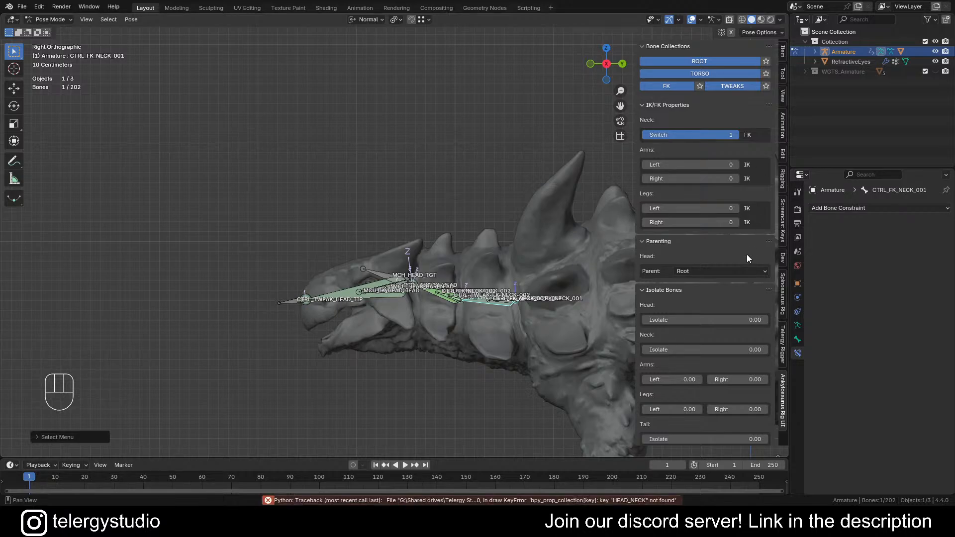
Create a new top-level bone collection named HEAD_NECK with Telergy Rigger
shift+middle_drag(416, 276, 315, 235)
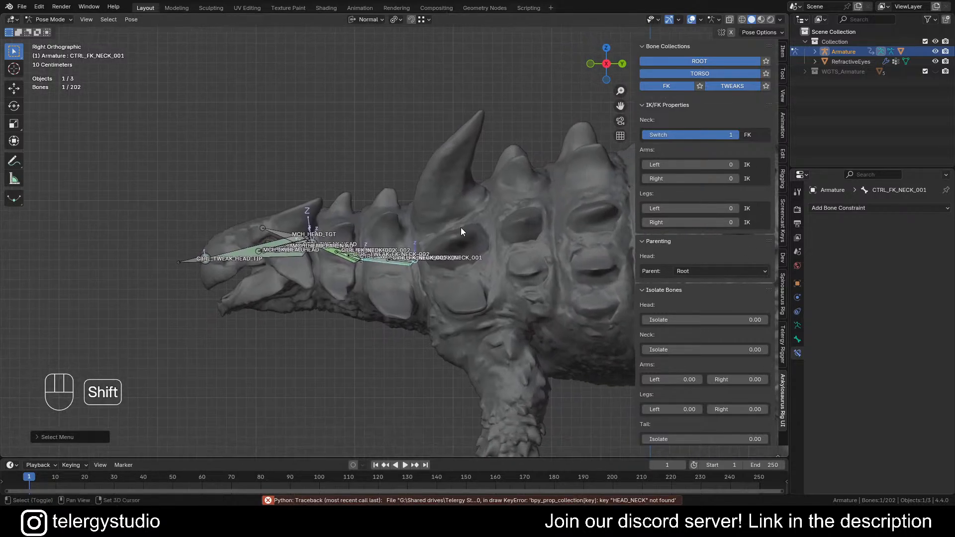
click(783, 350)
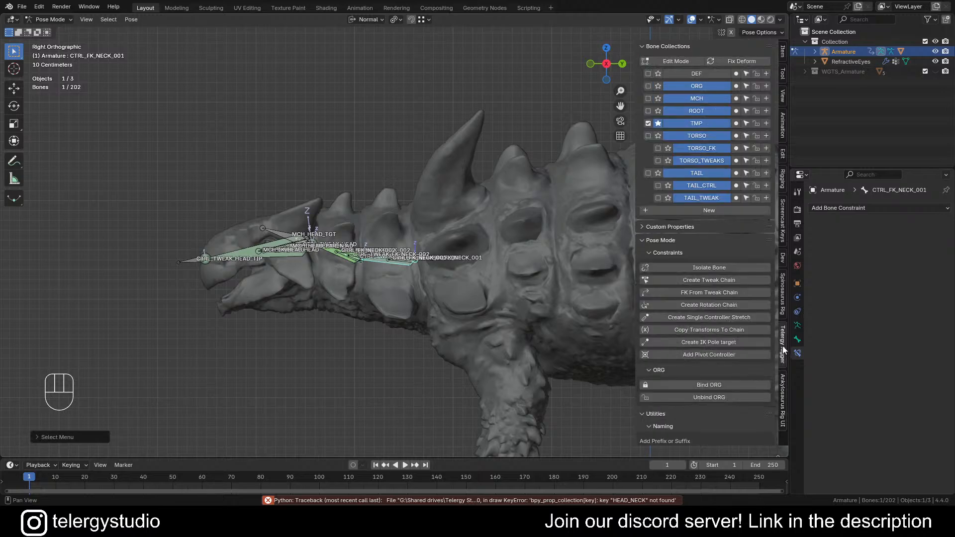
click(691, 210)
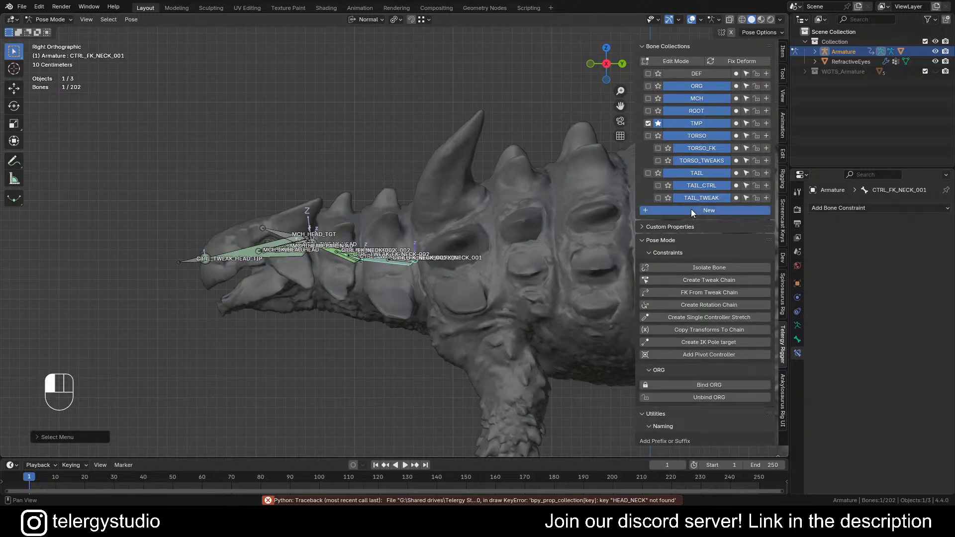
click(695, 213)
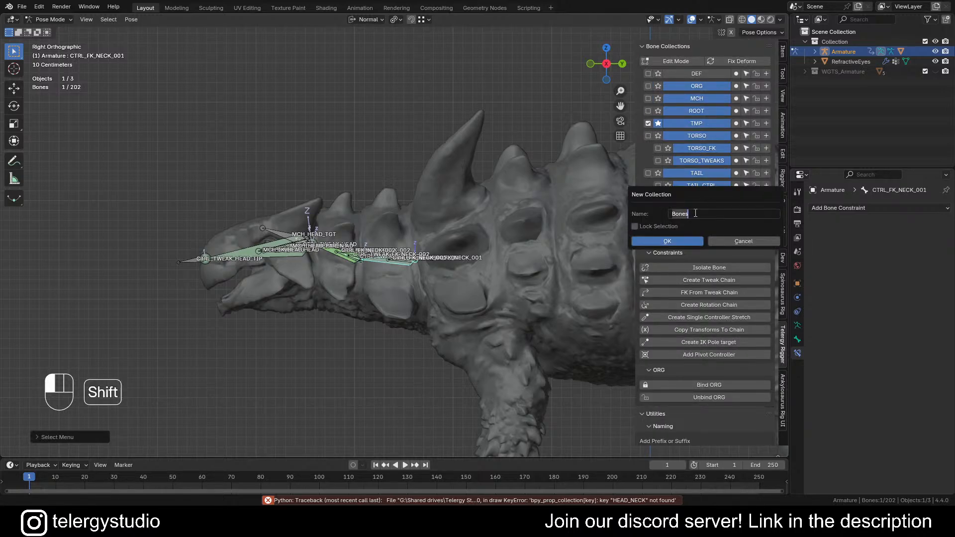
text(HEAD_NECK)
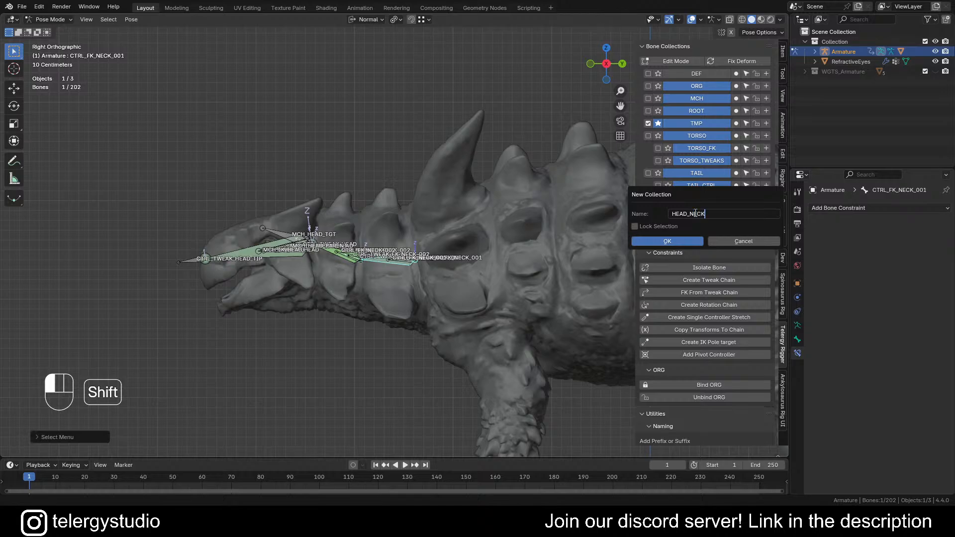
key(Return)
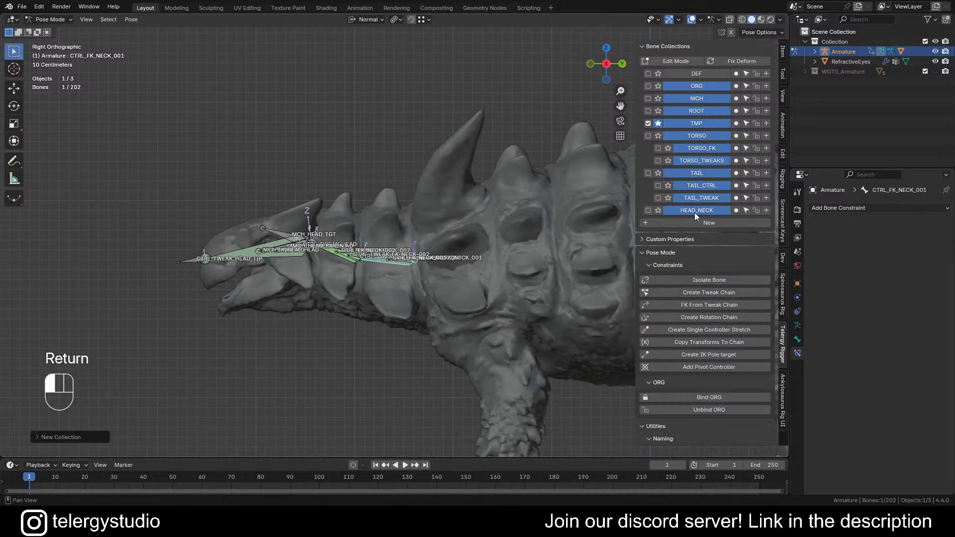
Add a child bone collection named NECK_FK under HEAD_NECK
click(768, 211)
click(801, 217)
click(804, 216)
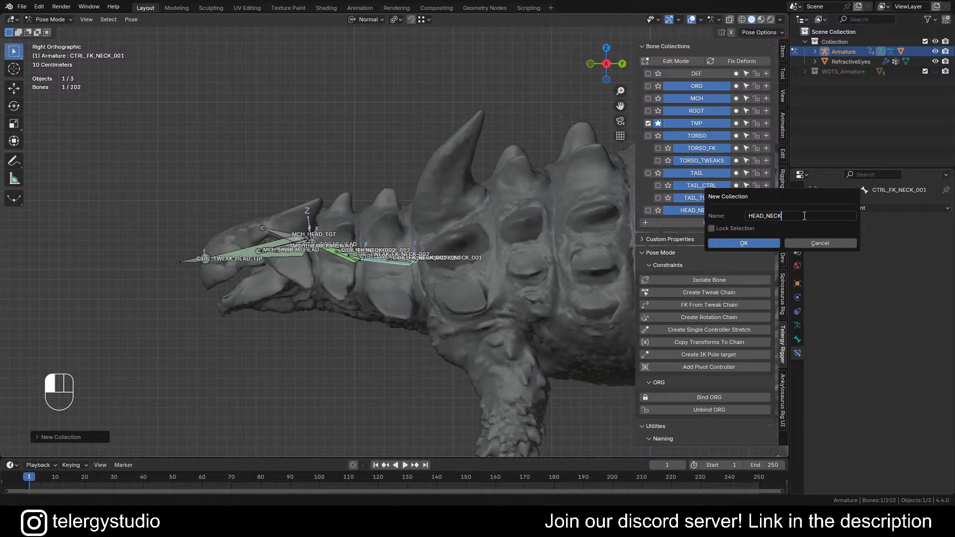
key(BackSpace)
key(BackSpace)
key(BackSpace)
key(BackSpace)
key(BackSpace)
key(BackSpace)
key(BackSpace)
key(BackSpace)
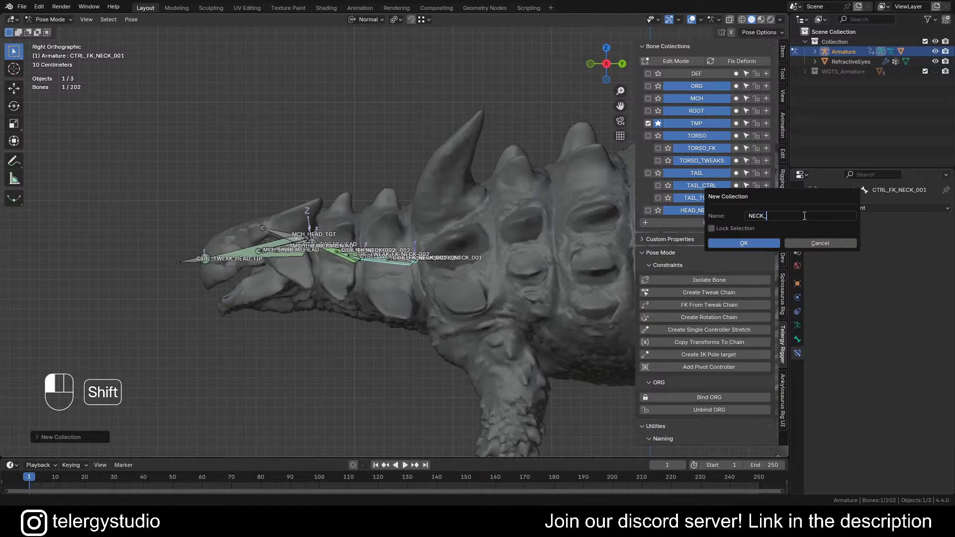
key(Return)
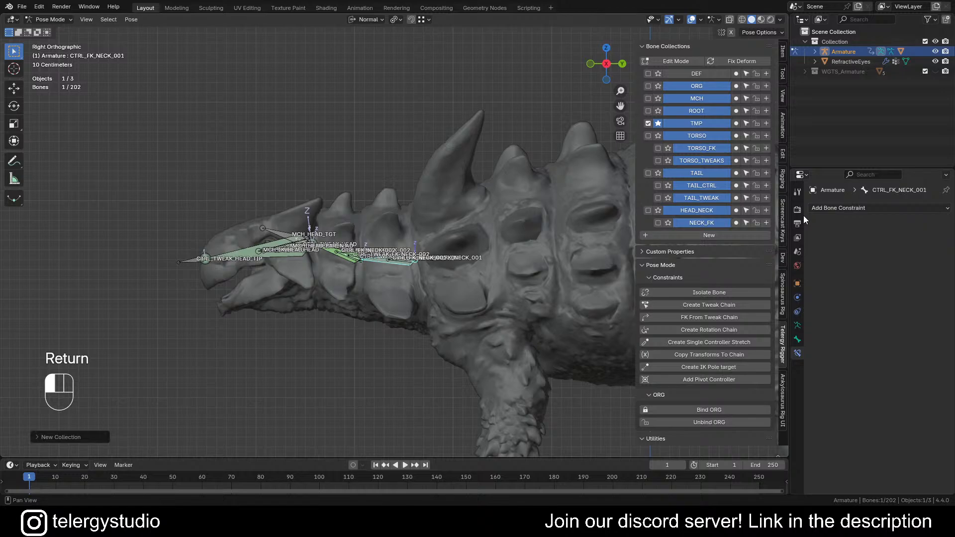
Add a child bone collection named NECK_IK under HEAD_NECK
click(765, 234)
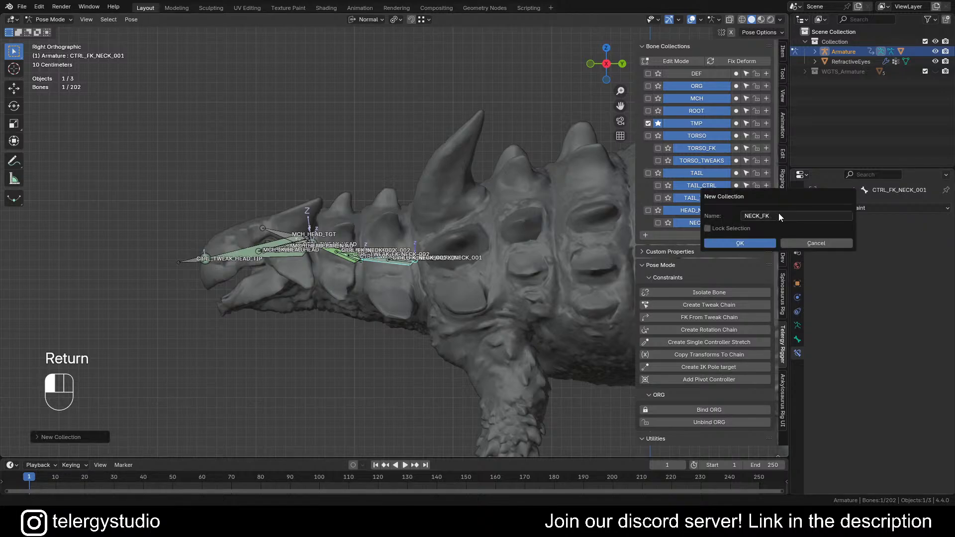
click(779, 216)
key(BackSpace)
key(BackSpace)
text(IK)
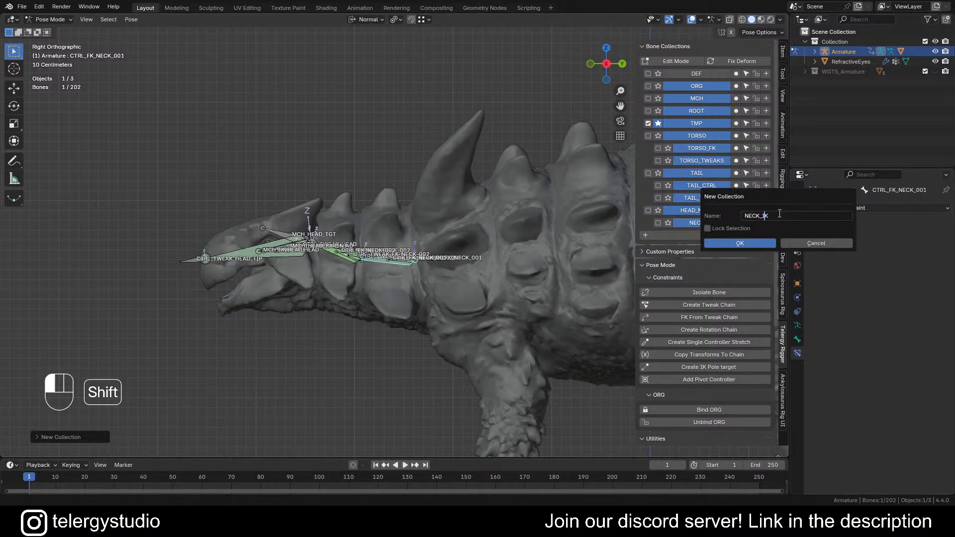
key(Return)
Add a child bone collection named NECK_TWEAKS under HEAD_NECK
click(766, 210)
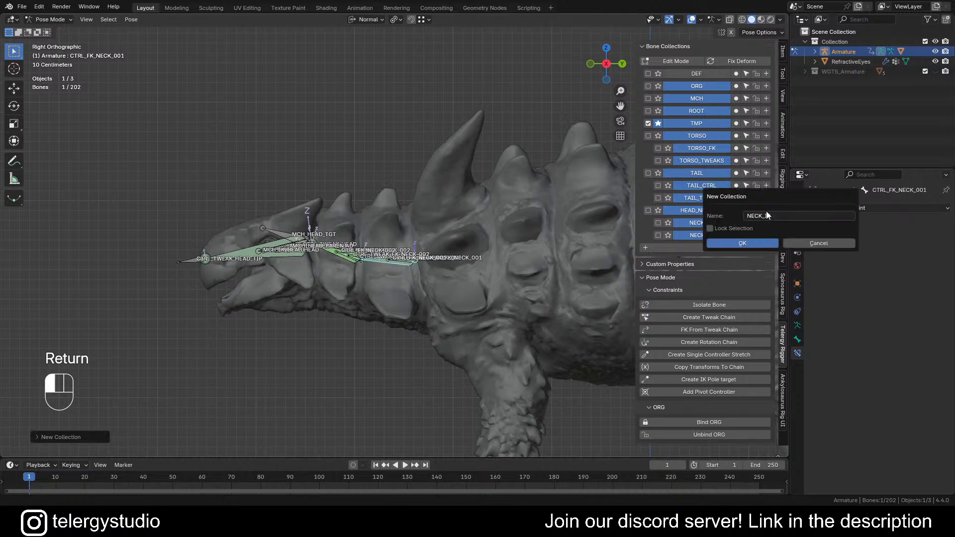
click(782, 216)
key(BackSpace)
key(BackSpace)
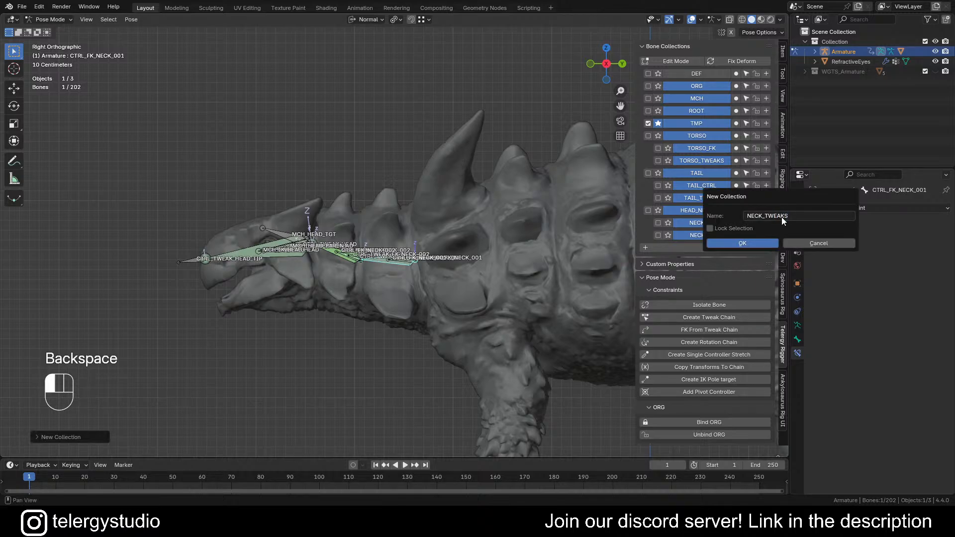
key(Return)
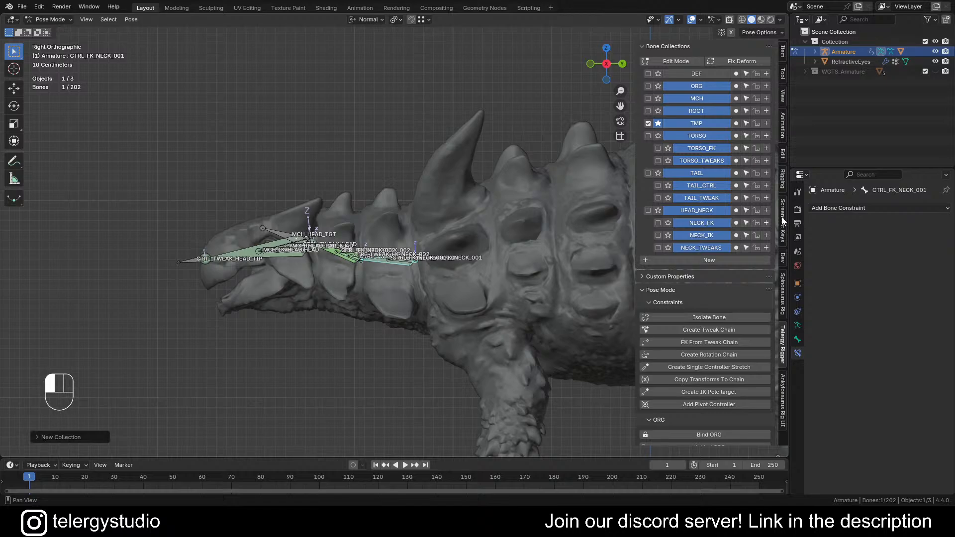
Correct the collection key on line 102 of AnkyRigUI.py to "HEAD_NECK" and save the script
shift+middle_drag(555, 188, 525, 202)
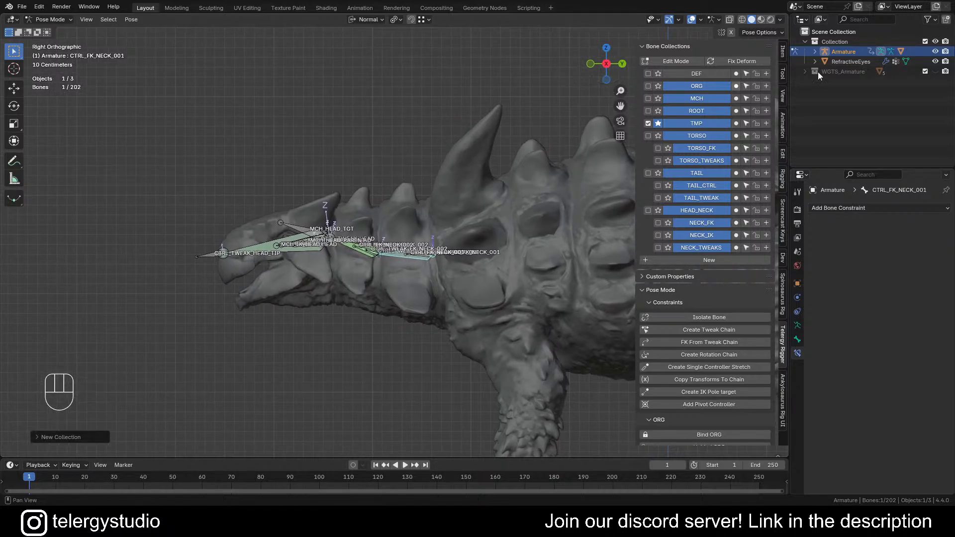
click(783, 393)
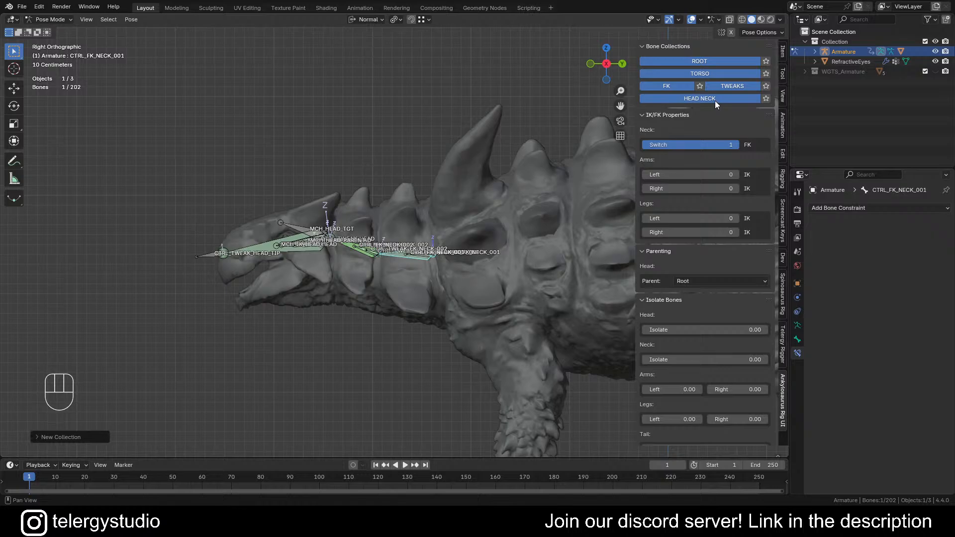
click(527, 7)
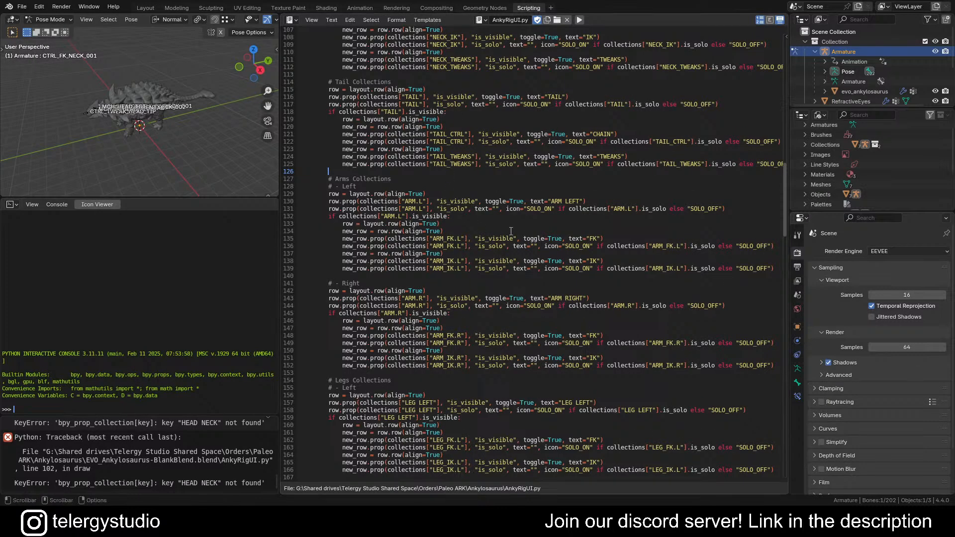
scroll(491, 303, up, 11)
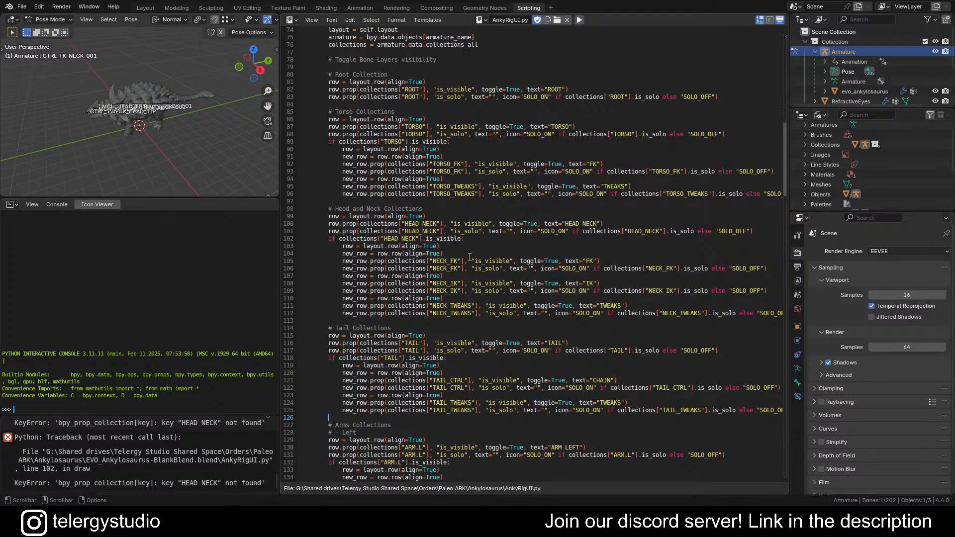
click(402, 239)
key(BackSpace)
text(_)
key(alt+s)
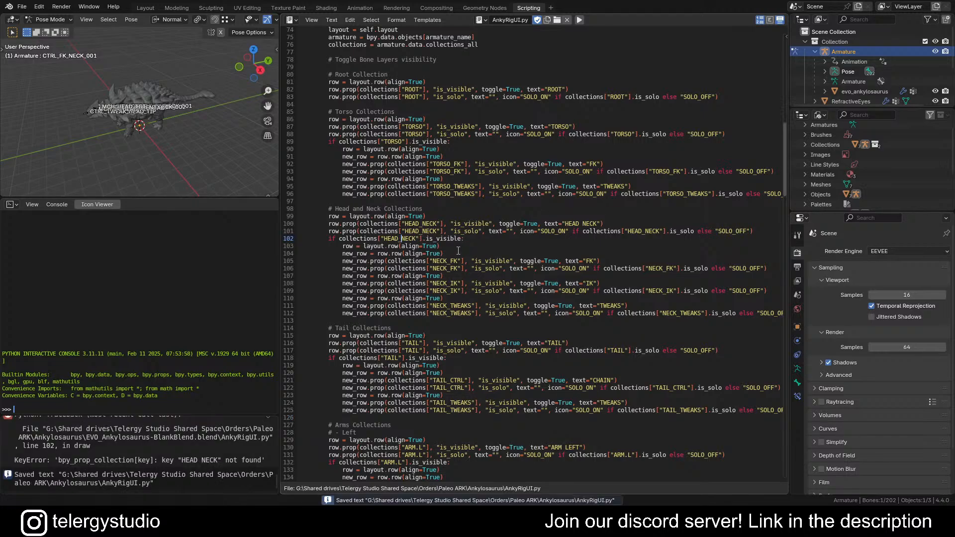
Run the AnkyRigUI.py script and return to the Layout workspace
click(579, 20)
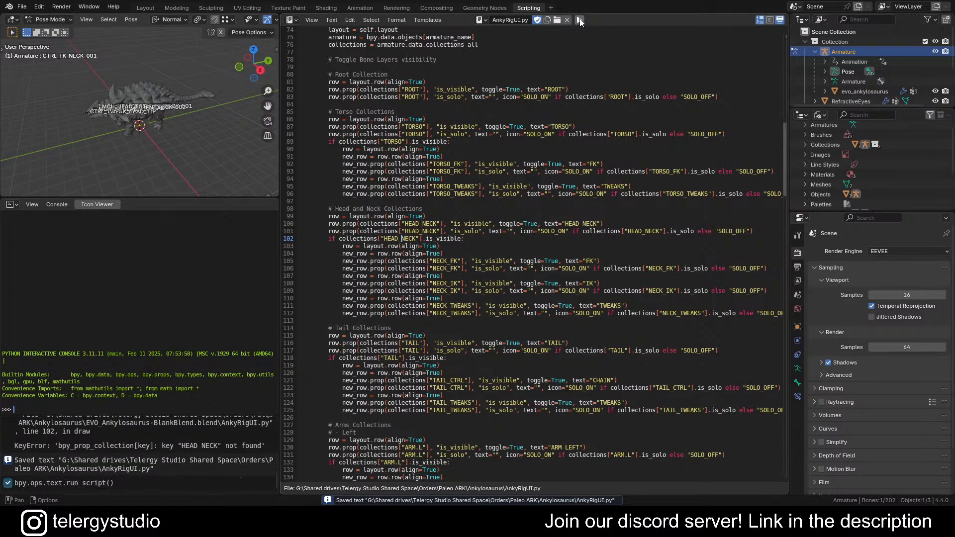
click(136, 8)
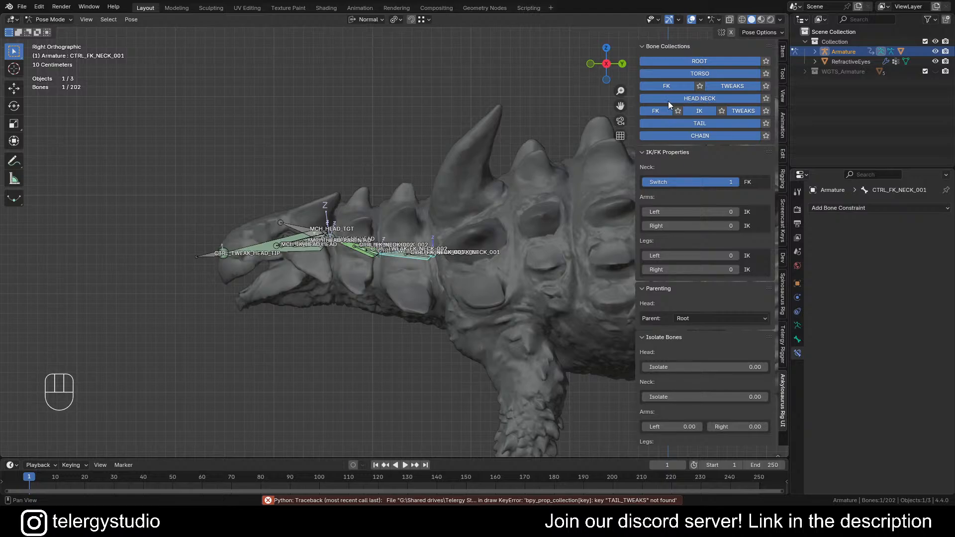
shift+middle_drag(459, 205, 477, 186)
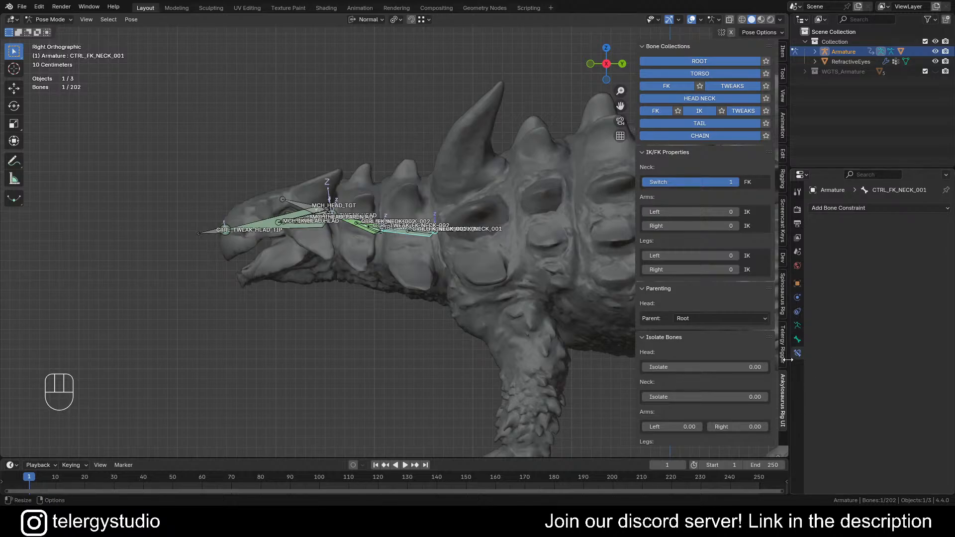
Select the bones whose names contain MCH_SWITCH and assign them to the MCH bone collection
click(783, 344)
shift+middle_drag(398, 259, 367, 228)
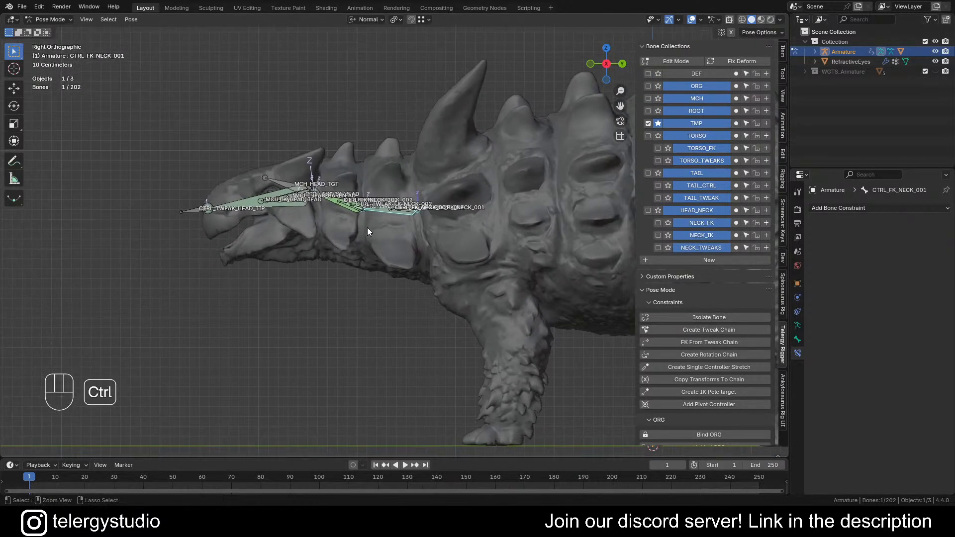
key(ctrl+f)
click(430, 232)
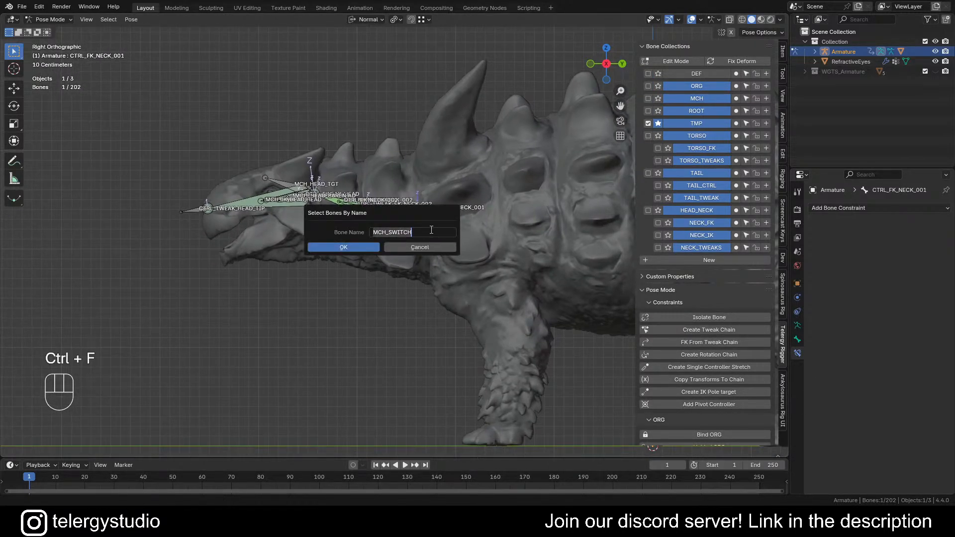
key(Return)
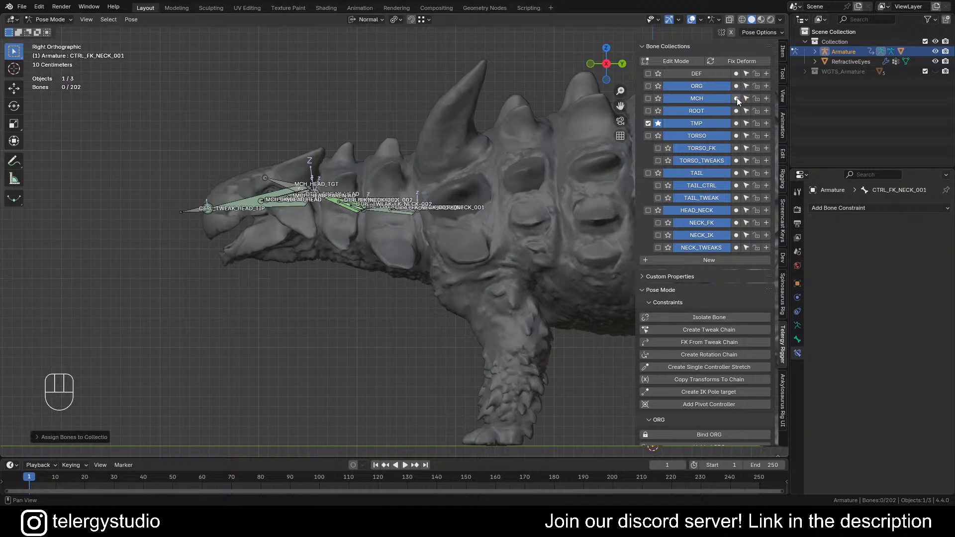
click(372, 77)
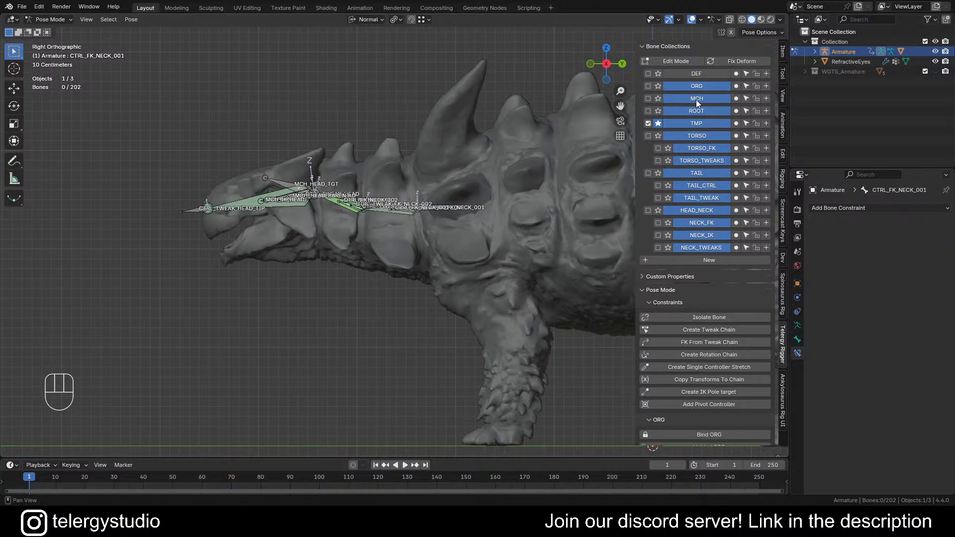
Search for the MCH_SWITCH bones by name again to check them, and clear the selection
shift+middle_drag(318, 150, 335, 175)
key(ctrl+f)
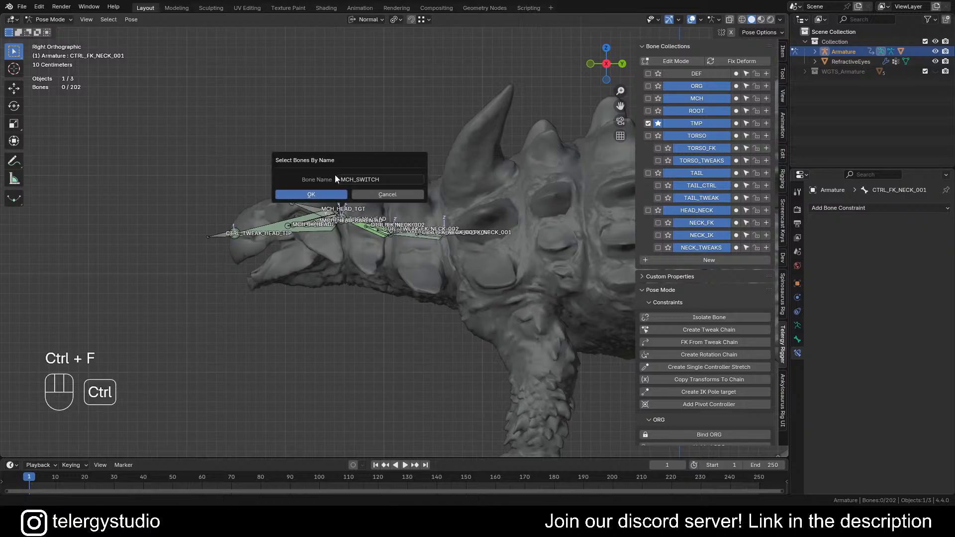
click(393, 180)
key(Return)
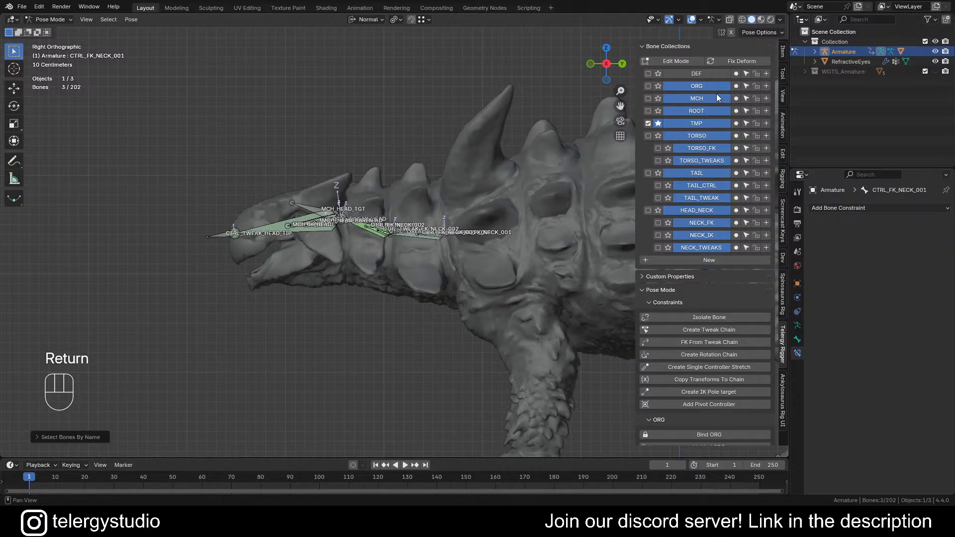
click(315, 94)
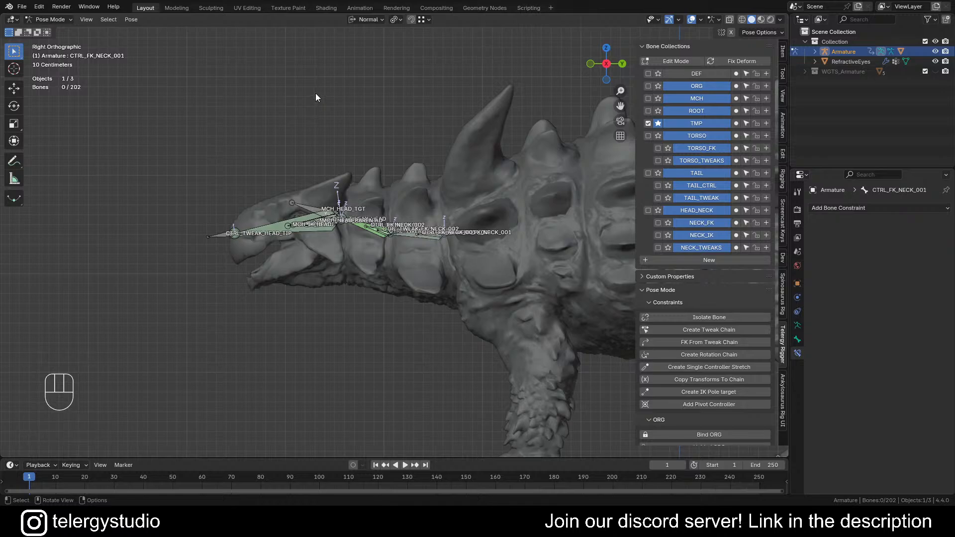
Assign the MCH_HEAD_TGT bone to the MCH bone collection
shift+middle_drag(366, 199, 388, 202)
click(329, 208)
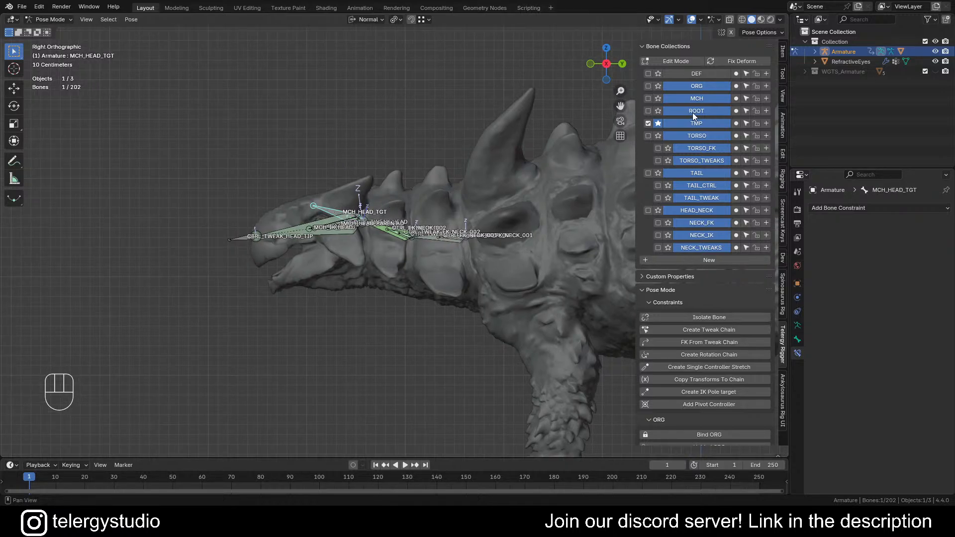
click(248, 139)
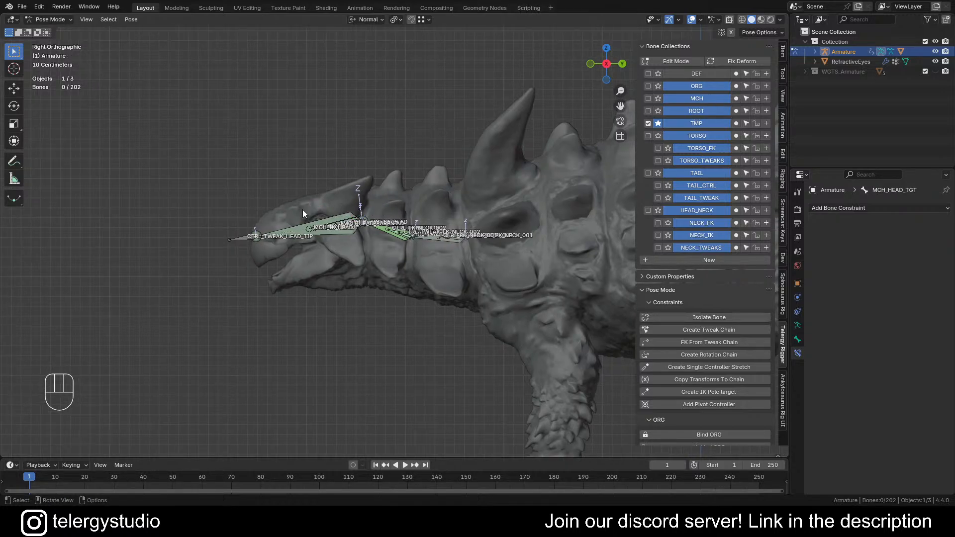
Find the MCH_HEAD_PARENT bone by searching for PARENT, hide all other bones and make it active
scroll(330, 232, up, 3)
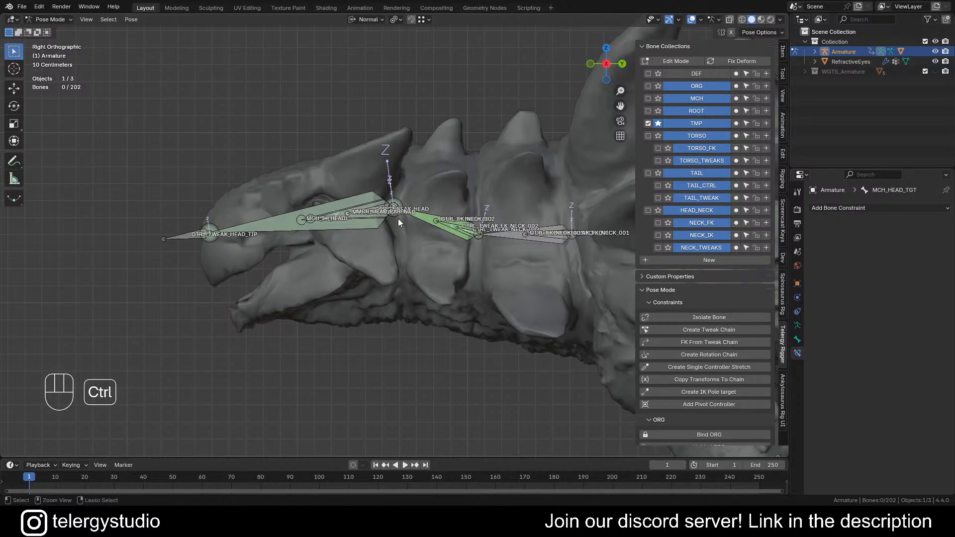
key(ctrl+f)
click(441, 221)
text(PARENT)
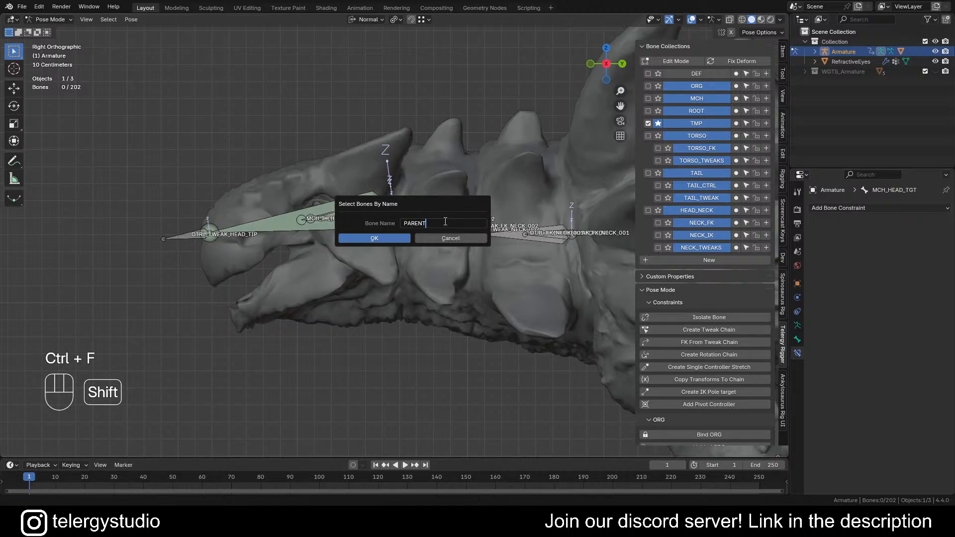
key(Return)
key(Return)
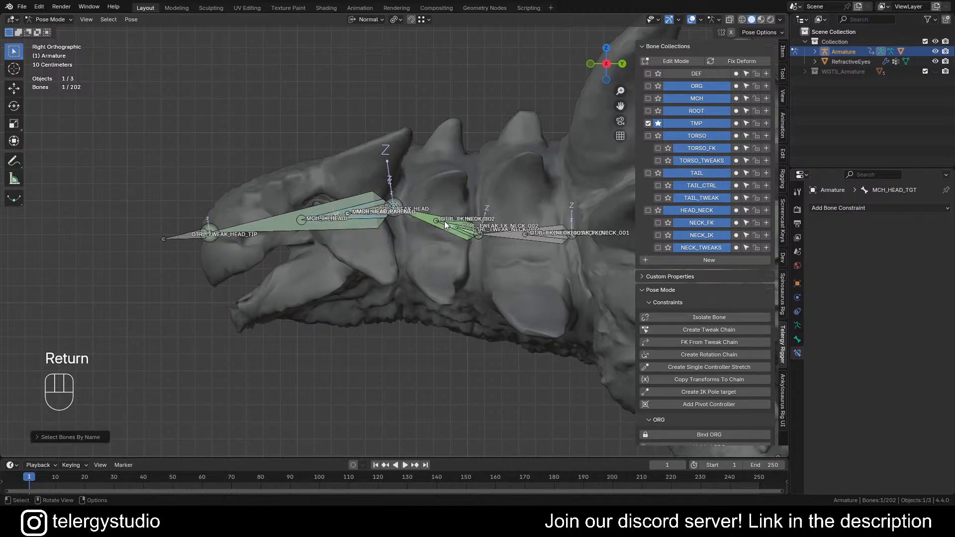
key(shift+h)
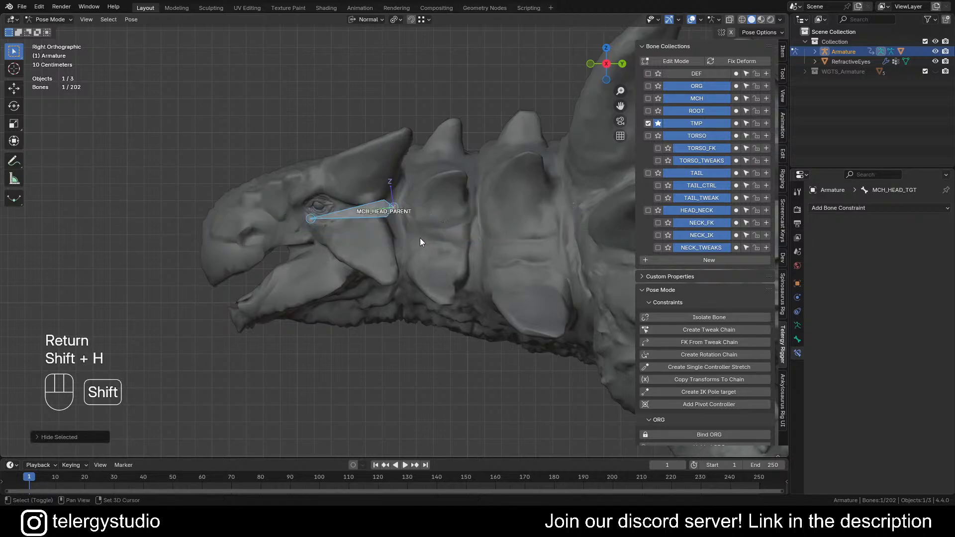
click(368, 213)
scroll(411, 213, down, 1)
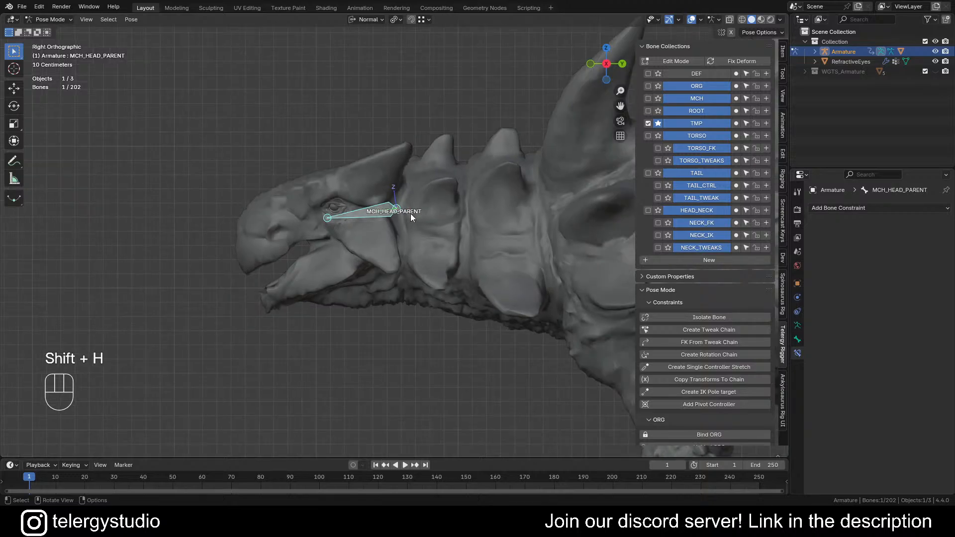
Clear the parent of MCH_HEAD_PARENT in Edit Mode and return to Pose Mode
shift+middle_drag(410, 213, 389, 195)
key(Tab)
click(428, 187)
key(d)
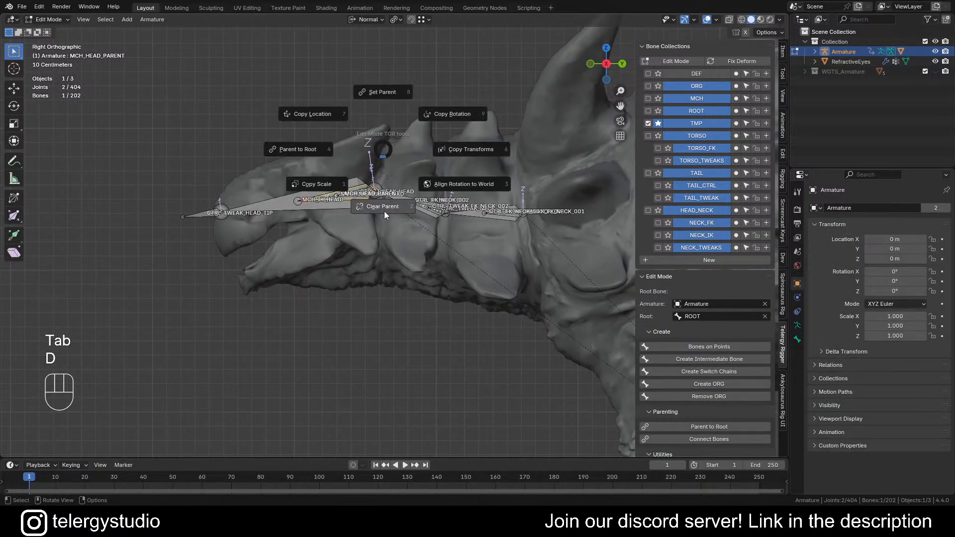
click(383, 211)
click(384, 223)
key(Tab)
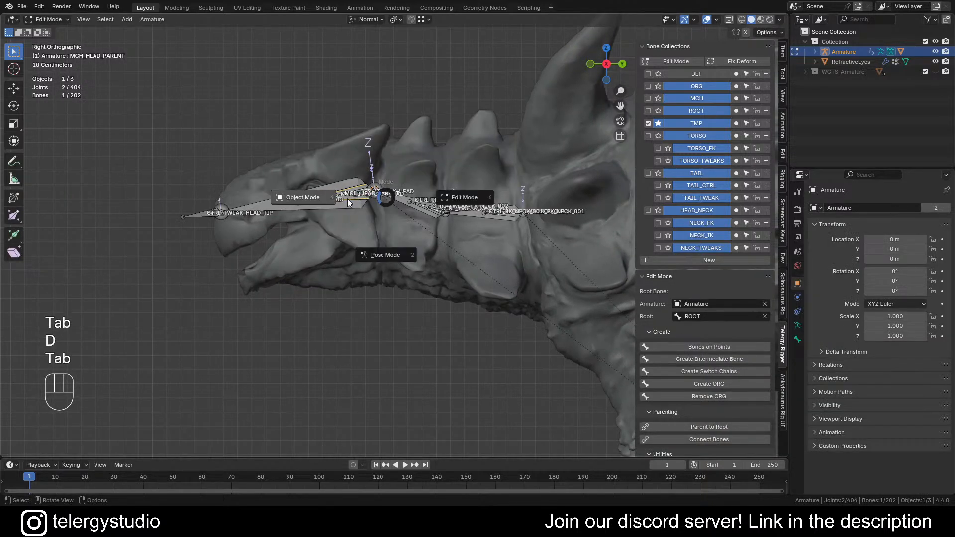
click(302, 199)
key(Tab)
click(300, 255)
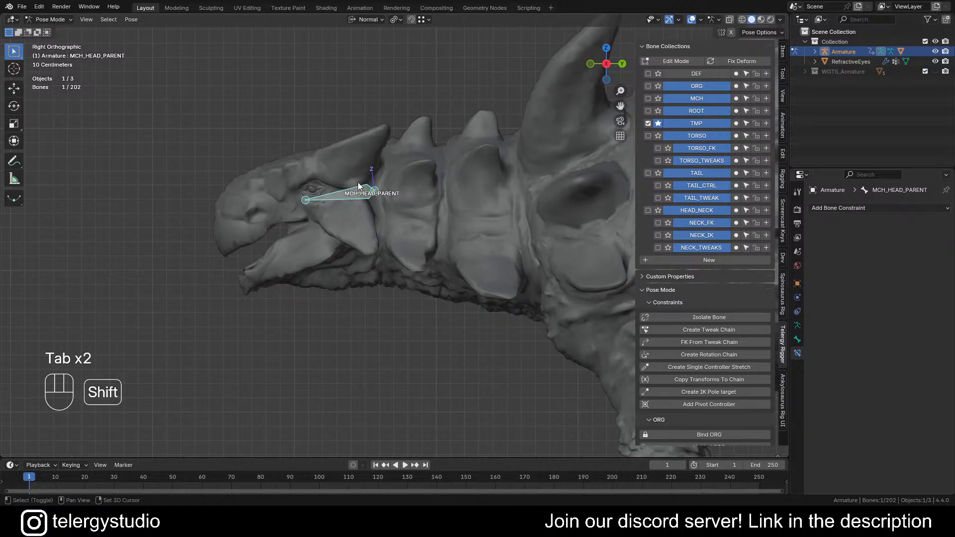
Examine the available head parent options in the Ankylosaurus Rig UI
shift+middle_drag(357, 182, 392, 226)
scroll(371, 200, up, 1)
scroll(392, 222, up, 1)
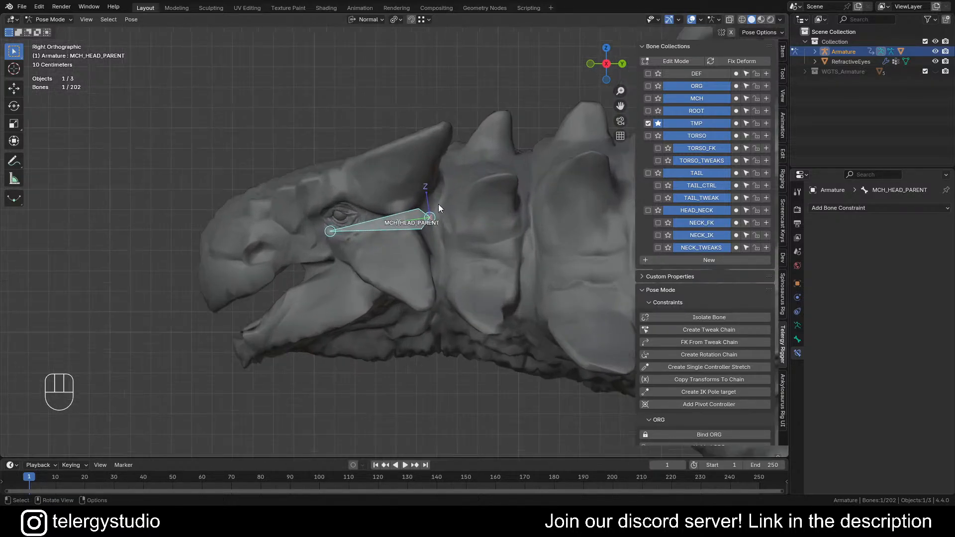
scroll(376, 205, down, 1)
shift+middle_drag(451, 213, 373, 212)
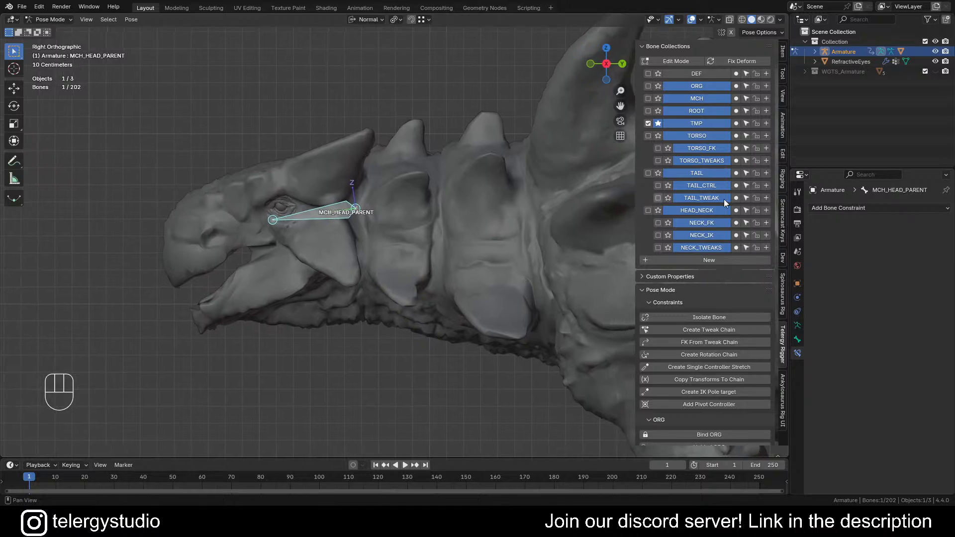
click(844, 211)
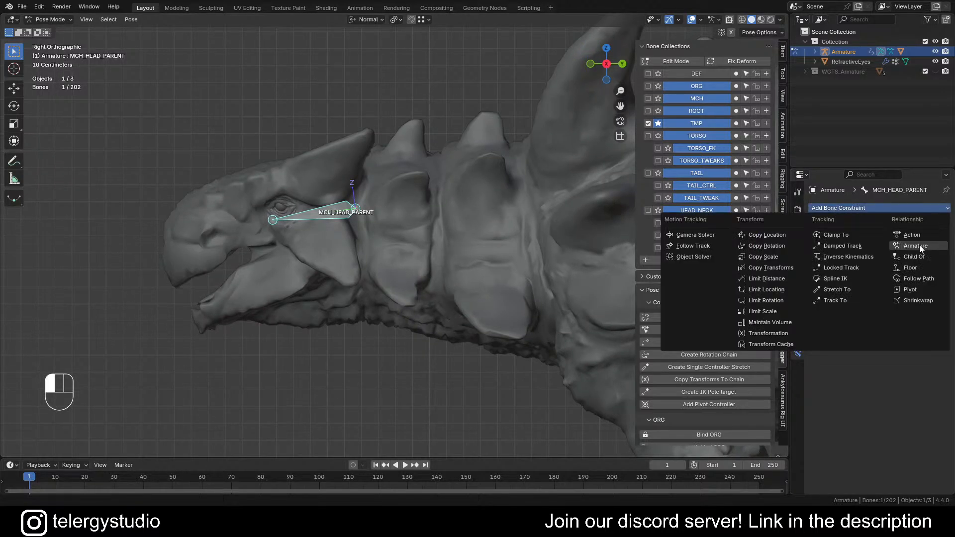
click(783, 398)
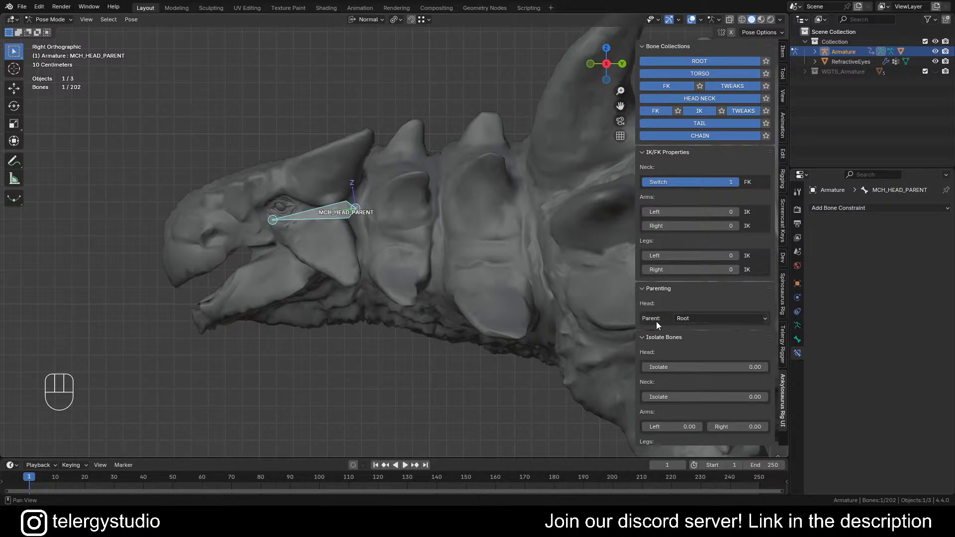
click(703, 319)
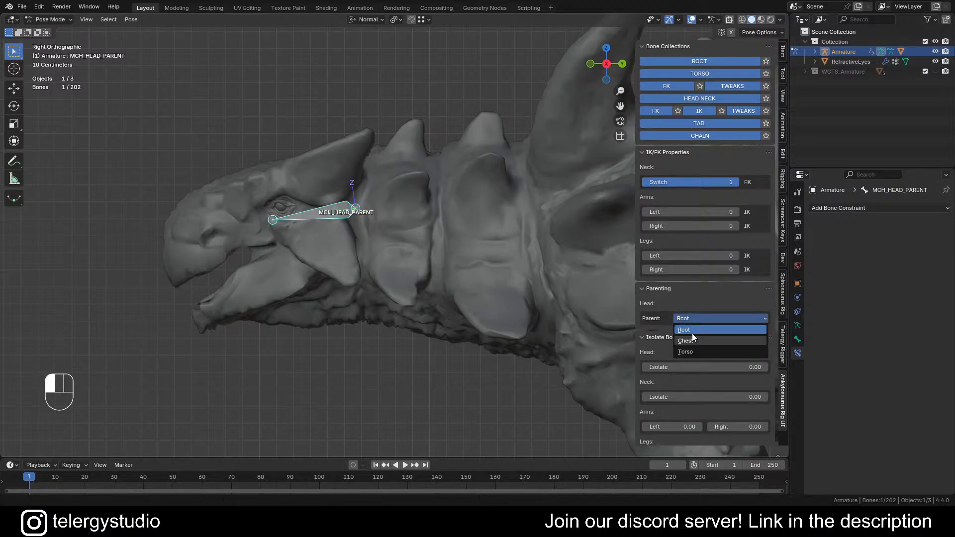
Add an Armature constraint to MCH_HEAD_PARENT with three target bone entries, each using Armature as its object
click(835, 208)
click(915, 245)
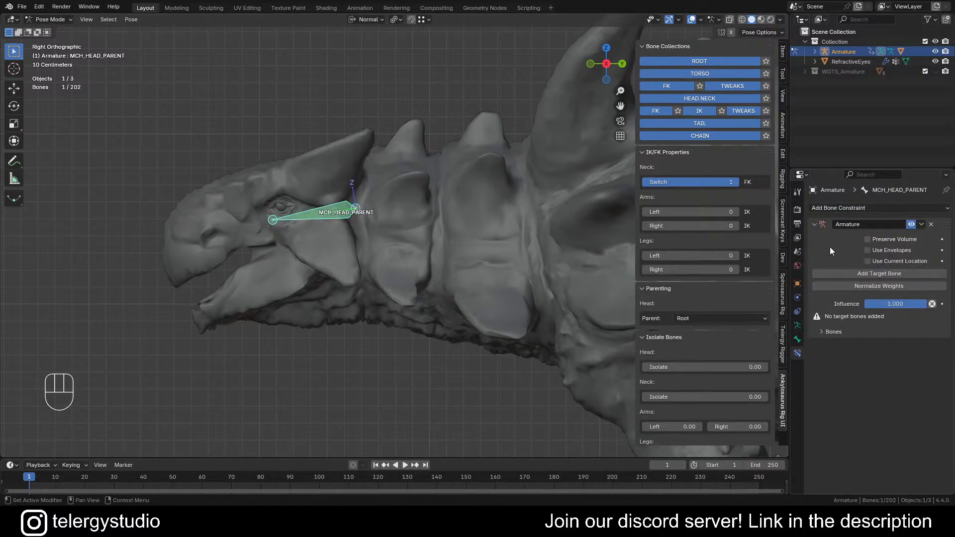
click(847, 271)
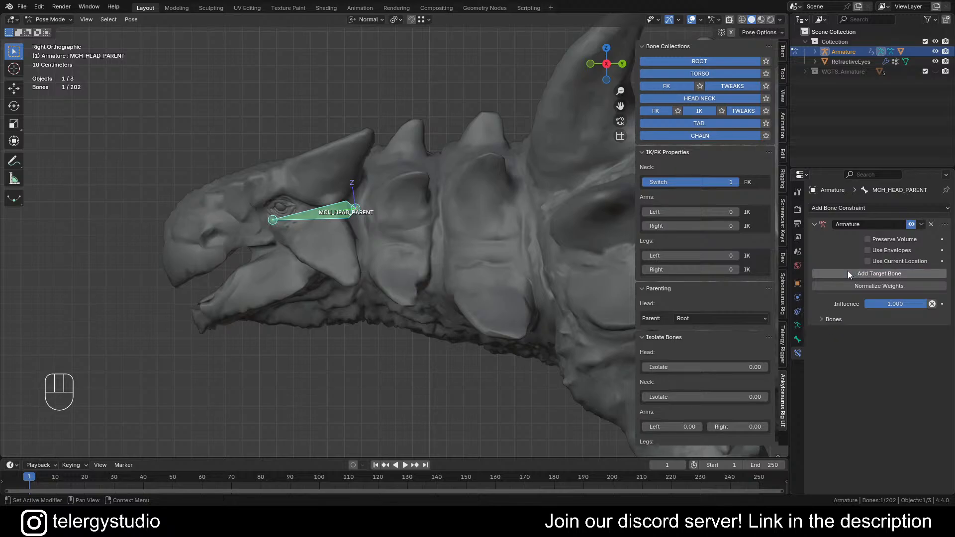
click(824, 318)
click(828, 338)
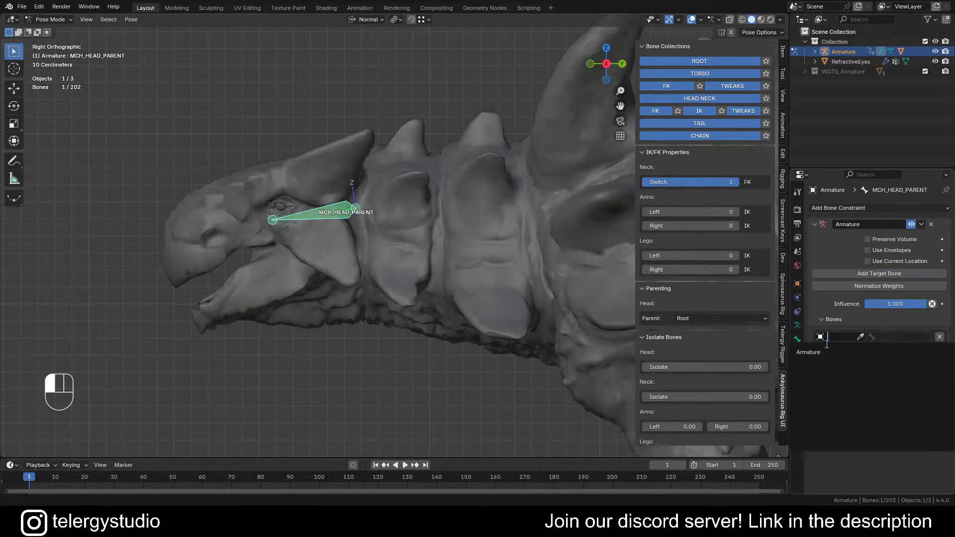
click(823, 352)
click(838, 367)
click(829, 384)
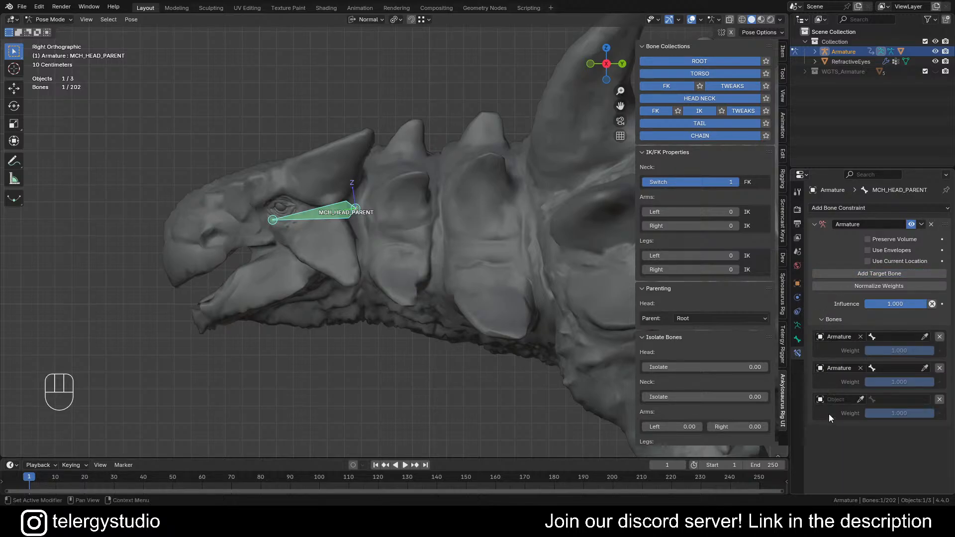
click(837, 399)
click(836, 295)
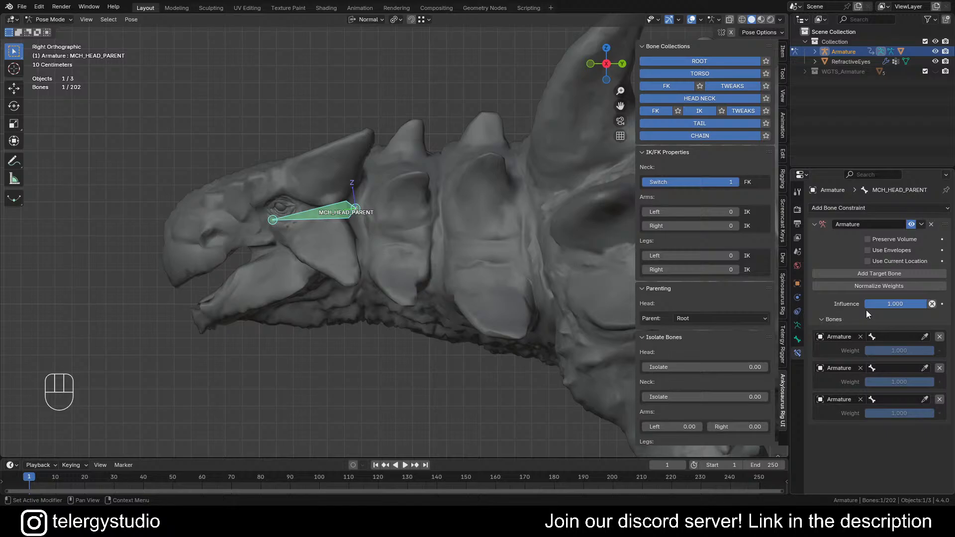
Set the first two target bones of the Armature constraint to ROOT and ORG_CHEST_002
click(890, 339)
click(896, 350)
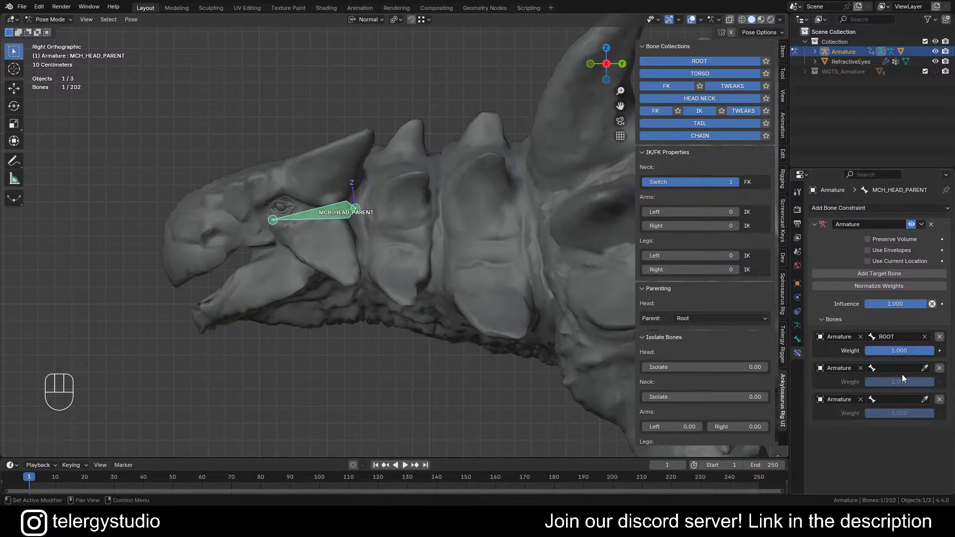
click(895, 368)
text(C)
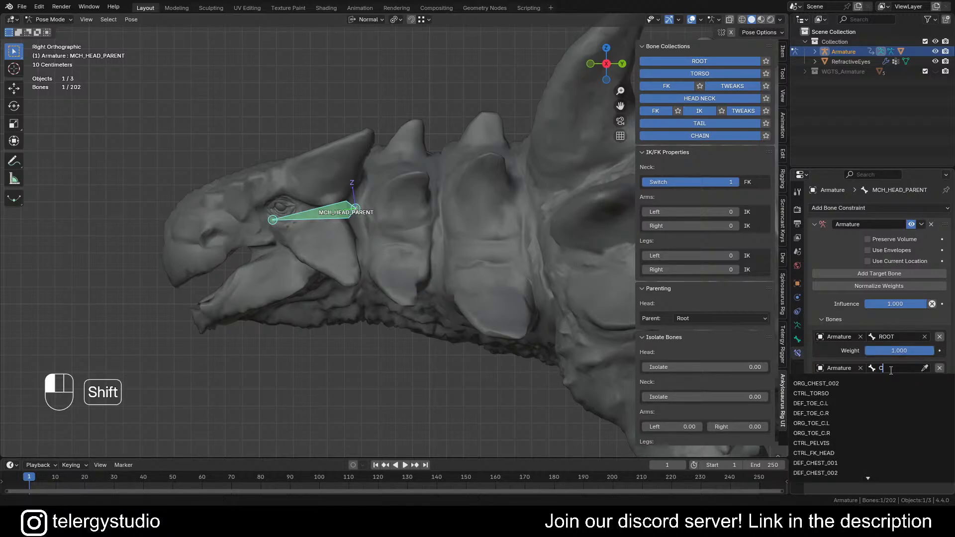
text(HEST)
key(Return)
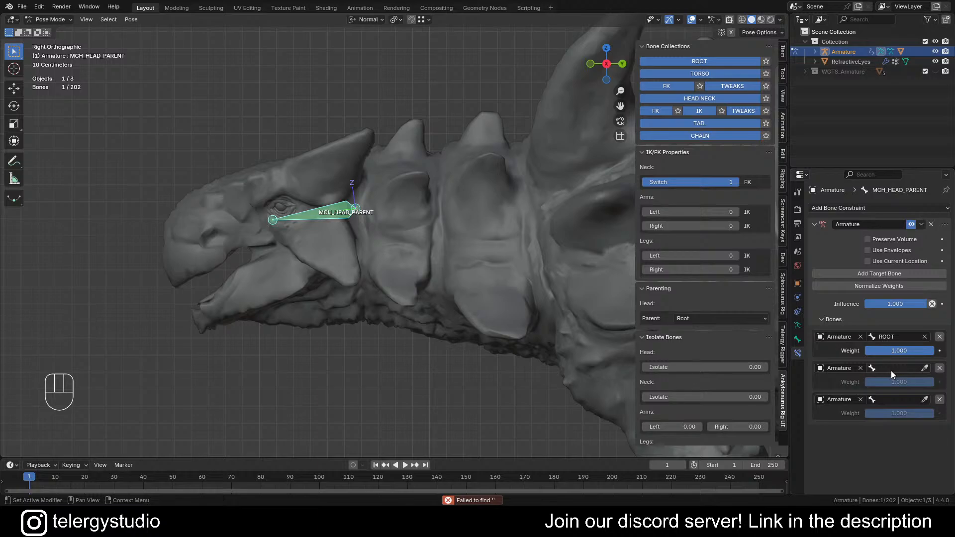
click(891, 371)
text(ORG)
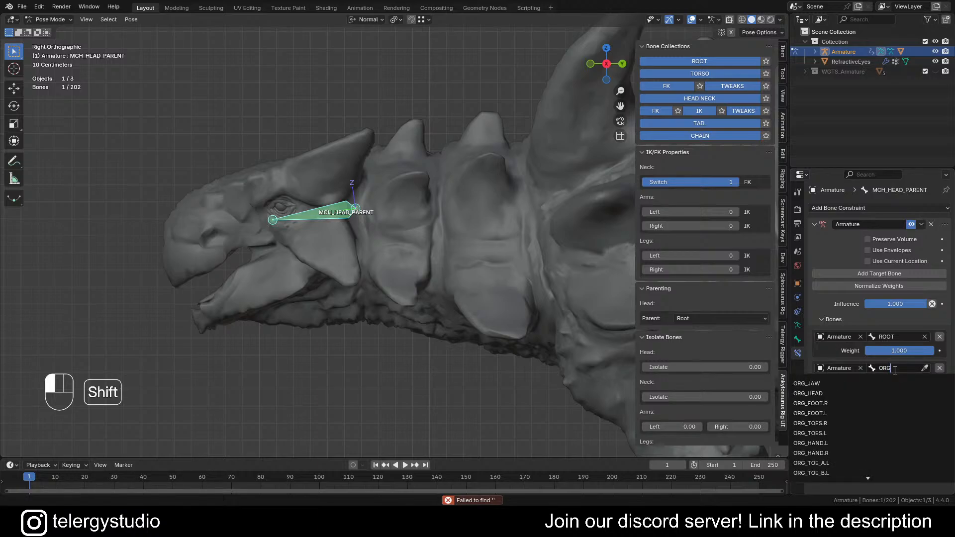
text(_CHEST)
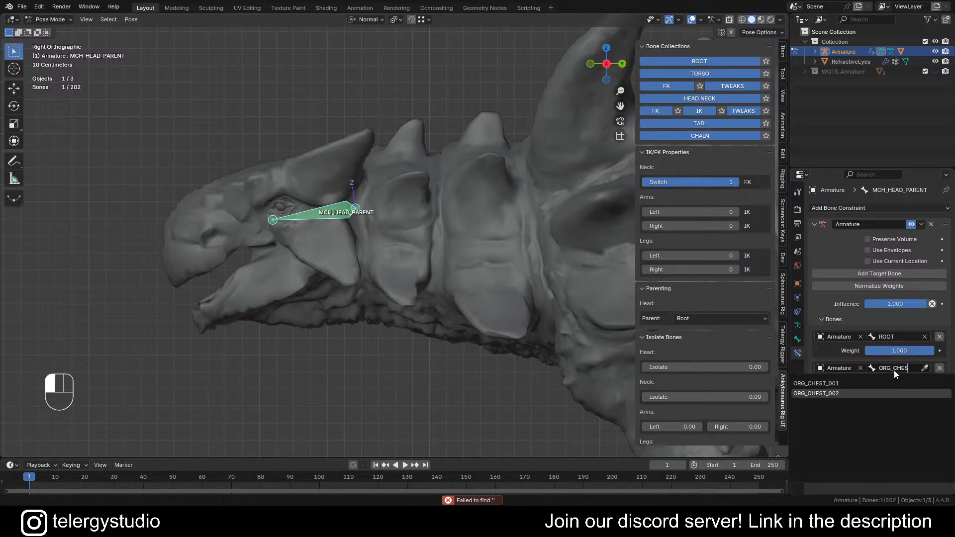
key(Return)
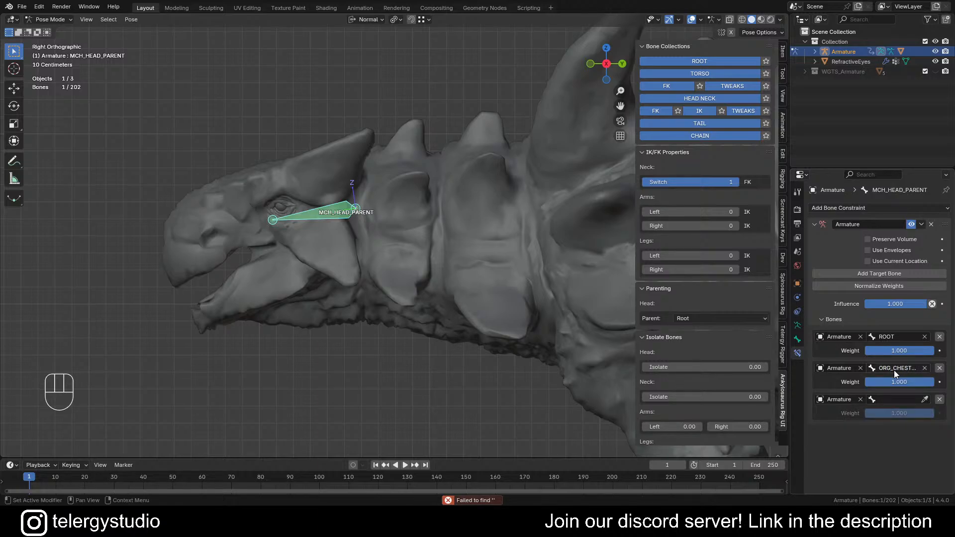
Set the third target bone of the Armature constraint to CTRL_TORSO
click(895, 399)
text(CTRL)
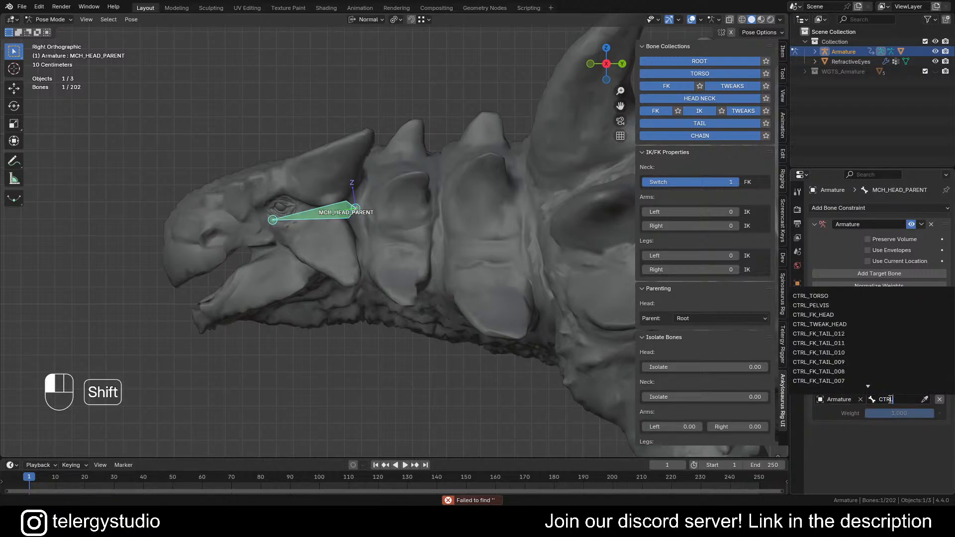
text(_TOR)
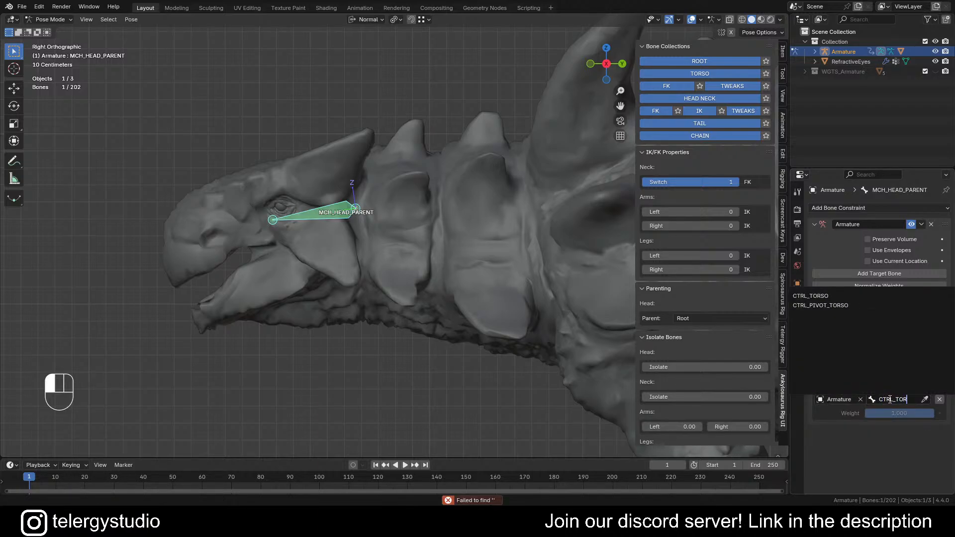
click(891, 399)
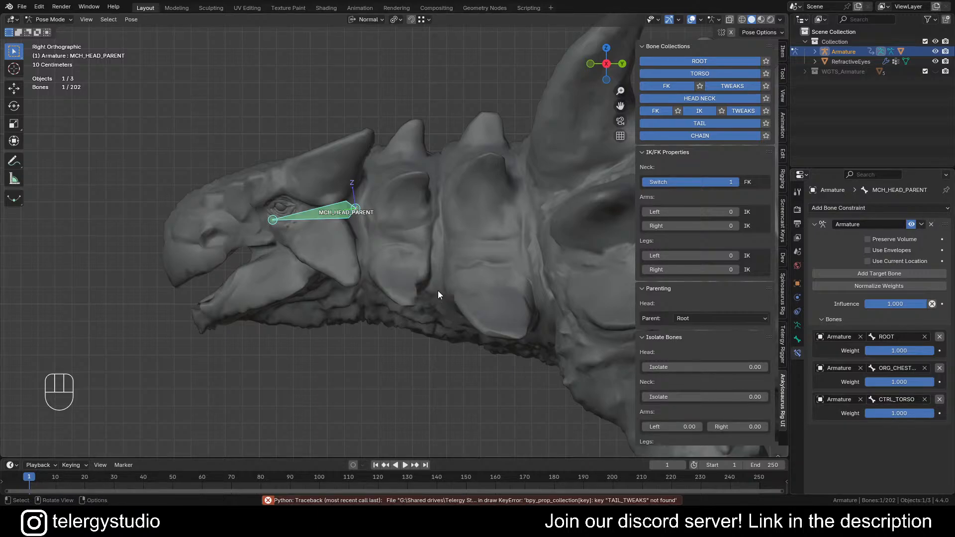
Copy the head Parent property as a new driver and paste it onto the ROOT target's weight
shift+middle_drag(416, 245, 395, 239)
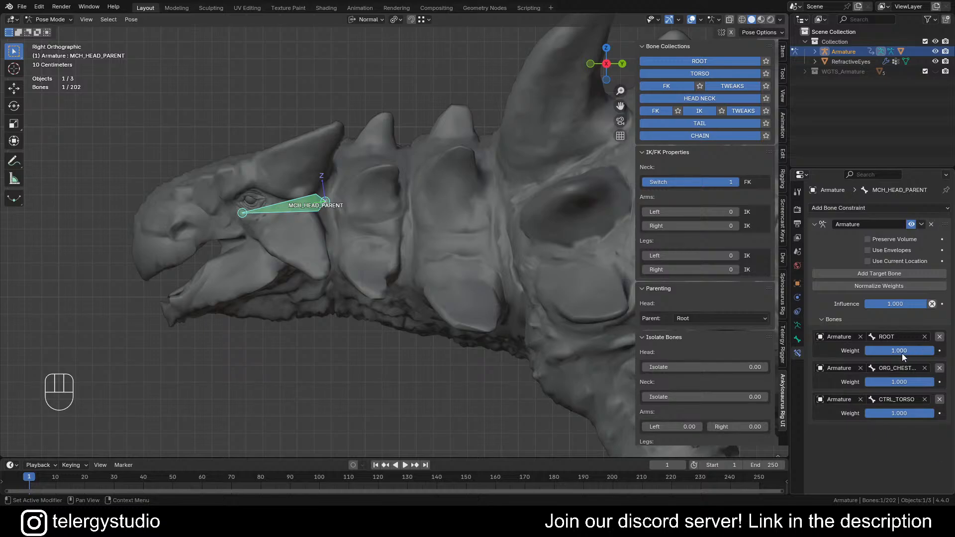
right_click(697, 321)
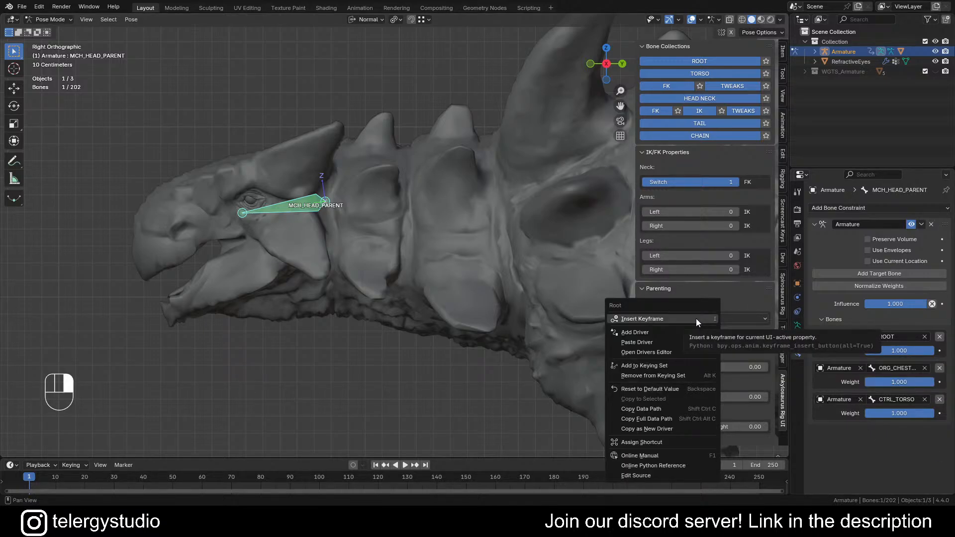
click(652, 429)
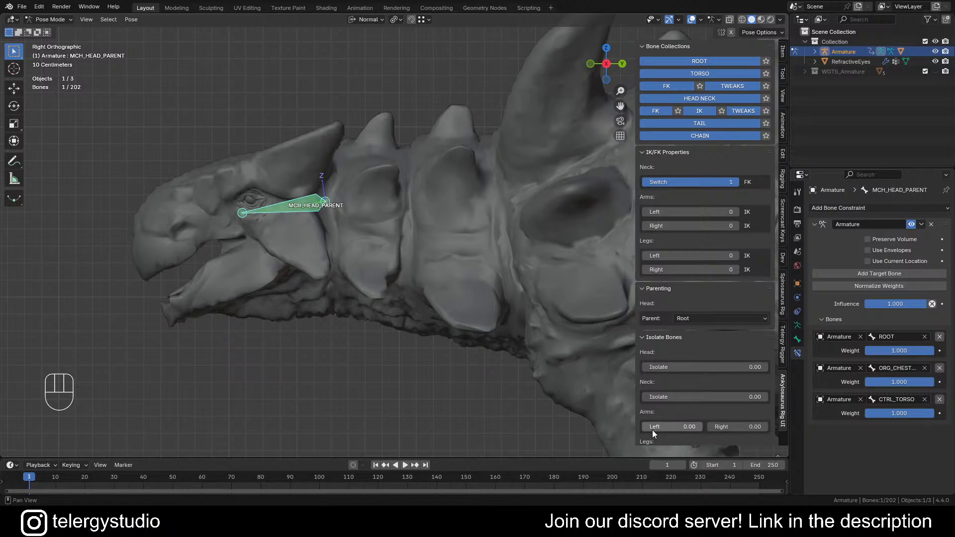
right_click(893, 350)
click(855, 371)
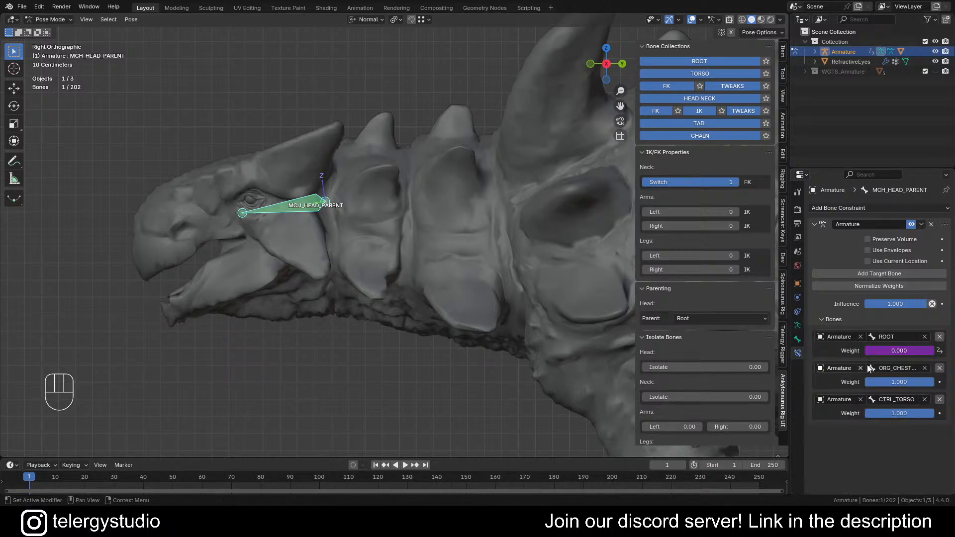
Change the ROOT weight driver on MCH_HEAD_PARENT's Armature constraint to a scripted expression reading head_parent == 0
right_click(896, 351)
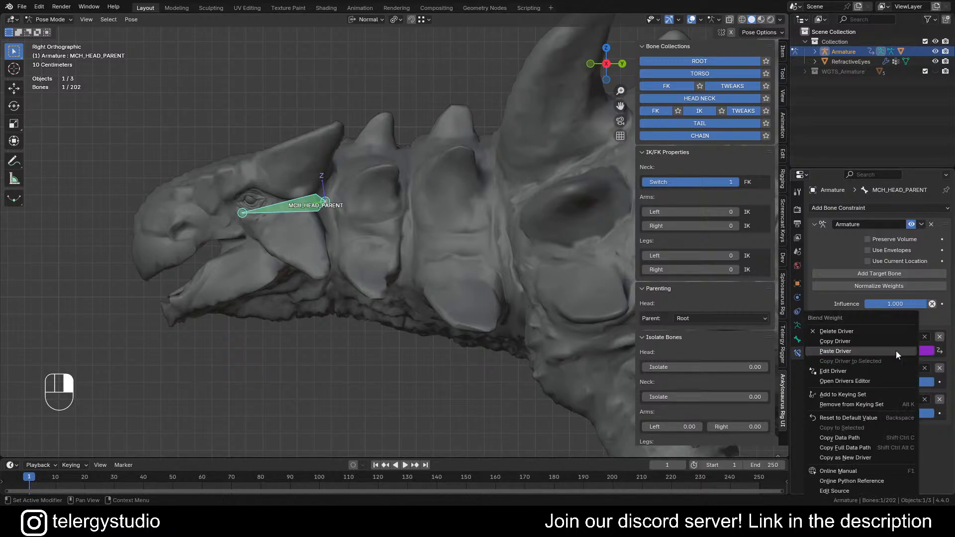
click(840, 371)
click(815, 337)
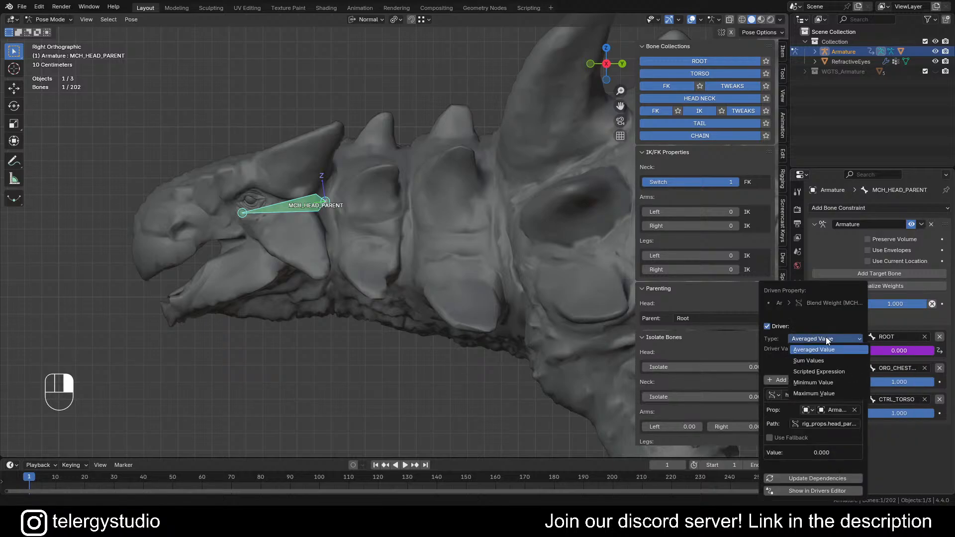
click(826, 371)
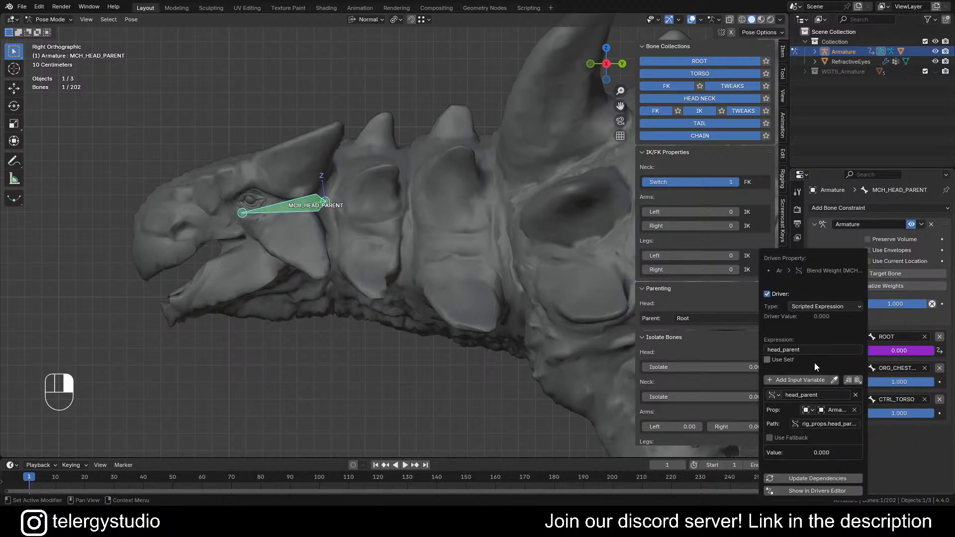
double_click(819, 351)
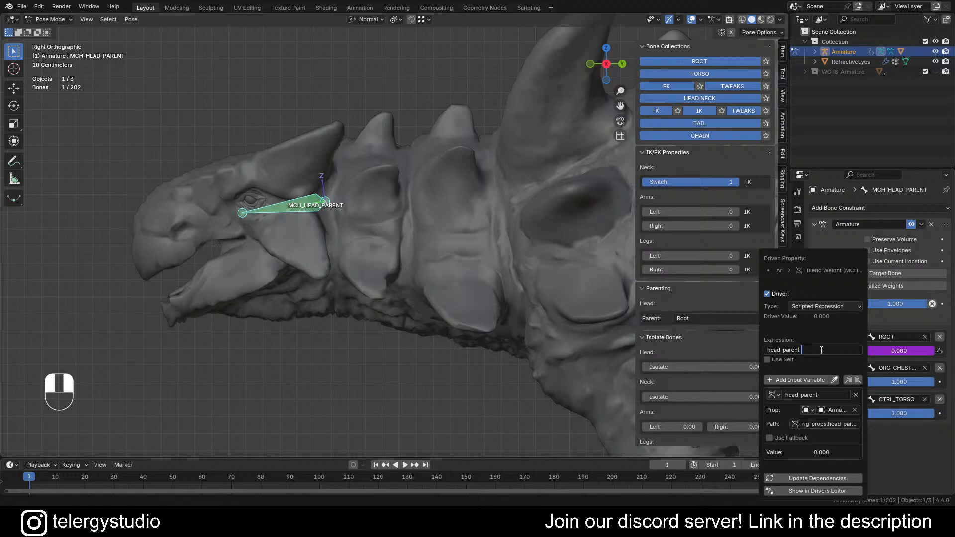
text(== 0)
key(Return)
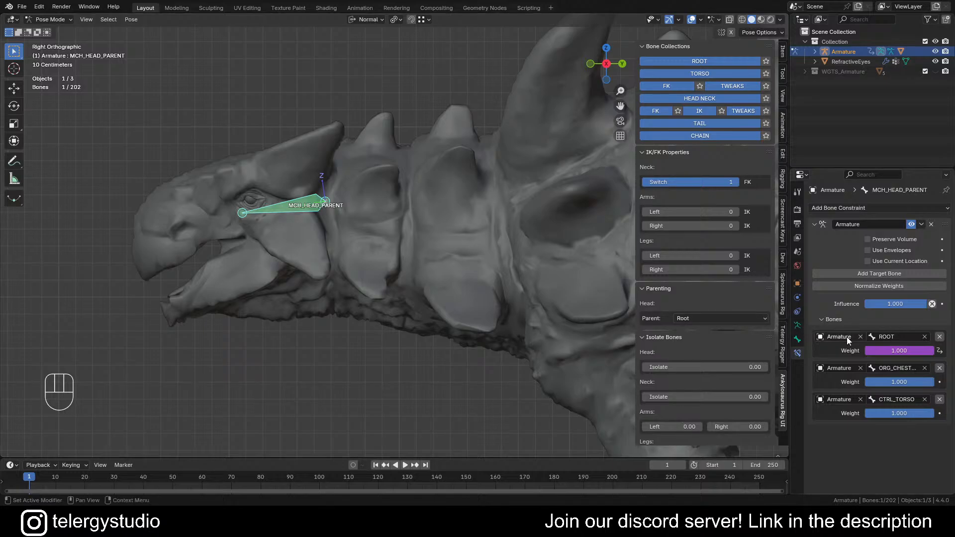
Copy the ROOT weight driver and paste it onto the ORG_CHEST and CTRL_TORSO target weights
right_click(915, 348)
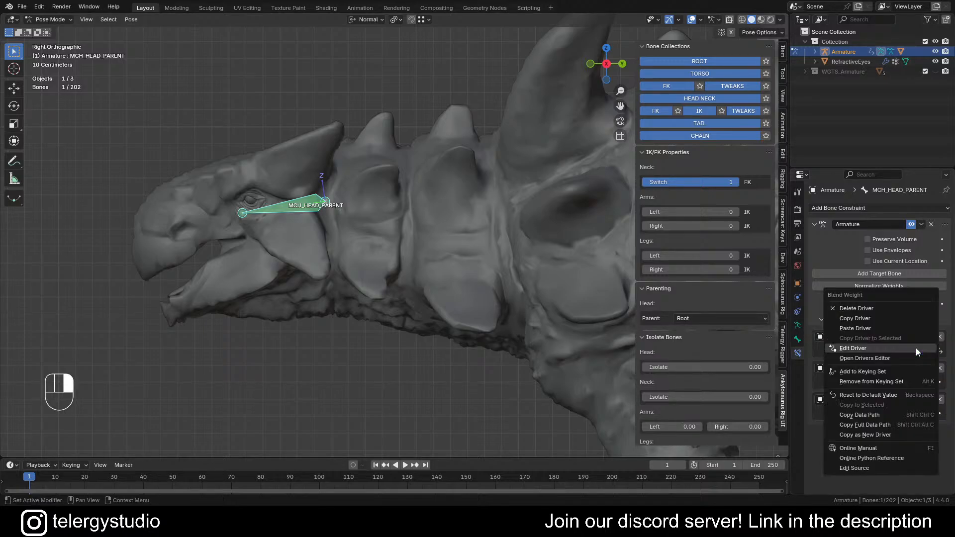
click(849, 317)
right_click(906, 380)
click(873, 372)
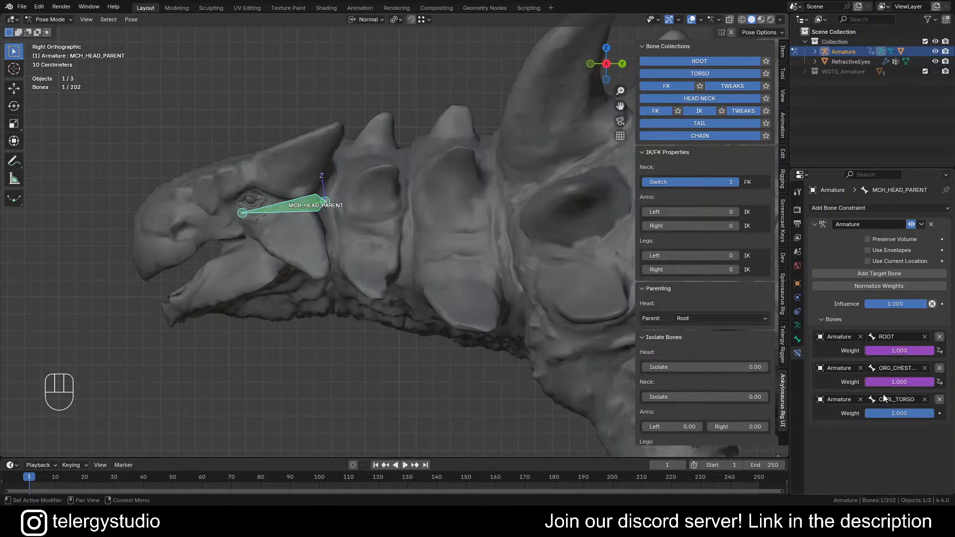
right_click(892, 415)
click(840, 373)
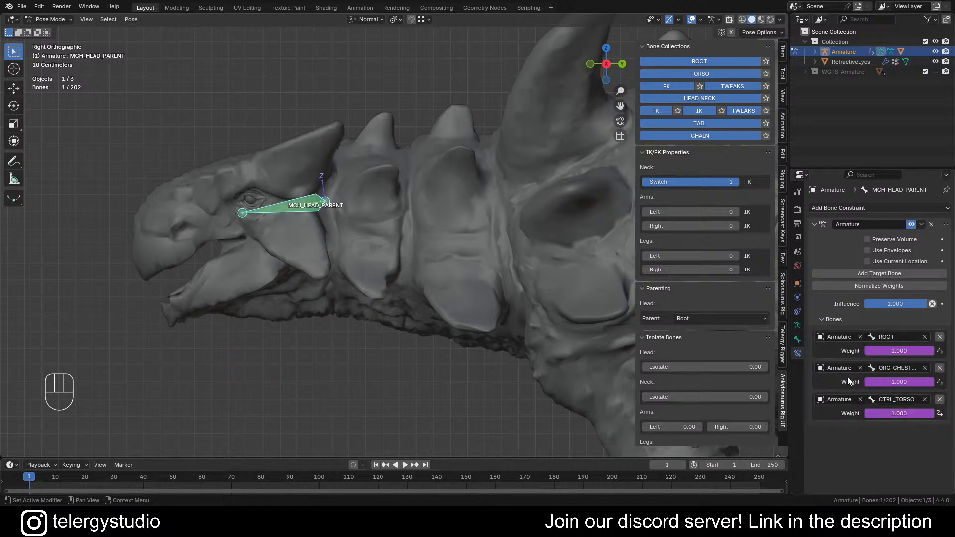
Set the chest weight's driver expression to head_parent == 1 and edit the CTRL_TORSO expression to match the Torso parent option
click(691, 317)
click(695, 317)
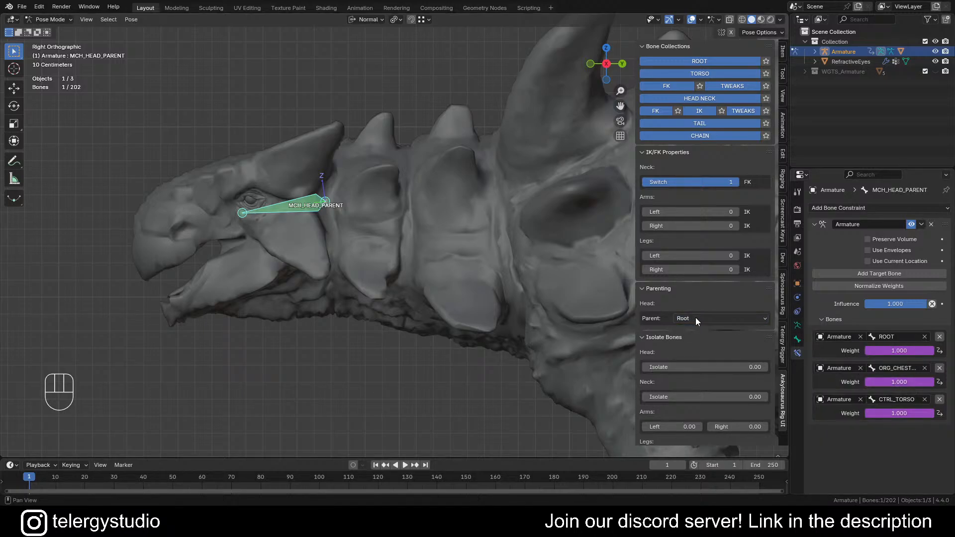
double_click(922, 382)
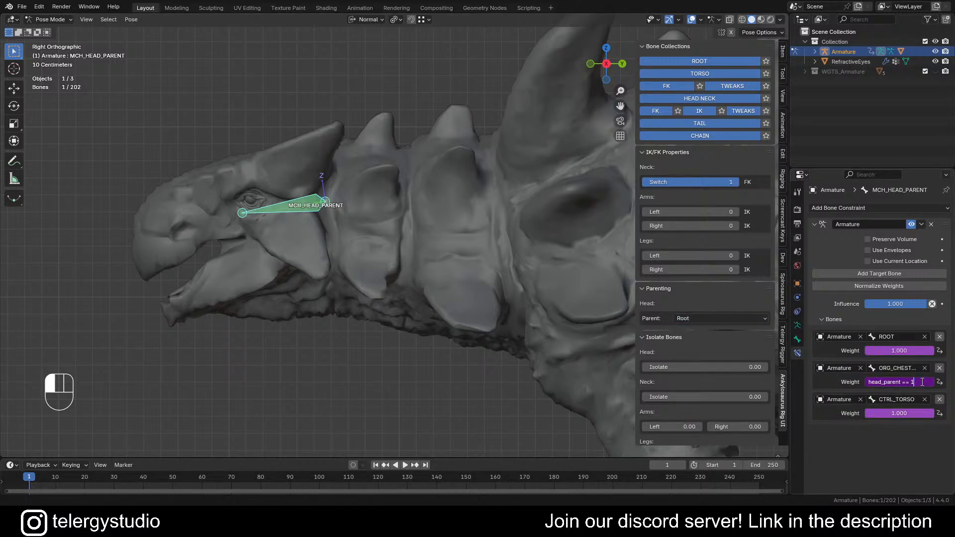
key(Return)
double_click(912, 414)
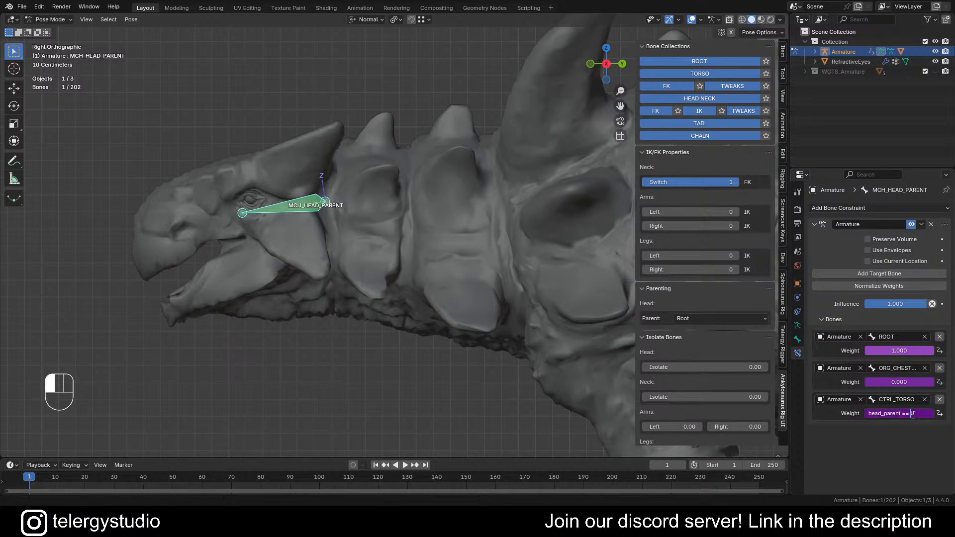
click(926, 421)
double_click(922, 414)
text(1)
key(Return)
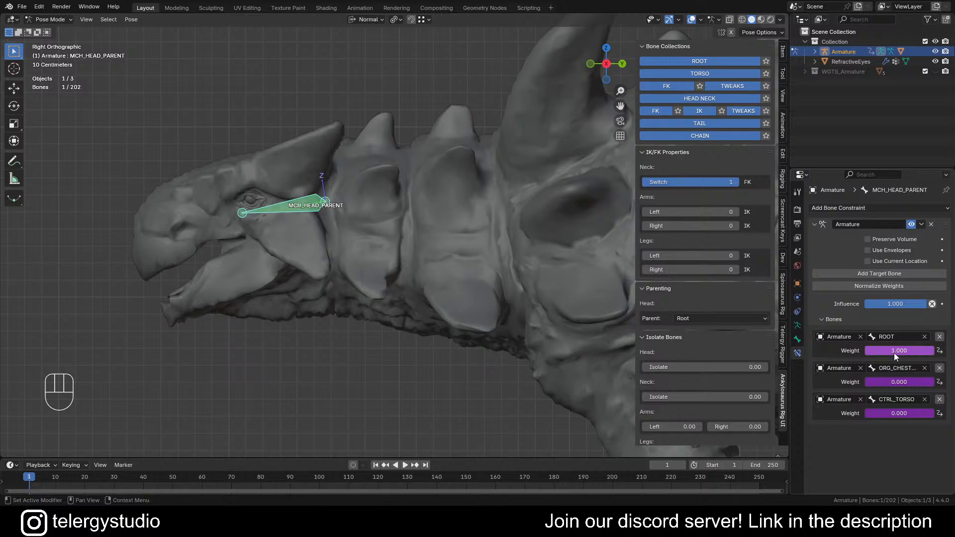
Test the head parent switch by choosing Chest, Torso and Root in turn, checking the constraint's three target weights
click(733, 318)
click(693, 341)
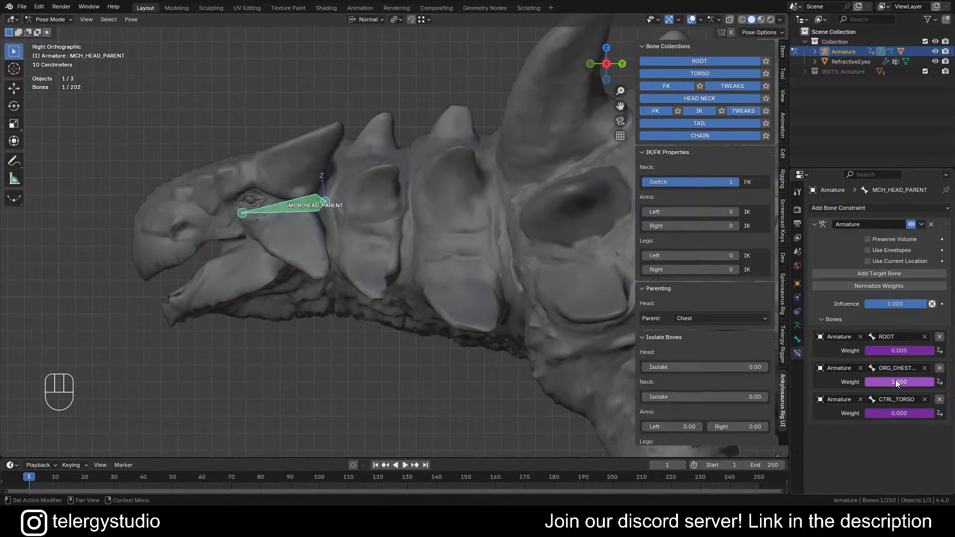
click(697, 320)
click(688, 353)
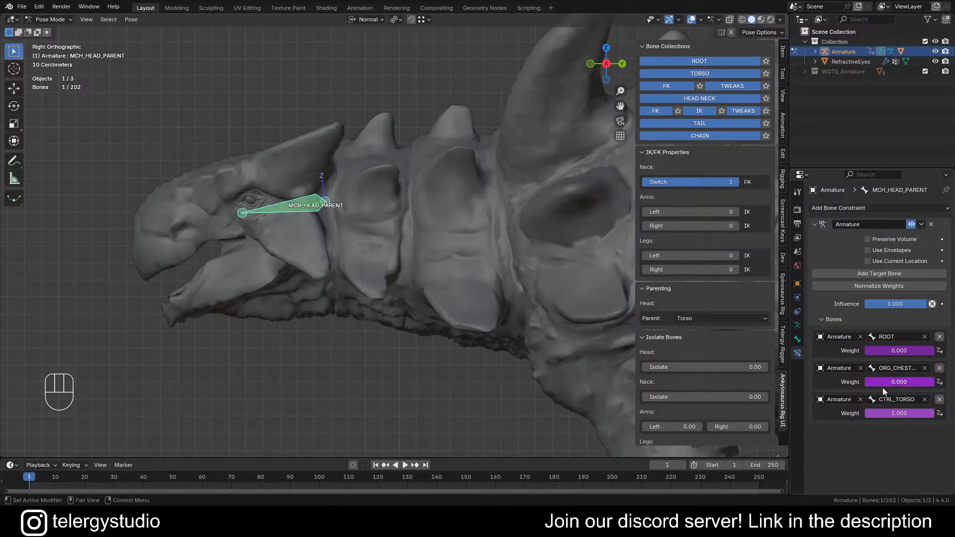
click(705, 319)
click(682, 330)
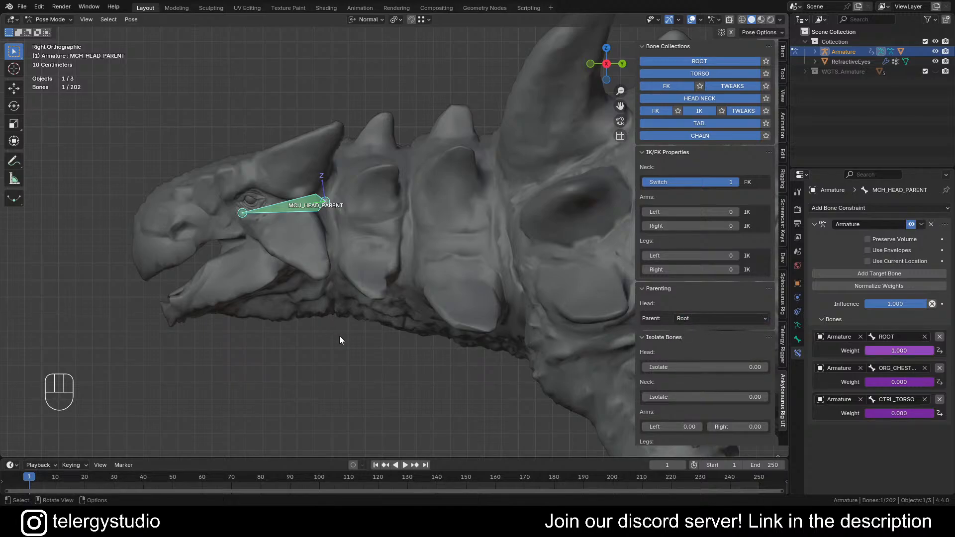
Reveal the hidden head and neck bones and clear the bone selection
shift+middle_drag(355, 301, 332, 294)
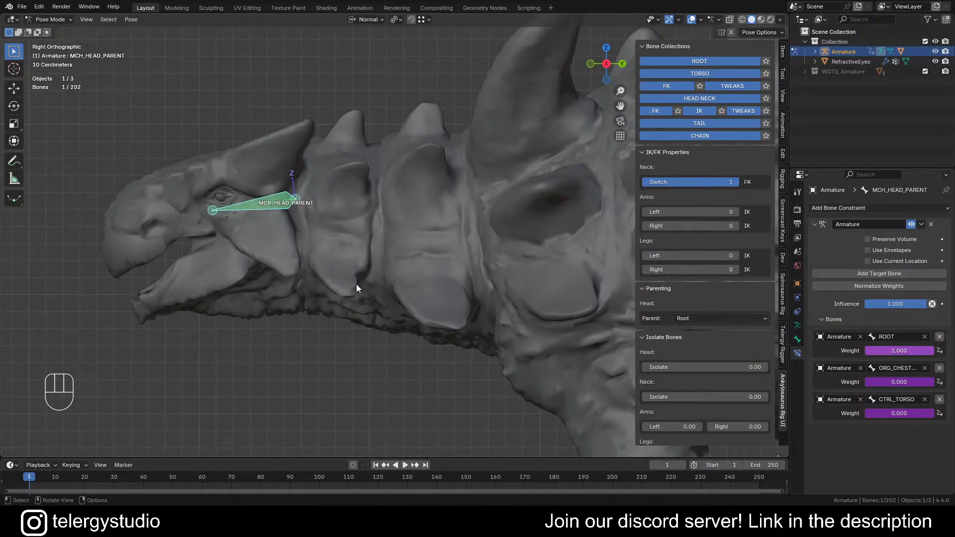
key(alt+h)
key(alt+a)
shift+middle_drag(391, 282, 359, 285)
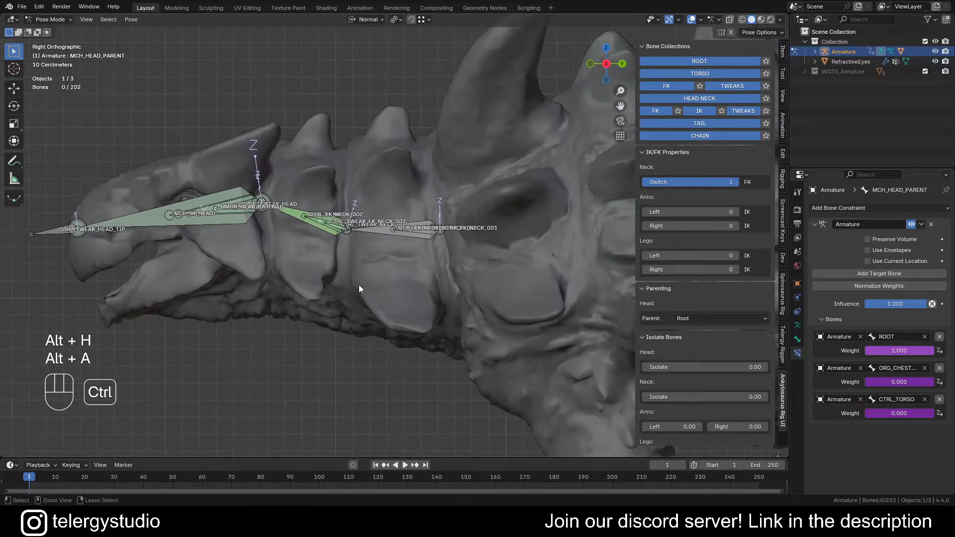
Select the bone matching the name PARENT and assign it to the MCH bone collection
key(ctrl+f)
click(331, 305)
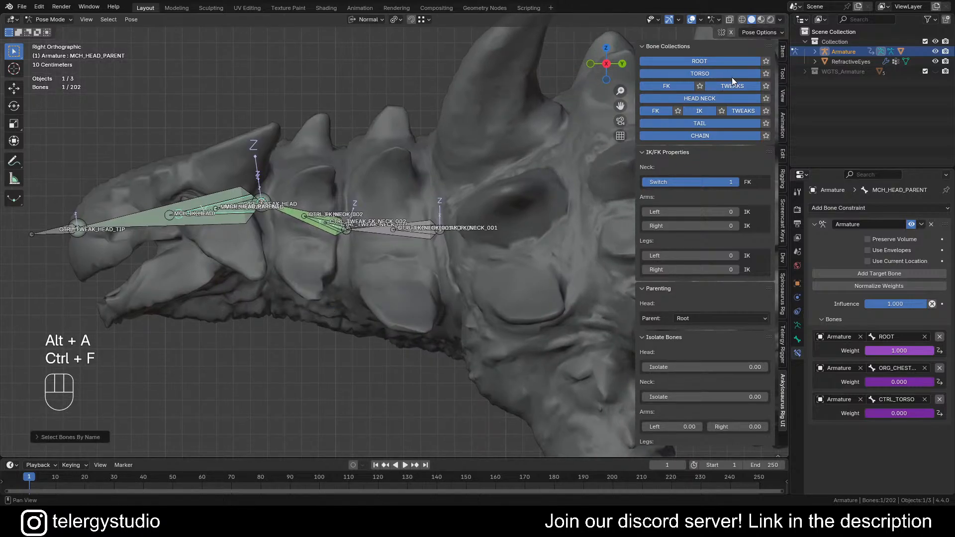
click(784, 344)
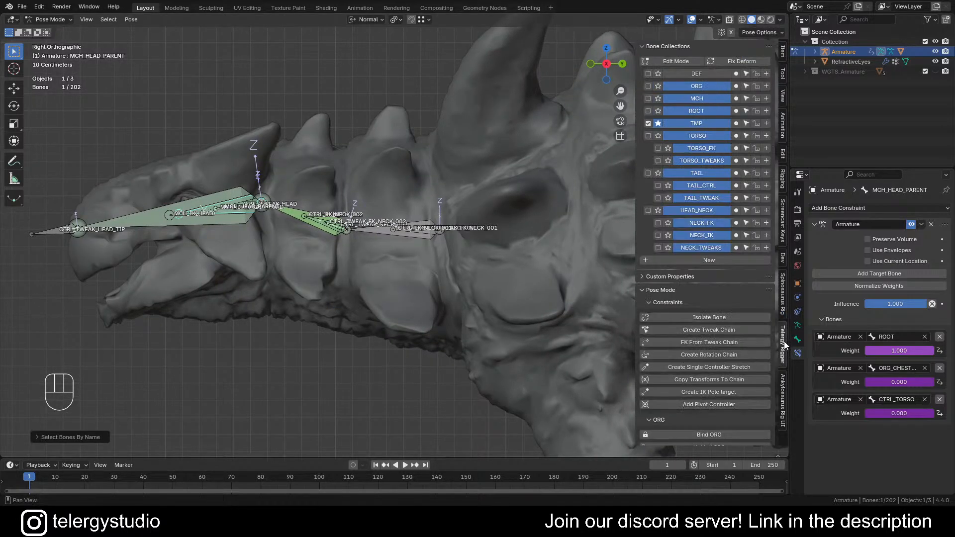
click(736, 99)
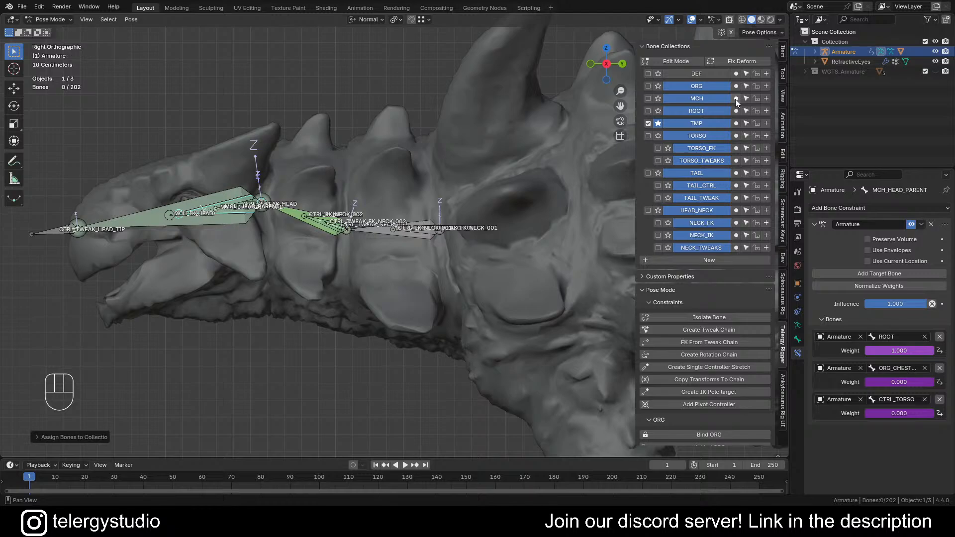
click(342, 73)
Select the head and neck bones whose names contain TWEAK and assign them to the NECK_TWEAKS collection
scroll(342, 70, down, 1)
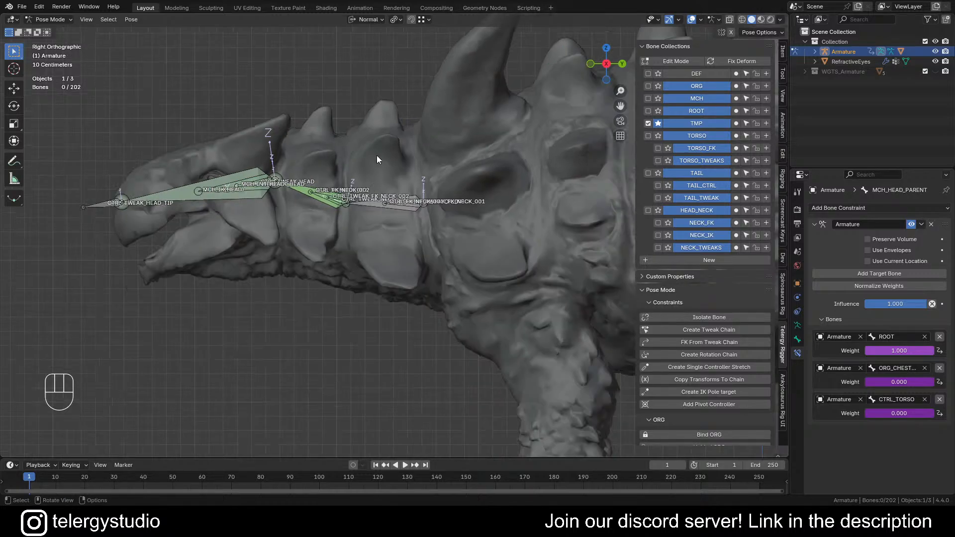
shift+middle_drag(377, 155, 410, 184)
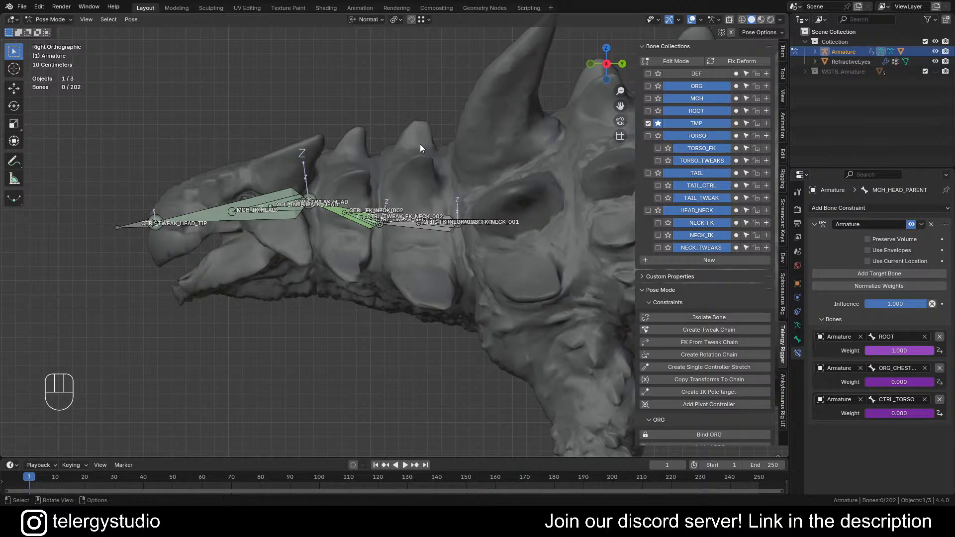
shift+middle_drag(336, 180, 389, 183)
key(ctrl+f)
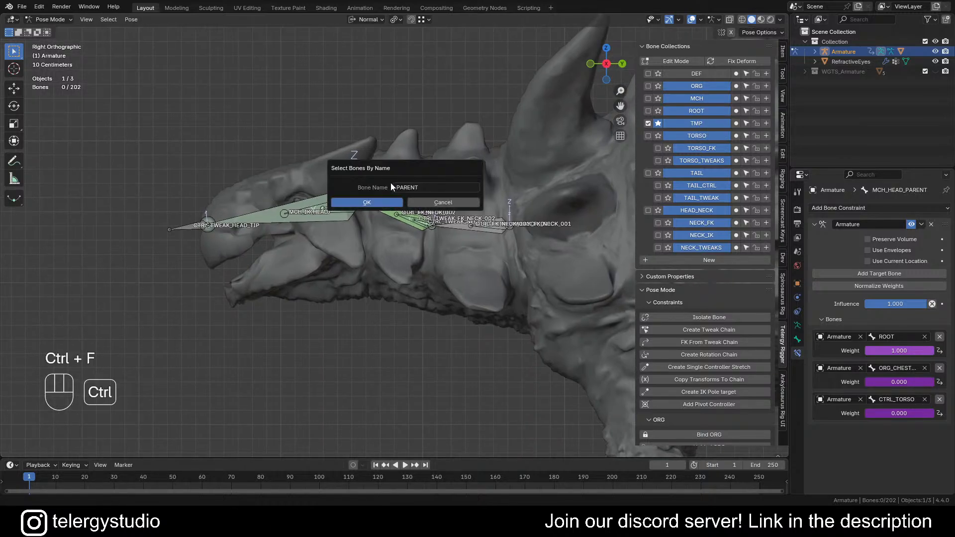
text(TWEAK)
key(Return)
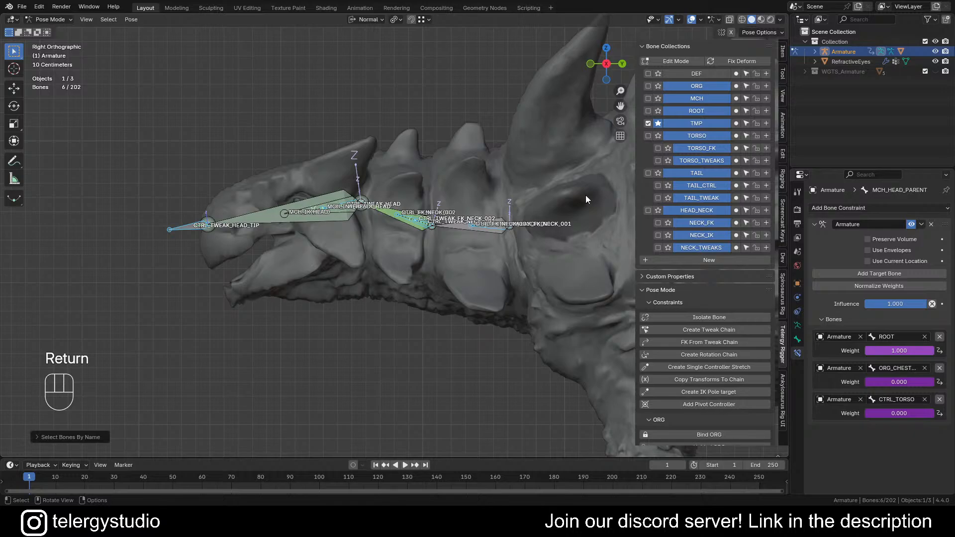
click(737, 247)
click(350, 331)
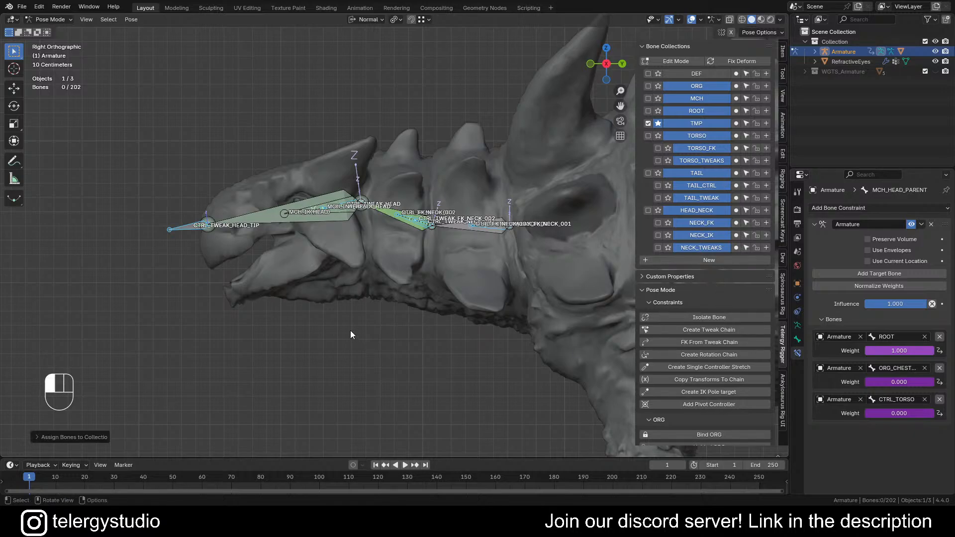
Select the neck bones whose names contain FK and assign them to the NECK_FK collection
shift+middle_drag(374, 239, 360, 242)
key(ctrl+f)
click(407, 247)
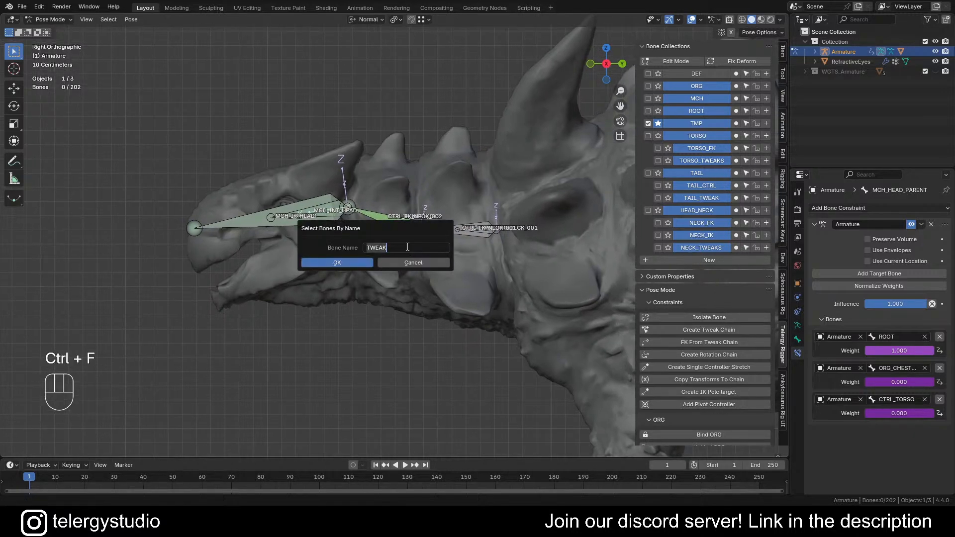
text(FK)
key(Return)
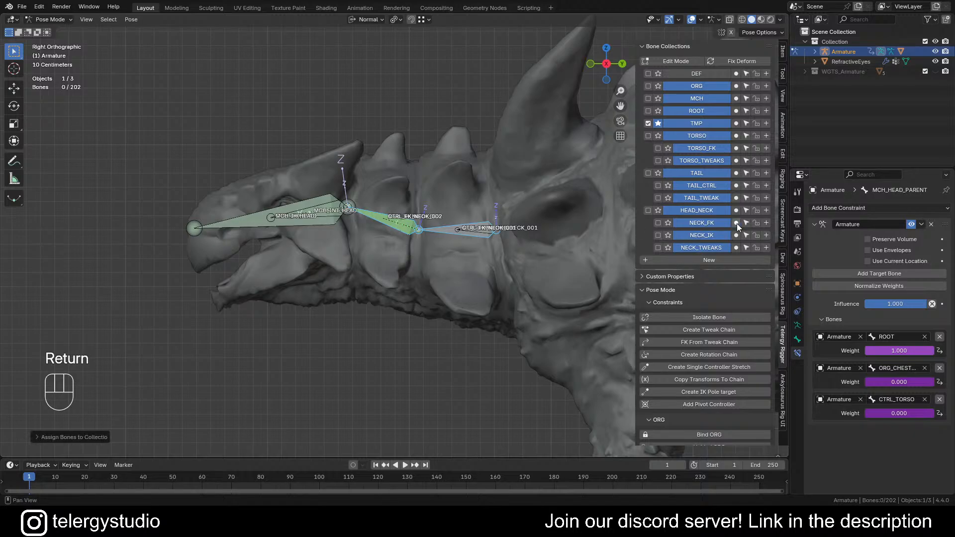
click(366, 320)
Assign MCH_IK_HEAD, MCH_IK_NECK_002 and MCH_IK_NECK_001 to the NECK_IK bone collection
shift+middle_drag(355, 200, 380, 199)
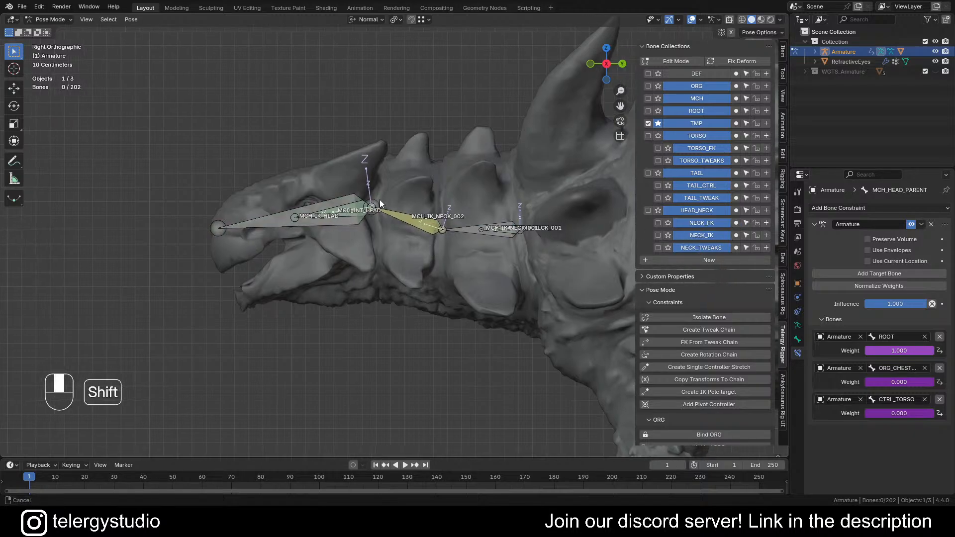
click(254, 220)
scroll(308, 225, up, 2)
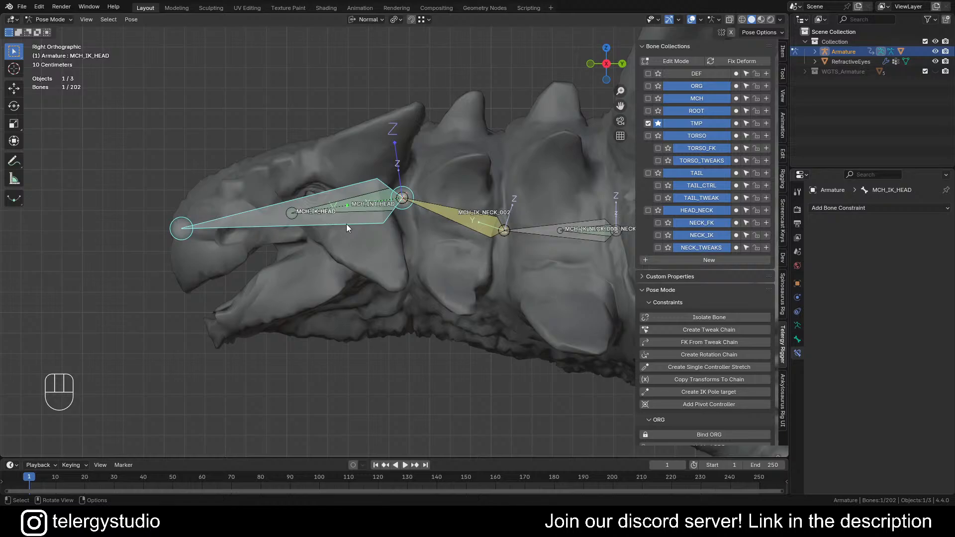
shift+click(465, 217)
shift+click(536, 231)
scroll(518, 219, down, 1)
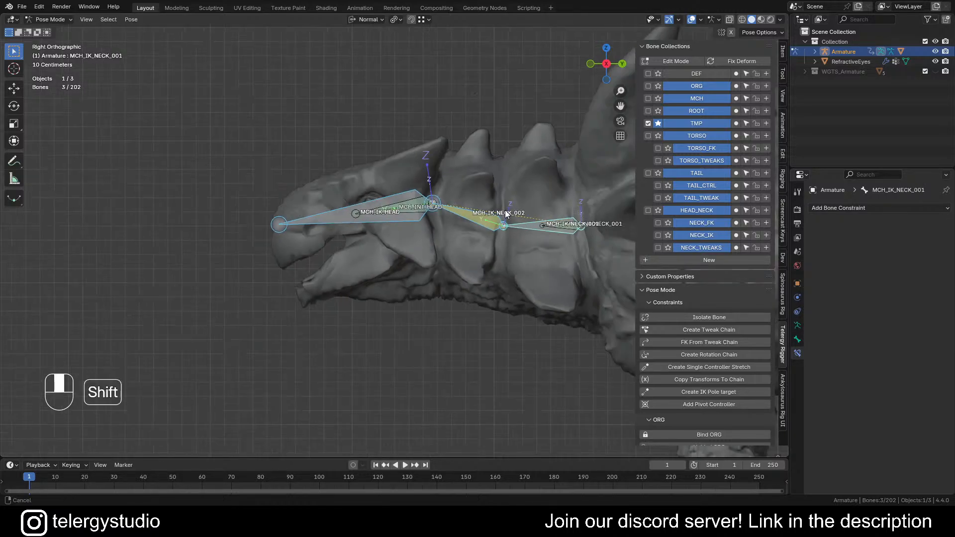
scroll(506, 219, down, 1)
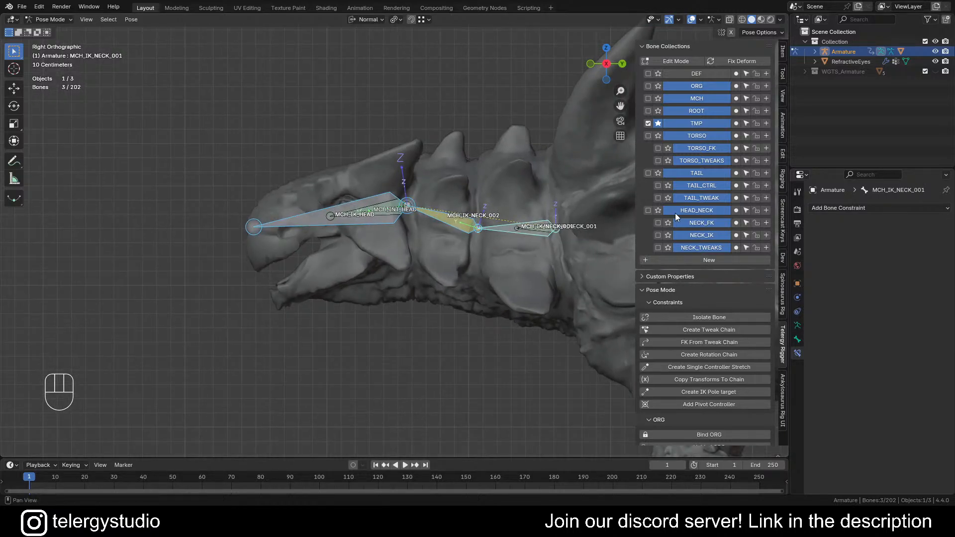
click(736, 236)
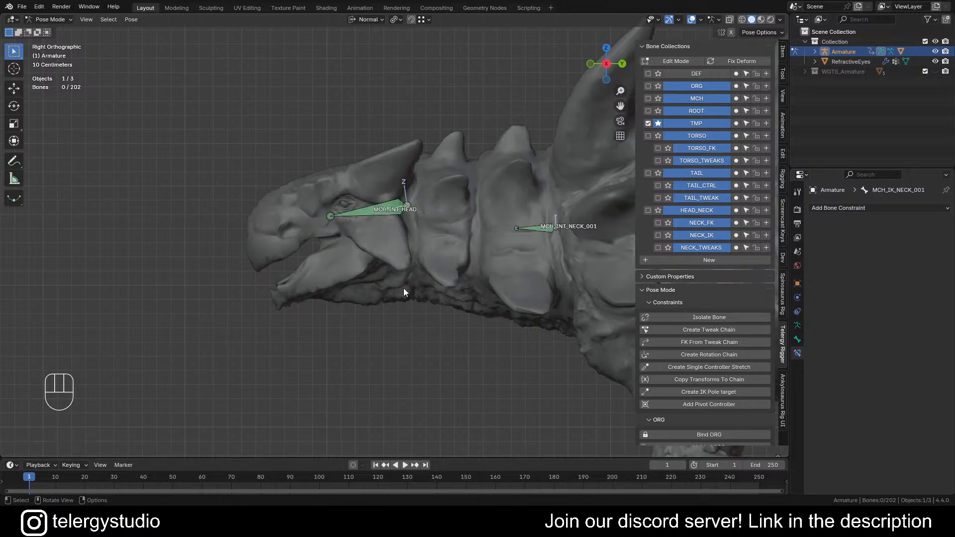
Assign the remaining MCH_INT_NECK_001 and MCH_INT_HEAD bones to the MCH bone collection
shift+middle_drag(366, 235, 342, 242)
click(361, 216)
click(510, 236)
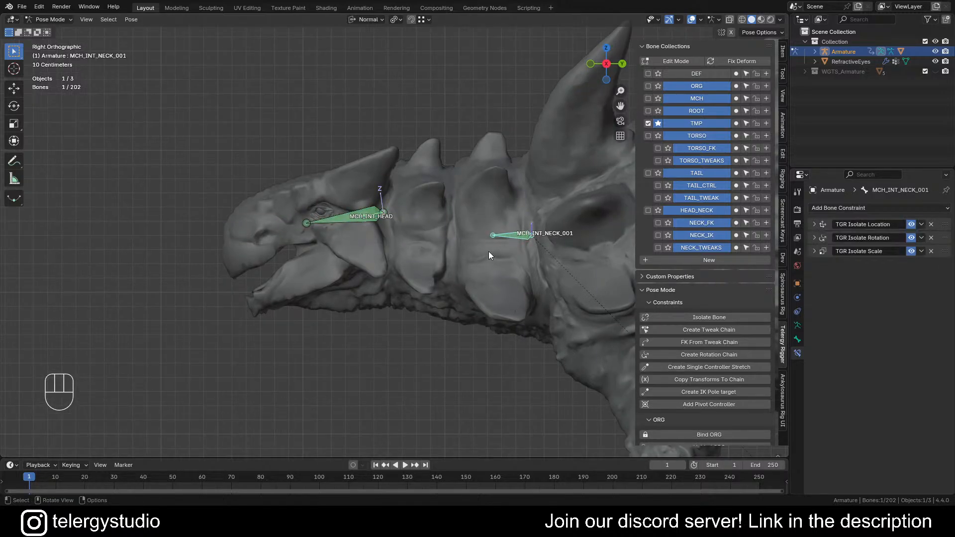
shift+click(359, 222)
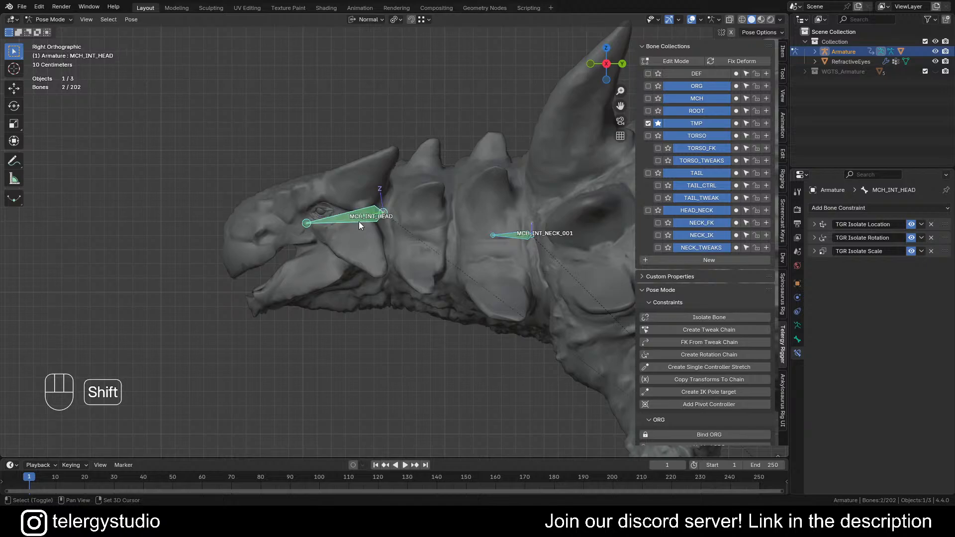
click(737, 97)
click(376, 111)
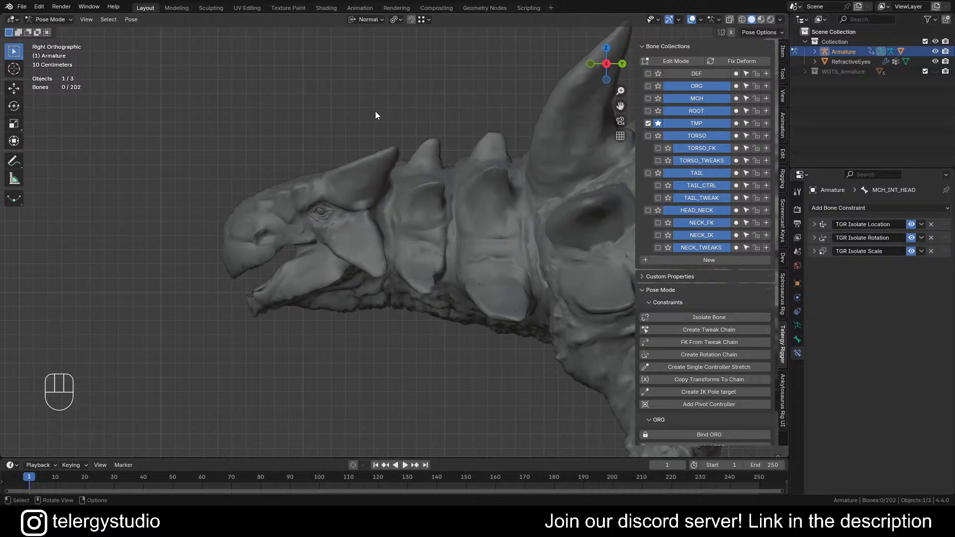
Turn off the isolated display of the TMP bone collection and hide the MCH collection
scroll(468, 214, down, 1)
shift+middle_drag(472, 217, 428, 203)
click(658, 122)
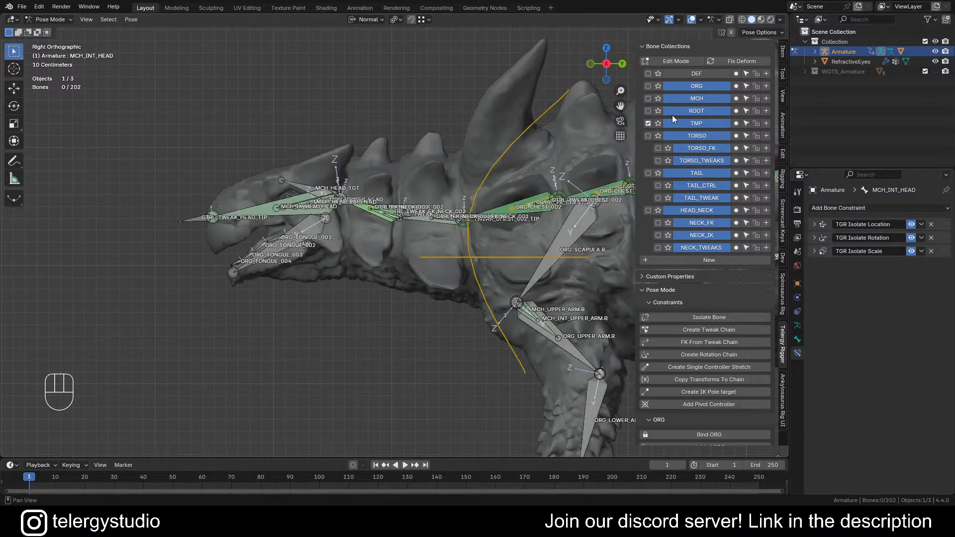
click(692, 99)
scroll(368, 189, down, 1)
shift+middle_drag(351, 209, 304, 202)
Save the ankylosaurus rig file
key(ctrl)
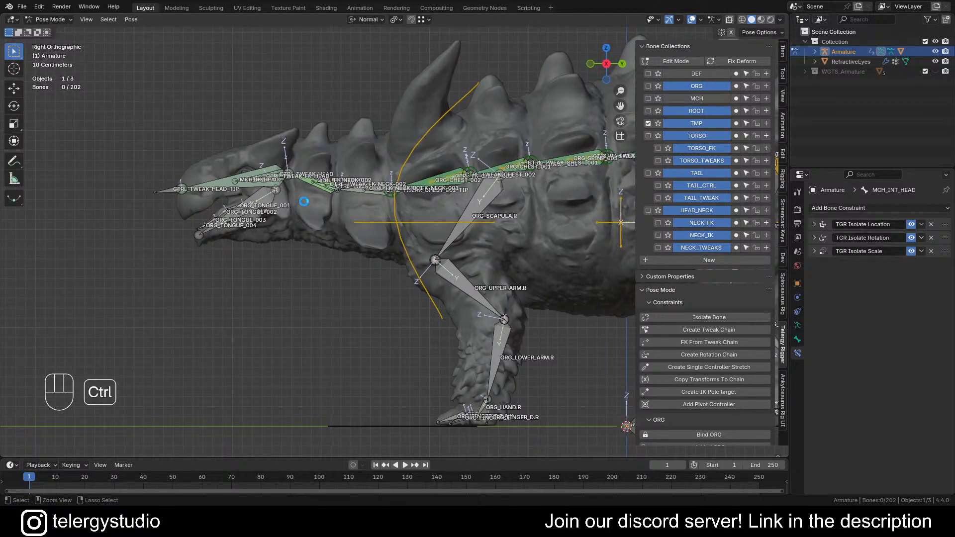
key(ctrl+s)
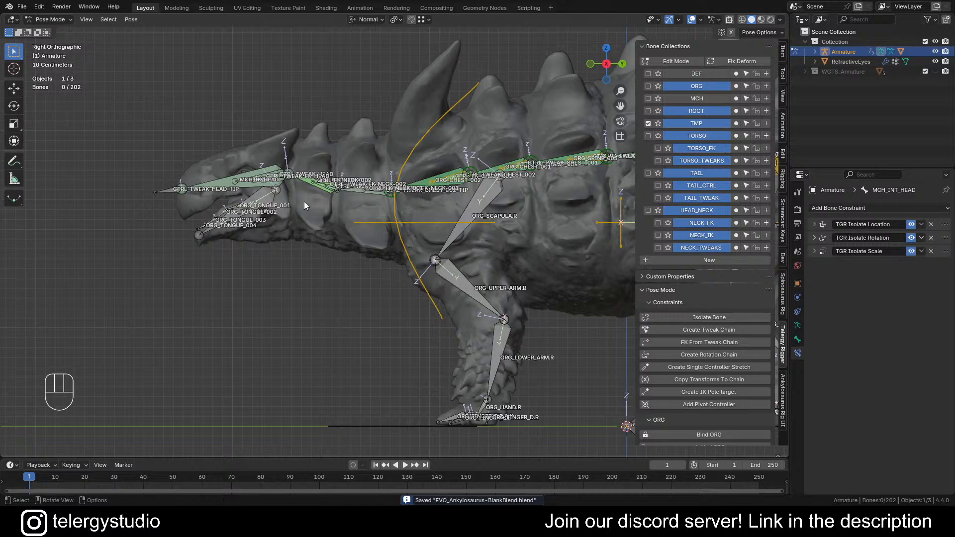
scroll(306, 202, down, 1)
shift+middle_drag(426, 232, 309, 235)
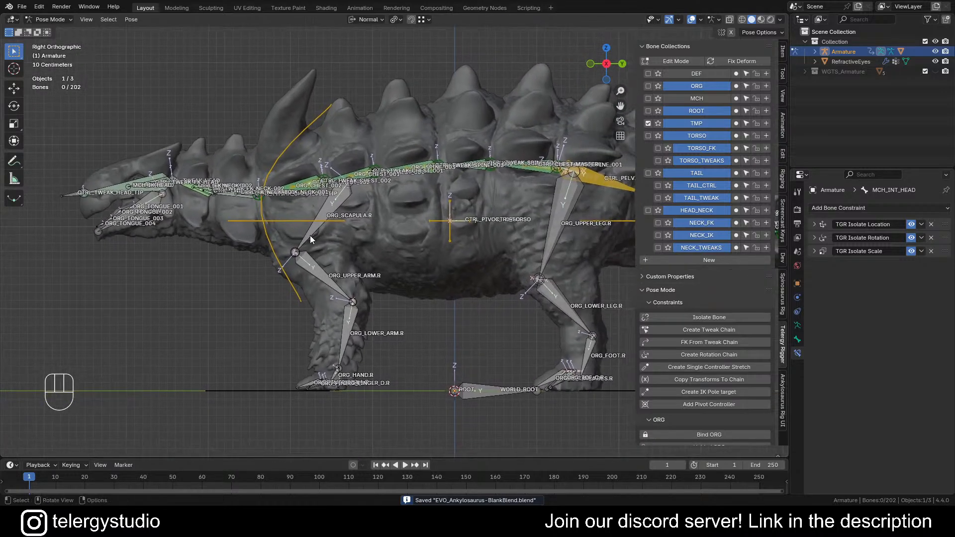
scroll(309, 235, down, 1)
shift+middle_drag(427, 234, 431, 210)
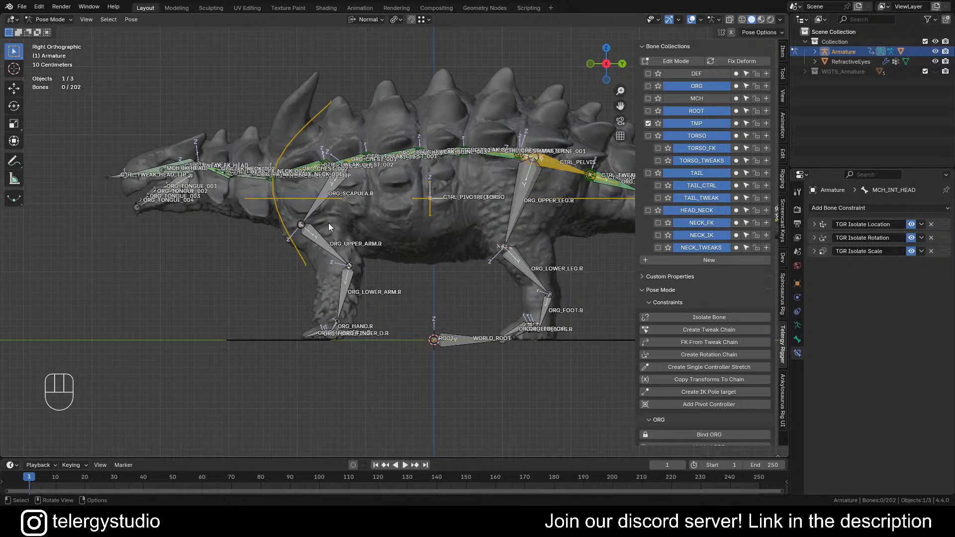
middle_drag(328, 223, 350, 231)
scroll(349, 212, down, 1)
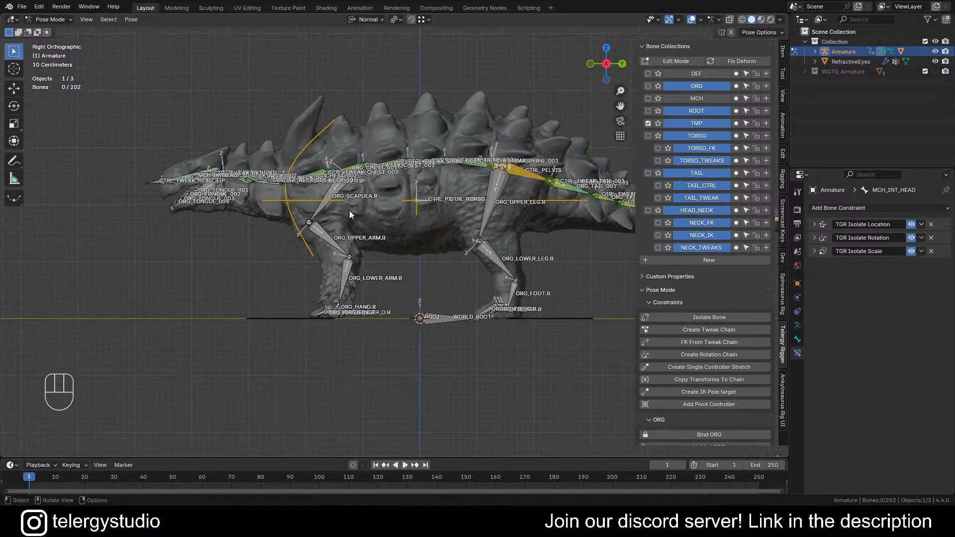
shift+middle_drag(450, 235, 388, 260)
key(ctrl+s)
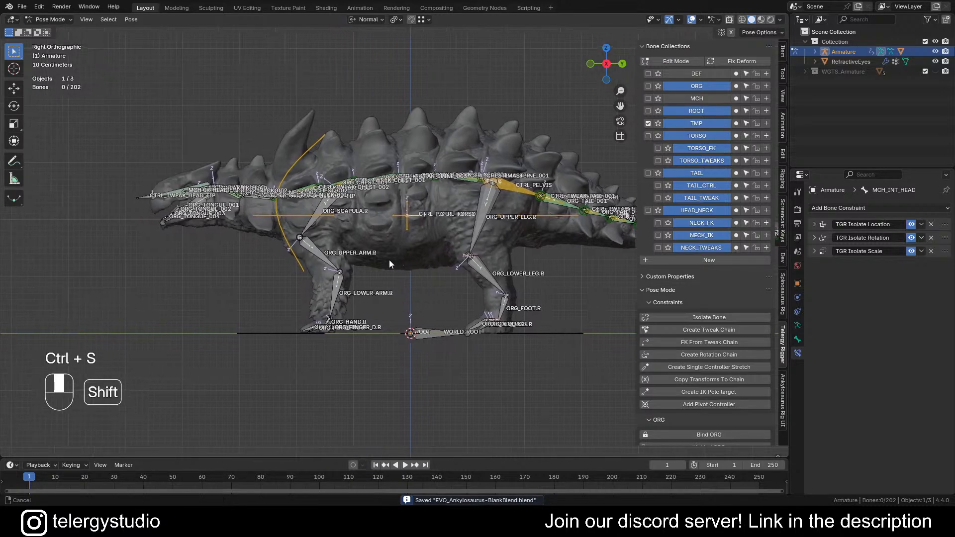
Hide the ORG bone collection to leave the control bones of the neck and head easier to inspect
click(703, 85)
middle_drag(418, 202, 304, 184)
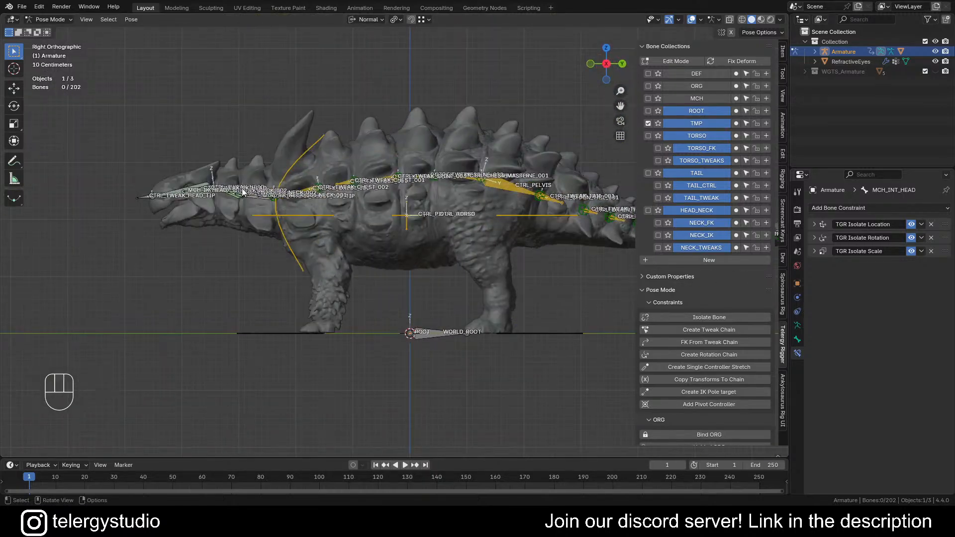
scroll(302, 181, up, 8)
scroll(369, 223, up, 2)
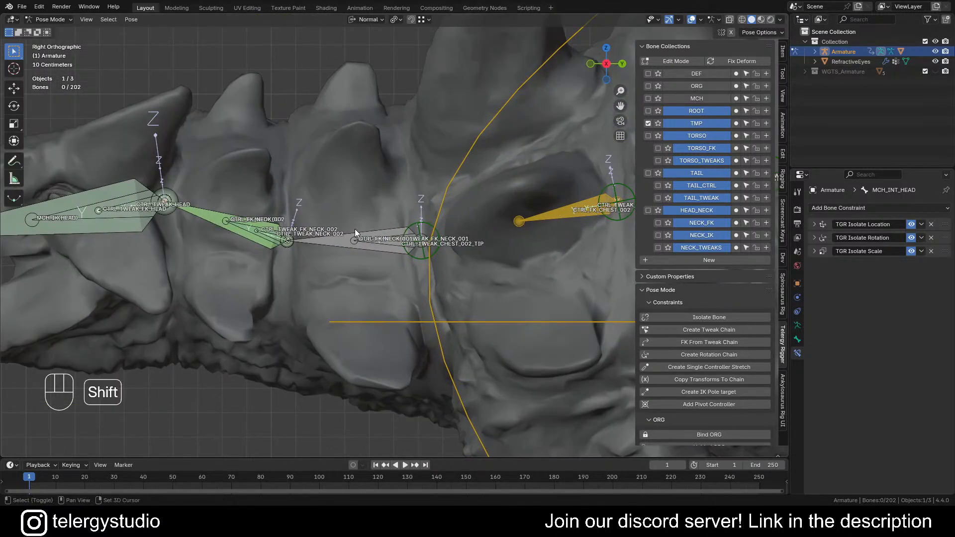
Select all bones whose names contain TWEAK and hide every unselected bone
shift+middle_drag(403, 199, 472, 192)
key(ctrl+f)
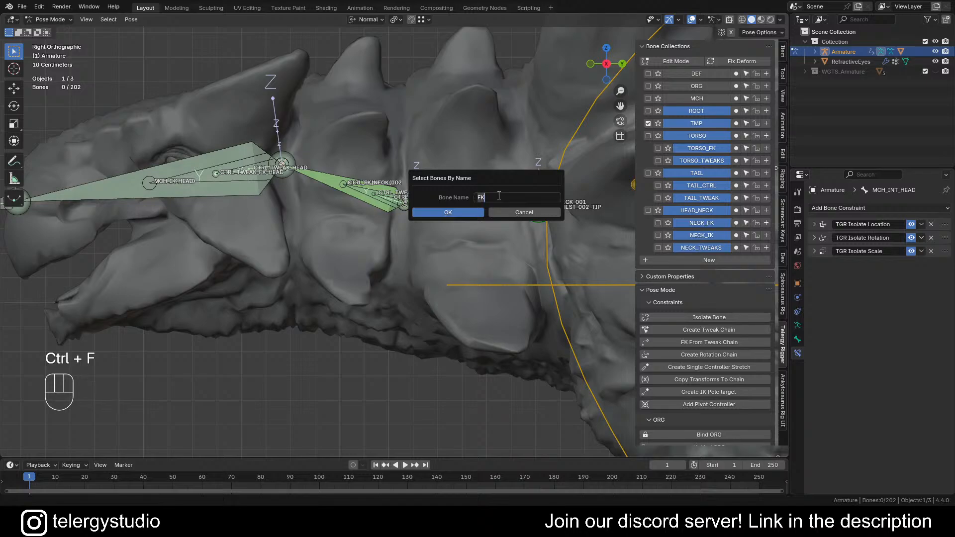
text(TWEA)
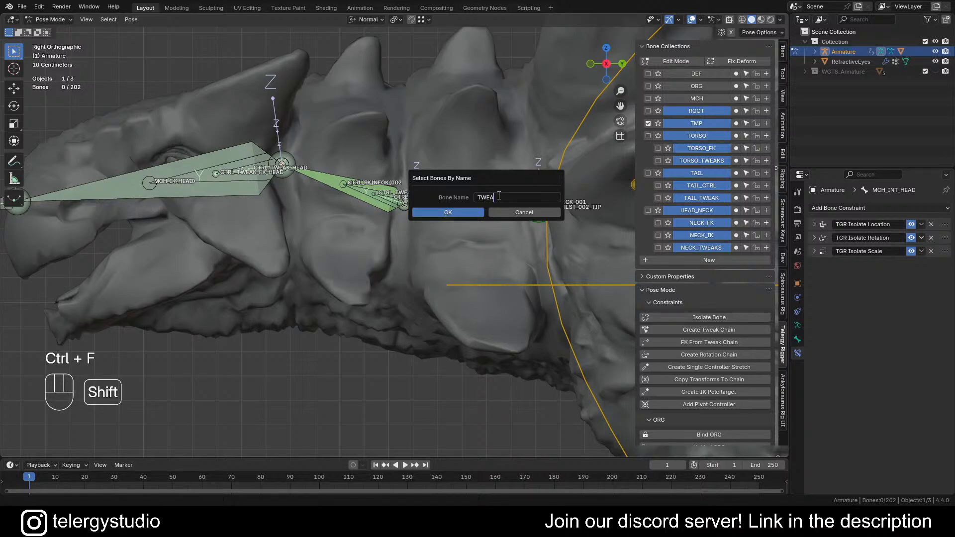
text(K)
key(Return)
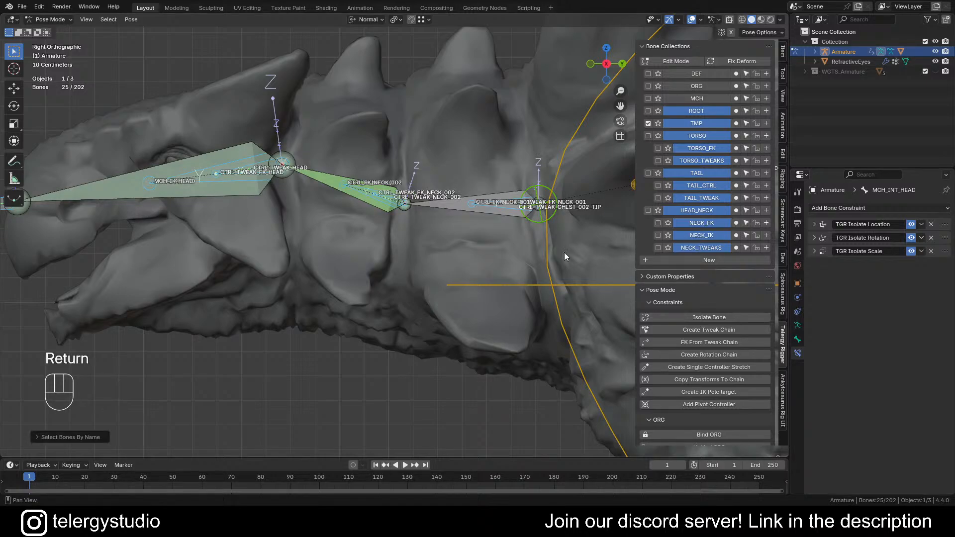
key(shift+h)
scroll(446, 219, up, 4)
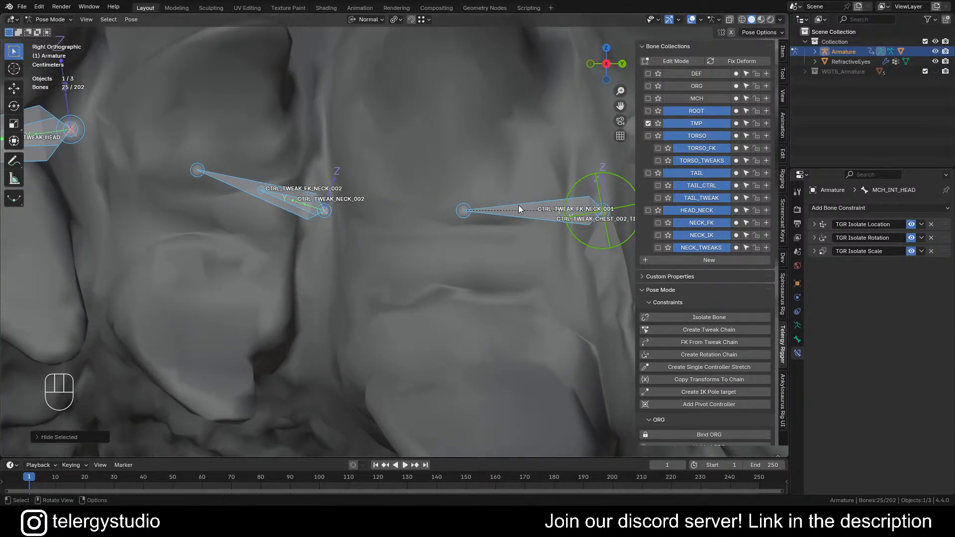
shift+middle_drag(405, 199, 452, 197)
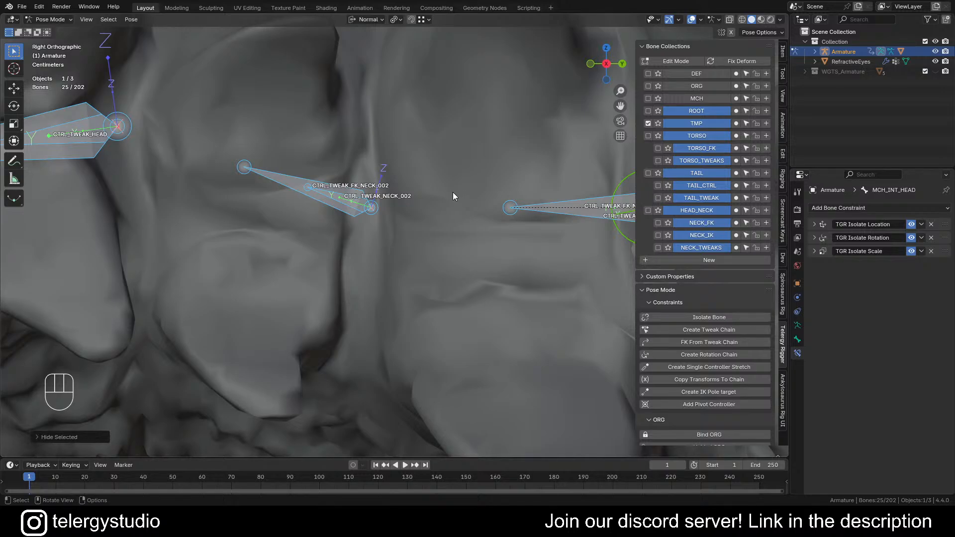
Try moving CTRL_TWEAK_NECK_002 and rotating CTRL_TWEAK_FK_NECK_002 to test their behaviour, cancelling each transform
click(351, 202)
key(g)
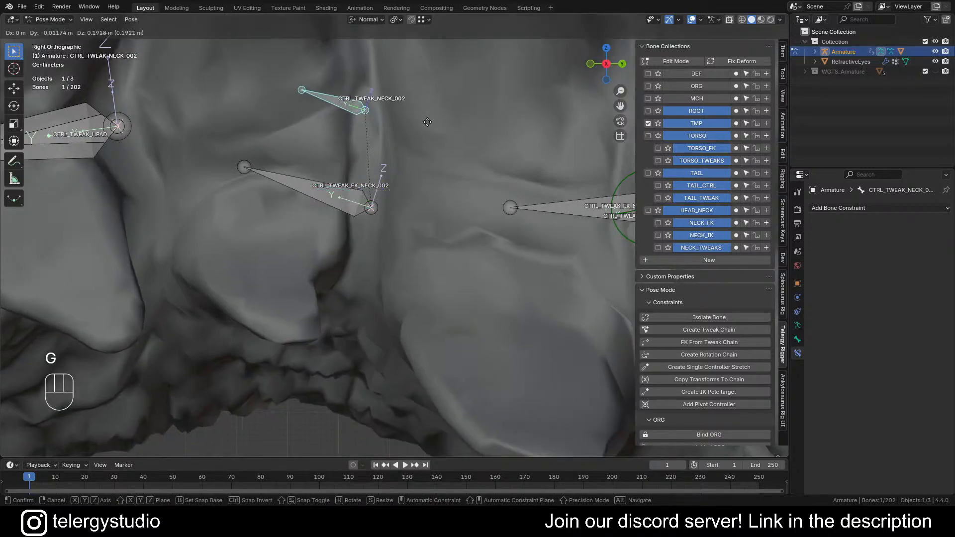
right_click(380, 202)
click(275, 179)
key(r)
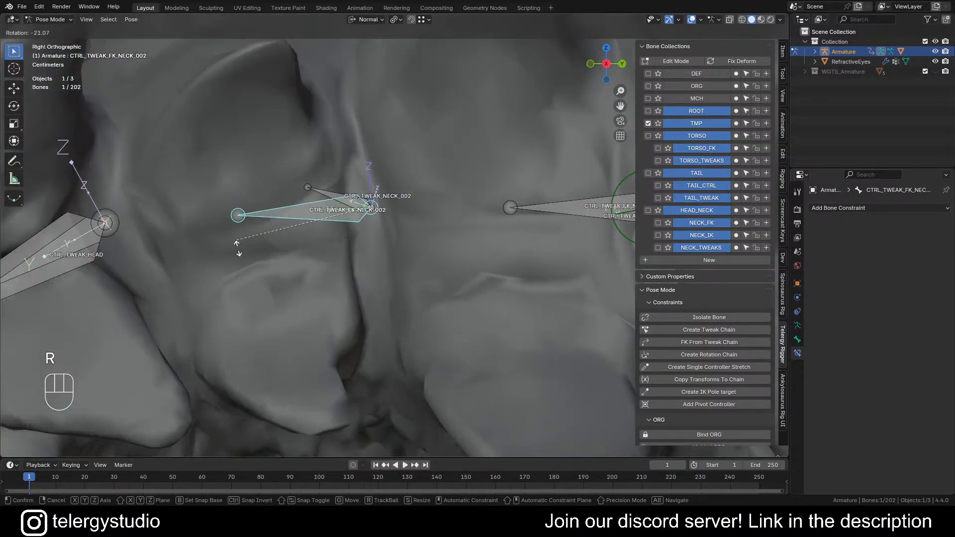
right_click(235, 181)
Isolate the NECK_FK collection to examine which bones it holds, and restore the full display
scroll(232, 154, down, 3)
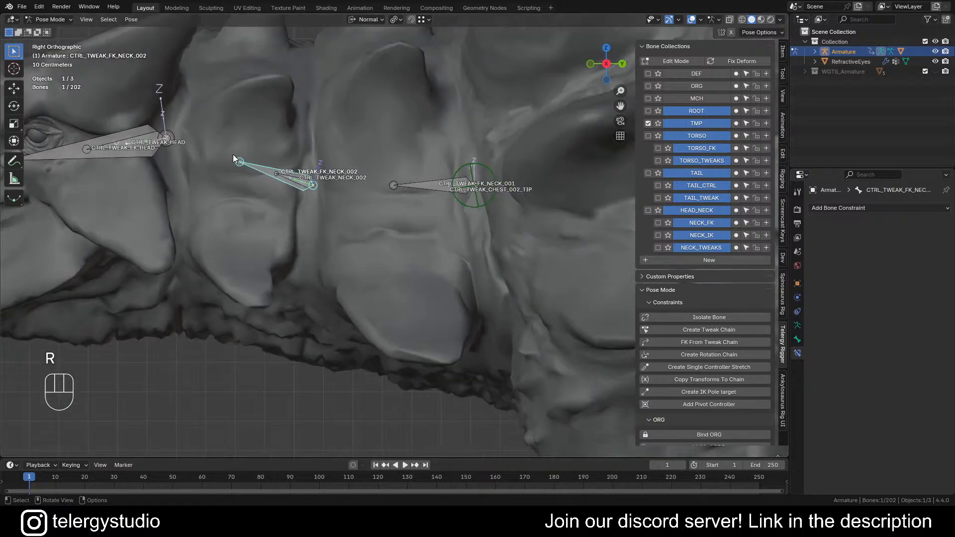
shift+middle_drag(270, 160, 459, 194)
scroll(452, 178, down, 1)
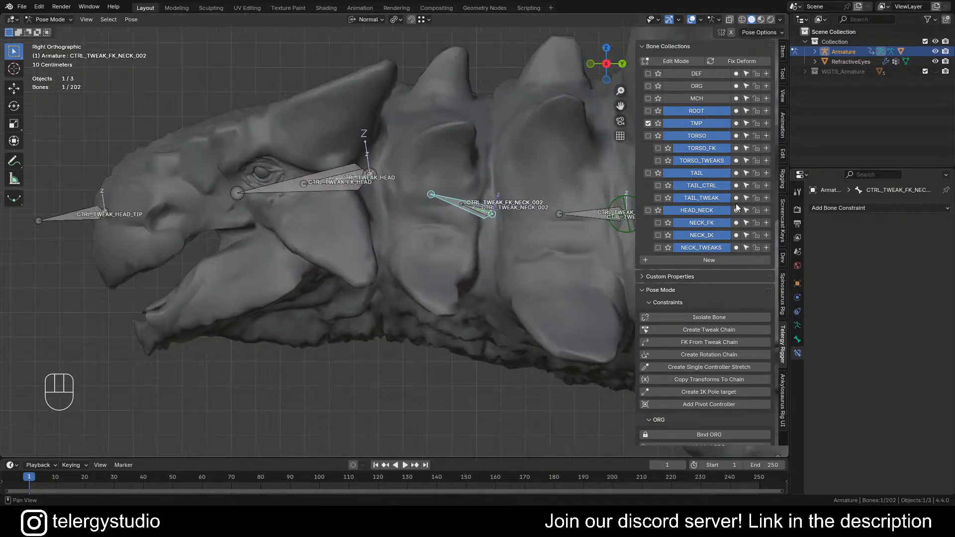
click(669, 222)
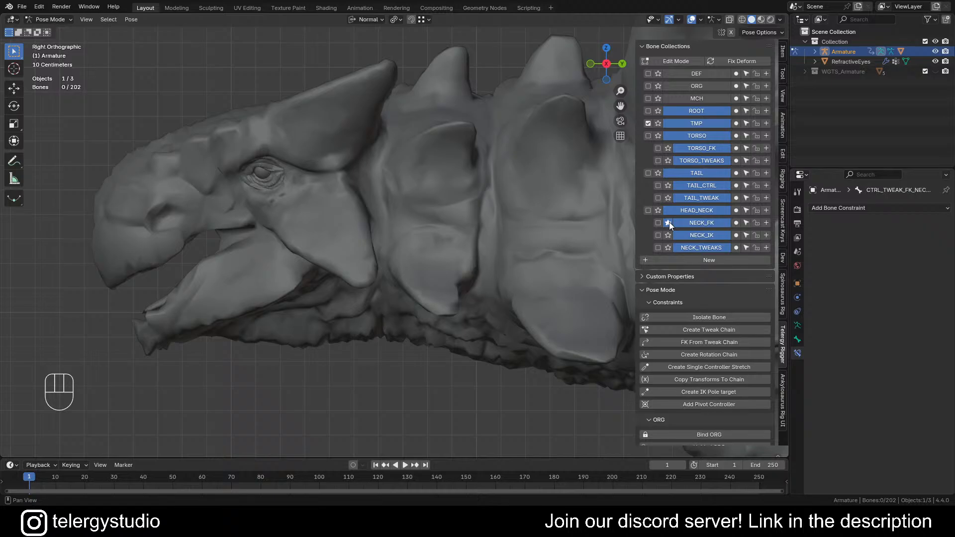
click(669, 223)
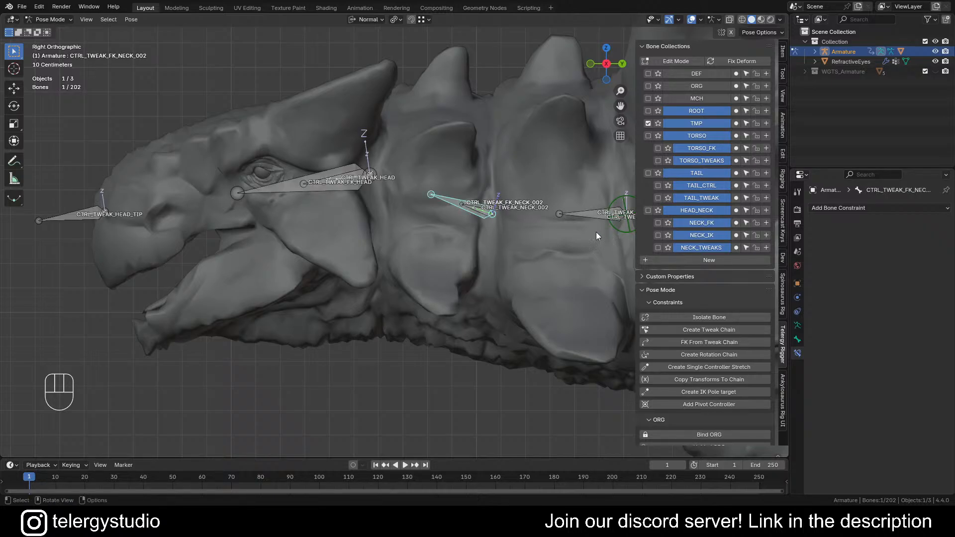
click(669, 223)
click(670, 223)
Isolate the NECK_TWEAKS bone collection and clear the bone selection
click(668, 247)
click(461, 281)
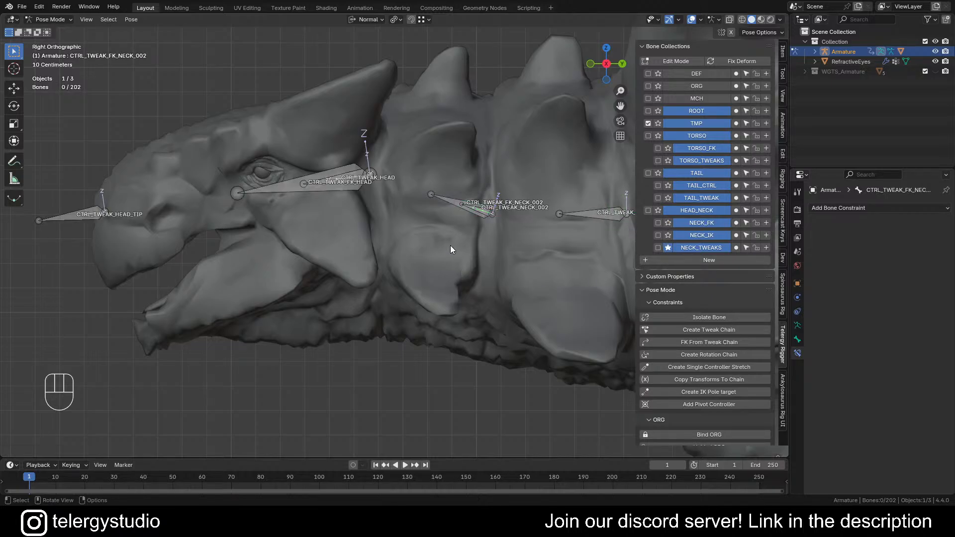
shift+middle_drag(450, 246, 413, 240)
scroll(400, 211, up, 3)
Move CTRL_TWEAK_FK_NECK_002, CTRL_TWEAK_FK_NECK_001 and CTRL_TWEAK_FK_HEAD from NECK_TWEAKS to the NECK_FK collection
click(340, 177)
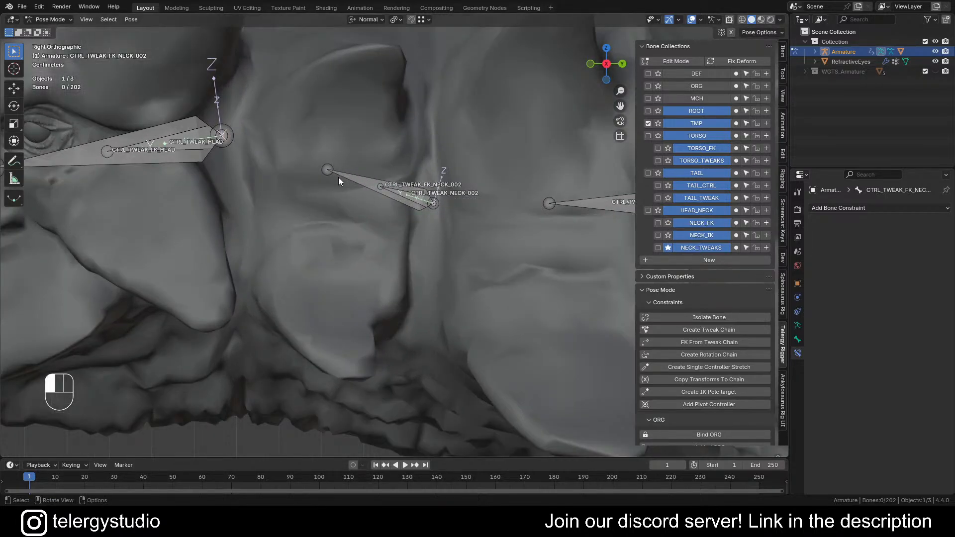
scroll(345, 174, down, 1)
scroll(402, 173, down, 1)
scroll(411, 190, up, 1)
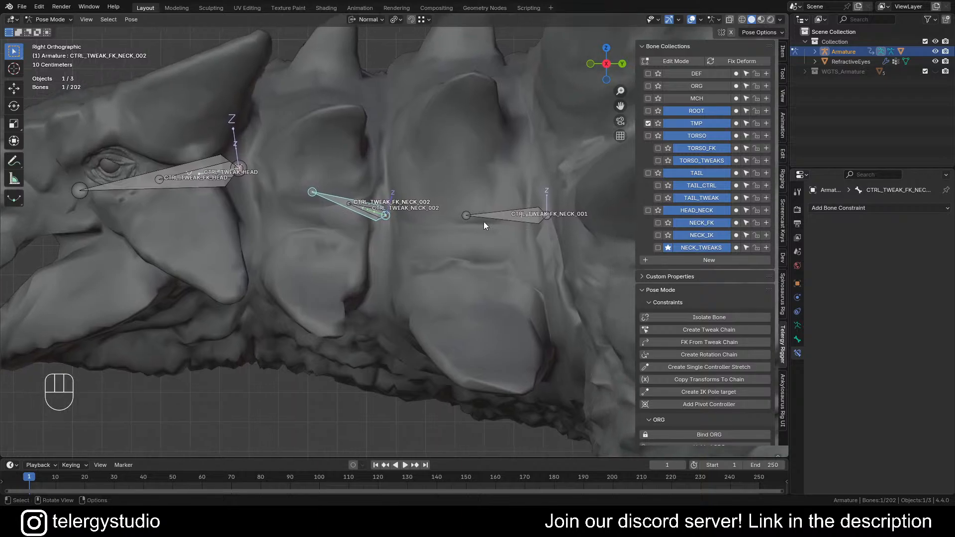
scroll(507, 222, up, 1)
shift+click(498, 214)
scroll(411, 200, down, 1)
shift+middle_drag(410, 200, 458, 207)
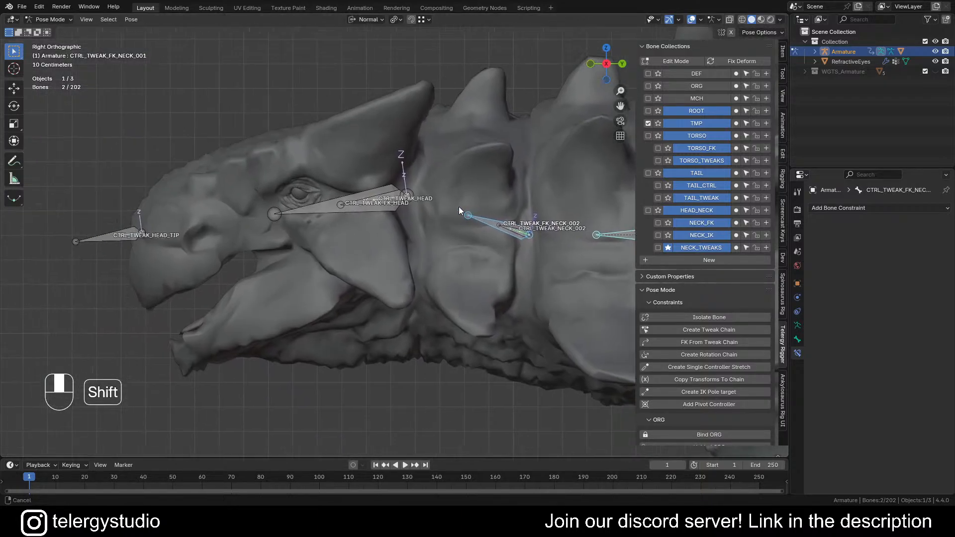
scroll(303, 207, up, 3)
shift+click(278, 207)
scroll(298, 204, down, 2)
shift+middle_drag(365, 204, 343, 209)
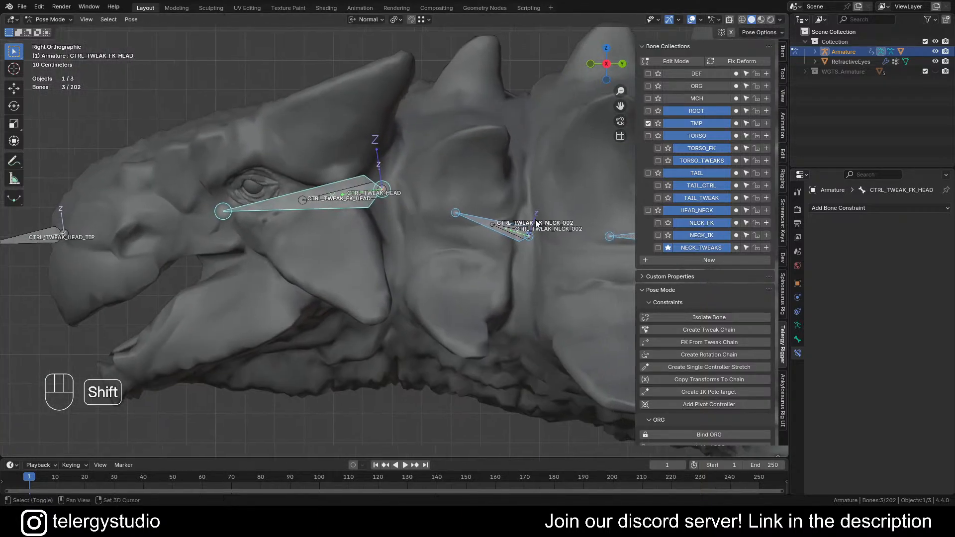
click(736, 225)
click(402, 300)
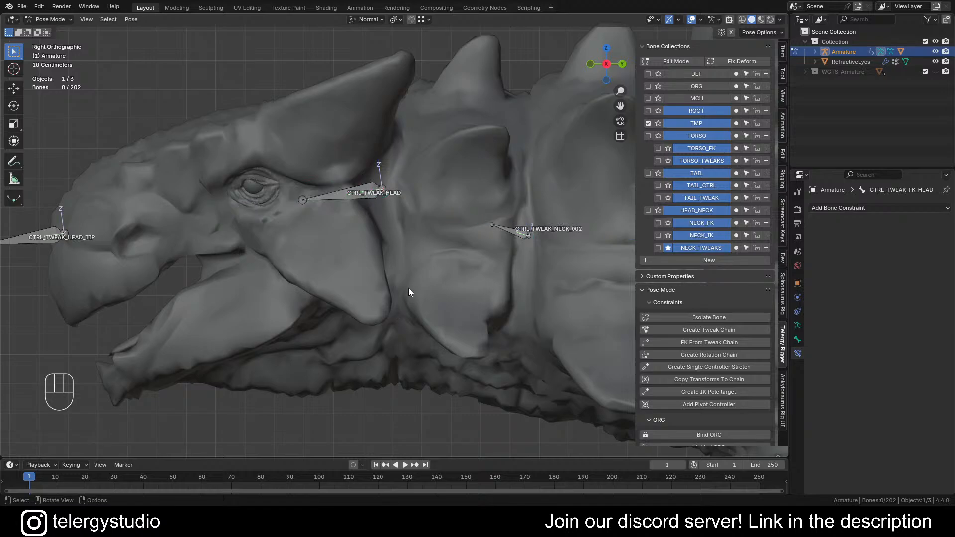
Review the bones left in NECK_TWEAKS and switch the isolated display to the NECK_FK collection
shift+middle_drag(429, 264, 415, 264)
scroll(145, 208, down, 3)
shift+middle_drag(146, 208, 187, 212)
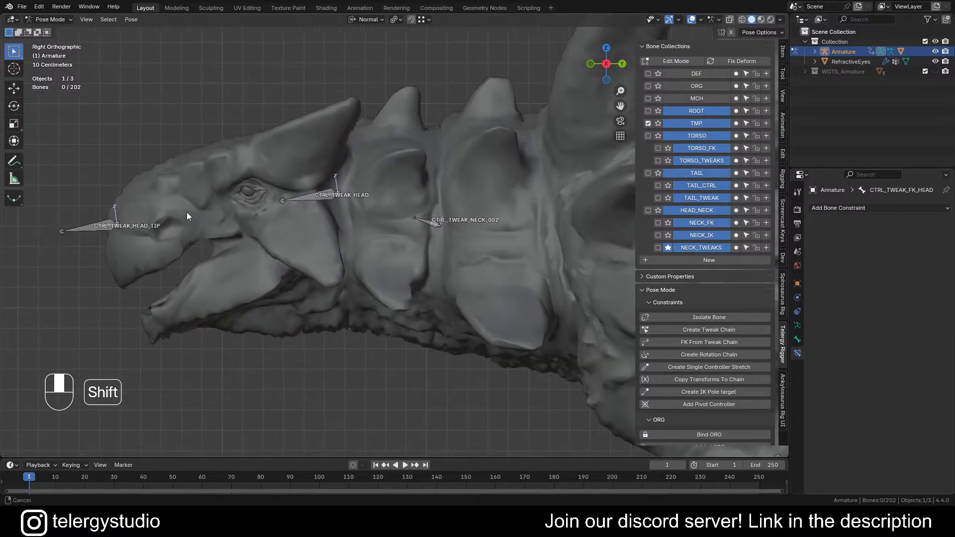
shift+middle_drag(491, 272, 342, 276)
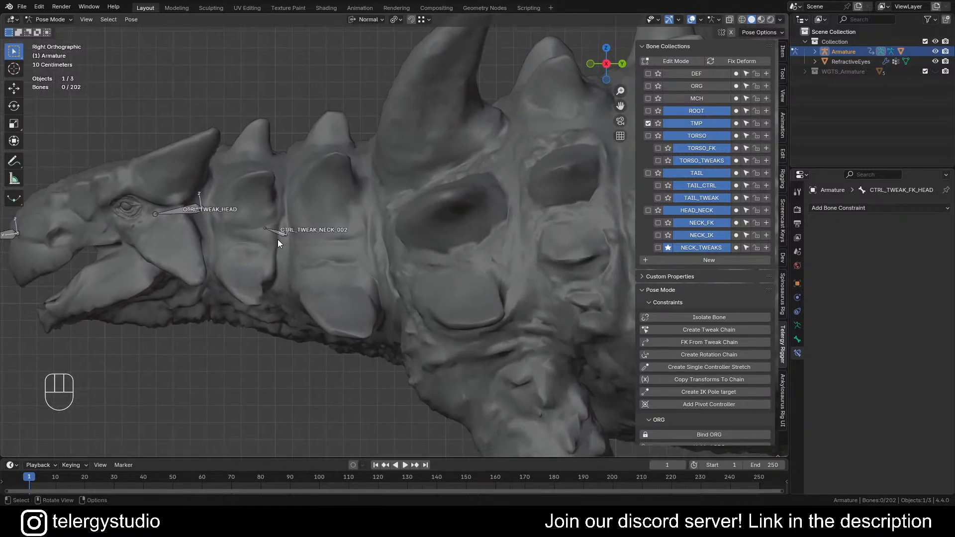
scroll(278, 234, up, 3)
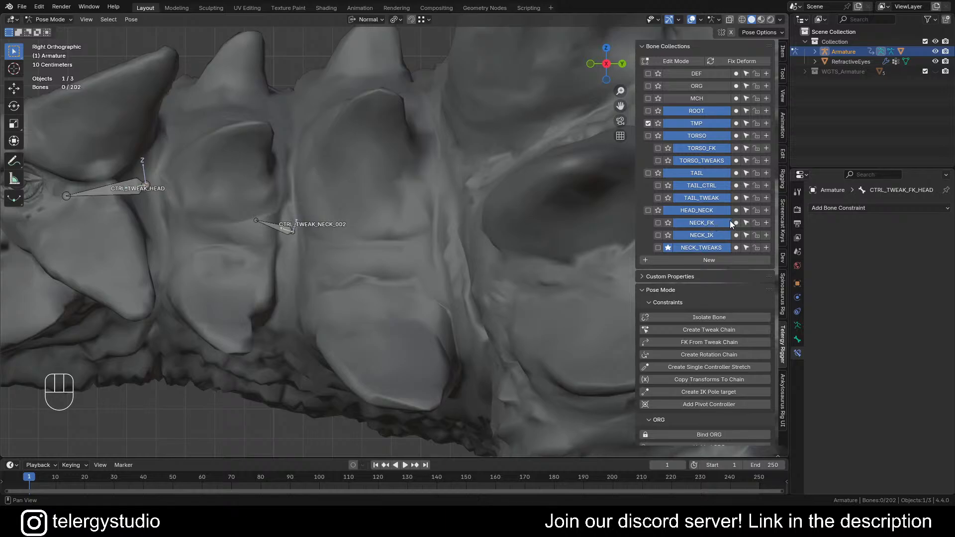
click(668, 247)
click(668, 223)
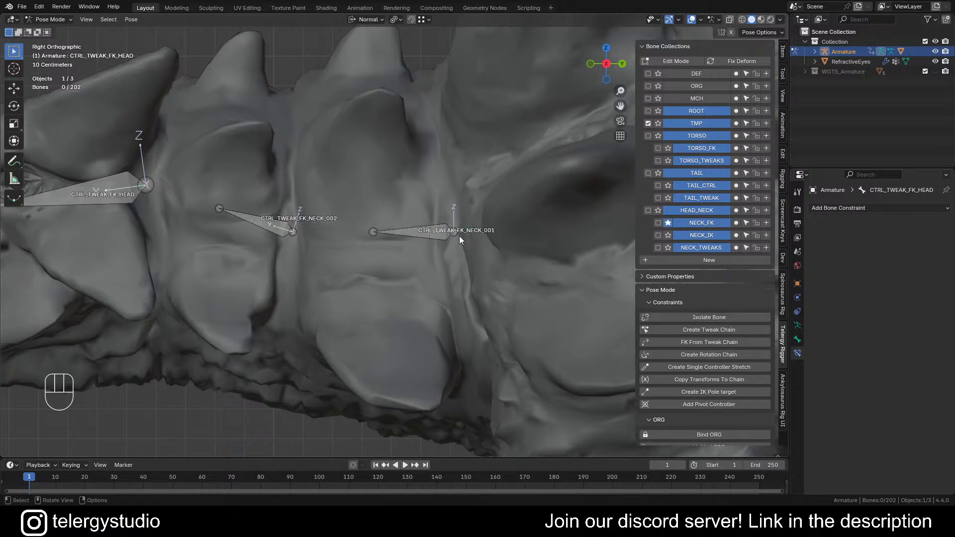
shift+middle_drag(459, 236, 523, 240)
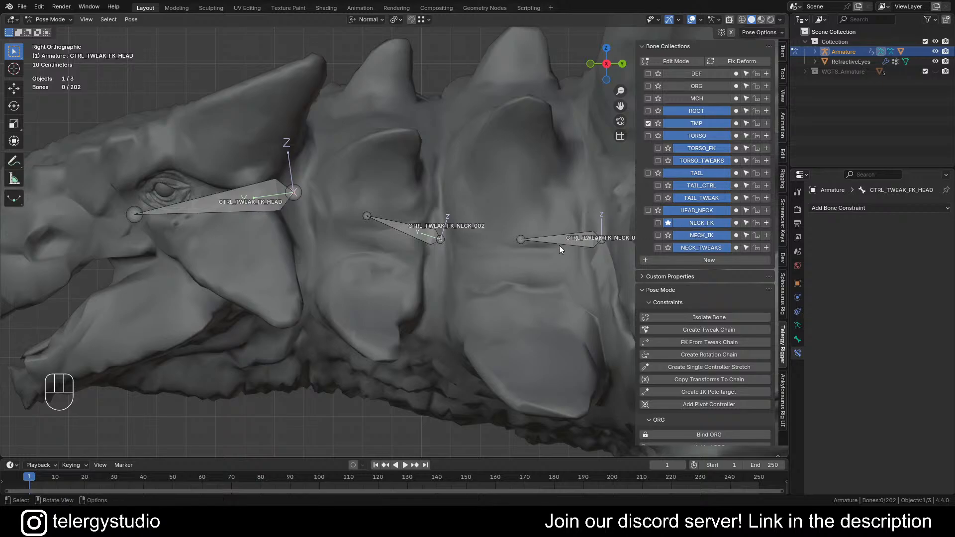
Make the ORG bone collection visible again and select CTRL_TWEAK_FK_NECK_002
click(683, 92)
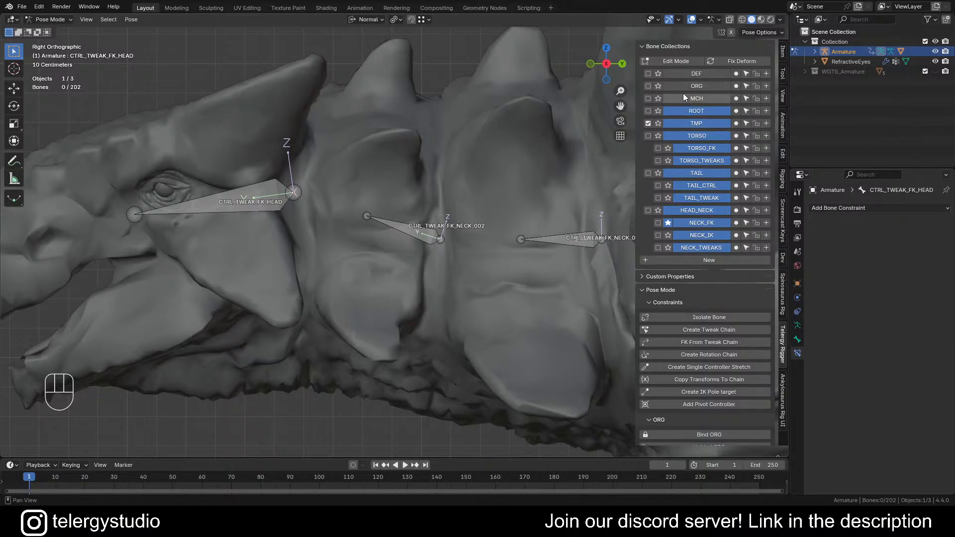
click(658, 85)
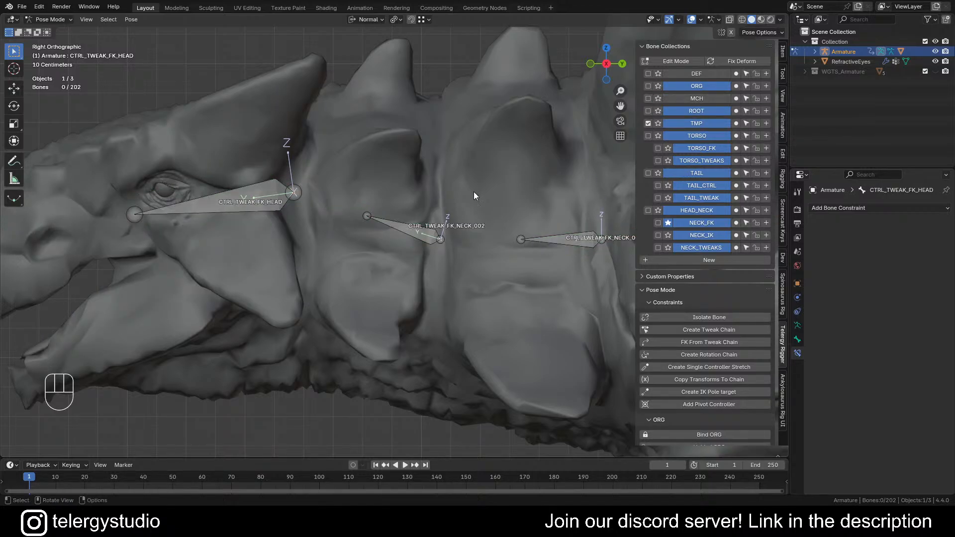
click(398, 234)
scroll(406, 218, down, 2)
shift+middle_drag(496, 219, 433, 222)
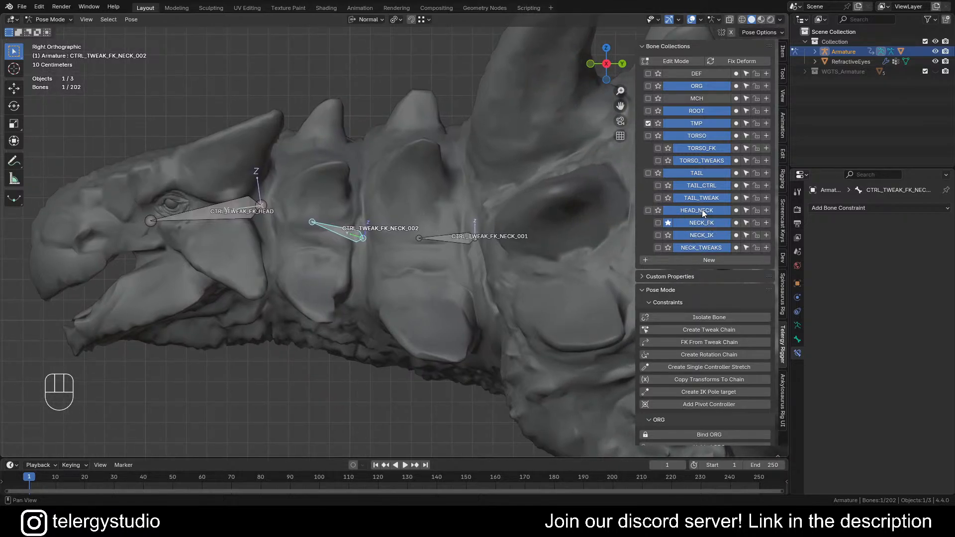
Check the TMP bone collection by toggling its visibility and isolated display
click(689, 125)
click(689, 125)
click(659, 122)
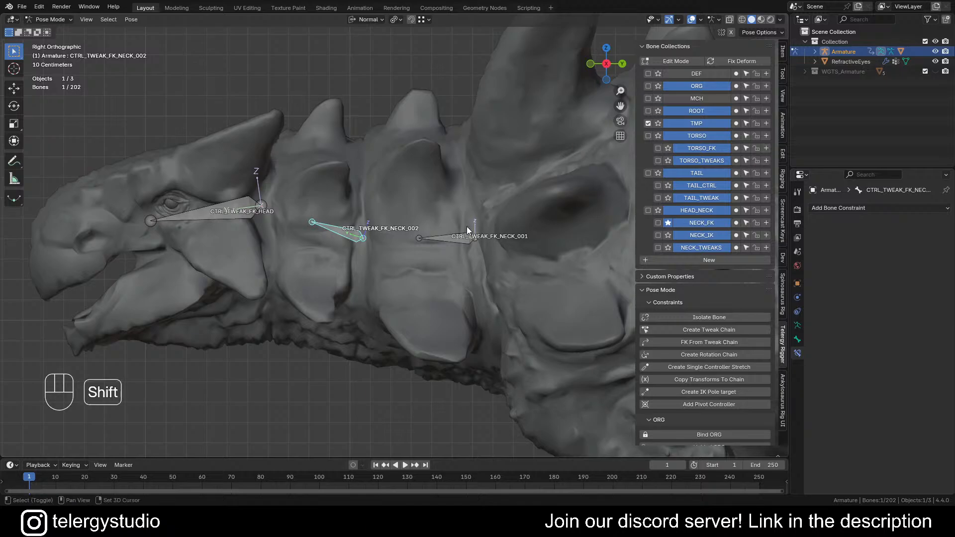
Make the MCH bone collection visible and compare the full set of visible bones with the isolated NECK_FK collection
shift+middle_drag(425, 230, 469, 218)
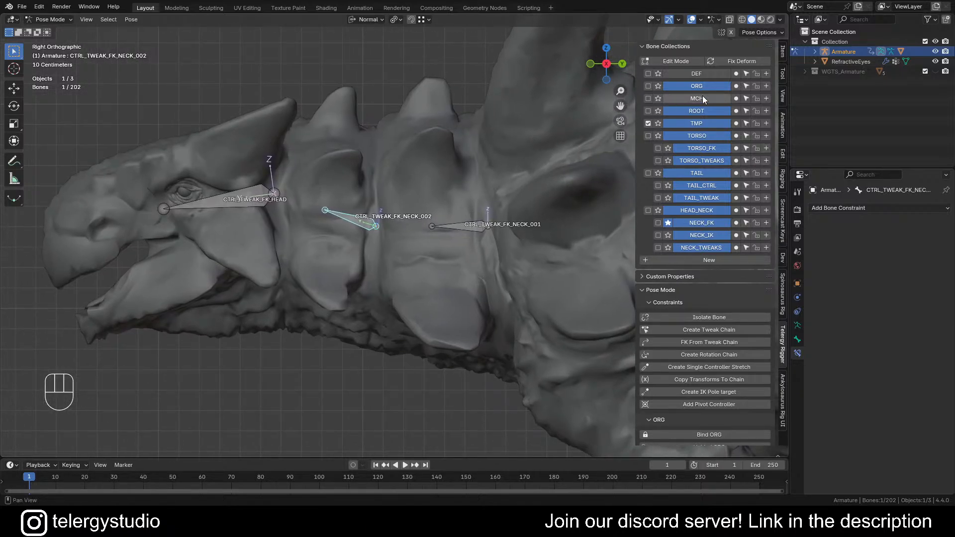
click(667, 222)
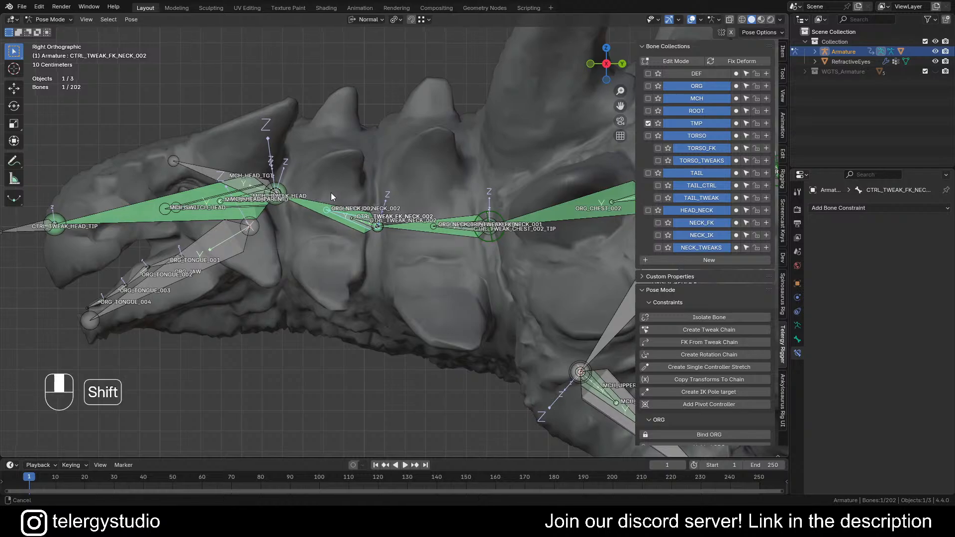
shift+middle_drag(332, 196, 368, 200)
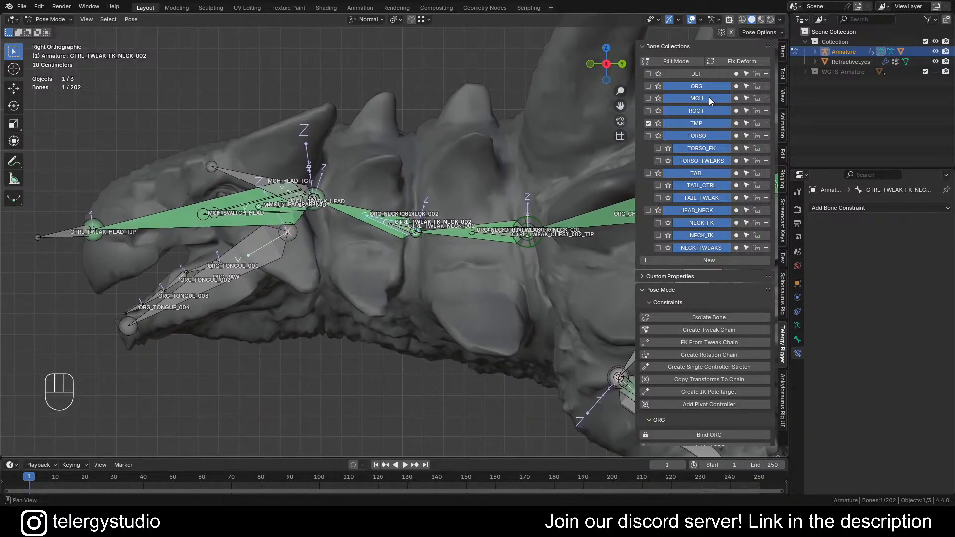
click(668, 223)
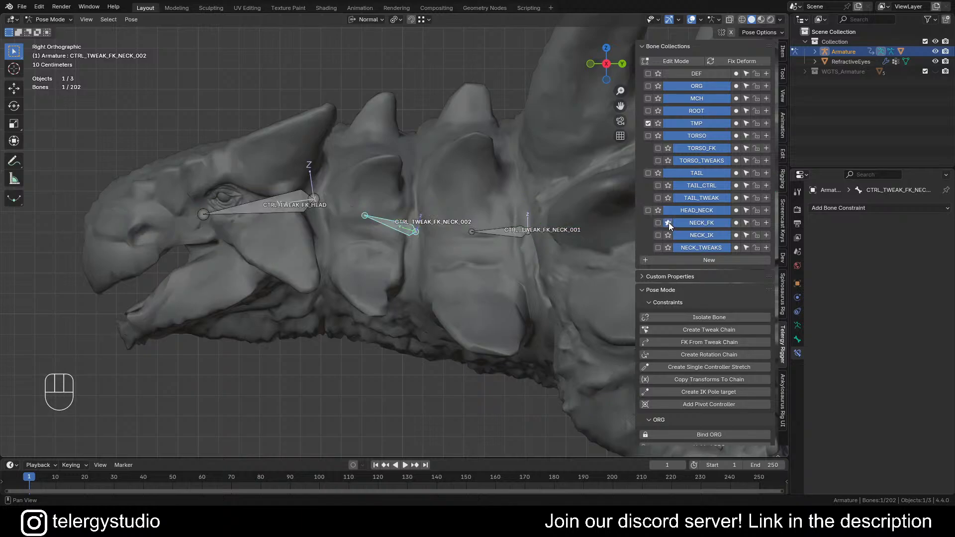
shift+middle_drag(423, 223, 404, 224)
Batch rename CTRL_TWEAK_FK_NECK_001, CTRL_TWEAK_FK_NECK_002 and CTRL_TWEAK_FK_HEAD, replacing "TWEAK_" with nothing
click(485, 230)
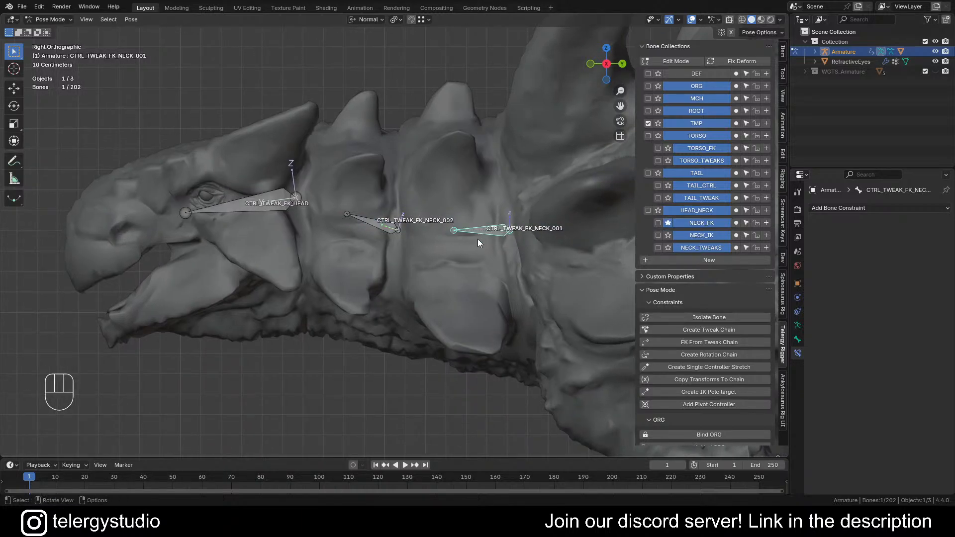
mouse_move(461, 246)
shift+middle_down()
mouse_move(444, 264)
mouse_move(545, 247)
mouse_move(449, 260)
mouse_move(479, 252)
shift+middle_up()
scroll(471, 247, up, 2)
scroll(437, 259, down, 2)
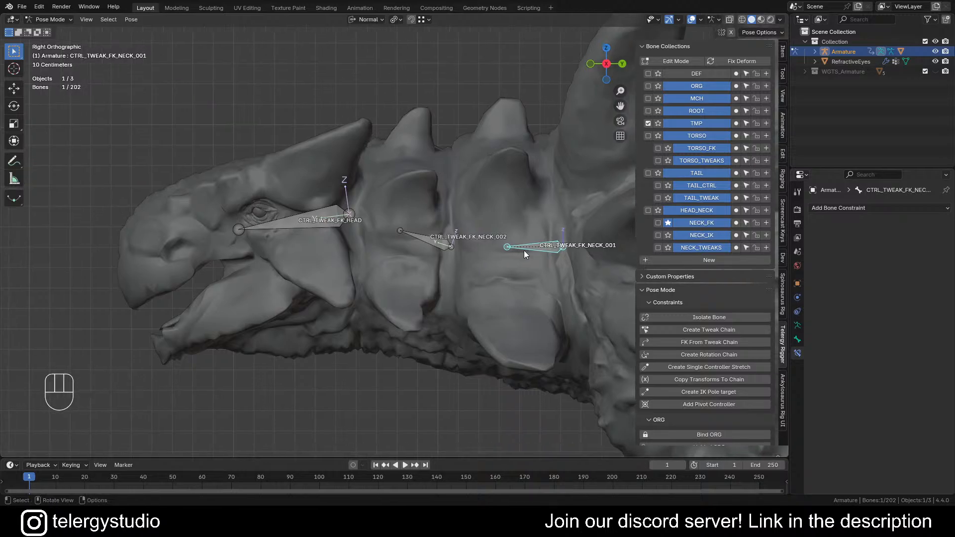
scroll(429, 243, down, 2)
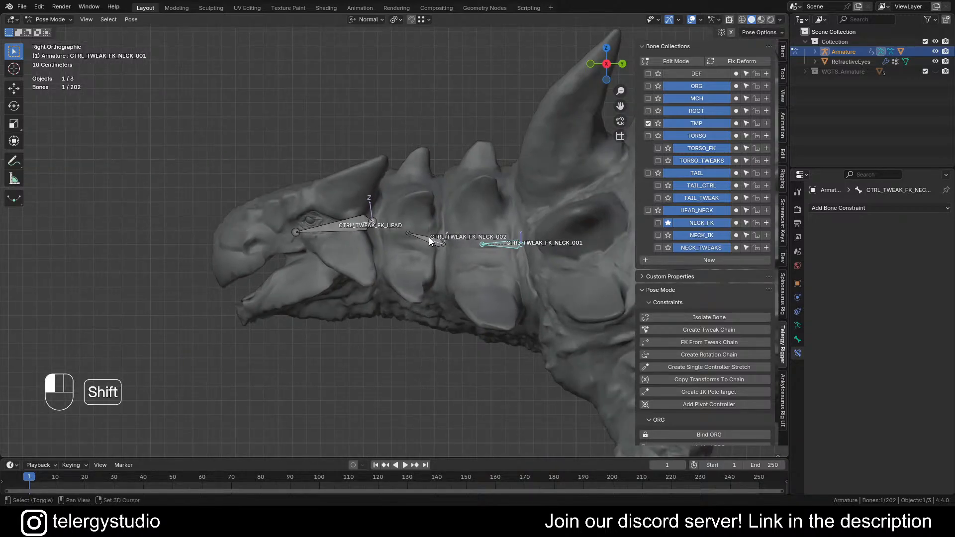
shift+click(428, 238)
shift+click(340, 233)
key(ctrl+F2)
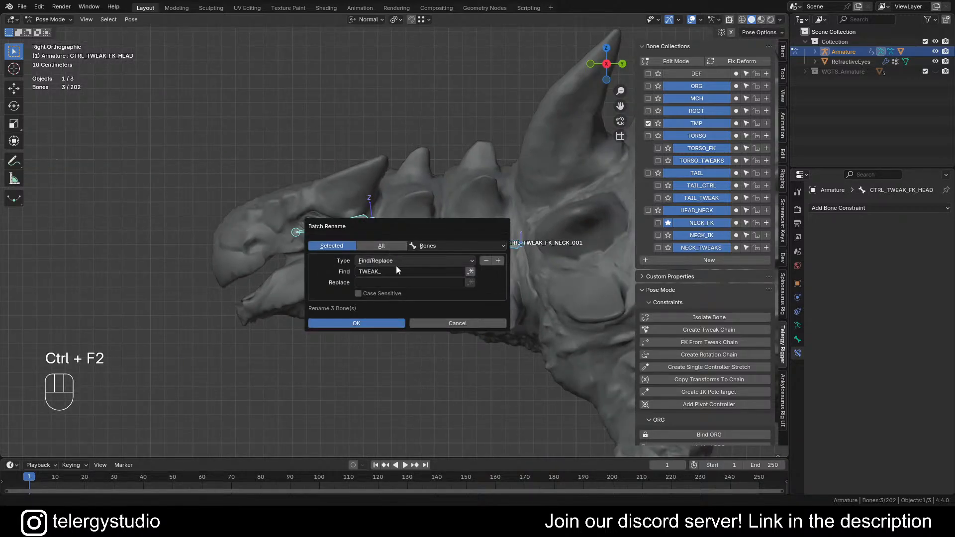
click(387, 282)
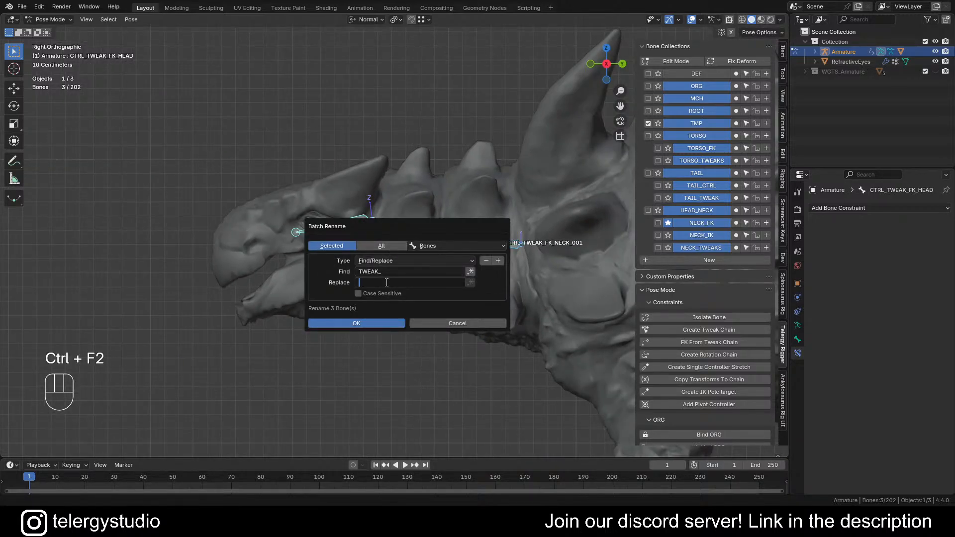
click(345, 321)
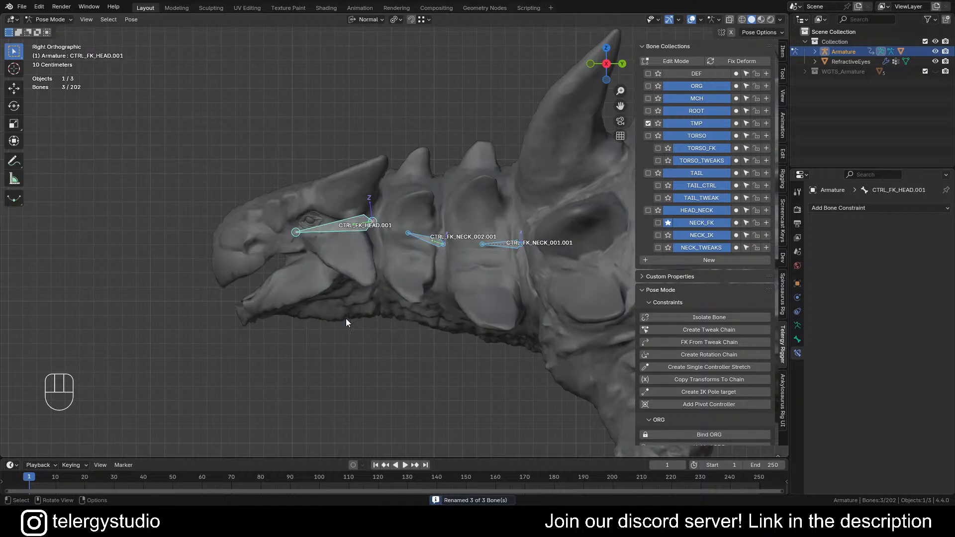
End the NECK_FK isolation, select all bones whose names contain CTRL_FK and hide the unselected ones
shift+middle_drag(450, 261, 464, 234)
click(668, 223)
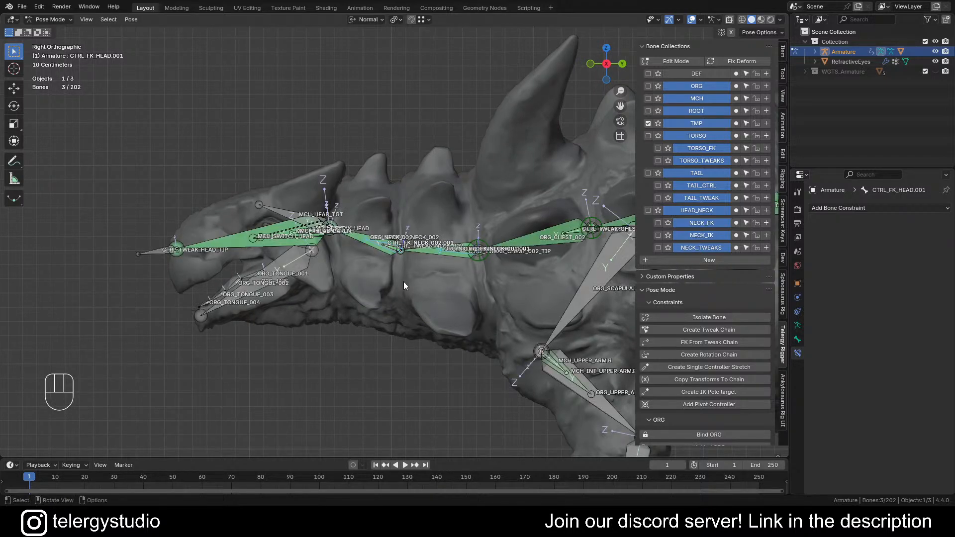
key(ctrl+f)
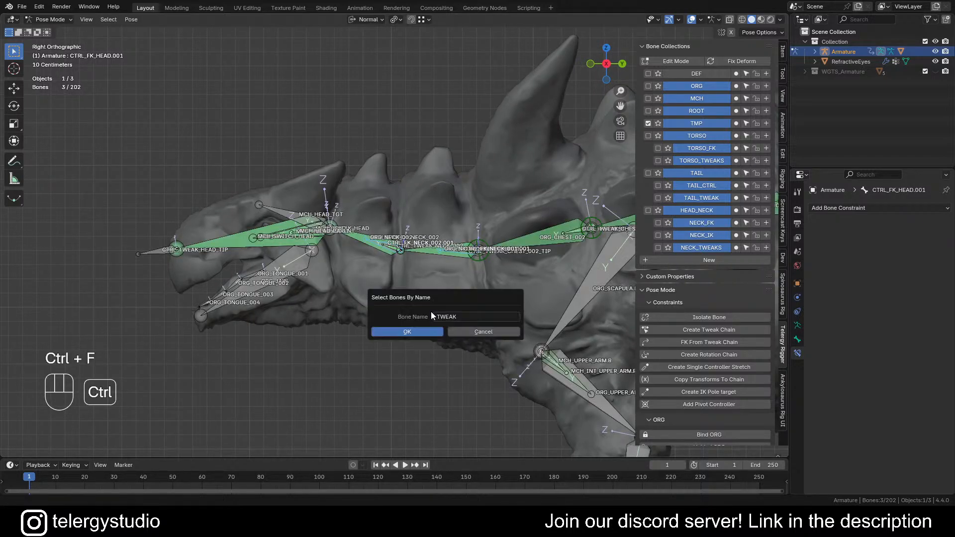
click(473, 315)
text(CTRL_FK)
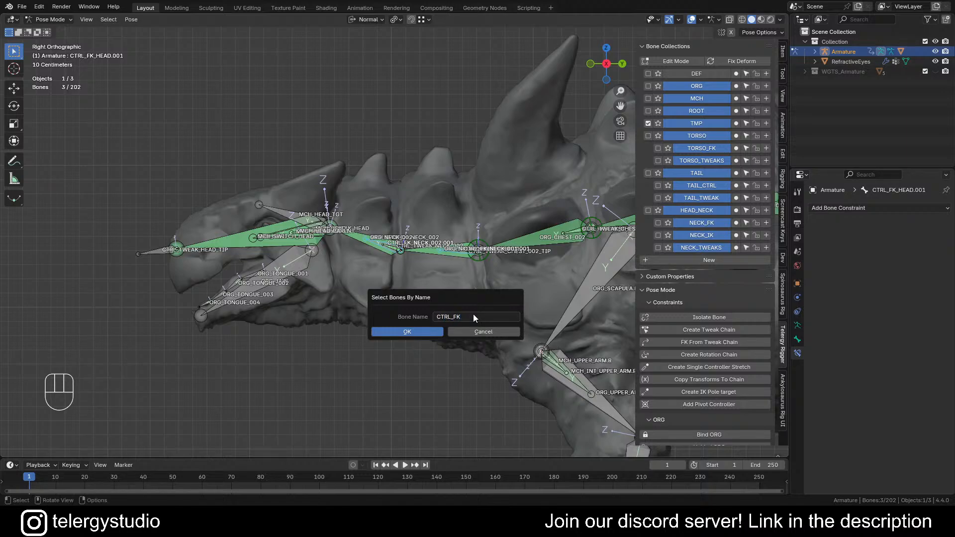
key(Return)
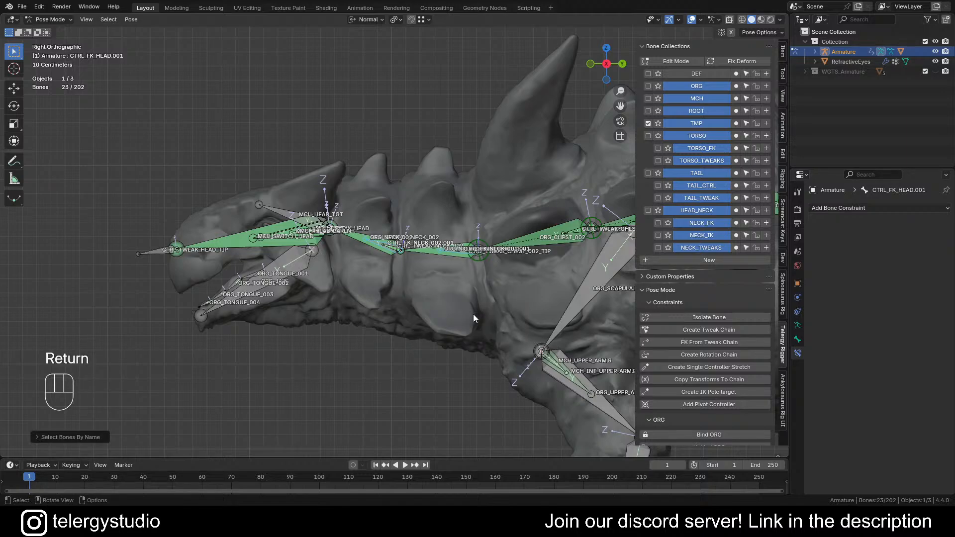
key(shift+h)
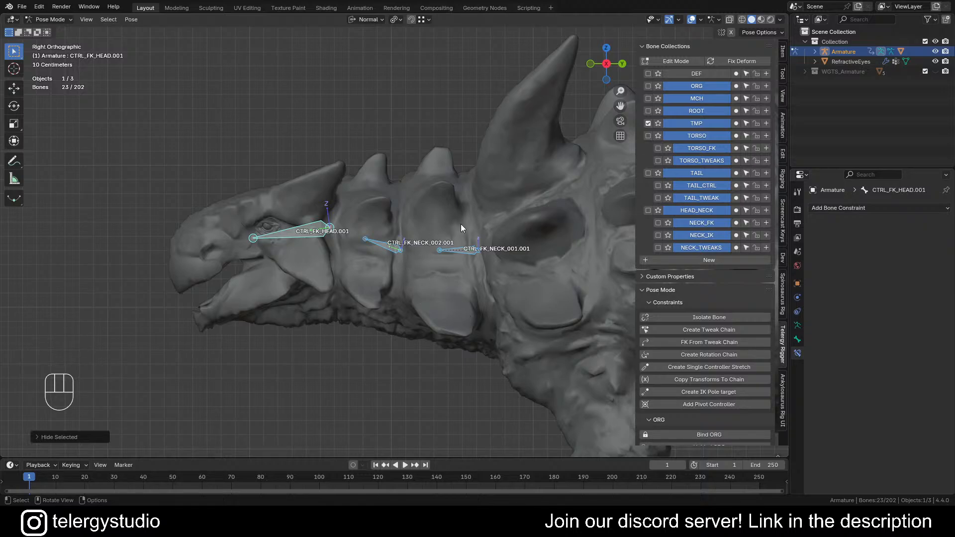
click(685, 73)
click(686, 73)
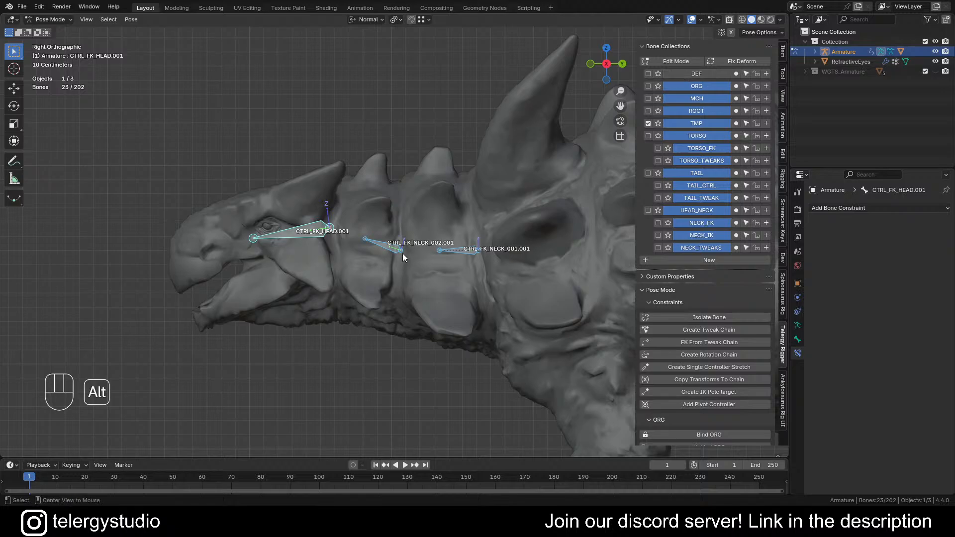
Reveal all hidden bones, select those matching CTRL_FK by name again and hide everything else
key(alt+h)
key(alt+h)
key(alt+h)
key(alt+h)
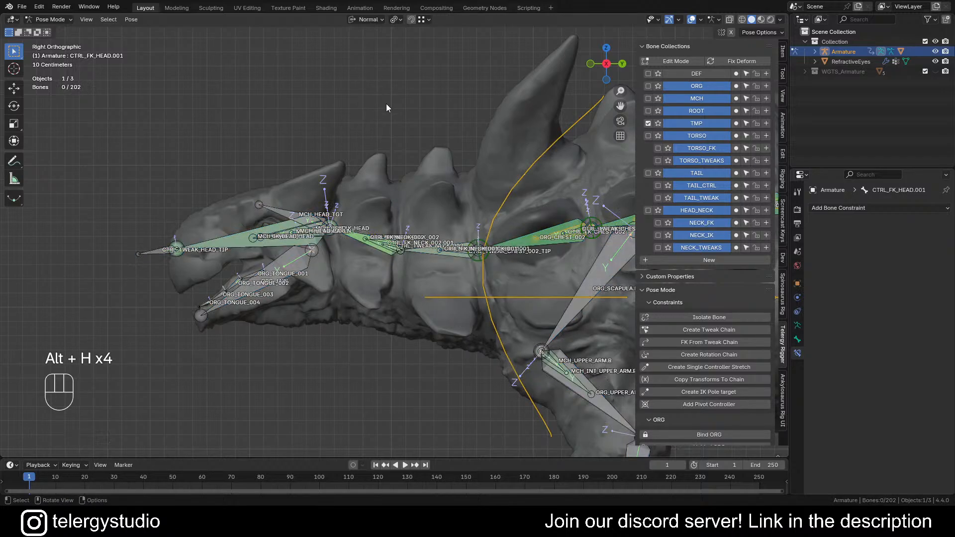
key(ctrl+f)
click(358, 123)
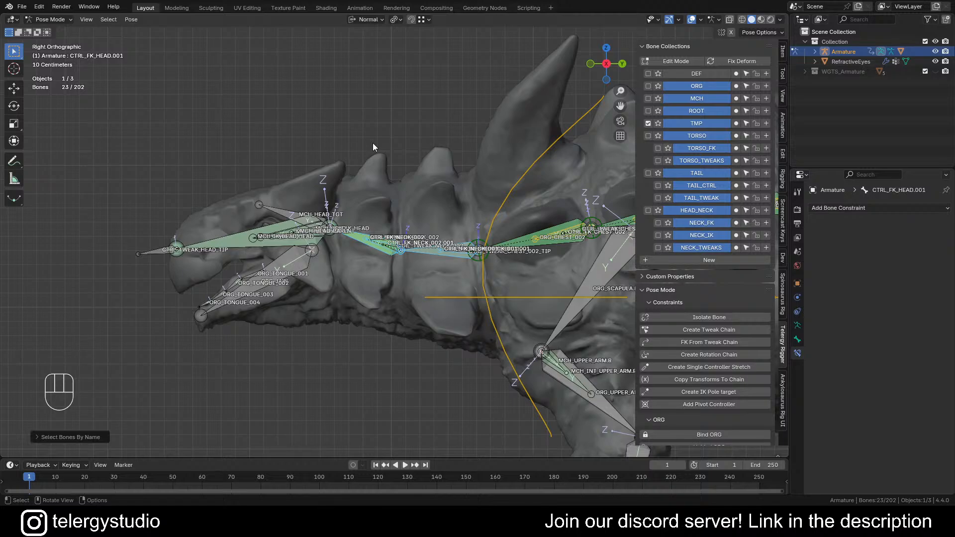
key(shift+h)
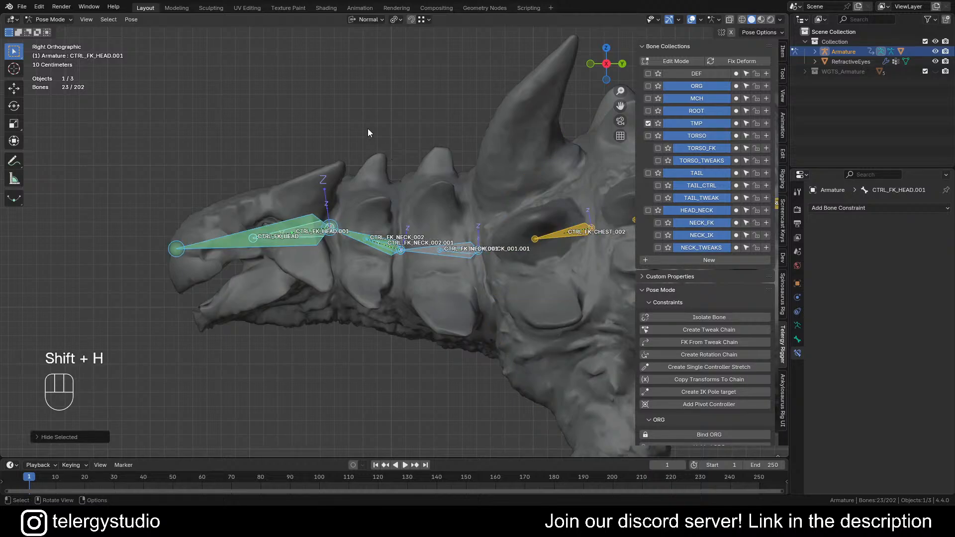
Test-rotate CTRL_FK_NECK_001 to see how the head and neck follow it, without keeping the rotation
click(407, 249)
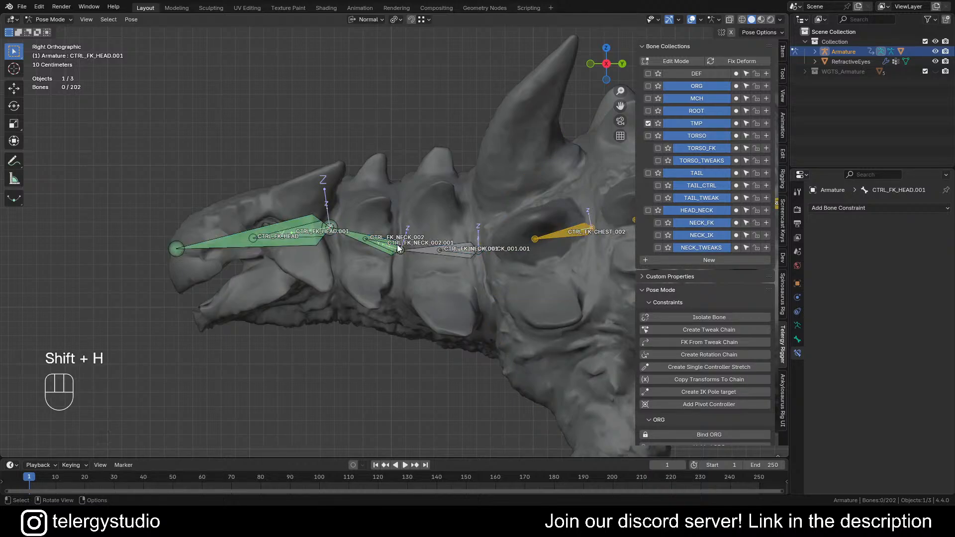
scroll(403, 249, up, 3)
scroll(437, 217, down, 4)
key(r)
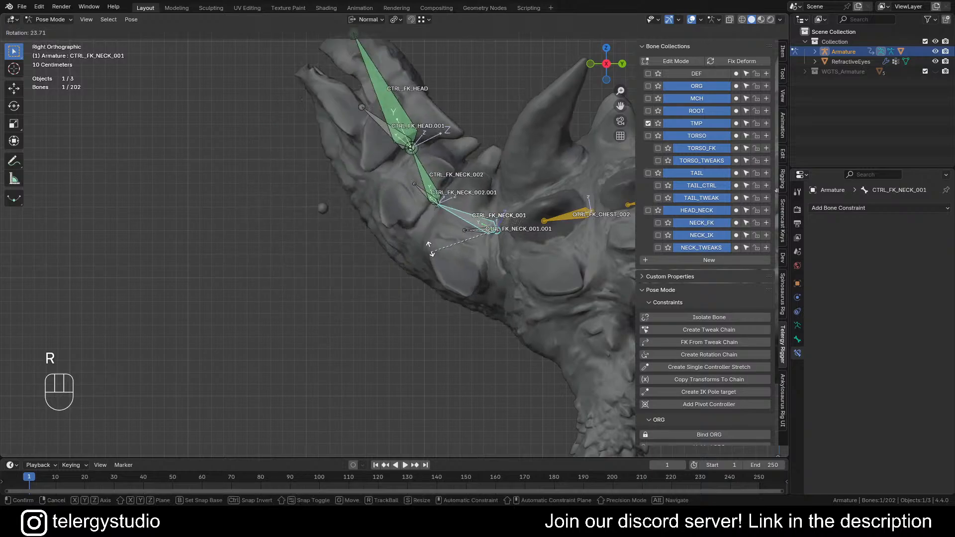
right_click(456, 266)
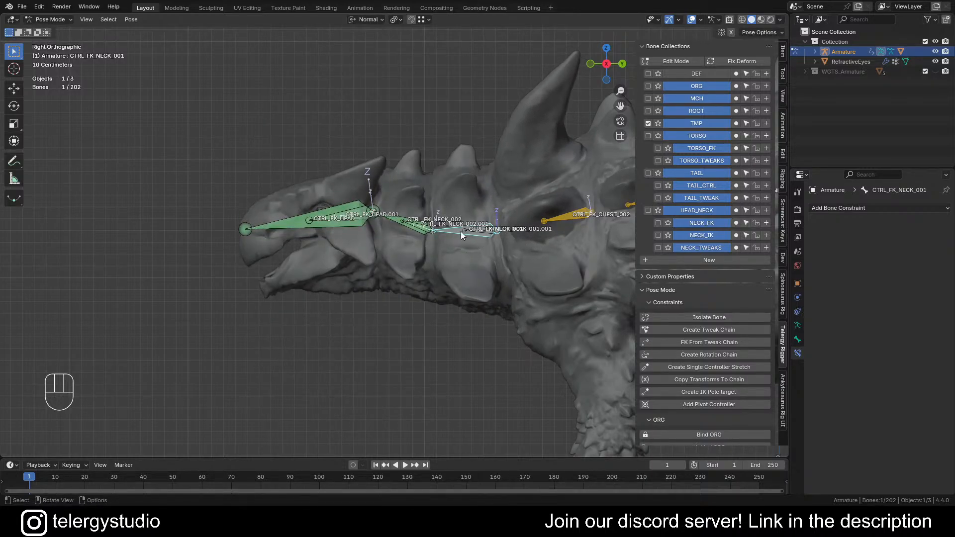
Isolate the display of the NECK_FK bone collection around the head and neck
click(670, 224)
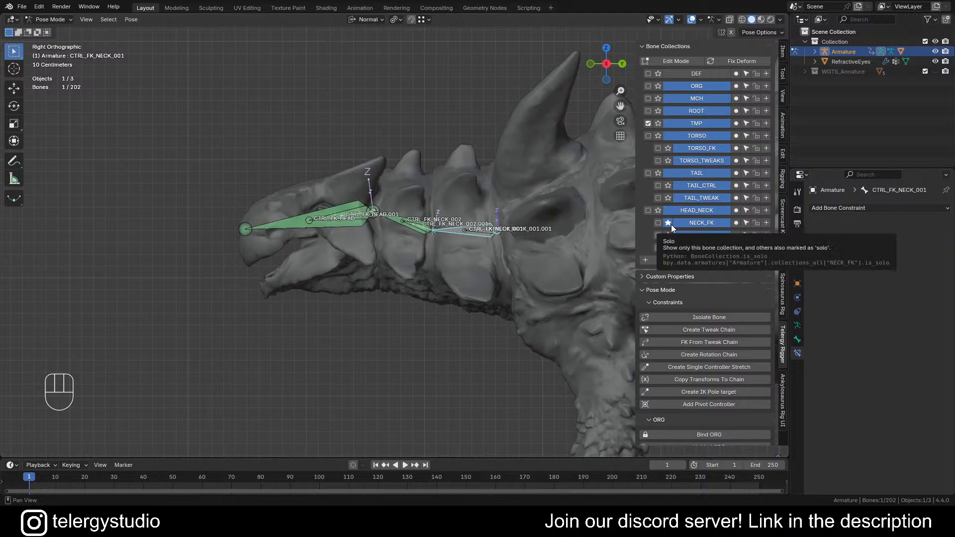
scroll(375, 245, up, 4)
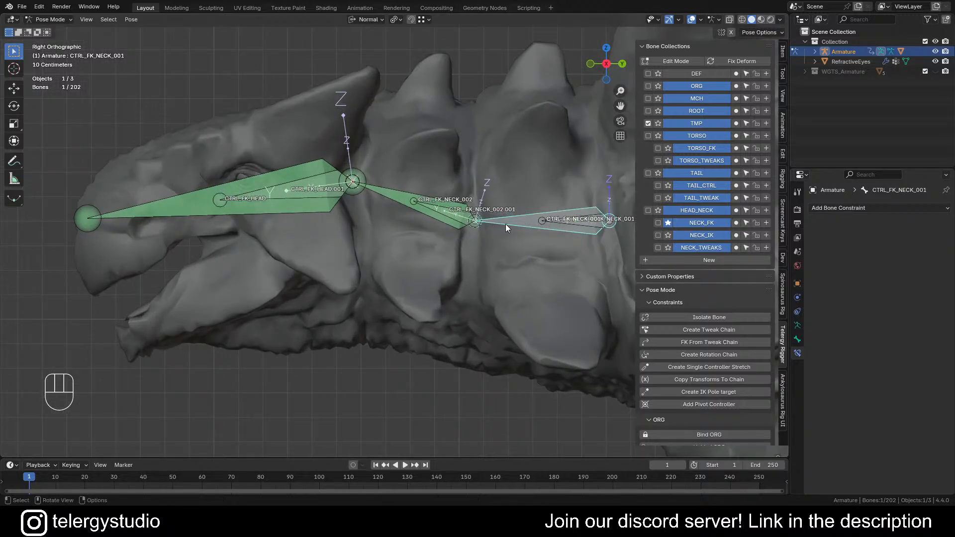
shift+middle_drag(506, 226, 475, 252)
scroll(342, 211, up, 2)
Add CTRL_FK_NECK_002 and CTRL_FK_HEAD to the selected CTRL_FK_NECK_001 and batch rename all three, replacing "FK" with "CHAIN_FK"
shift+click(356, 209)
scroll(328, 217, down, 2)
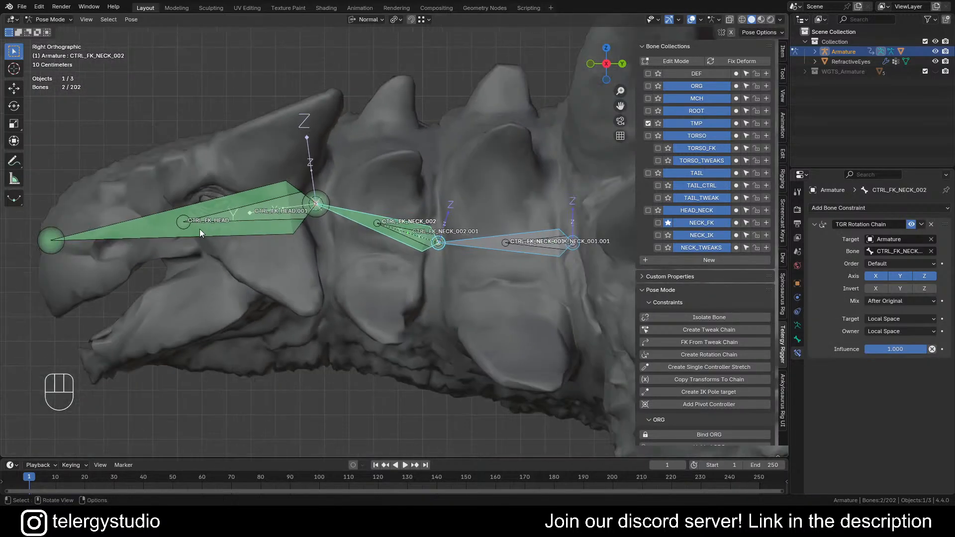
shift+click(130, 228)
scroll(149, 212, down, 2)
shift+middle_drag(302, 212, 329, 255)
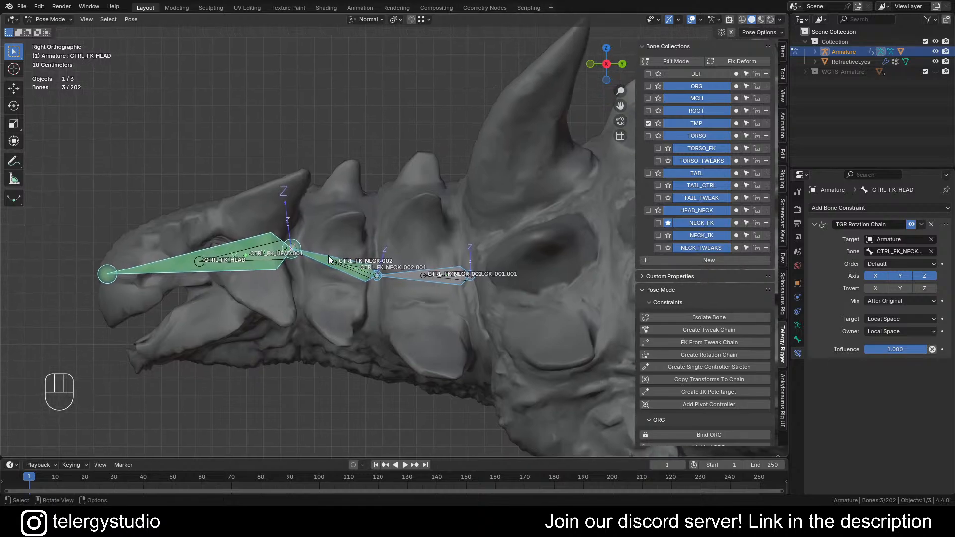
key(ctrl+F2)
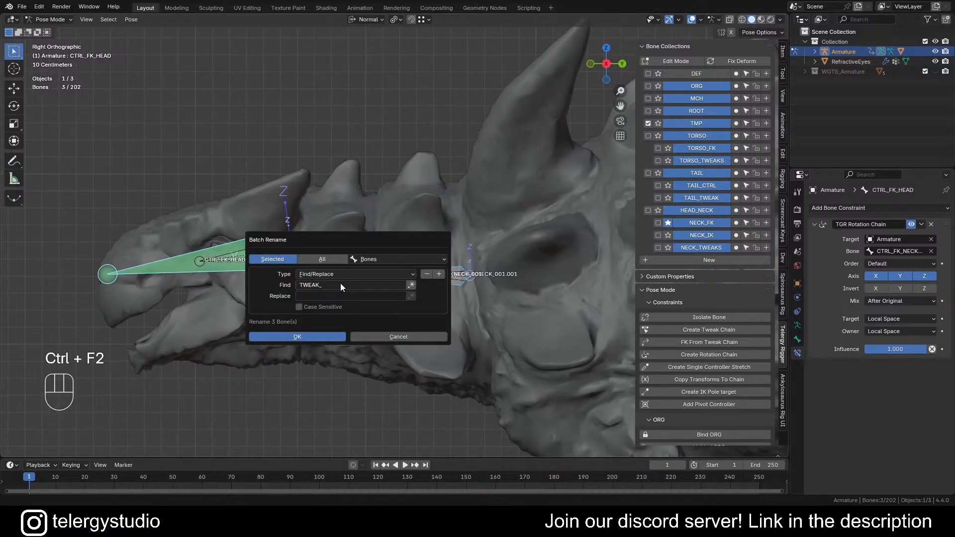
click(339, 284)
text(FK_)
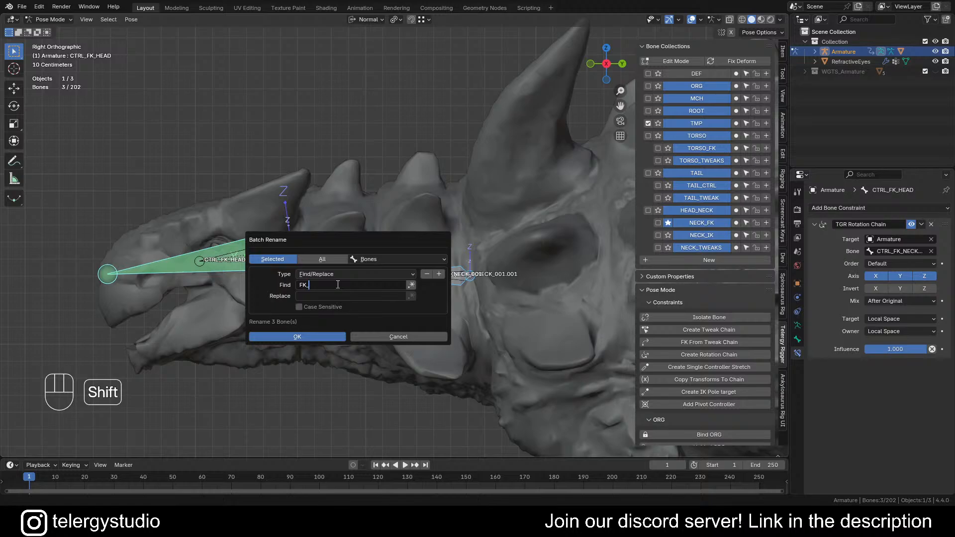
key(BackSpace)
key(BackSpace)
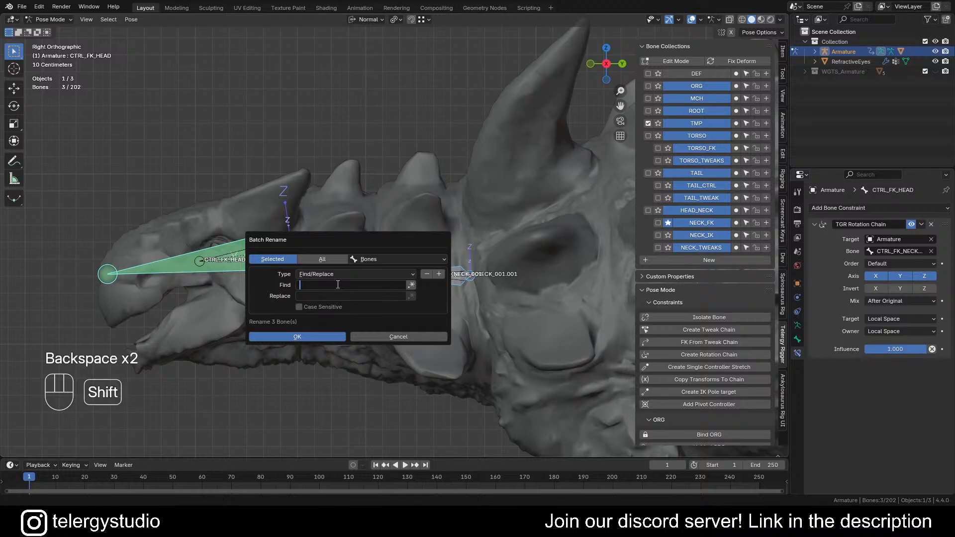
text(FK)
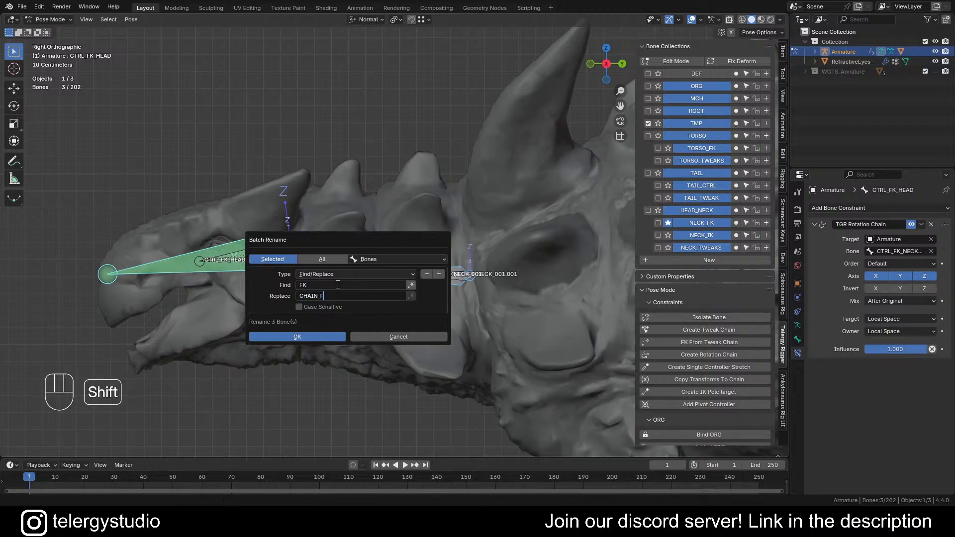
key(Return)
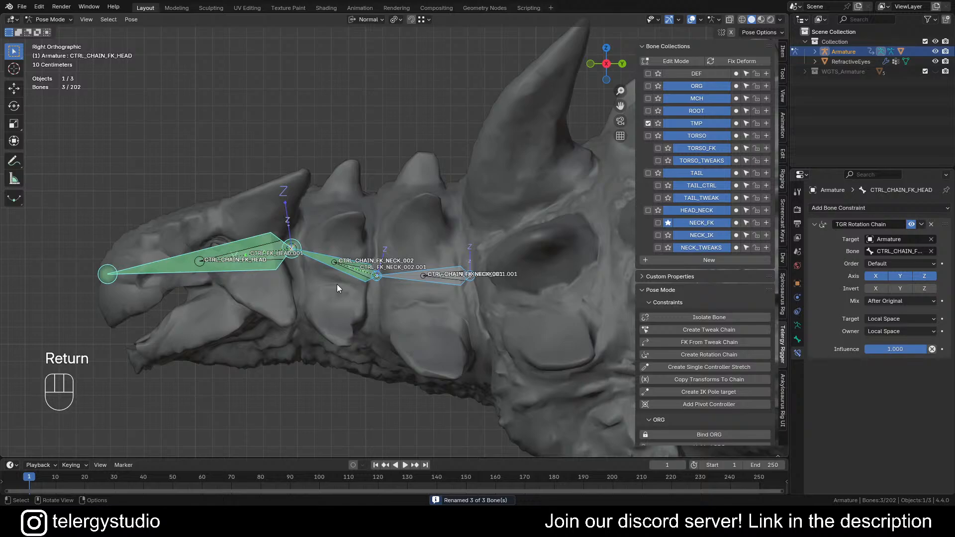
Select the isolated head and neck bones whose names contain CTRL_FK
shift+middle_drag(311, 270, 337, 264)
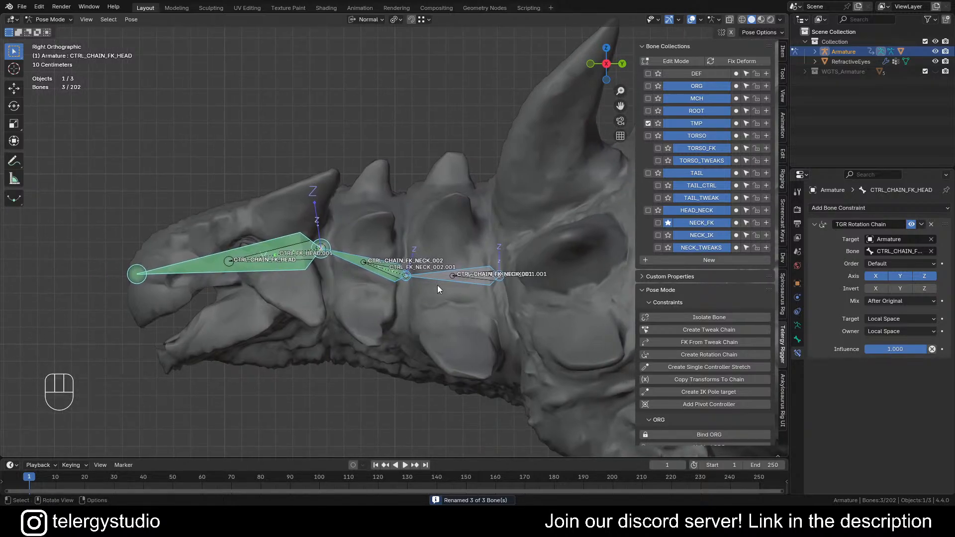
scroll(437, 285, up, 1)
shift+middle_drag(436, 284, 470, 251)
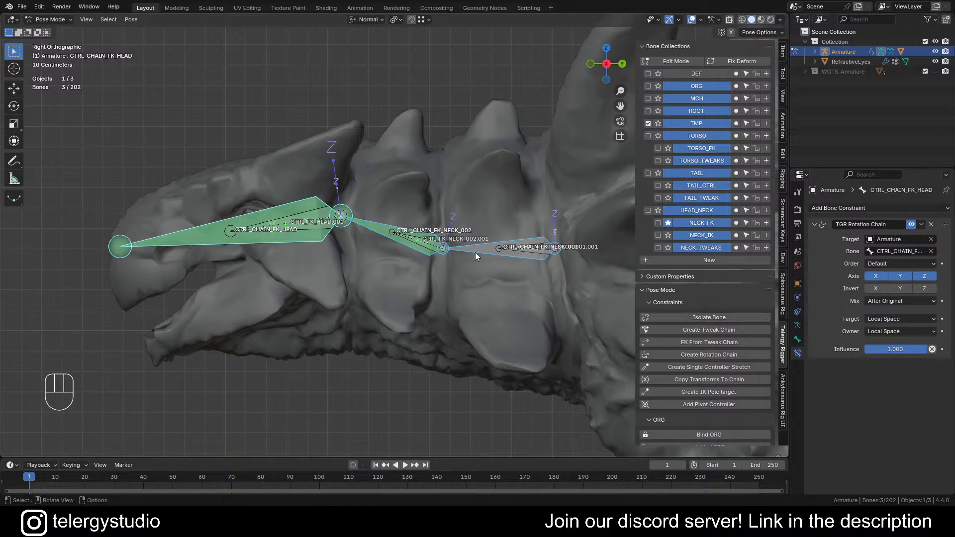
key(ctrl+f)
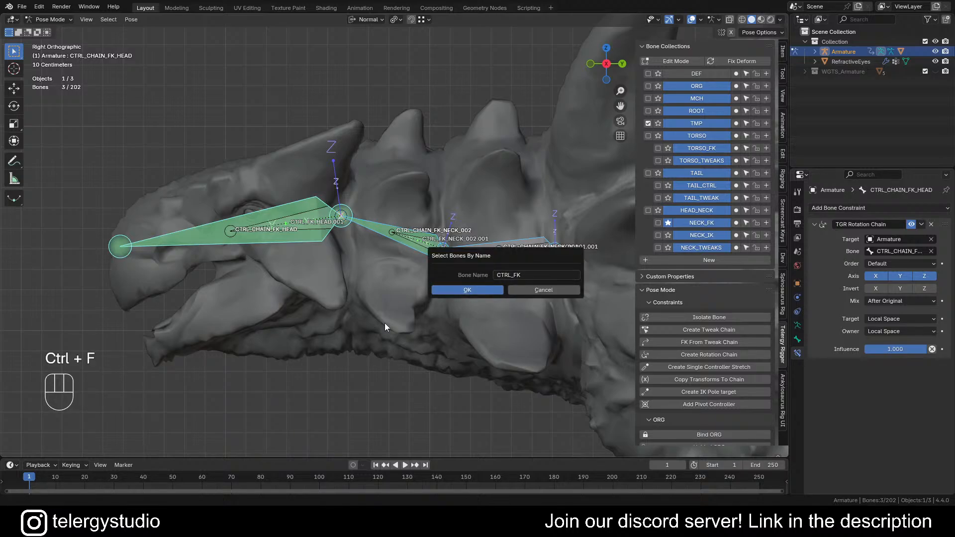
click(458, 293)
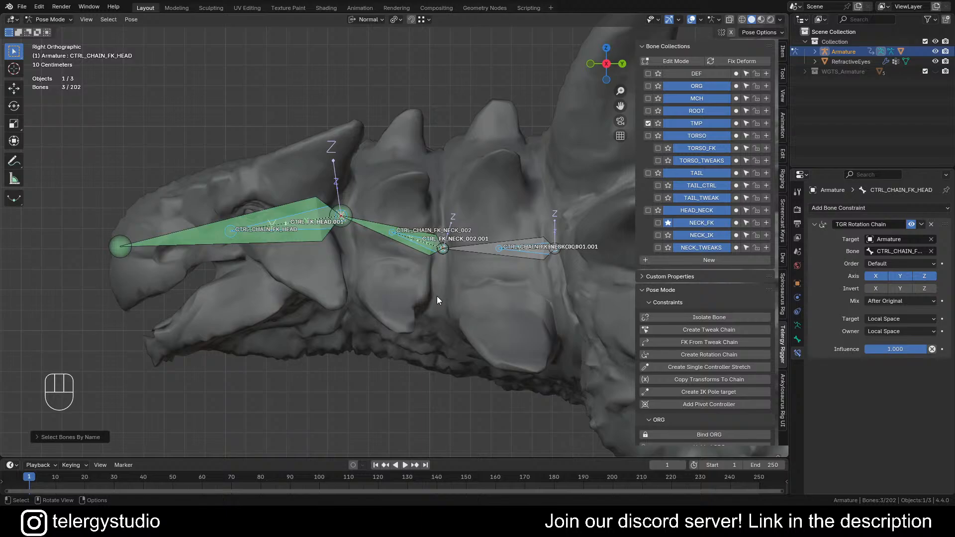
Batch rename the three selected bones, removing ".001" from their names
key(ctrl+F2)
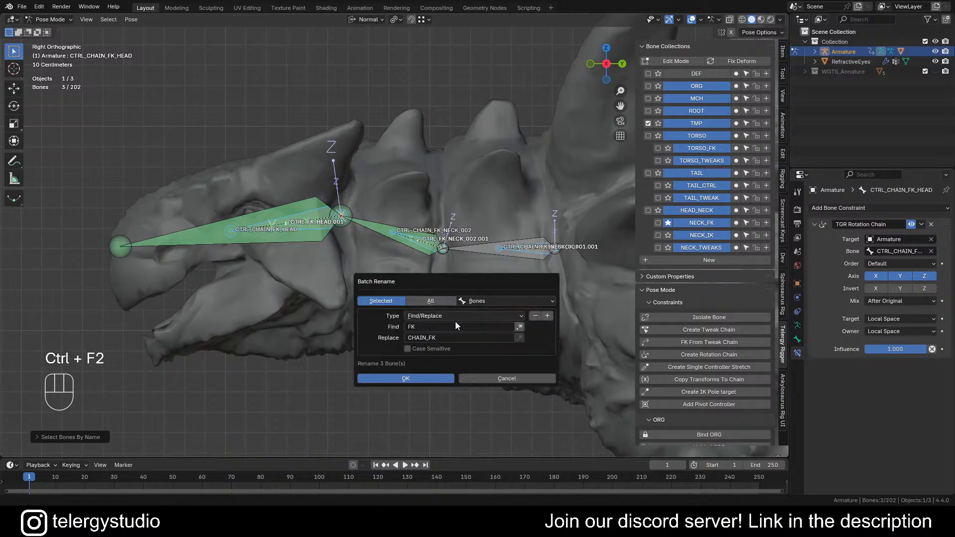
text(.001)
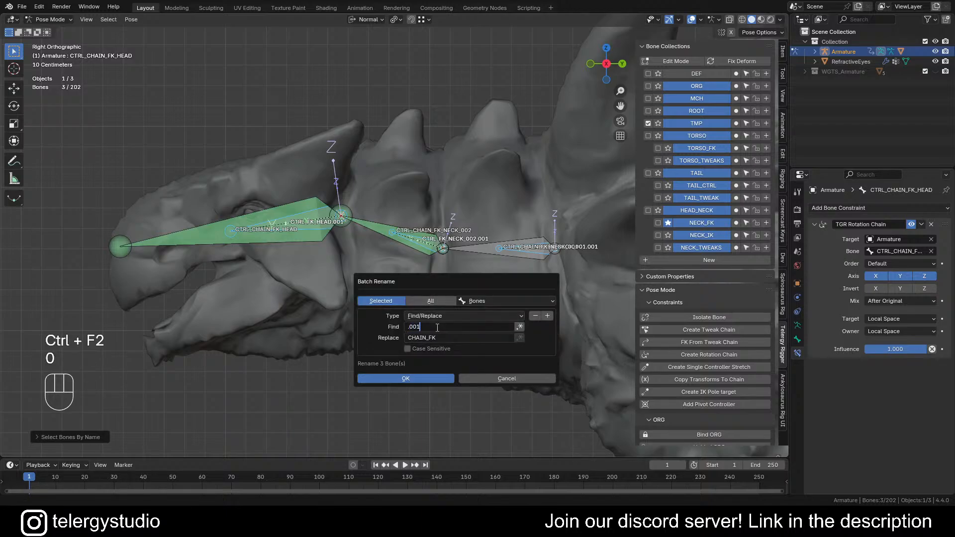
key(Return)
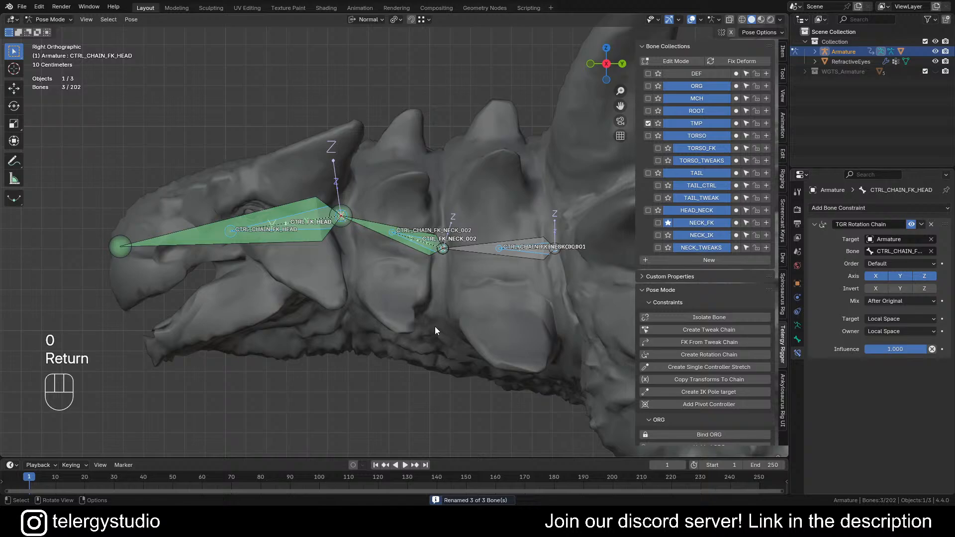
Test-rotate CTRL_CHAIN_FK_NECK_001 and CTRL_FK_NECK_001 to compare how the neck and head respond, without keeping the rotations
scroll(419, 289, down, 1)
shift+middle_drag(452, 286, 419, 282)
click(443, 249)
key(r)
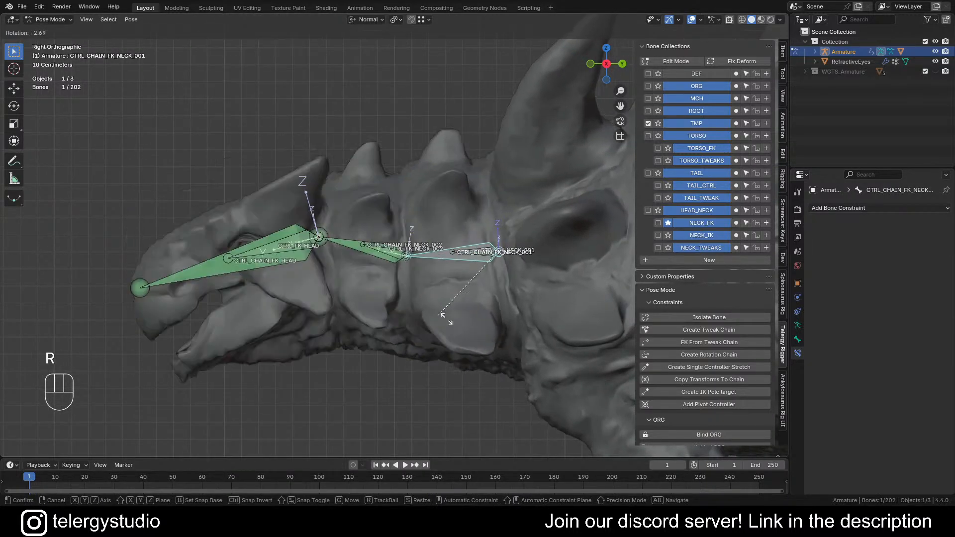
right_click(472, 262)
click(468, 252)
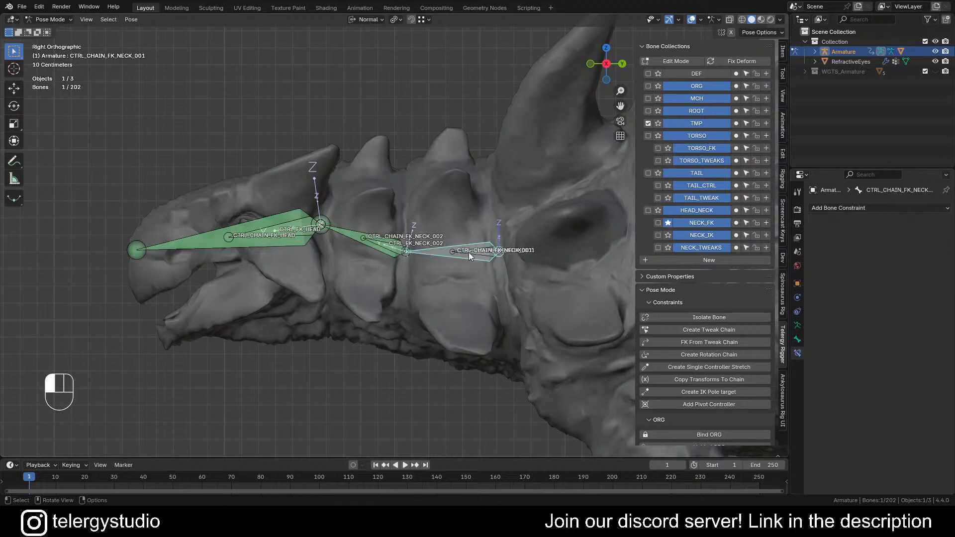
key(r)
right_click(427, 284)
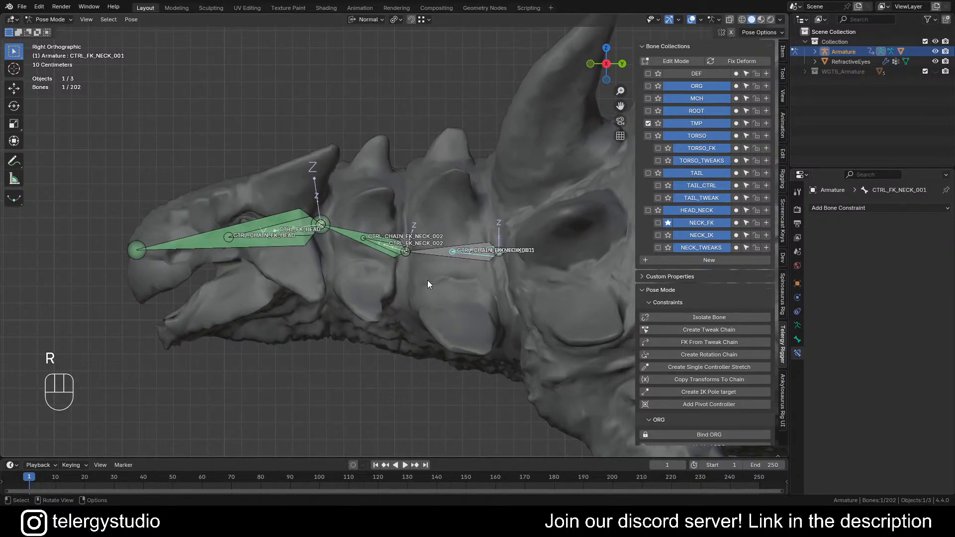
Test-rotate CTRL_FK_NECK_002 and CTRL_FK_HEAD to check the rest of the FK chain, without keeping the rotations
alt+click(393, 248)
click(380, 256)
key(r)
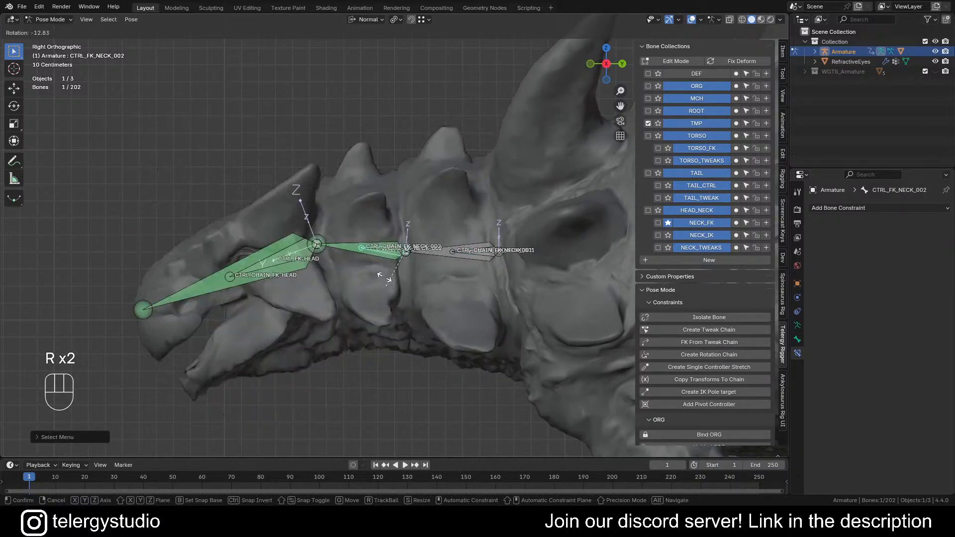
click(293, 236)
alt+click(291, 233)
alt+click(286, 234)
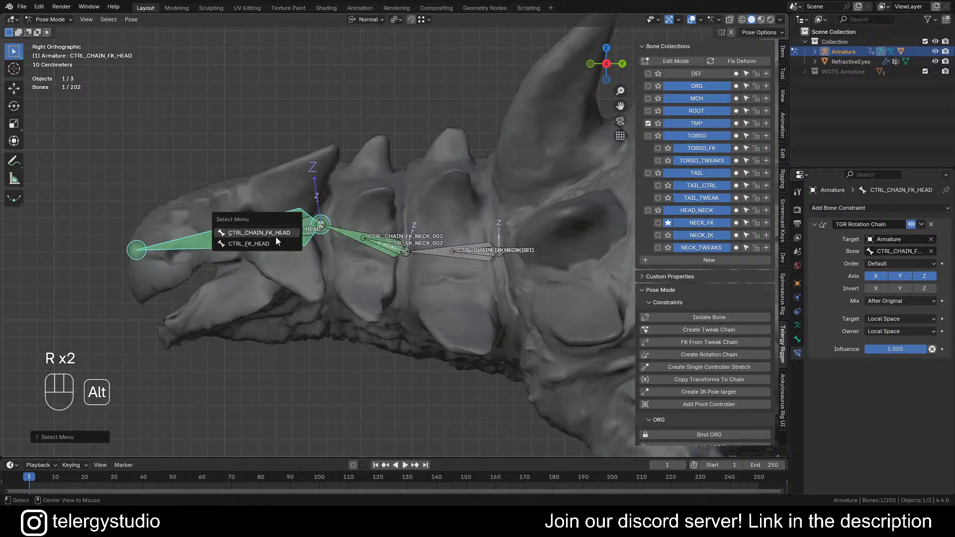
click(238, 244)
key(r)
click(236, 216)
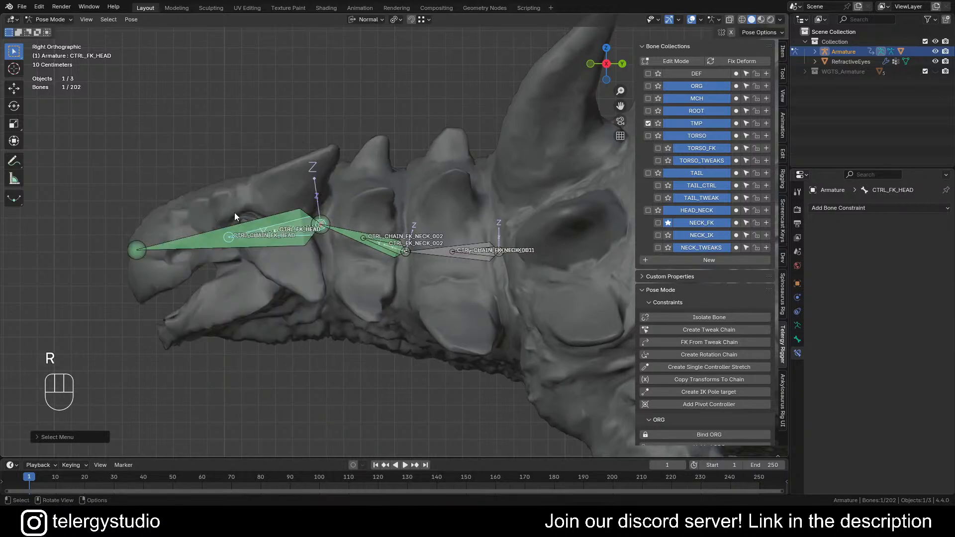
key(ctrl+z)
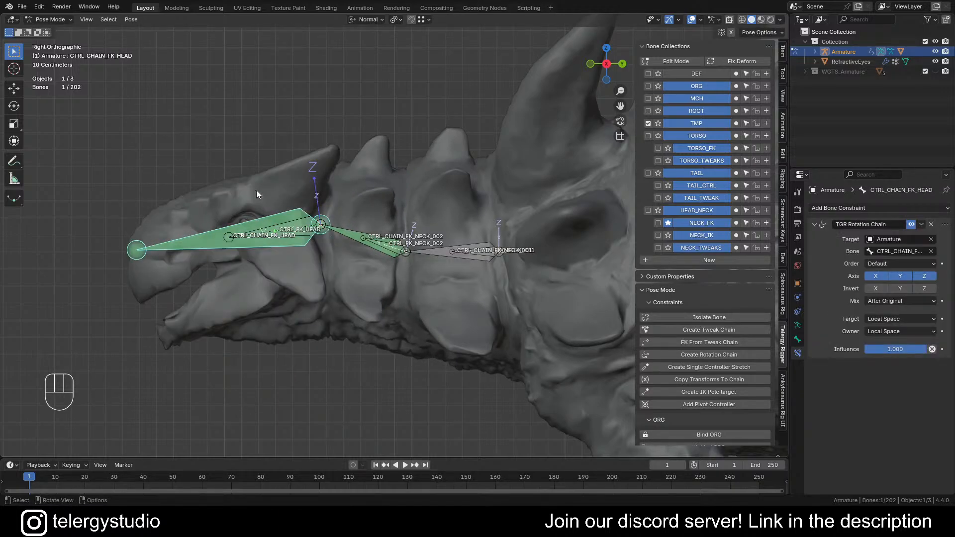
Save the rig file
scroll(255, 190, down, 2)
shift+middle_drag(368, 246, 339, 246)
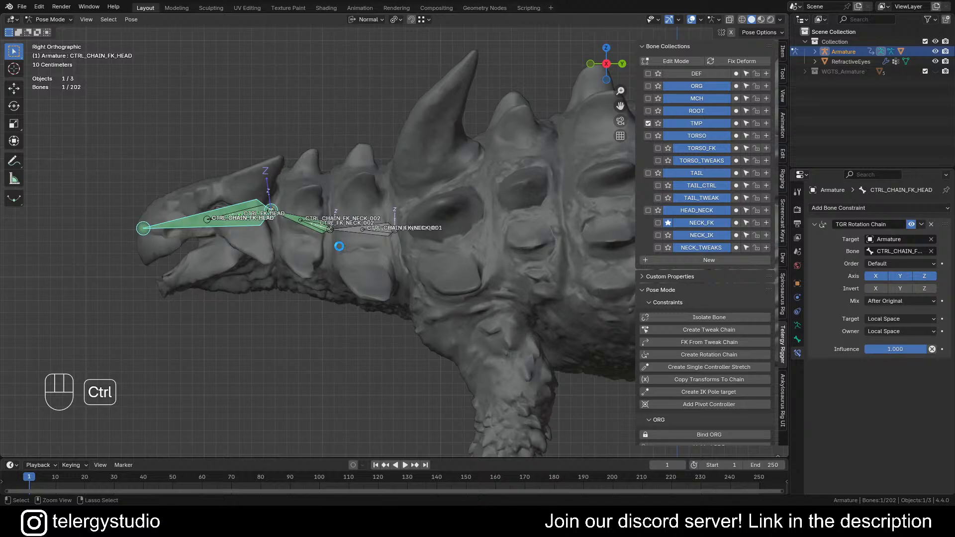
key(ctrl+s)
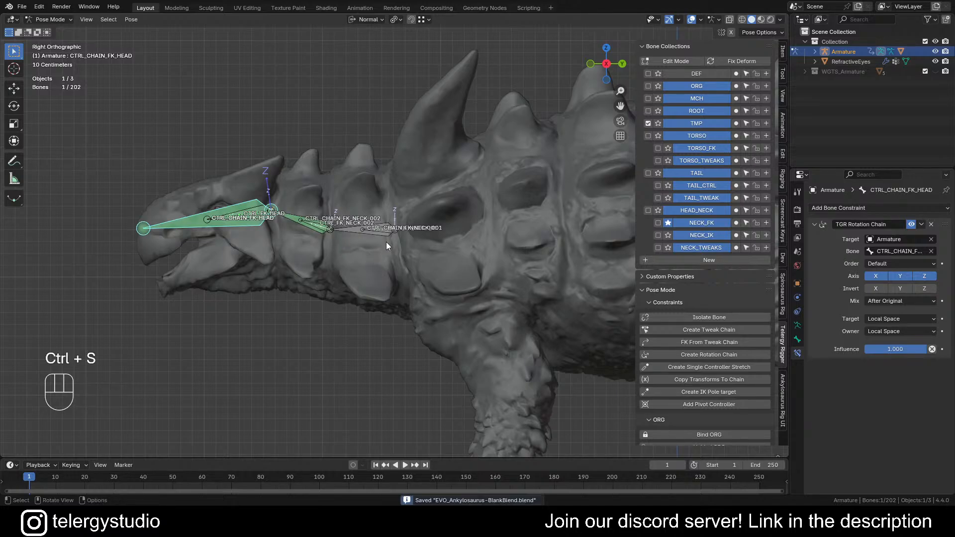
End the isolated display of NECK_FK, reveal all hidden bones with nothing selected, and hide the MCH collection
shift+middle_drag(398, 239, 419, 237)
scroll(358, 212, up, 2)
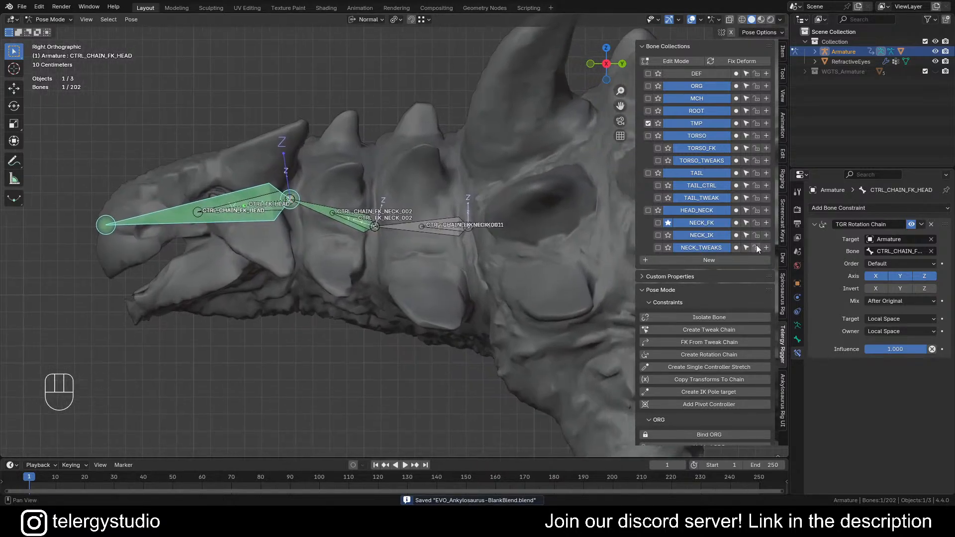
click(670, 221)
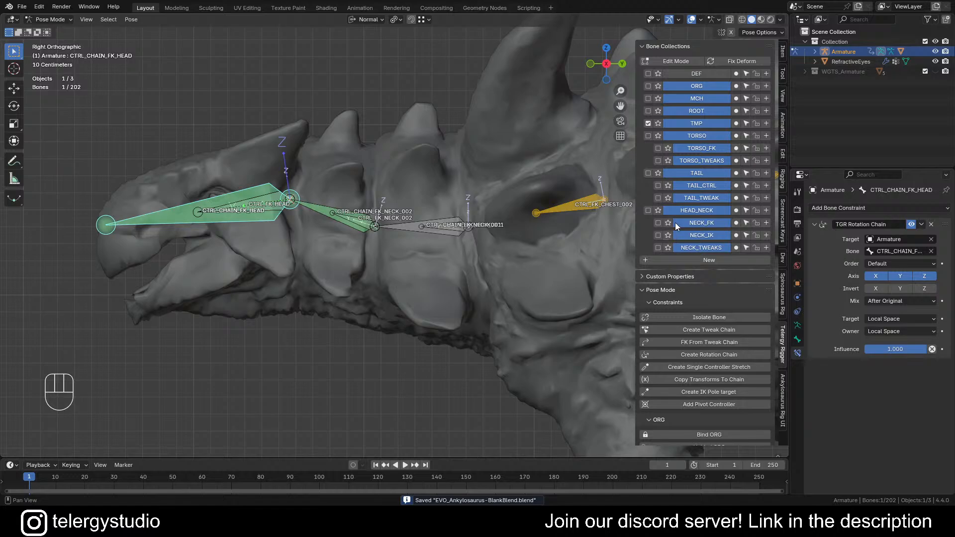
scroll(396, 222, down, 3)
key(alt+h)
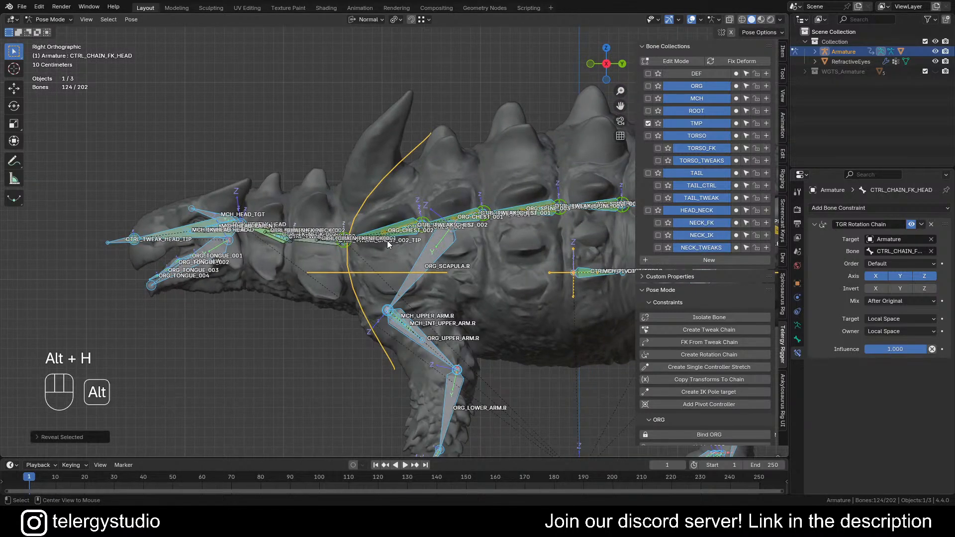
key(alt+a)
click(698, 99)
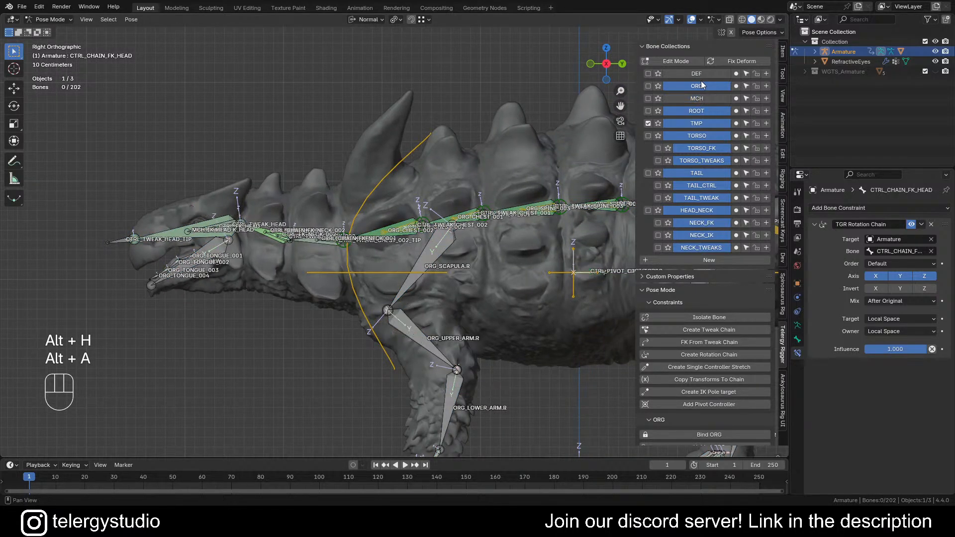
Examine the ORG_JAW and ORG_TONGUE bones in the lower part of the head
shift+middle_drag(379, 170, 498, 214)
scroll(329, 218, up, 6)
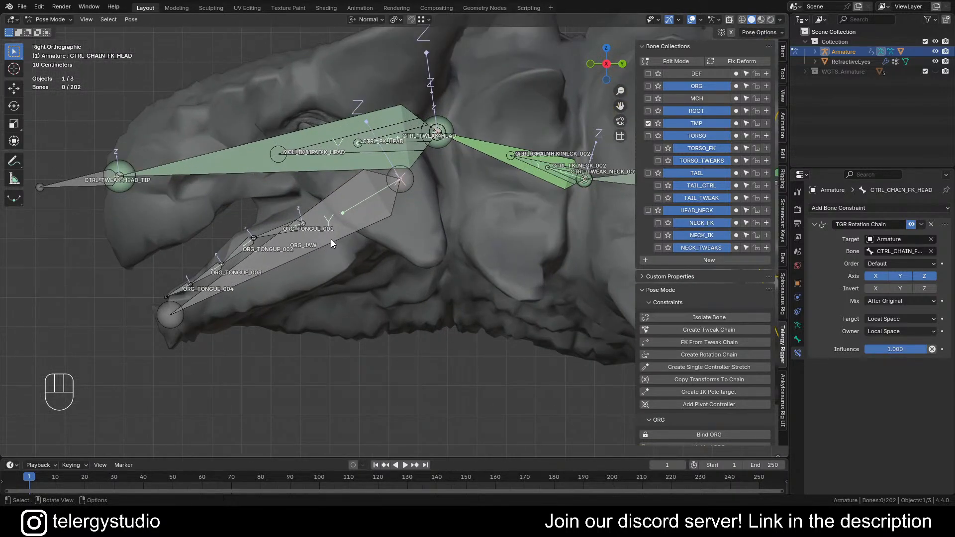
click(330, 218)
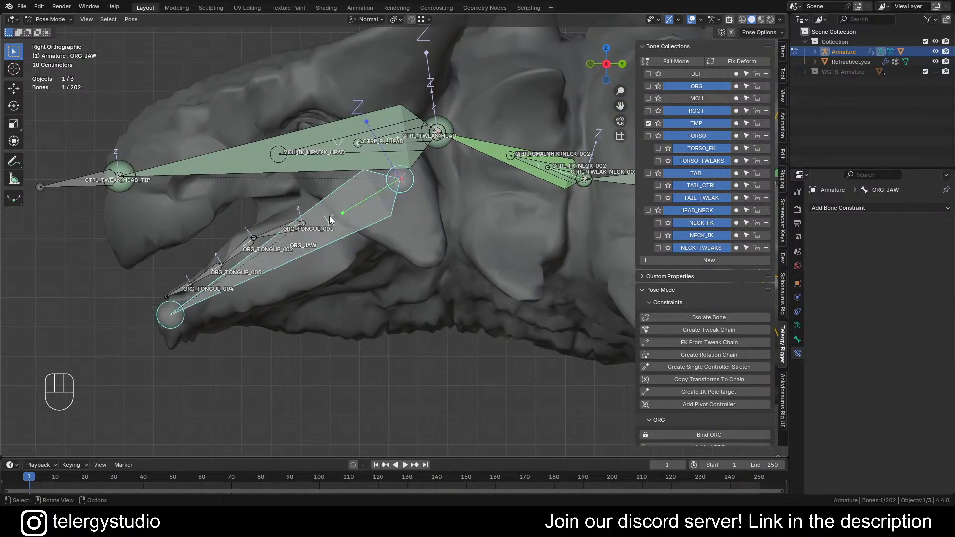
shift+middle_drag(329, 217, 384, 222)
scroll(372, 218, up, 2)
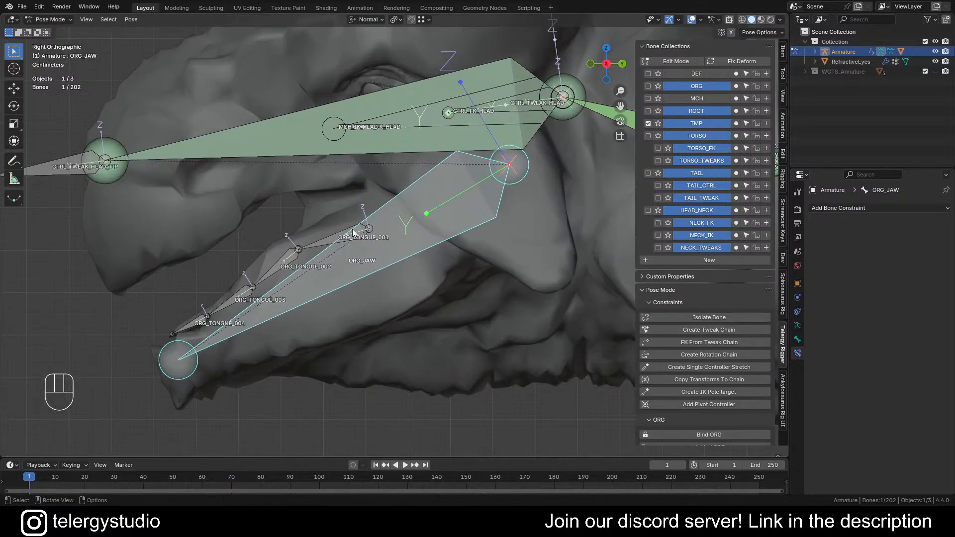
click(422, 316)
scroll(380, 233, down, 2)
scroll(406, 230, down, 2)
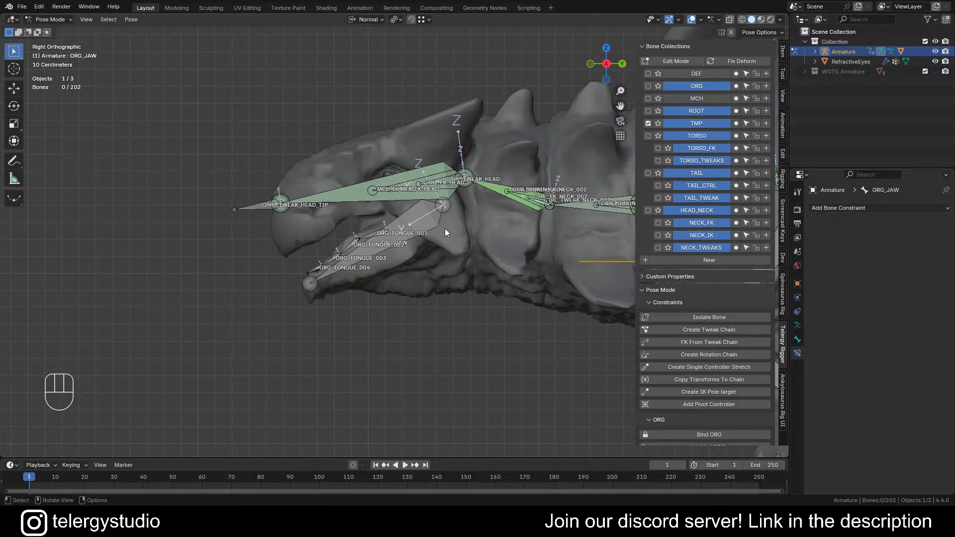
Test-move CTRL_TWEAK_HEAD_TIP without keeping the change, and save the file
click(254, 208)
key(g)
right_click(350, 223)
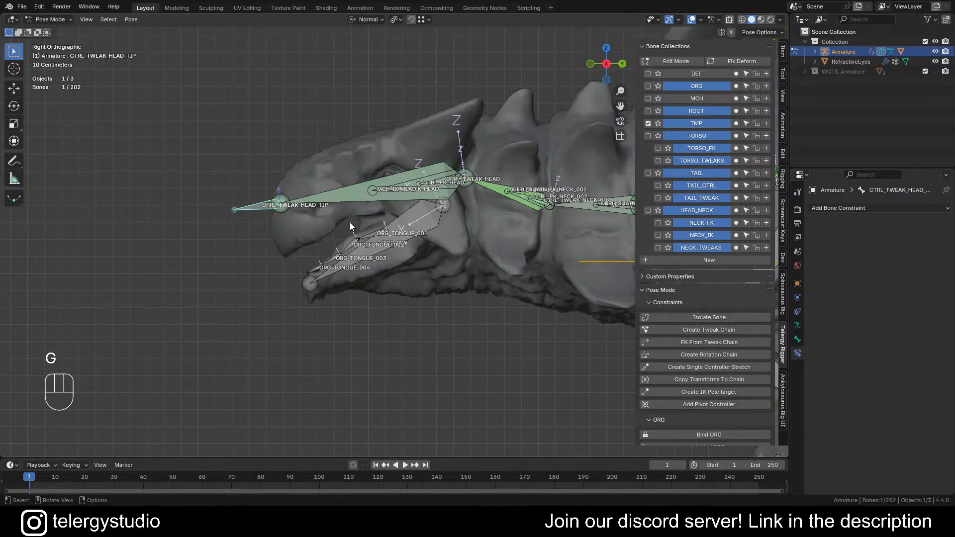
key(ctrl+s)
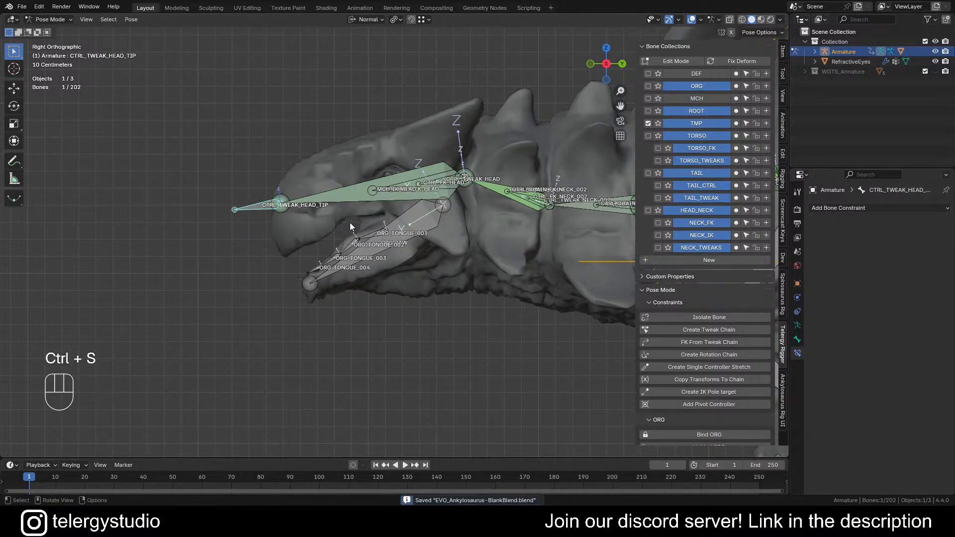
Select the left front leg's ORG_UPPER_ARM.L, ORG_LOWER_ARM.L and ORG_HAND.L bones
scroll(350, 222, down, 2)
shift+middle_drag(351, 223, 276, 217)
scroll(338, 209, down, 4)
shift+middle_drag(338, 210, 402, 254)
scroll(354, 271, up, 5)
scroll(354, 275, up, 1)
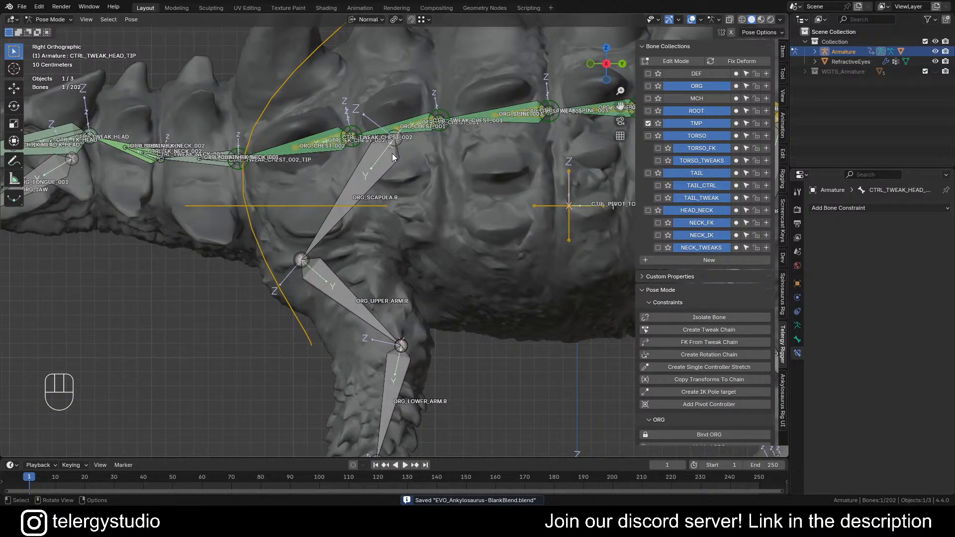
shift+middle_drag(383, 323, 366, 181)
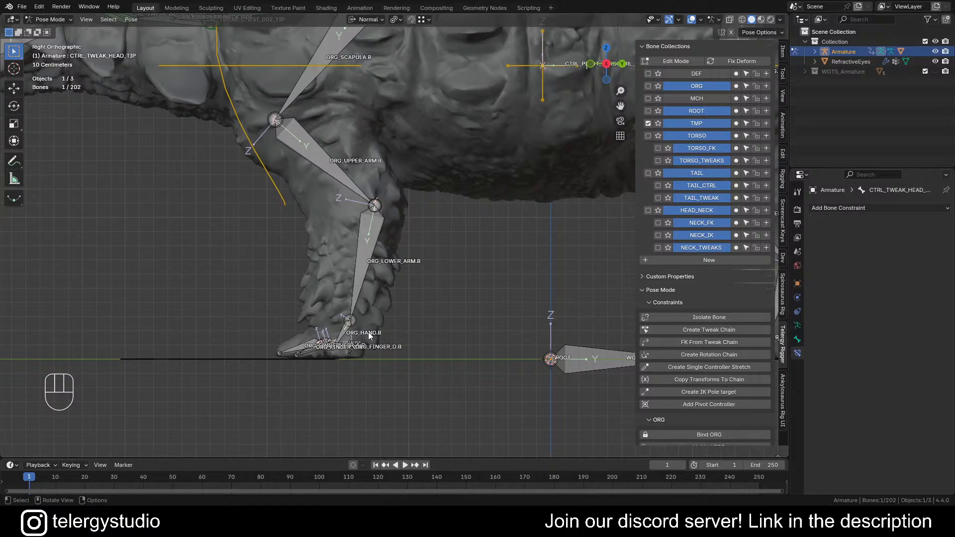
shift+middle_drag(369, 287, 365, 325)
click(297, 195)
mouse_move(399, 238)
middle_down()
mouse_move(355, 264)
mouse_move(344, 305)
mouse_move(418, 236)
middle_up()
shift+click(355, 264)
scroll(350, 334, up, 2)
scroll(412, 288, up, 3)
shift+click(412, 288)
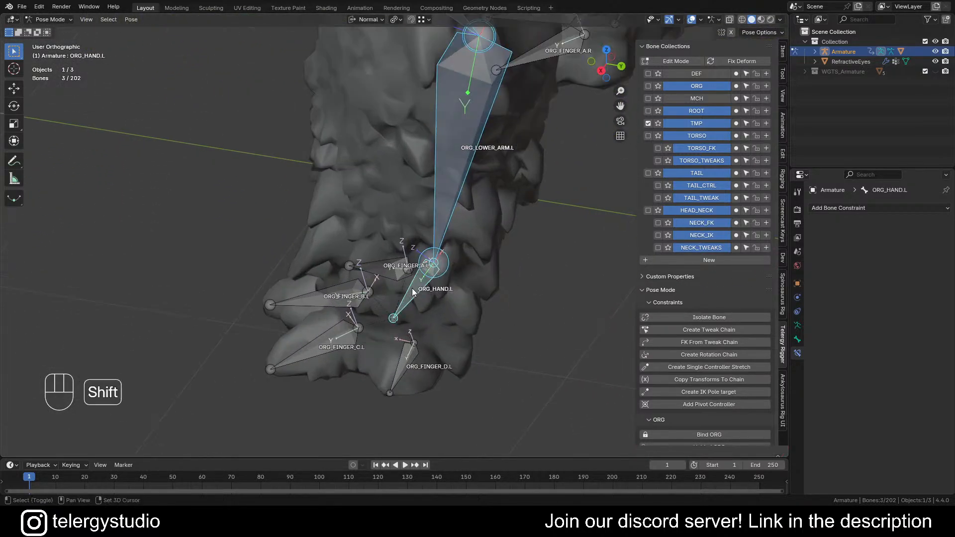
Add the four left finger bones, ORG_FINGER_A.L through ORG_FINGER_D.L, to the selected arm bones
middle_drag(412, 288, 318, 253)
shift+click(299, 241)
shift+click(312, 288)
shift+click(357, 333)
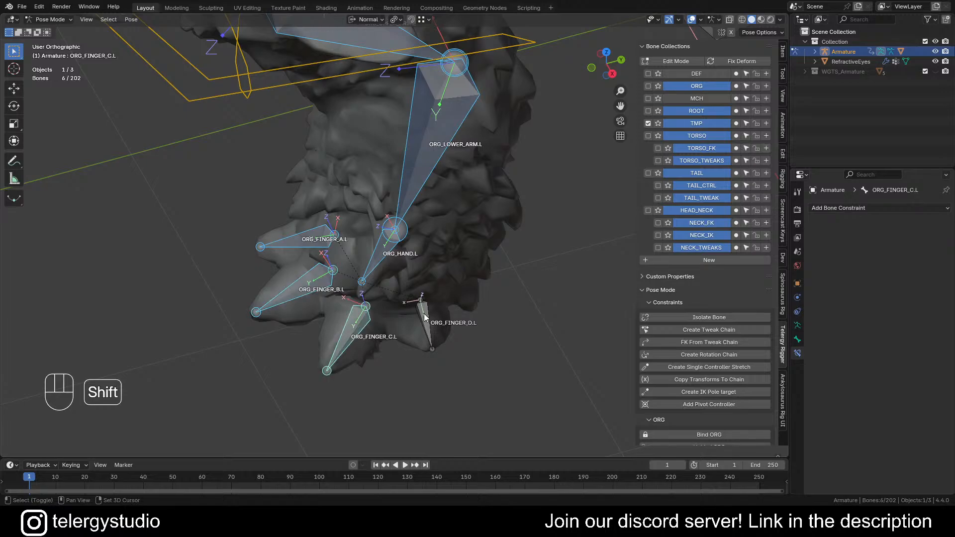
shift+click(425, 317)
Create switch chains from the selected left arm bones in Edit Mode, with a separation of 1, 0, 0
middle_drag(425, 318, 517, 202)
key(Tab)
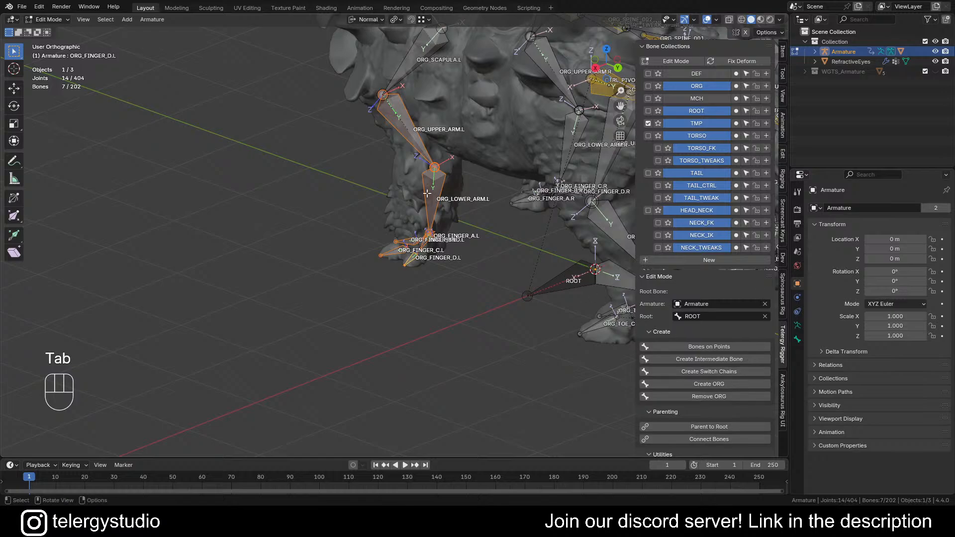
shift+middle_drag(448, 195, 457, 197)
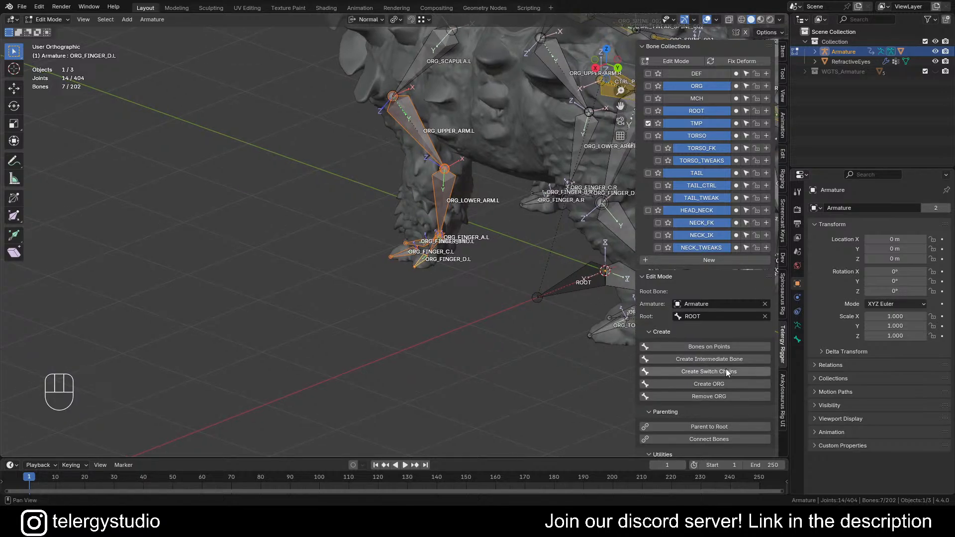
click(702, 372)
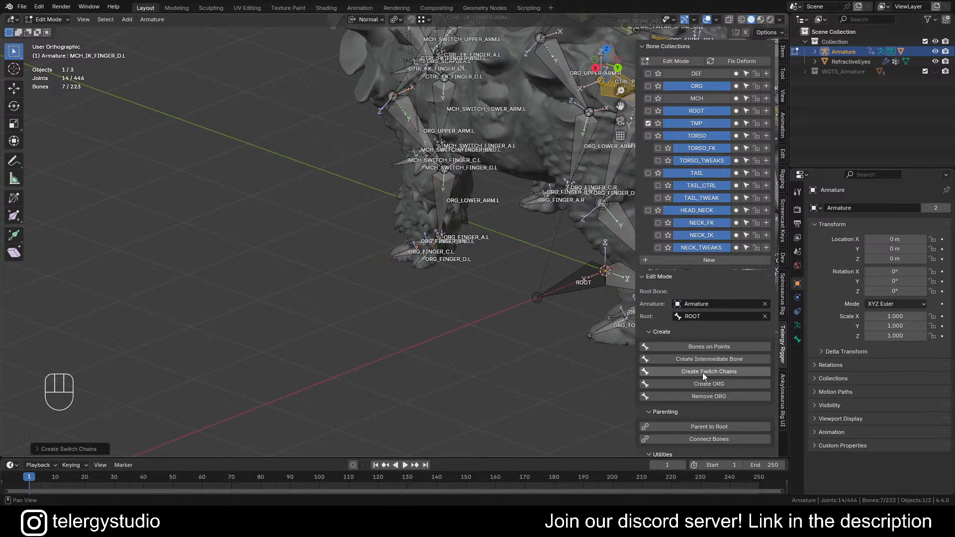
click(127, 426)
text(1)
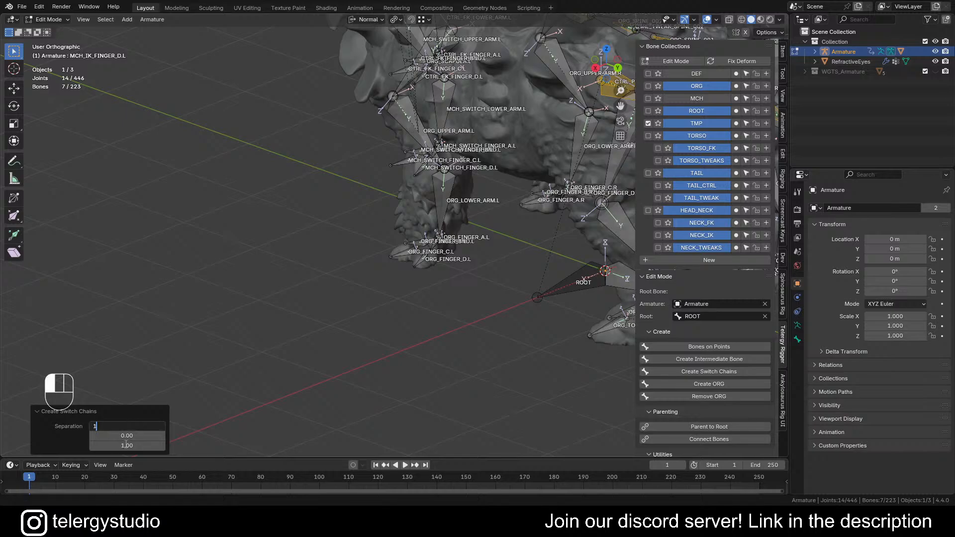
key(Return)
click(123, 446)
text(0)
key(Return)
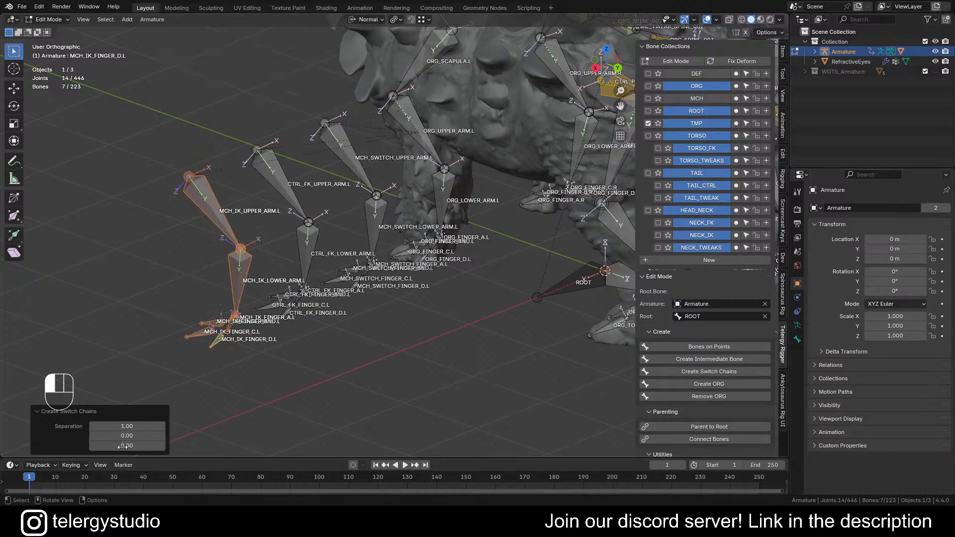
Examine the new MCH_SWITCH, CTRL_FK and MCH_IK arm chains down to the hand and finger bones
middle_drag(170, 227, 348, 213)
shift+middle_drag(290, 193, 633, 178)
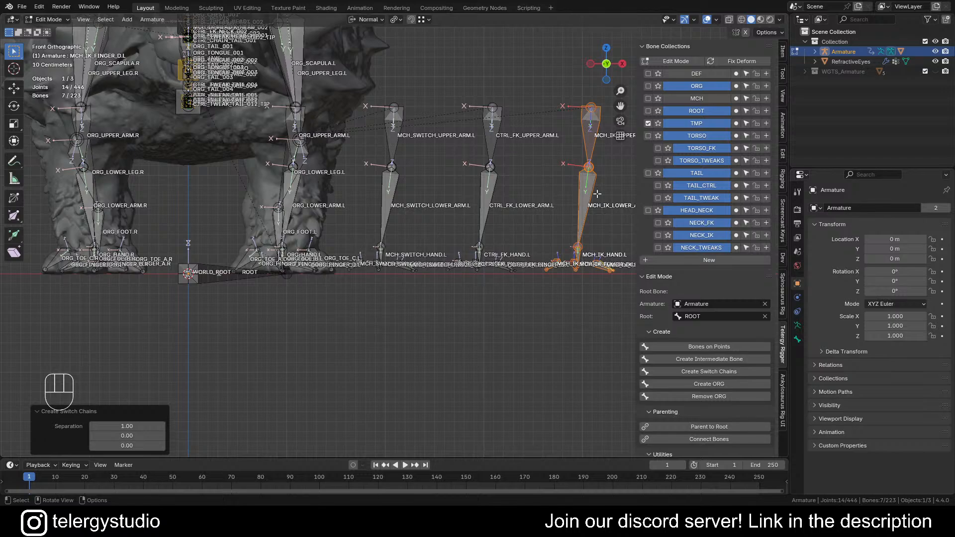
shift+middle_drag(460, 180, 374, 173)
mouse_move(450, 197)
middle_down()
mouse_move(444, 203)
mouse_move(460, 201)
middle_up()
scroll(498, 175, up, 2)
shift+middle_drag(501, 241, 486, 226)
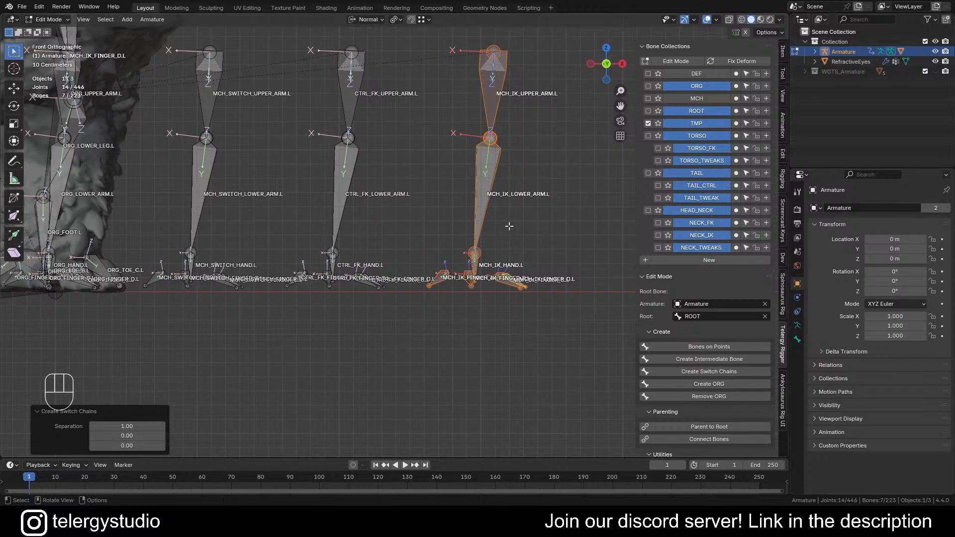
shift+middle_drag(360, 58, 396, 99)
middle_drag(396, 99, 399, 121)
scroll(524, 237, up, 3)
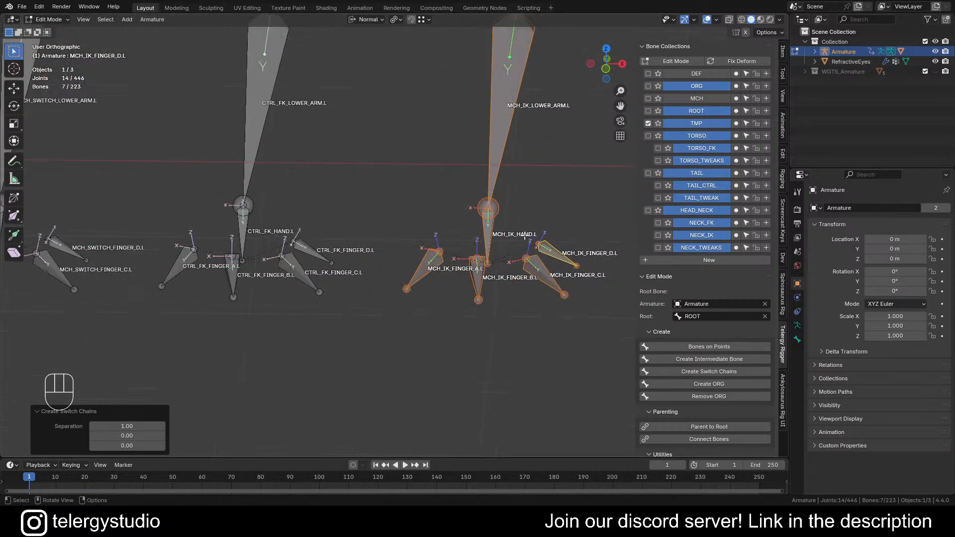
Select MCH_IK_HAND.L in the left front leg's IK chain and duplicate it in place
shift+middle_drag(472, 221, 380, 277)
click(468, 307)
scroll(468, 306, down, 2)
scroll(476, 312, down, 4)
shift+middle_drag(542, 313, 396, 272)
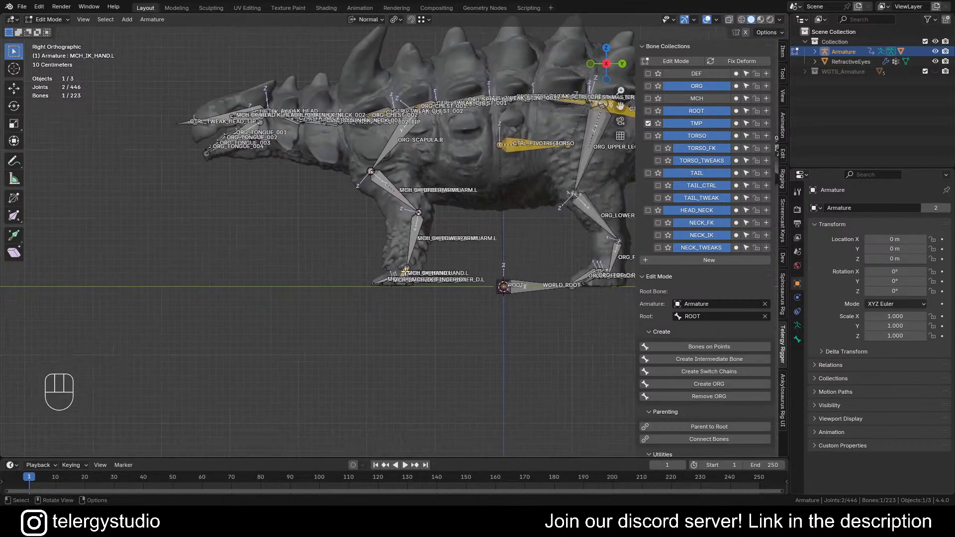
scroll(405, 276, up, 7)
scroll(410, 280, up, 3)
shift+middle_drag(448, 363, 478, 261)
key(shift+d)
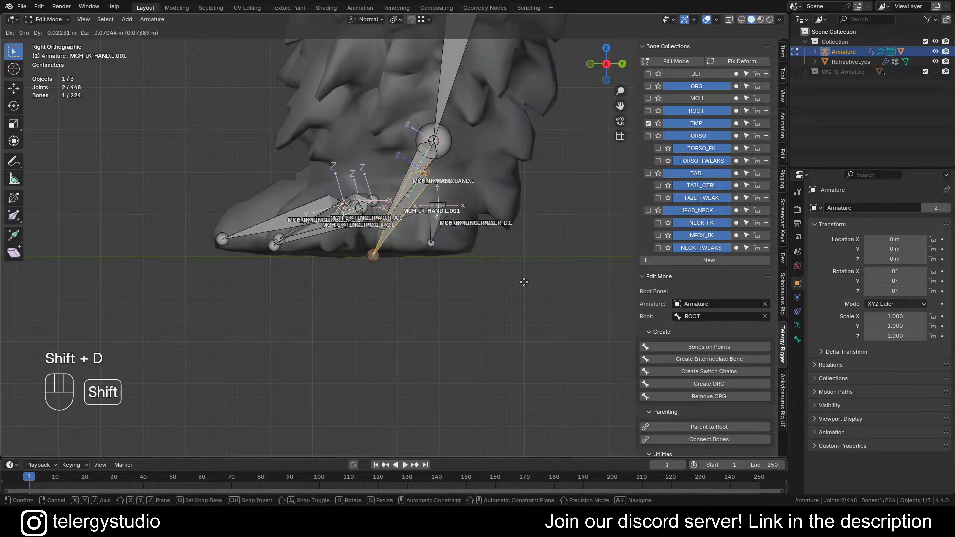
right_click(526, 242)
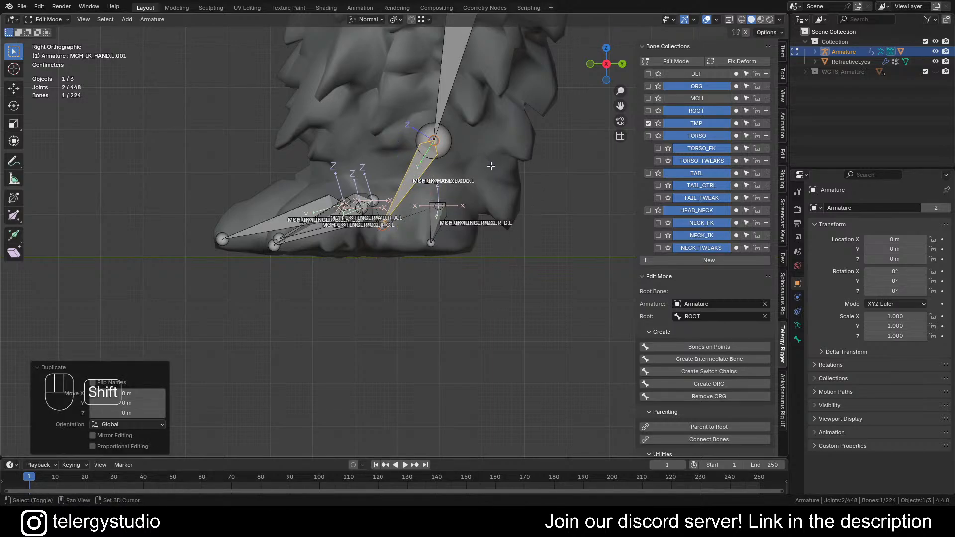
Duplicate the hand bone again down to the ground line and lay the copy horizontally along the Y axis
key(shift+d)
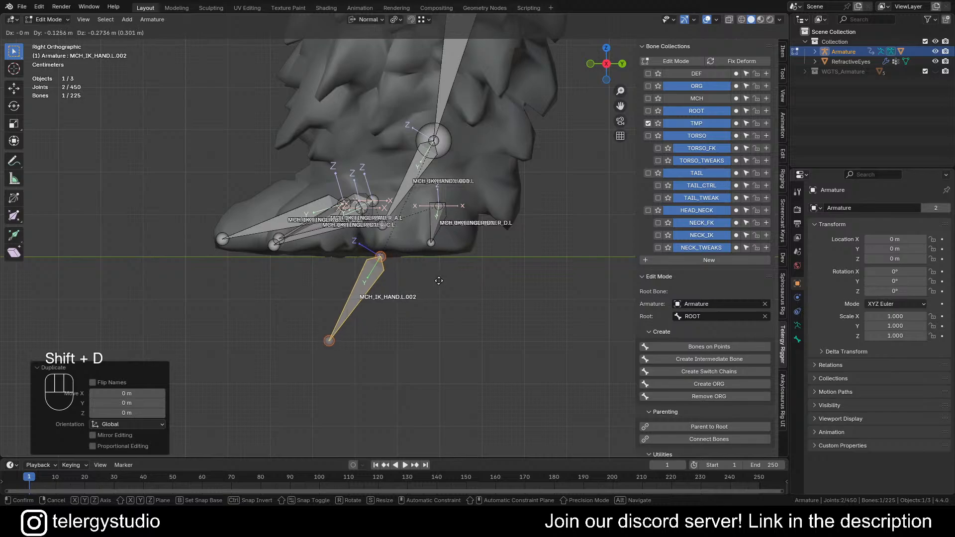
click(438, 281)
key(d)
click(497, 317)
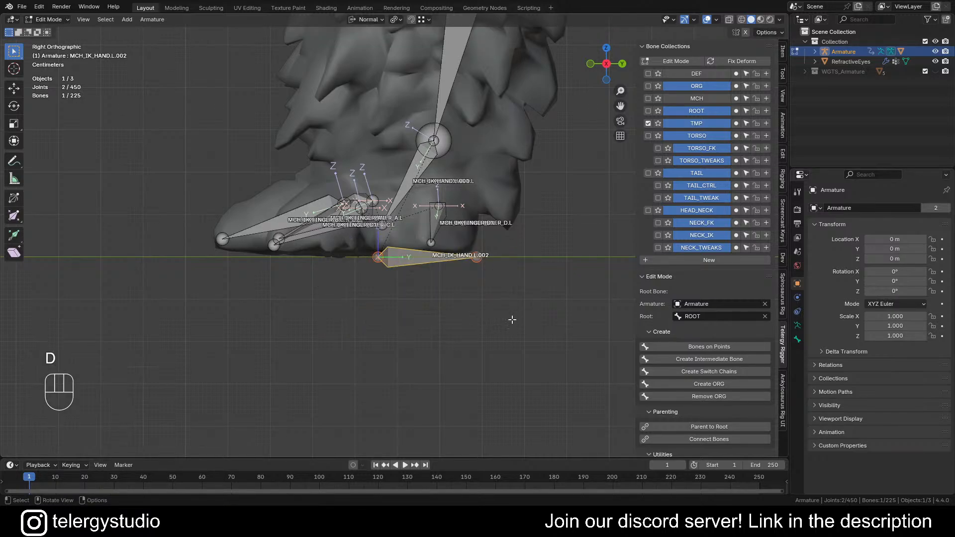
Scale the horizontal hand bone on the ground line uniformly by about 1.66
scroll(477, 289, down, 2)
shift+middle_drag(476, 290, 450, 318)
key(s)
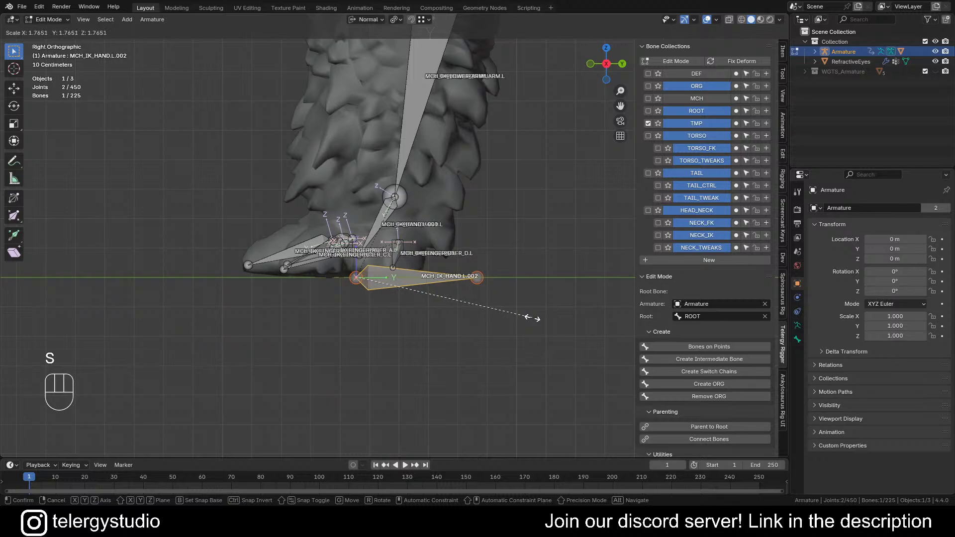
click(522, 319)
shift+middle_drag(437, 274, 391, 310)
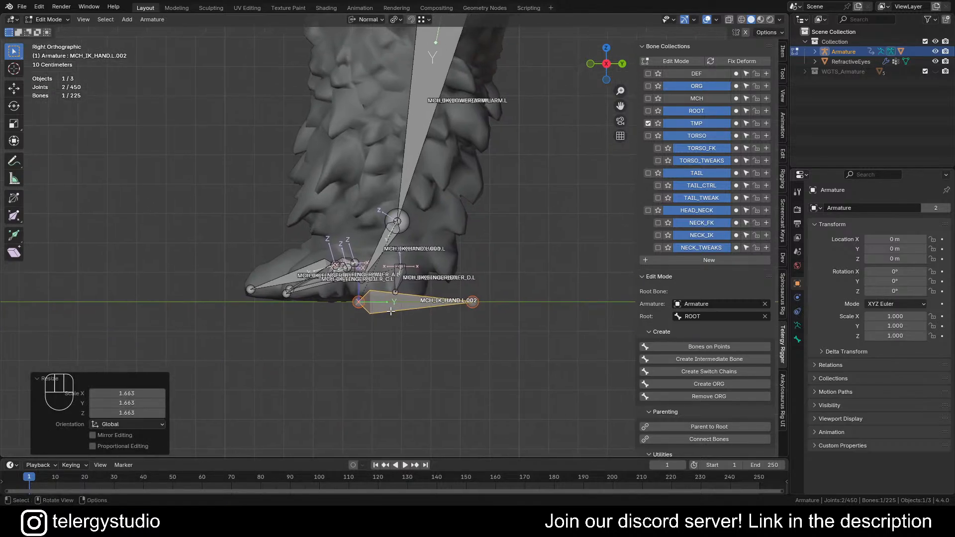
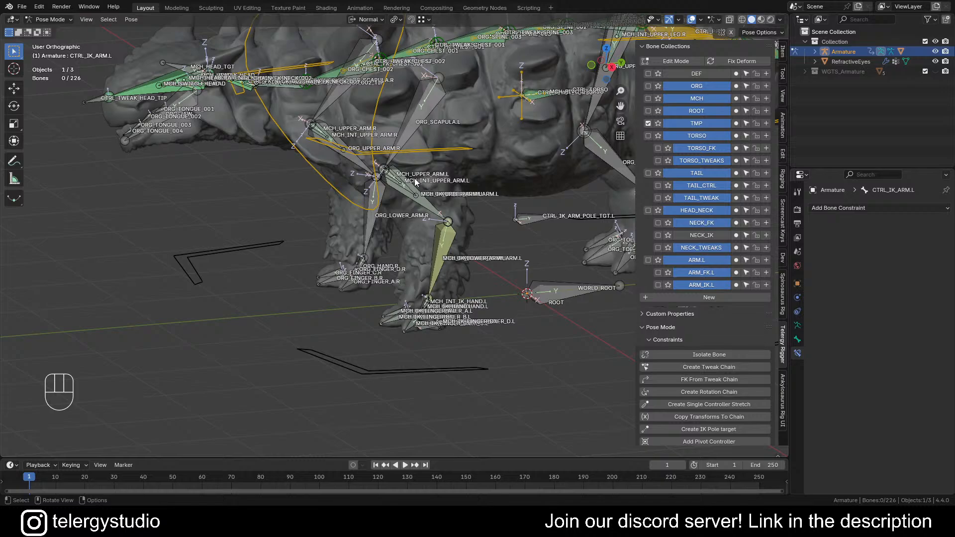
Symmetrize the left front leg's upper arm, lower arm, hand, finger and CTRL_IK_ARM.L bones to the opposite side in Edit Mode
scroll(413, 178, up, 1)
scroll(410, 186, up, 2)
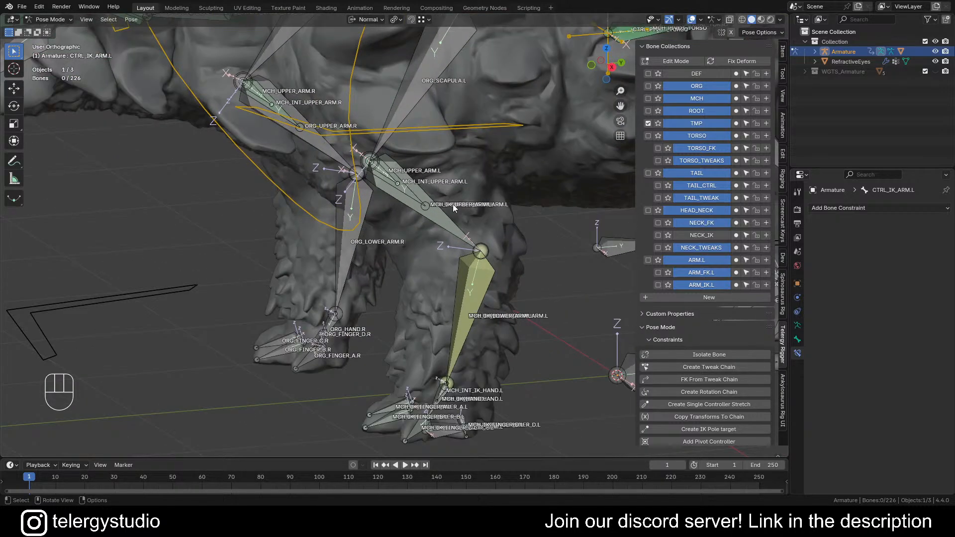
scroll(449, 249, up, 2)
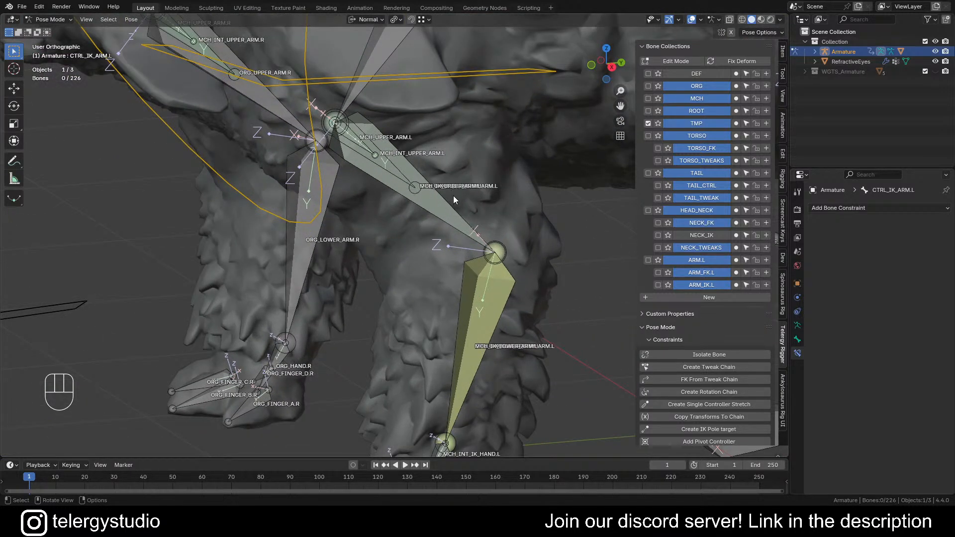
click(453, 199)
shift+click(481, 312)
scroll(481, 312, down, 2)
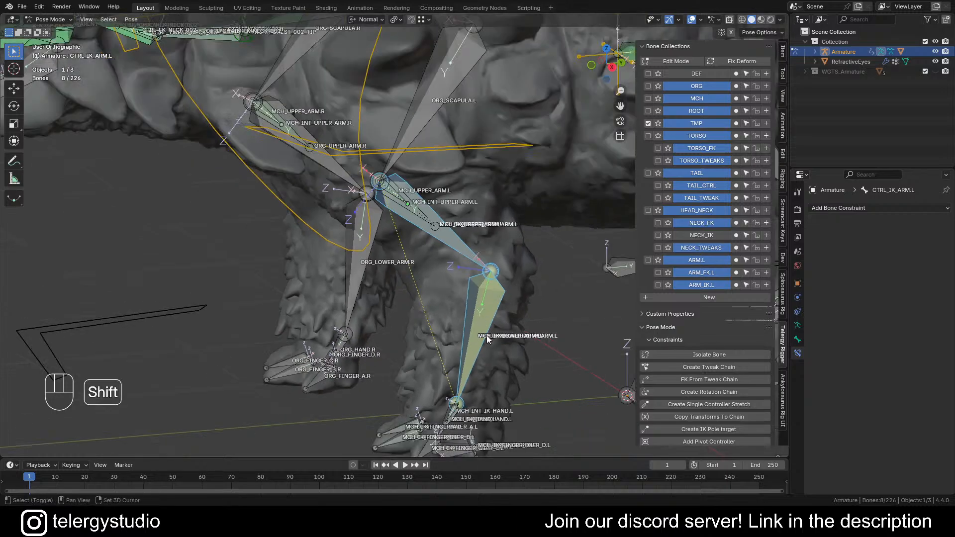
shift+middle_drag(437, 382, 467, 279)
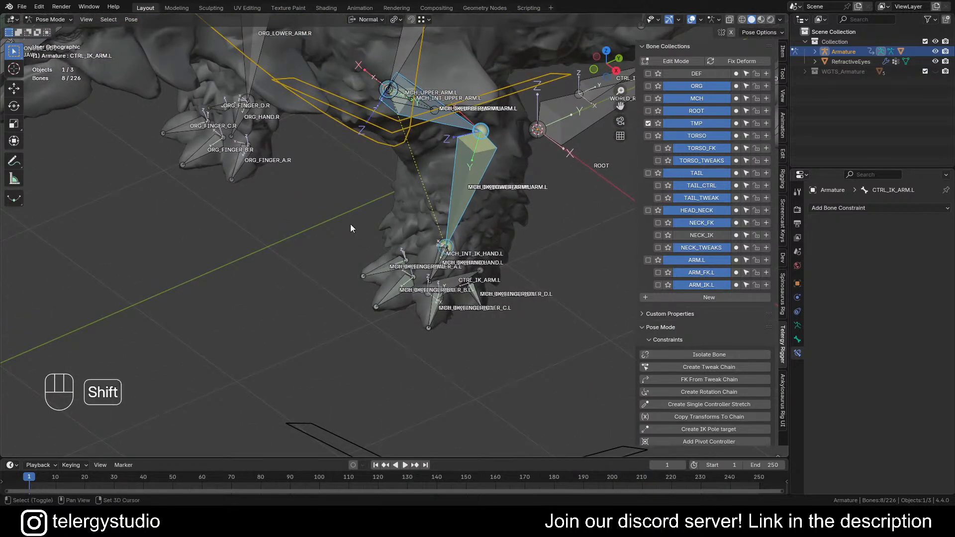
shift+drag(349, 218, 517, 377)
scroll(468, 284, down, 3)
shift+middle_drag(467, 247, 406, 226)
key(Tab)
right_click(412, 244)
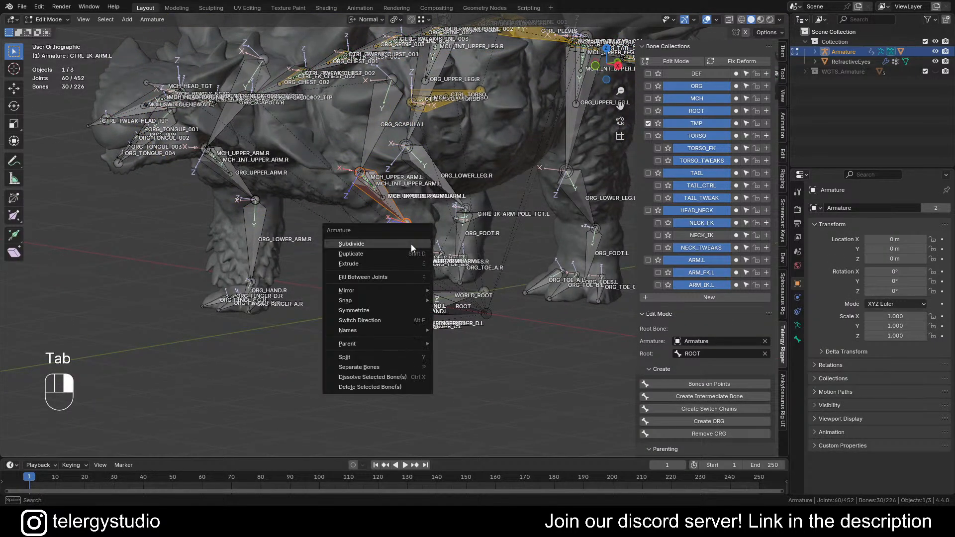
click(370, 311)
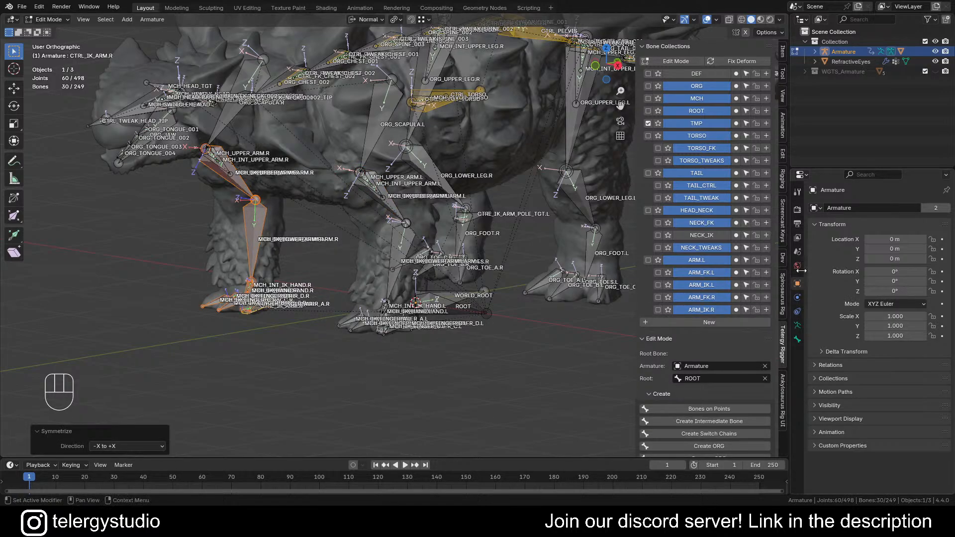
Examine the armature's bone collections and how the mirrored right arm collections are nested
scroll(727, 277, down, 3)
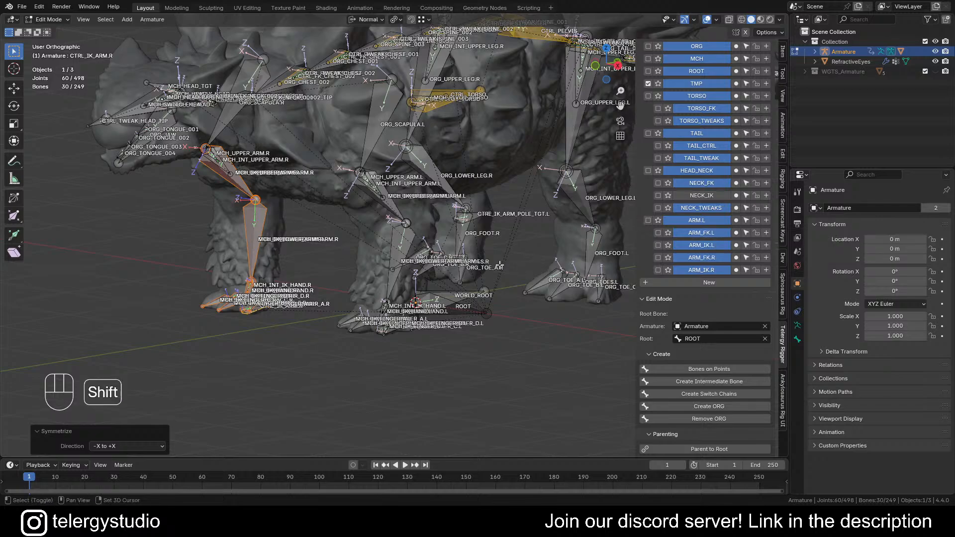
shift+middle_drag(499, 267, 469, 279)
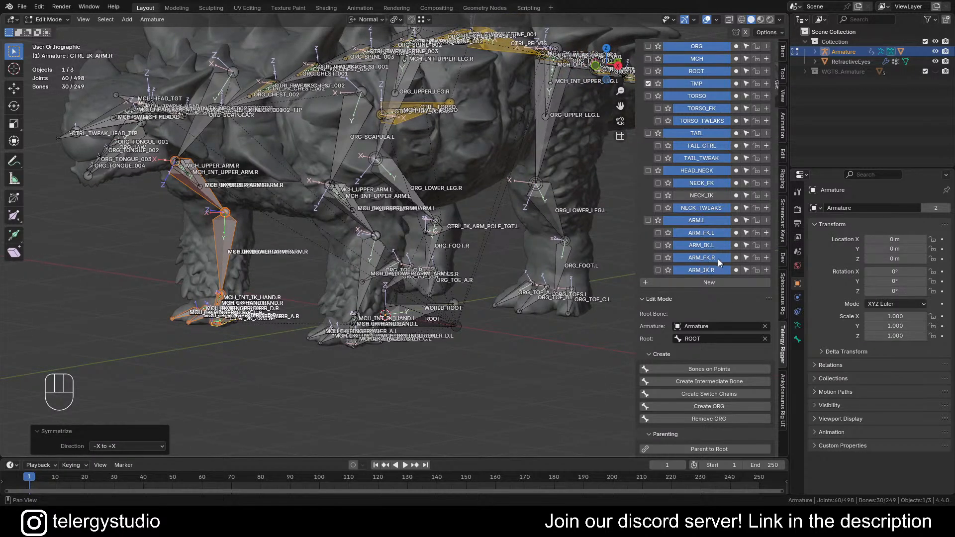
click(797, 326)
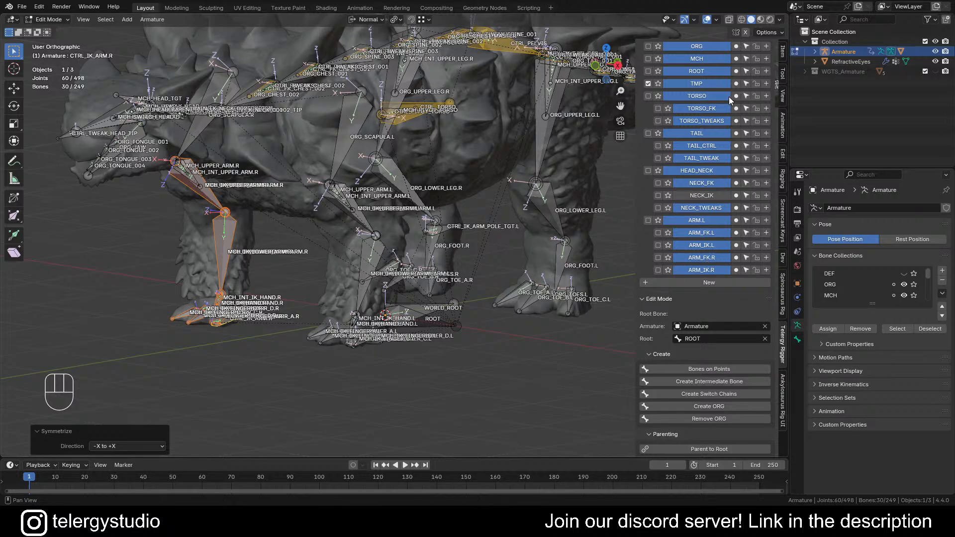
scroll(730, 99, up, 3)
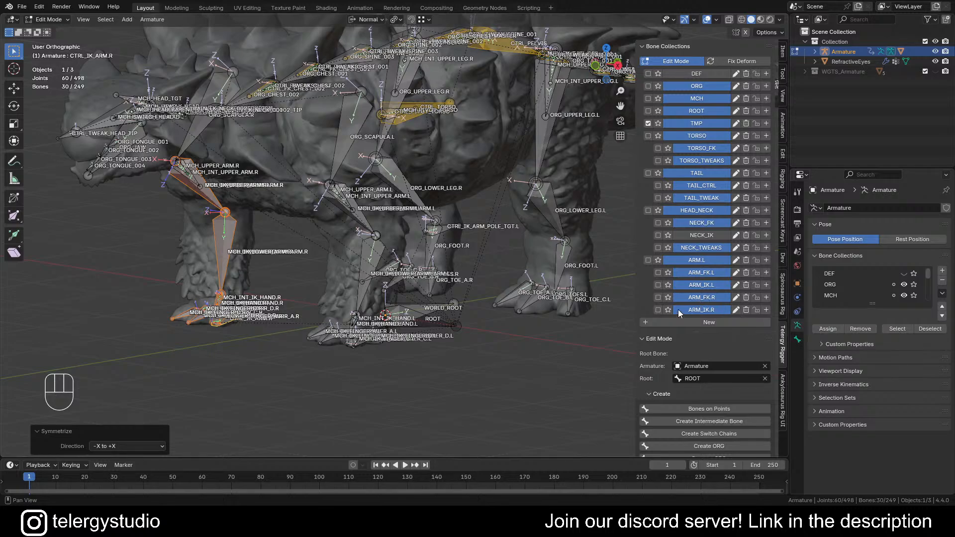
click(676, 61)
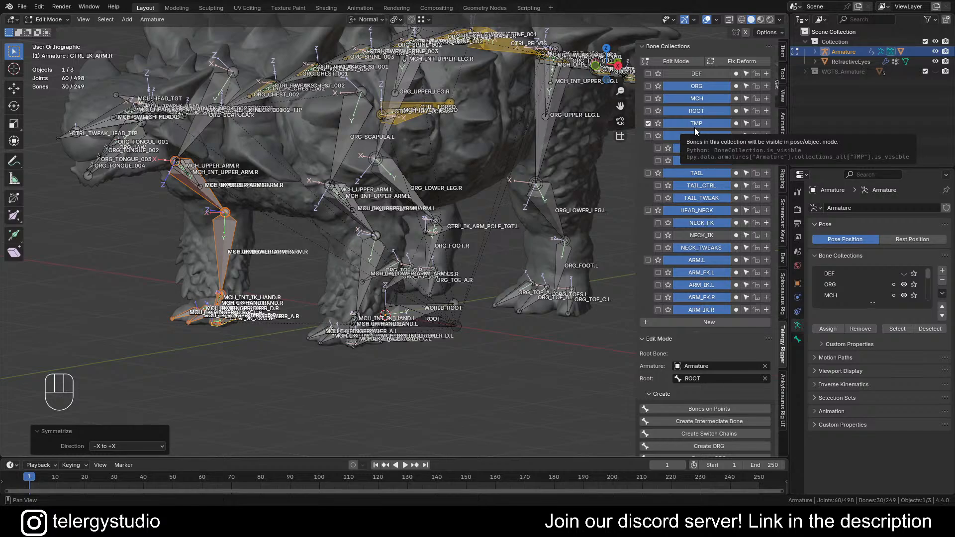
shift+middle_drag(474, 204, 467, 191)
scroll(876, 277, down, 5)
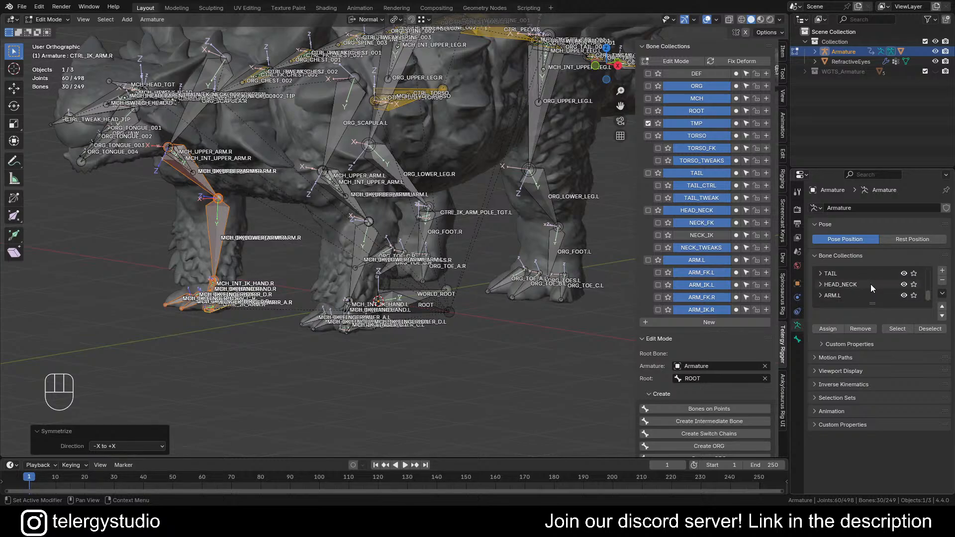
scroll(423, 131, down, 2)
shift+middle_drag(422, 130, 429, 189)
middle_drag(428, 189, 391, 186)
shift+middle_drag(493, 192, 436, 175)
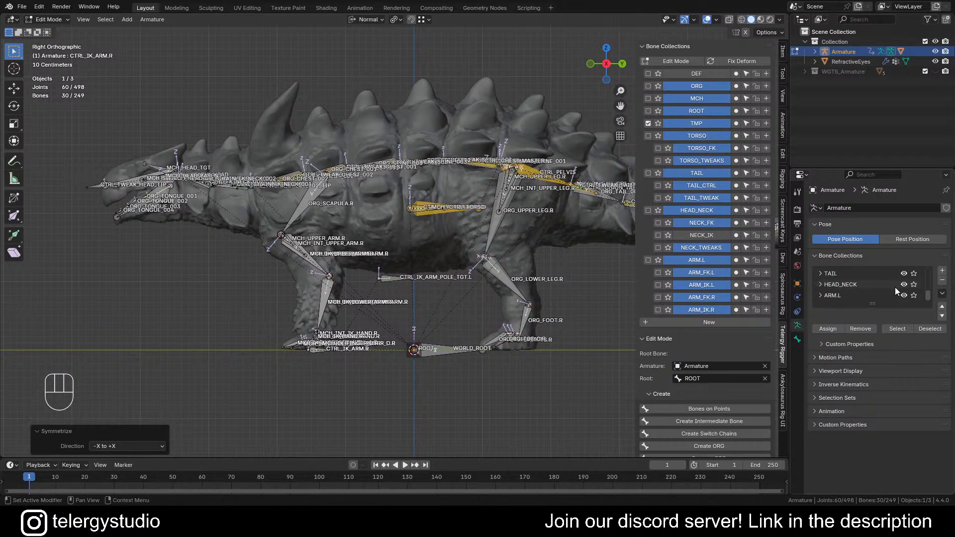
Create a new top-level bone collection named ARM.R
click(942, 270)
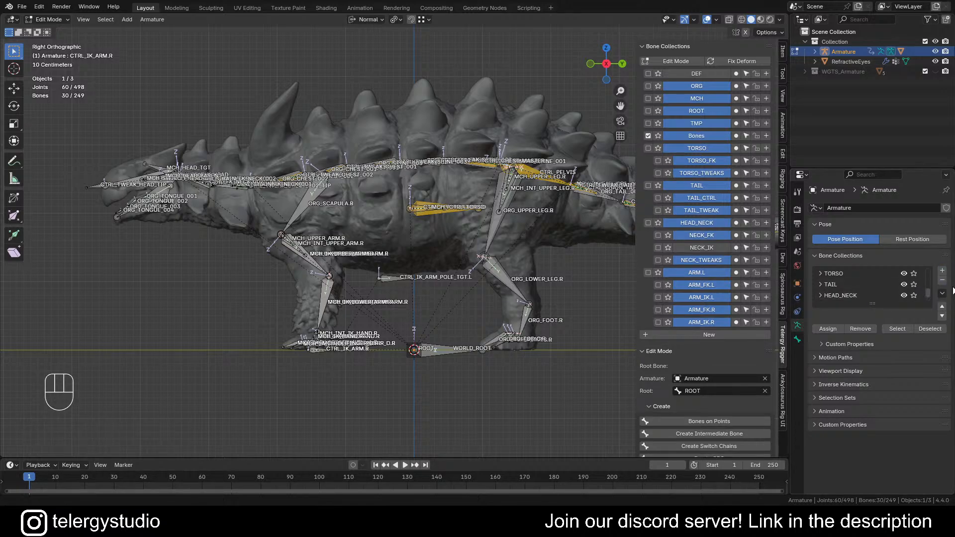
click(943, 282)
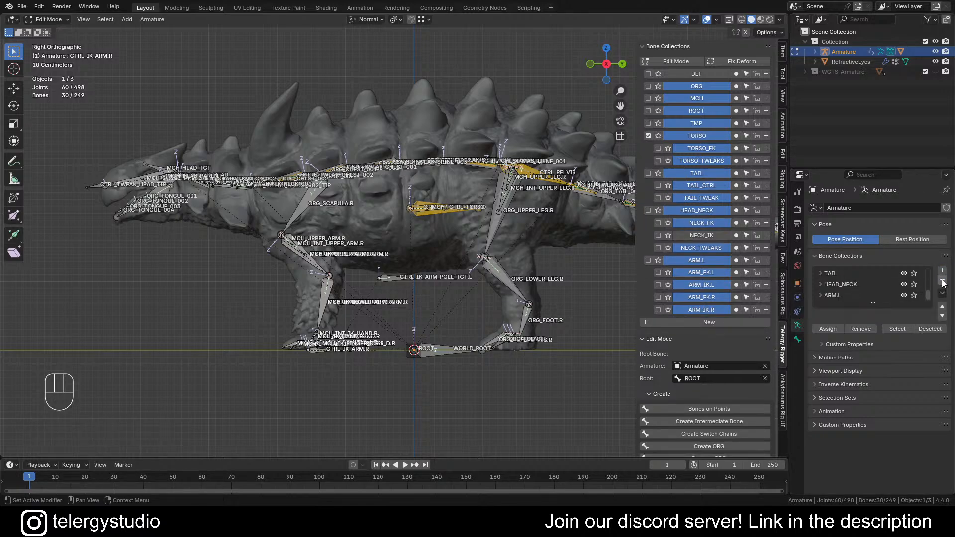
click(692, 322)
click(705, 322)
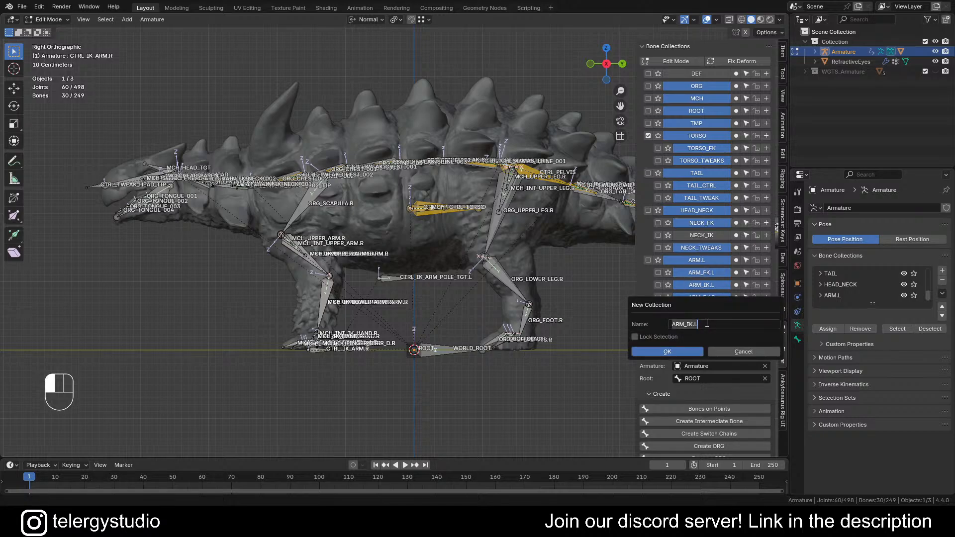
click(707, 323)
key(BackSpace)
key(BackSpace)
key(BackSpace)
key(BackSpace)
key(BackSpace)
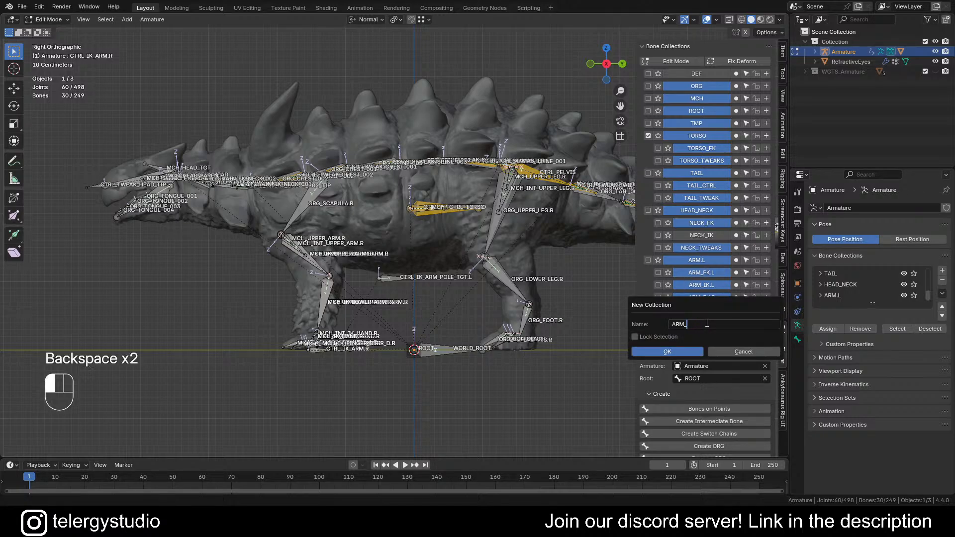
text(.R)
key(Return)
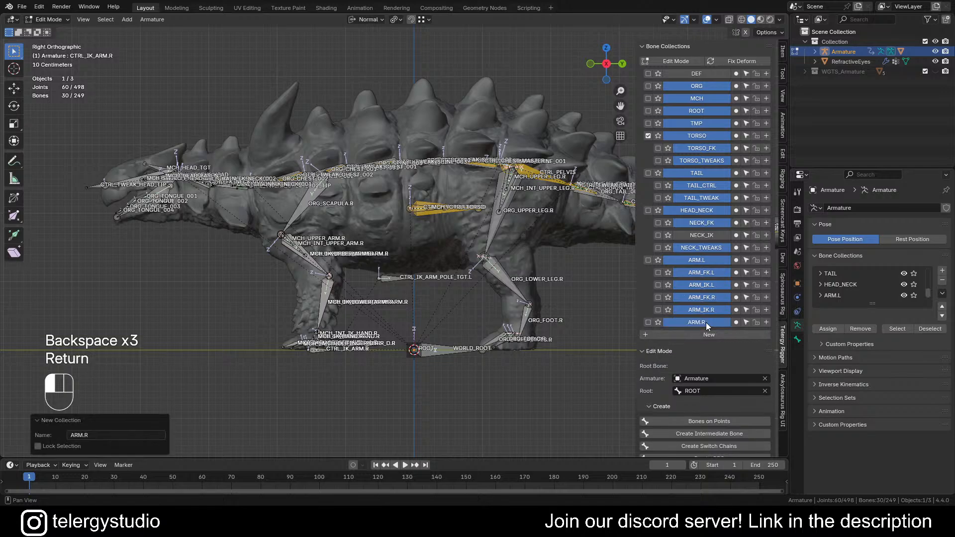
Nest the ARM_FK.R and ARM_IK.R collections under ARM.R and make TMP the active collection
click(826, 295)
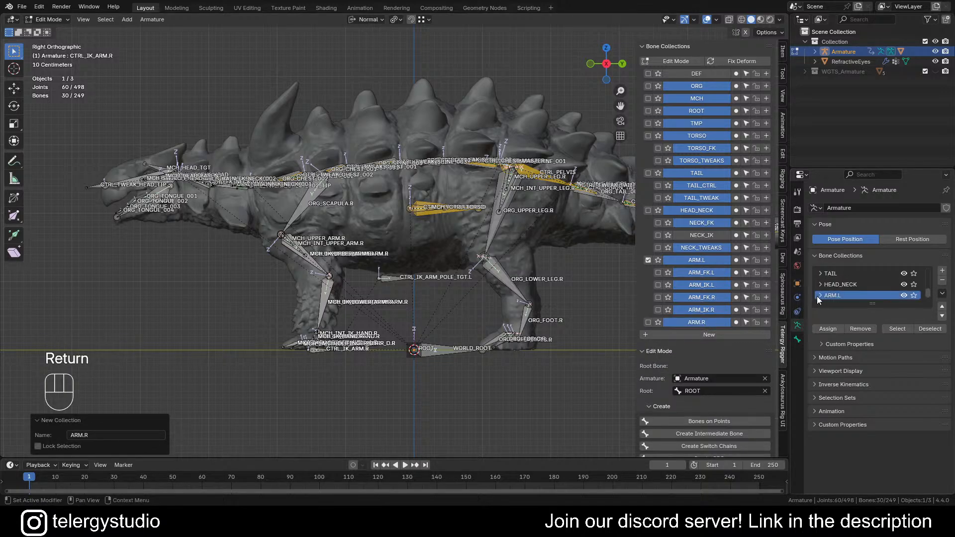
click(821, 296)
scroll(860, 282, down, 3)
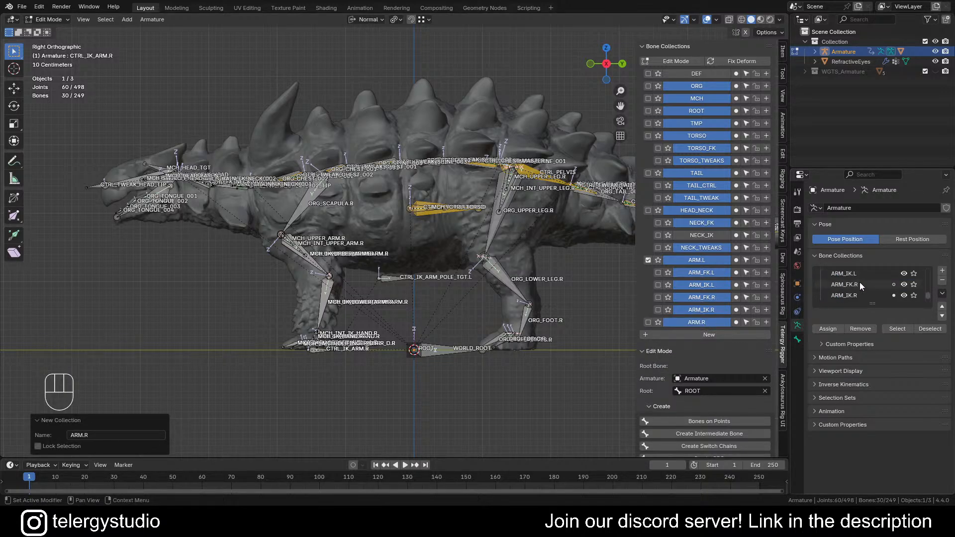
scroll(854, 279, down, 1)
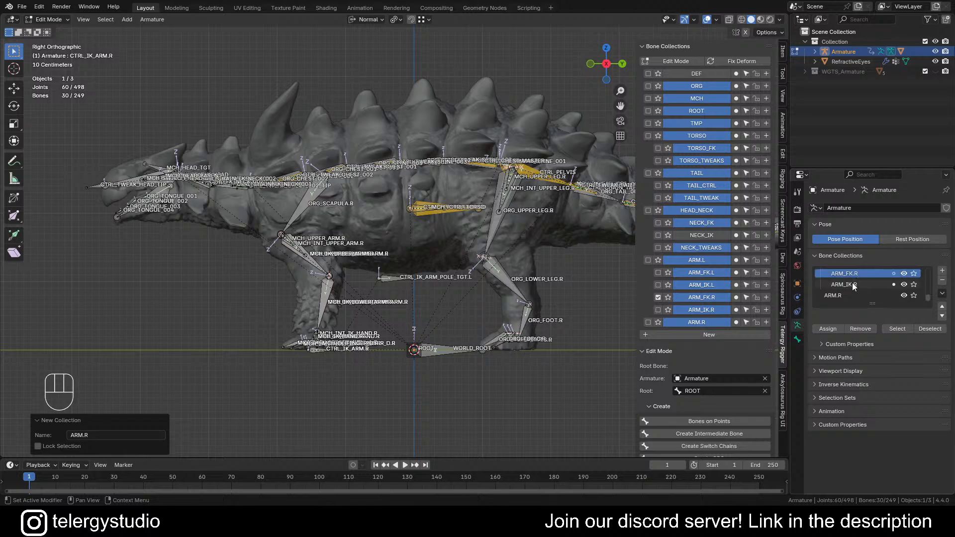
click(855, 286)
shift+click(849, 274)
mouse_move(849, 288)
mouse_down()
mouse_move(840, 294)
mouse_move(855, 272)
mouse_move(855, 295)
mouse_move(840, 276)
mouse_up()
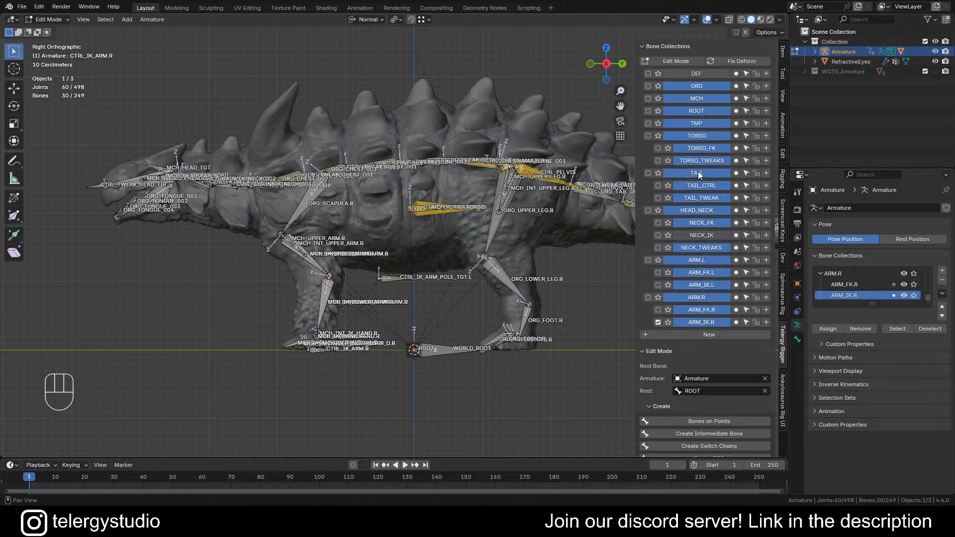
click(649, 124)
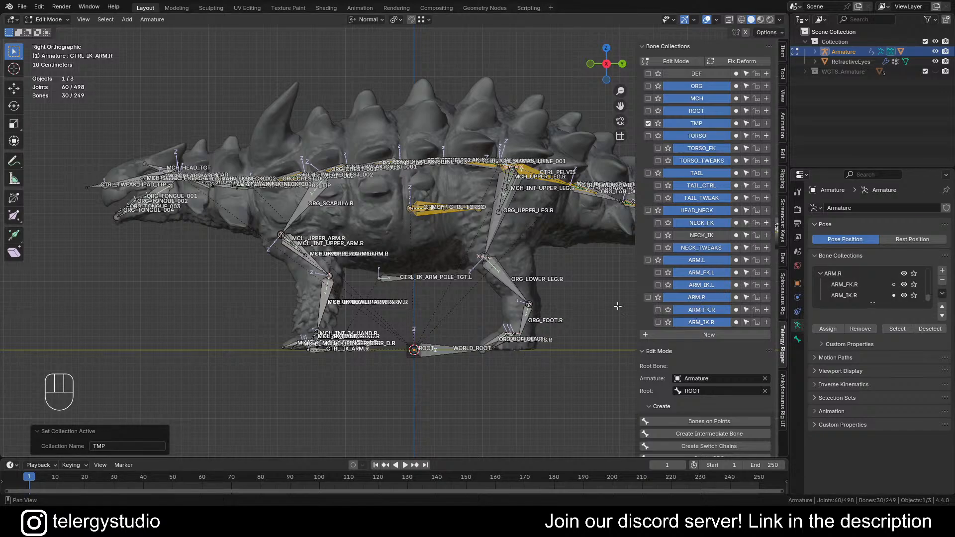
Inspect the mirrored right arm chains in Pose Mode from the front of the rig
shift+middle_drag(389, 287, 462, 283)
middle_drag(365, 293, 473, 276)
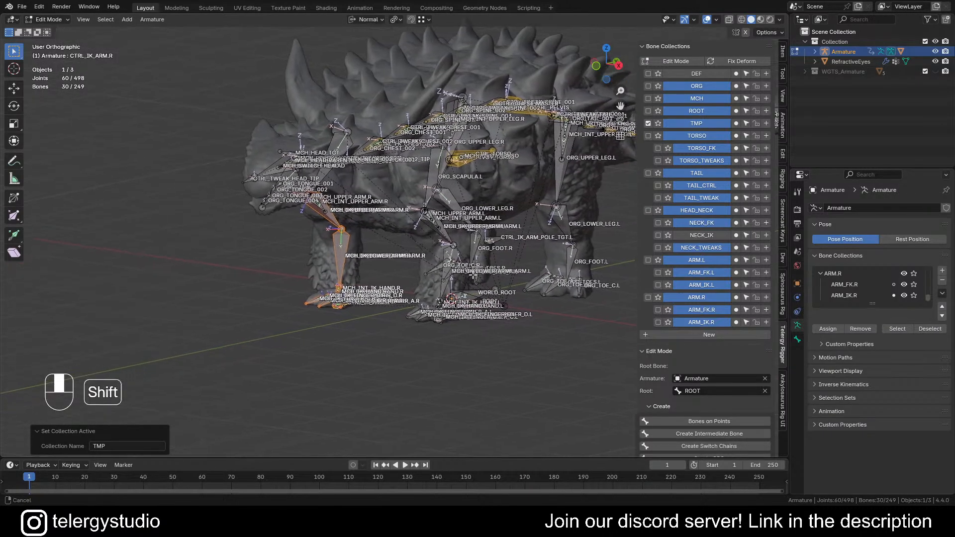
shift+middle_drag(387, 276, 421, 280)
middle_drag(384, 284, 413, 286)
key(Tab)
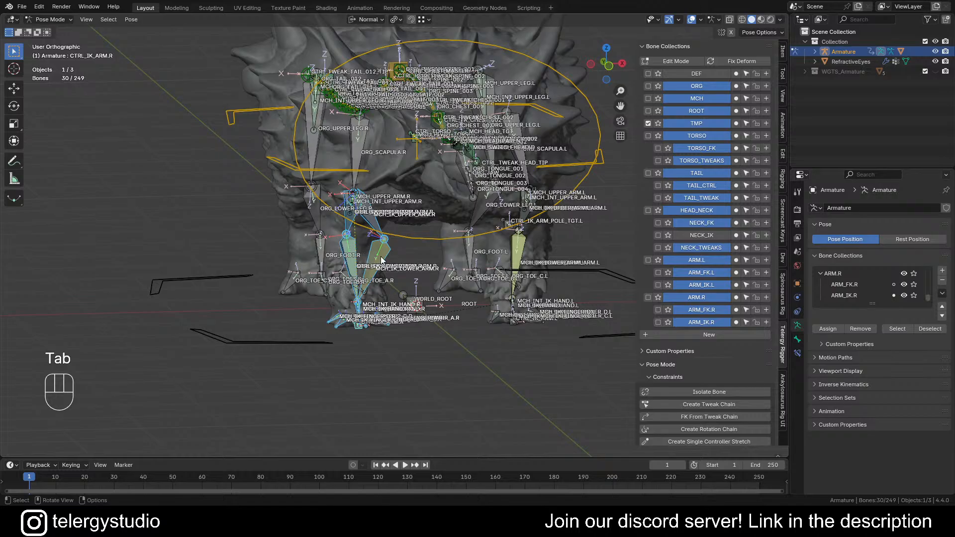
scroll(381, 259, up, 3)
middle_drag(383, 250, 417, 253)
Undo the ARM.R bone collection setup and the preceding symmetrizing of the left arm bones
key(ctrl+z)
key(ctrl+z)
key(ctrl+z)
key(ctrl+z)
key(ctrl+z)
key(ctrl+z)
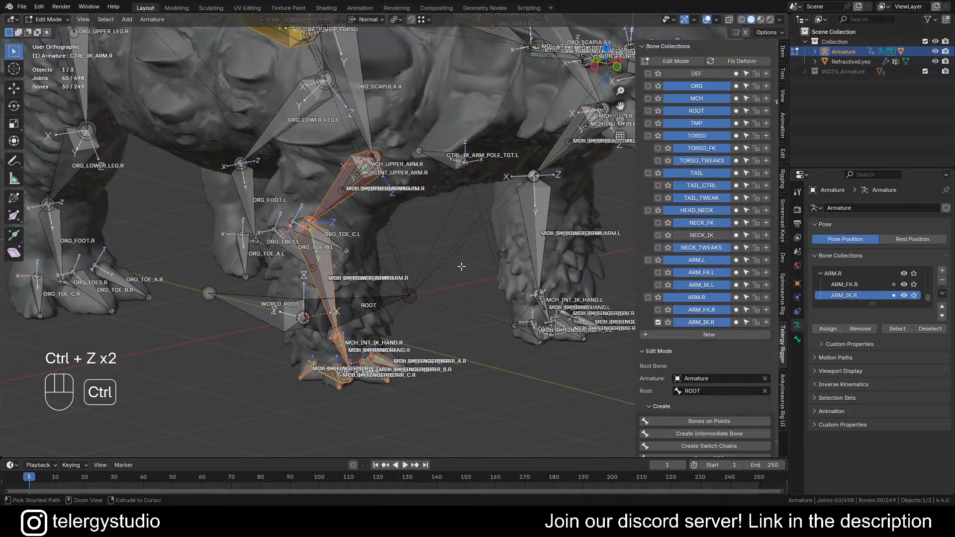
key(ctrl+z)
key(ctrl+z)
key(ctrl+z)
key(ctrl+z)
key(ctrl+z)
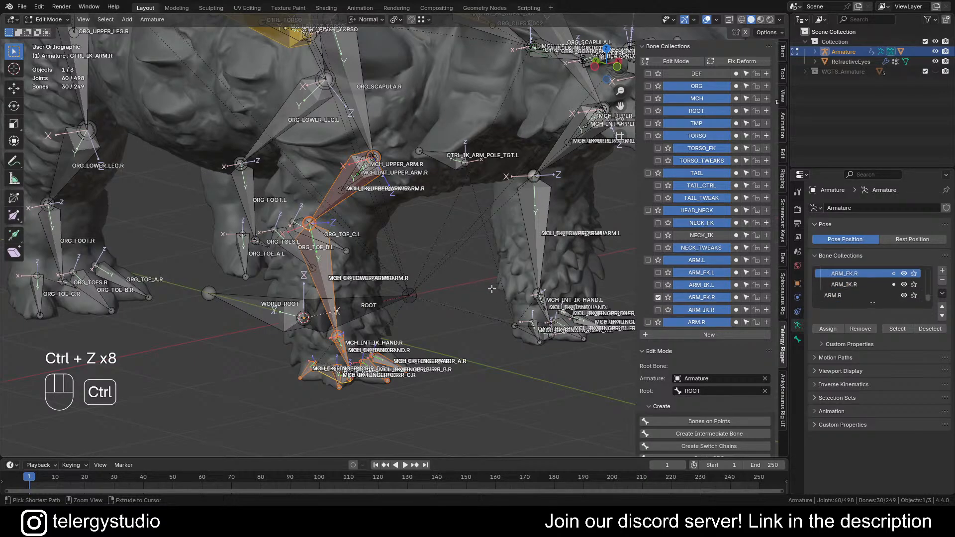
key(ctrl+z)
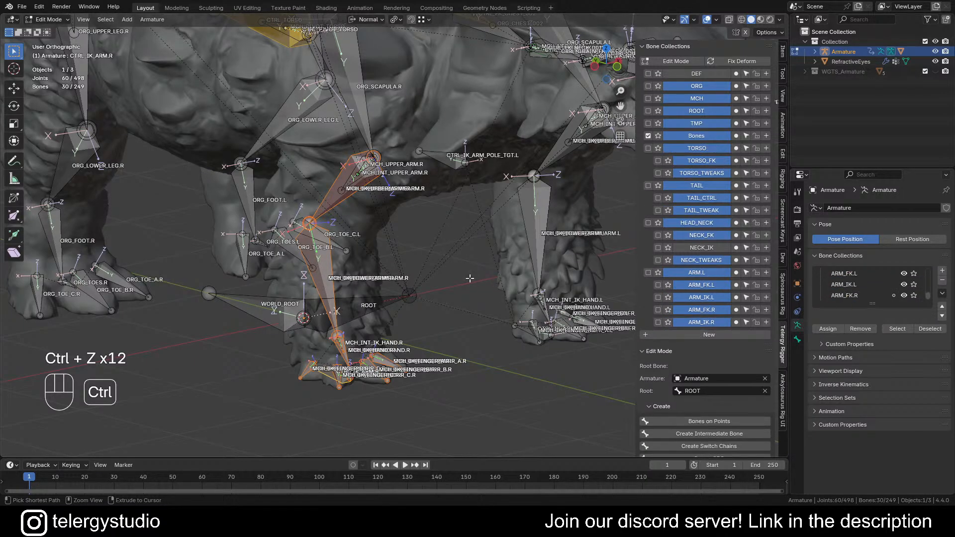
middle_drag(469, 277, 418, 224)
key(ctrl+z)
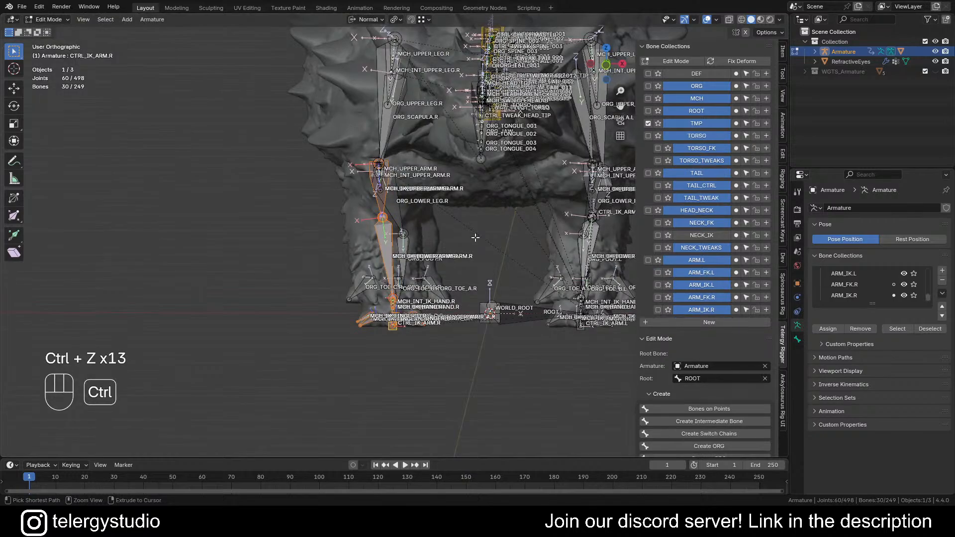
key(ctrl+z)
Add CTRL_IK_ARM_POLE_TGT.L to the left arm bone selection and symmetrize all selected bones to the right side
scroll(511, 229, down, 1)
shift+middle_drag(510, 229, 325, 275)
scroll(490, 266, up, 3)
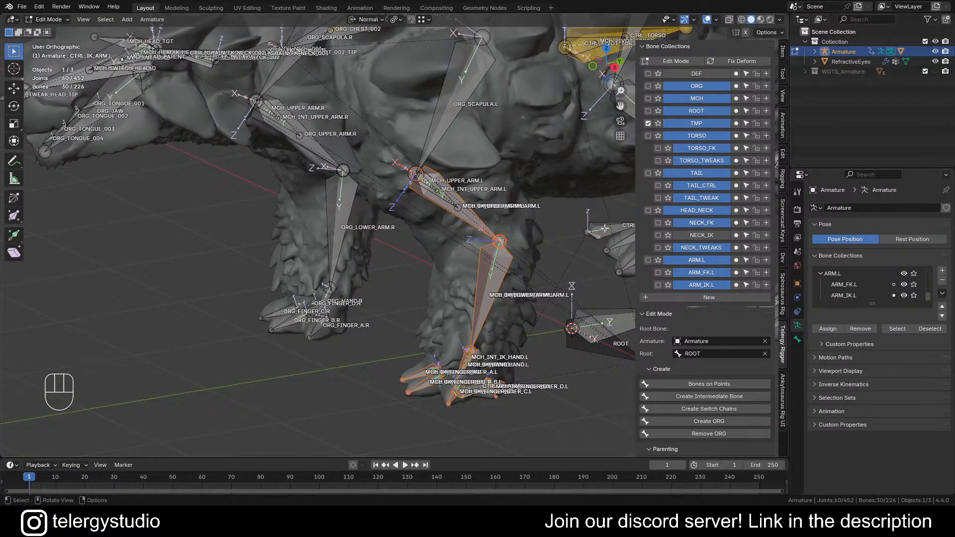
scroll(525, 224, down, 4)
shift+middle_drag(566, 230, 512, 248)
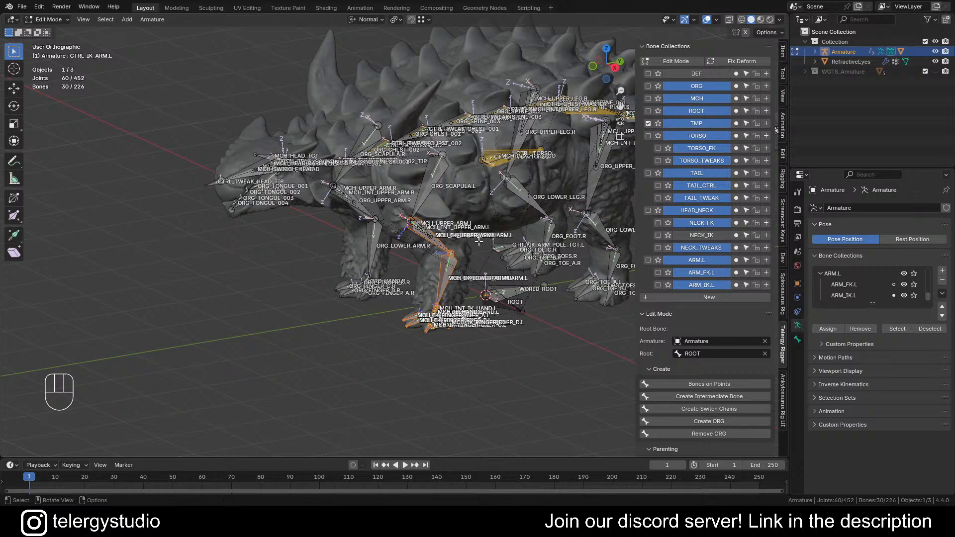
scroll(478, 241, up, 5)
shift+click(434, 263)
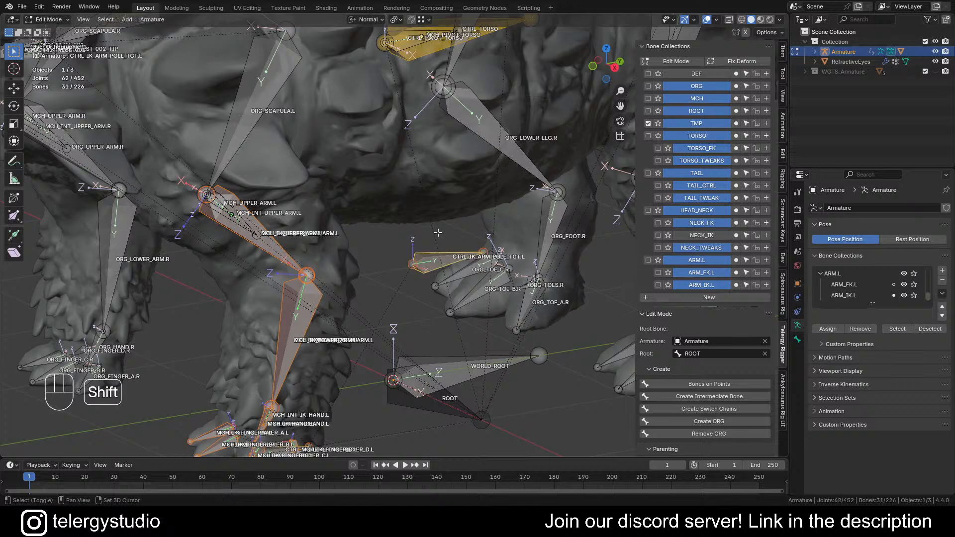
scroll(420, 234, down, 3)
shift+middle_drag(380, 244, 384, 232)
mouse_move(385, 232)
middle_down()
mouse_move(396, 235)
mouse_move(358, 237)
mouse_move(371, 230)
middle_up()
right_click(354, 240)
click(351, 237)
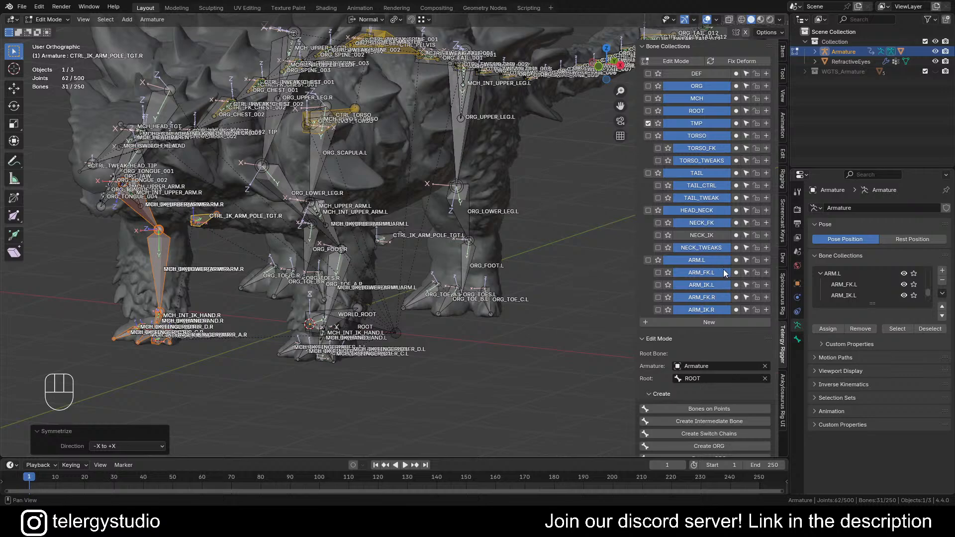
Create a top-level ARM.R bone collection with ARM_FK.R and ARM_IK.R nested inside, and make TMP the active collection
click(688, 321)
click(664, 351)
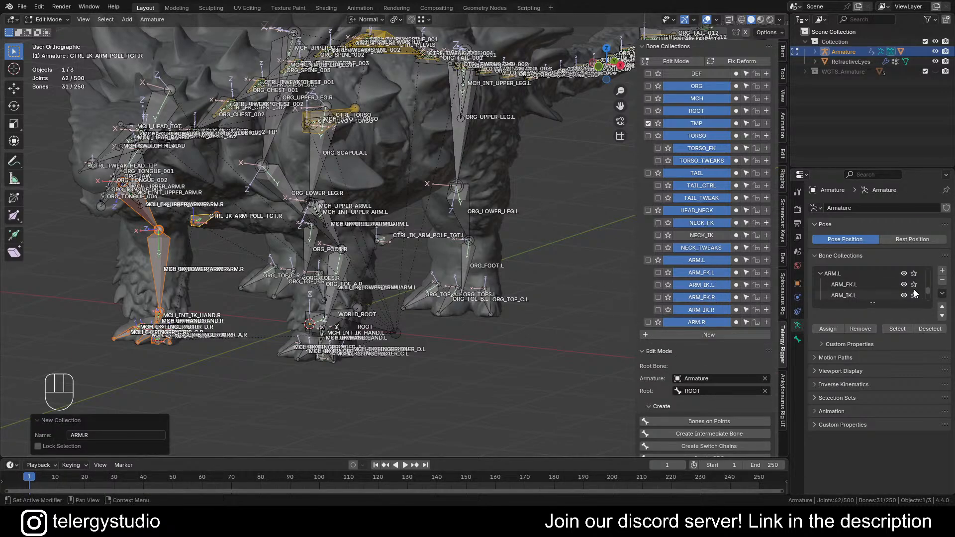
scroll(852, 286, down, 3)
mouse_move(852, 278)
mouse_down()
mouse_move(843, 298)
mouse_move(848, 287)
mouse_up()
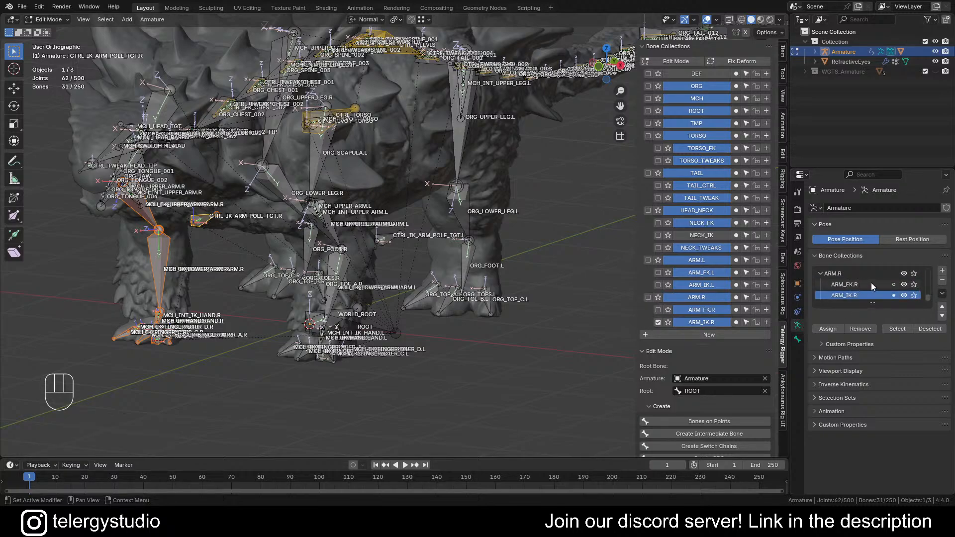
click(647, 123)
Switch the armature to Pose Mode with no bones selected and inspect the mirrored right arm chain down to the hand
shift+middle_drag(370, 222, 403, 220)
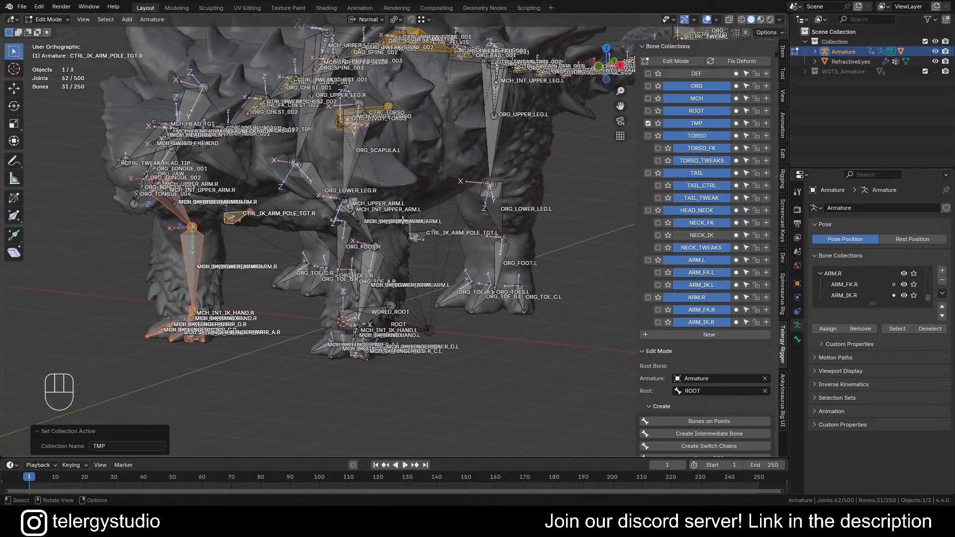
key(Tab)
shift+middle_drag(237, 255, 386, 256)
click(383, 369)
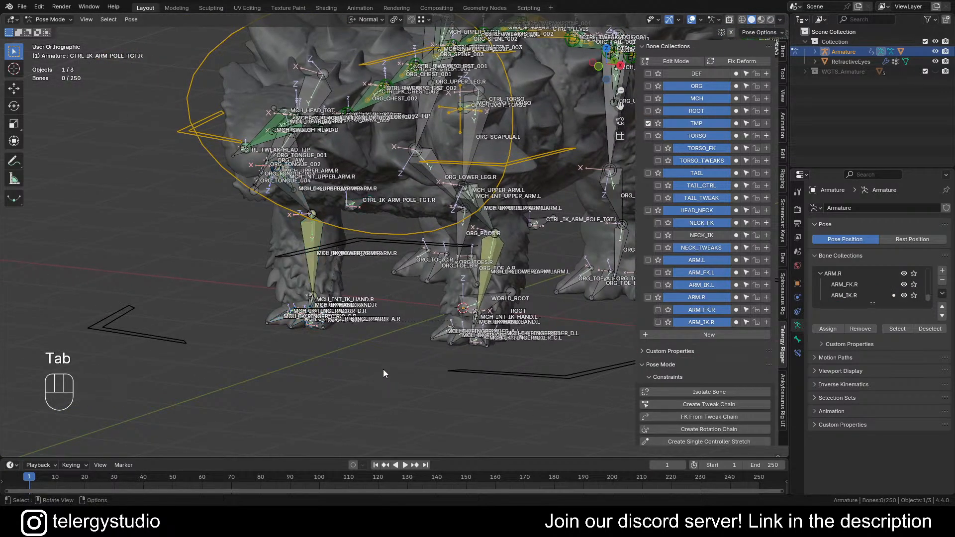
middle_drag(383, 369, 442, 295)
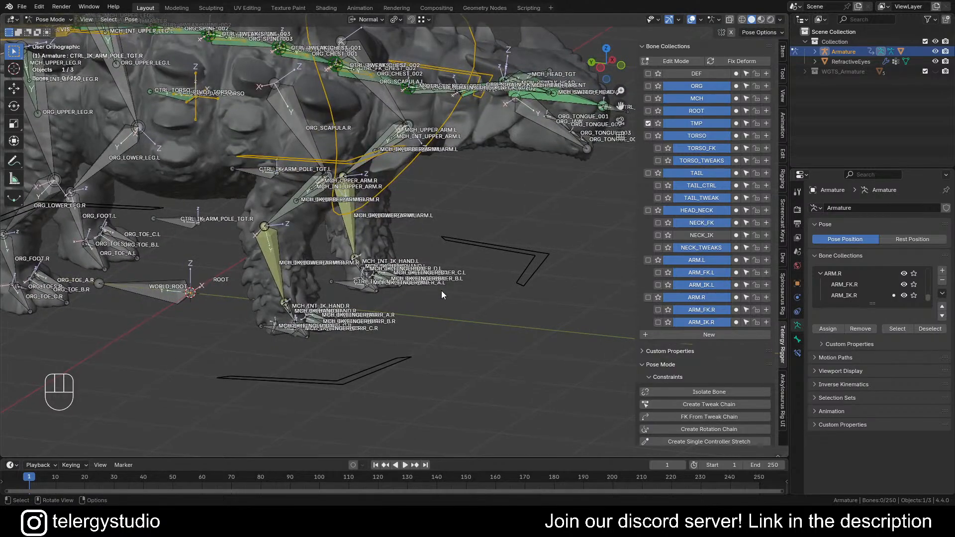
shift+middle_drag(312, 290, 394, 285)
scroll(377, 301, up, 6)
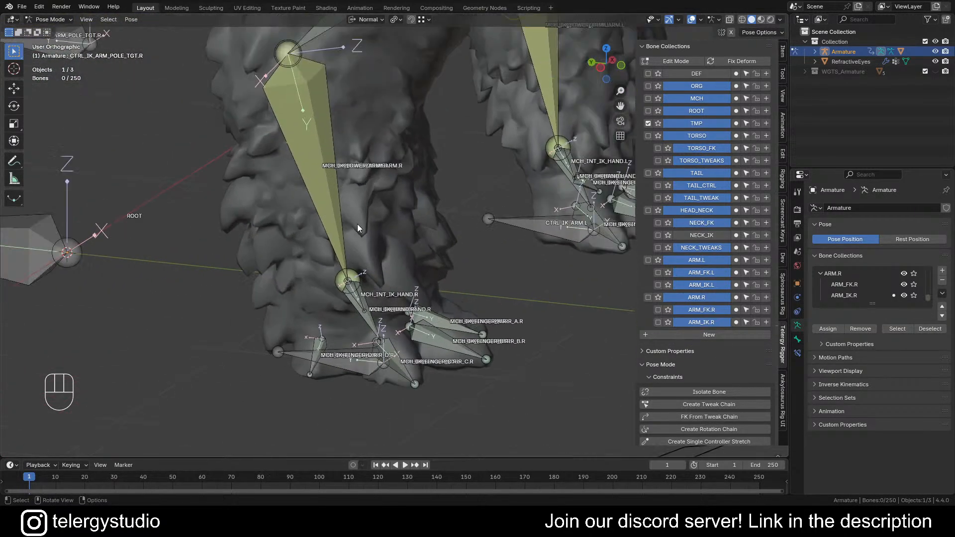
scroll(358, 226, down, 3)
shift+middle_drag(370, 243, 361, 300)
Select all bones whose name contains MCH_SWITCH and hide every unselected bone
key(ctrl+f)
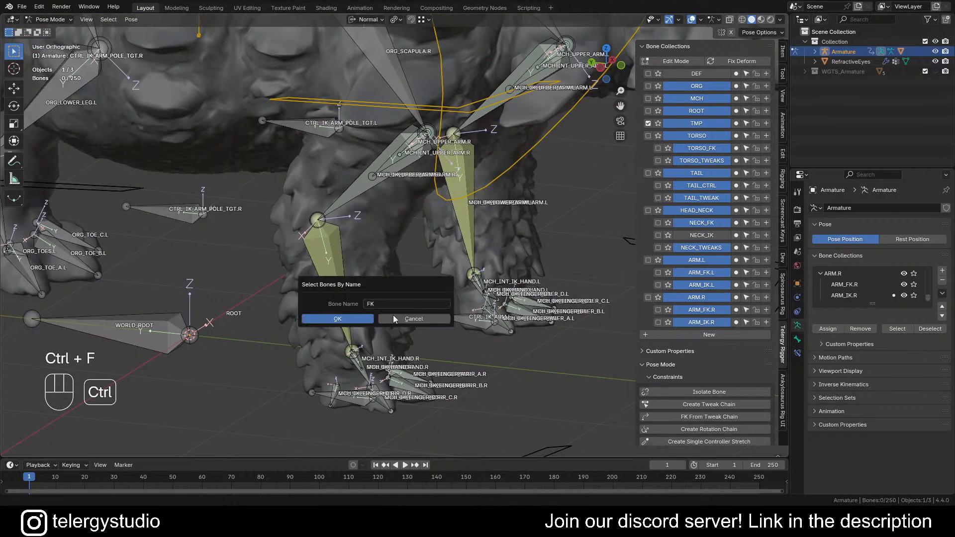
text(FK)
key(shift)
text(MCH_SWITCH)
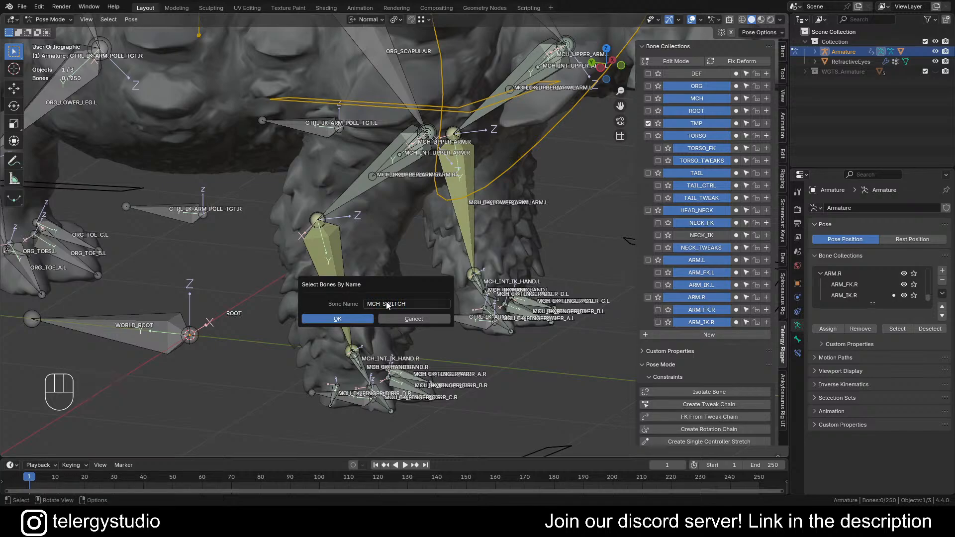
key(Return)
key(shift+h)
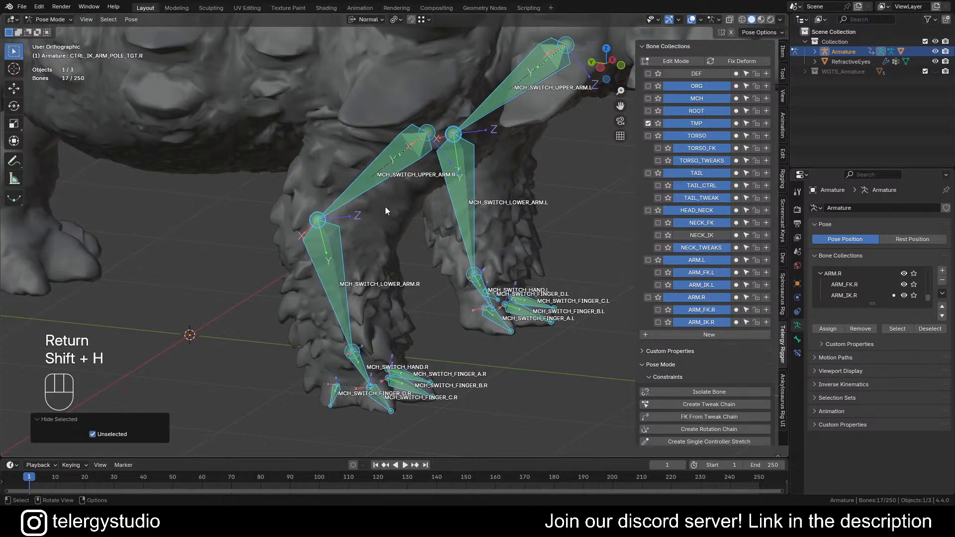
Select all right arm and finger MCH_SWITCH bones, with MCH_SWITCH_UPPER_ARM.R active and its bone constraints displayed
click(380, 159)
click(797, 352)
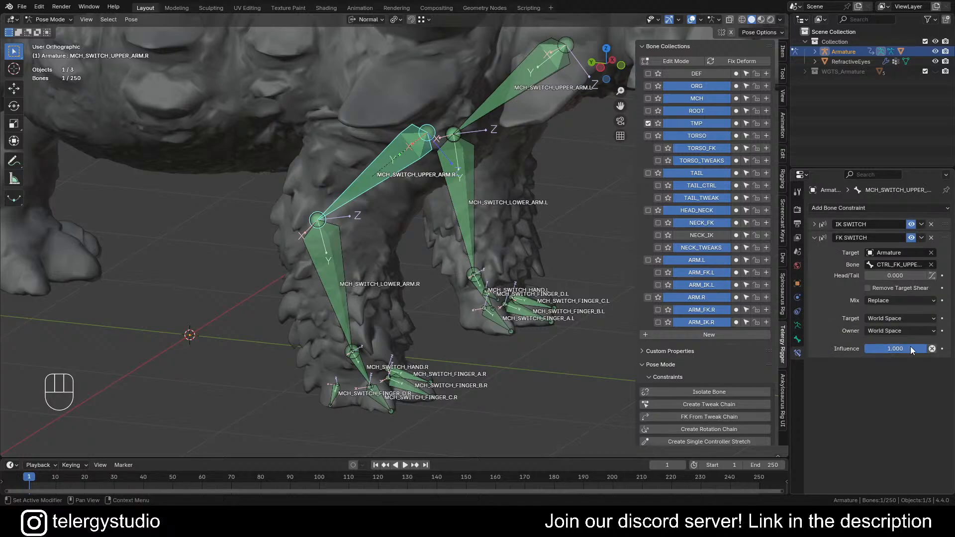
scroll(391, 200, down, 2)
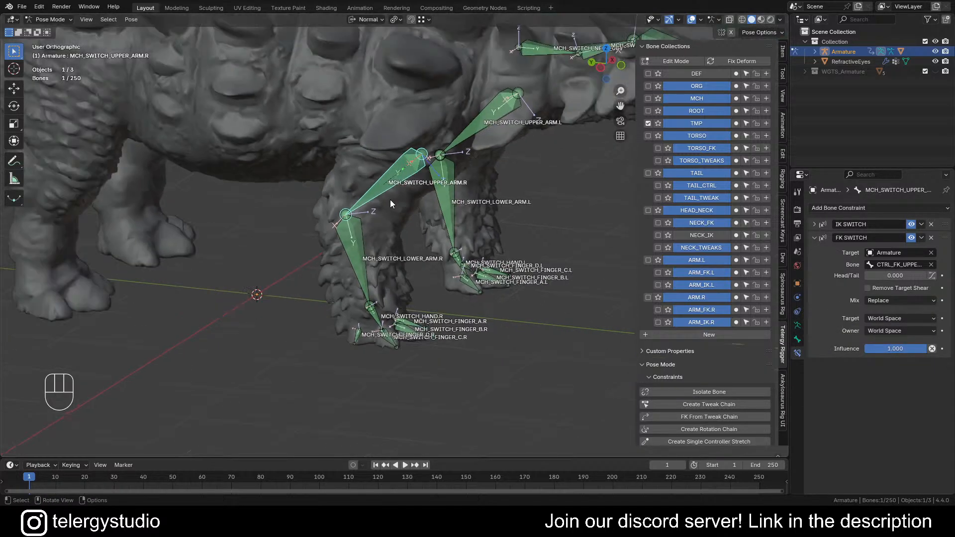
shift+middle_drag(378, 242, 407, 241)
scroll(414, 233, up, 2)
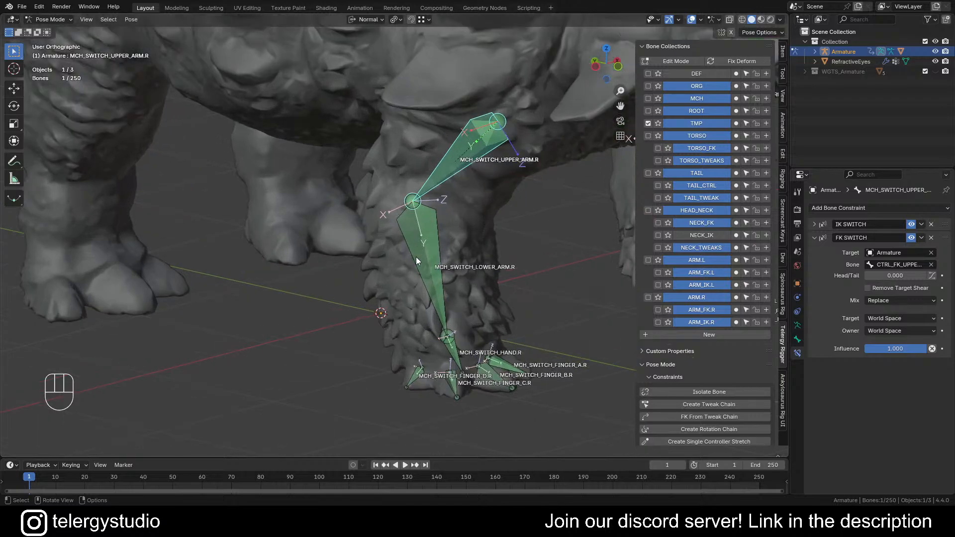
shift+click(425, 249)
shift+middle_drag(416, 318, 405, 307)
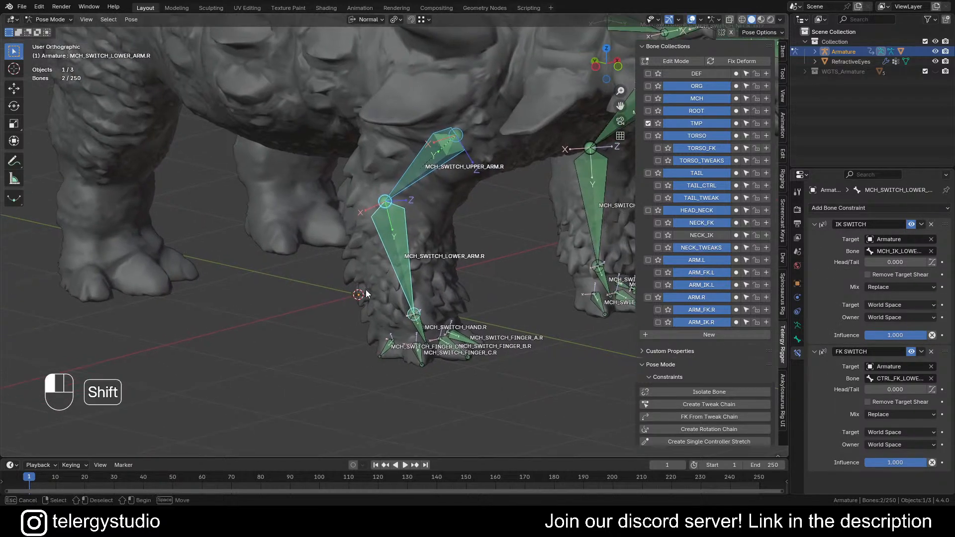
shift+drag(362, 280, 479, 392)
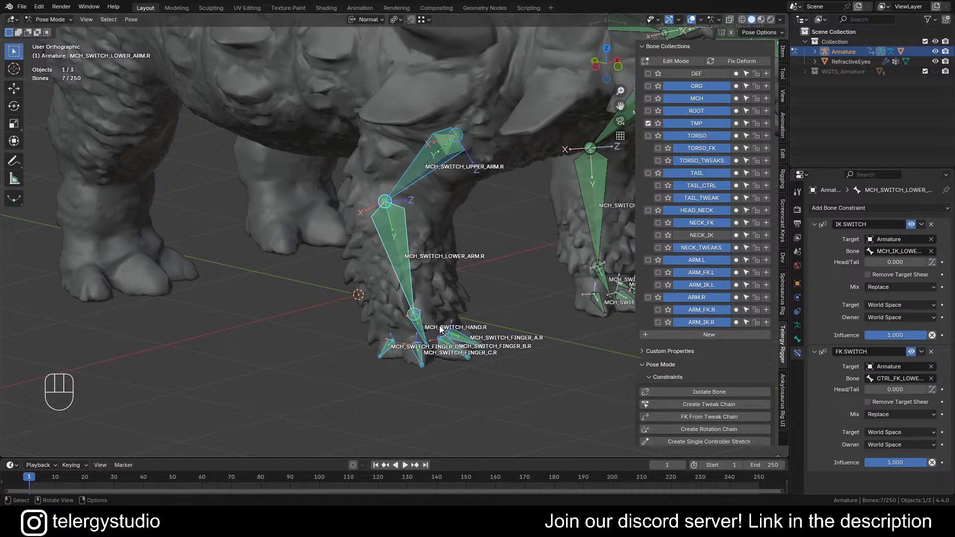
middle_drag(441, 328, 297, 246)
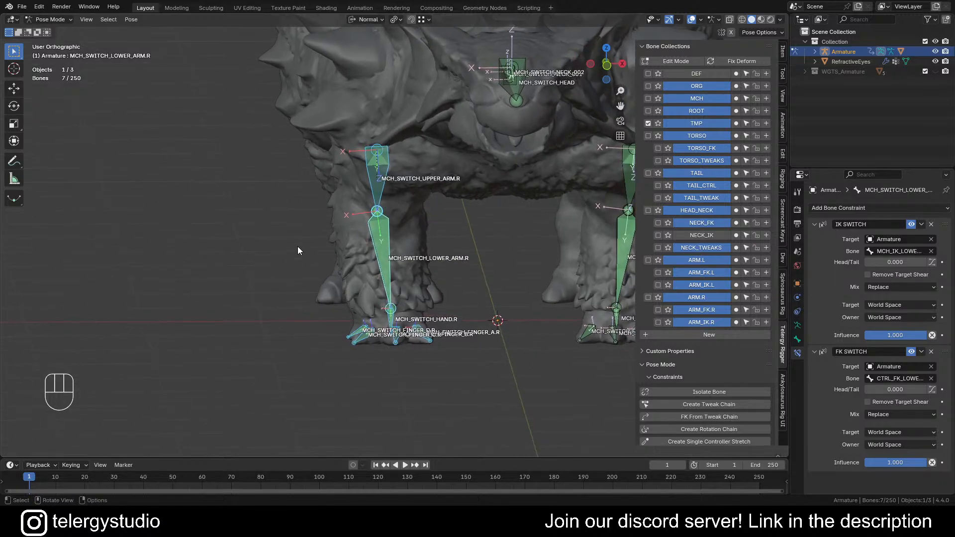
shift+middle_drag(441, 240, 426, 247)
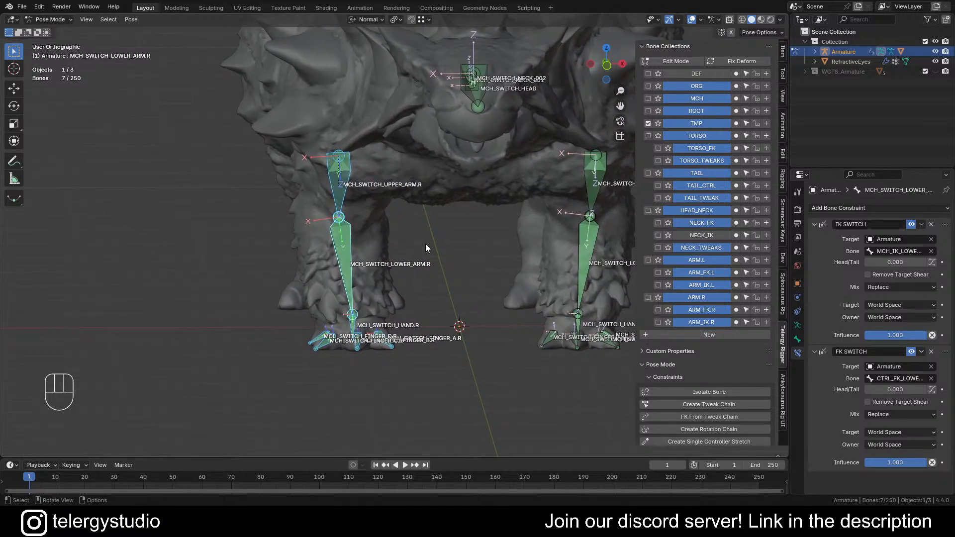
shift+middle_drag(411, 225, 337, 233)
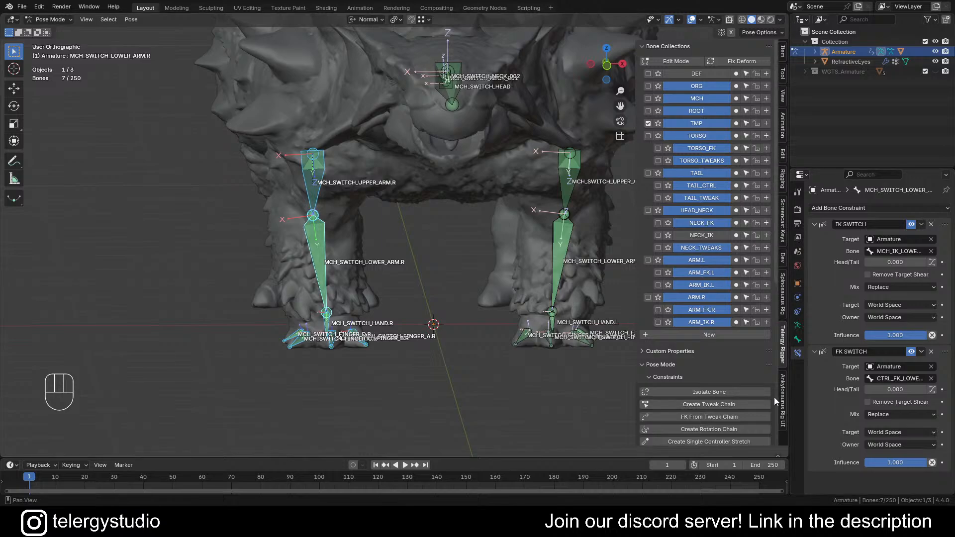
shift+click(314, 189)
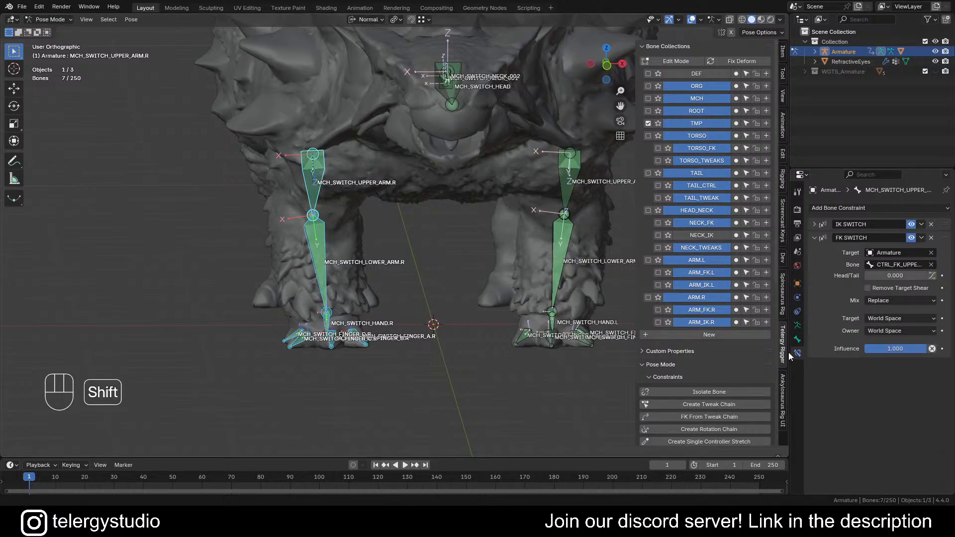
Drive the FK SWITCH constraint's influence with the Right arm IK/FK property, and copy that driver to the other selected right arm bones
click(784, 392)
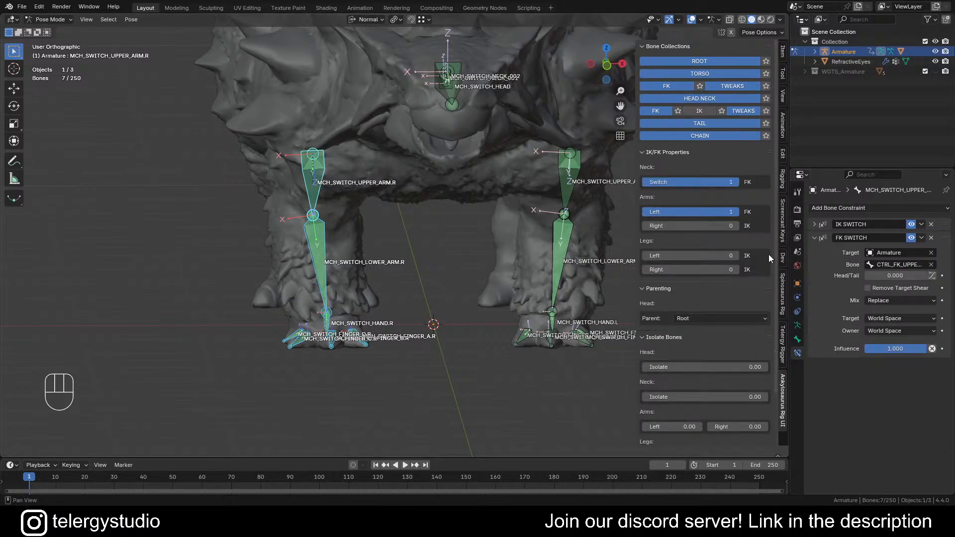
right_click(671, 226)
click(657, 227)
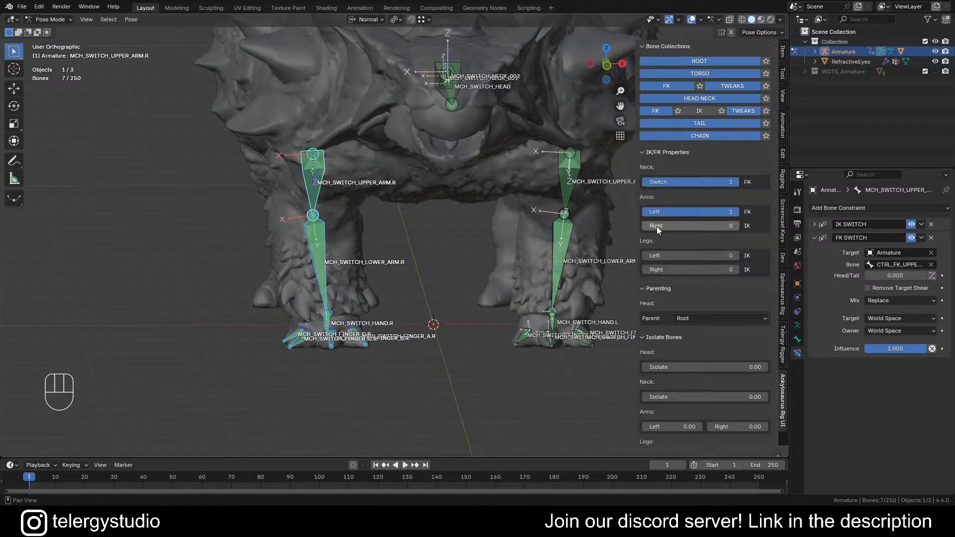
right_click(889, 348)
click(842, 366)
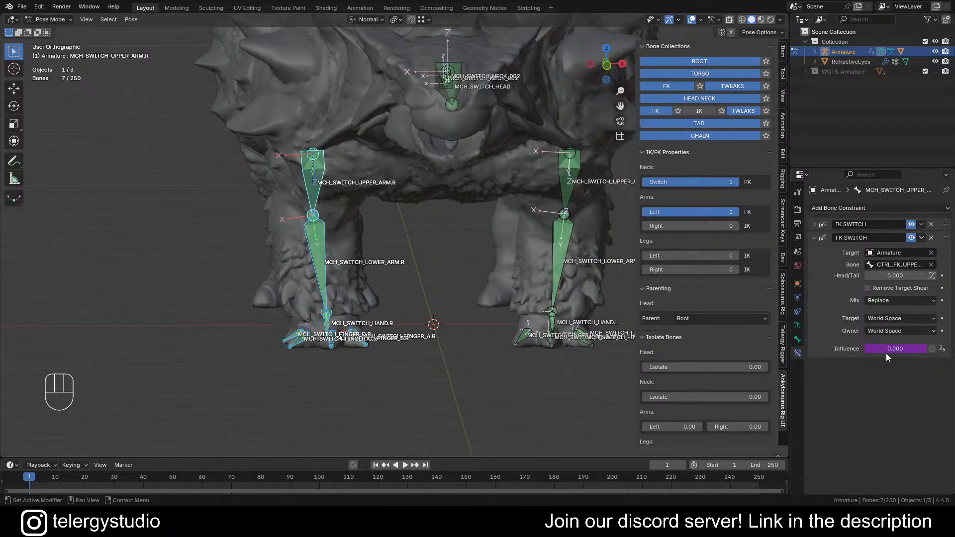
right_click(890, 351)
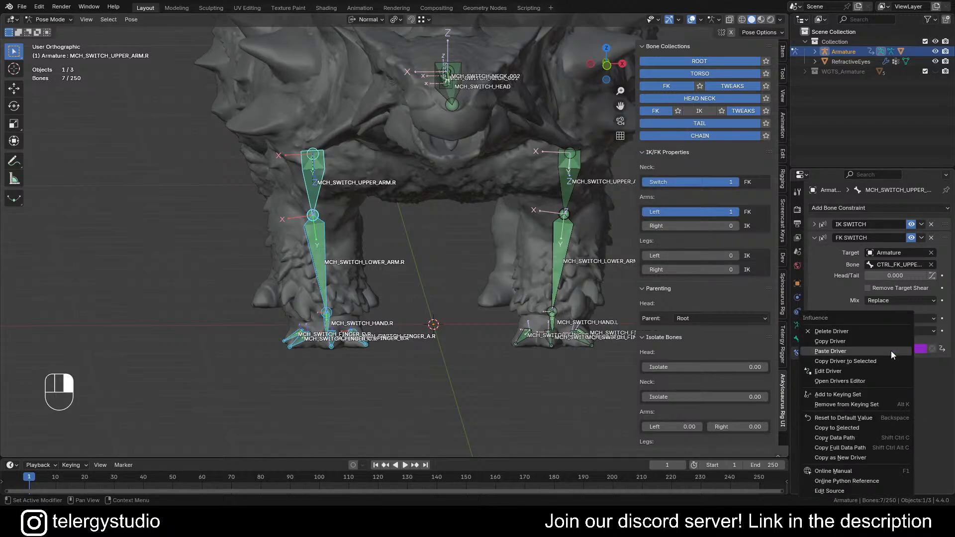
click(861, 360)
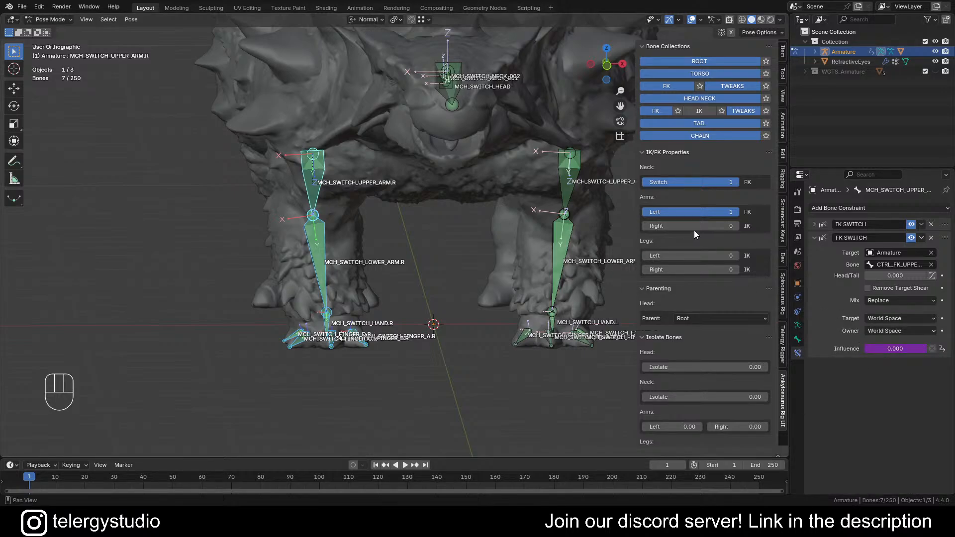
Set the Left arm IK/FK switch to 0, then unhide all bones and clear the selection
drag(694, 231, 602, 228)
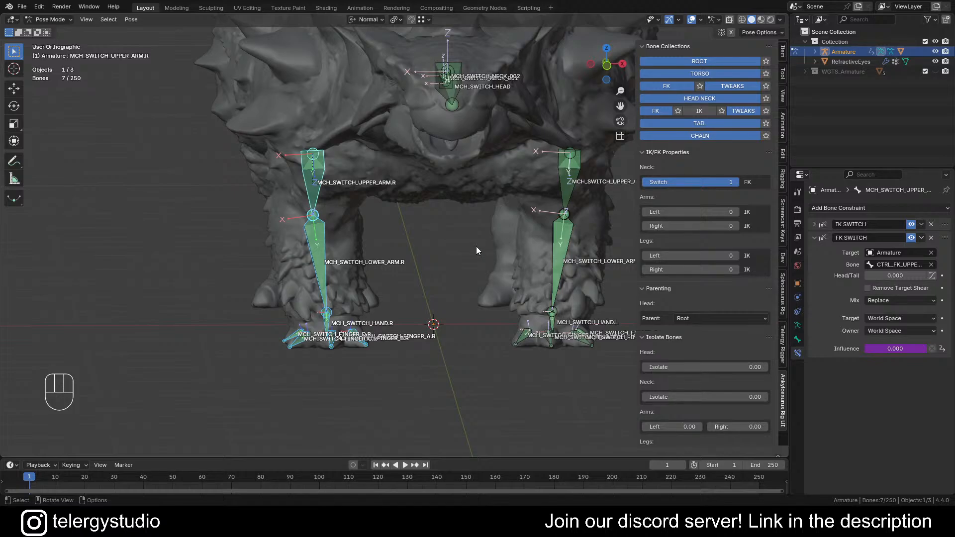
scroll(384, 248, down, 2)
shift+middle_drag(420, 255, 465, 289)
key(alt+h)
key(alt+a)
Test the right arm IK by moving CTRL_IK_ARM.R about -0.80 m in Y and 0.49 m in Z from the side view
scroll(347, 342, up, 5)
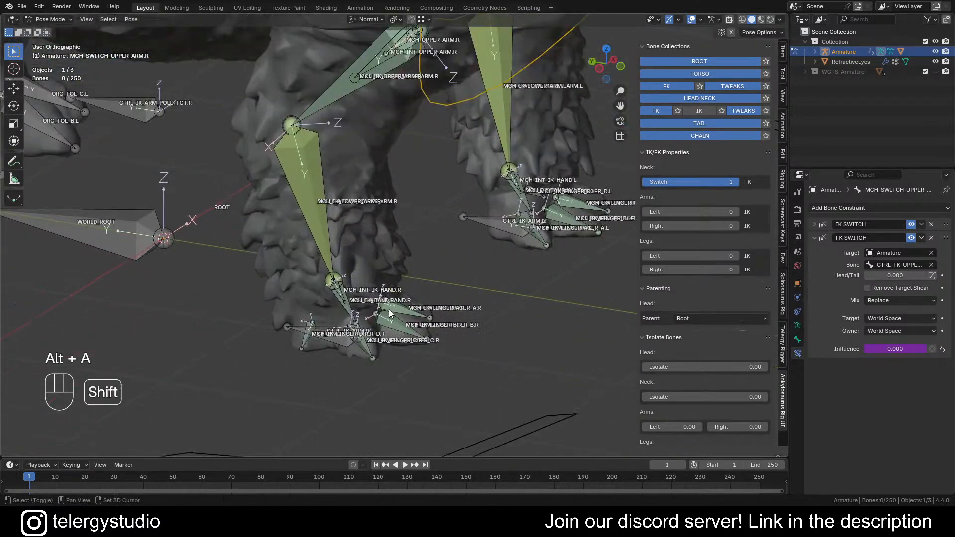
shift+middle_drag(351, 329, 464, 300)
click(433, 313)
scroll(432, 314, down, 4)
key(g)
key(g)
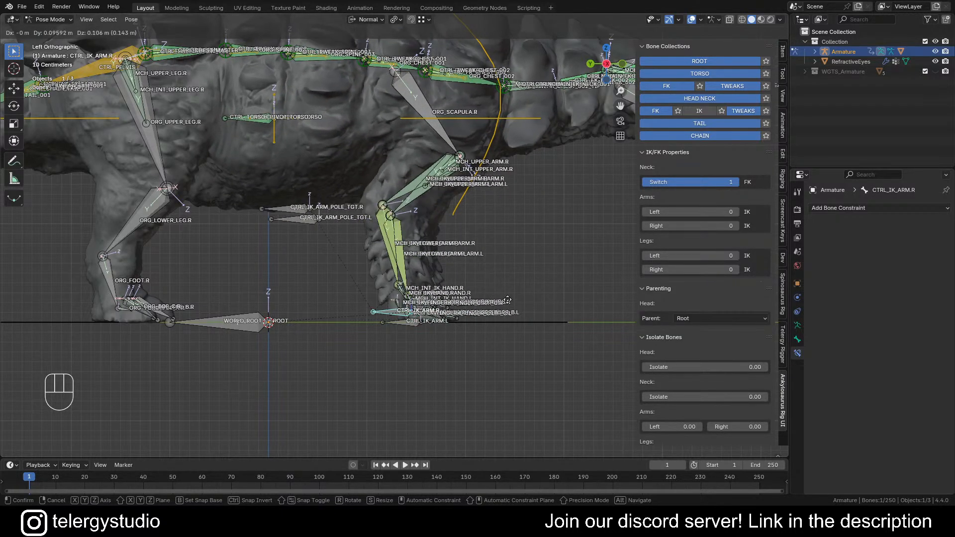
click(516, 274)
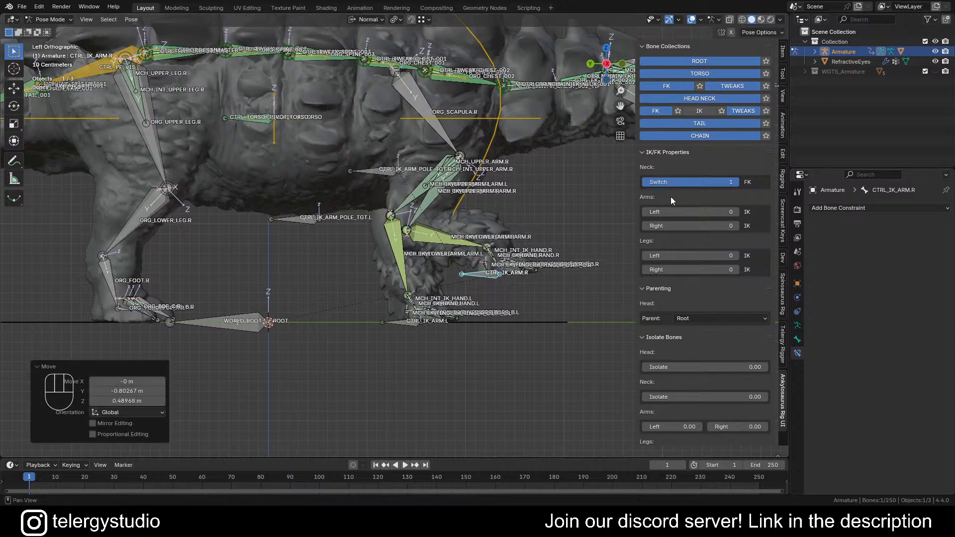
Switch the Right arm to FK and back to IK, then clear the location, rotation and scale of all bones
click(675, 228)
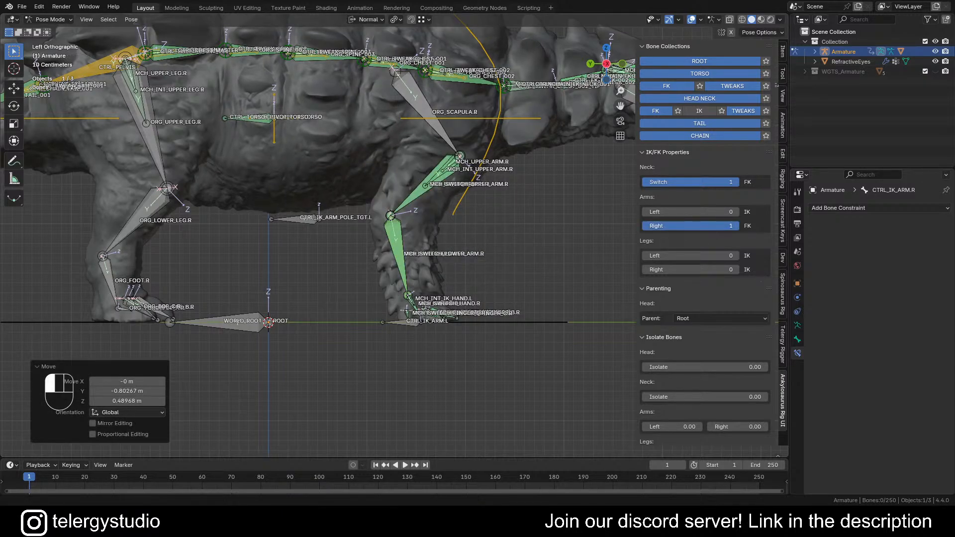
drag(731, 227, 659, 226)
key(a)
key(alt+g)
key(alt+r)
key(alt+s)
key(alt+a)
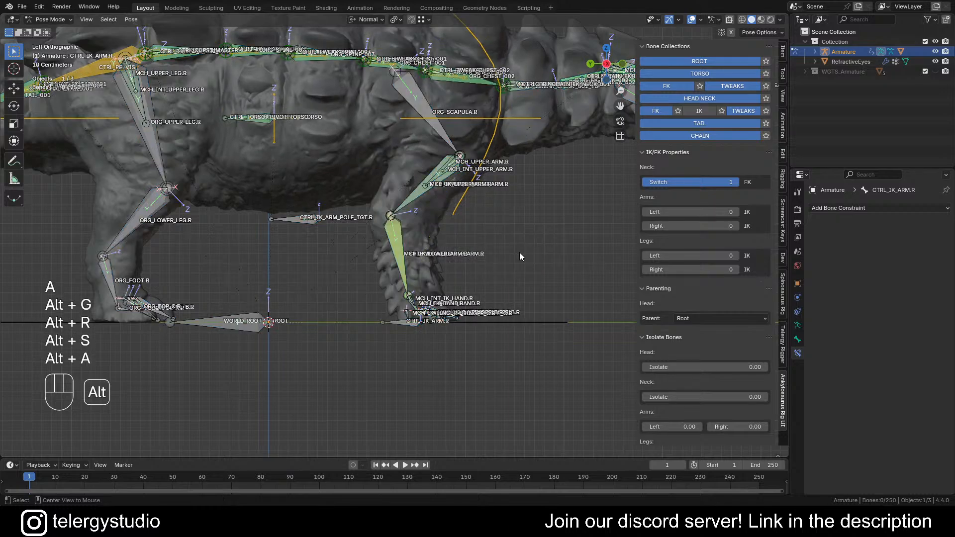
Test the Neck IK/FK switch by setting it to 0, then 1, and leave it at 0 (IK)
scroll(516, 214, down, 2)
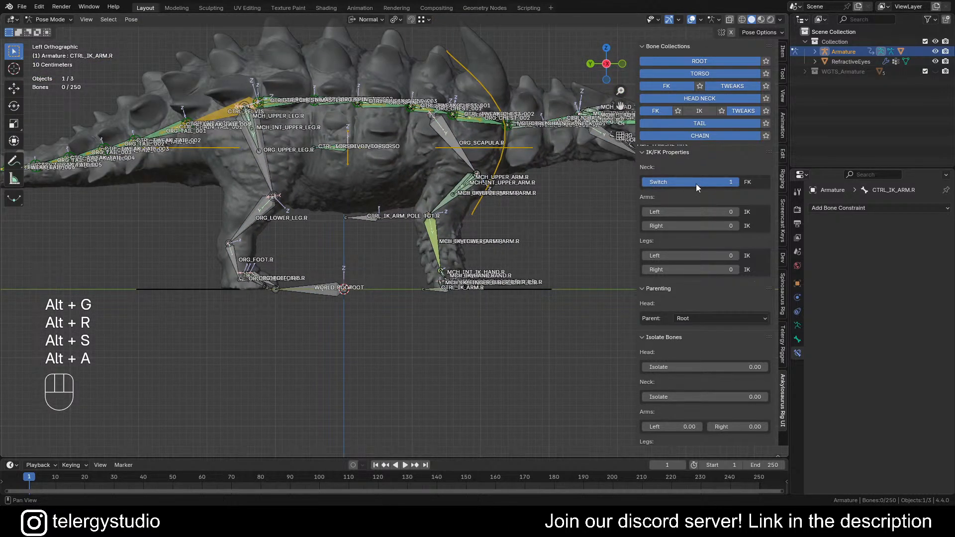
drag(696, 182, 666, 182)
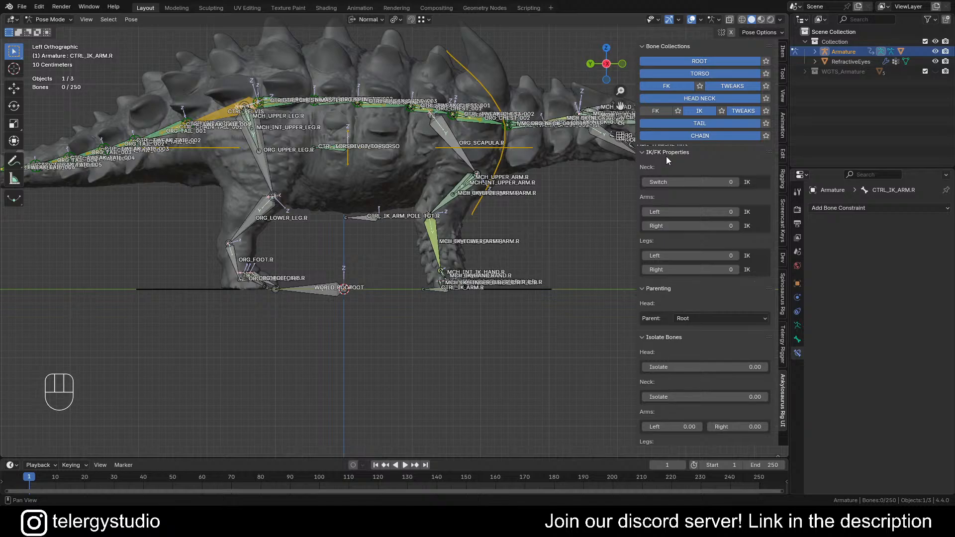
shift+middle_drag(454, 201, 394, 278)
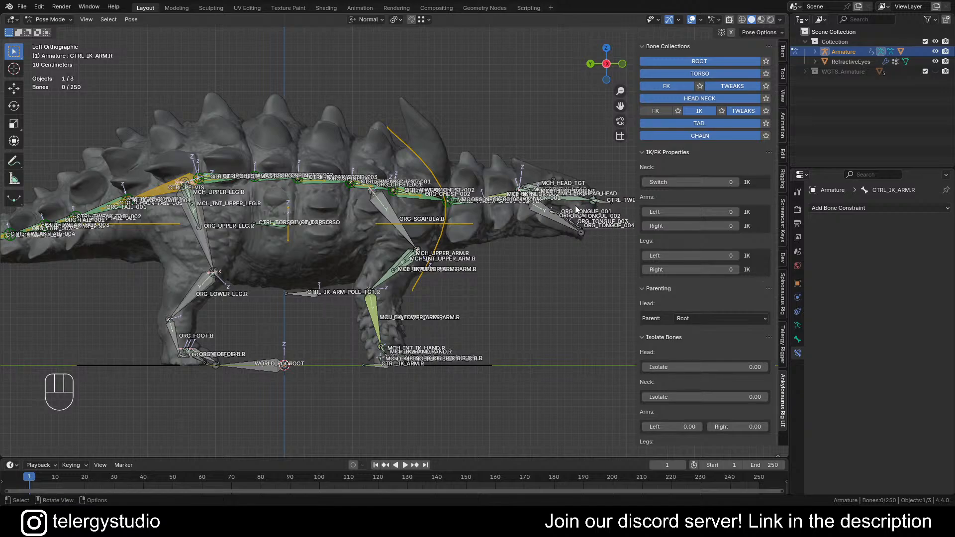
shift+middle_drag(560, 240, 771, 95)
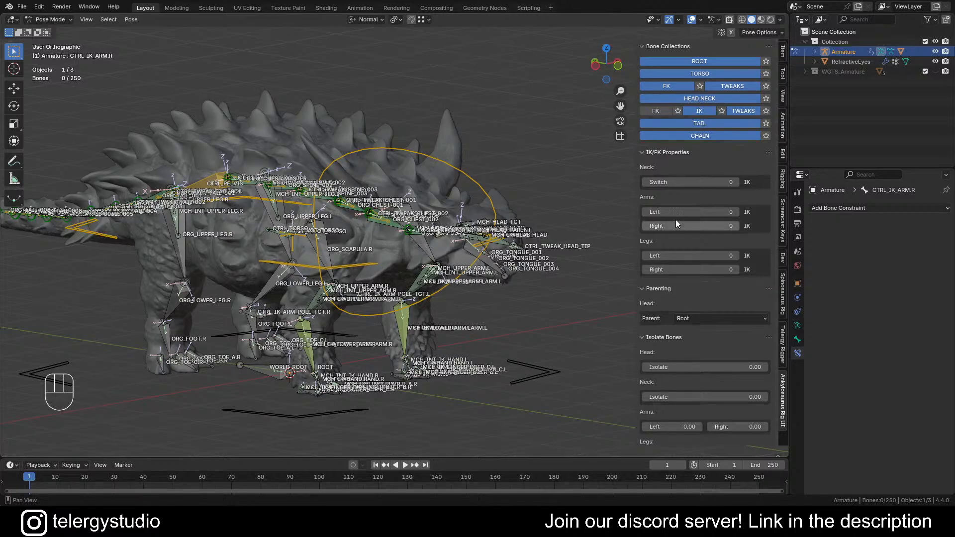
drag(686, 182, 704, 120)
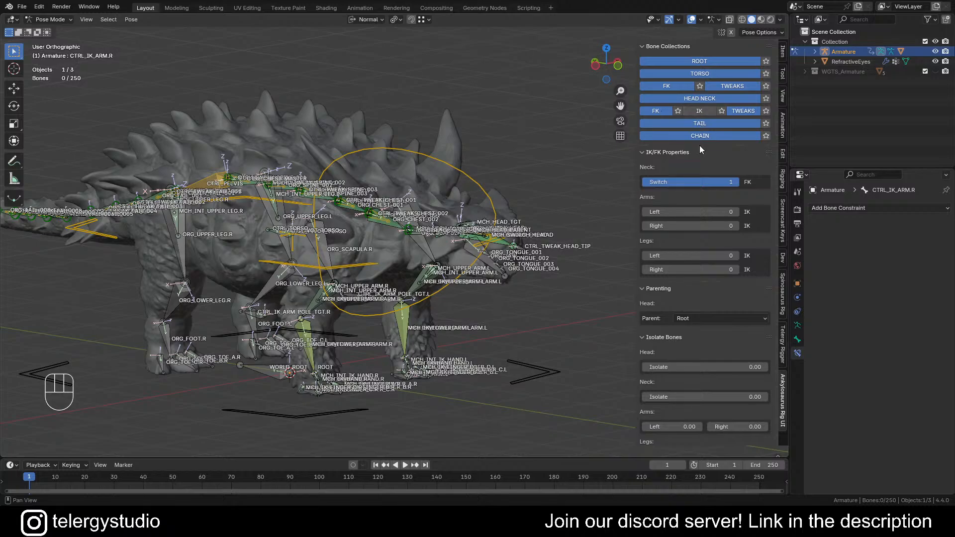
drag(699, 183, 645, 182)
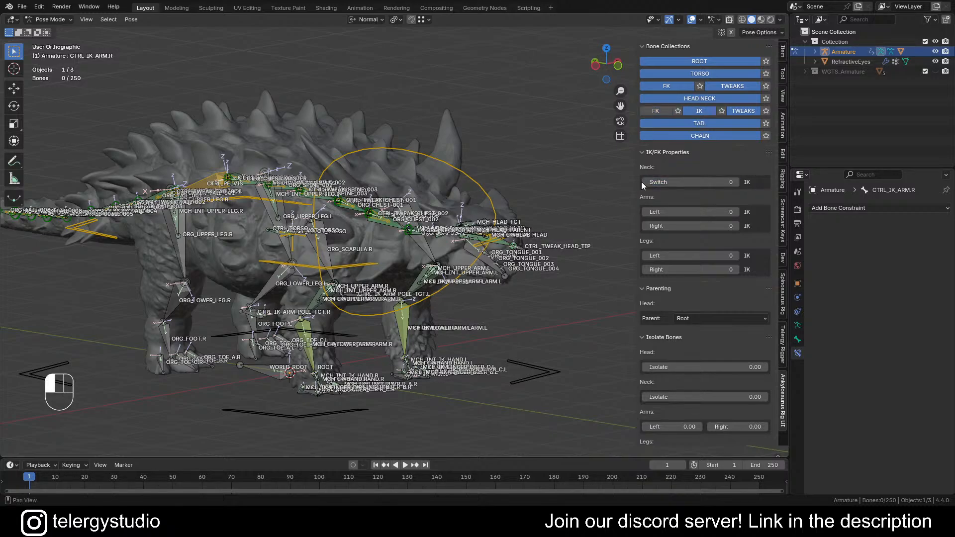
Examine the rig's spine, scapula, arm and leg bones from the side and from oblique front angles
scroll(366, 304, down, 1)
shift+middle_drag(366, 304, 391, 251)
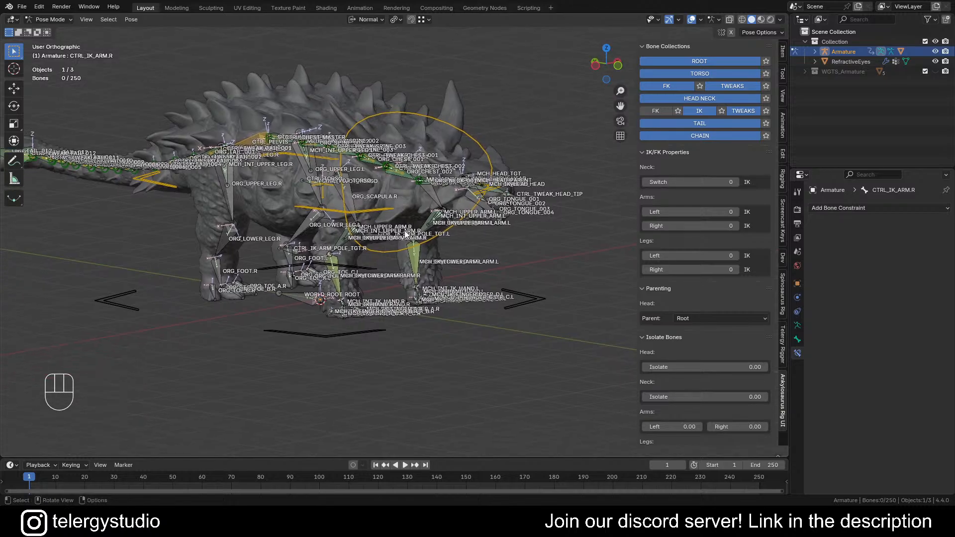
shift+middle_drag(449, 225, 246, 225)
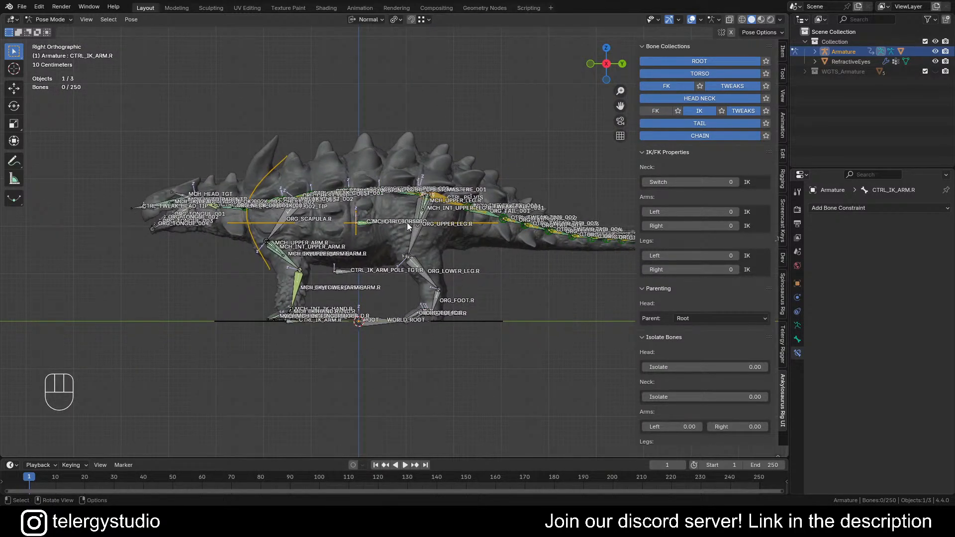
shift+middle_drag(393, 224, 429, 215)
scroll(397, 189, up, 4)
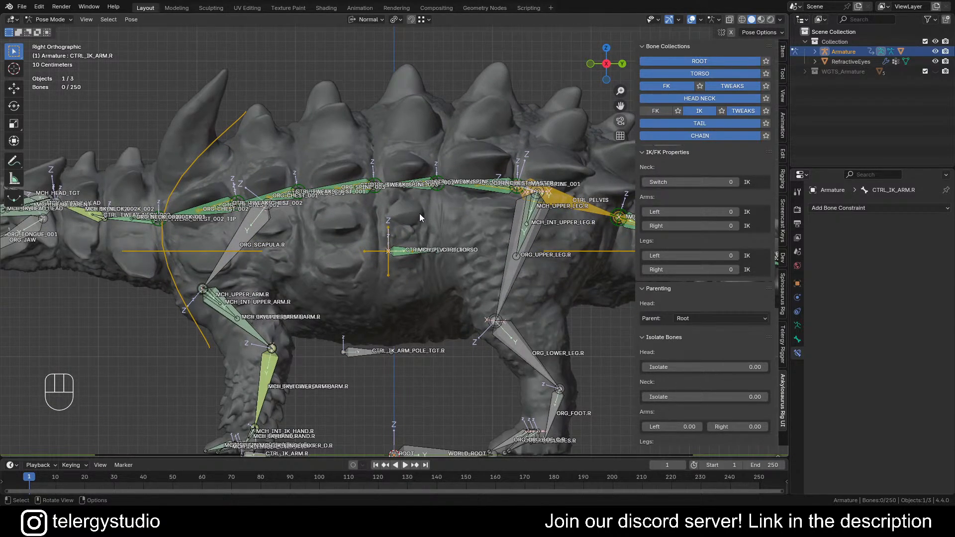
scroll(415, 189, down, 1)
shift+middle_drag(446, 195, 401, 190)
scroll(398, 141, up, 3)
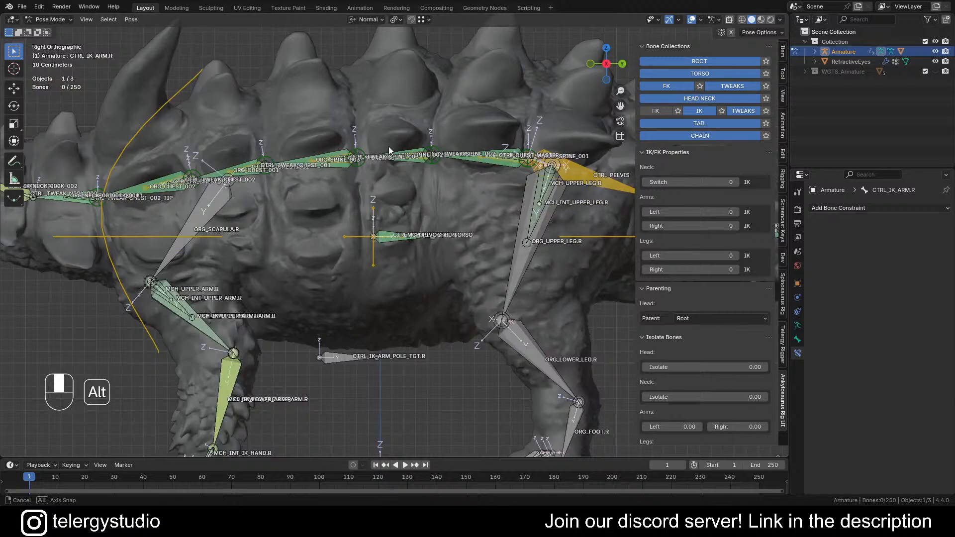
alt+middle_drag(389, 146, 387, 146)
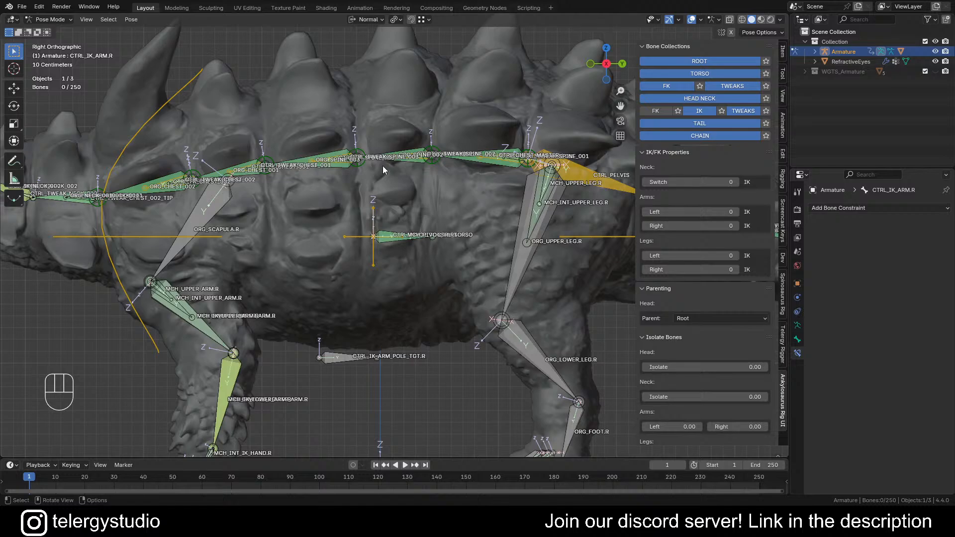
scroll(342, 162, down, 1)
shift+middle_drag(387, 206, 415, 217)
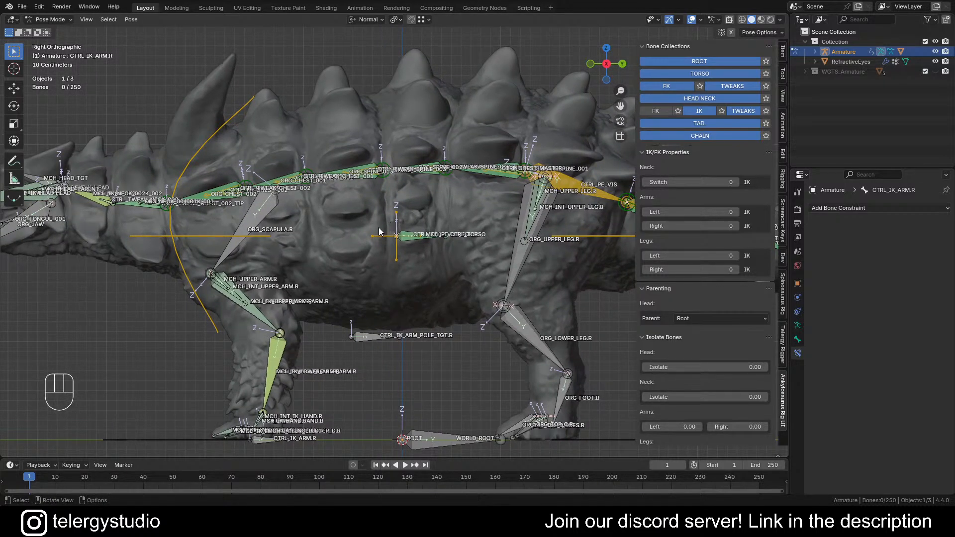
middle_drag(361, 231, 380, 219)
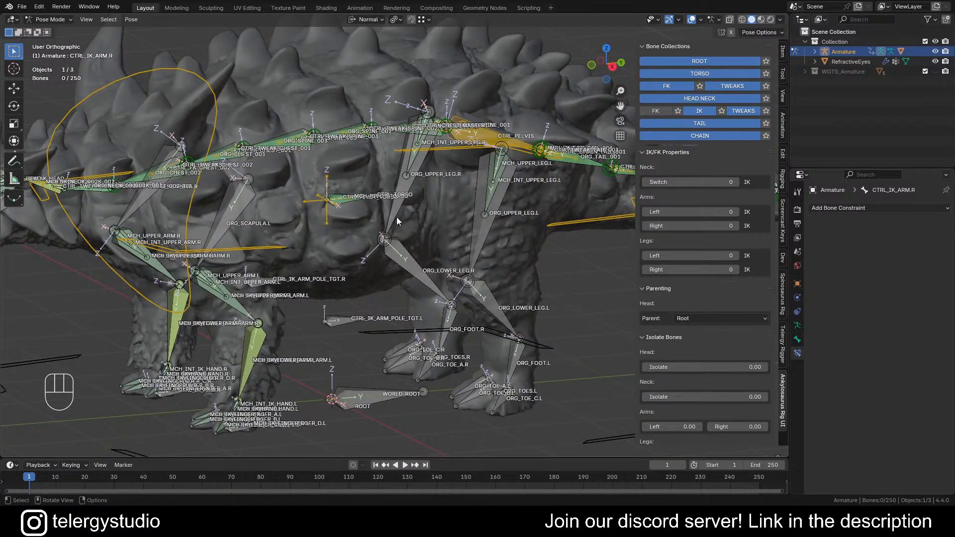
shift+middle_drag(381, 186, 359, 305)
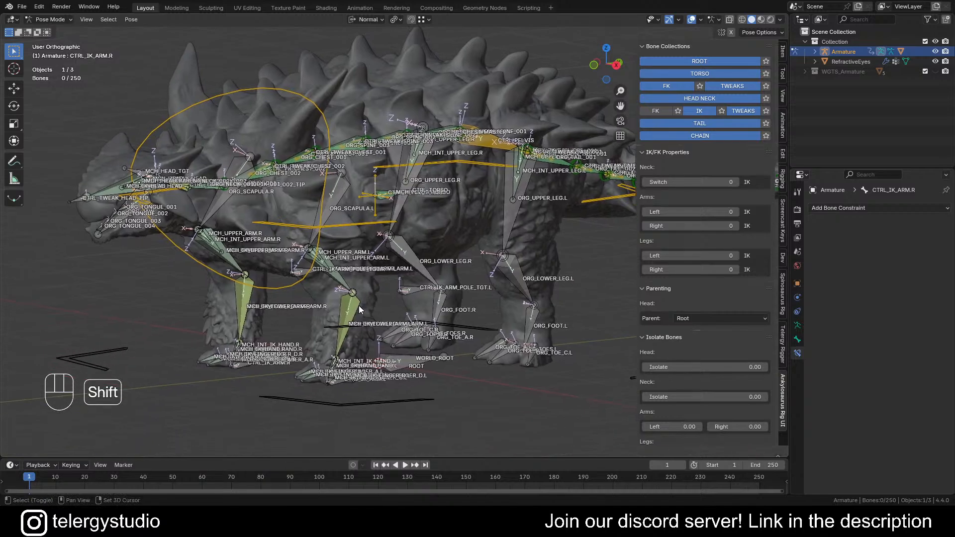
middle_drag(345, 340, 345, 346)
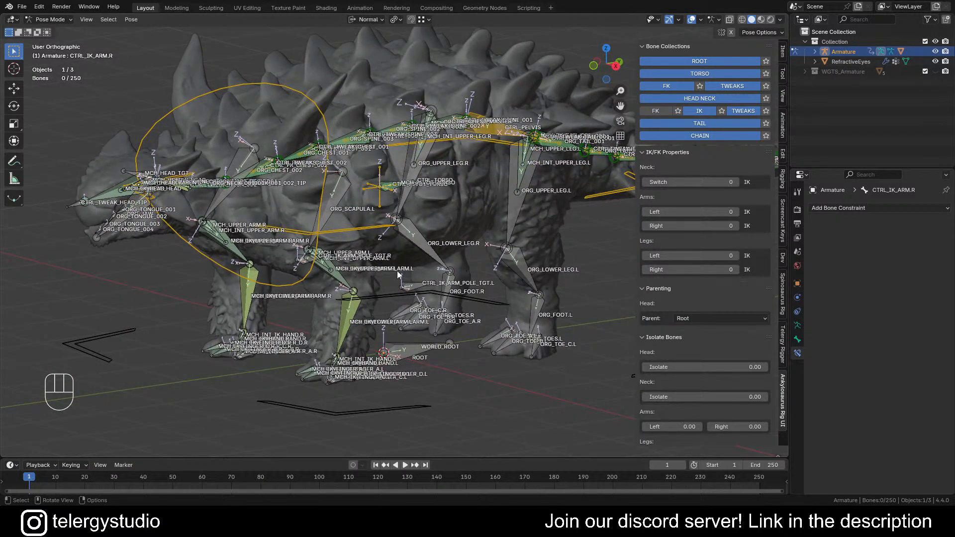
shift+middle_drag(357, 279, 394, 298)
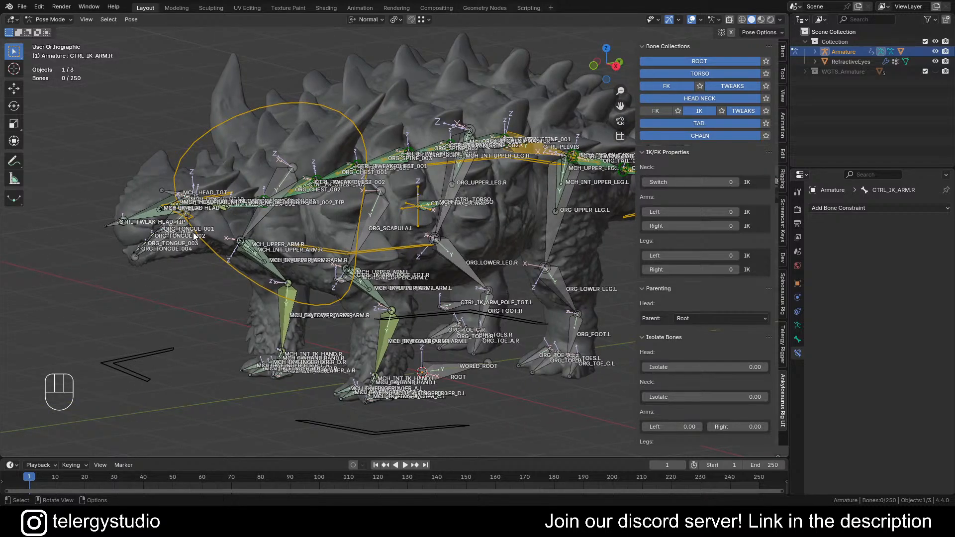
Batch rename the left and right scapula bones, replacing ORG with CTRL in their names
shift+middle_drag(225, 216, 496, 183)
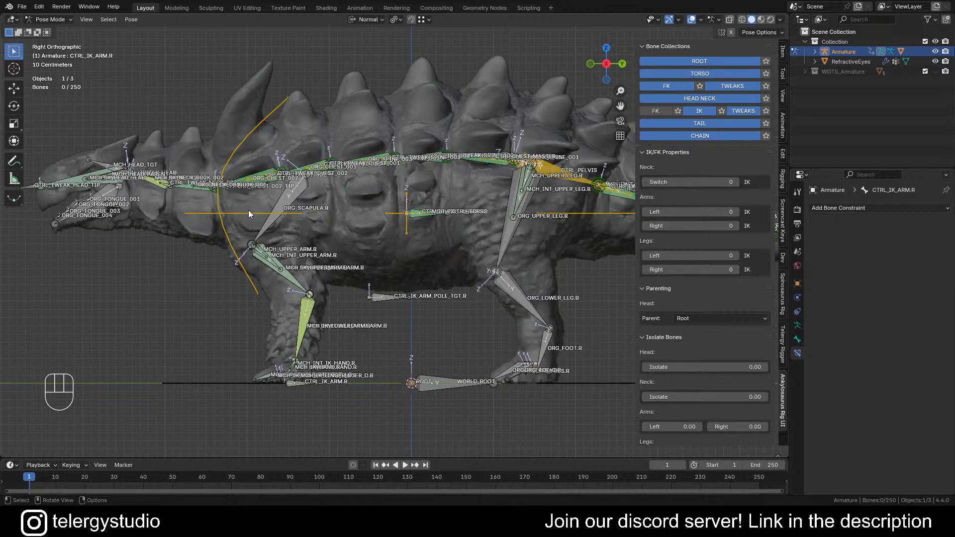
scroll(290, 204, up, 2)
click(289, 208)
middle_drag(289, 208, 314, 202)
shift+click(315, 202)
shift+middle_drag(384, 204, 423, 192)
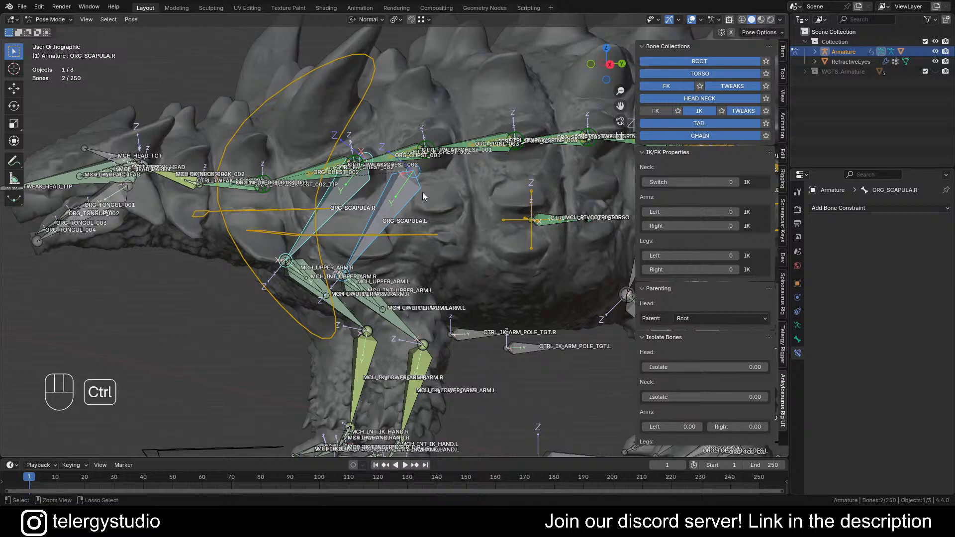
key(ctrl+F2)
click(425, 223)
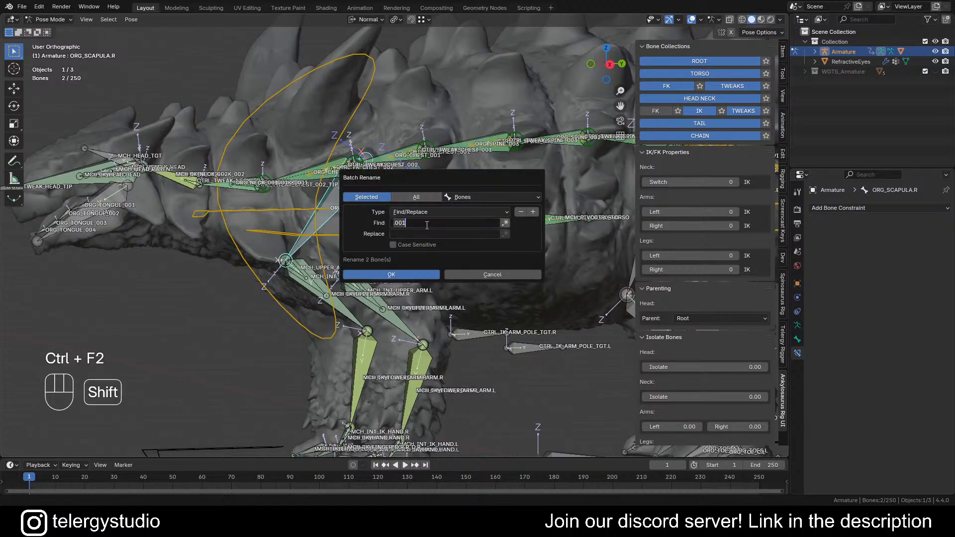
text(ORG)
key(Tab)
key(shift)
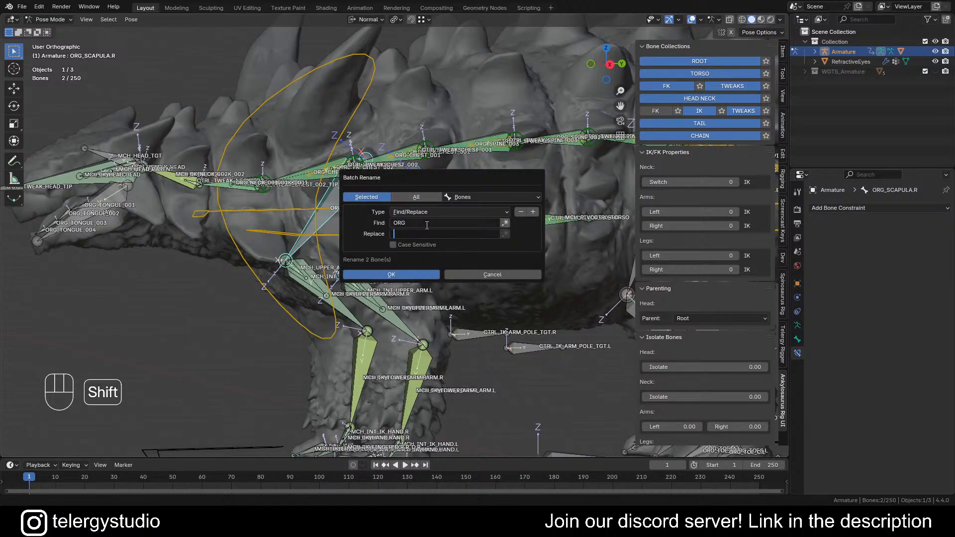
text(CTRL)
key(Return)
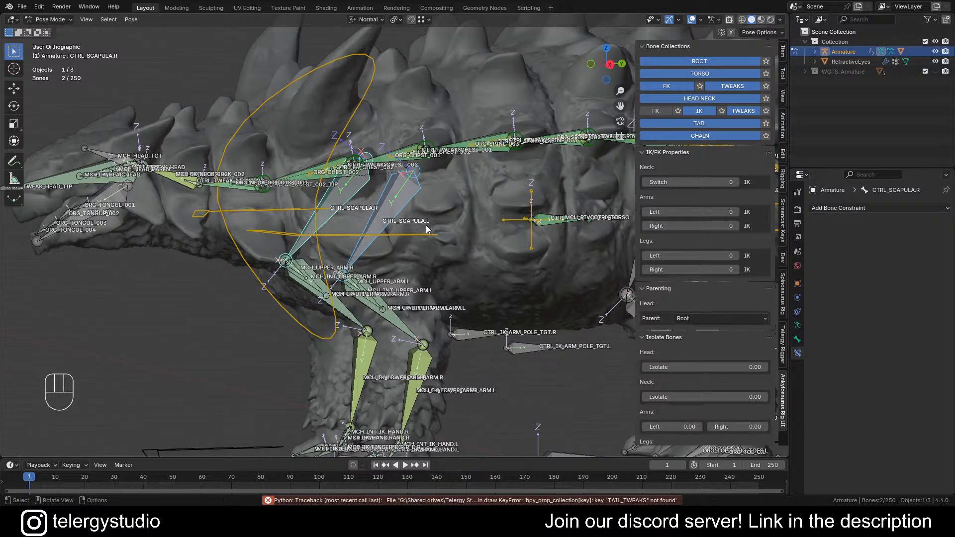
In the Scripting workspace, rename the armature's TAIL_TWEAK bone collection to TAIL_TWEAKS and collapse the TAIL group
shift+middle_drag(426, 225, 382, 220)
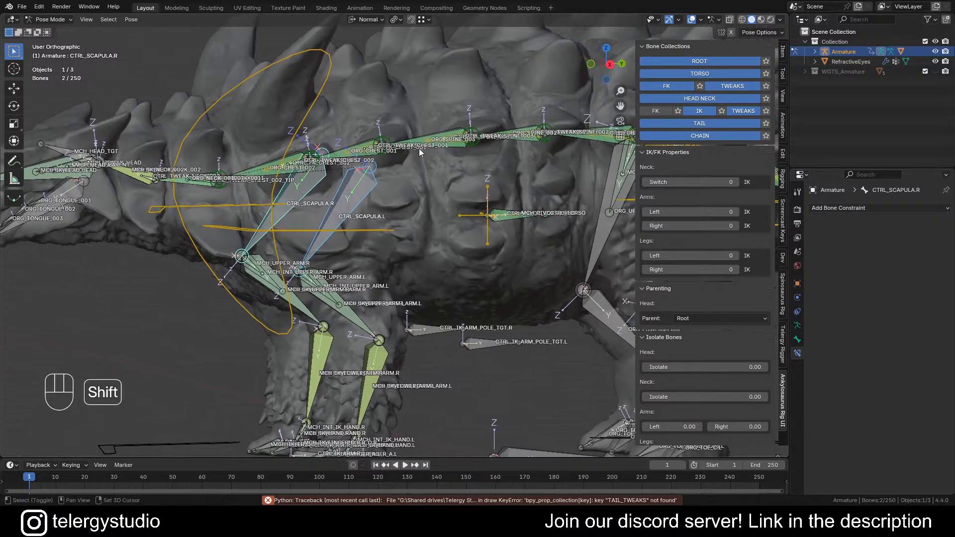
click(527, 8)
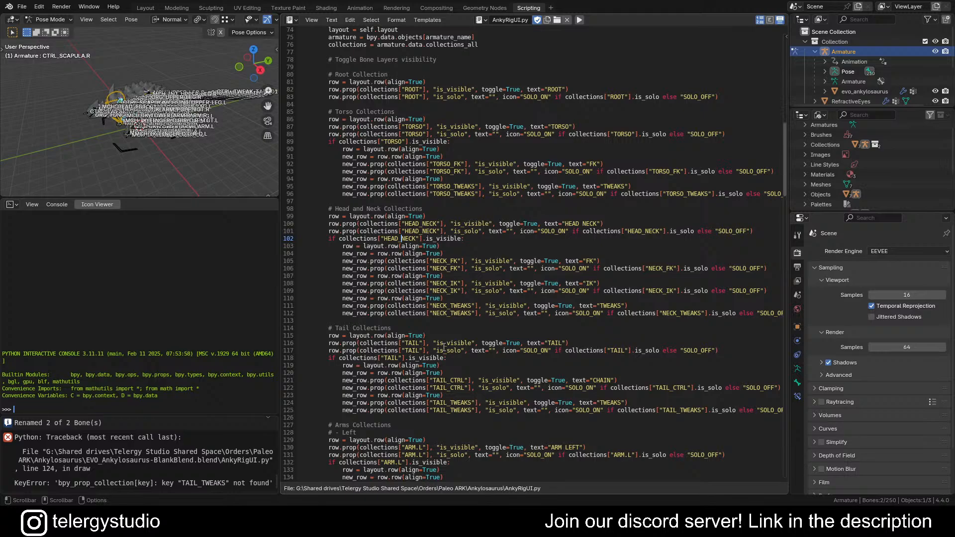
click(797, 368)
scroll(857, 322, down, 3)
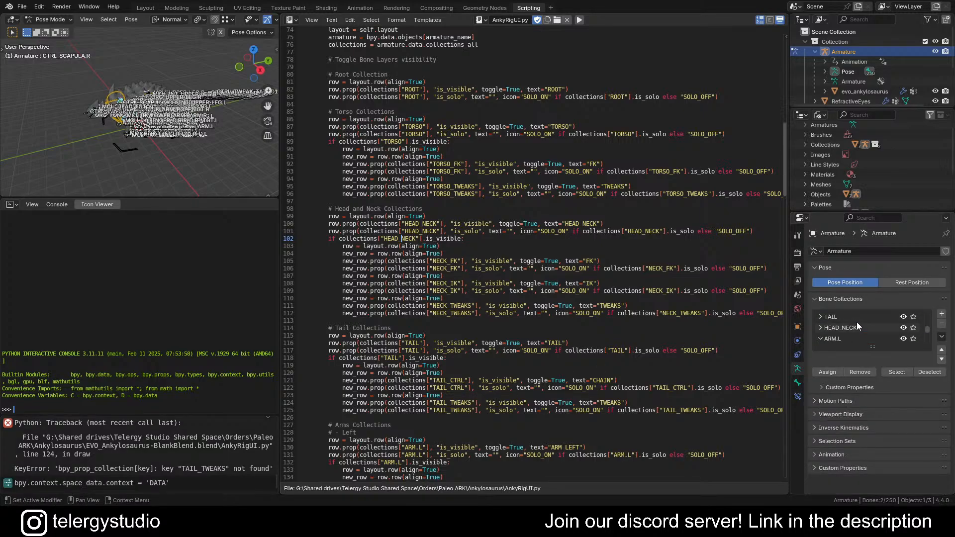
scroll(857, 321, down, 7)
scroll(856, 321, up, 7)
click(820, 318)
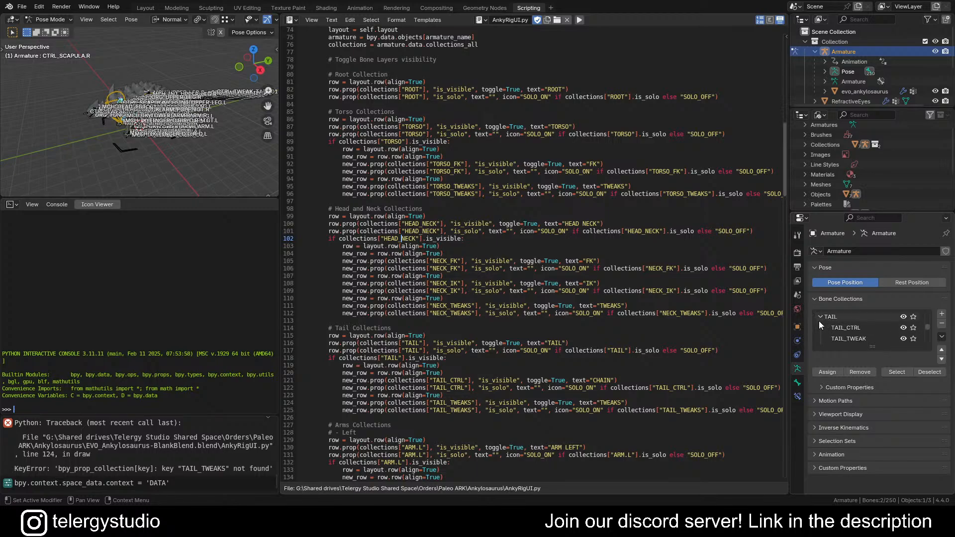
click(864, 341)
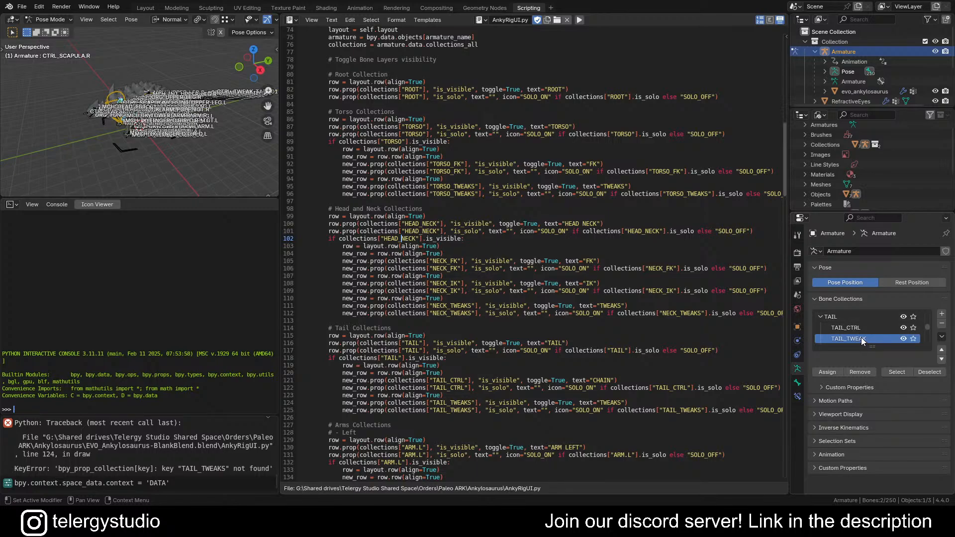
double_click(859, 338)
click(873, 339)
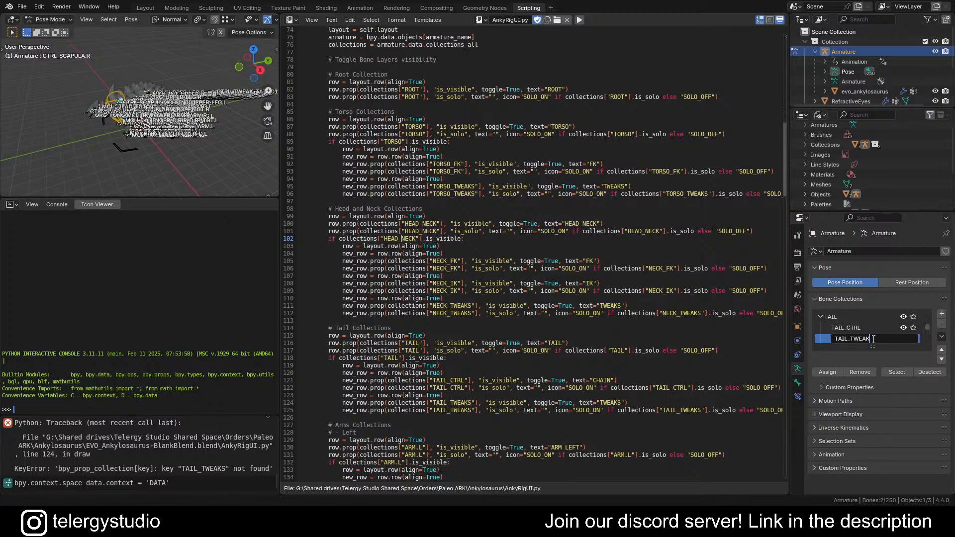
text(S)
key(Return)
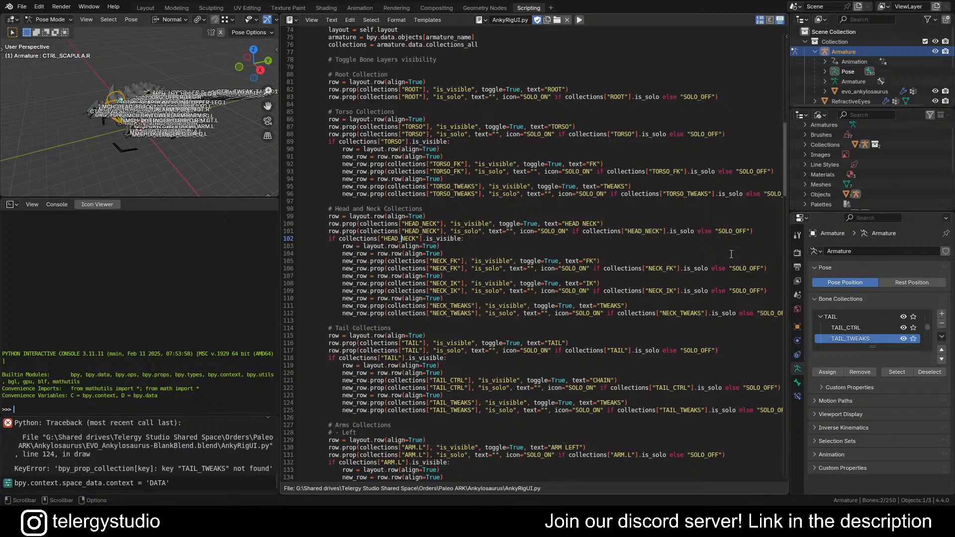
click(819, 316)
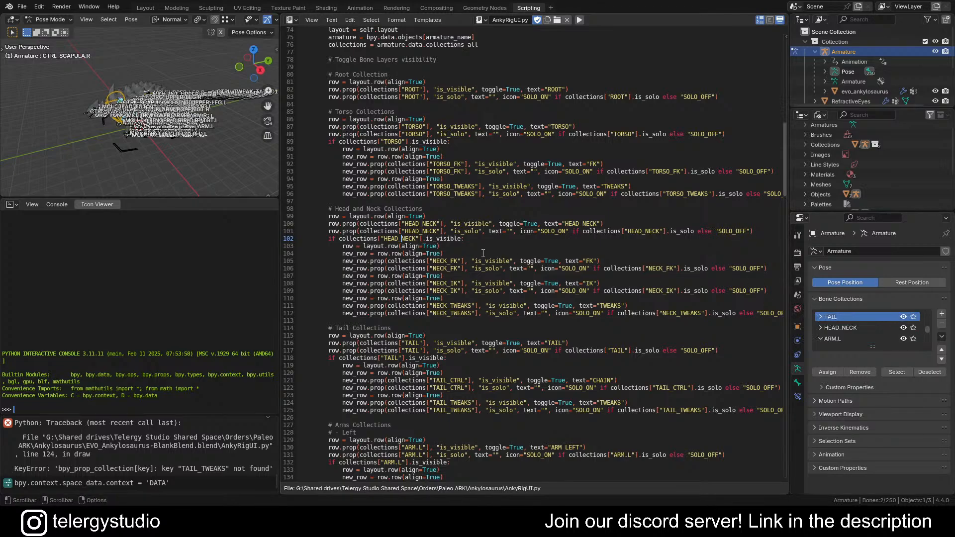
Return to the Layout workspace and save the blend file
click(138, 9)
shift+middle_drag(381, 177, 399, 200)
key(ctrl+s)
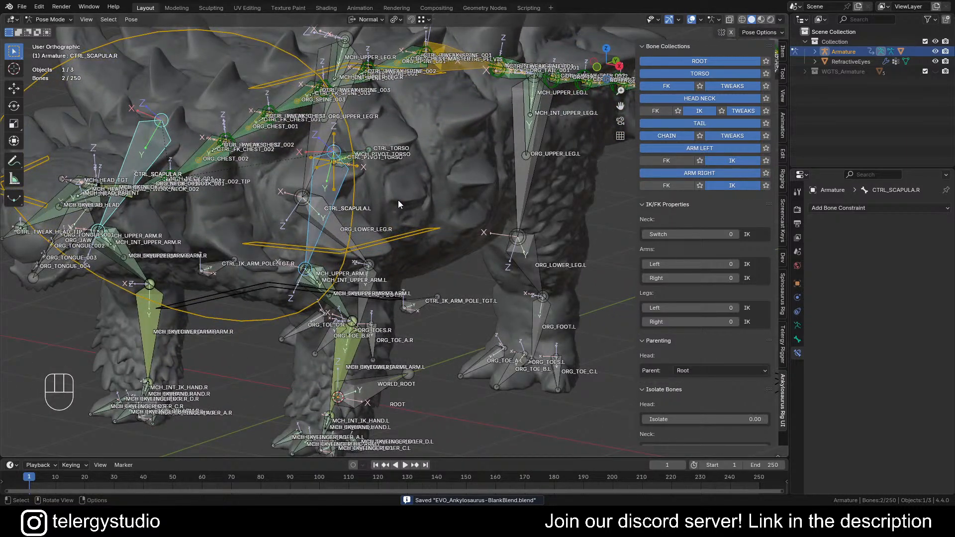
Test a free rotation of CTRL_CHEST_MASTER to check how the scapulae and arms follow, then cancel it
scroll(398, 200, down, 2)
shift+middle_drag(369, 193, 403, 210)
scroll(473, 221, down, 1)
shift+middle_drag(474, 224, 451, 213)
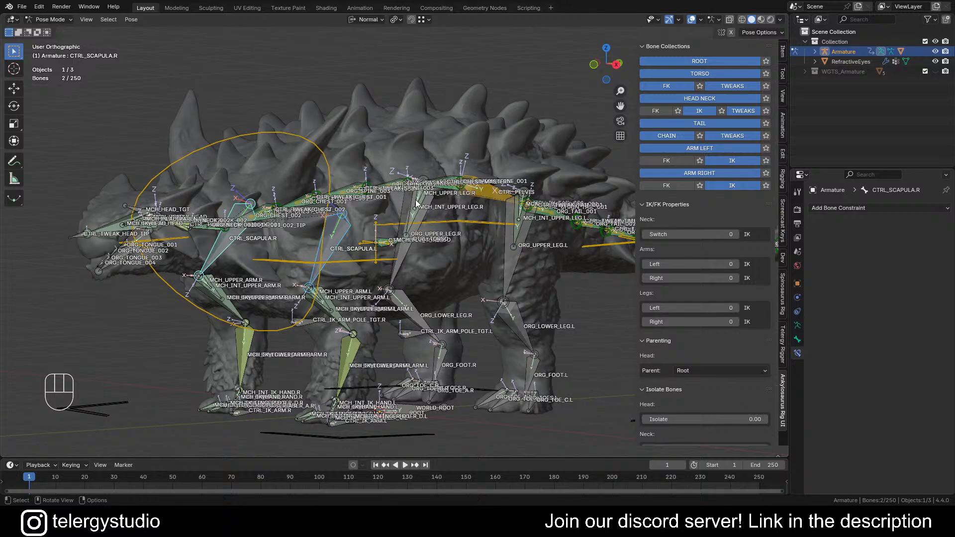
middle_drag(402, 199, 322, 126)
click(326, 153)
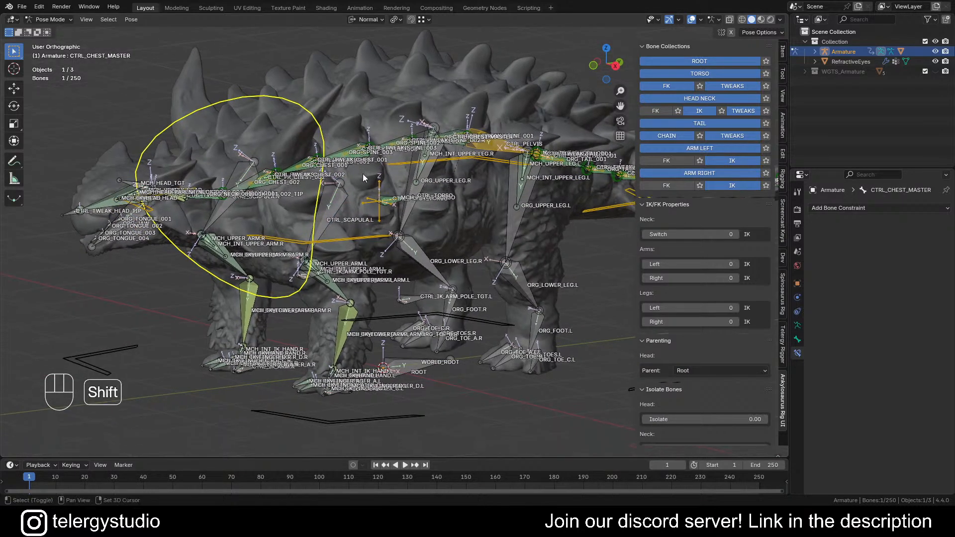
key(r)
key(r)
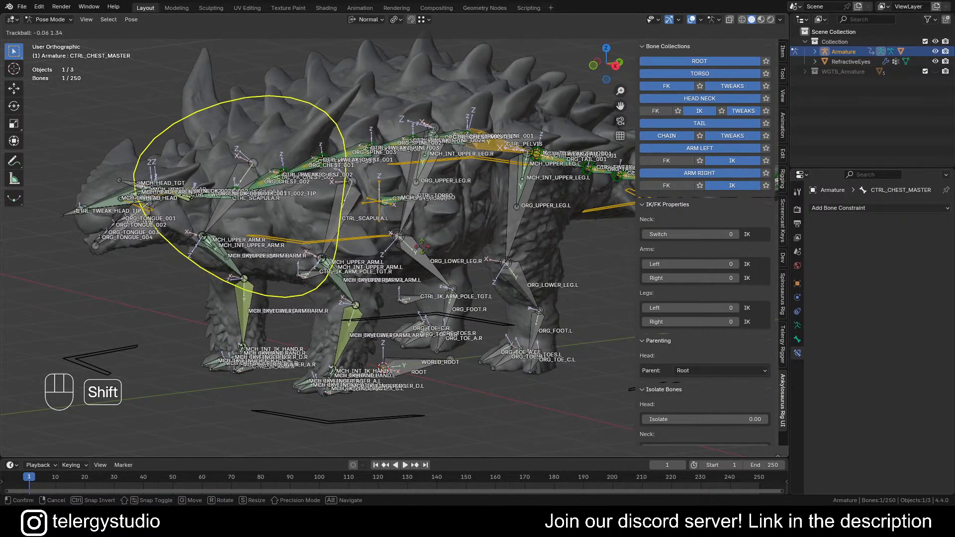
right_click(433, 243)
Hide the ORG and MCH bone collections in the Telergy Rigger bone collection list
scroll(414, 217, down, 1)
shift+middle_drag(414, 221, 333, 273)
scroll(237, 162, up, 2)
scroll(237, 162, up, 2)
scroll(341, 177, down, 2)
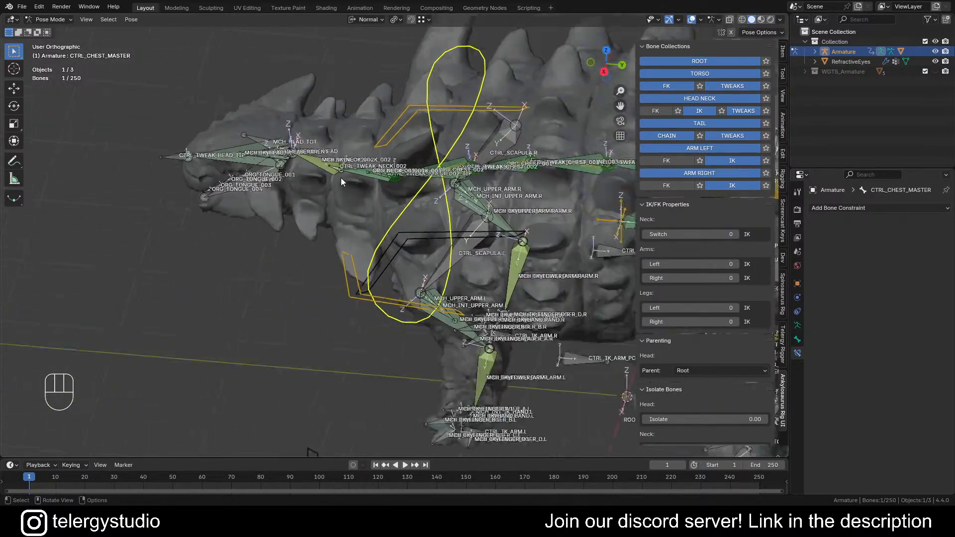
shift+middle_drag(321, 205, 273, 222)
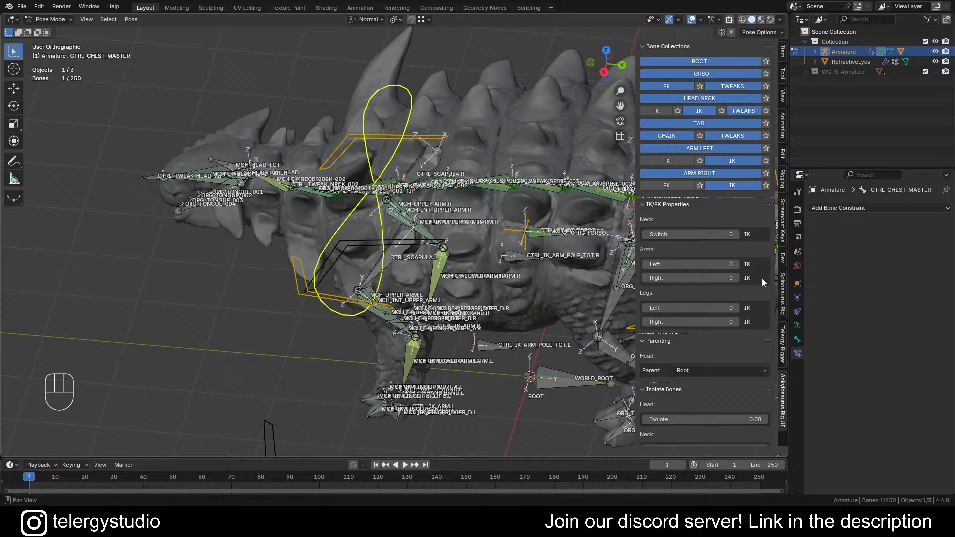
click(782, 345)
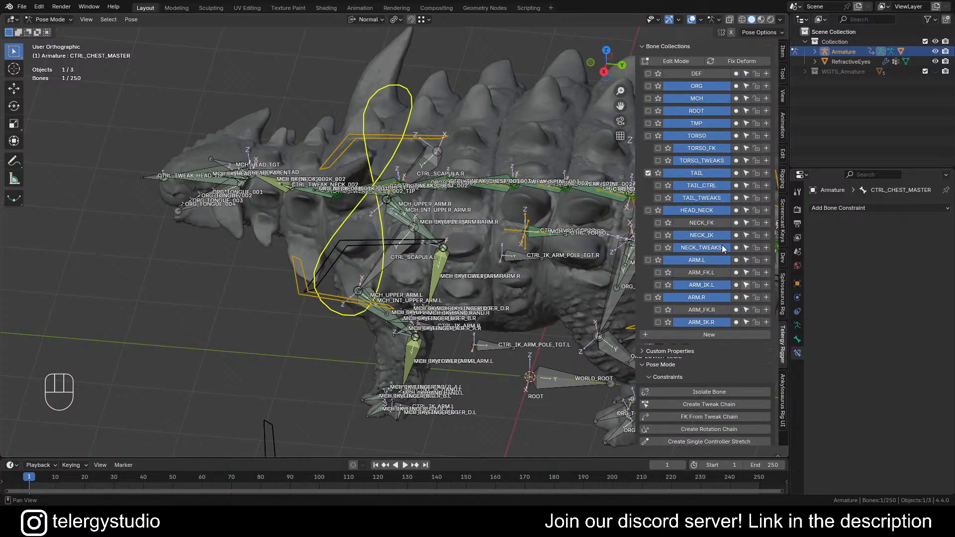
click(689, 87)
click(708, 98)
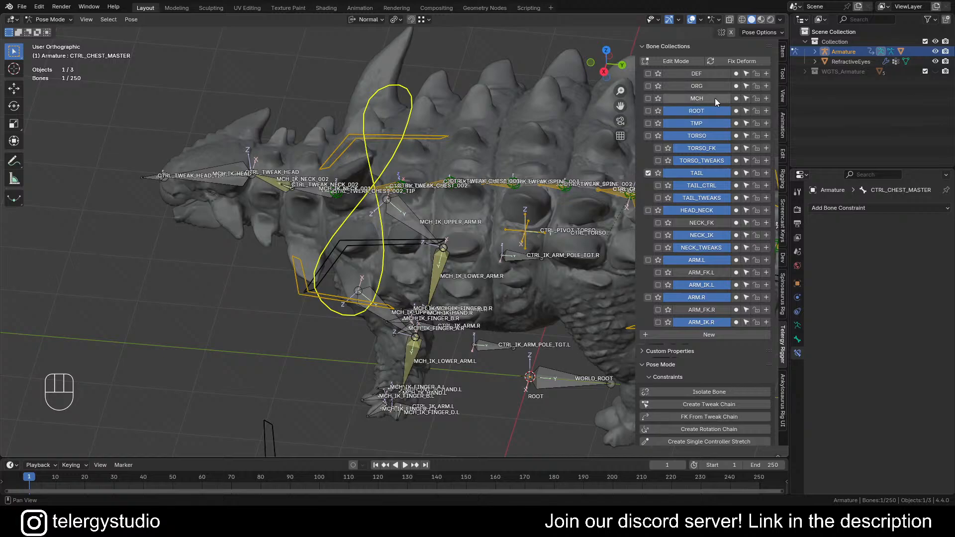
Select the MCH_IK_NECK_001, MCH_IK_NECK_002 and MCH_IK_HEAD bones
middle_drag(305, 192, 325, 190)
scroll(315, 193, up, 4)
scroll(314, 193, up, 1)
drag(297, 193, 310, 220)
scroll(219, 183, up, 2)
scroll(220, 183, up, 1)
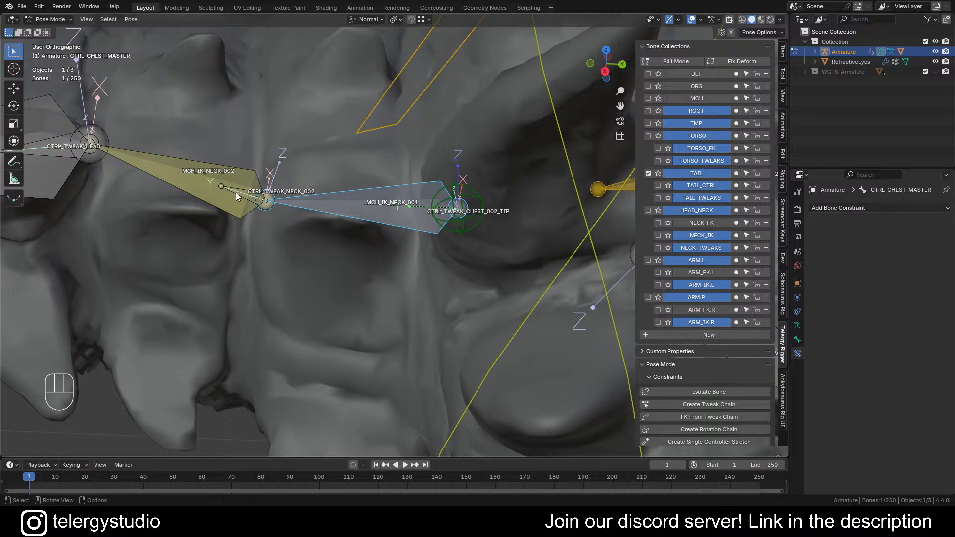
middle_drag(236, 193, 244, 180)
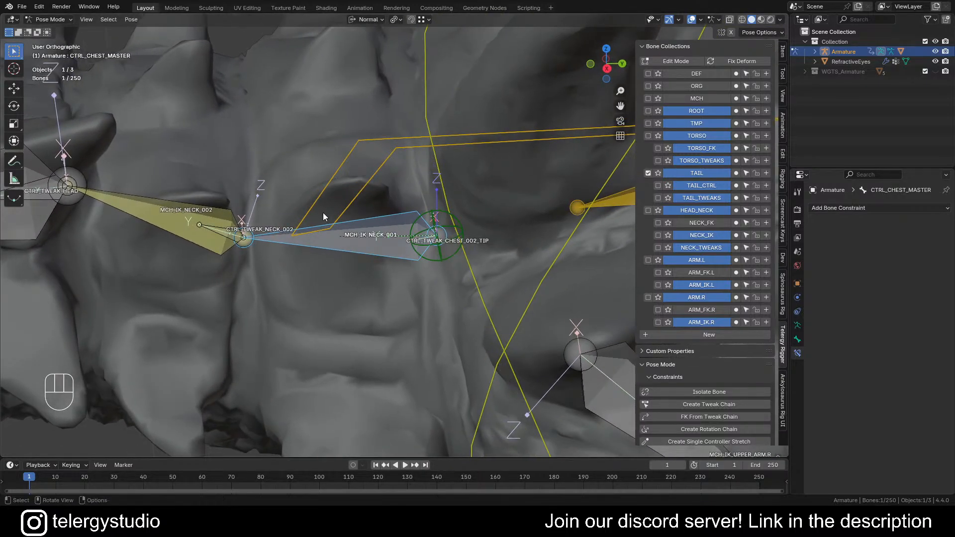
scroll(317, 219, down, 1)
shift+middle_drag(317, 219, 455, 209)
shift+drag(283, 175, 298, 228)
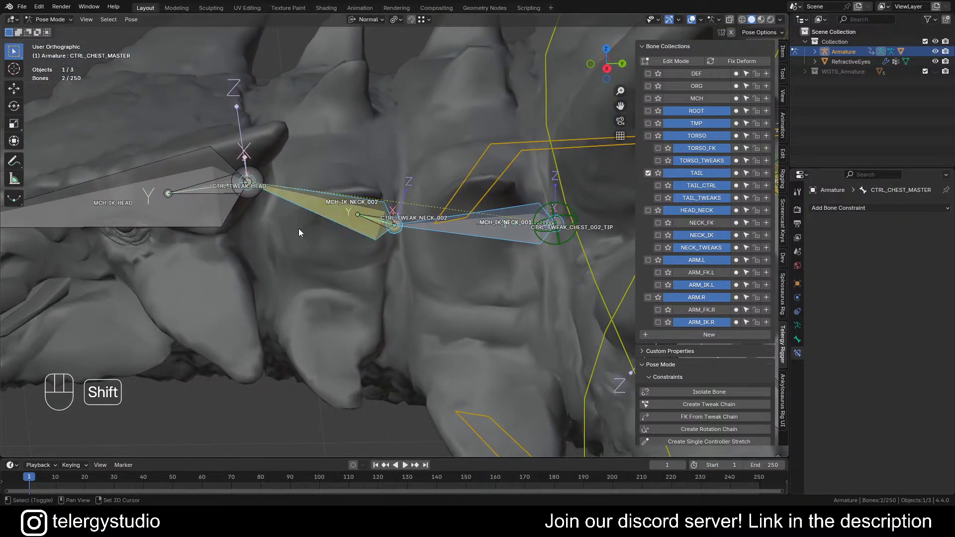
shift+click(96, 201)
scroll(181, 161, down, 4)
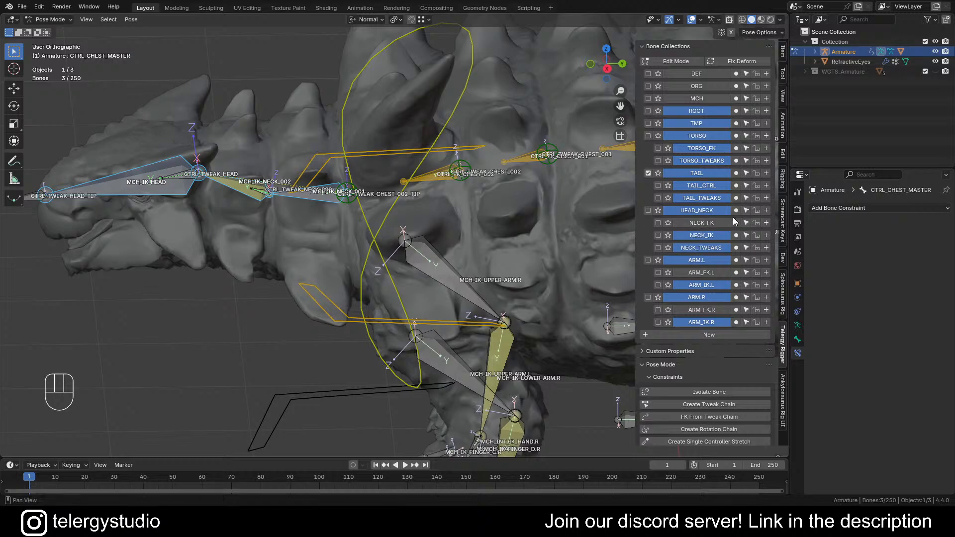
Show the NECK_FK, ARM_FK.L and ARM_FK.R bone collections
click(702, 224)
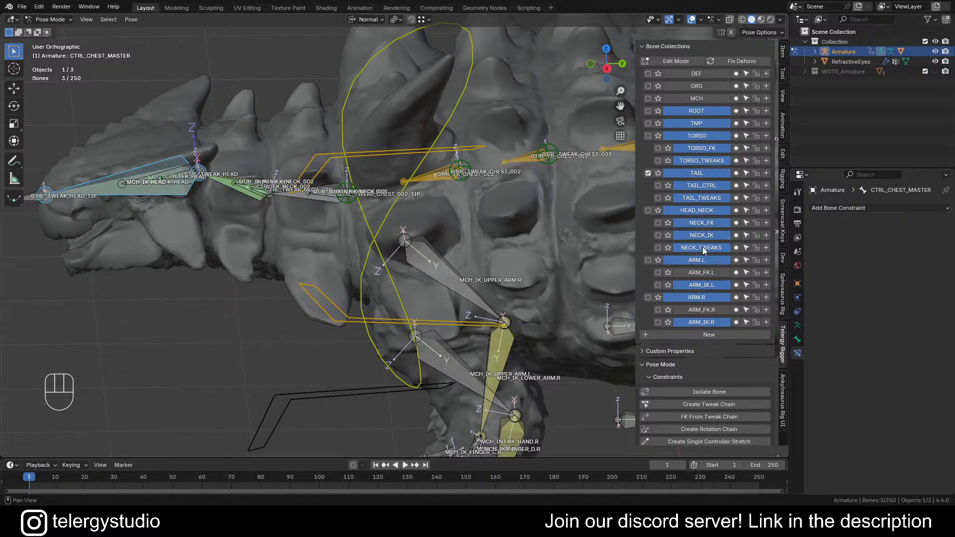
click(700, 273)
click(701, 309)
scroll(704, 278, down, 5)
scroll(705, 236, up, 5)
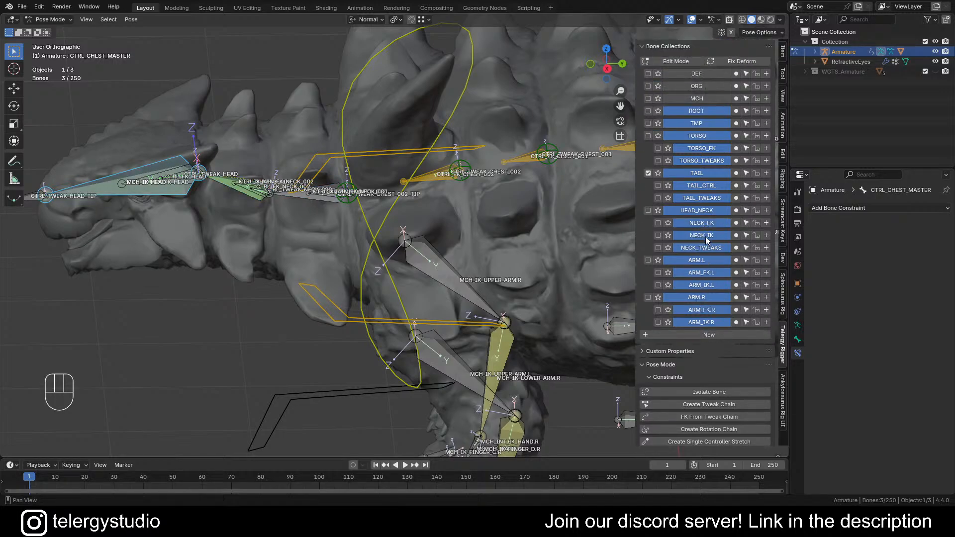
Select all overlapping FK, IK and chain bones along both neck segments and the head
scroll(260, 206, up, 8)
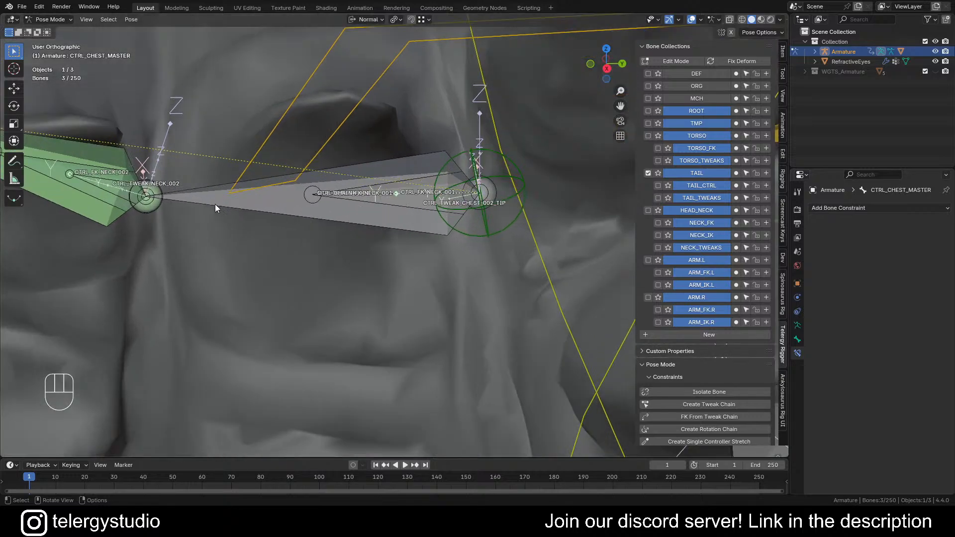
scroll(365, 201, up, 2)
drag(349, 148, 371, 260)
scroll(364, 170, down, 5)
shift+middle_drag(301, 181, 422, 212)
scroll(249, 176, up, 4)
shift+drag(338, 220, 327, 164)
scroll(287, 183, down, 4)
shift+middle_drag(287, 184, 422, 196)
scroll(197, 177, up, 3)
shift+drag(146, 179, 168, 224)
scroll(172, 174, down, 6)
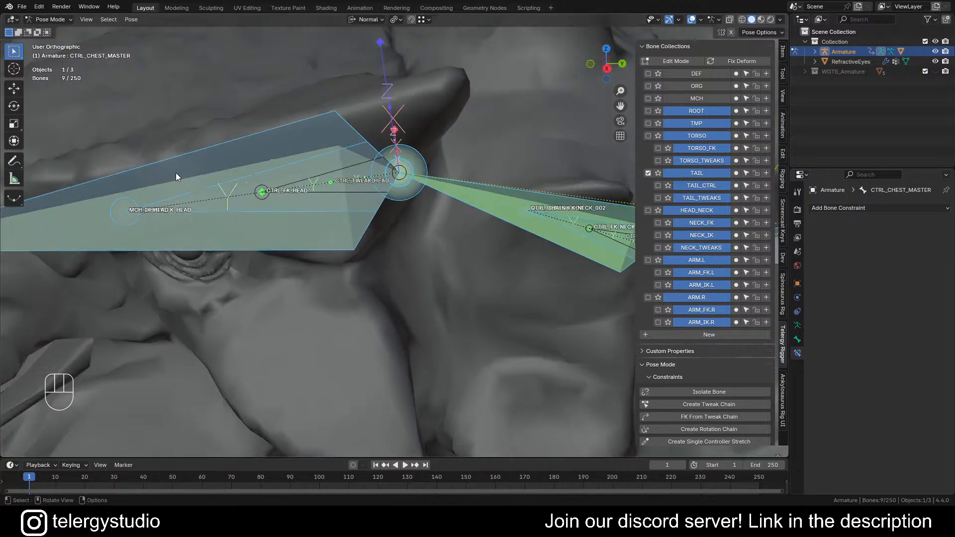
Add CTRL_TORSO to the selection as the active bone and copy its yellow theme 09 bone colour to the selected neck and head bones
shift+middle_drag(122, 183, 309, 193)
scroll(224, 214, up, 1)
scroll(189, 228, up, 2)
scroll(326, 195, down, 4)
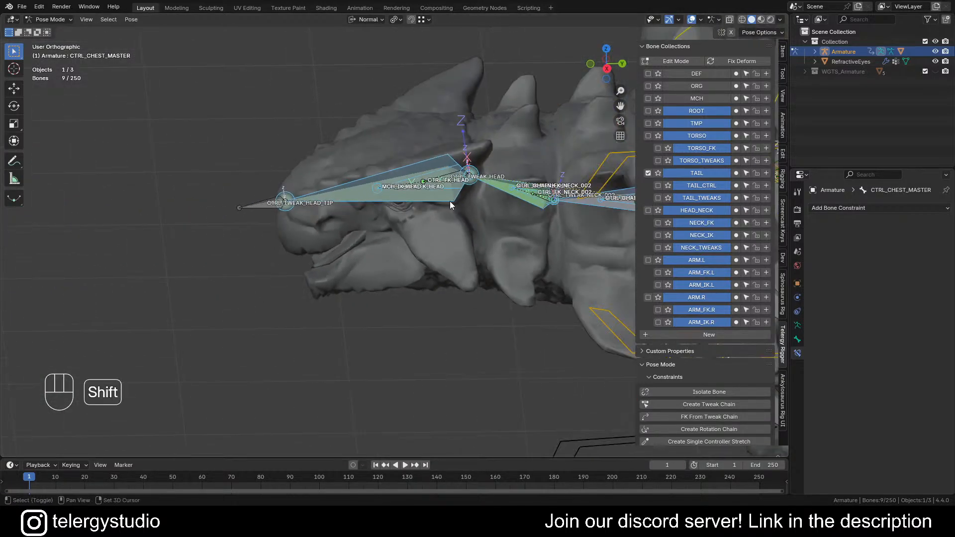
shift+middle_drag(615, 224, 523, 225)
shift+click(522, 153)
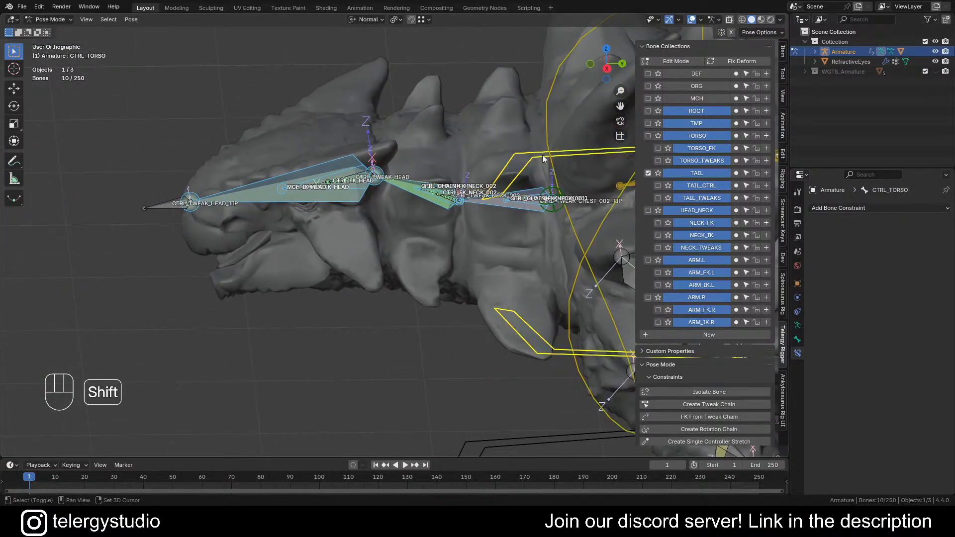
click(798, 339)
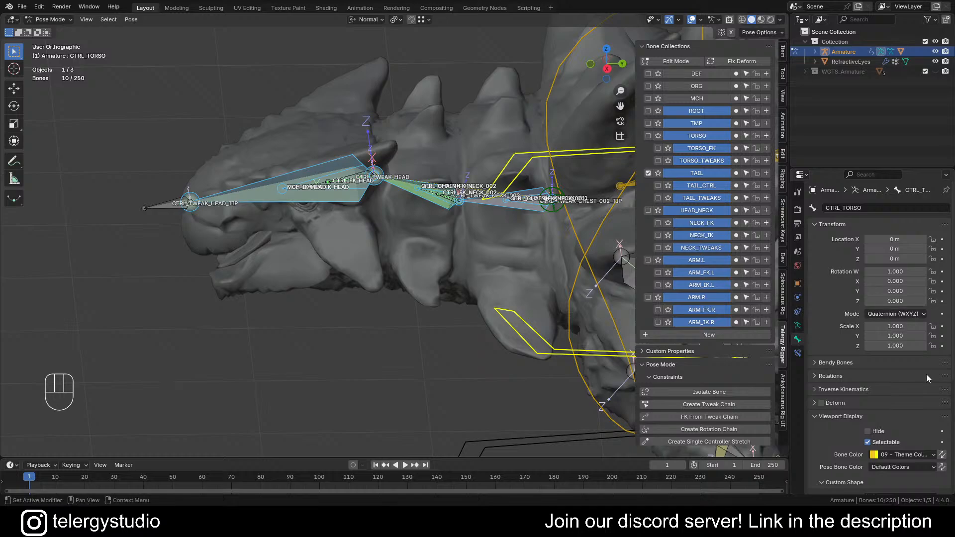
click(942, 455)
scroll(217, 181, down, 2)
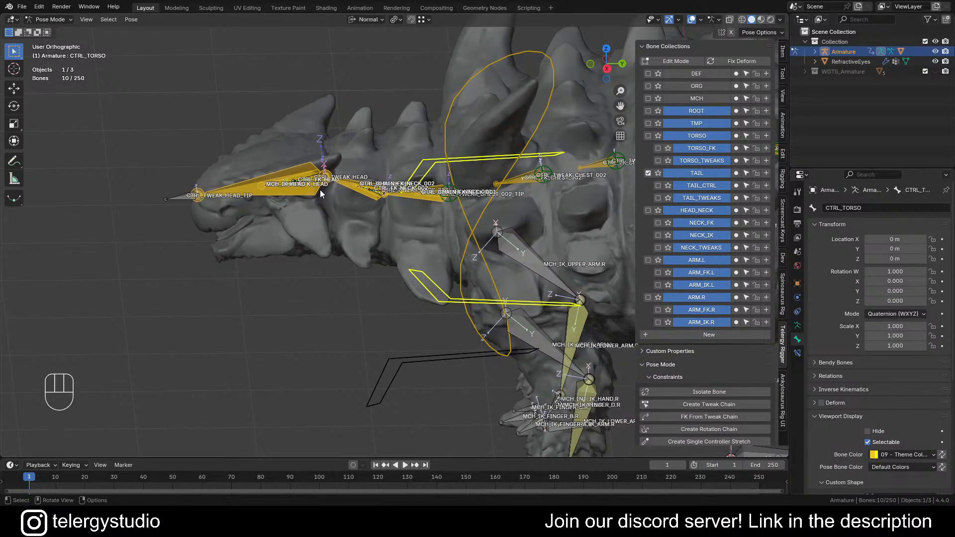
Select bones by name using TWEAK, viewing the rig from the right side
scroll(318, 124, down, 1)
shift+middle_drag(367, 170, 313, 193)
scroll(313, 173, up, 2)
scroll(309, 194, up, 2)
key(ctrl+f)
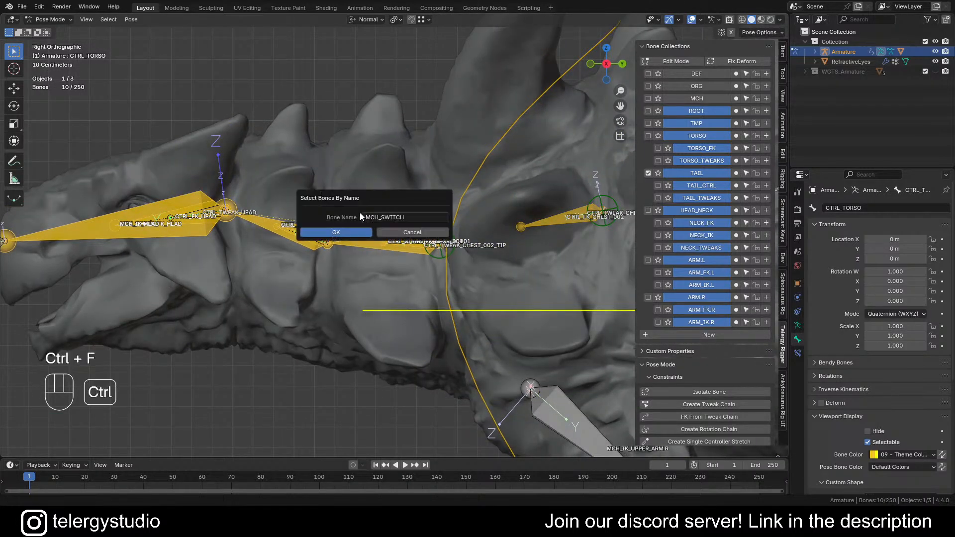
text(TWEAK)
key(Return)
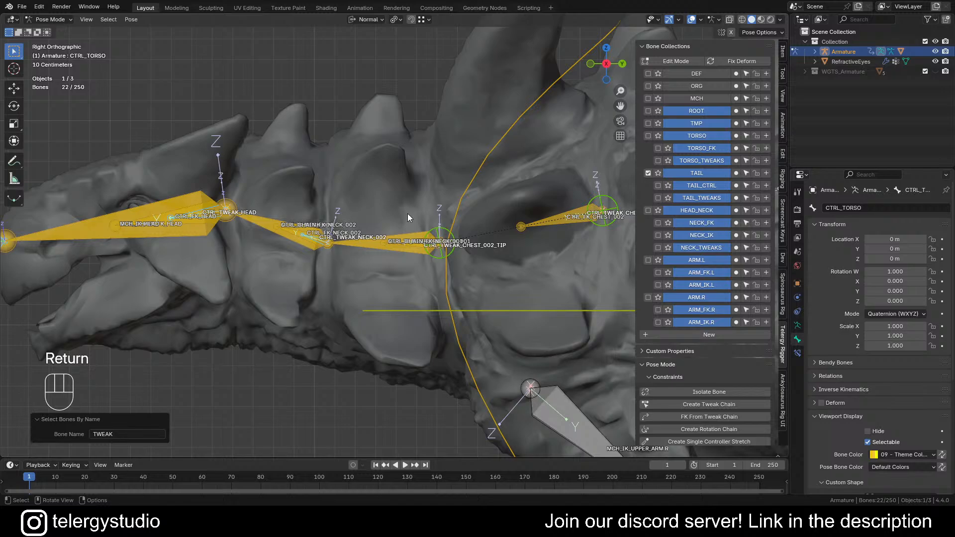
Make CTRL_TWEAK_CHEST_002_TIP the active bone while keeping the tweak bones selected
scroll(418, 207, down, 4)
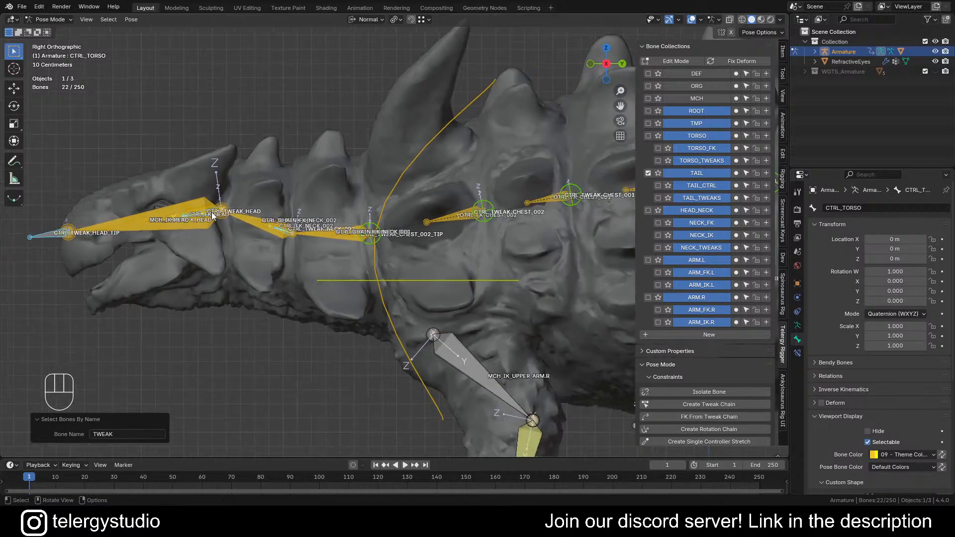
scroll(401, 246, up, 5)
shift+click(430, 234)
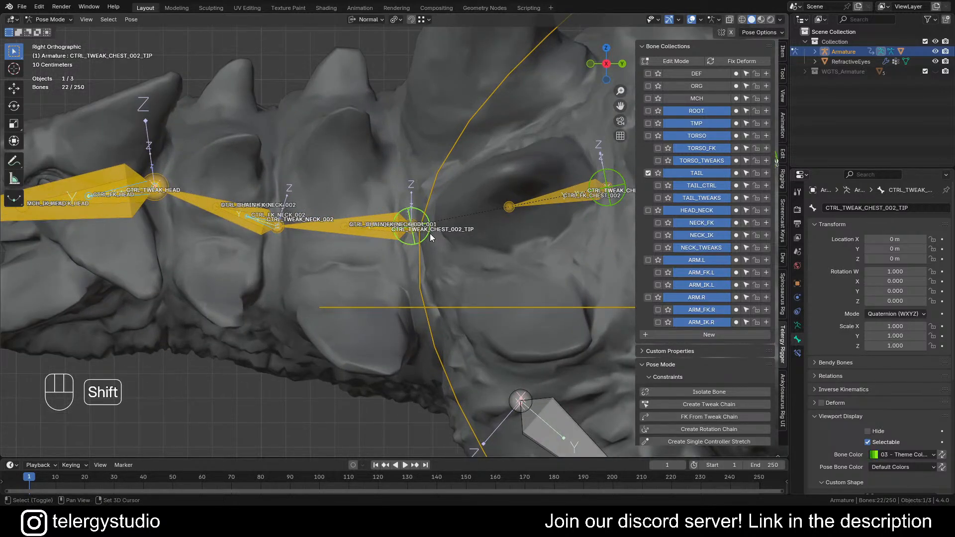
scroll(458, 223, down, 6)
shift+middle_drag(458, 222, 204, 234)
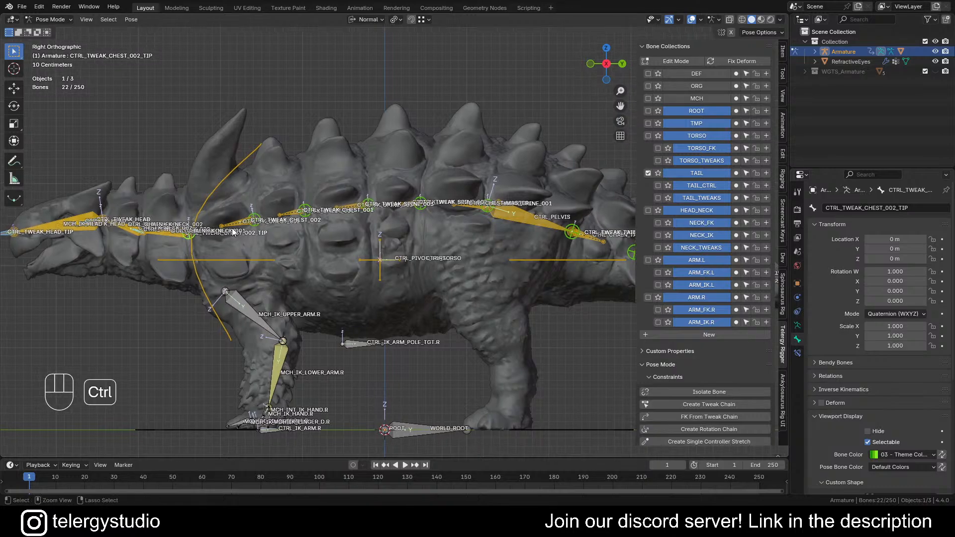
key(ctrl+f)
click(203, 245)
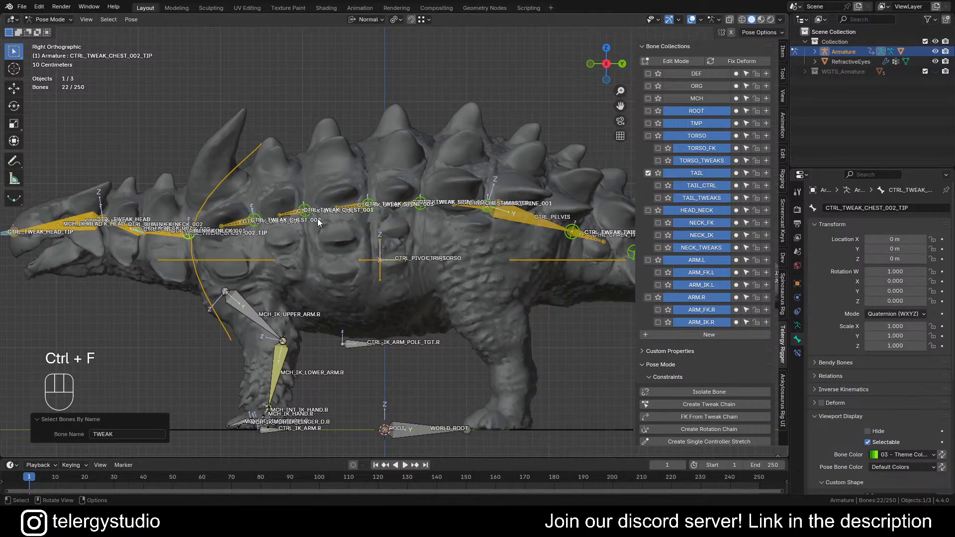
Copy the bone shape of CTRL_TWEAK_CHEST_002_TIP to the other selected tweak bones
scroll(357, 231, down, 3)
shift+middle_drag(357, 231, 380, 253)
scroll(239, 235, up, 6)
scroll(168, 248, down, 5)
shift+middle_drag(168, 248, 303, 252)
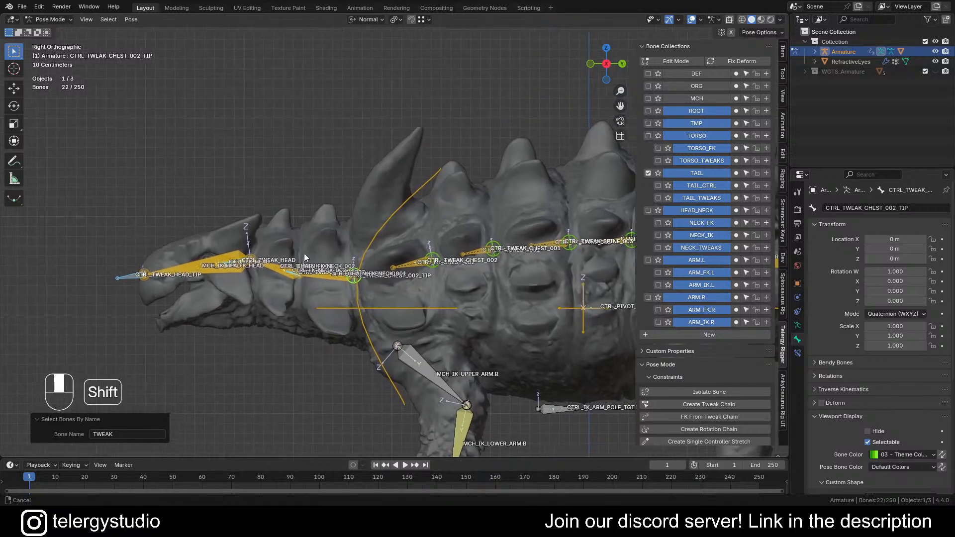
scroll(304, 253, up, 4)
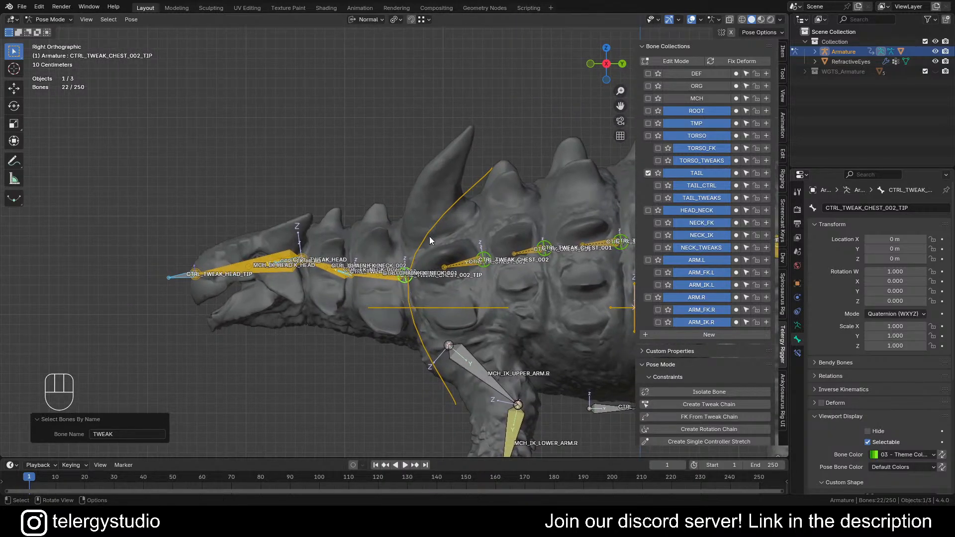
scroll(460, 288, up, 2)
key(ctrl+c)
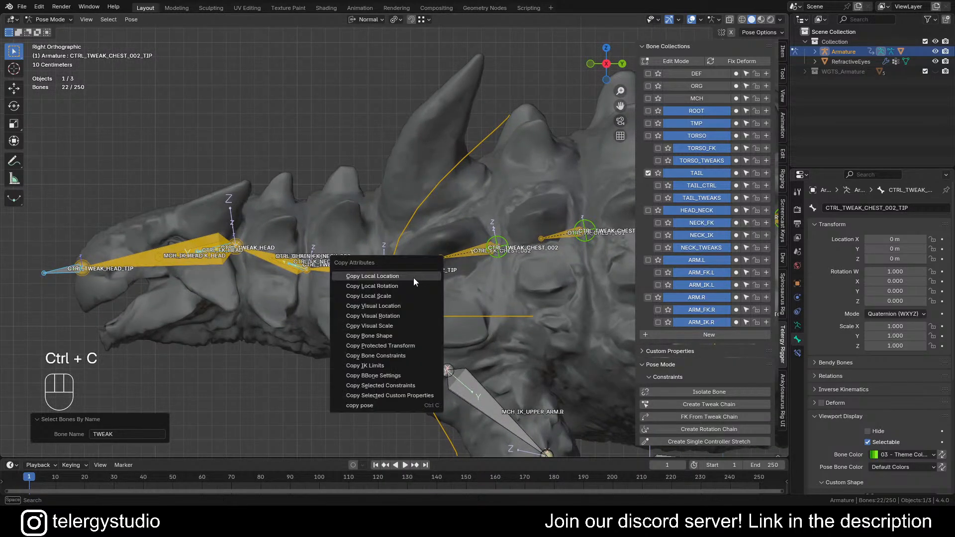
click(397, 335)
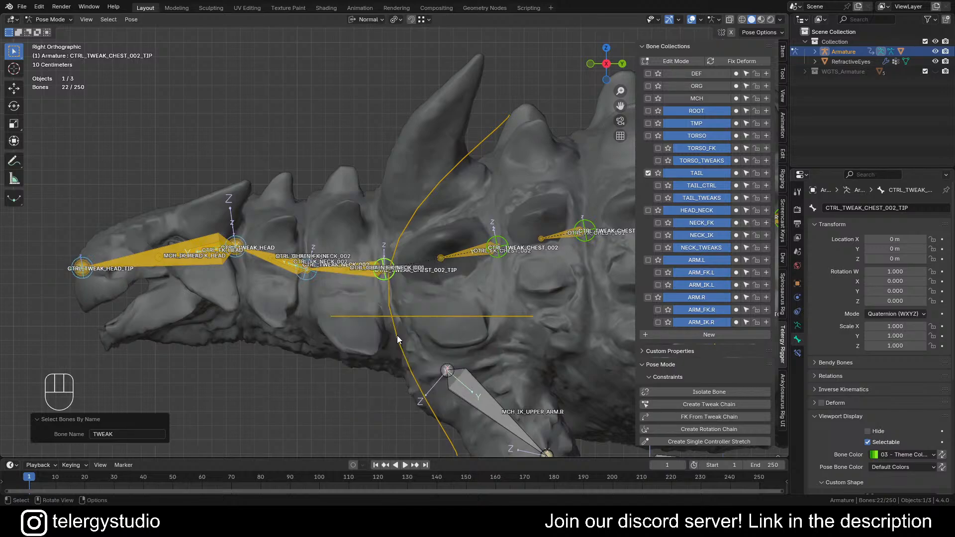
Apply the active tweak bone's green theme 03 colour and its 2.0 custom shape wire width to all selected bones
scroll(404, 290, down, 2)
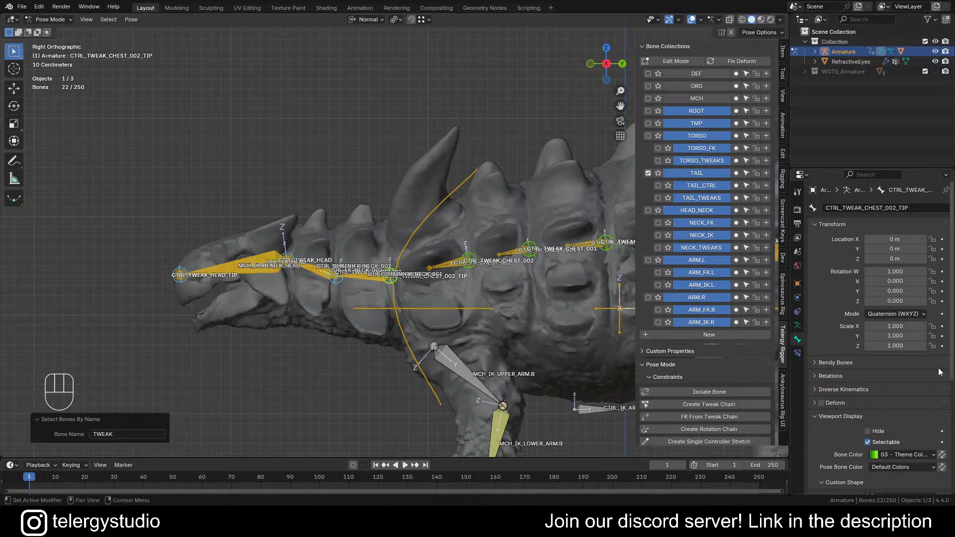
click(942, 455)
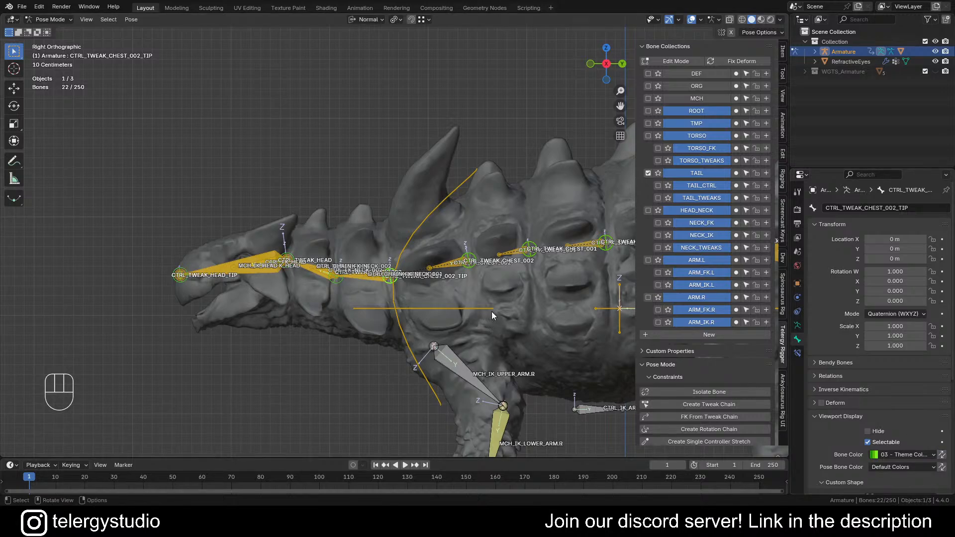
scroll(870, 419, down, 7)
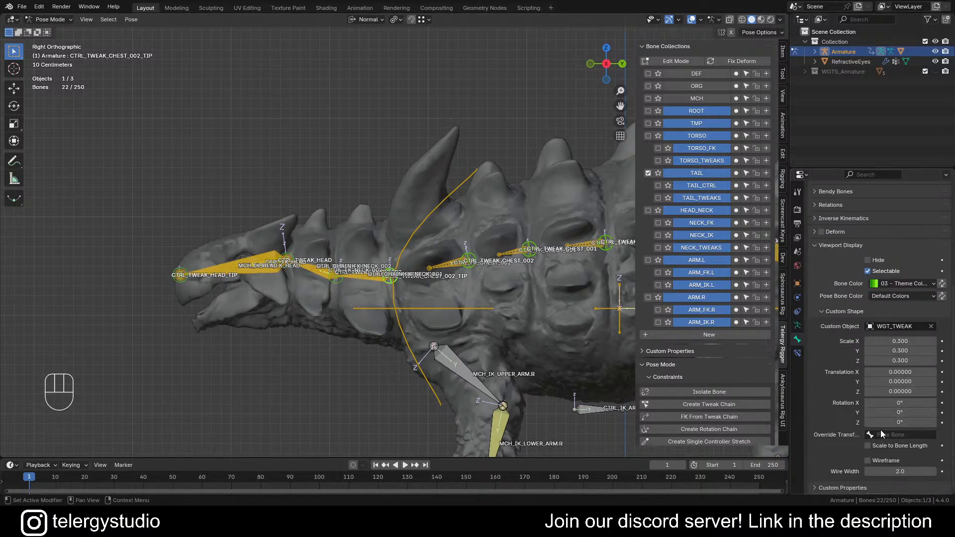
alt+click(901, 472)
key(alt+Return)
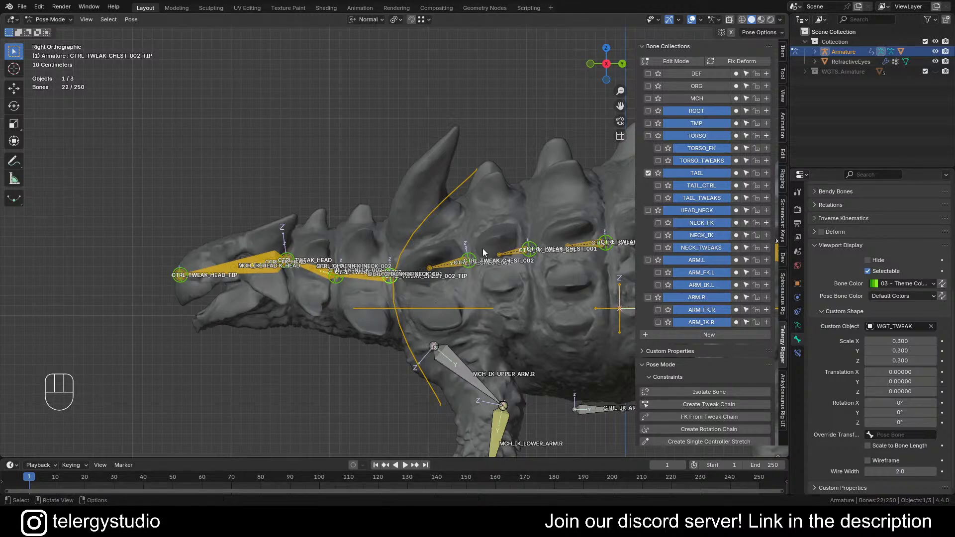
Deselect all bones and check the neck and head tweak controls from the side
scroll(438, 228, down, 2)
shift+middle_drag(493, 299, 162, 249)
scroll(413, 255, down, 1)
shift+middle_drag(407, 257, 458, 264)
shift+middle_drag(112, 307, 243, 306)
click(241, 305)
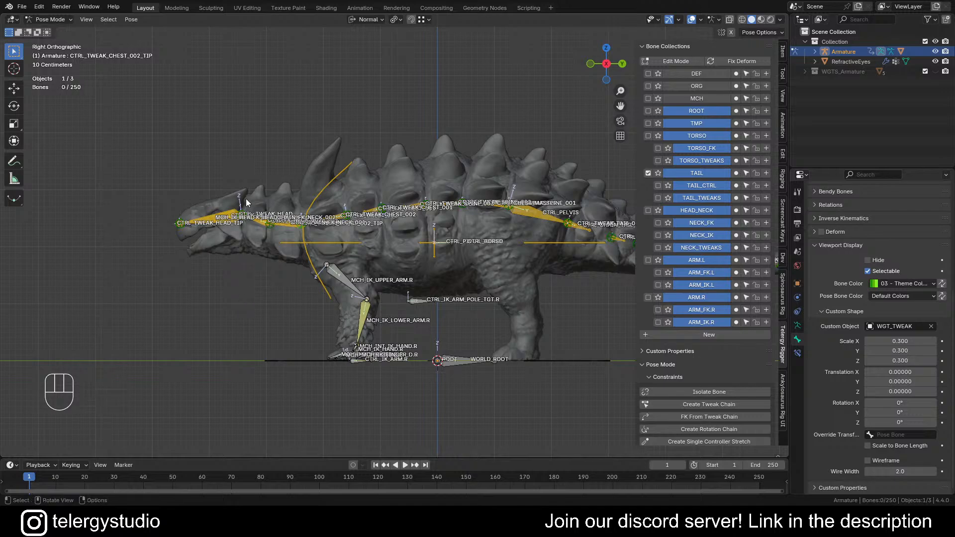
scroll(247, 202, up, 4)
scroll(437, 230, down, 3)
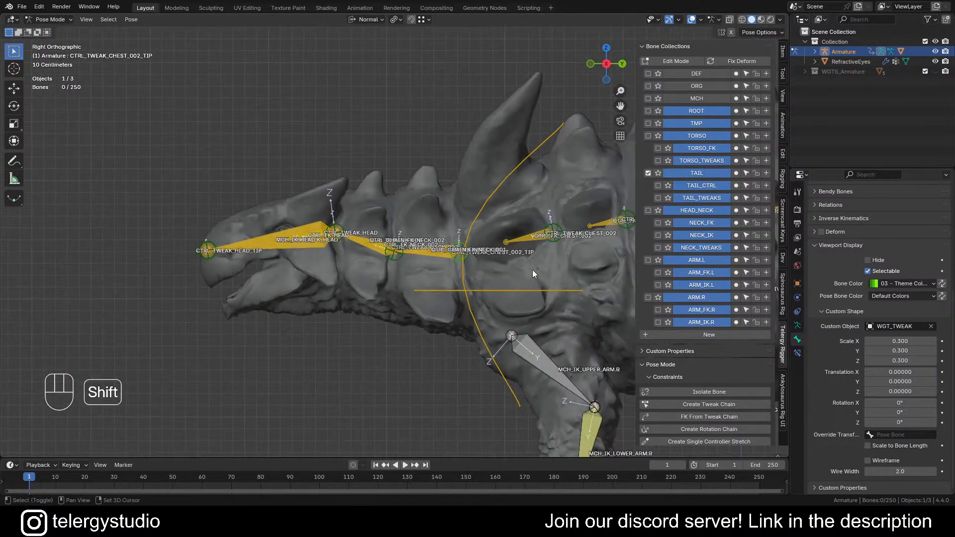
Select the left arm's IK bones from upper arm to hand and fingers, with CTRL_IK_ARM_POLE_TGT.L as the active bone
shift+middle_drag(532, 270, 389, 234)
click(371, 240)
scroll(348, 305, up, 2)
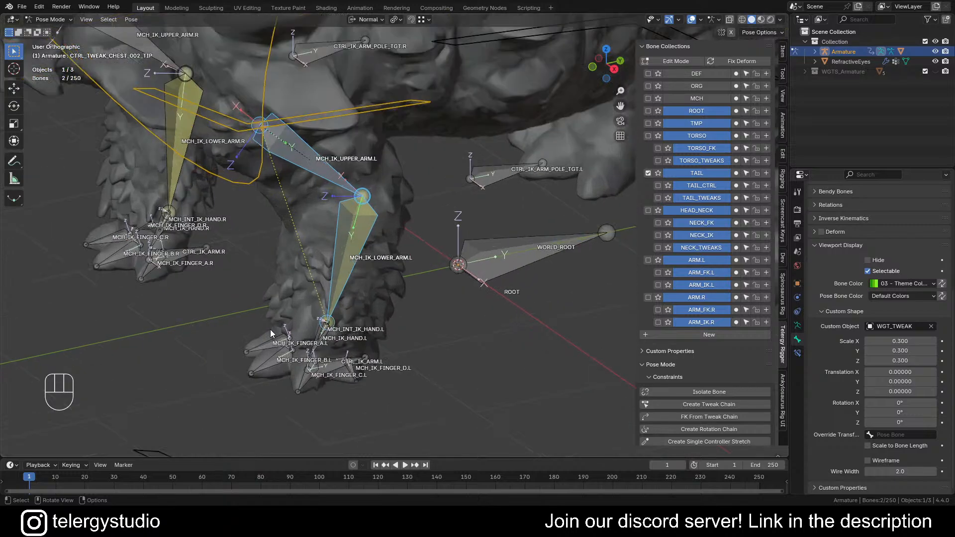
shift+drag(230, 283, 375, 398)
middle_drag(375, 398, 342, 349)
scroll(351, 339, down, 1)
shift+click(399, 242)
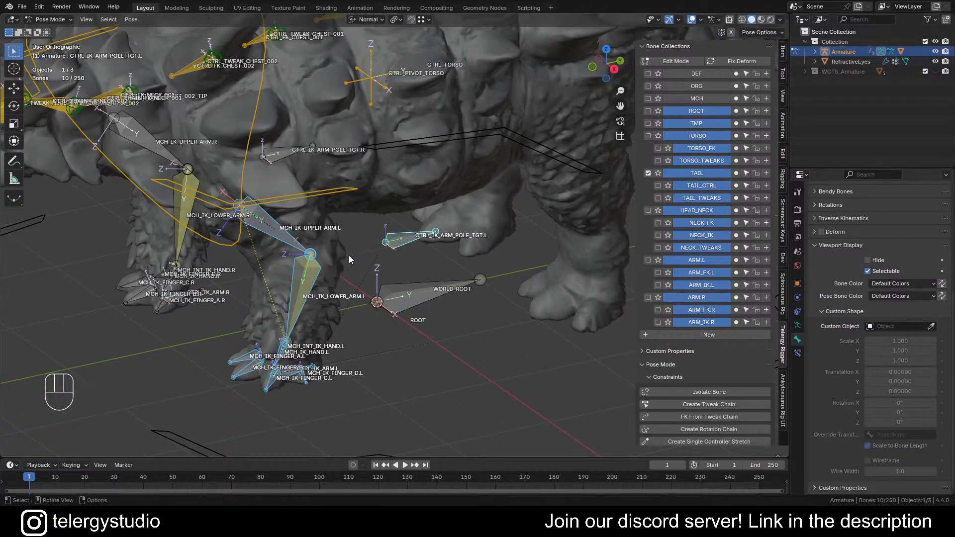
Set the active pole target's bone colour to 01 - Theme Color Set and copy it to all selected left arm bones
middle_drag(350, 259, 326, 279)
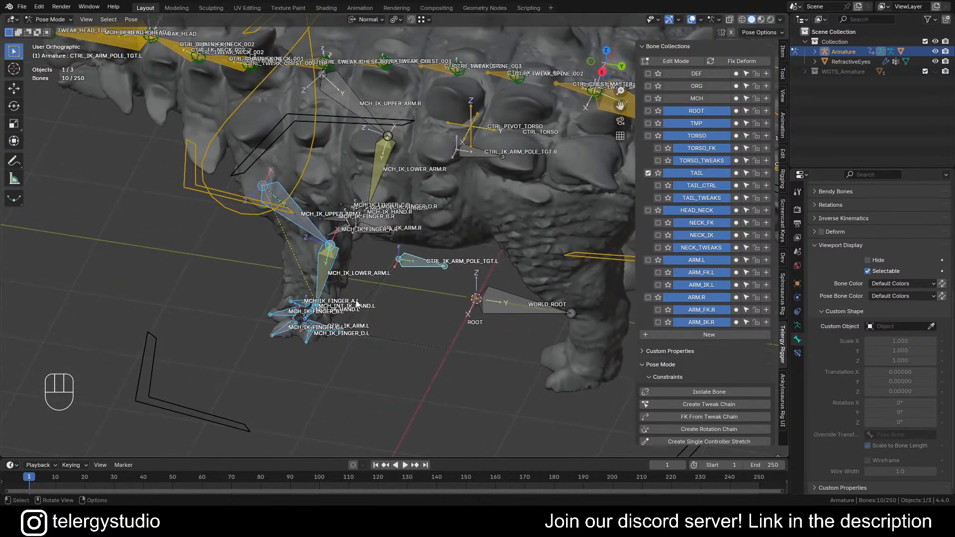
scroll(356, 304, up, 3)
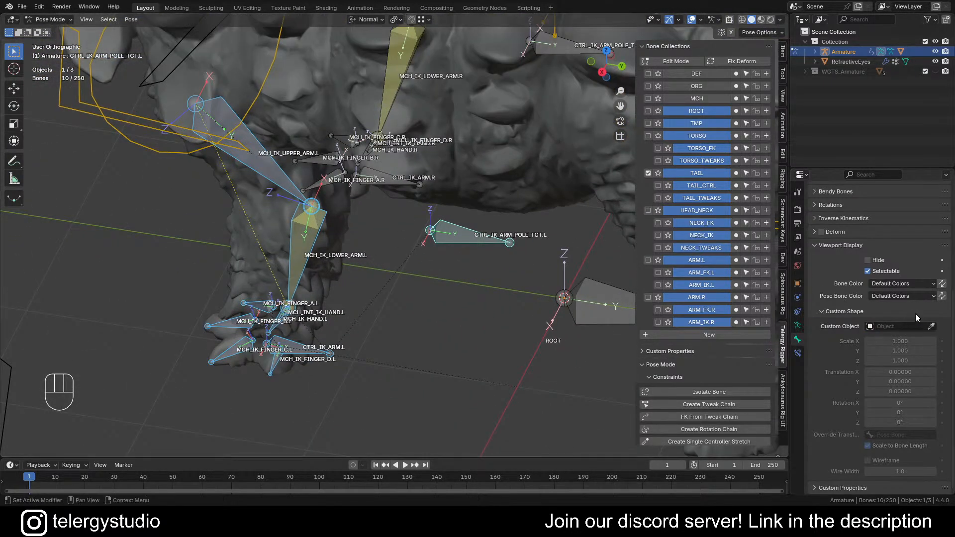
click(890, 284)
click(803, 309)
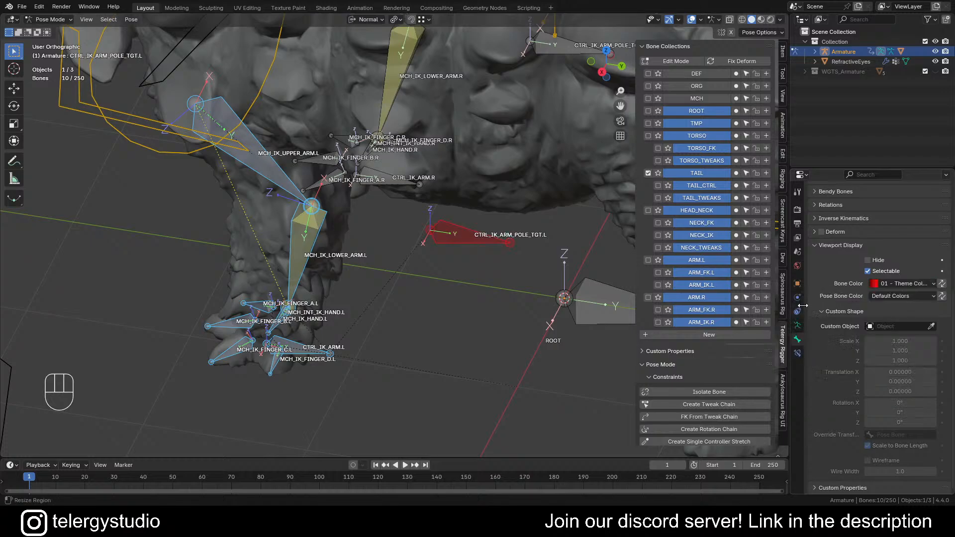
click(942, 284)
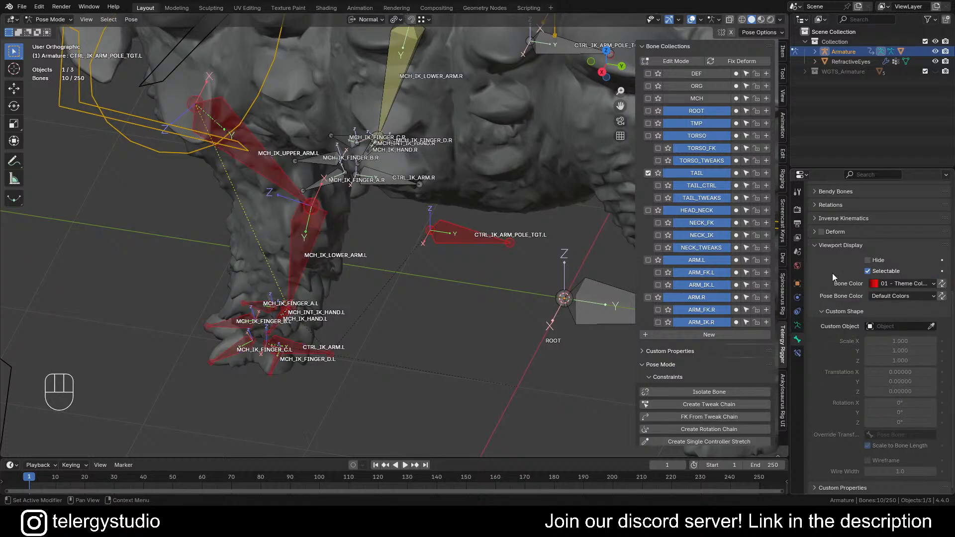
Select the right arm's IK bones from upper arm to hand and fingers, with CTRL_IK_ARM_POLE_TGT.R as the active bone
middle_drag(477, 279, 404, 252)
scroll(402, 246, up, 5)
click(399, 238)
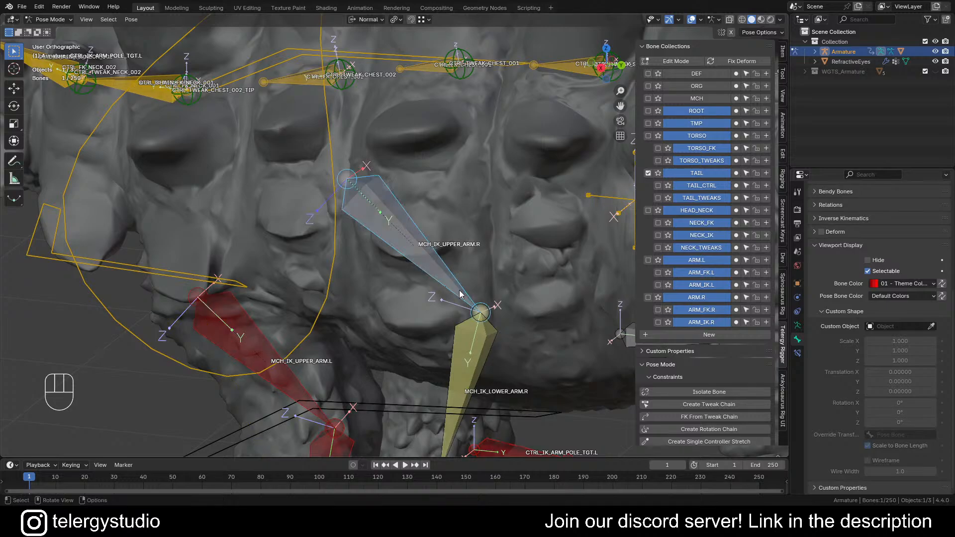
shift+middle_drag(460, 294, 491, 198)
shift+click(462, 172)
shift+middle_drag(459, 352, 438, 303)
shift+drag(426, 277, 551, 389)
shift+middle_drag(551, 388, 425, 330)
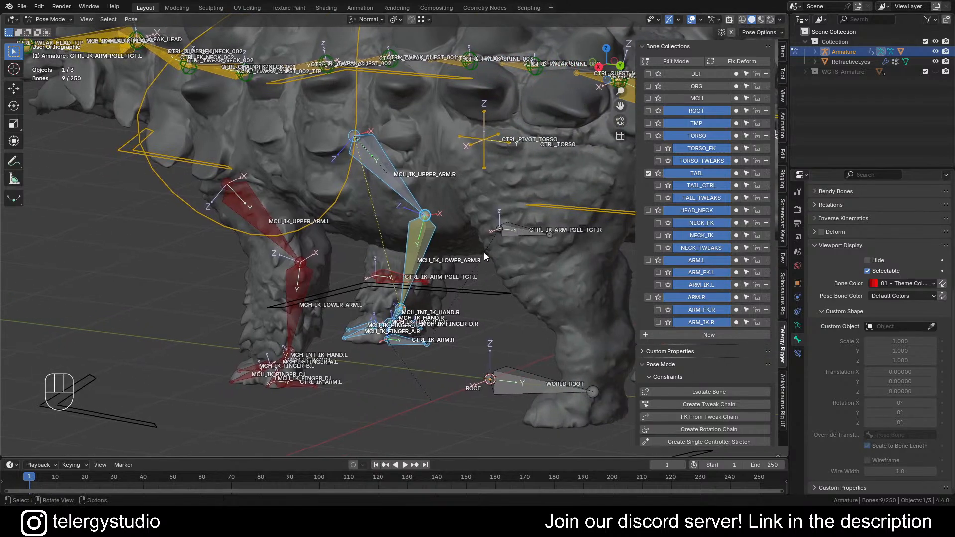
shift+click(520, 230)
Set the right pole target's bone colour to 04 - Theme Color Set, copy it to all selected right arm bones, and deselect everything
click(915, 284)
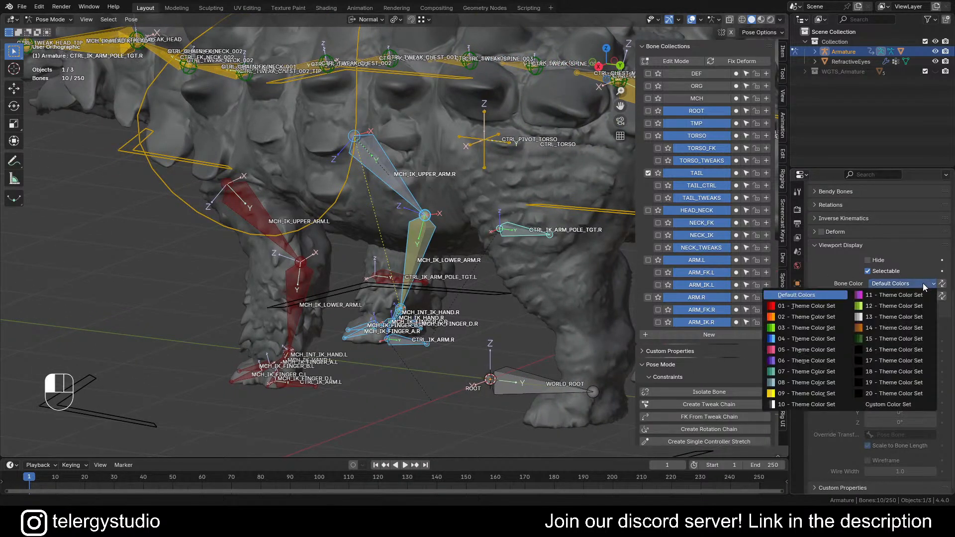
click(796, 338)
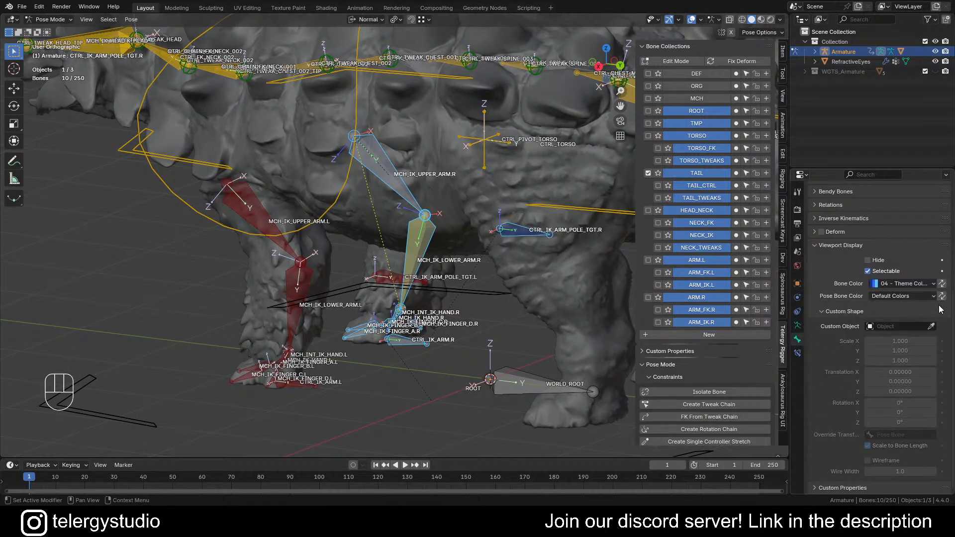
scroll(481, 231, down, 4)
middle_drag(481, 231, 499, 246)
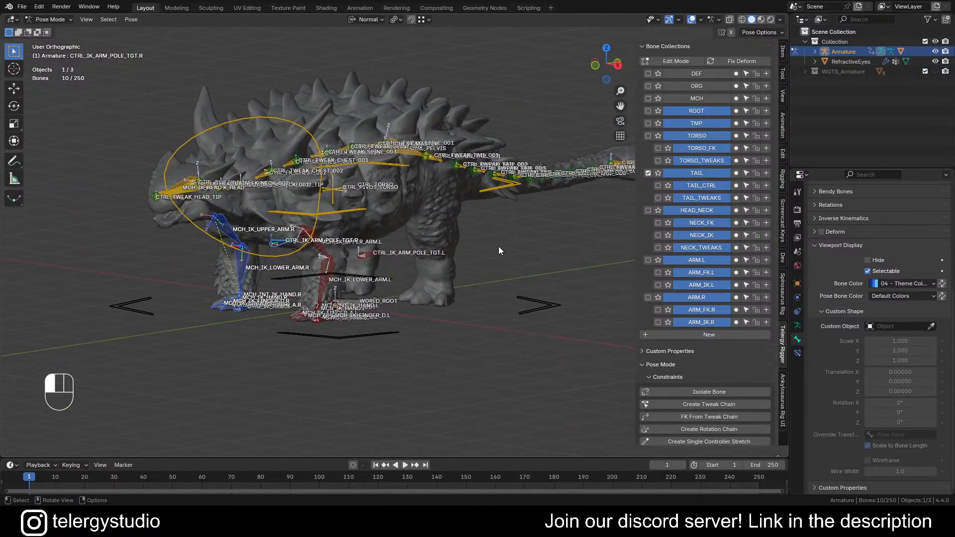
click(498, 246)
Switch the viewport to perspective to review the whole coloured rig, and save the blend file
shift+middle_drag(429, 240, 465, 218)
scroll(448, 250, up, 1)
click(615, 140)
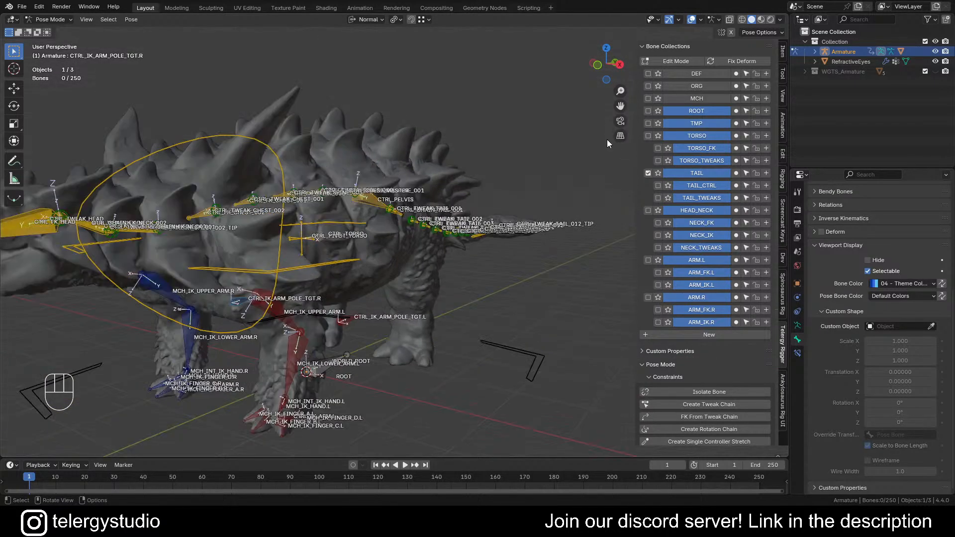
scroll(358, 231, down, 3)
shift+middle_drag(357, 231, 353, 253)
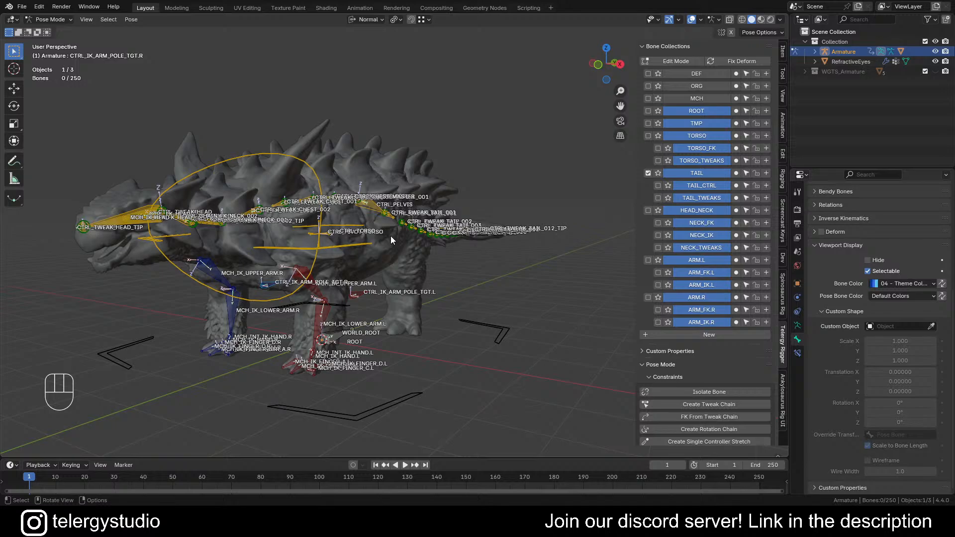
middle_drag(343, 241, 364, 260)
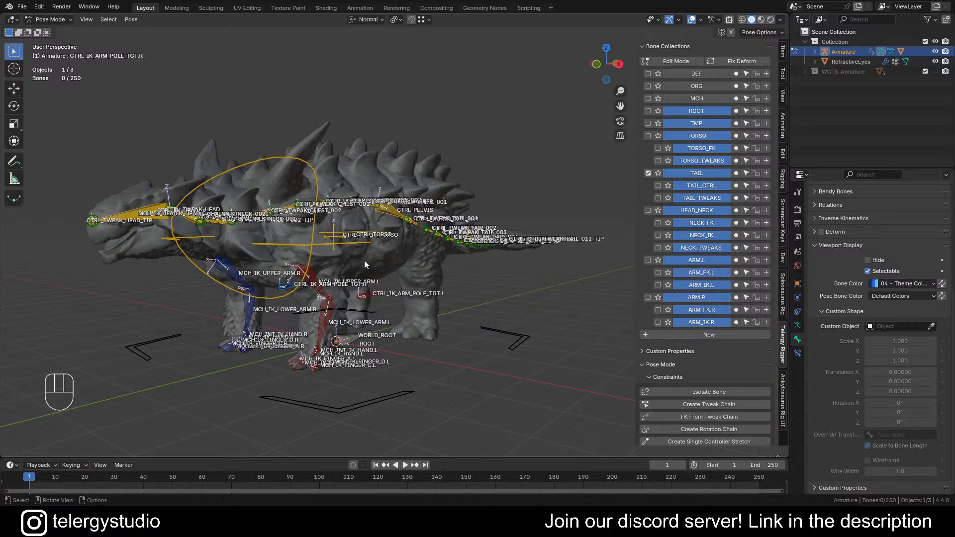
shift+middle_drag(355, 261, 364, 259)
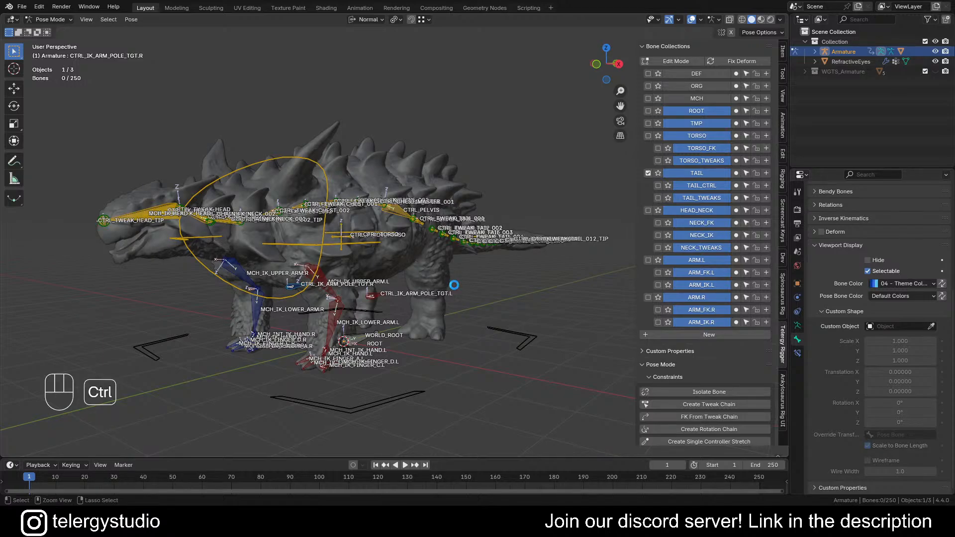
key(ctrl+s)
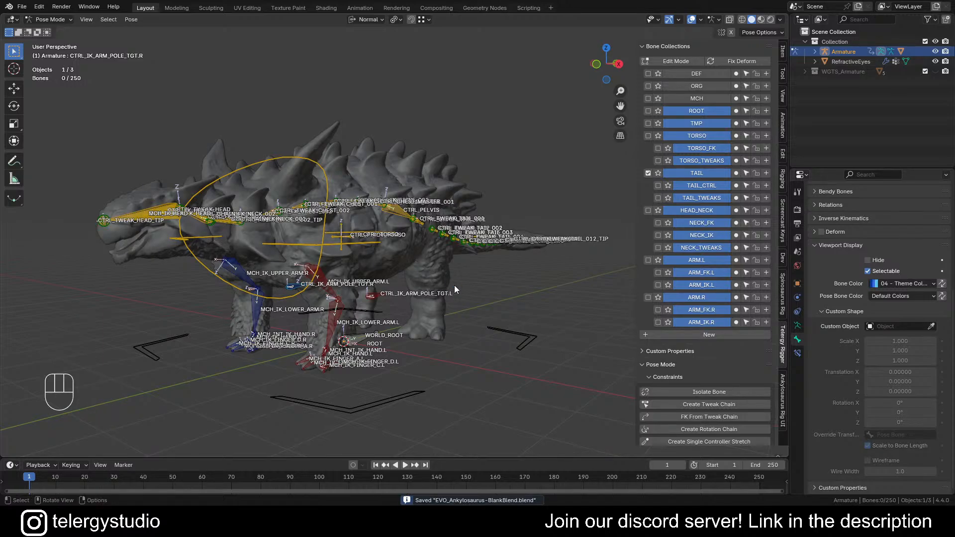